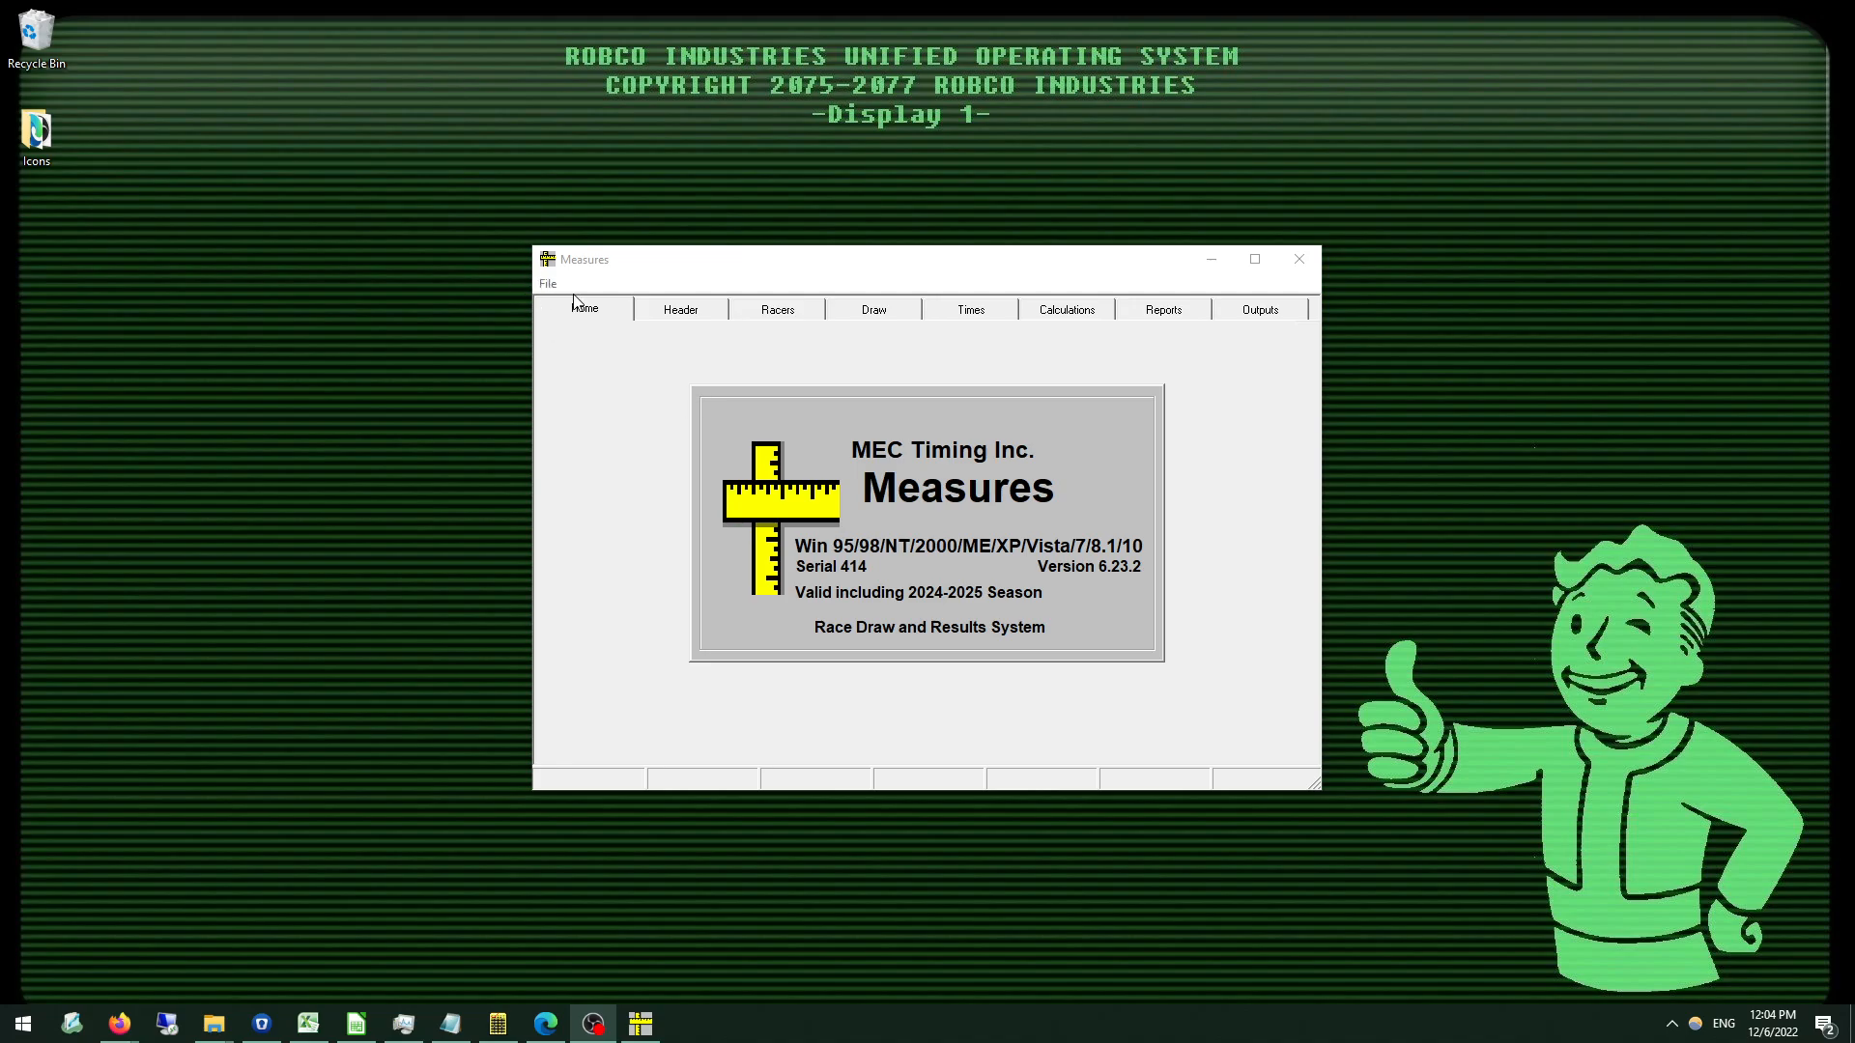
# Exit the Measures program and confirm the exit.
pyautogui.click(1294, 268)
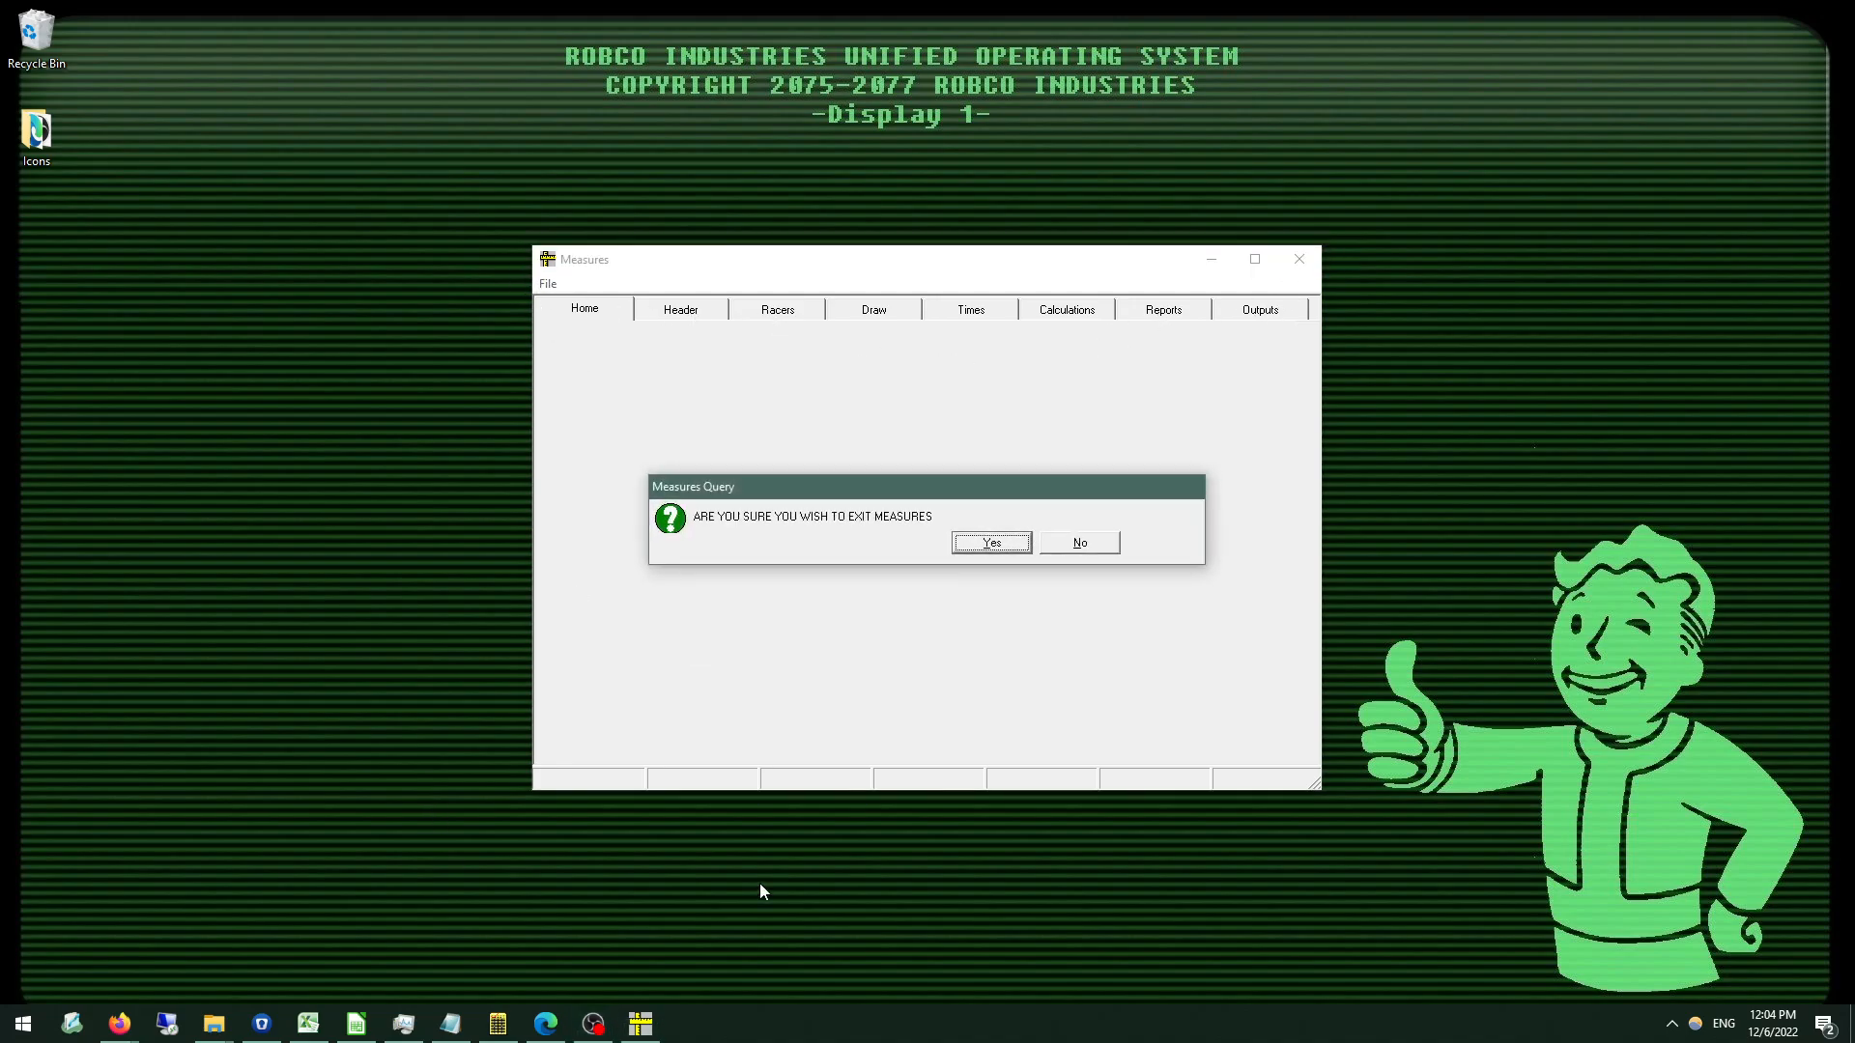
pyautogui.click(1091, 539)
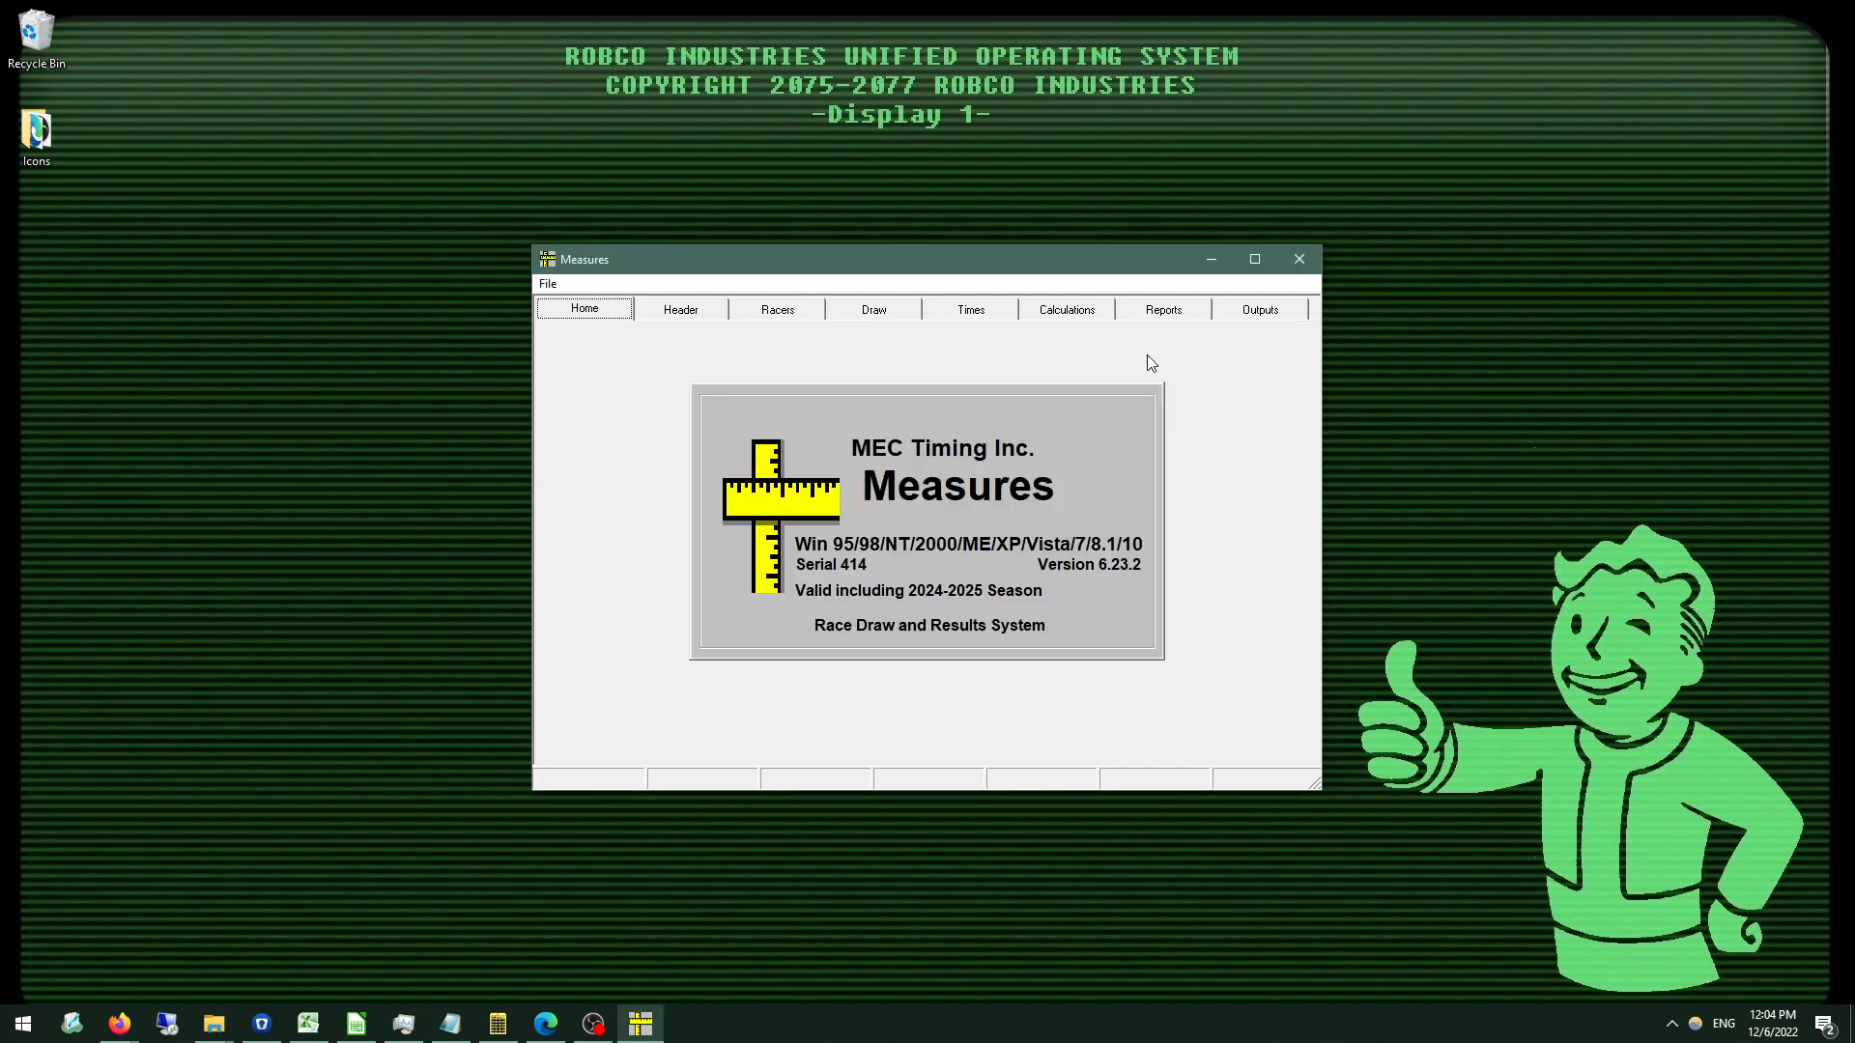
pyautogui.click(1299, 259)
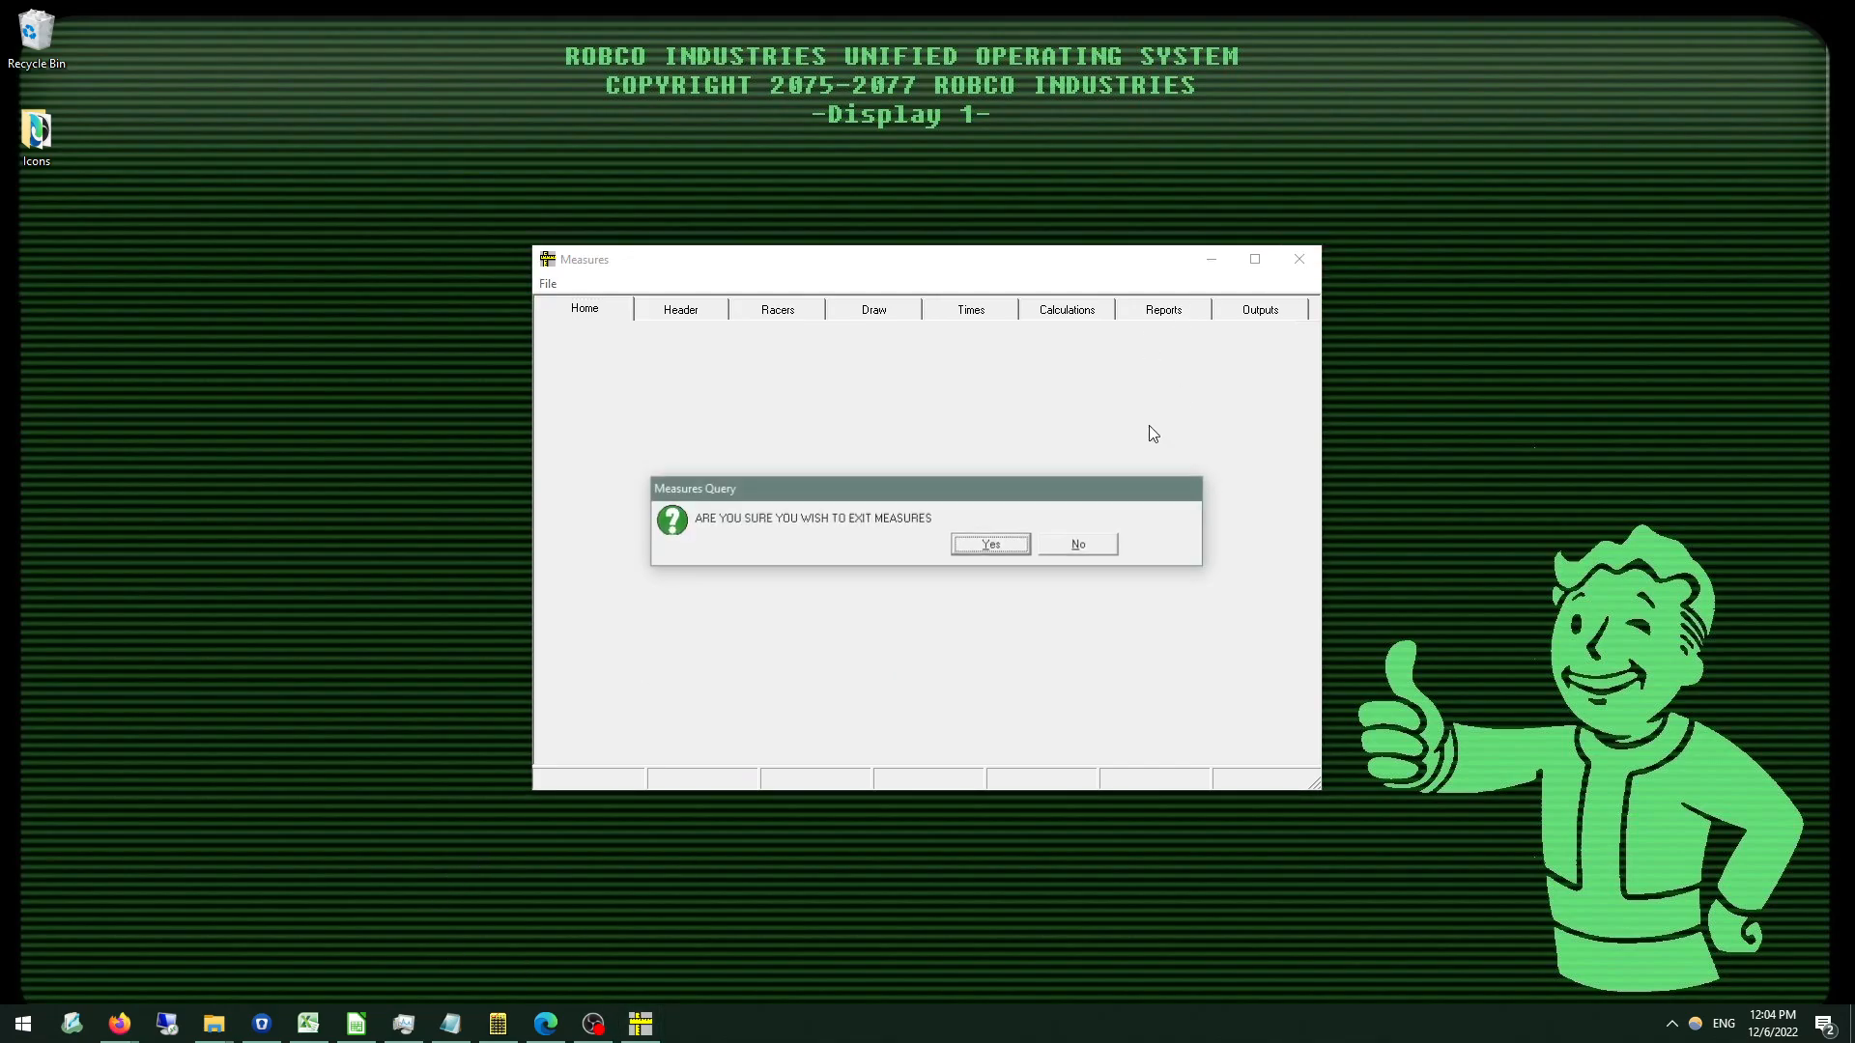
pyautogui.click(986, 546)
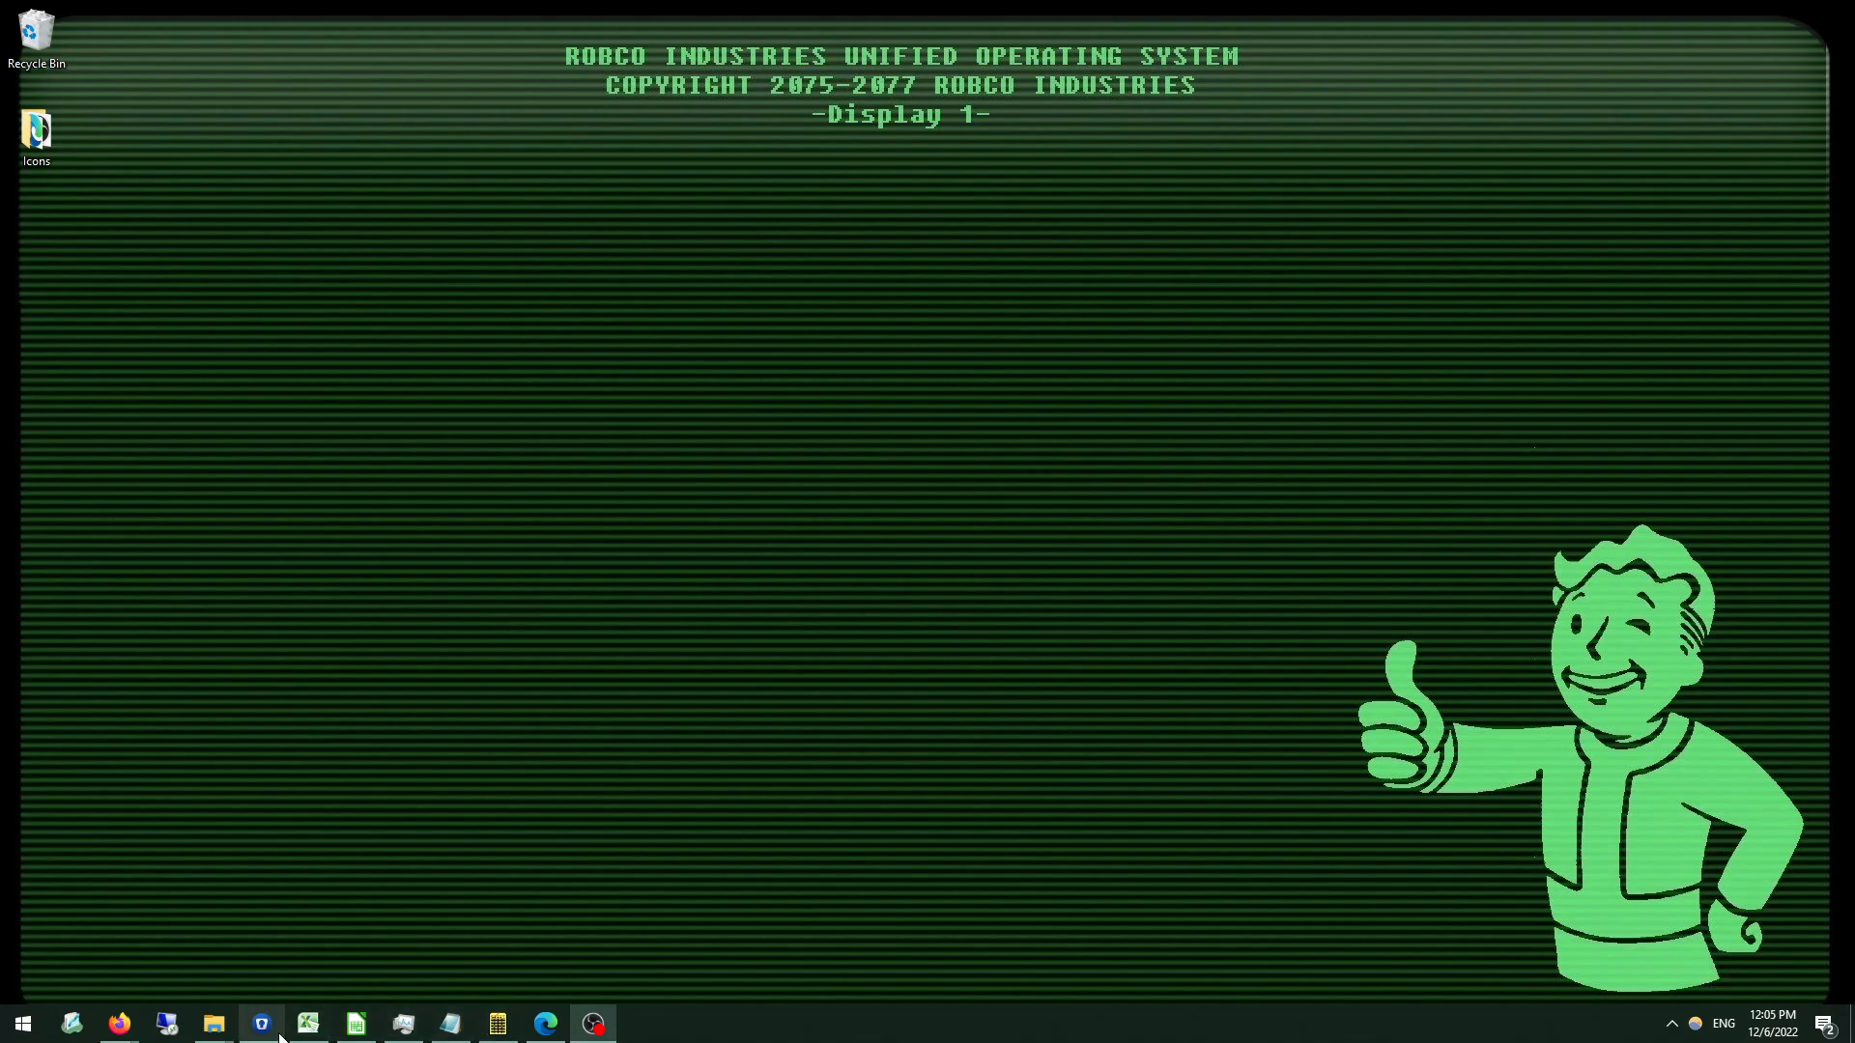
# Start Measures again and decline the offered software update.
pyautogui.click(24, 1023)
pyautogui.write('meas')
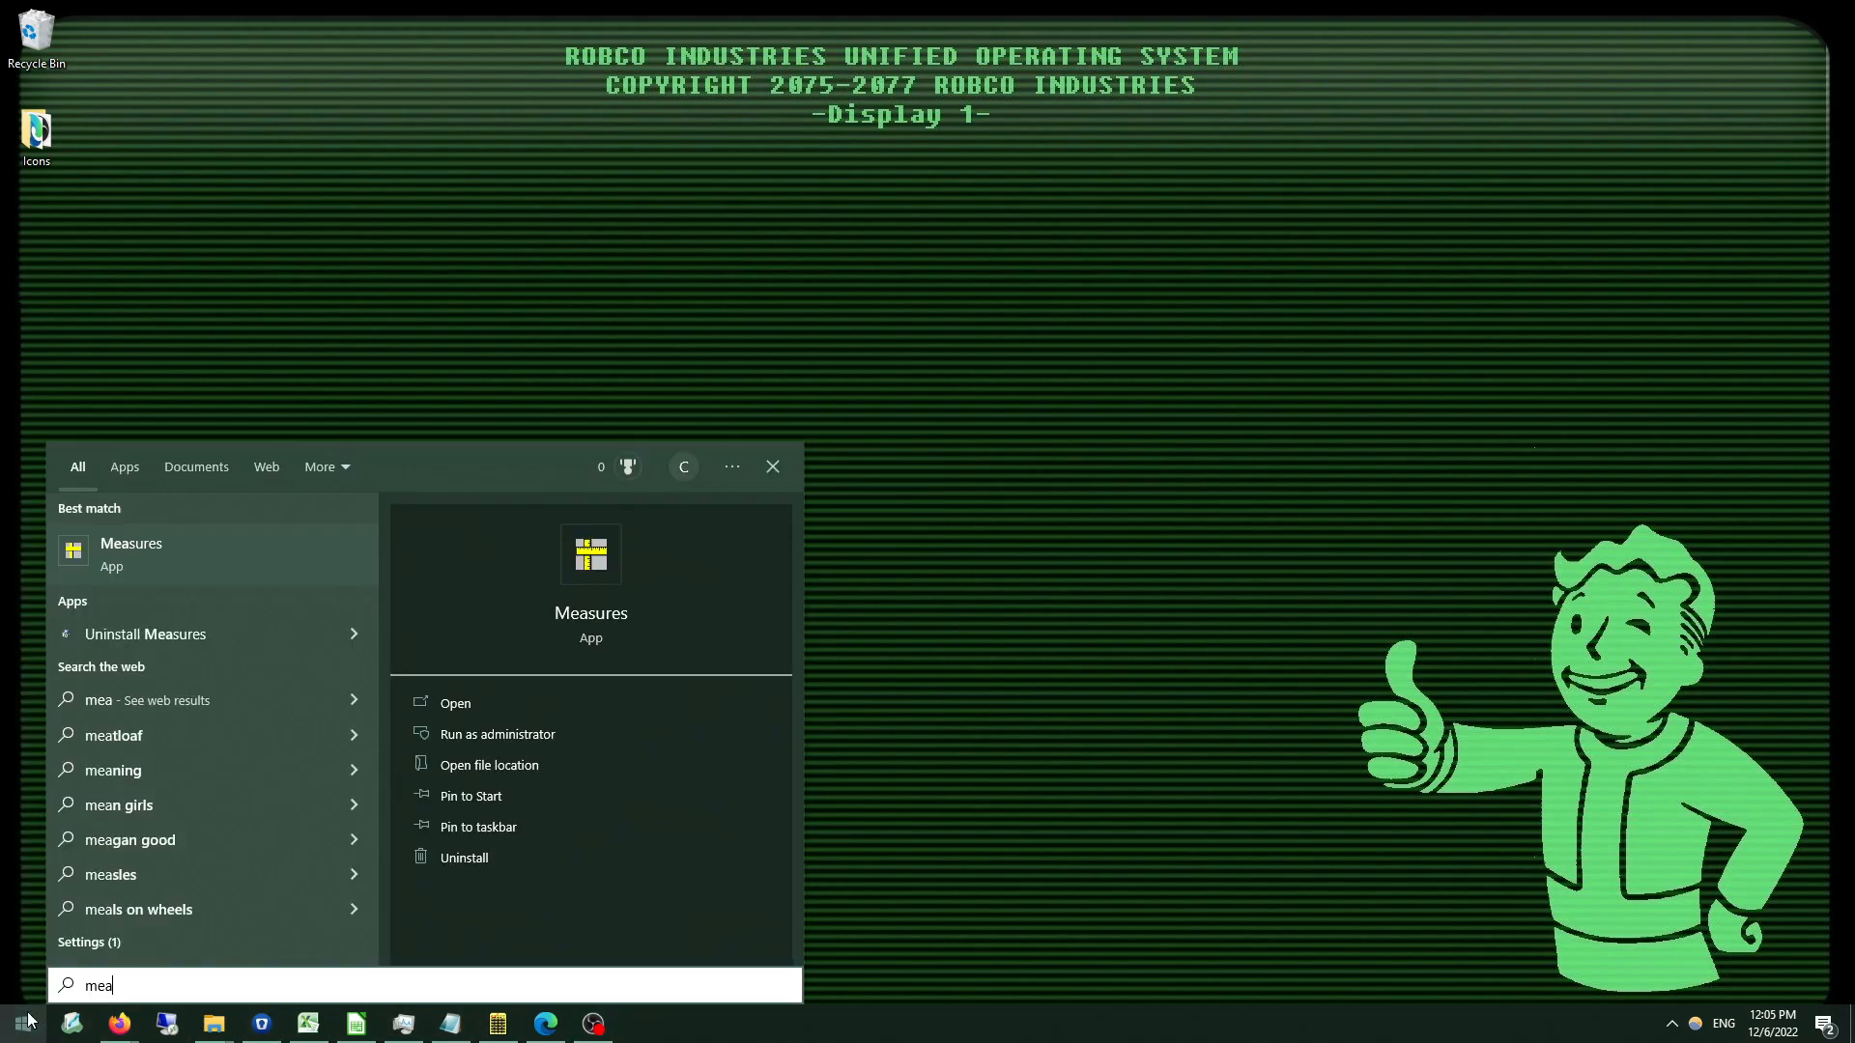
pyautogui.press('Return')
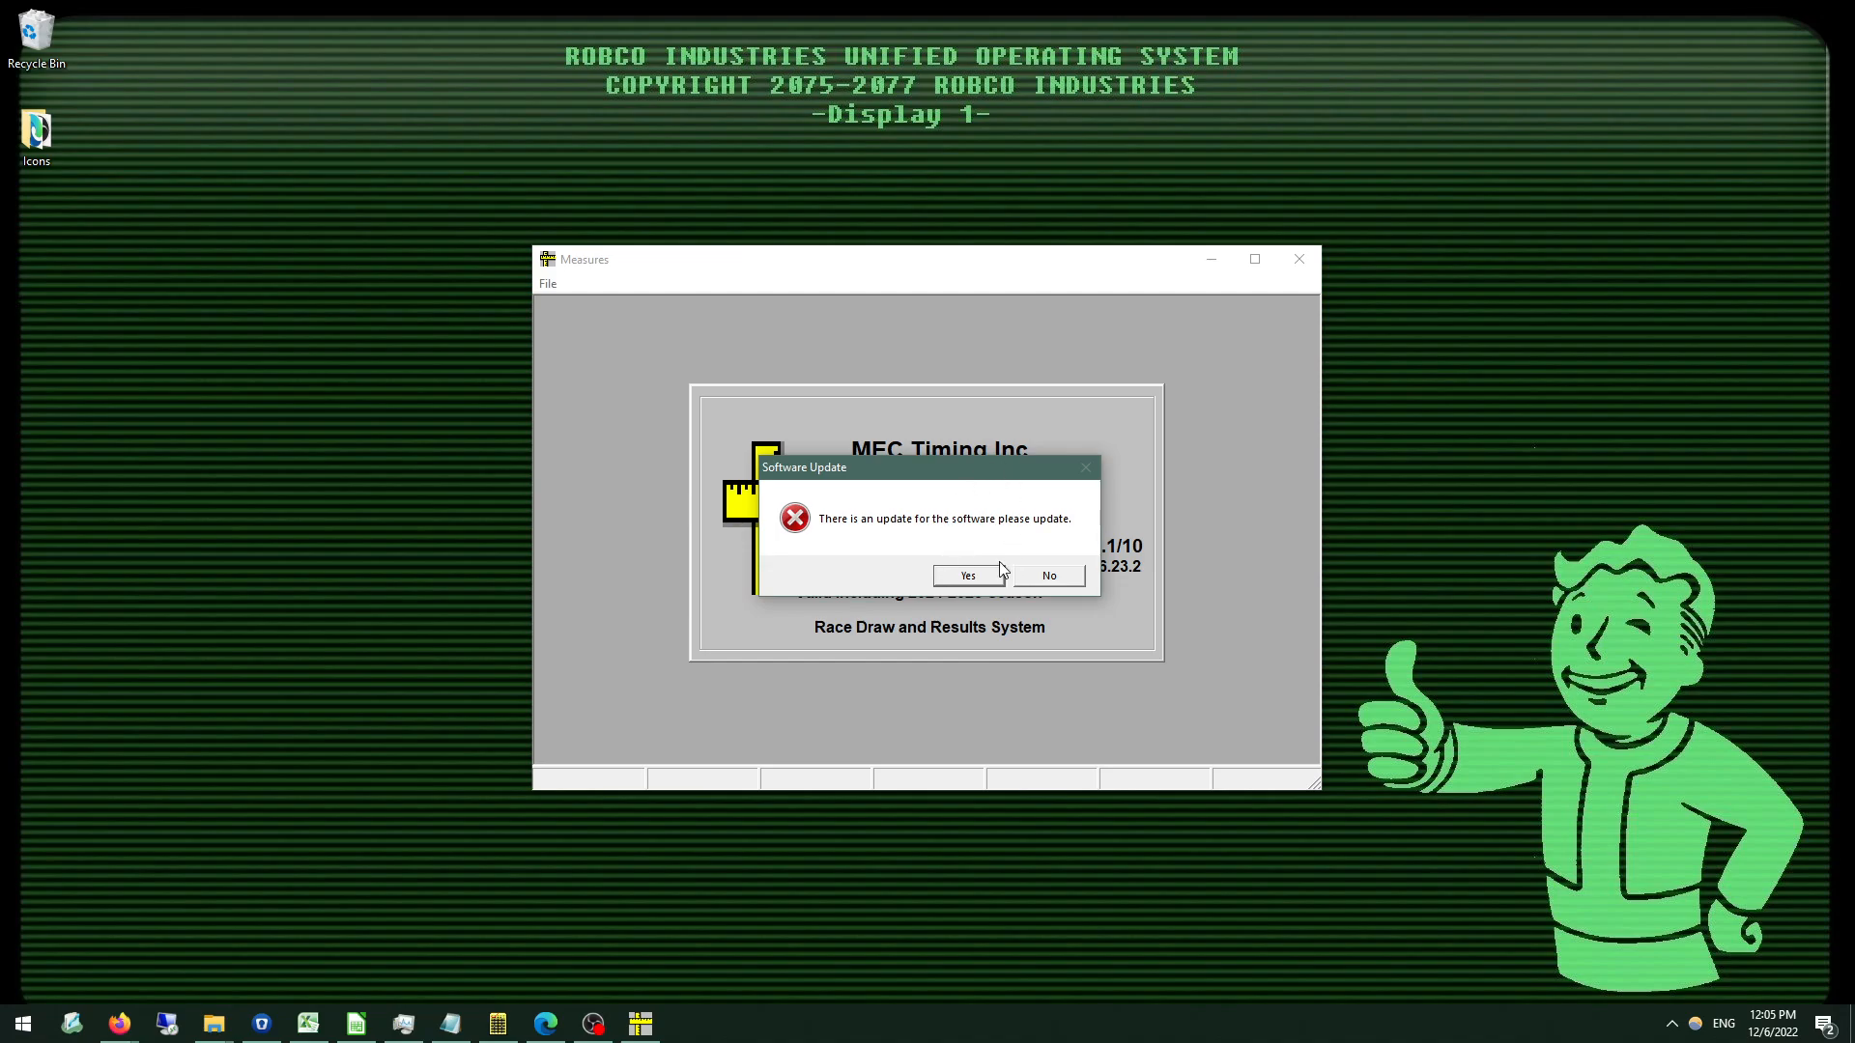
pyautogui.click(1045, 578)
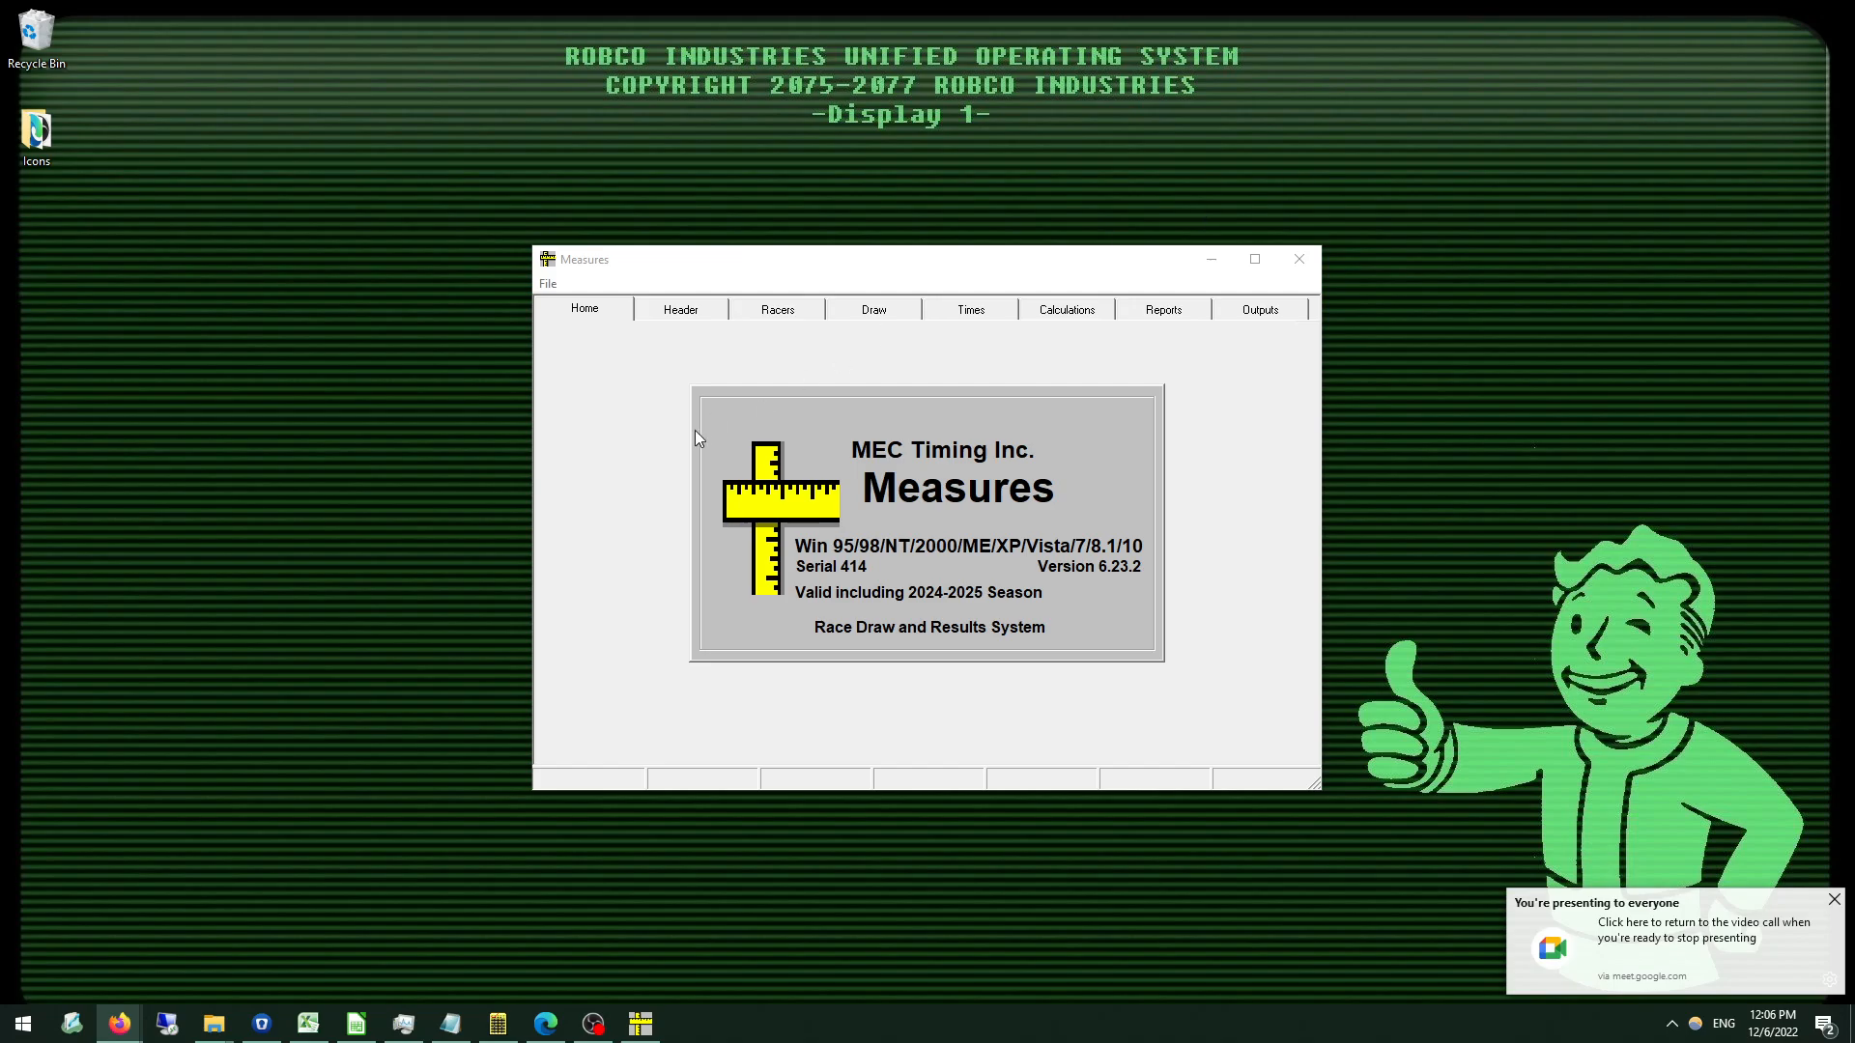
# Start creating a new race file, and create and open a folder named Test2 inside TrainingFiles as its save location.
pyautogui.click(546, 284)
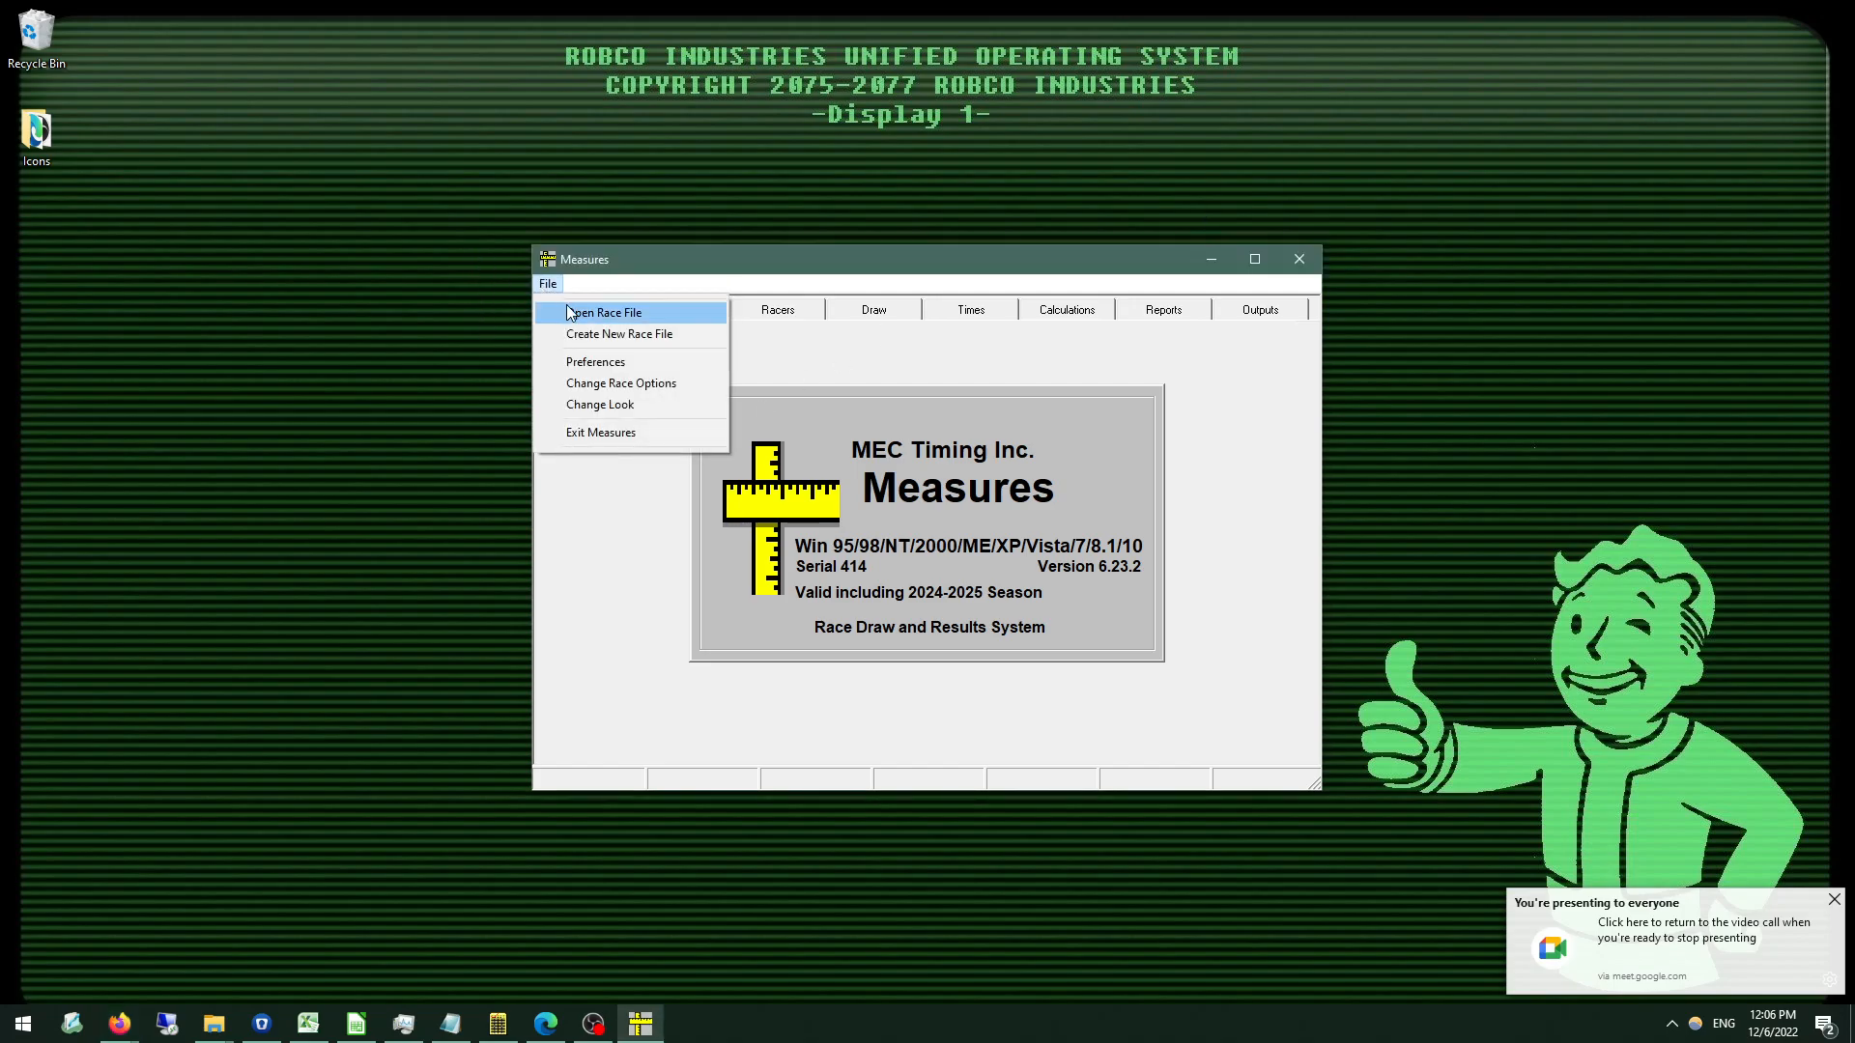
pyautogui.click(579, 334)
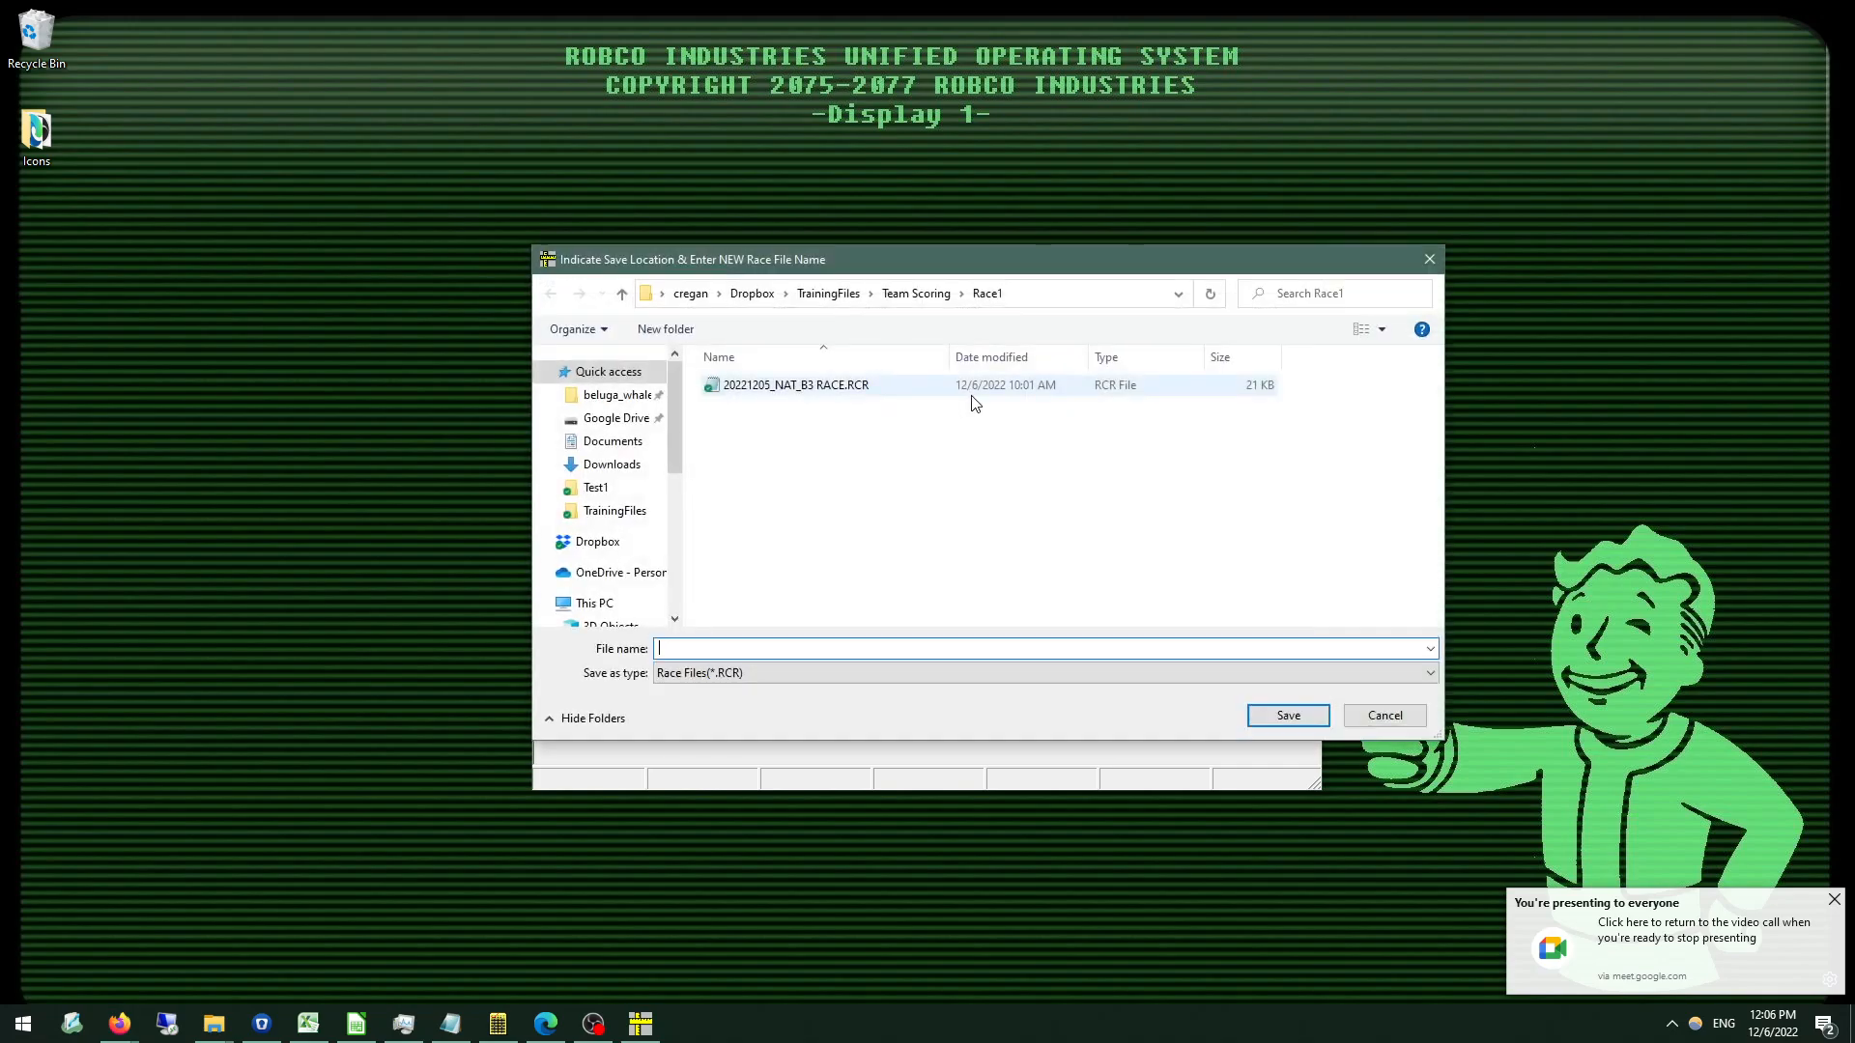
pyautogui.click(826, 293)
pyautogui.rightClick(761, 513)
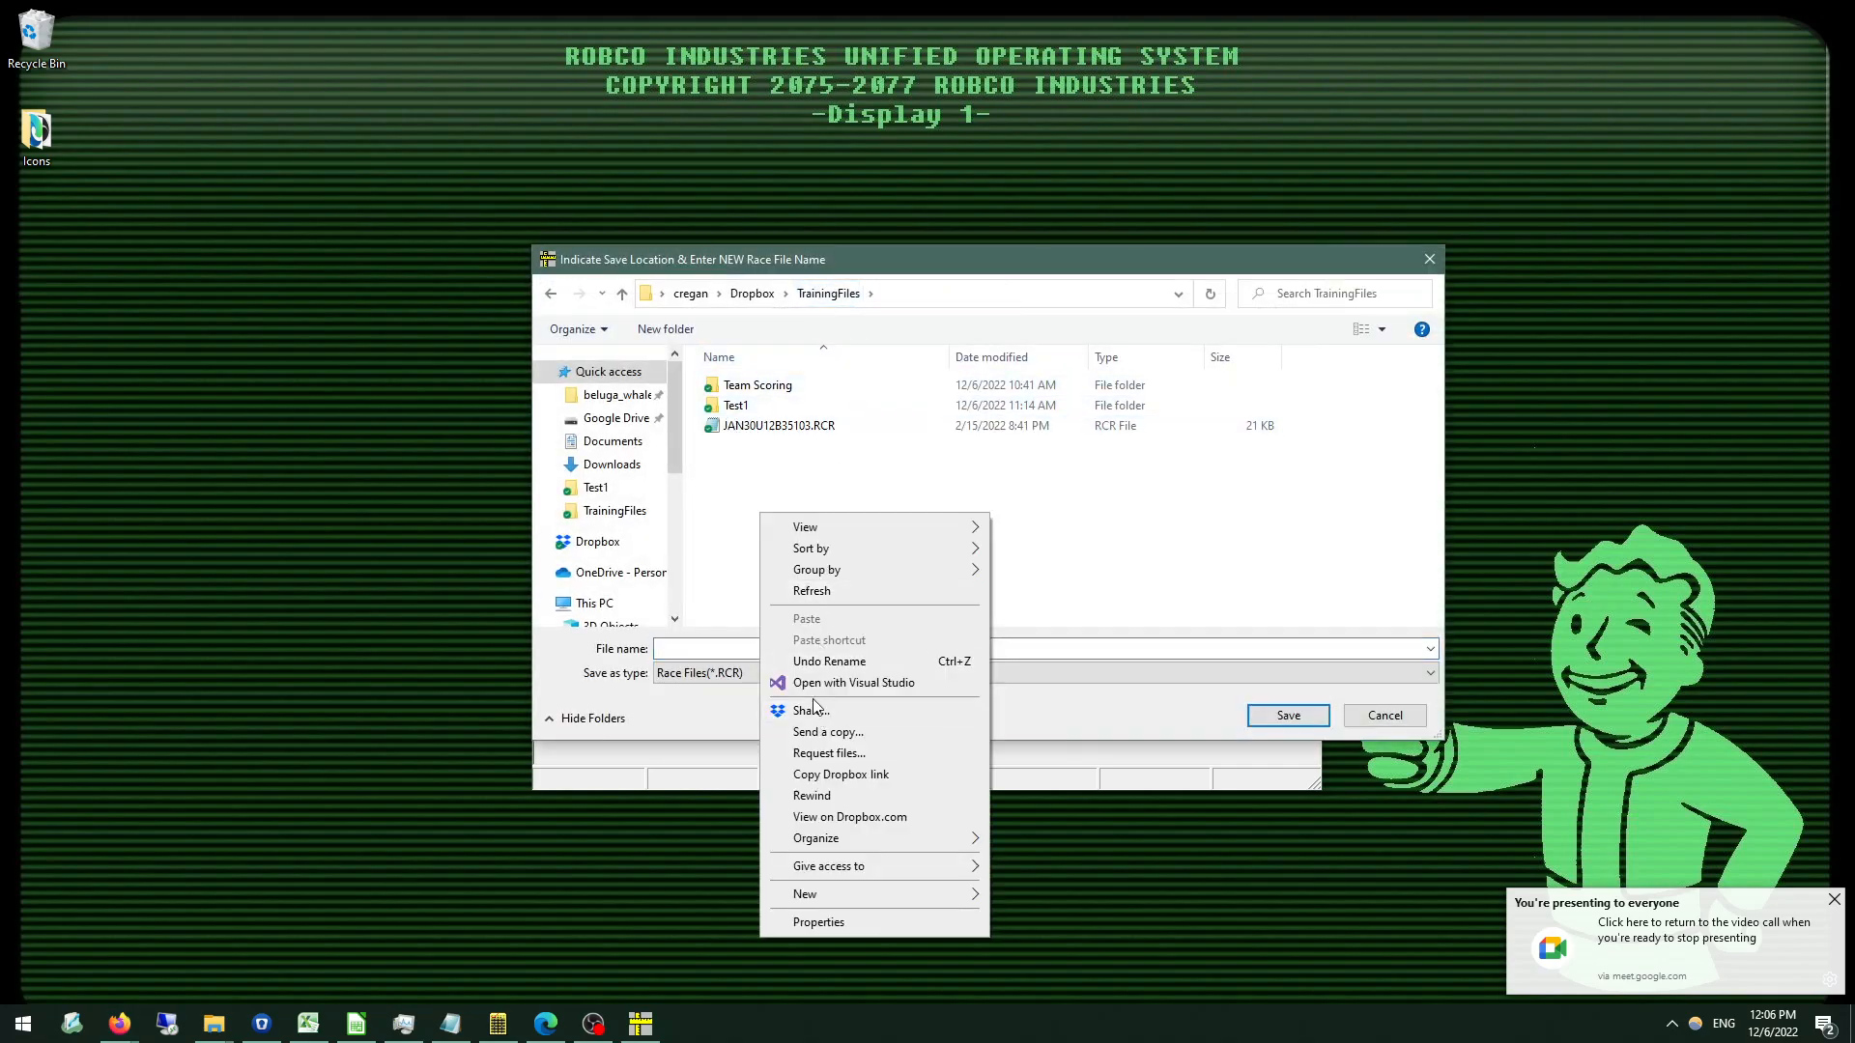
pyautogui.moveTo(873, 892)
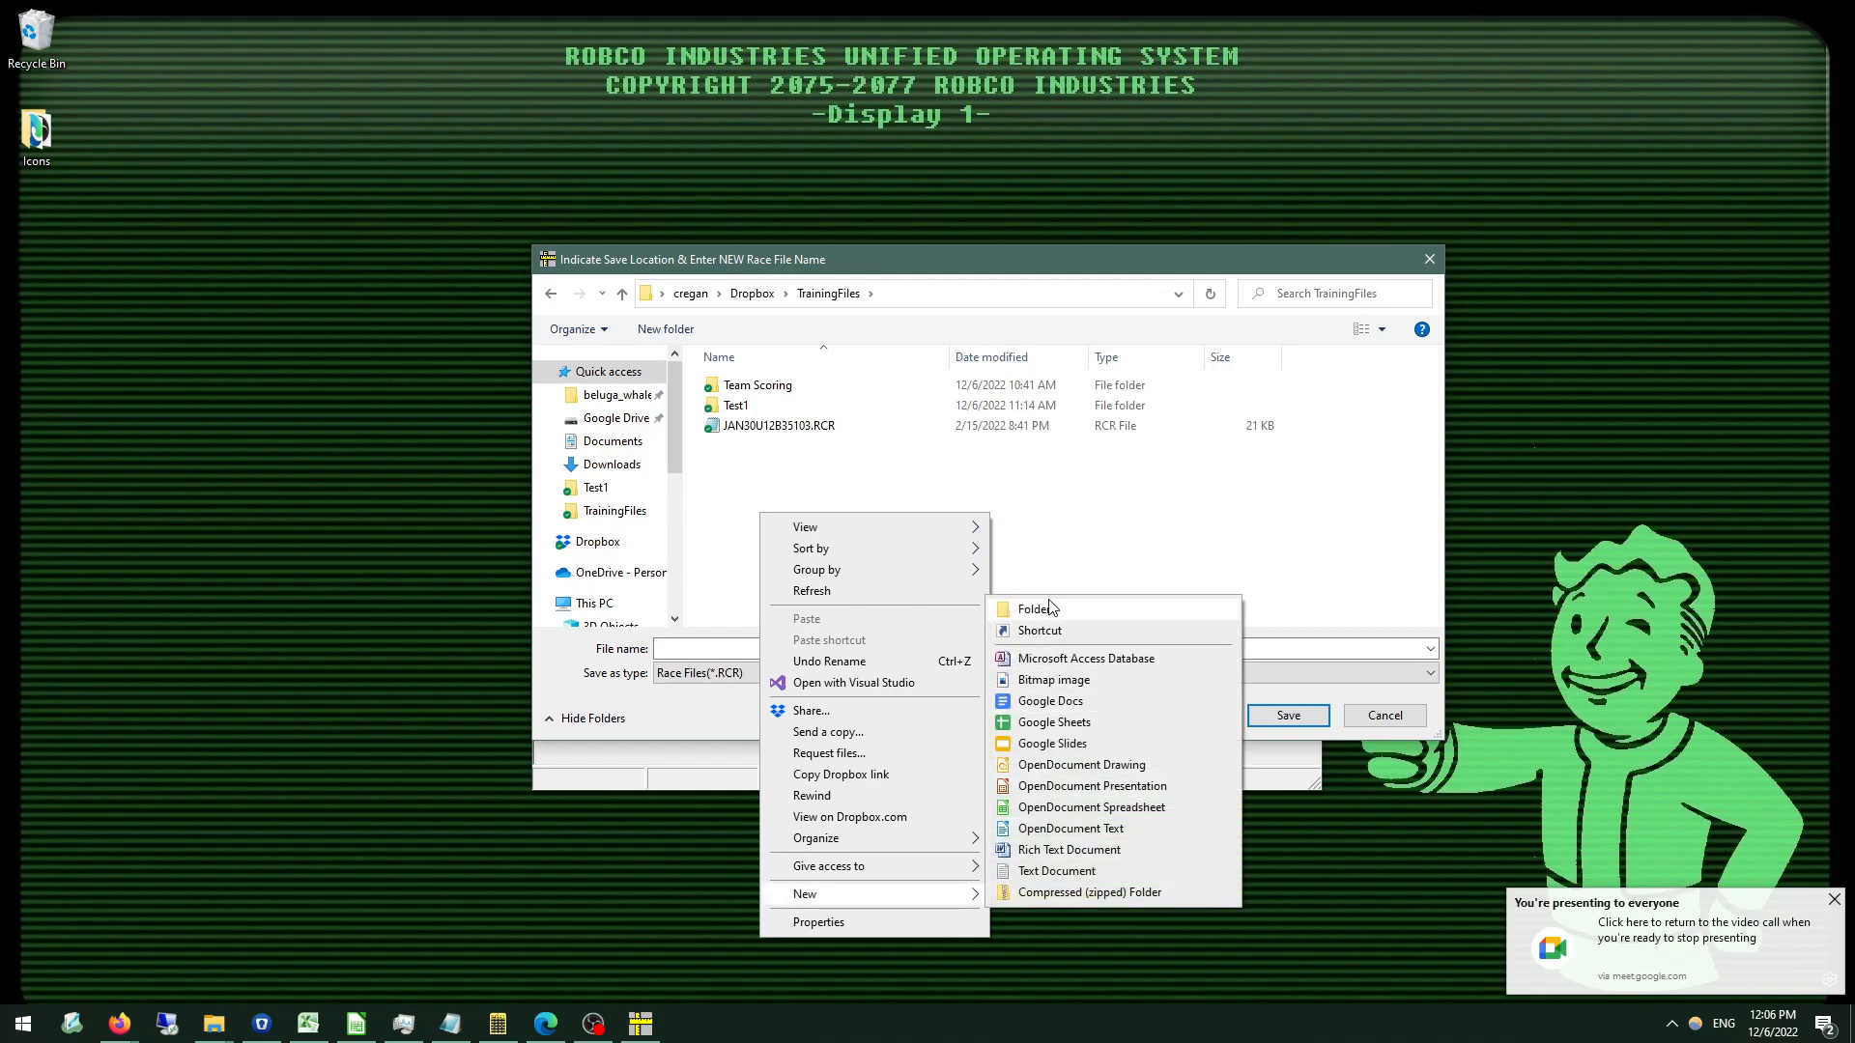
pyautogui.click(1051, 609)
pyautogui.write('T')
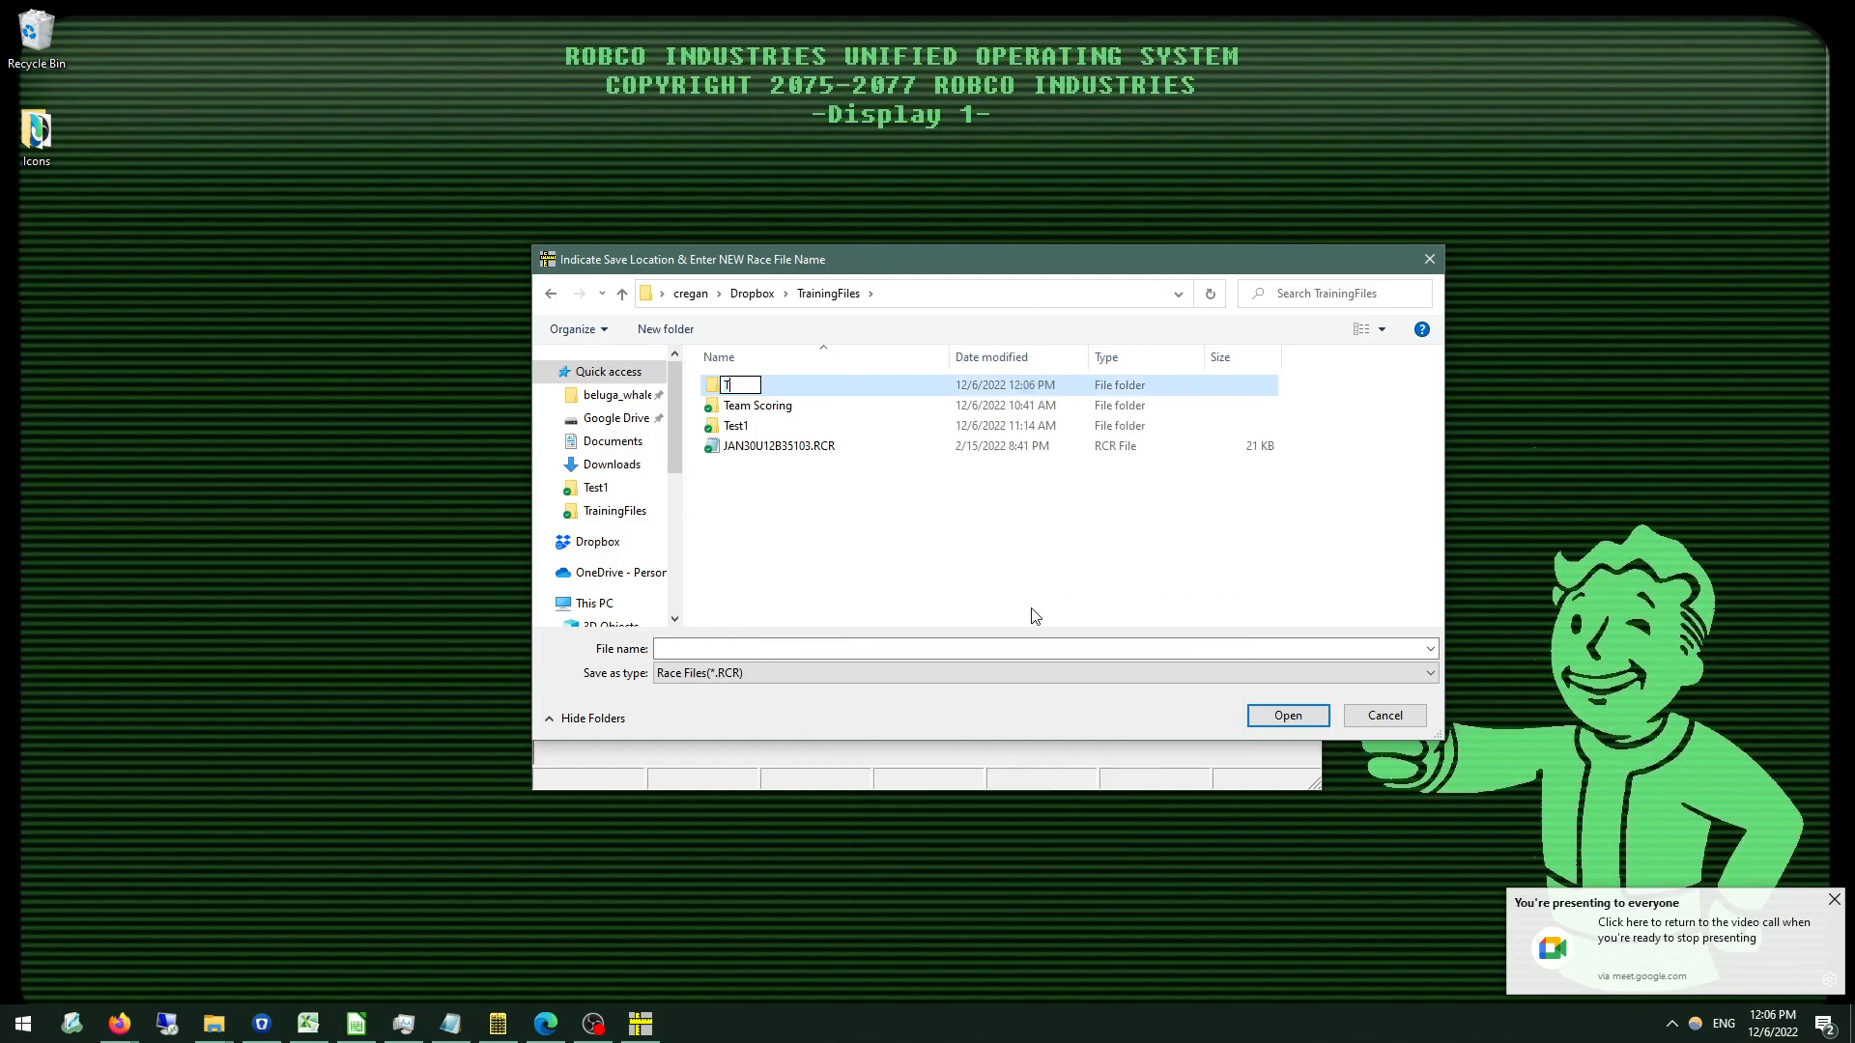
pyautogui.write('est2')
pyautogui.press('Return')
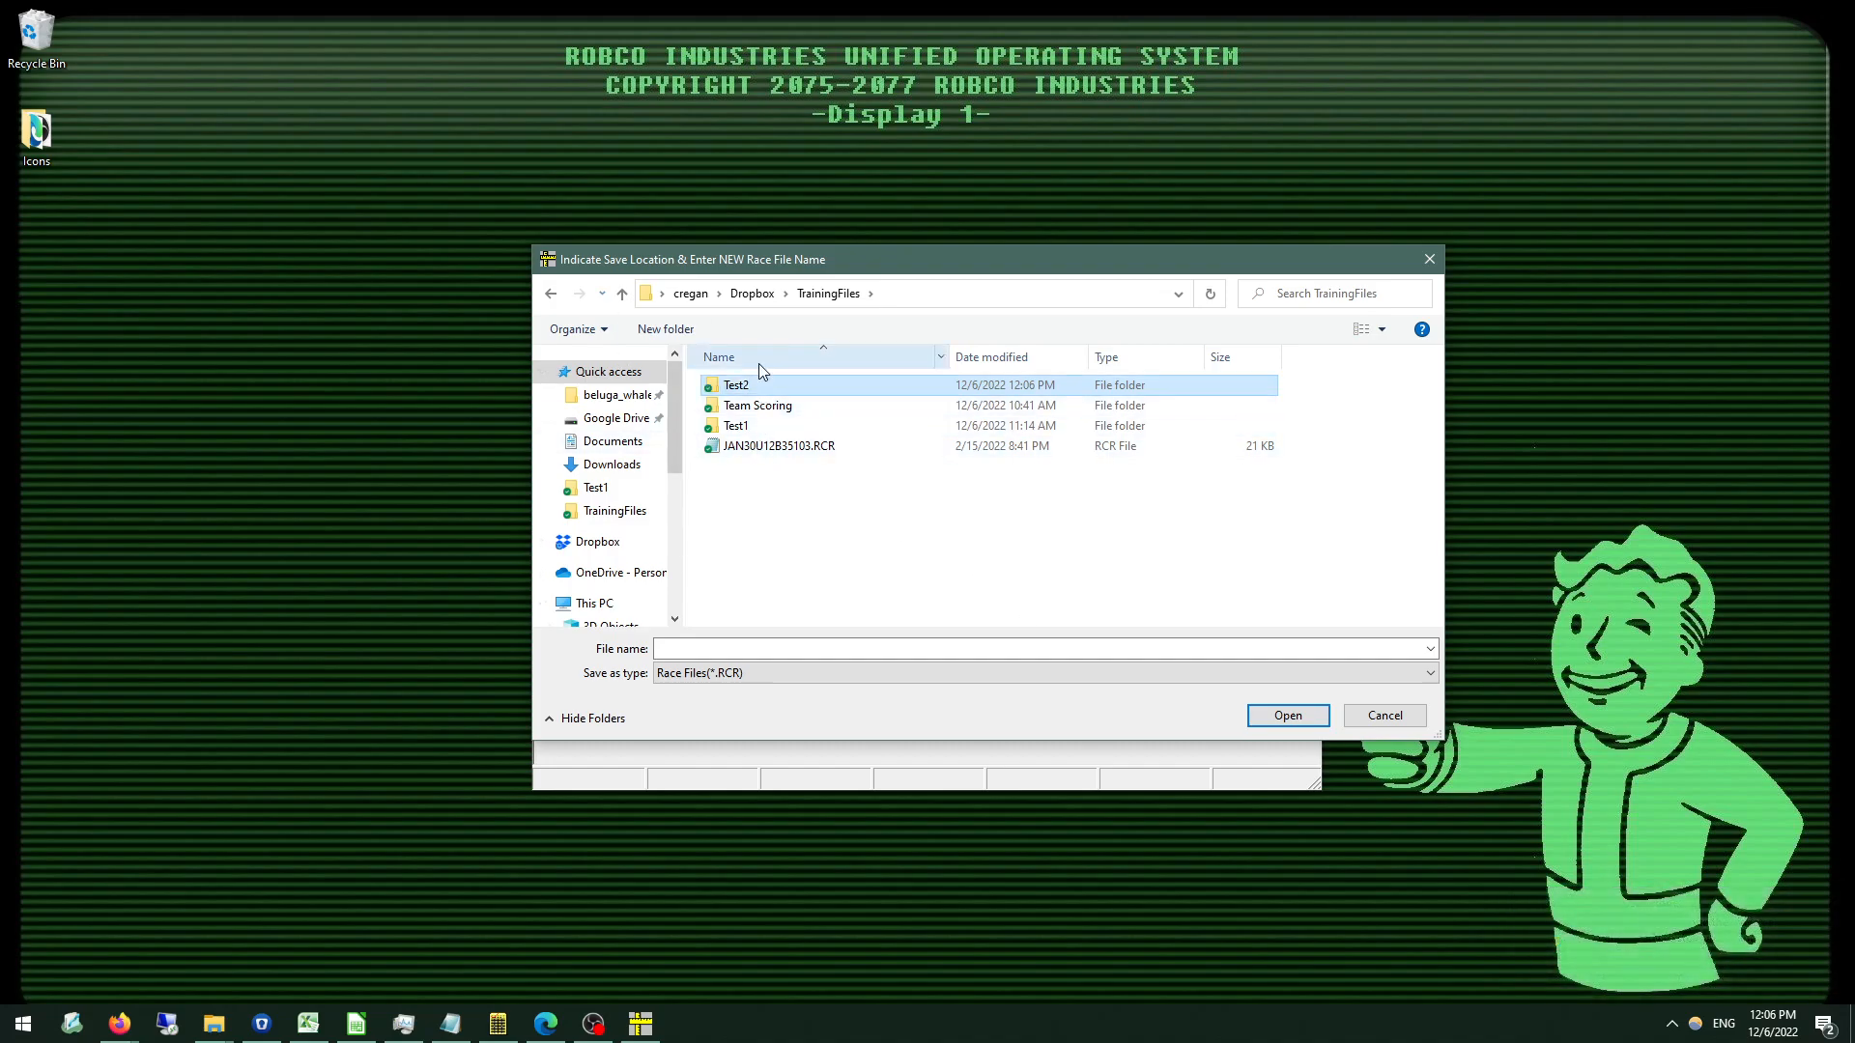
pyautogui.doubleClick(778, 397)
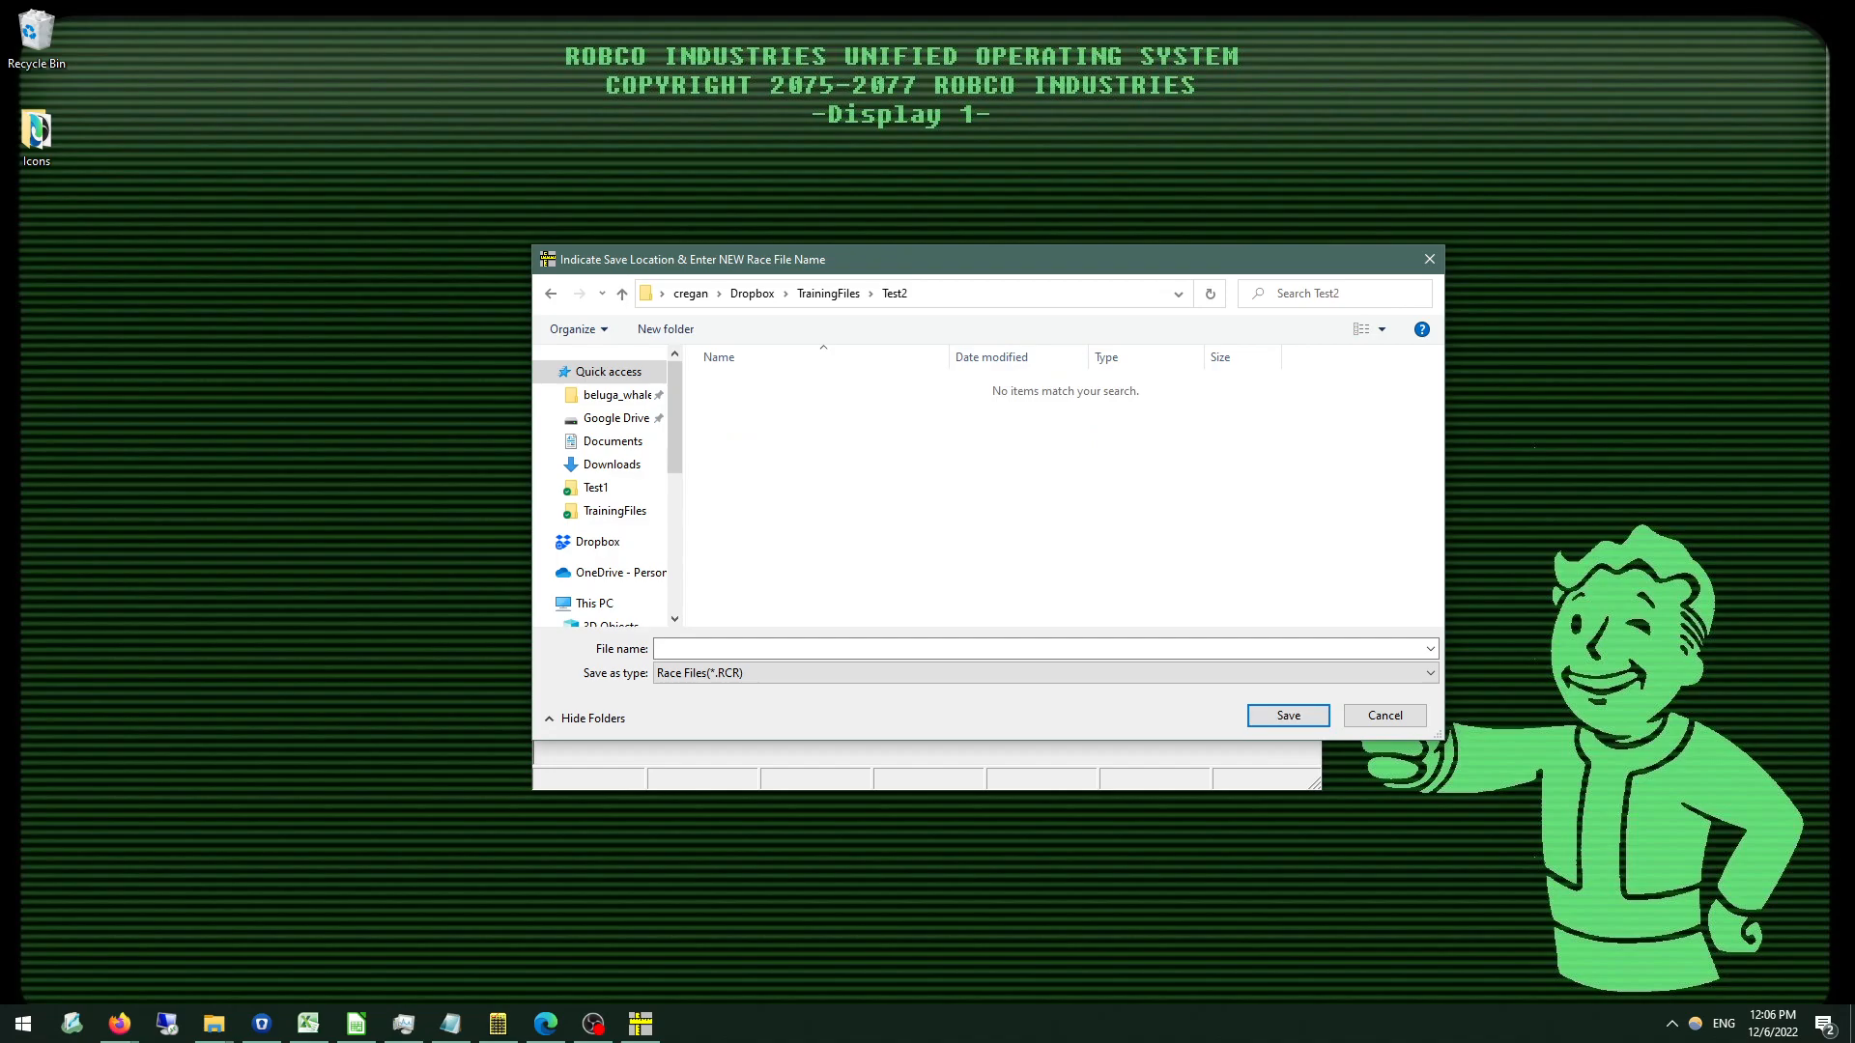
# Save the race file as 20221206_SL_Race, accept the race options without para processing, and decline copying information from an old race file.
pyautogui.hotkey('alt', 'Tab')
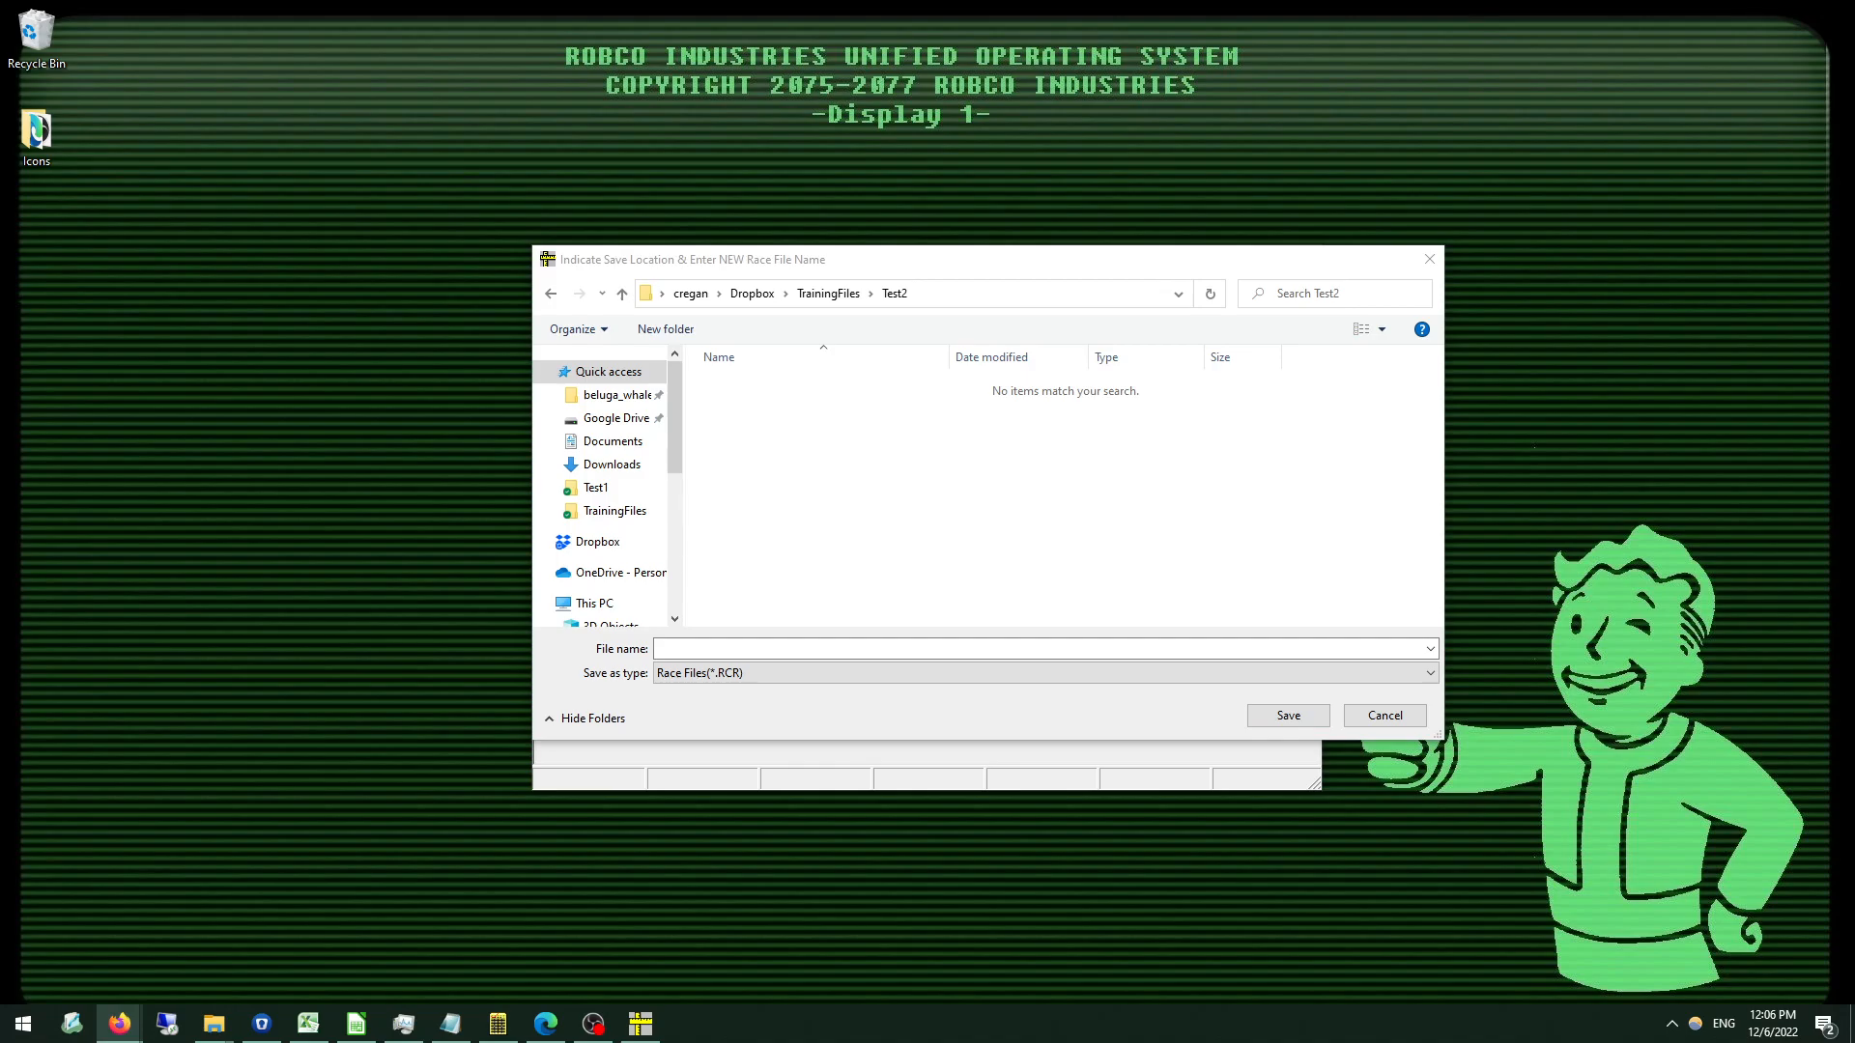
pyautogui.click(815, 651)
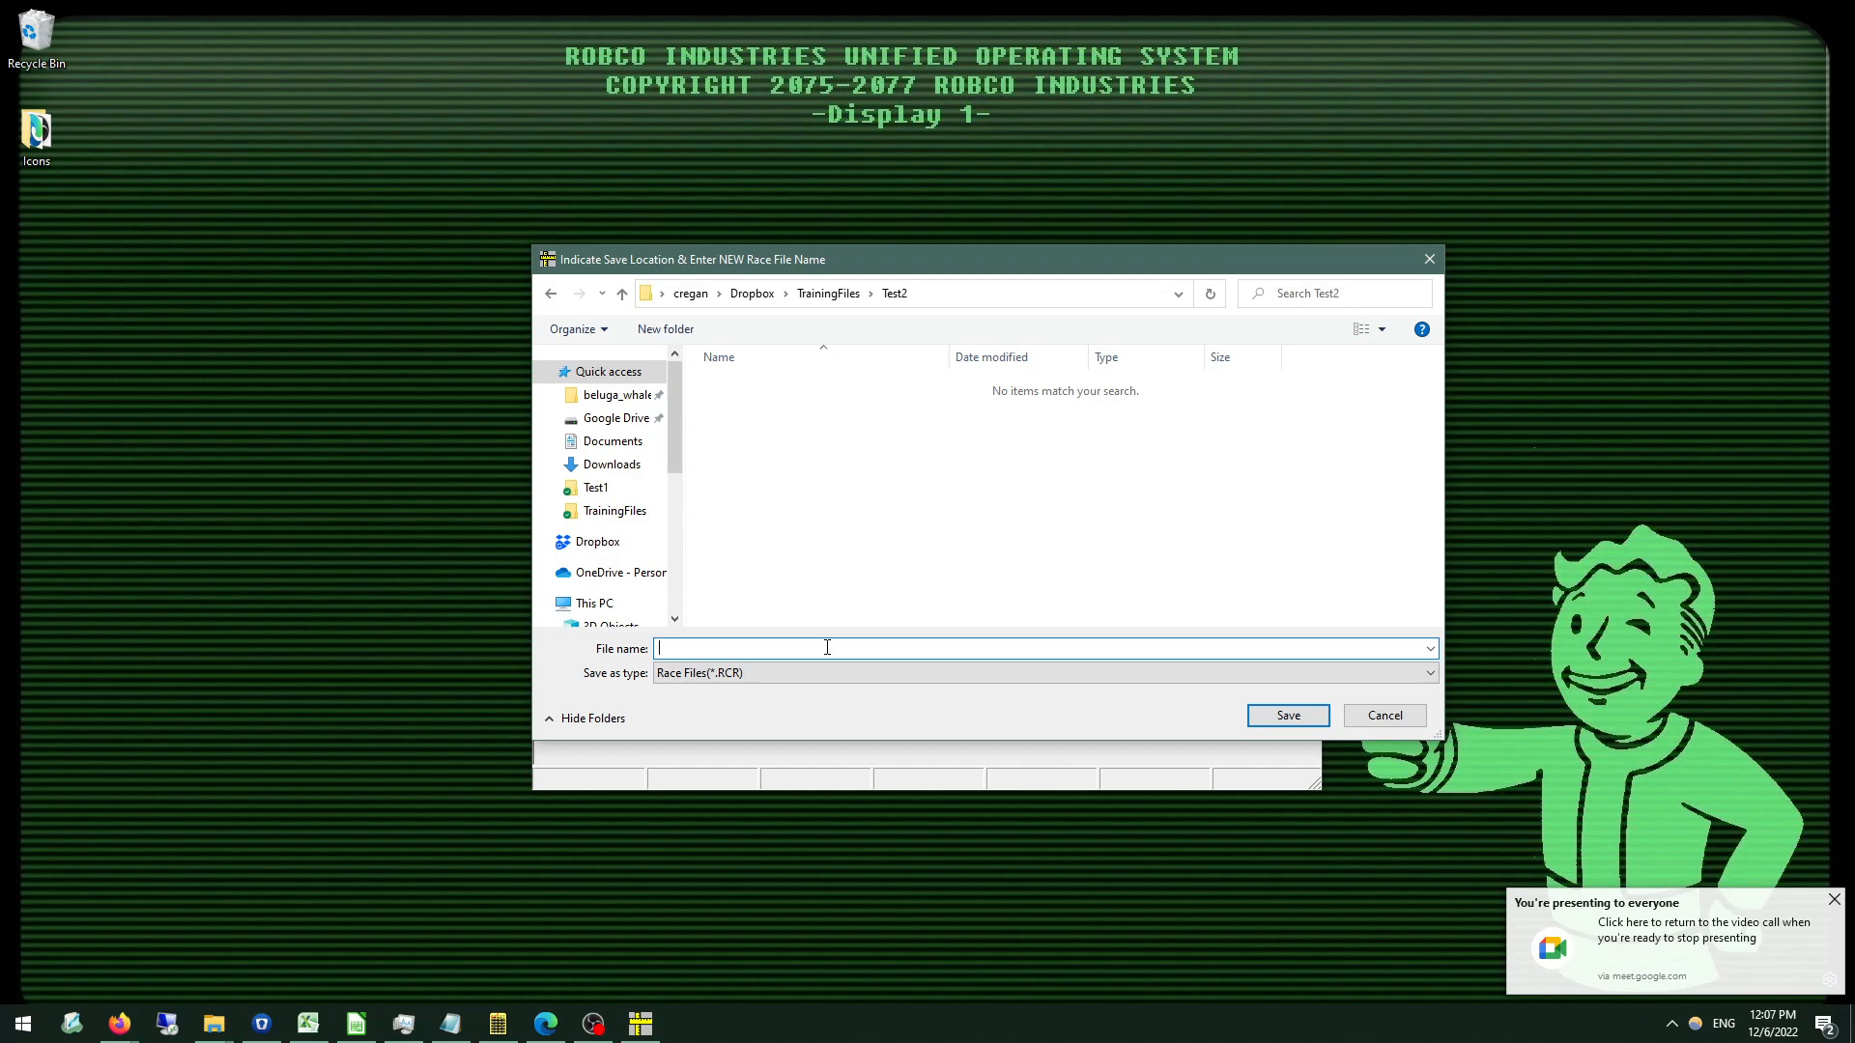
pyautogui.write('20221206_SL_Race')
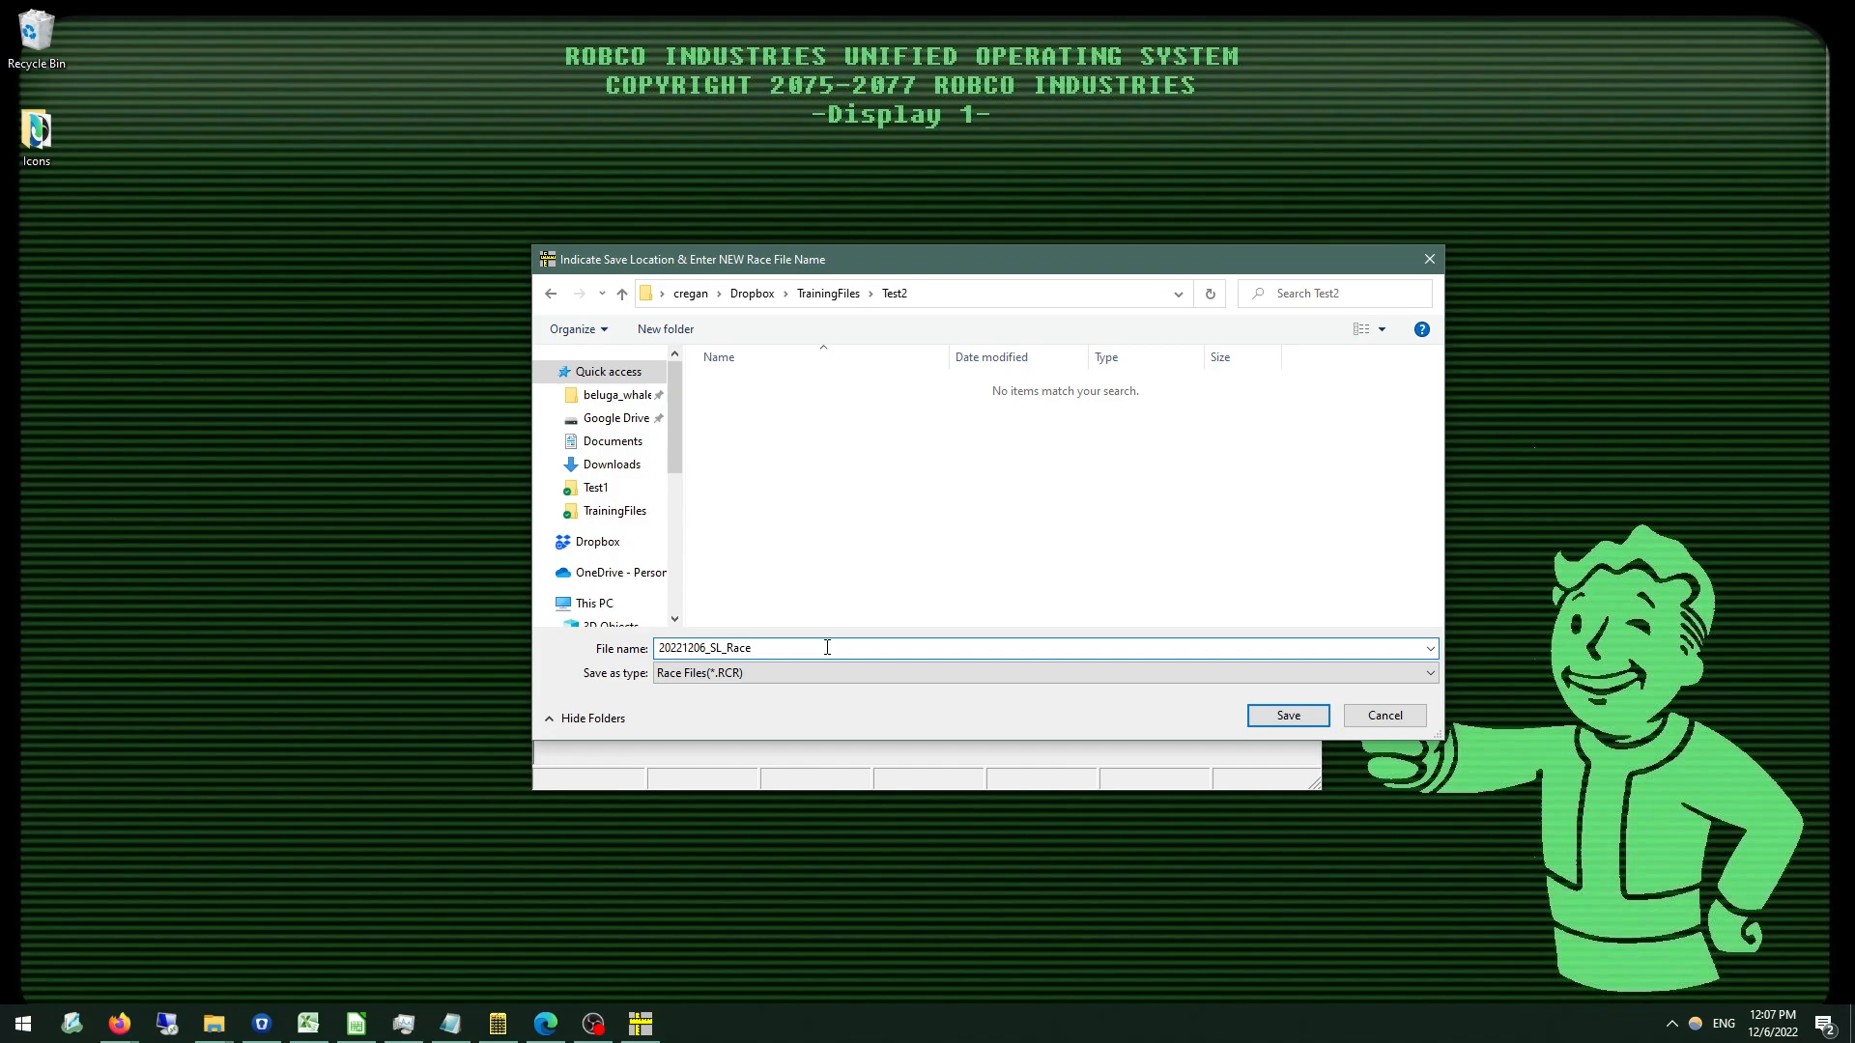
pyautogui.press('Return')
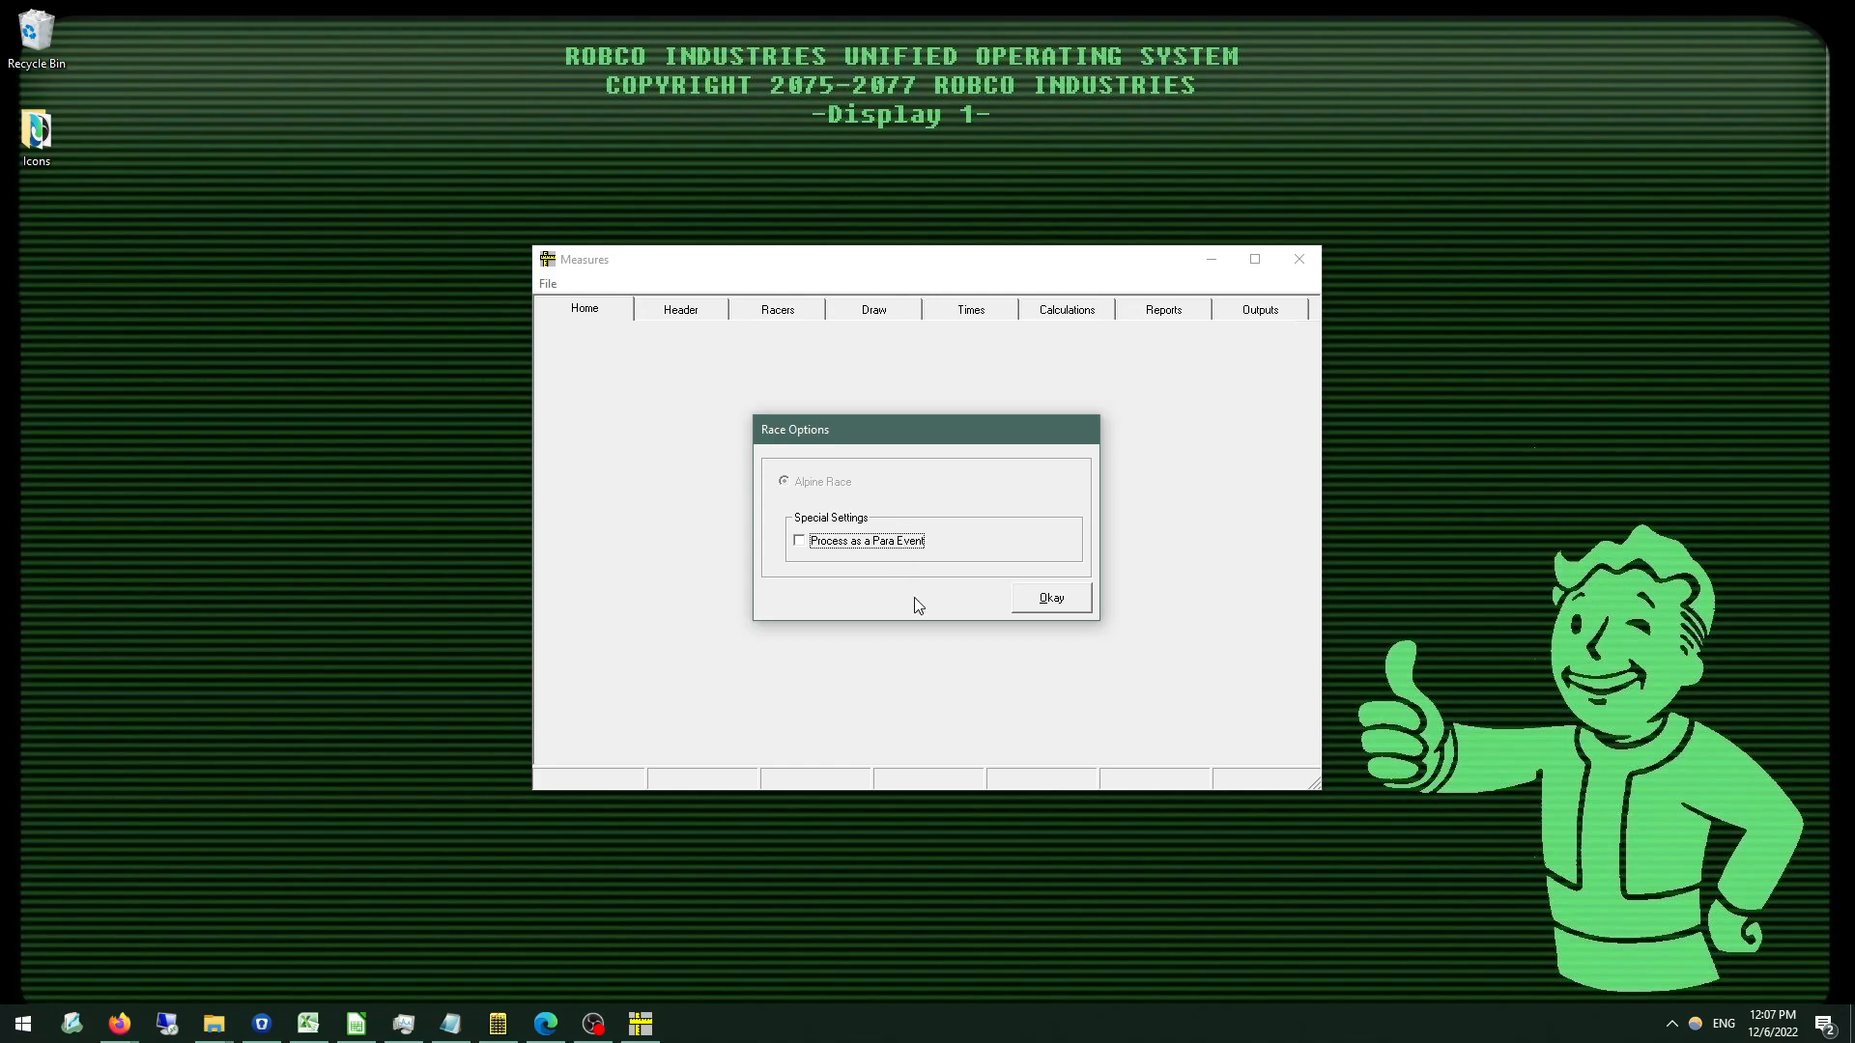
pyautogui.click(1031, 606)
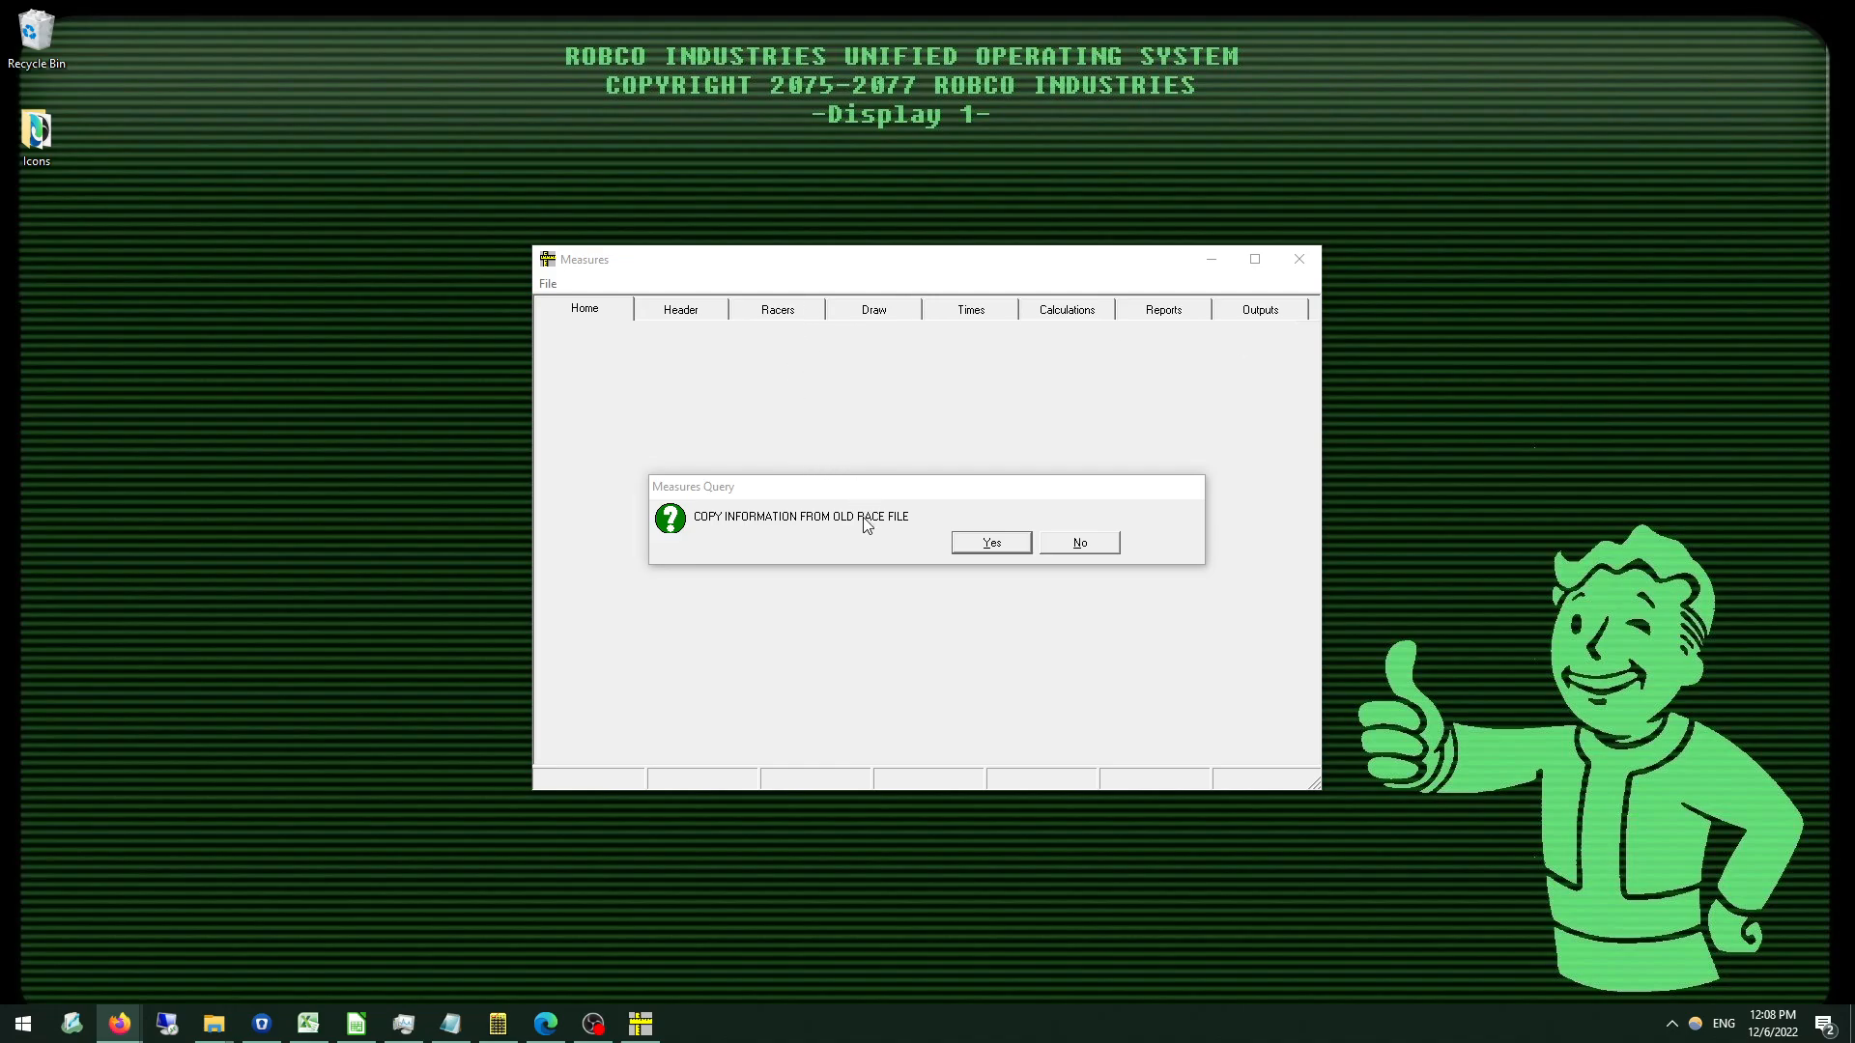
pyautogui.click(1080, 545)
# Open the race titles and parameters entry form of the race header.
pyautogui.click(684, 311)
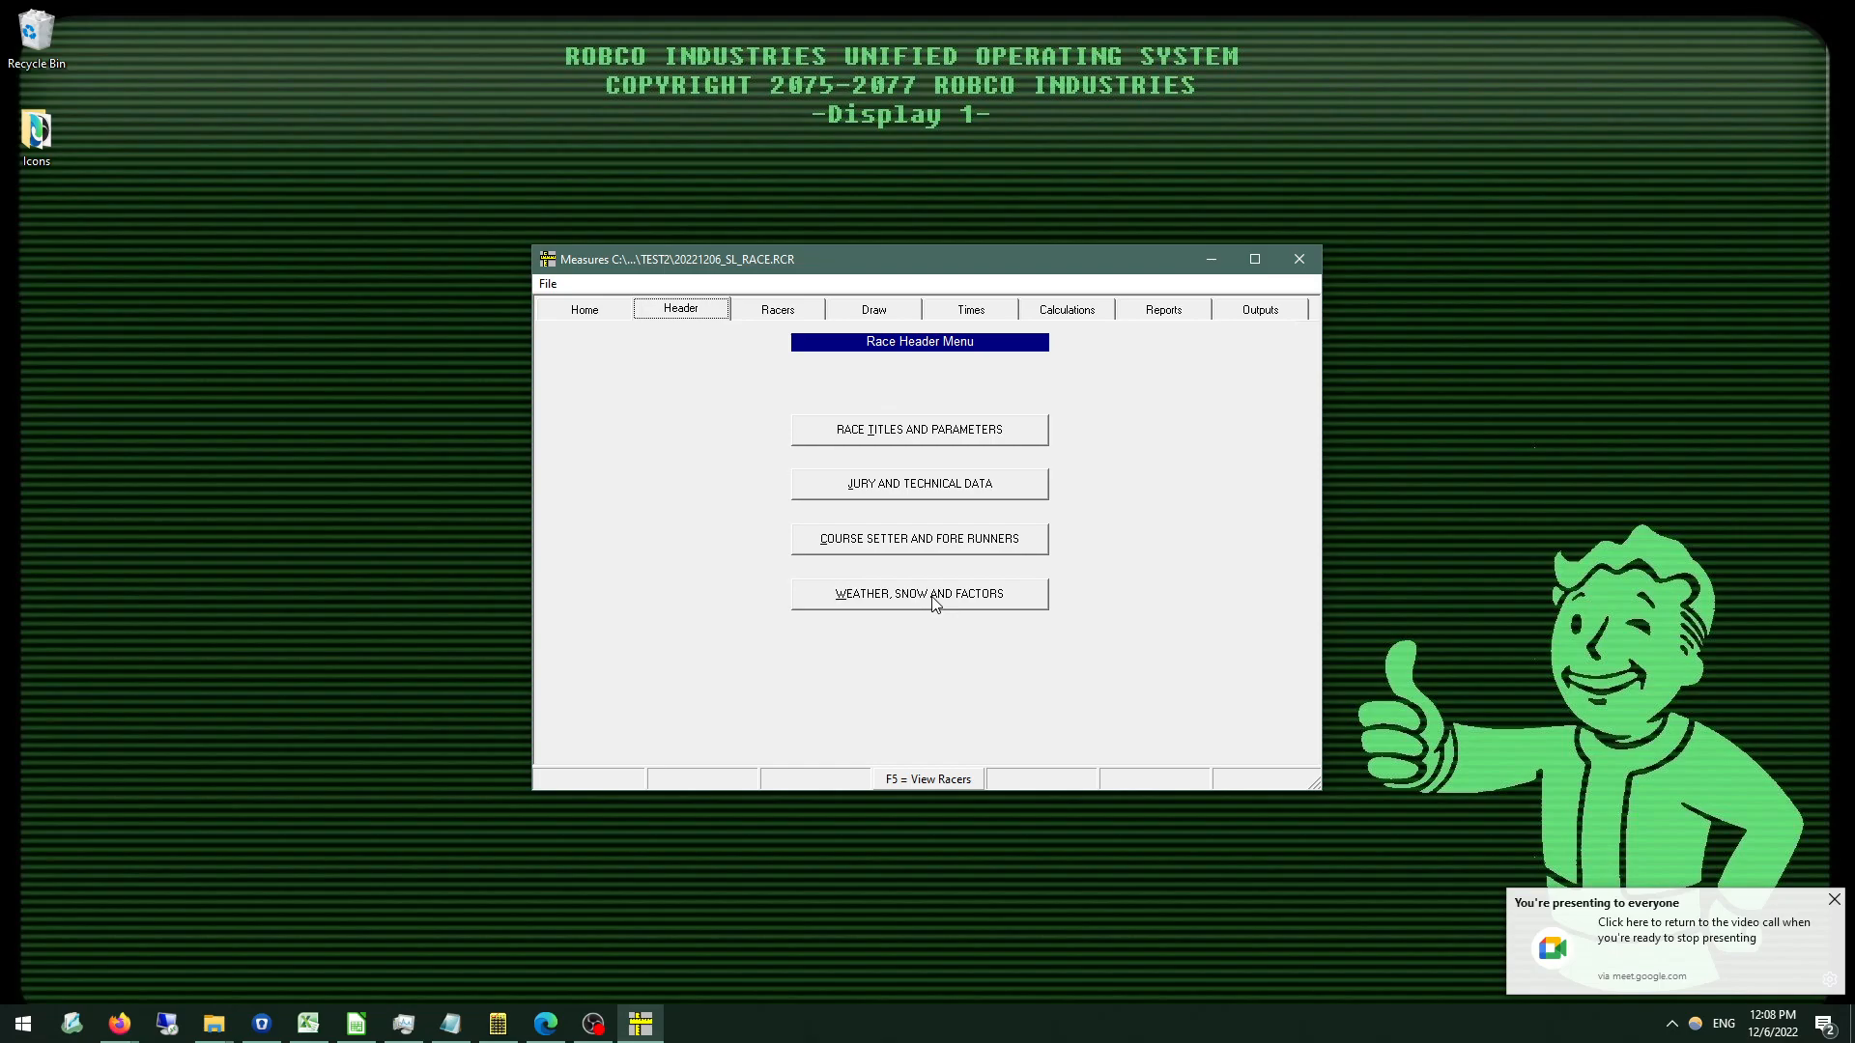
pyautogui.click(909, 431)
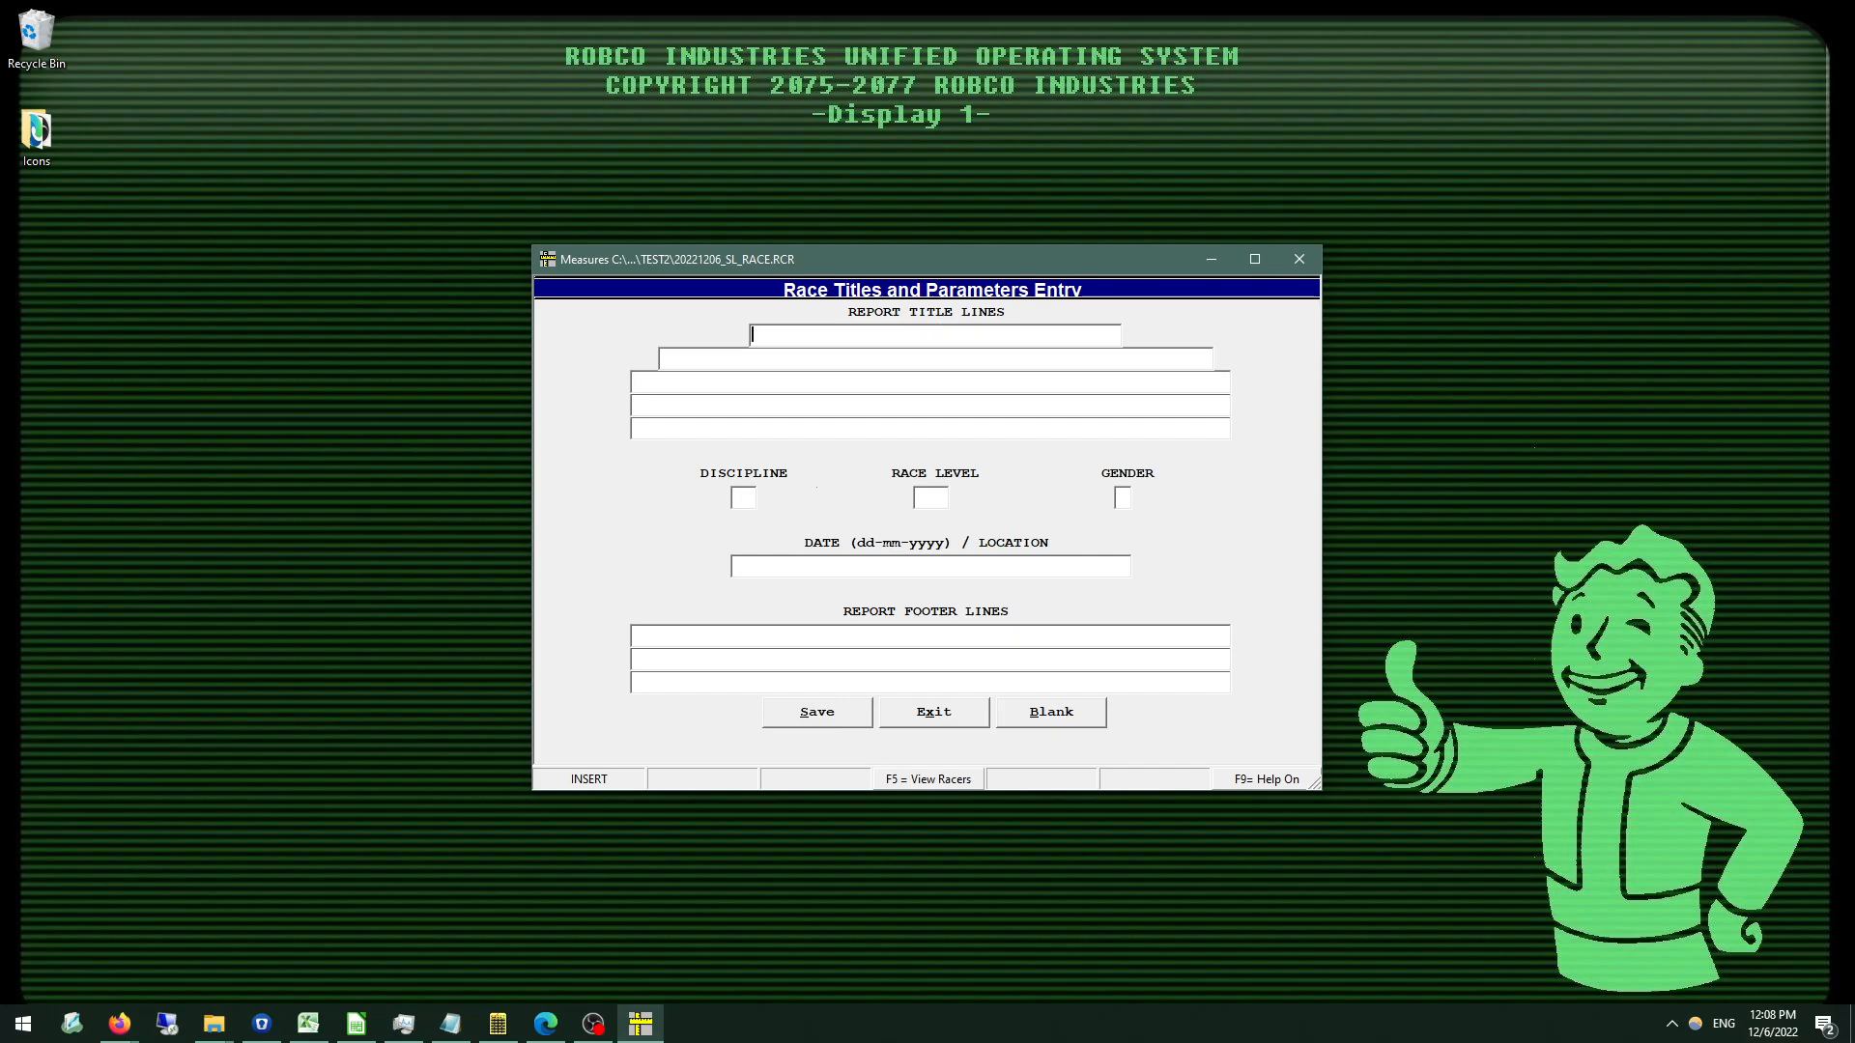
pyautogui.click(936, 358)
pyautogui.write('a')
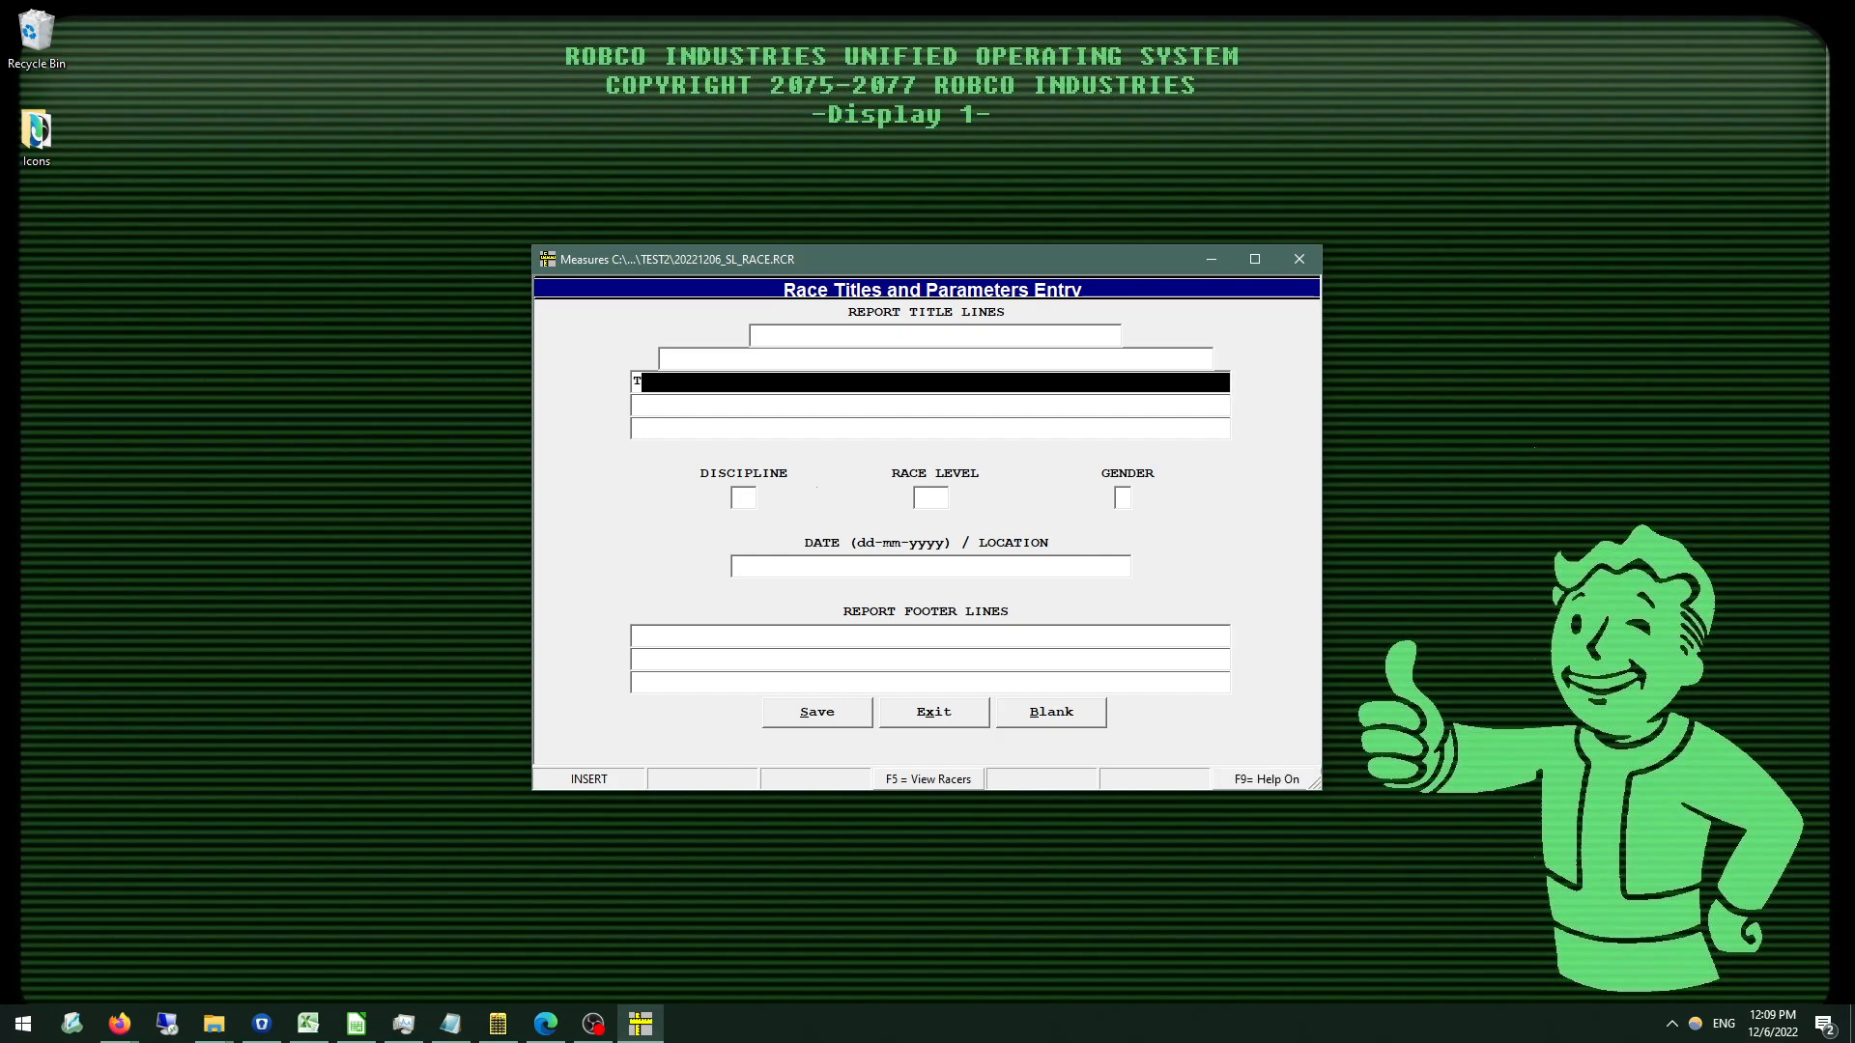
pyautogui.press('BackSpace')
pyautogui.press('Up')
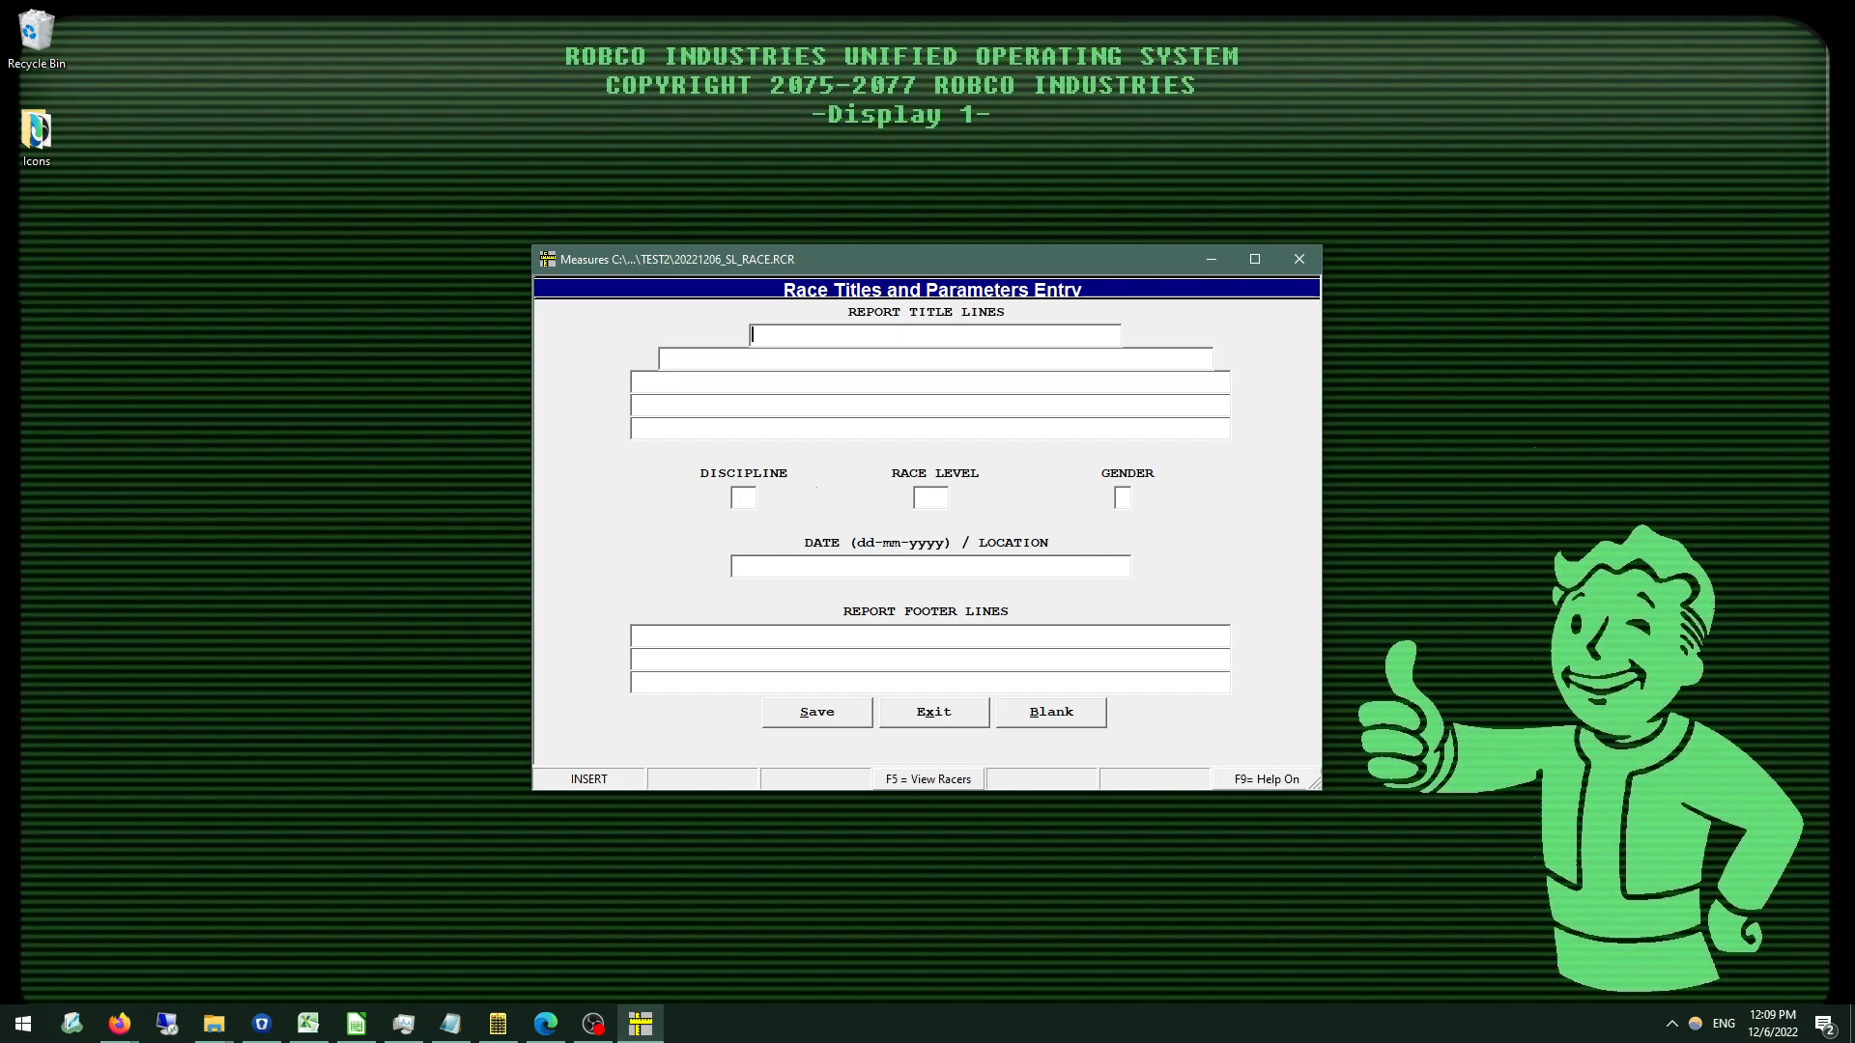
# Enter TEST RACE as the first report title line and TEST RUN as the second.
pyautogui.write('TEST RACE')
pyautogui.press('Return')
pyautogui.write('TEST RUN')
pyautogui.press('Return')
# Set the race discipline to S, the race level to NAT and the gender to F.
pyautogui.write('S')
pyautogui.press('Return')
pyautogui.write('NAT')
pyautogui.press('Return')
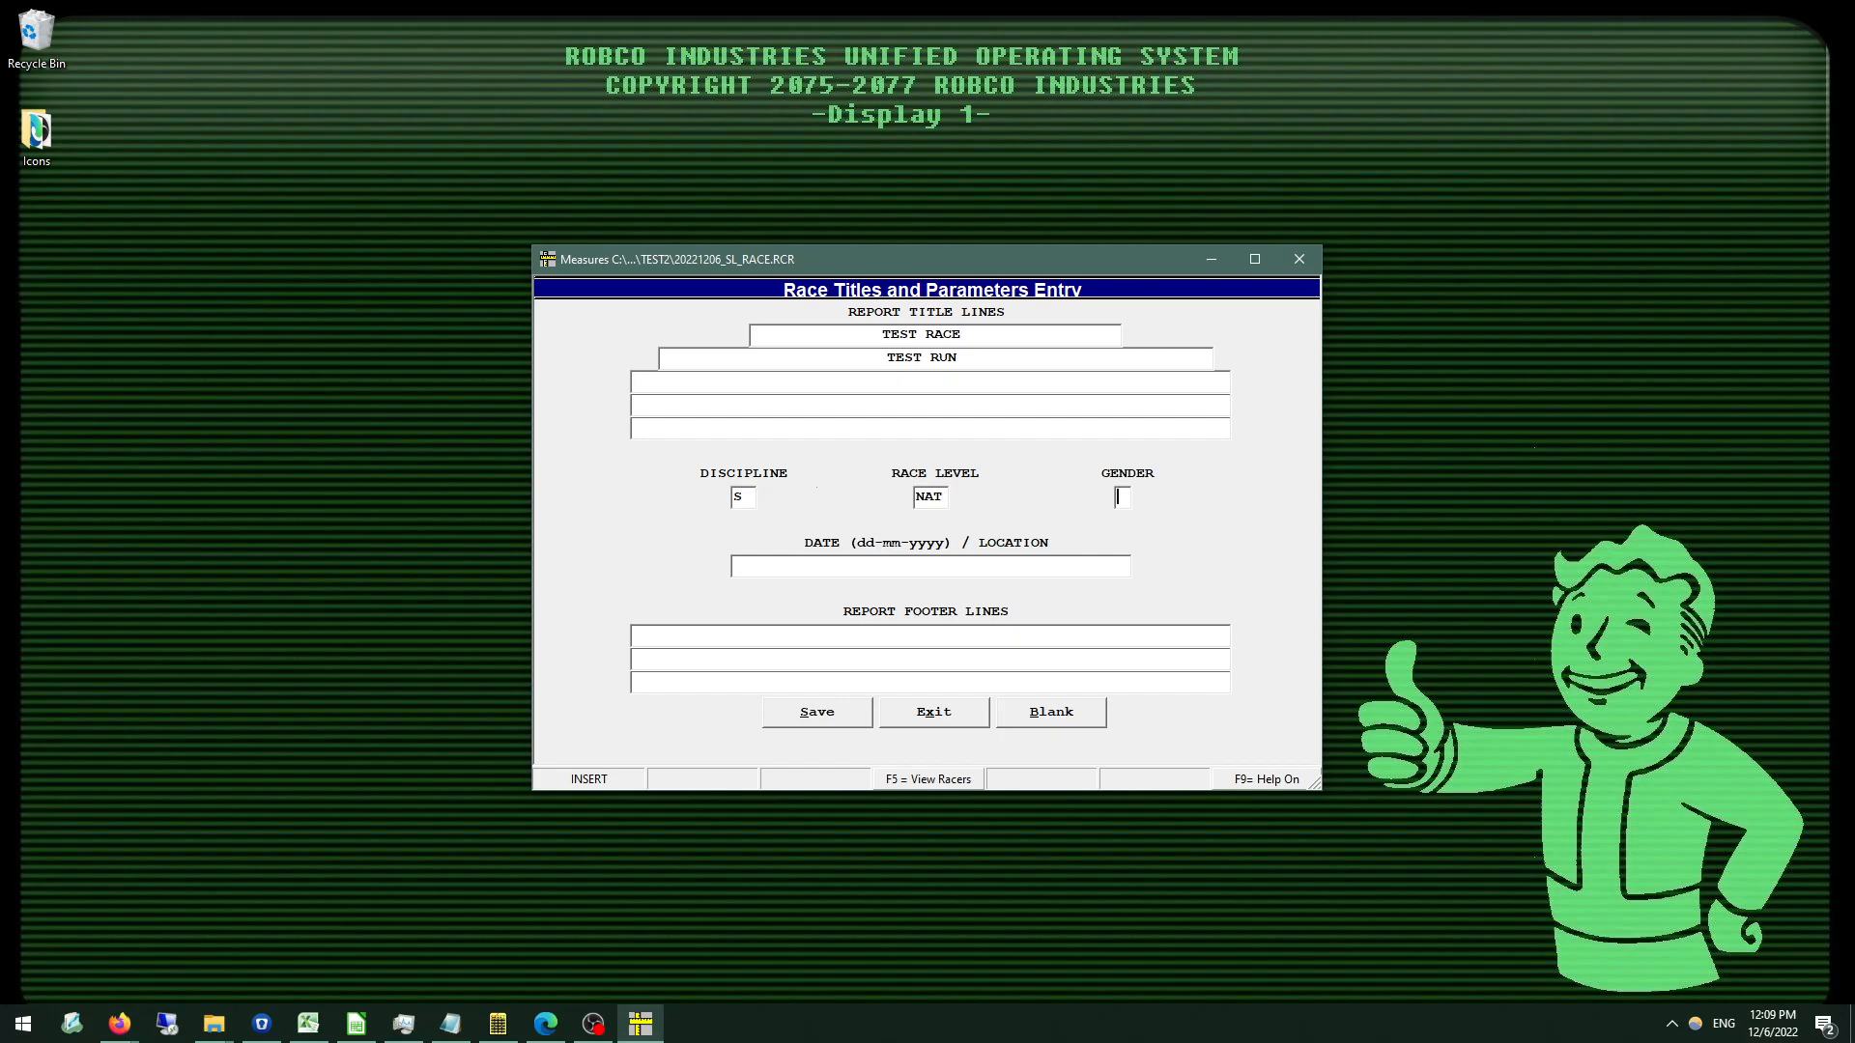
pyautogui.write('F')
pyautogui.press('Return')
# Maximize the window and turn on the field help to view the race discipline codes.
pyautogui.click(1243, 265)
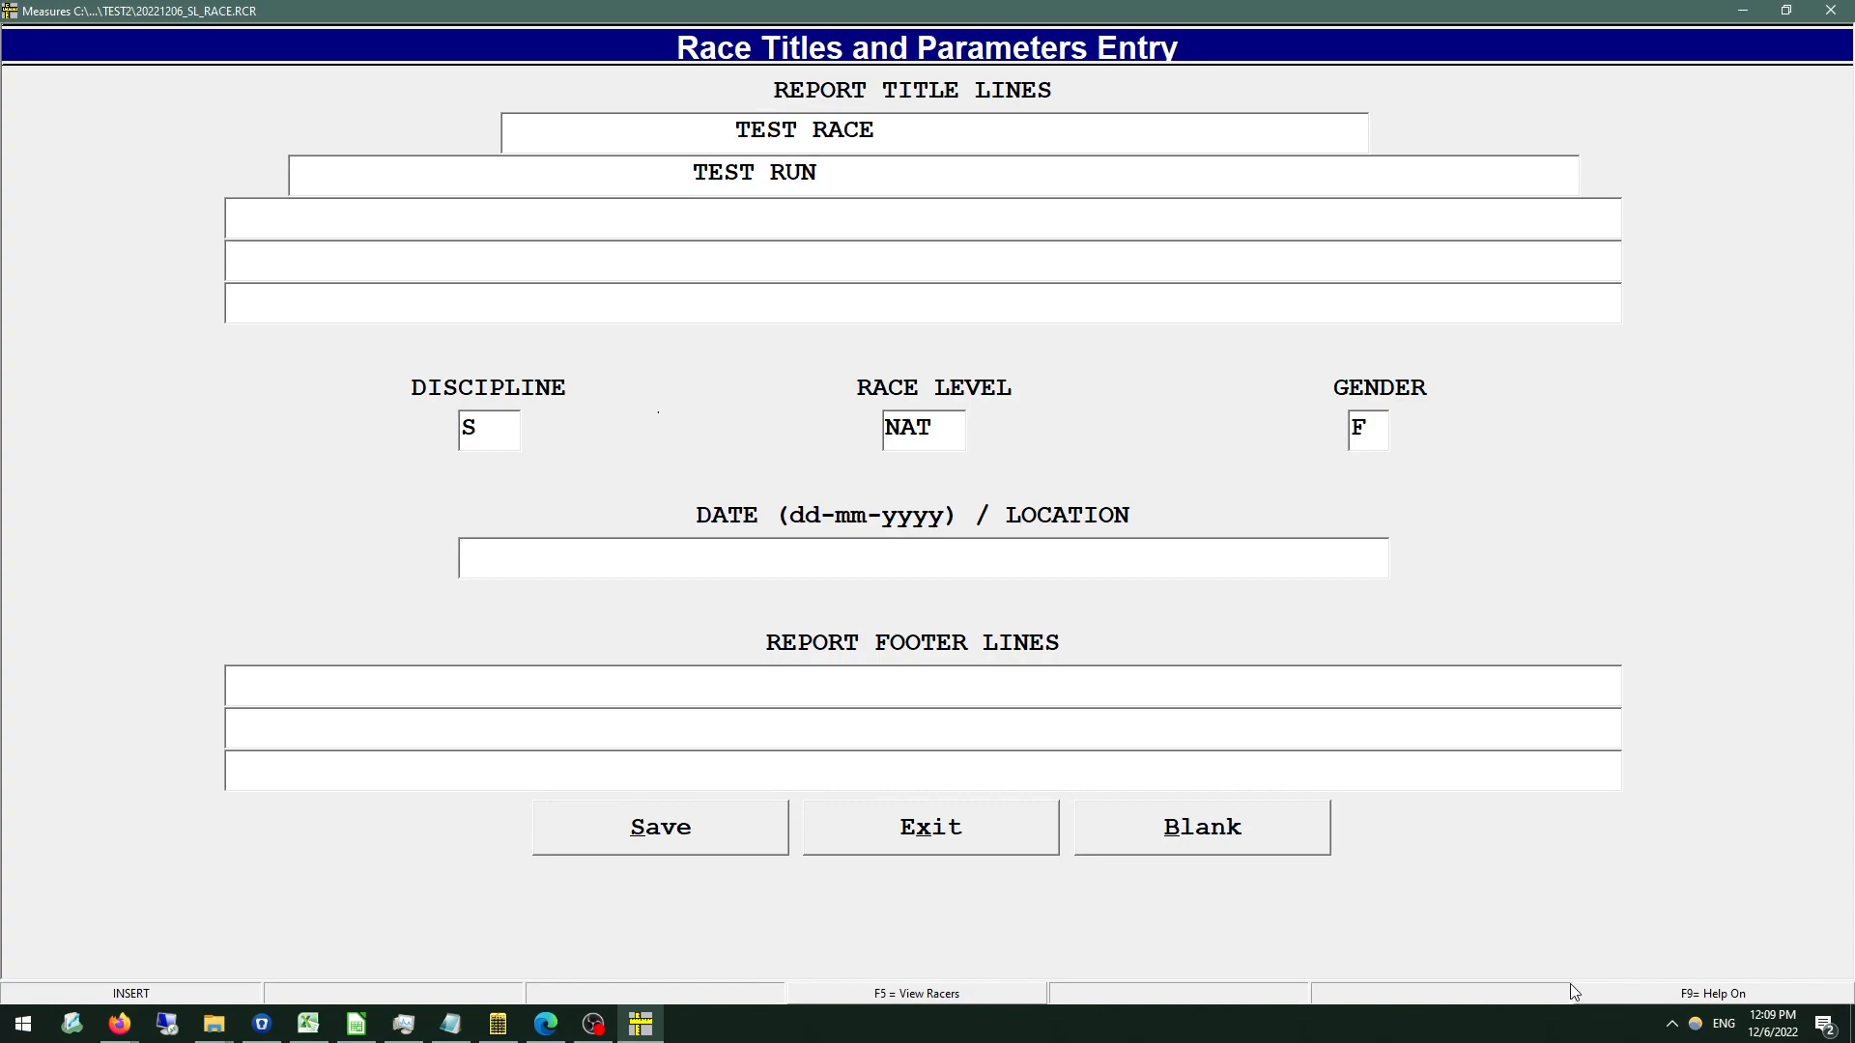
pyautogui.click(1681, 1000)
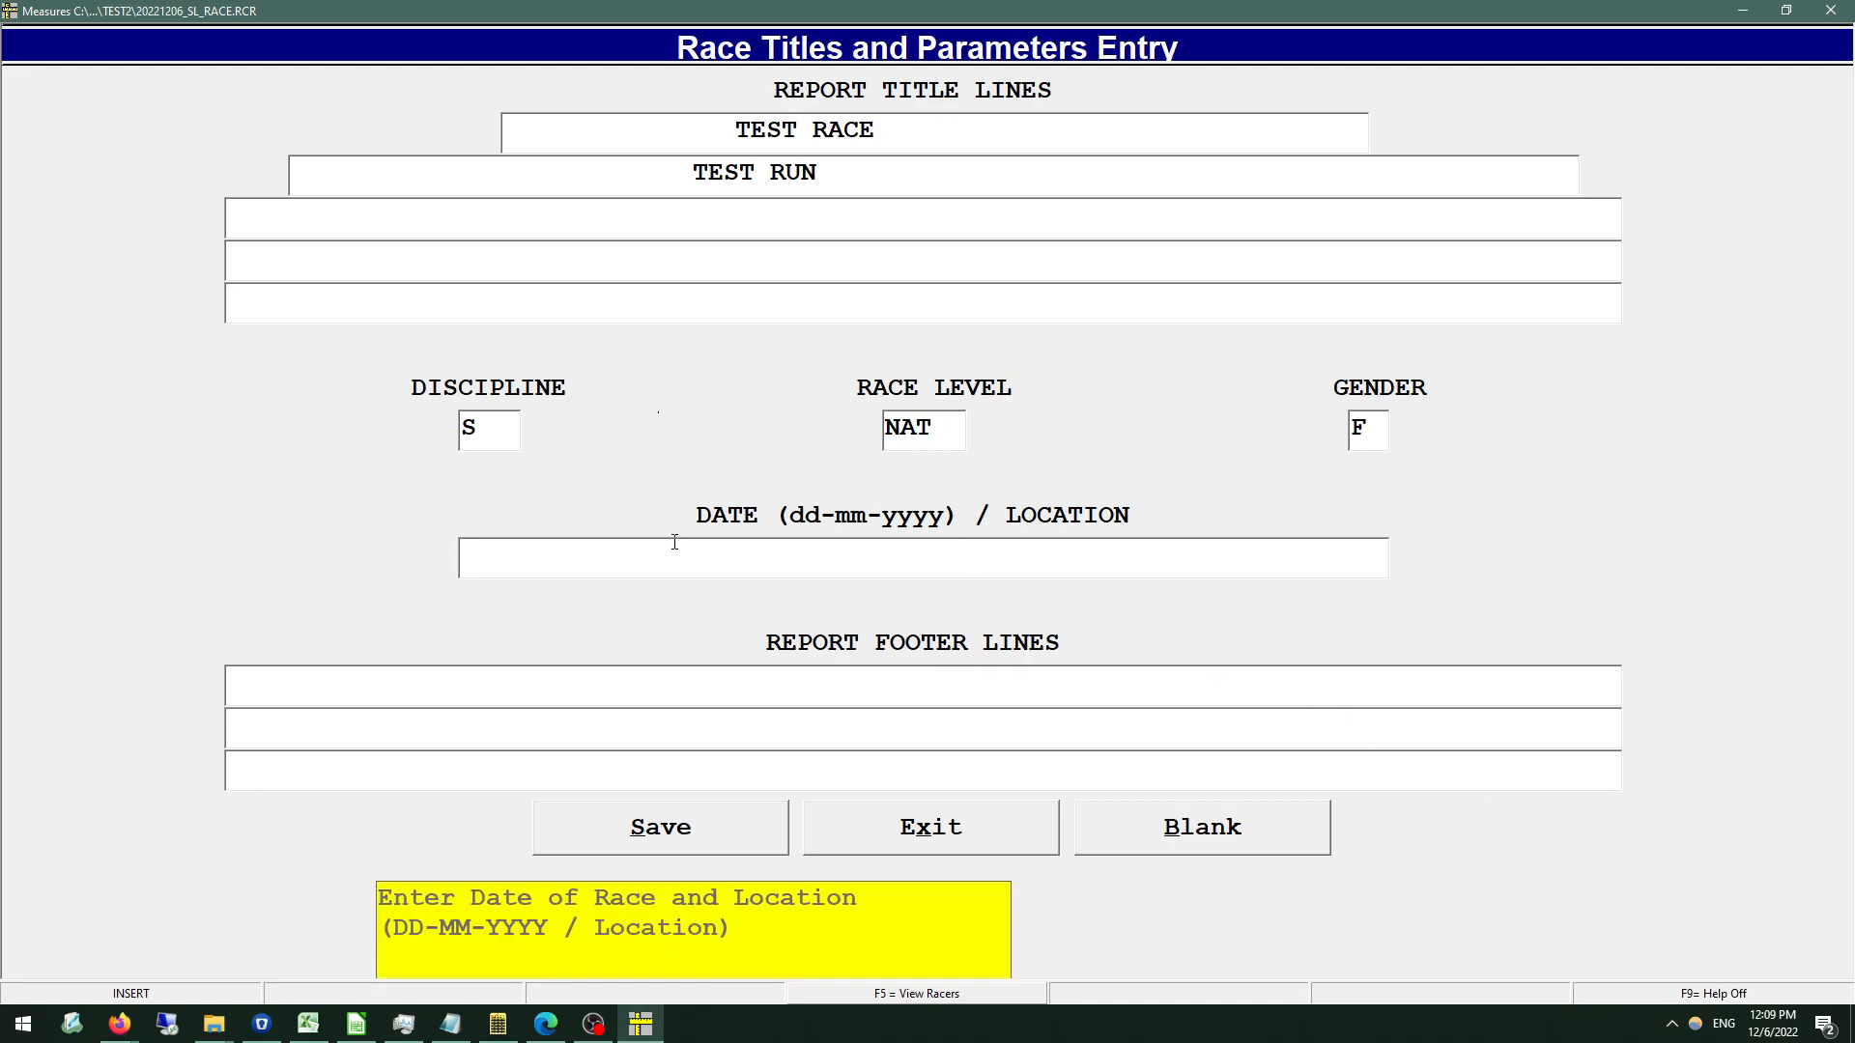
pyautogui.click(504, 436)
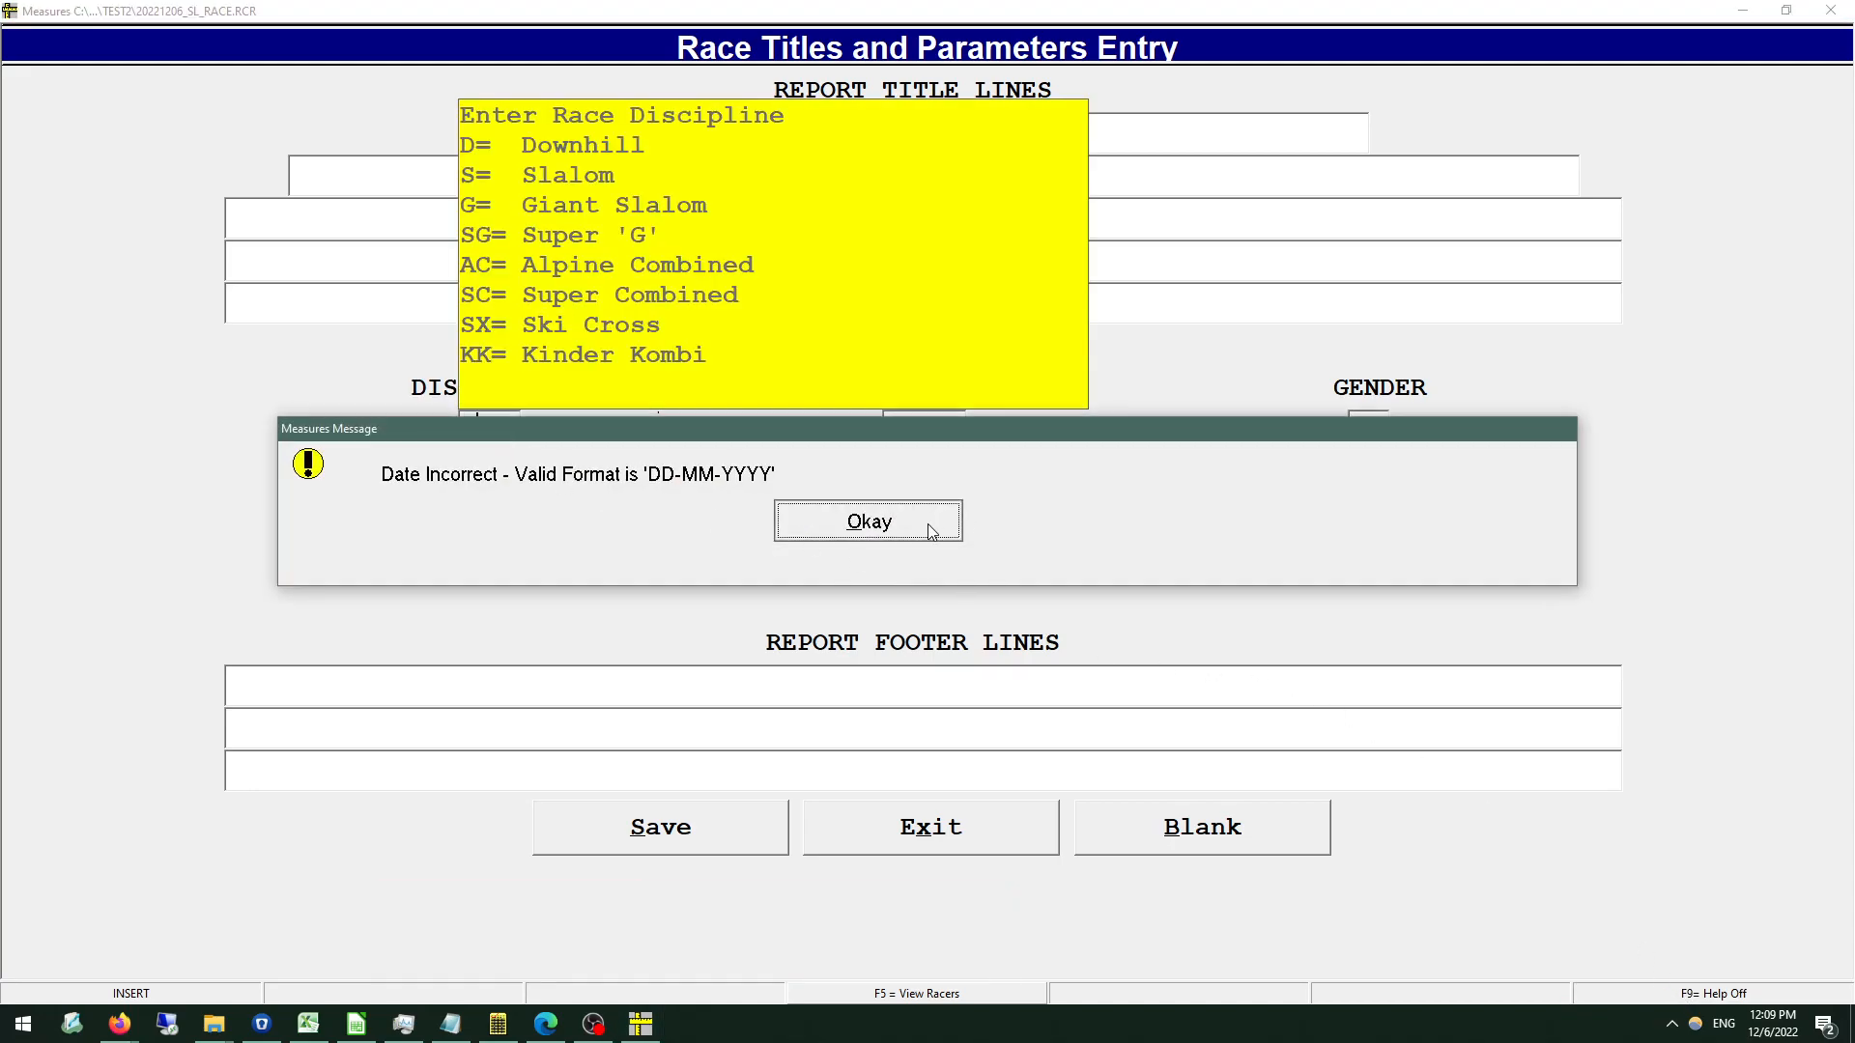
pyautogui.click(816, 520)
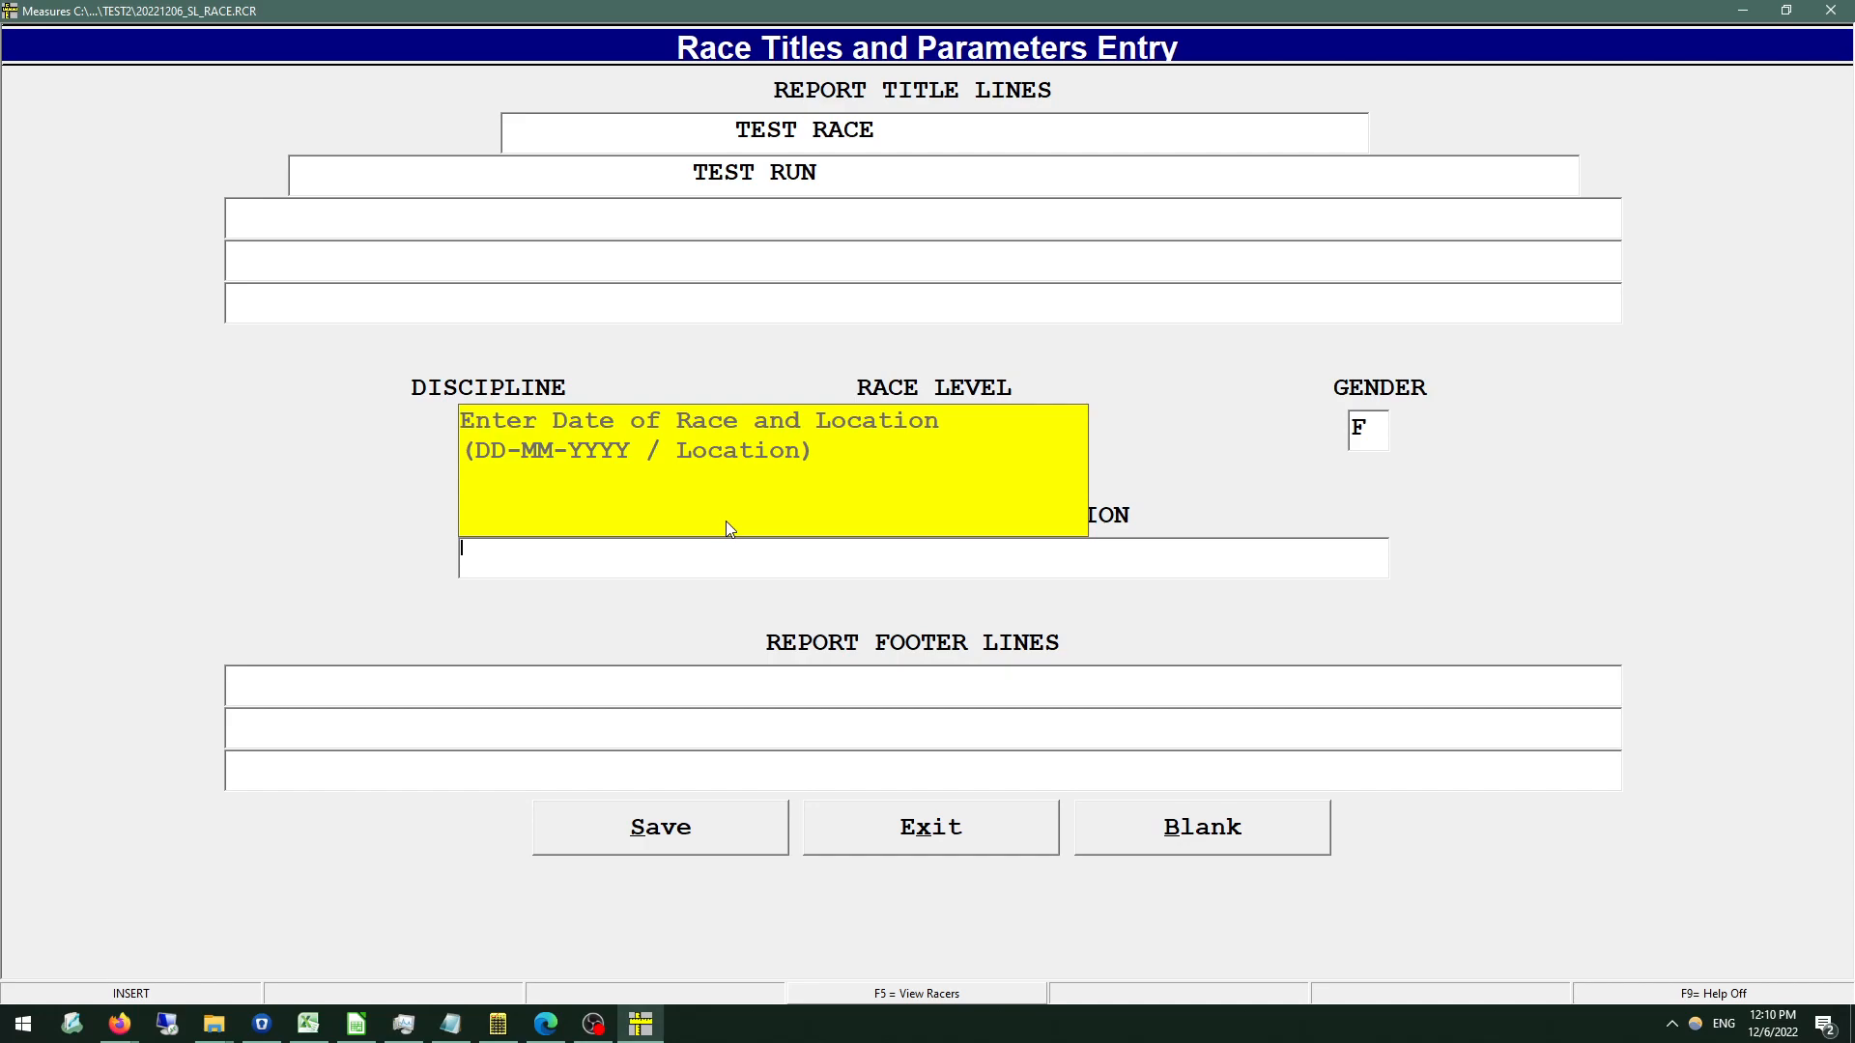
# Set the race date and location to 06-12-2022 / MARKHAM and turn the field help off.
pyautogui.write('06-')
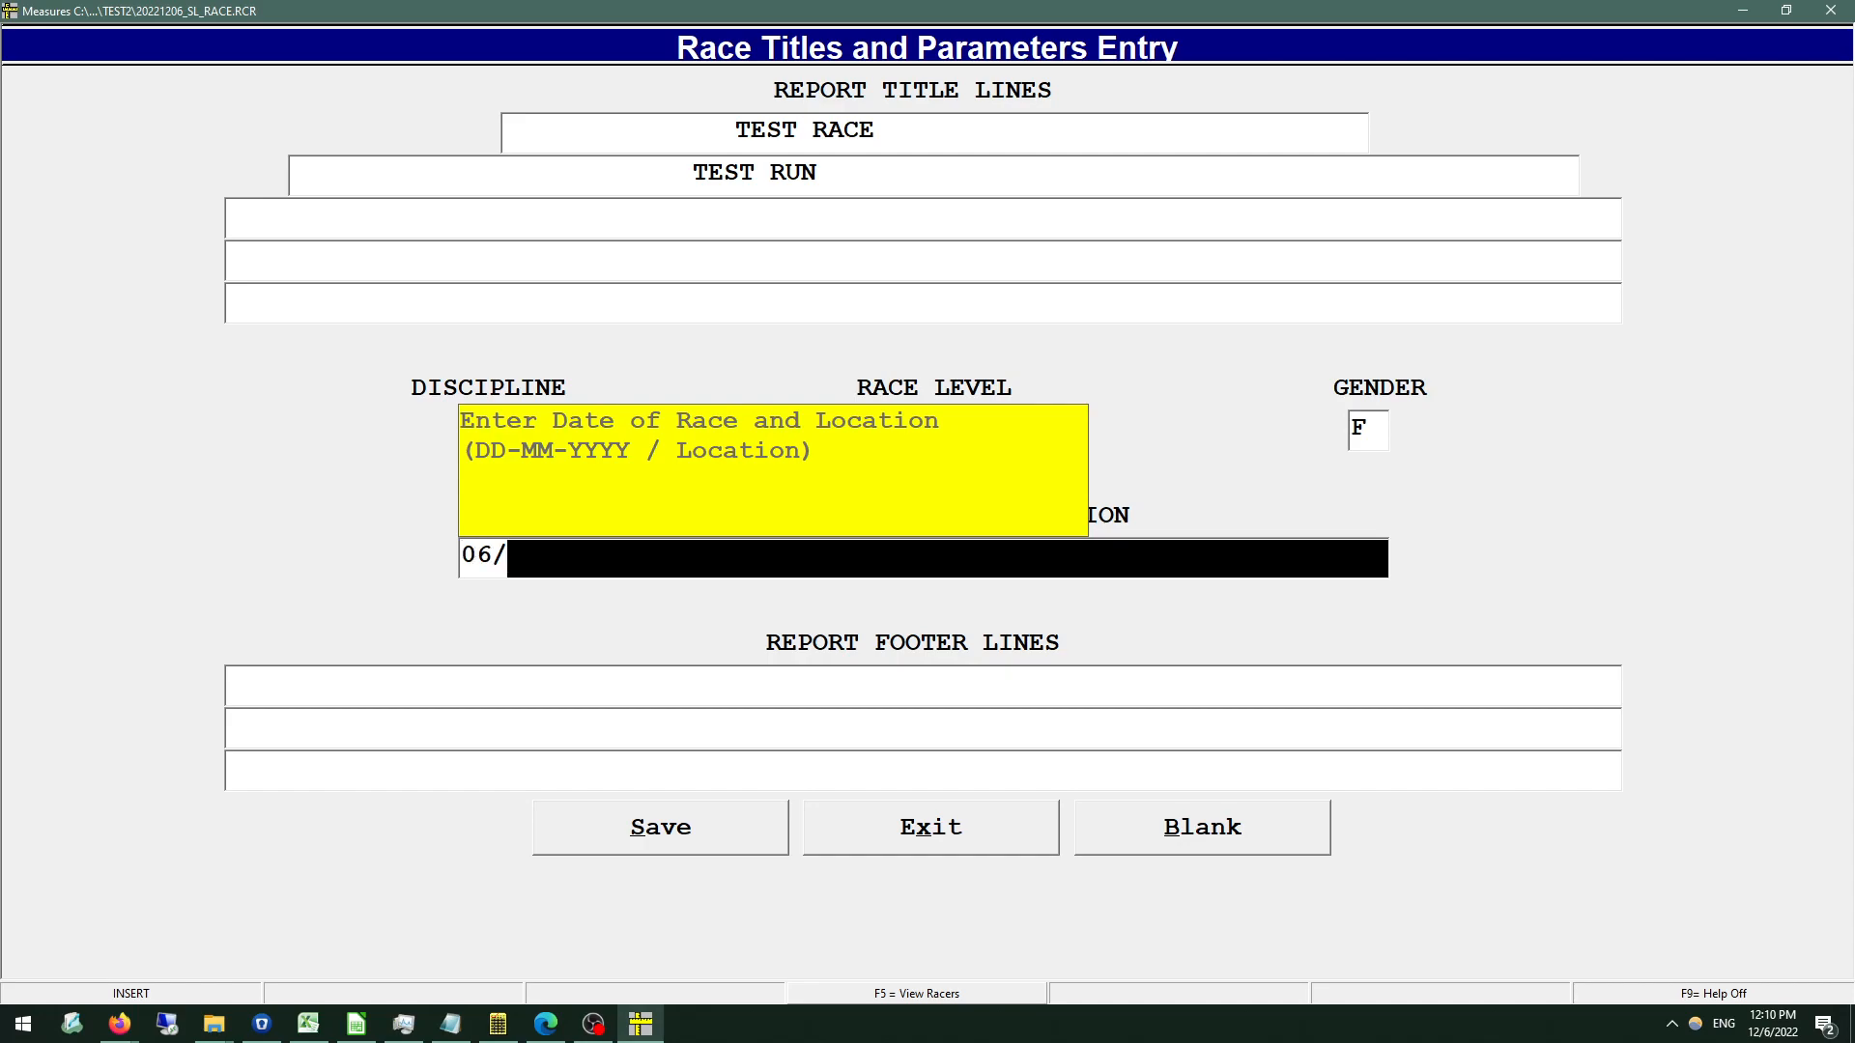
pyautogui.write('12-20')
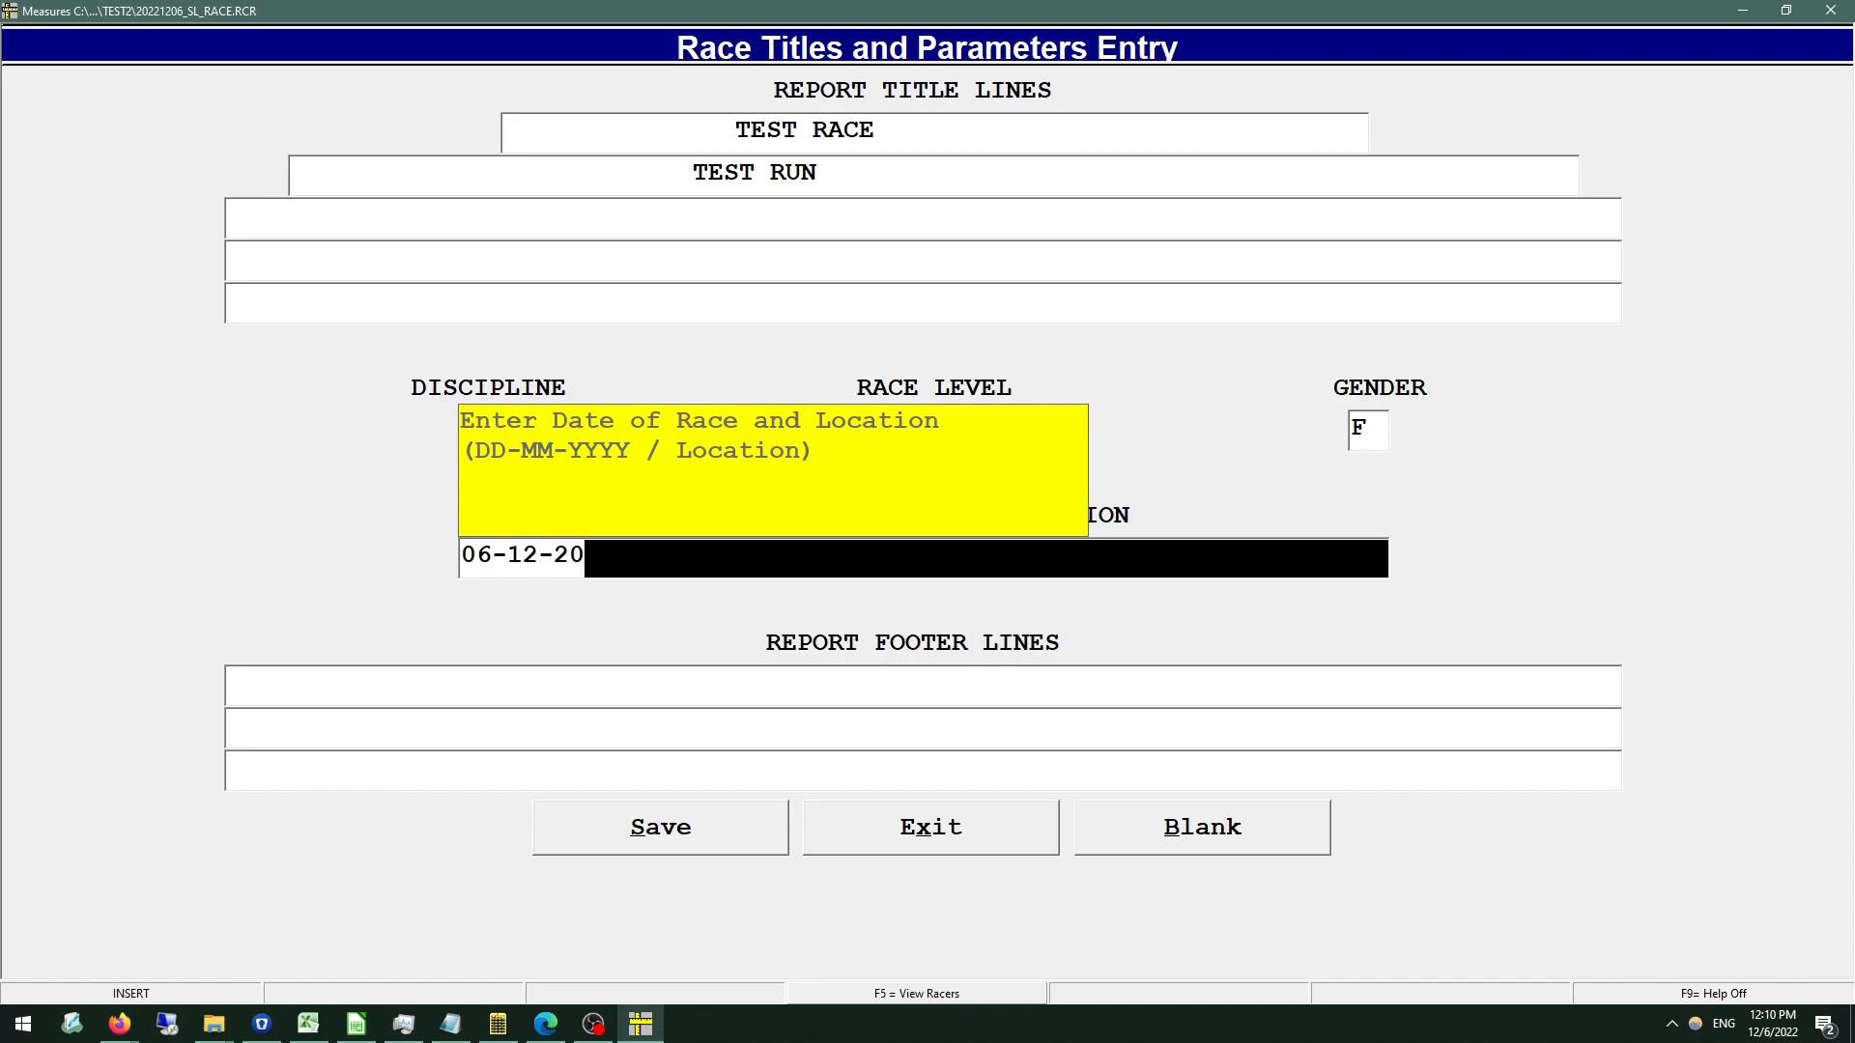
pyautogui.write('22 / MARKHAM')
pyautogui.press('Return')
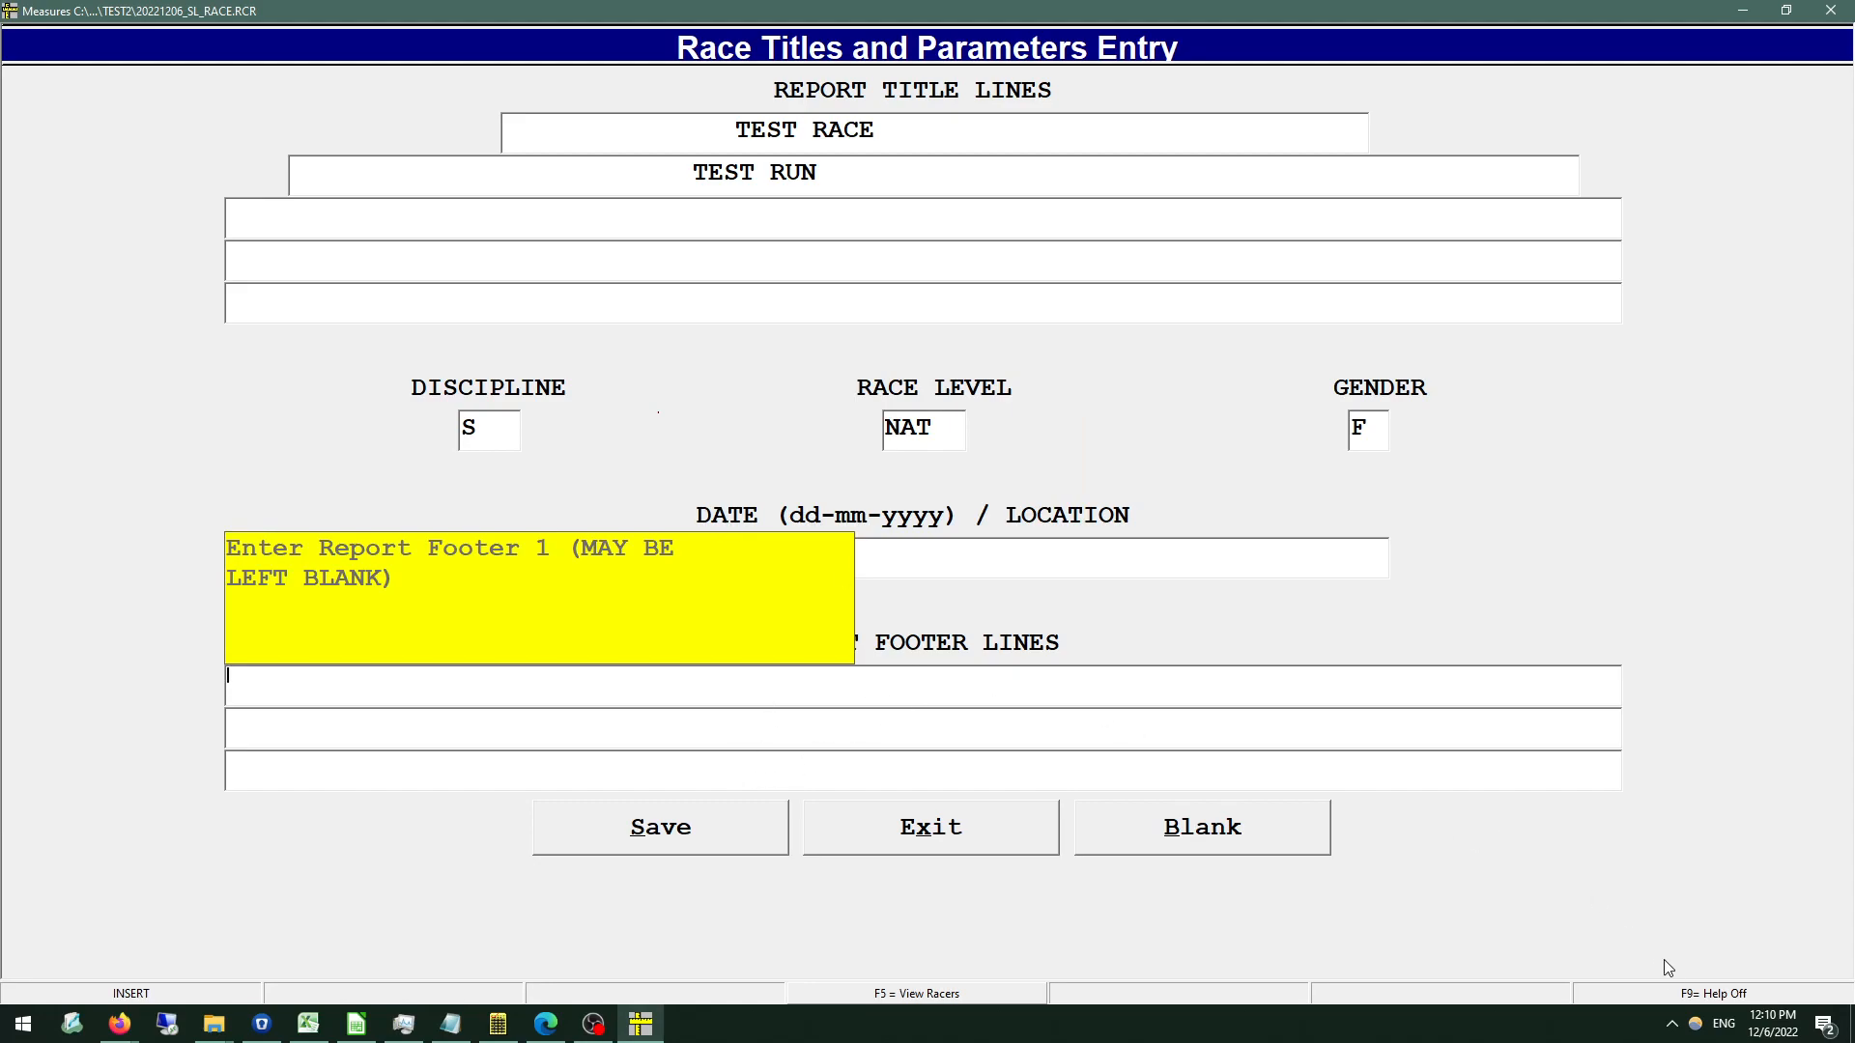
pyautogui.press('F9')
# Enter FOOTER 1 as the first report footer line and save the race titles and parameters.
pyautogui.write('TEST')
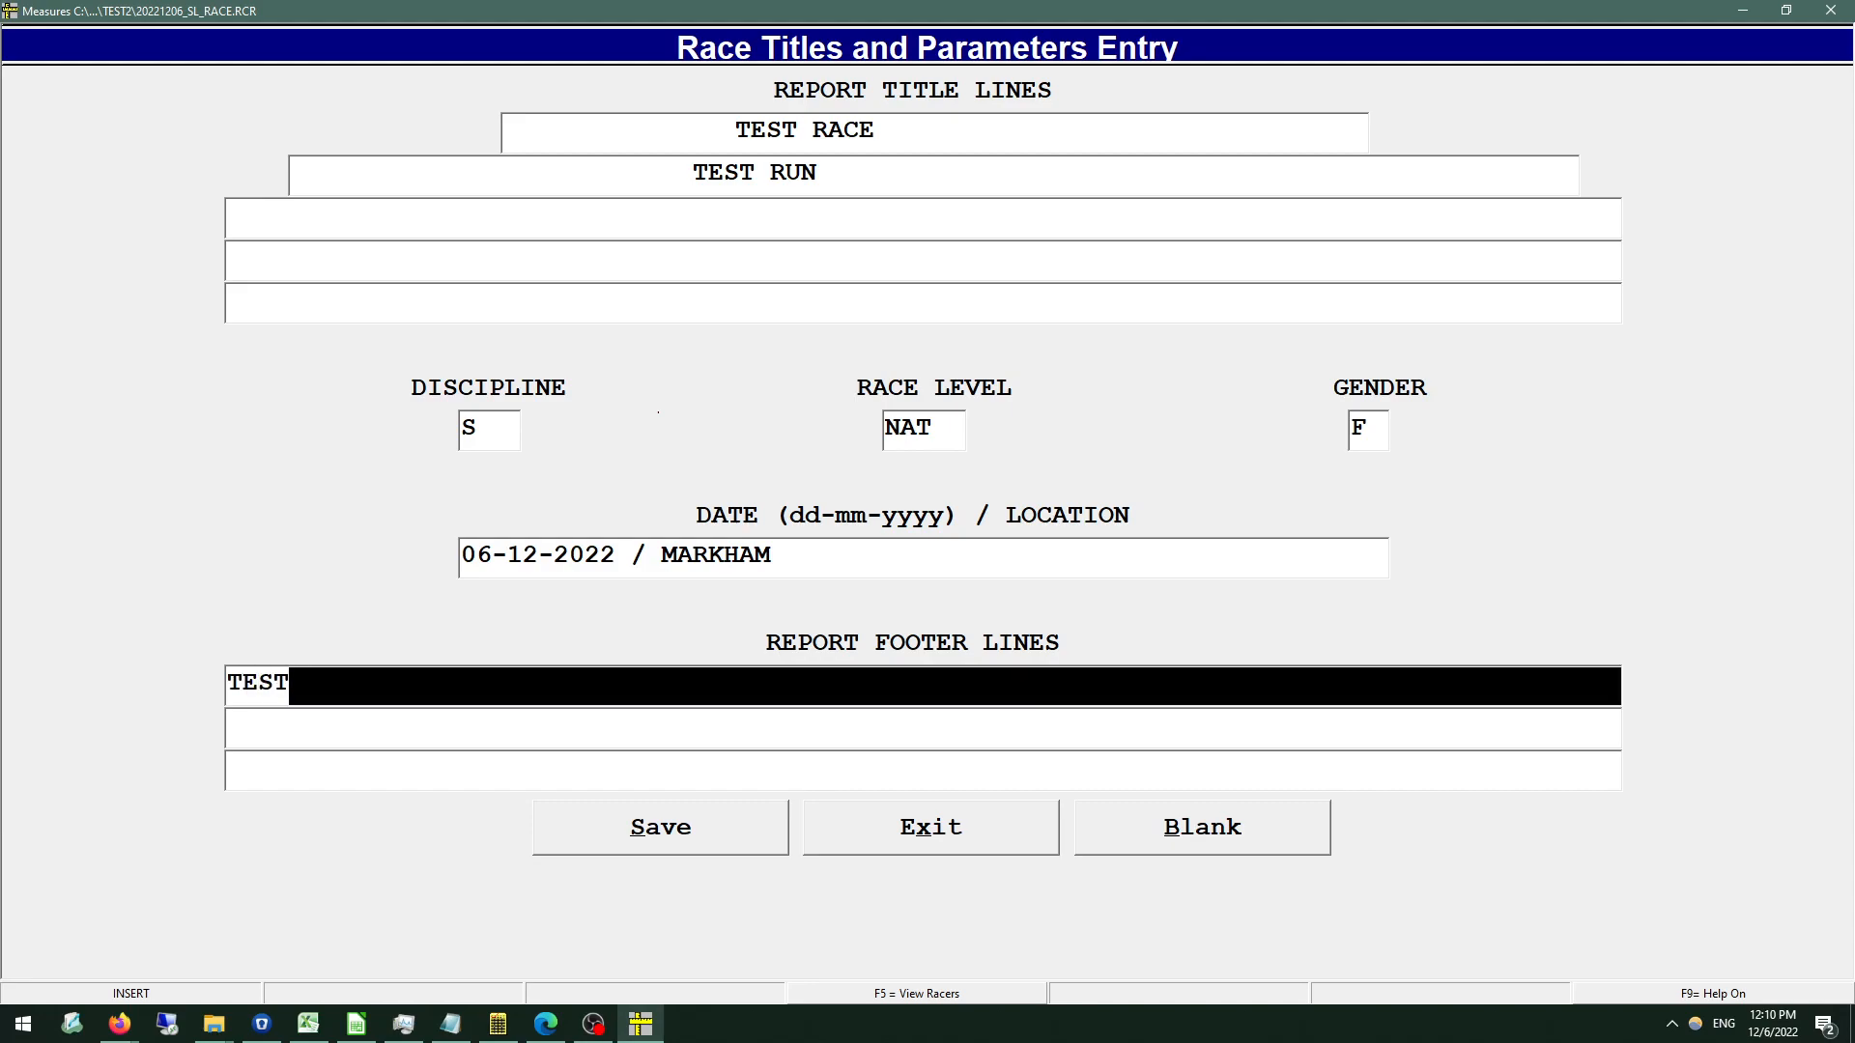
pyautogui.press('BackSpace')
pyautogui.press('BackSpace')
pyautogui.press('BackSpace')
pyautogui.press('BackSpace')
pyautogui.write('FOTT')
pyautogui.press('BackSpace')
pyautogui.press('BackSpace')
pyautogui.write('OTER 1')
pyautogui.press('Return')
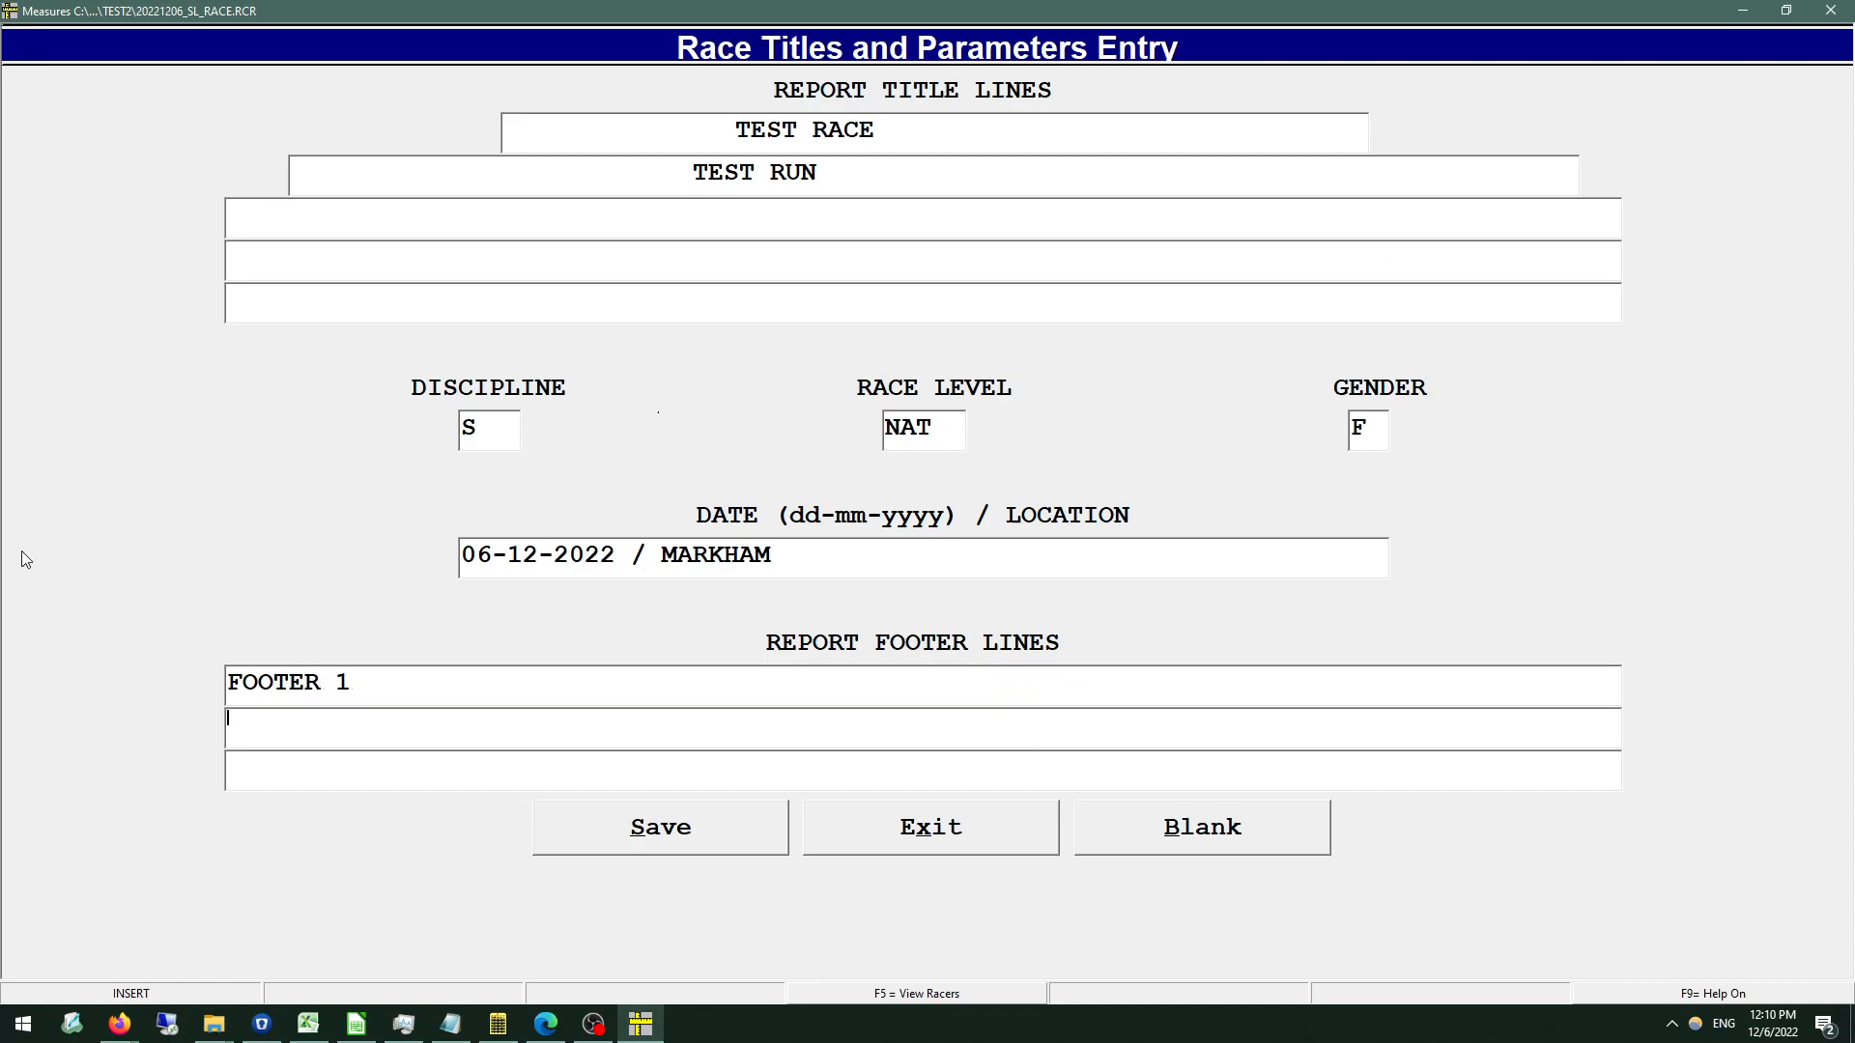
pyautogui.click(644, 833)
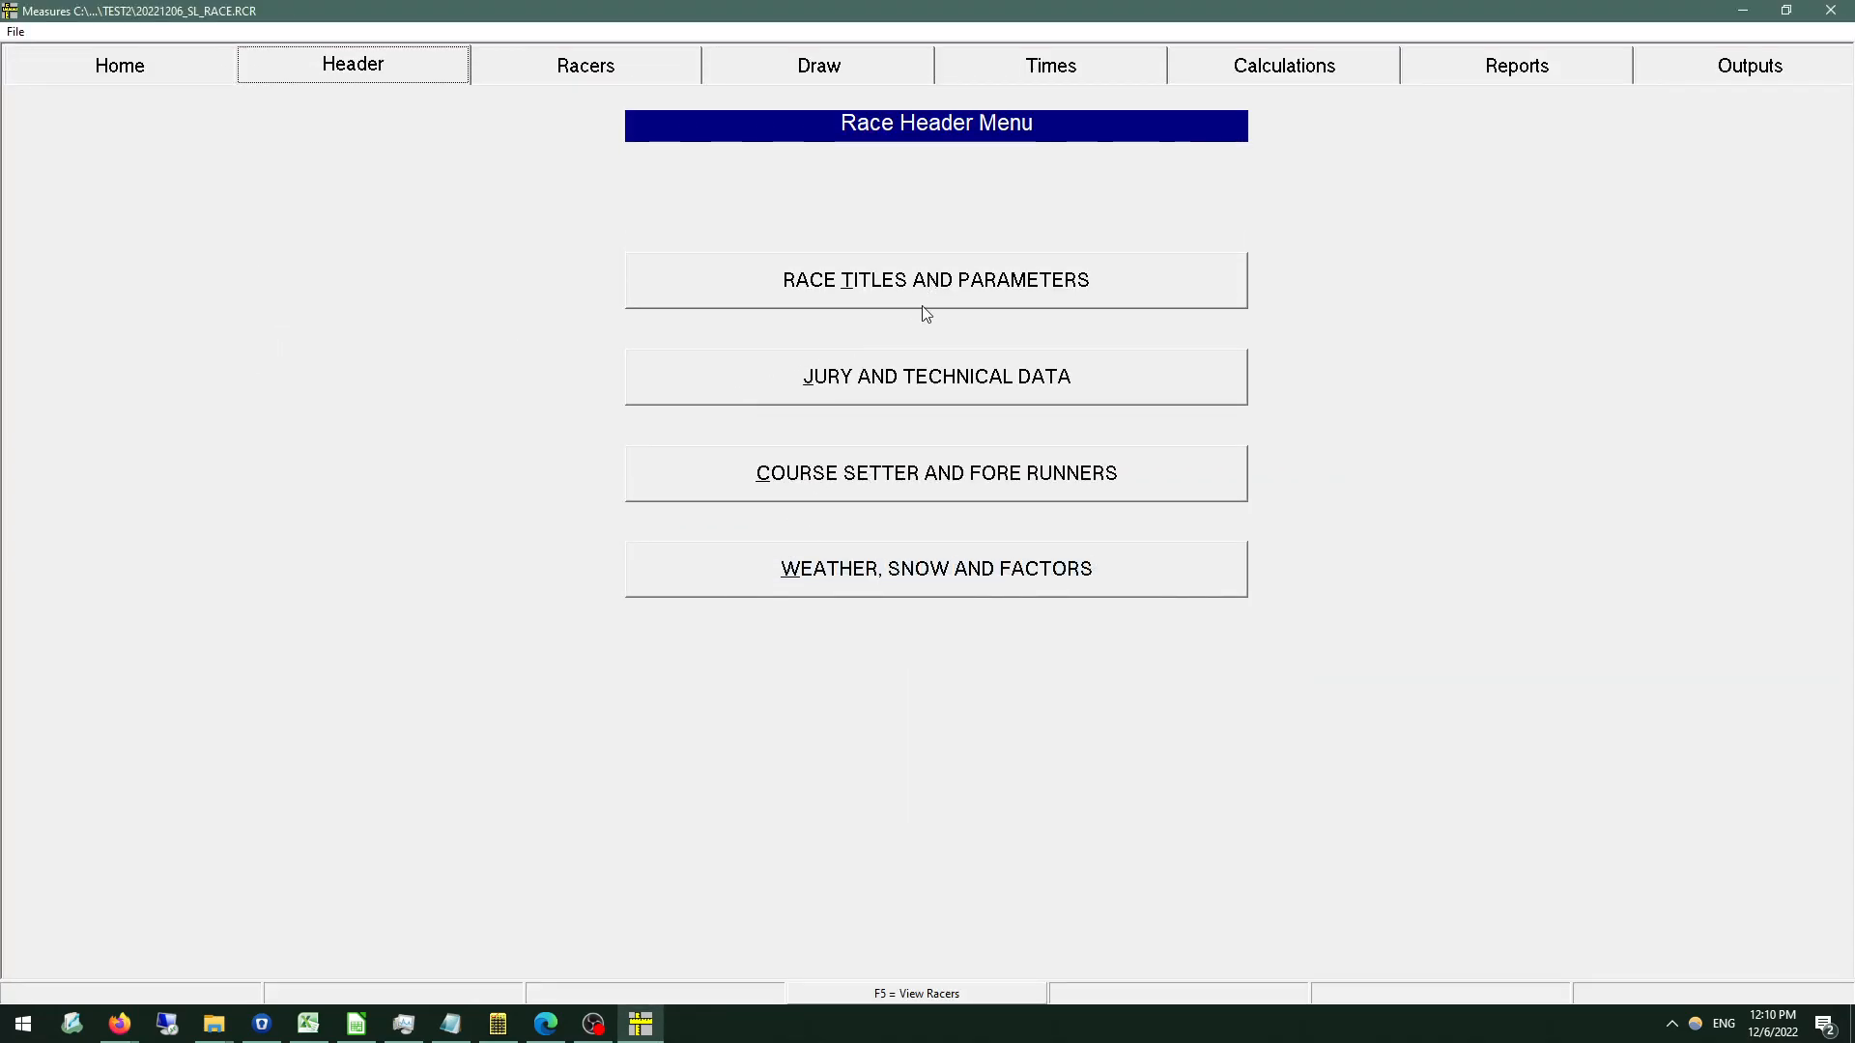
# Open the jury and technical data entry without a TD candidate line, keeping measurements in metres.
pyautogui.click(895, 382)
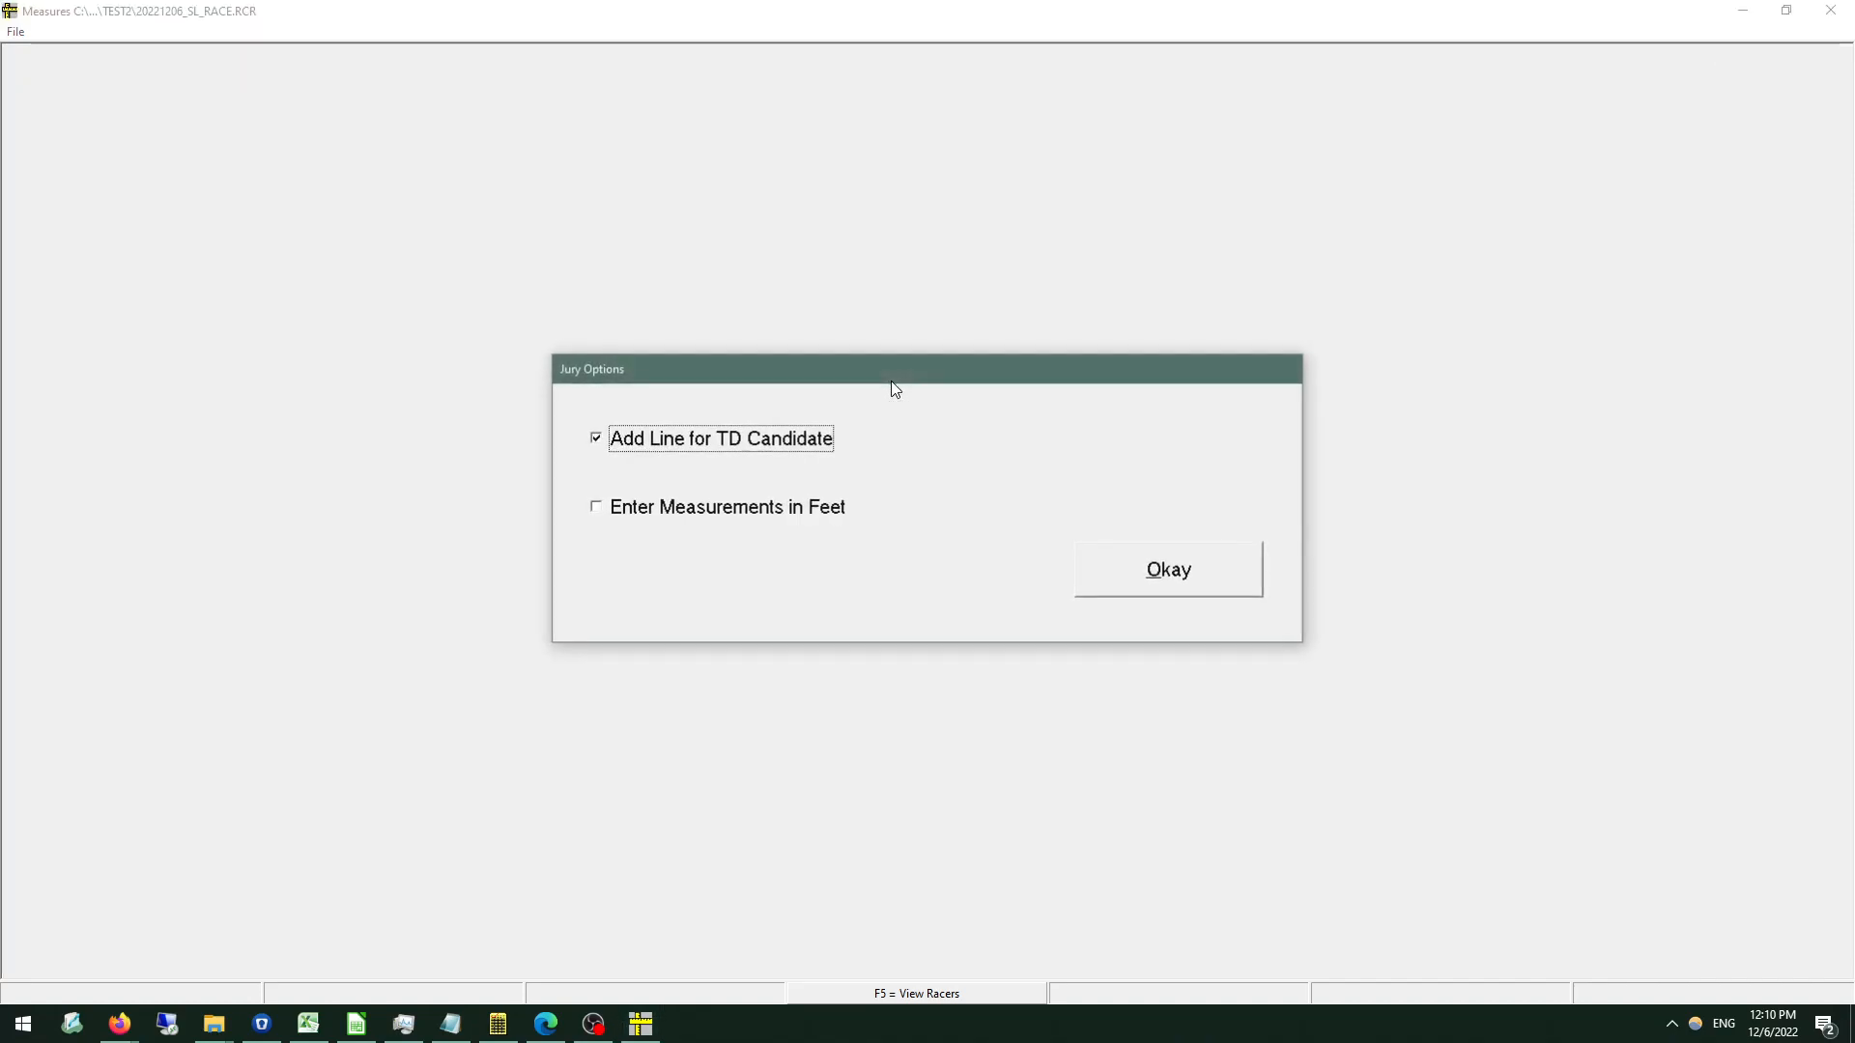
pyautogui.click(666, 441)
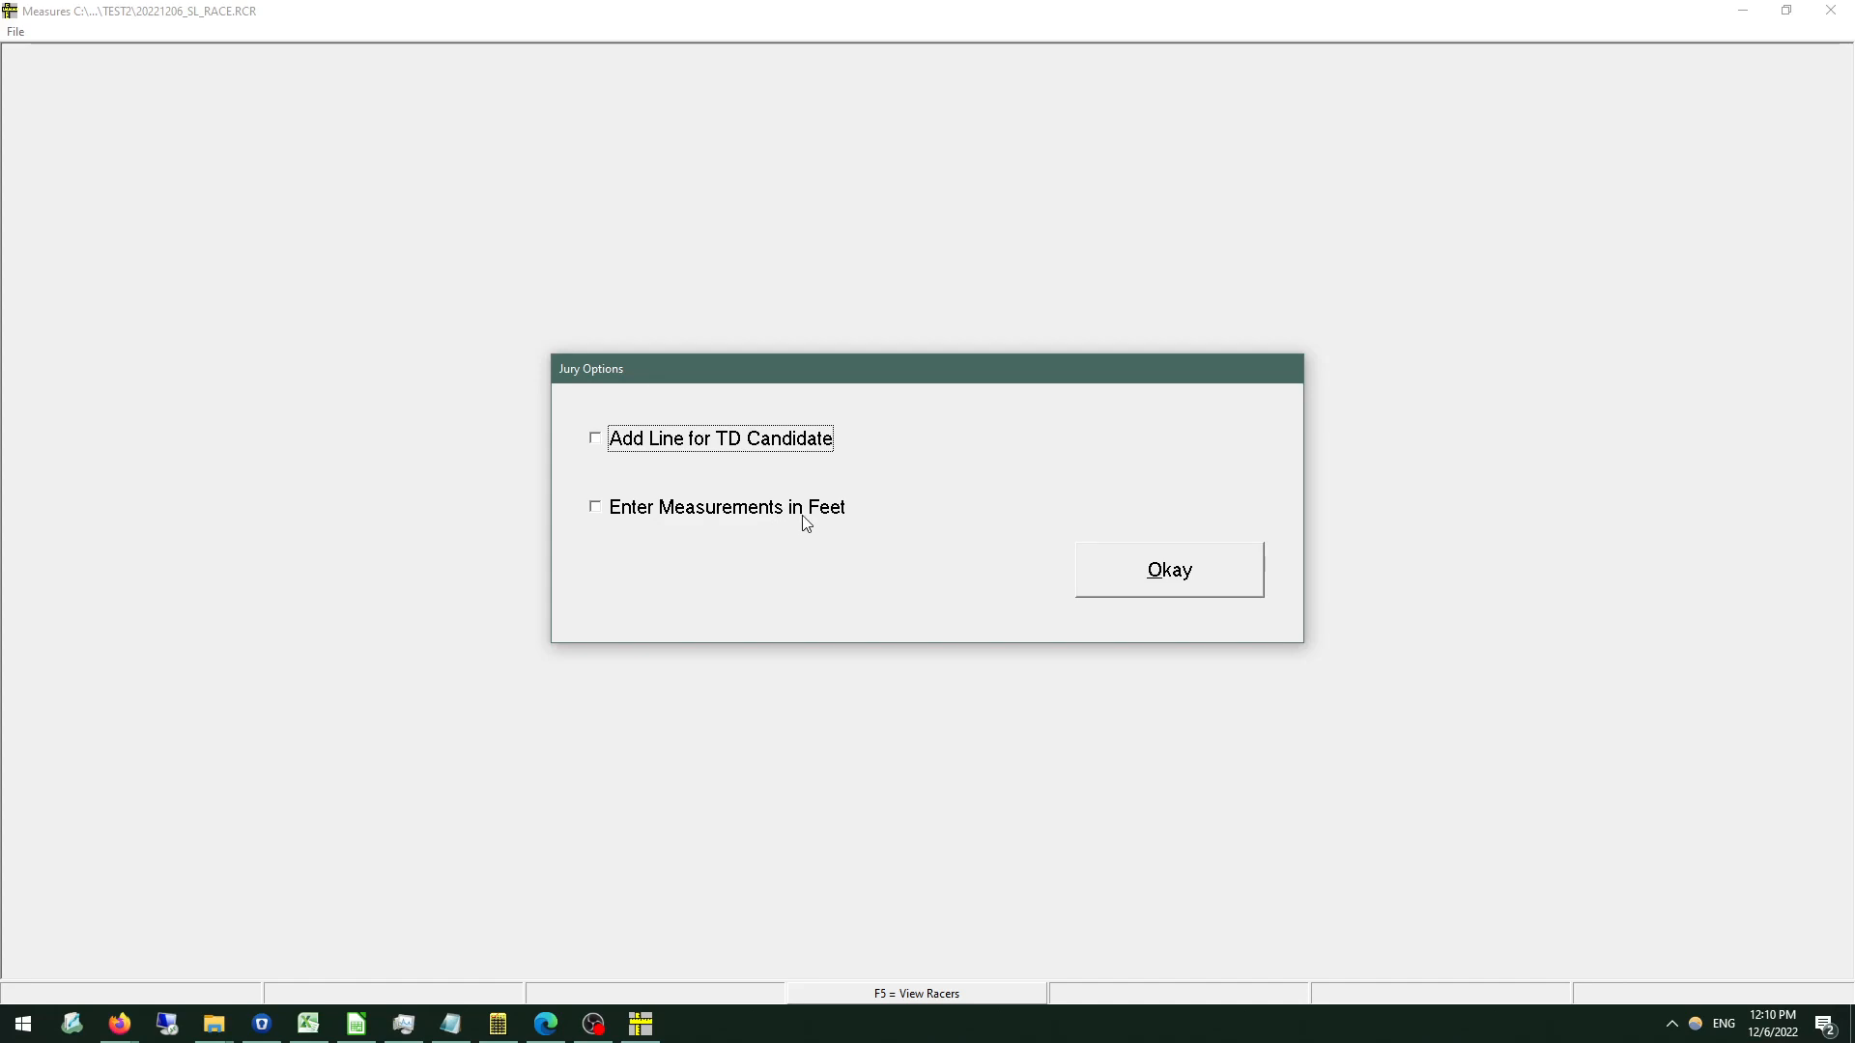
pyautogui.click(1123, 571)
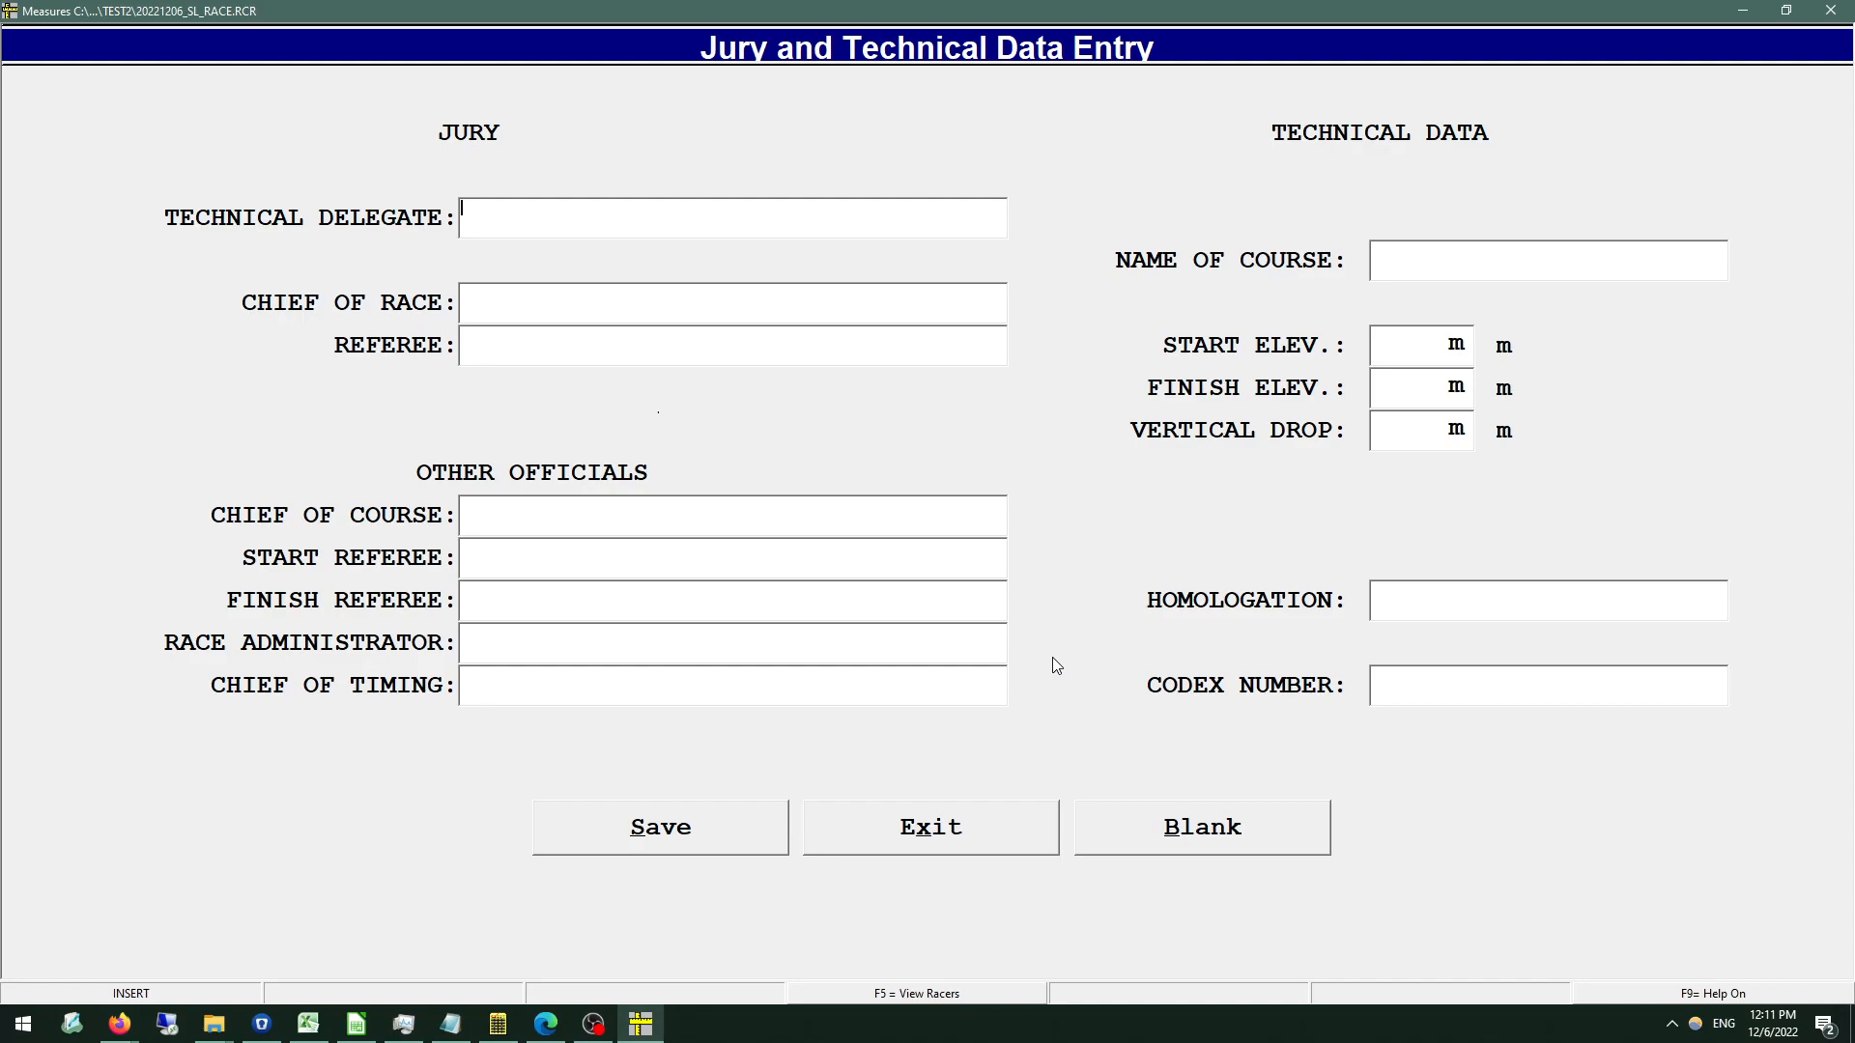
# Enter the technical delegate's name, the nation code CAN and the delegate's official number.
pyautogui.write('C. REGAN')
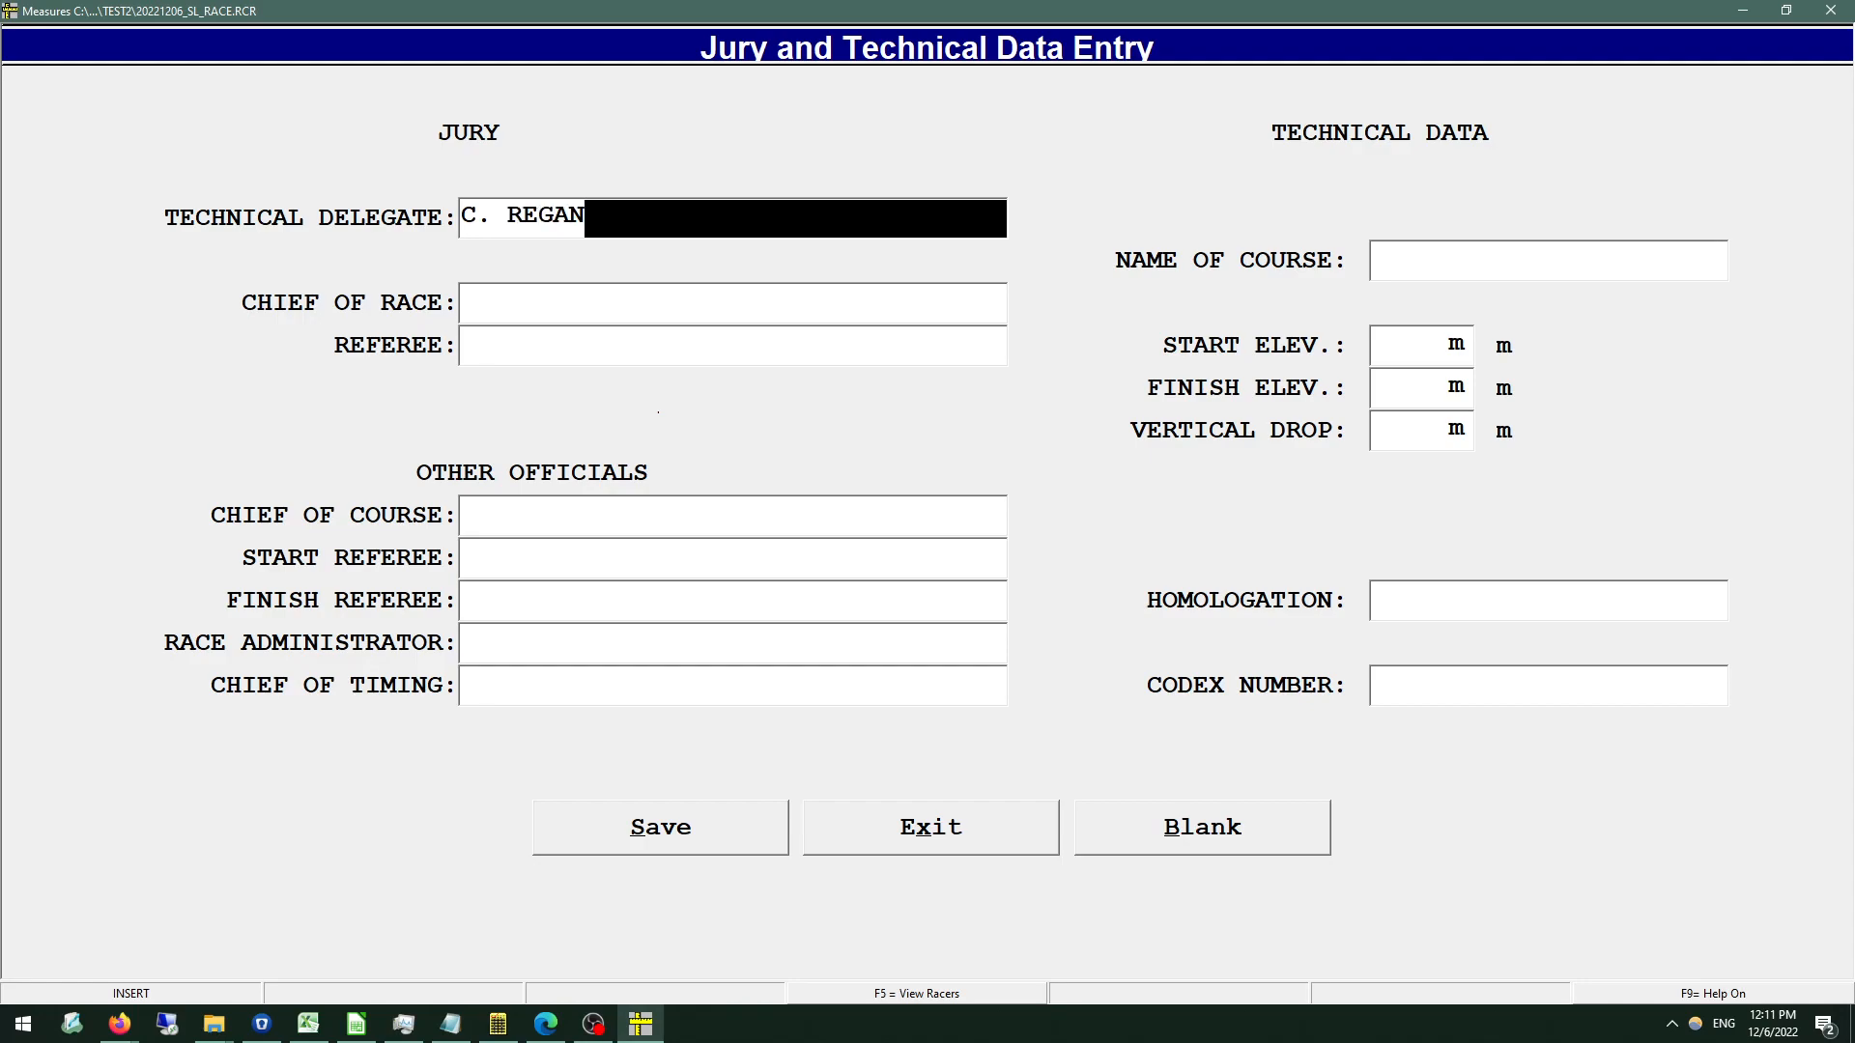
pyautogui.write(' CAN ')
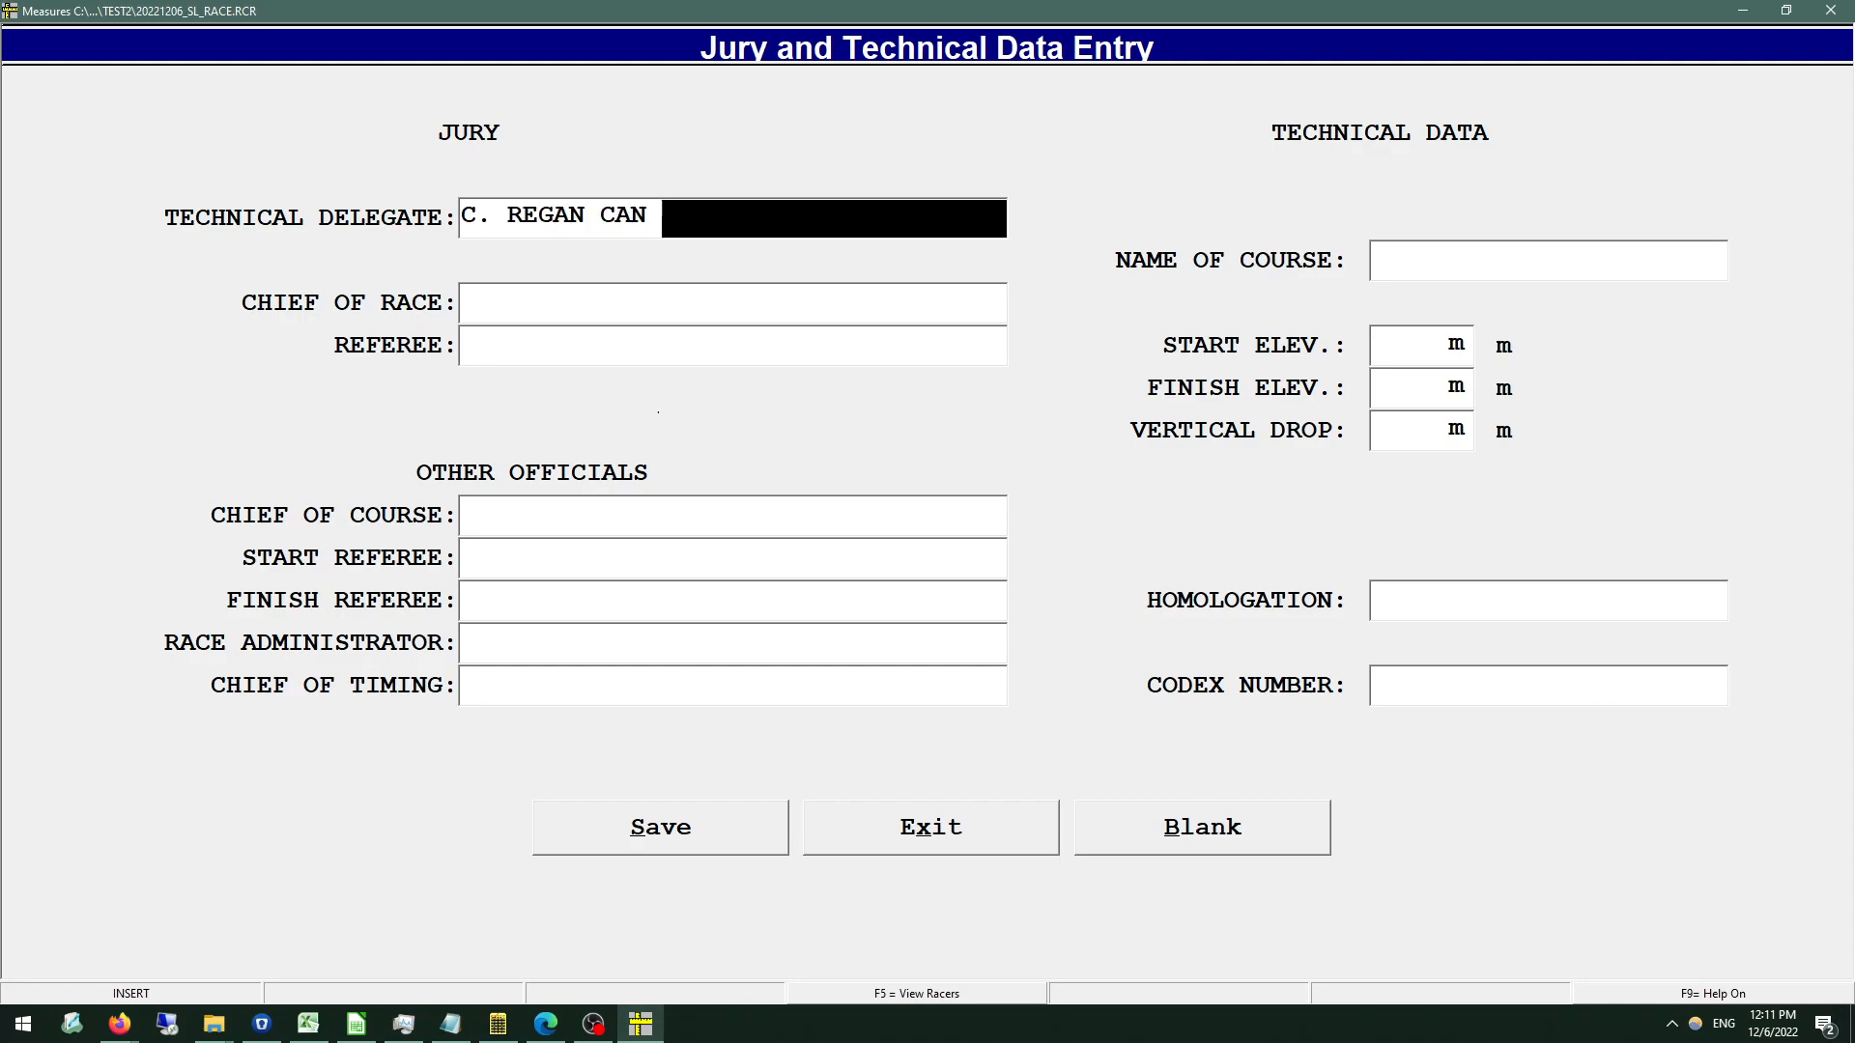
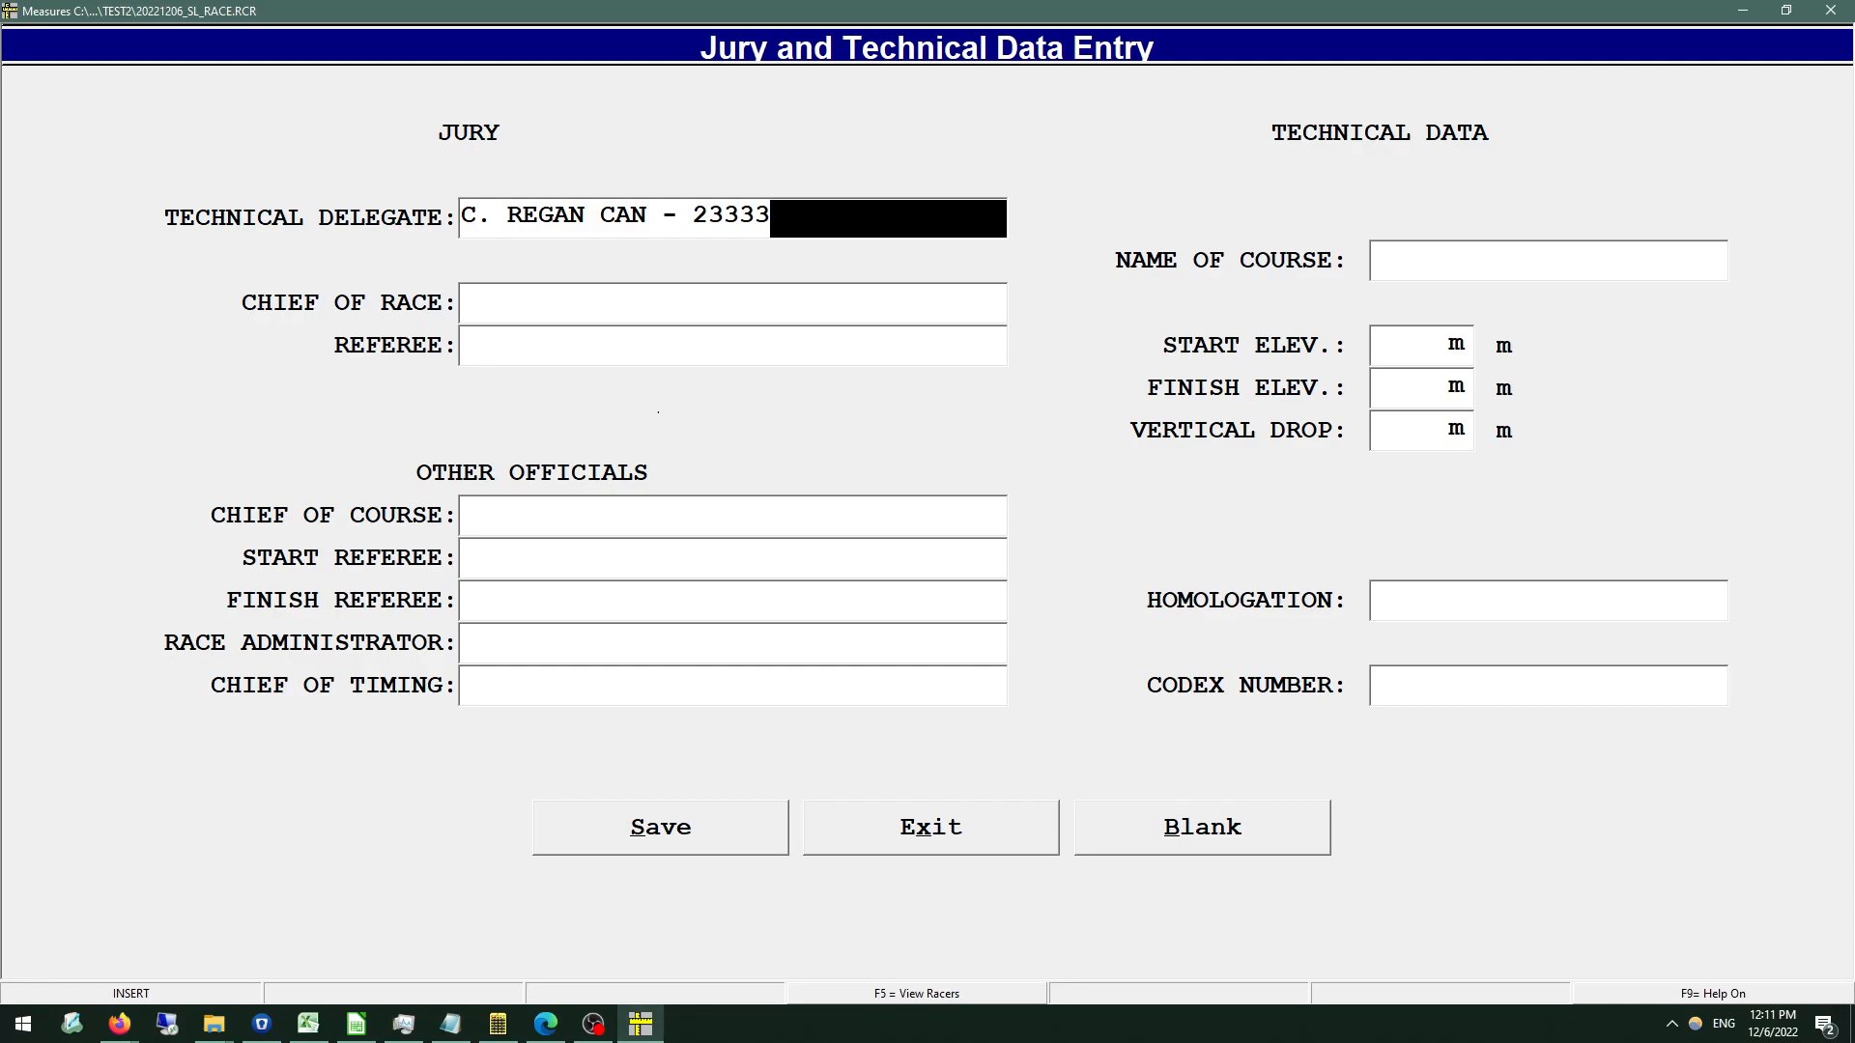
pyautogui.press('Return')
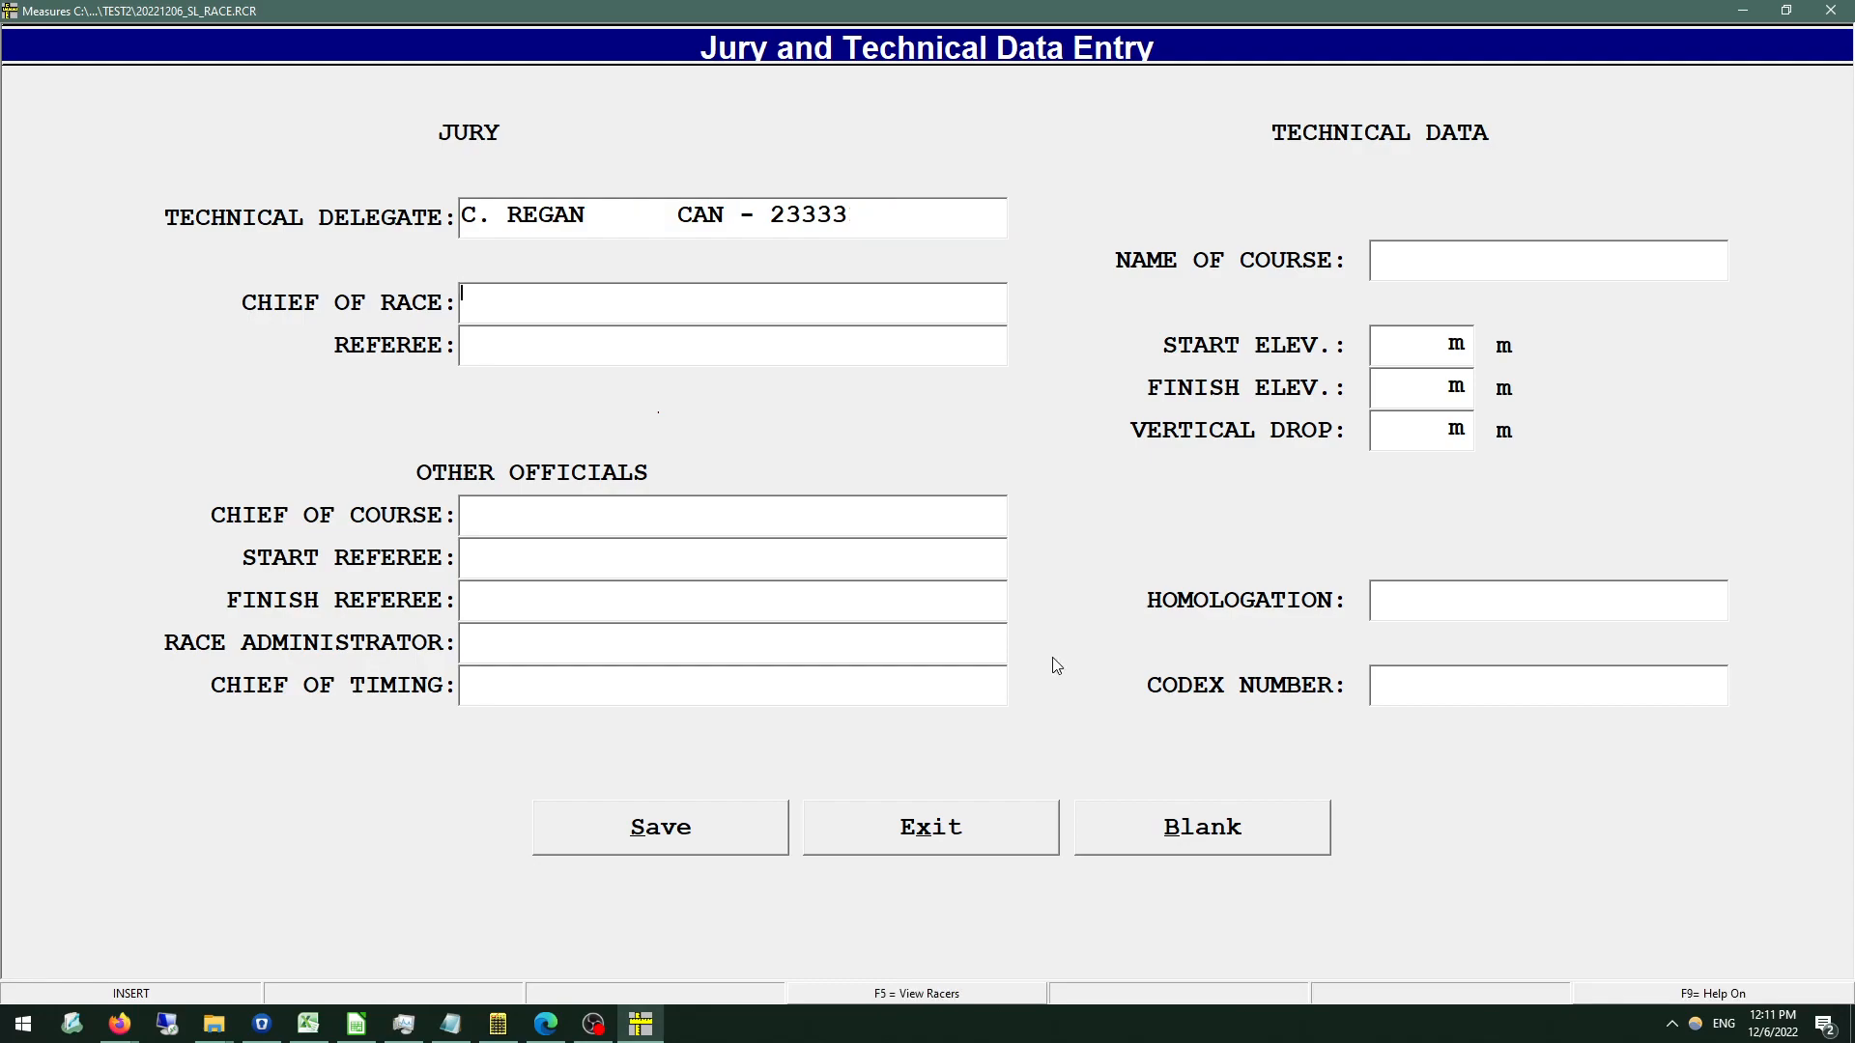
pyautogui.moveTo(771, 214); pyautogui.dragTo(848, 220)
pyautogui.click(489, 558)
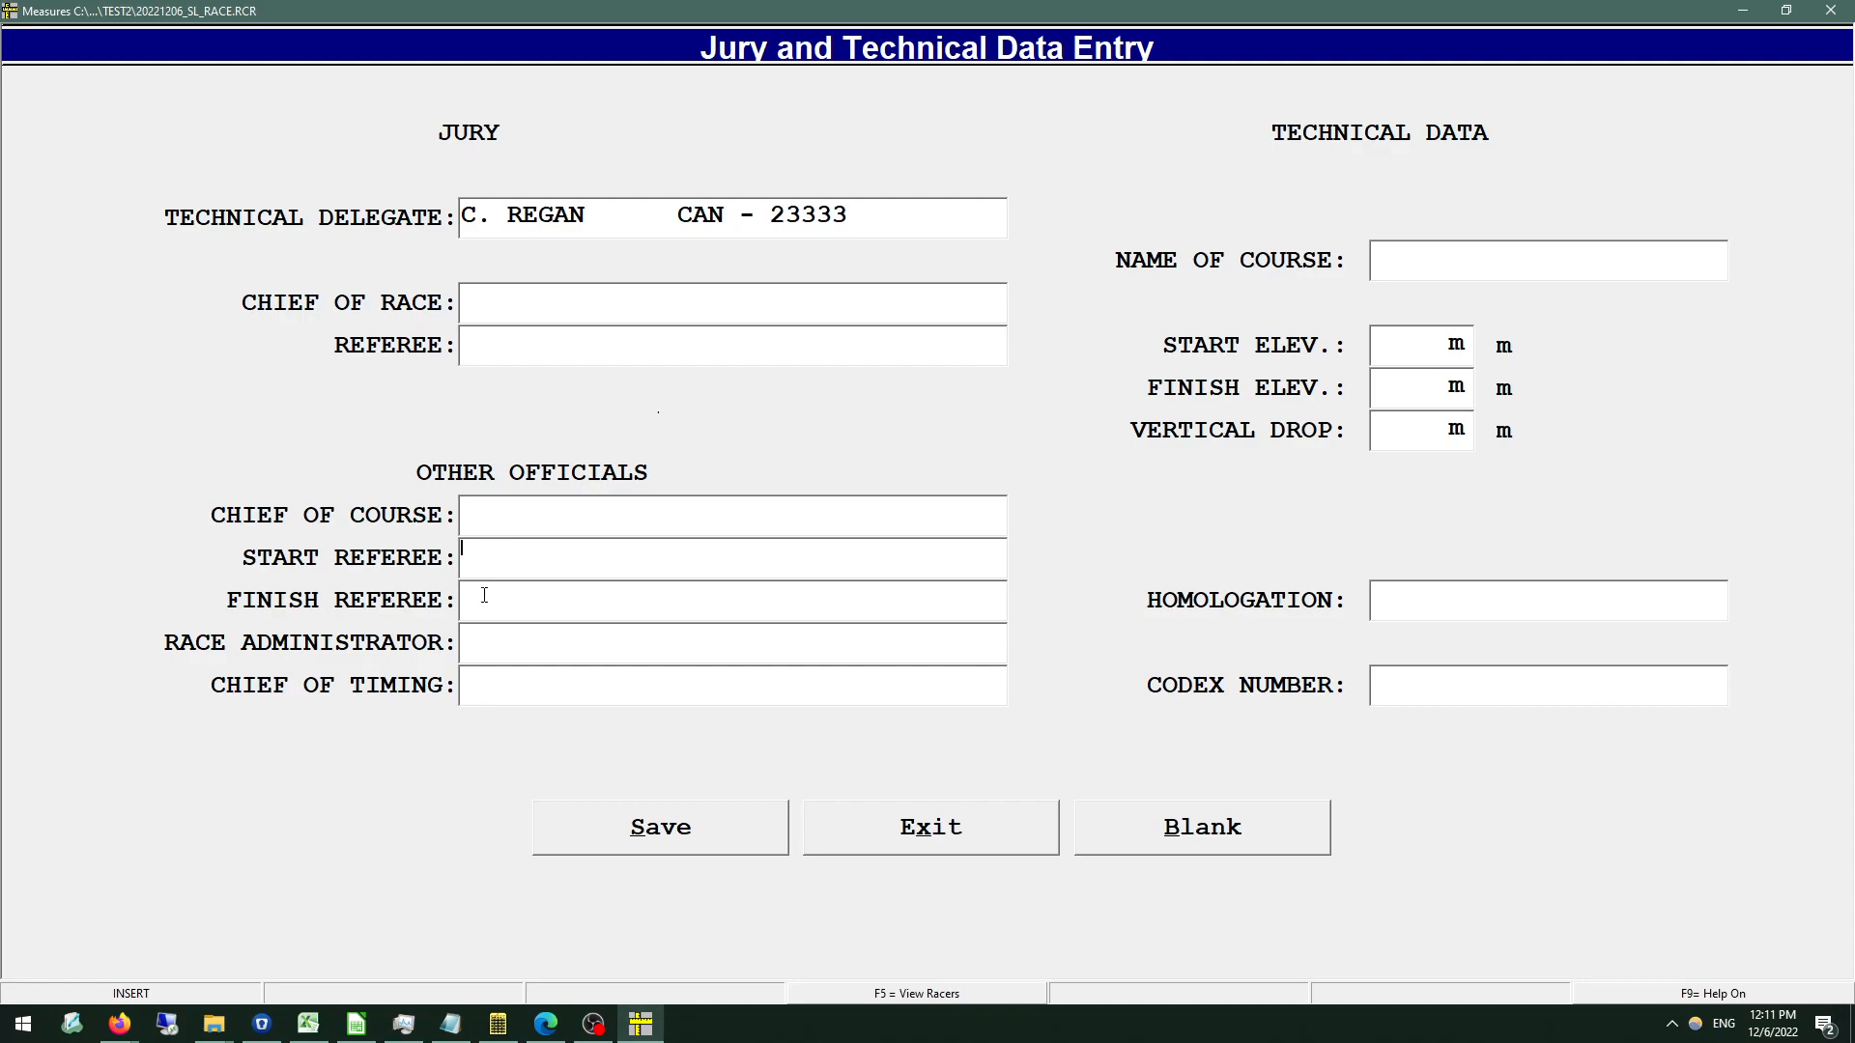
pyautogui.click(512, 639)
# Name the course TEST RACE and set the start elevation to 500 m and the finish elevation to 450 m.
pyautogui.click(1406, 262)
pyautogui.write('TEST RACE')
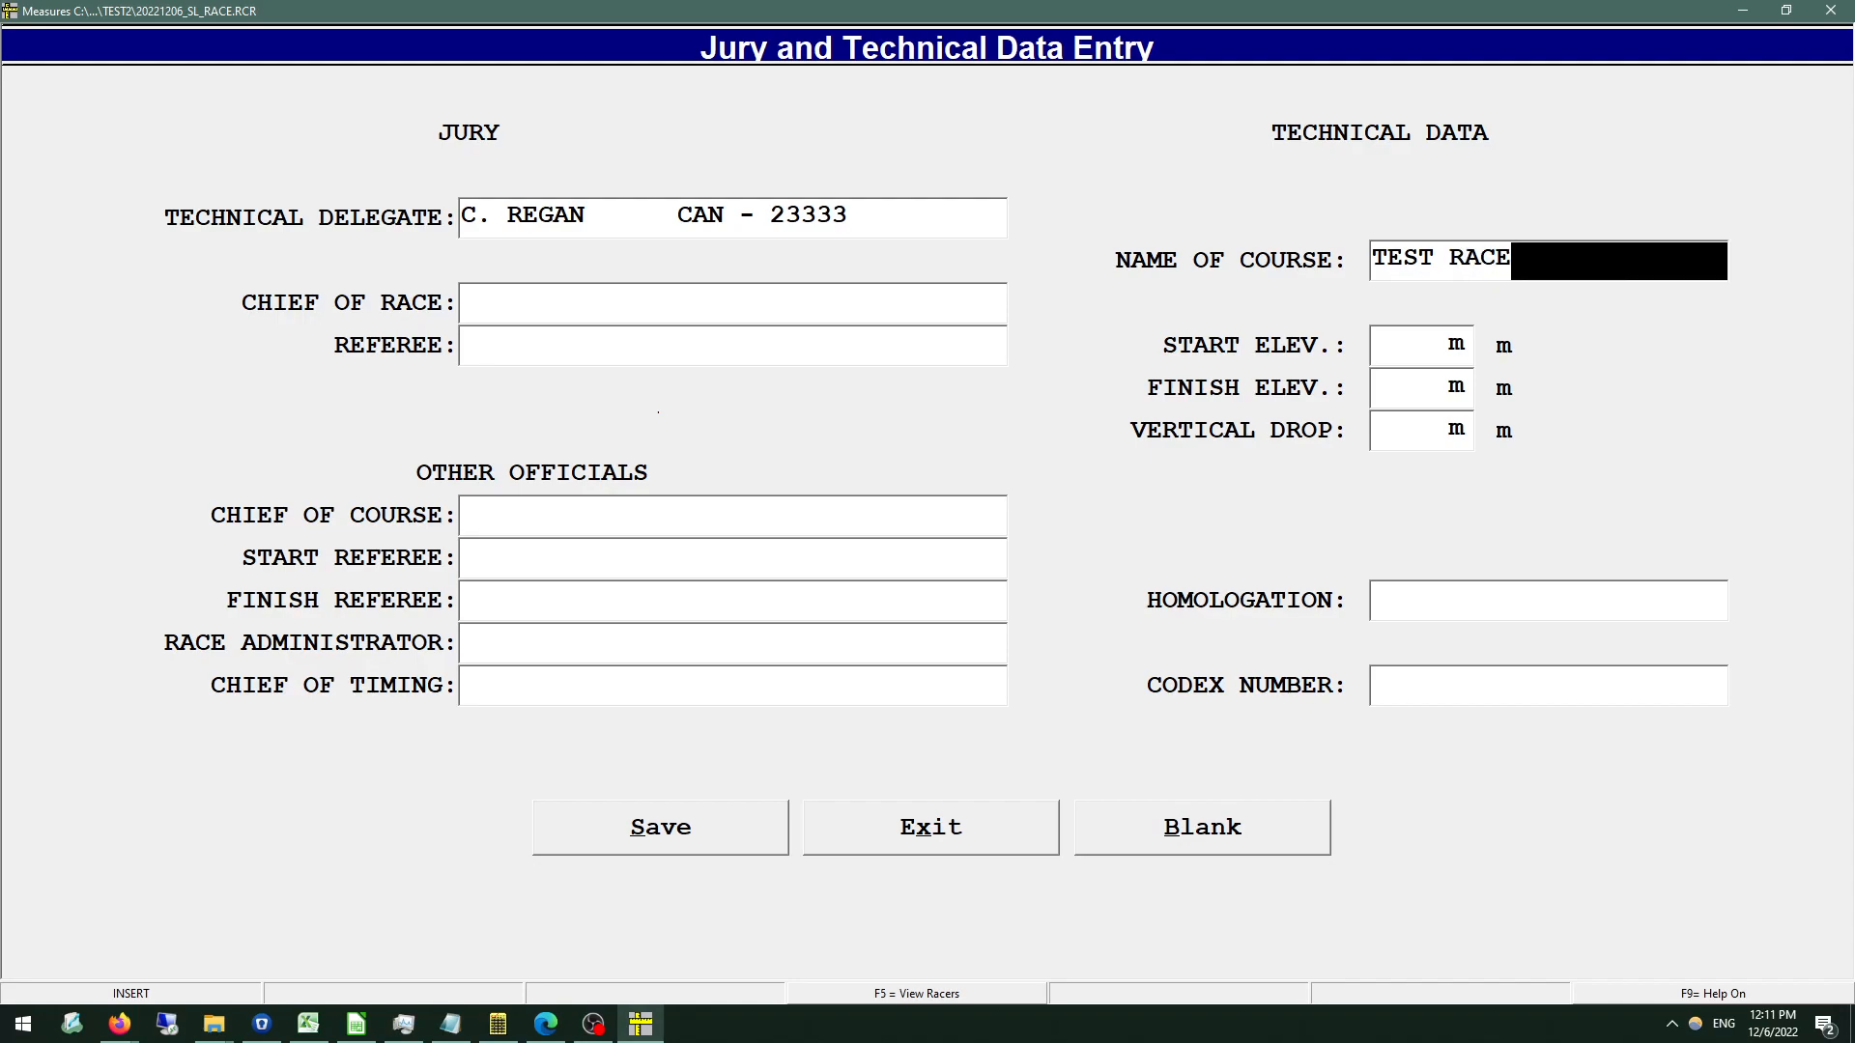
pyautogui.press('Return')
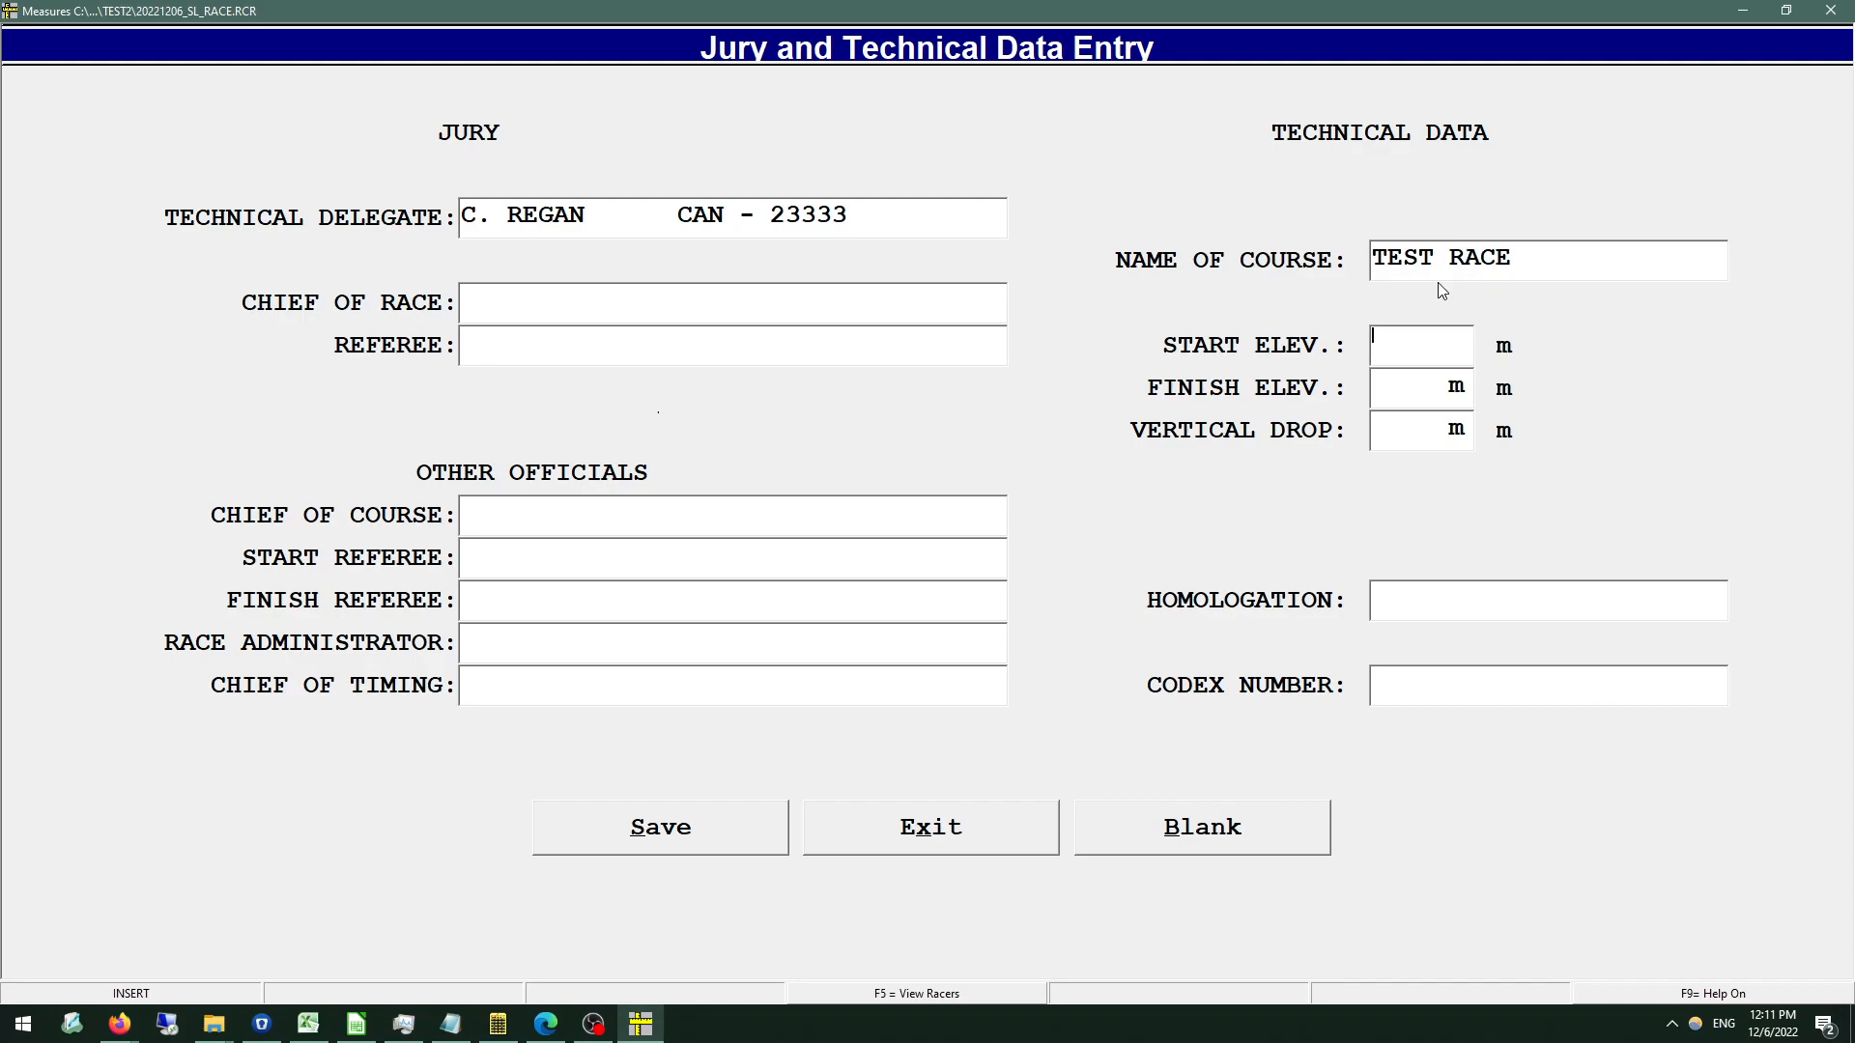
pyautogui.write('500')
pyautogui.press('Return')
pyautogui.write('450')
pyautogui.press('Return')
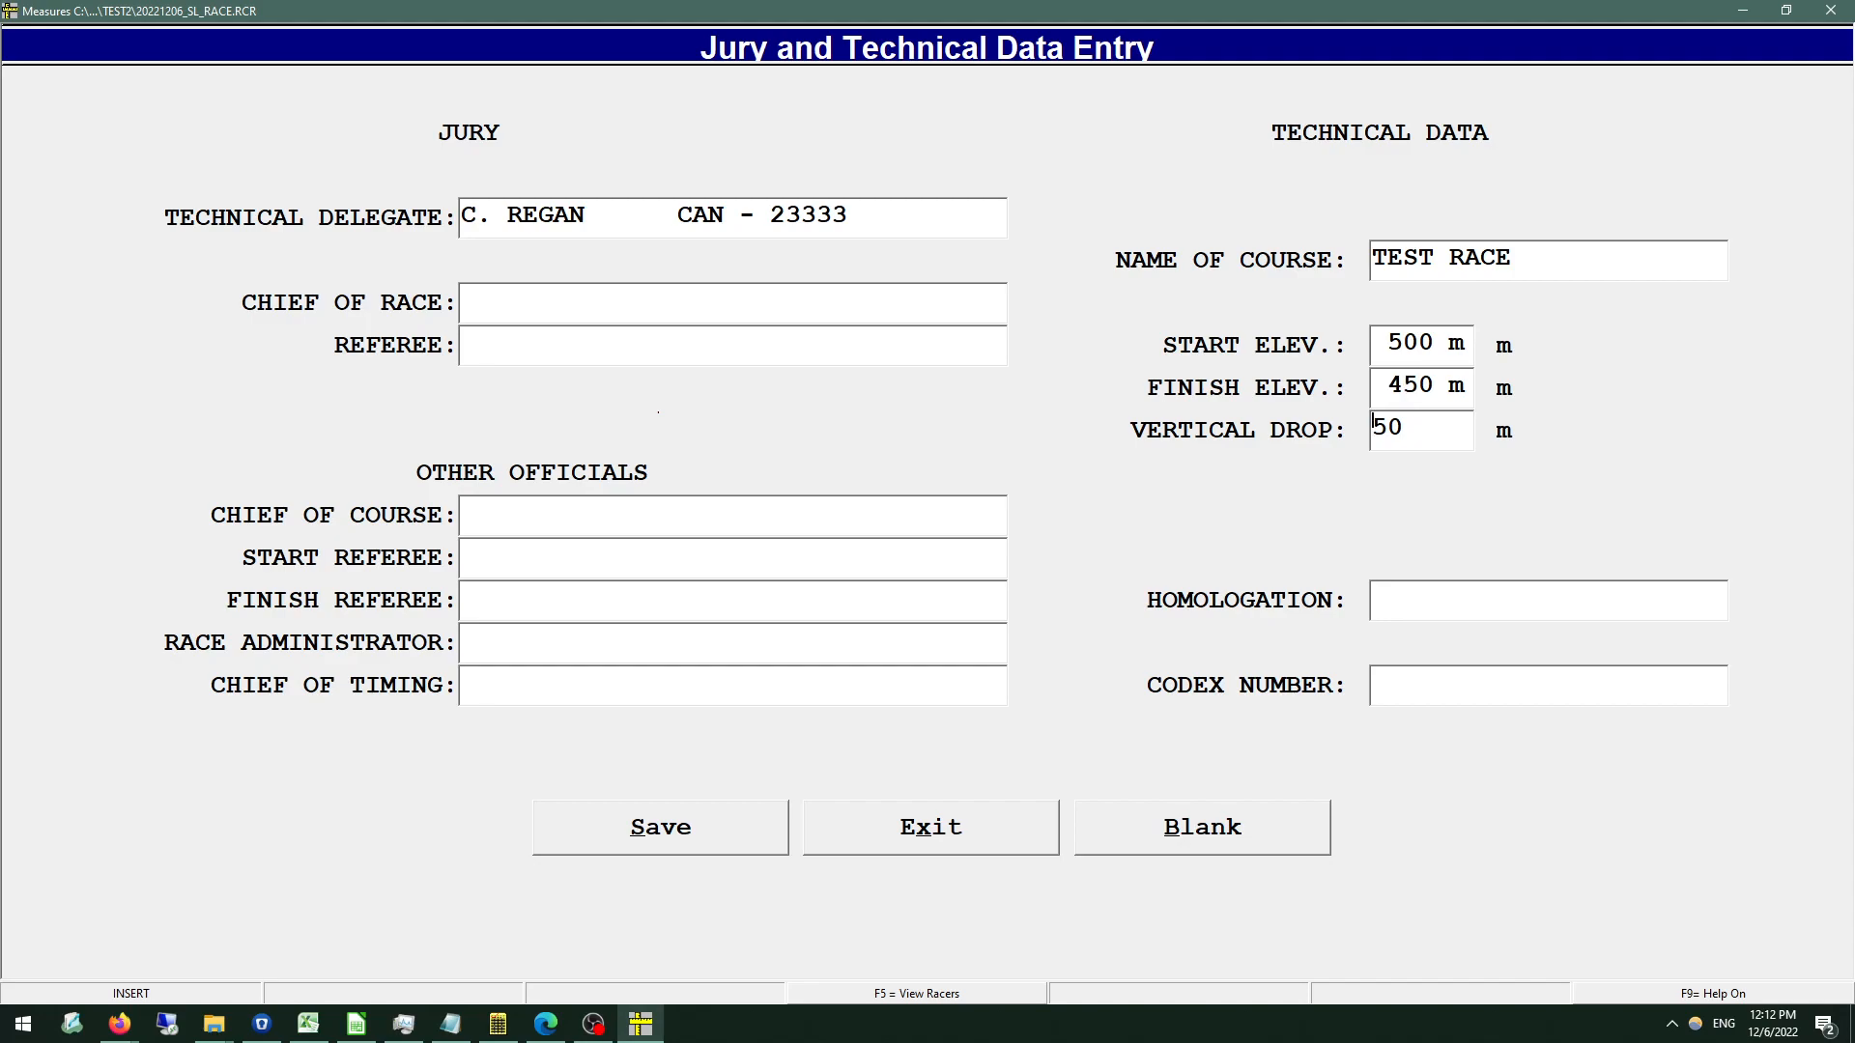
# Enter TESTHOMOLOGATION as the course homologation.
pyautogui.click(1444, 613)
pyautogui.write('TESTH')
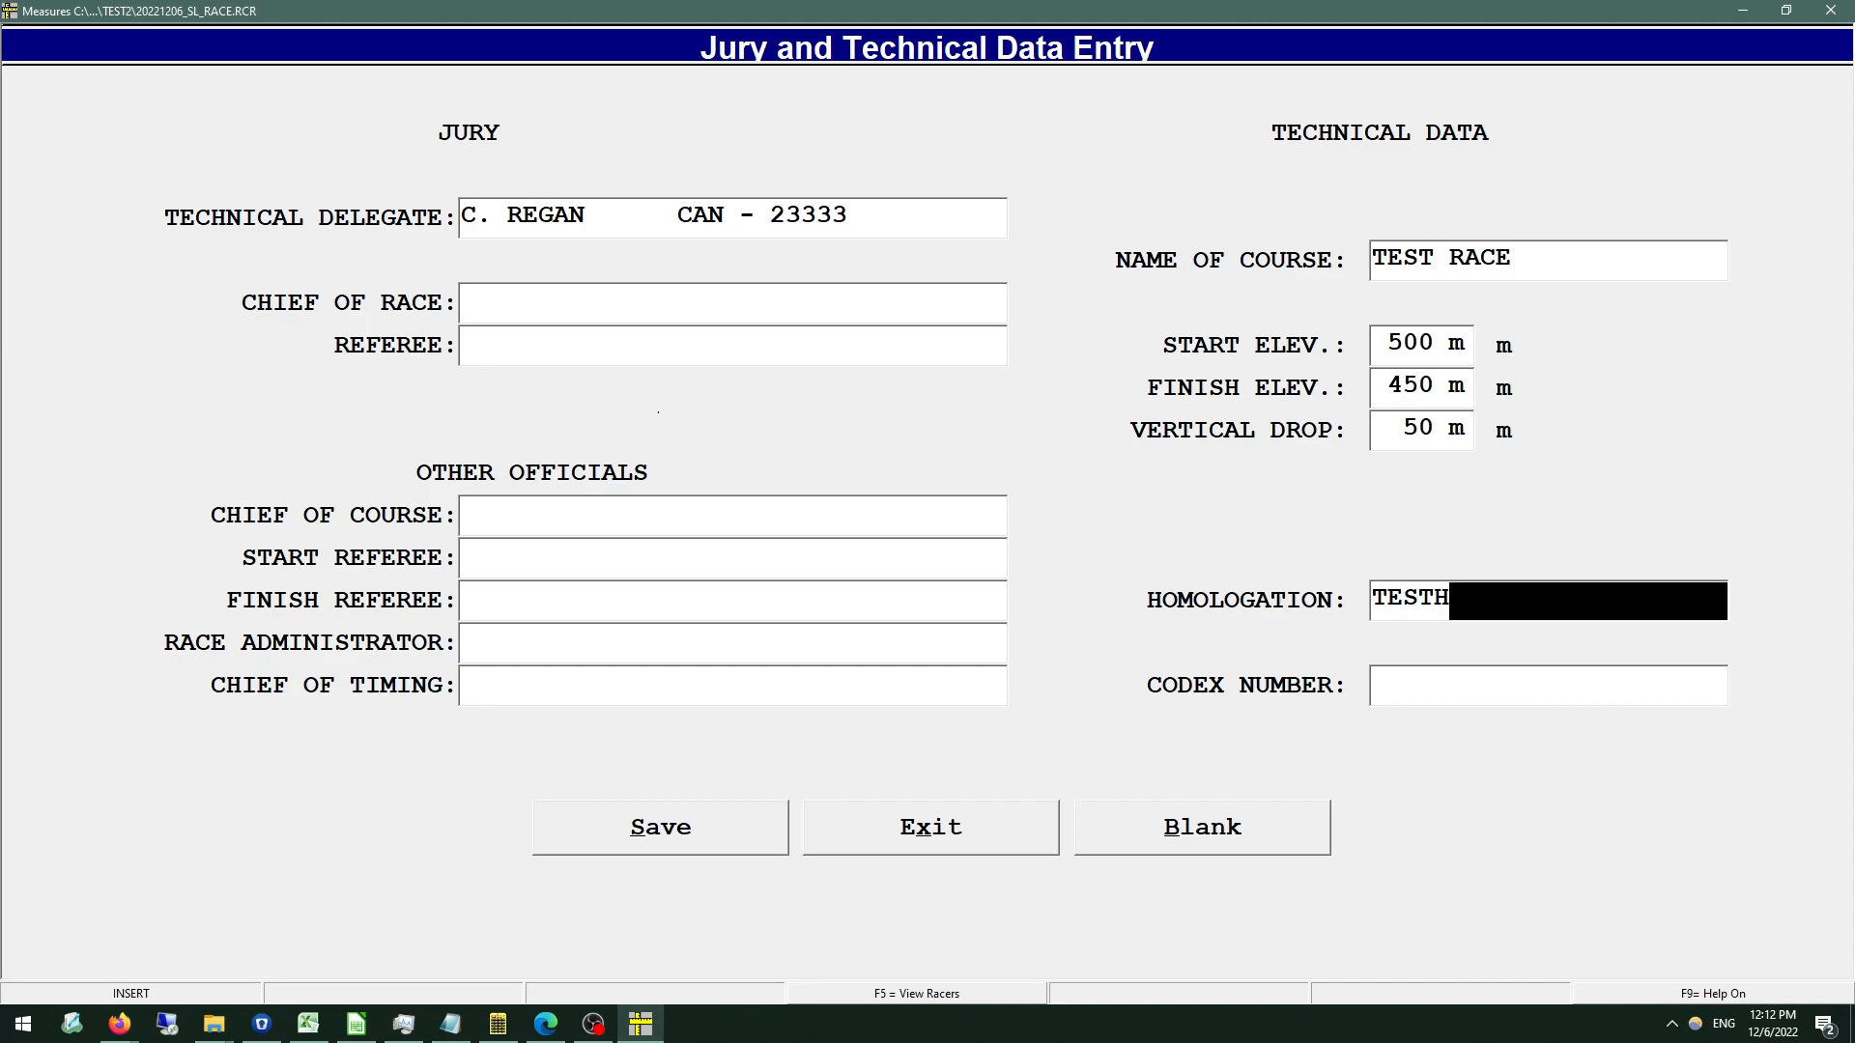
pyautogui.write('OMOLOGATION')
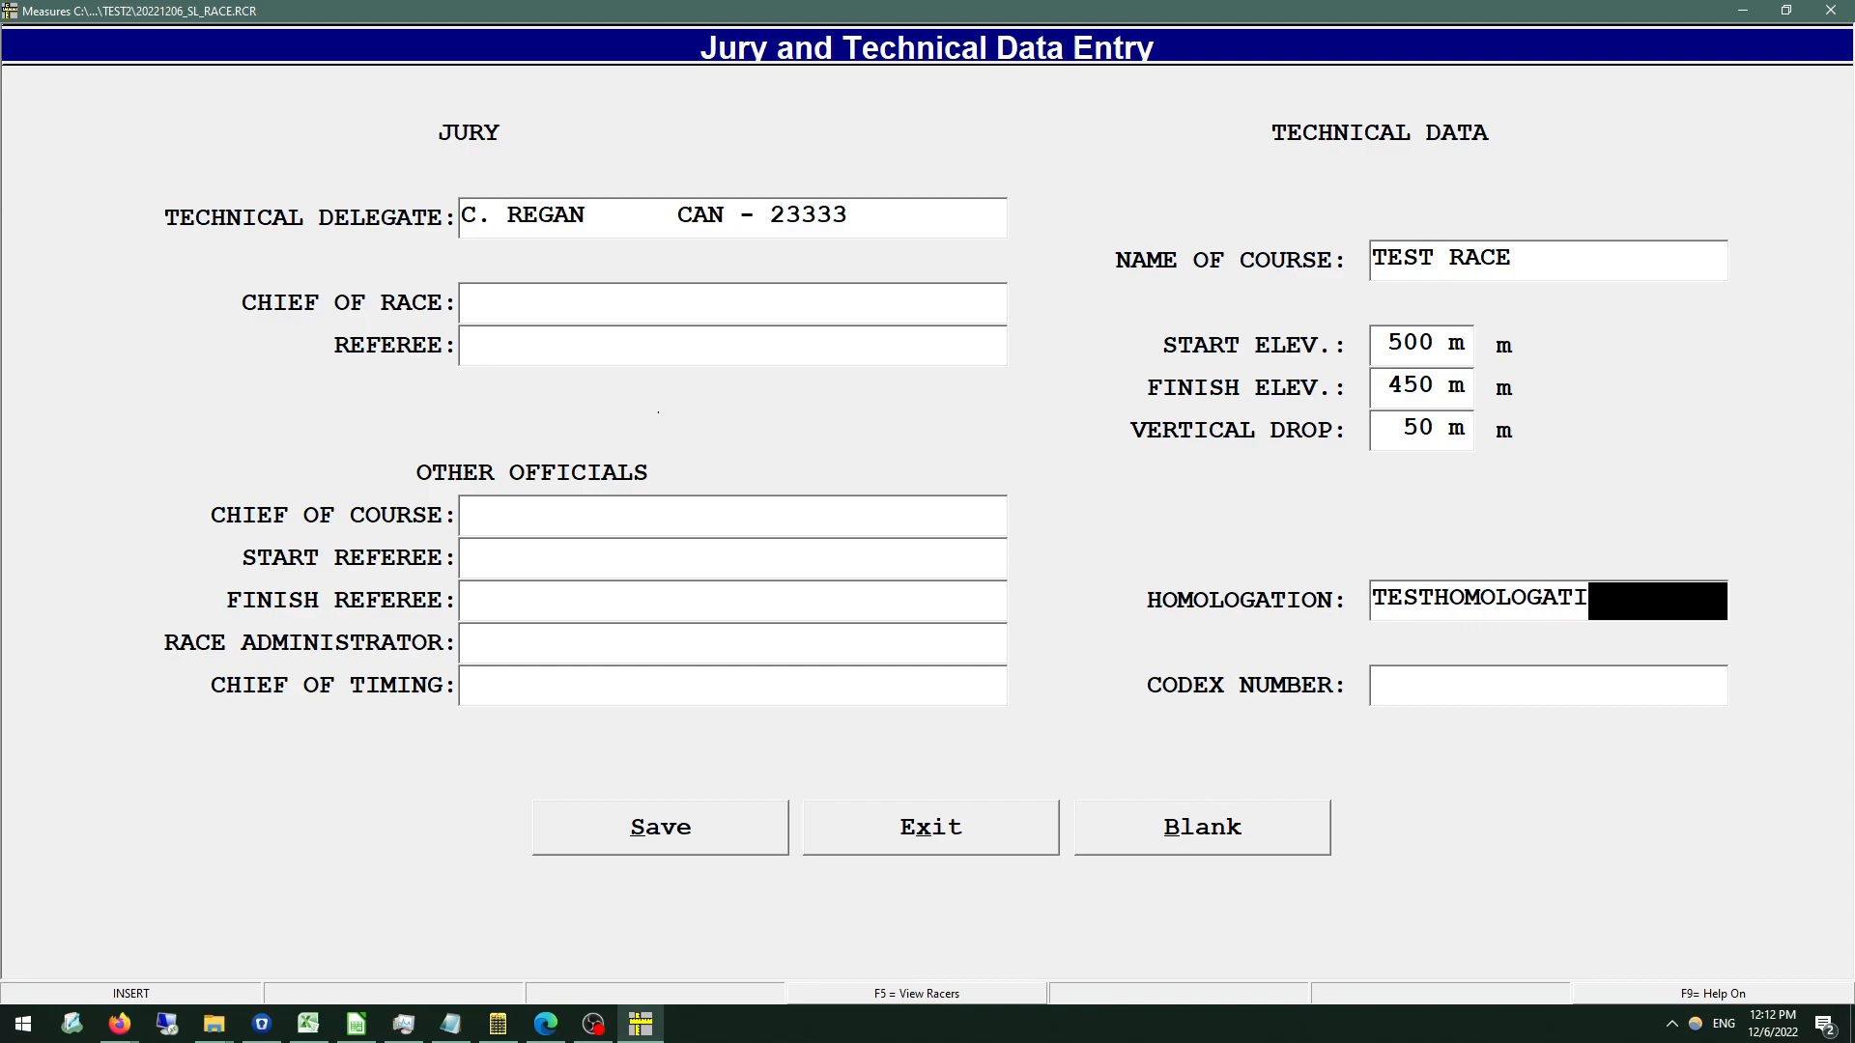
pyautogui.press('Return')
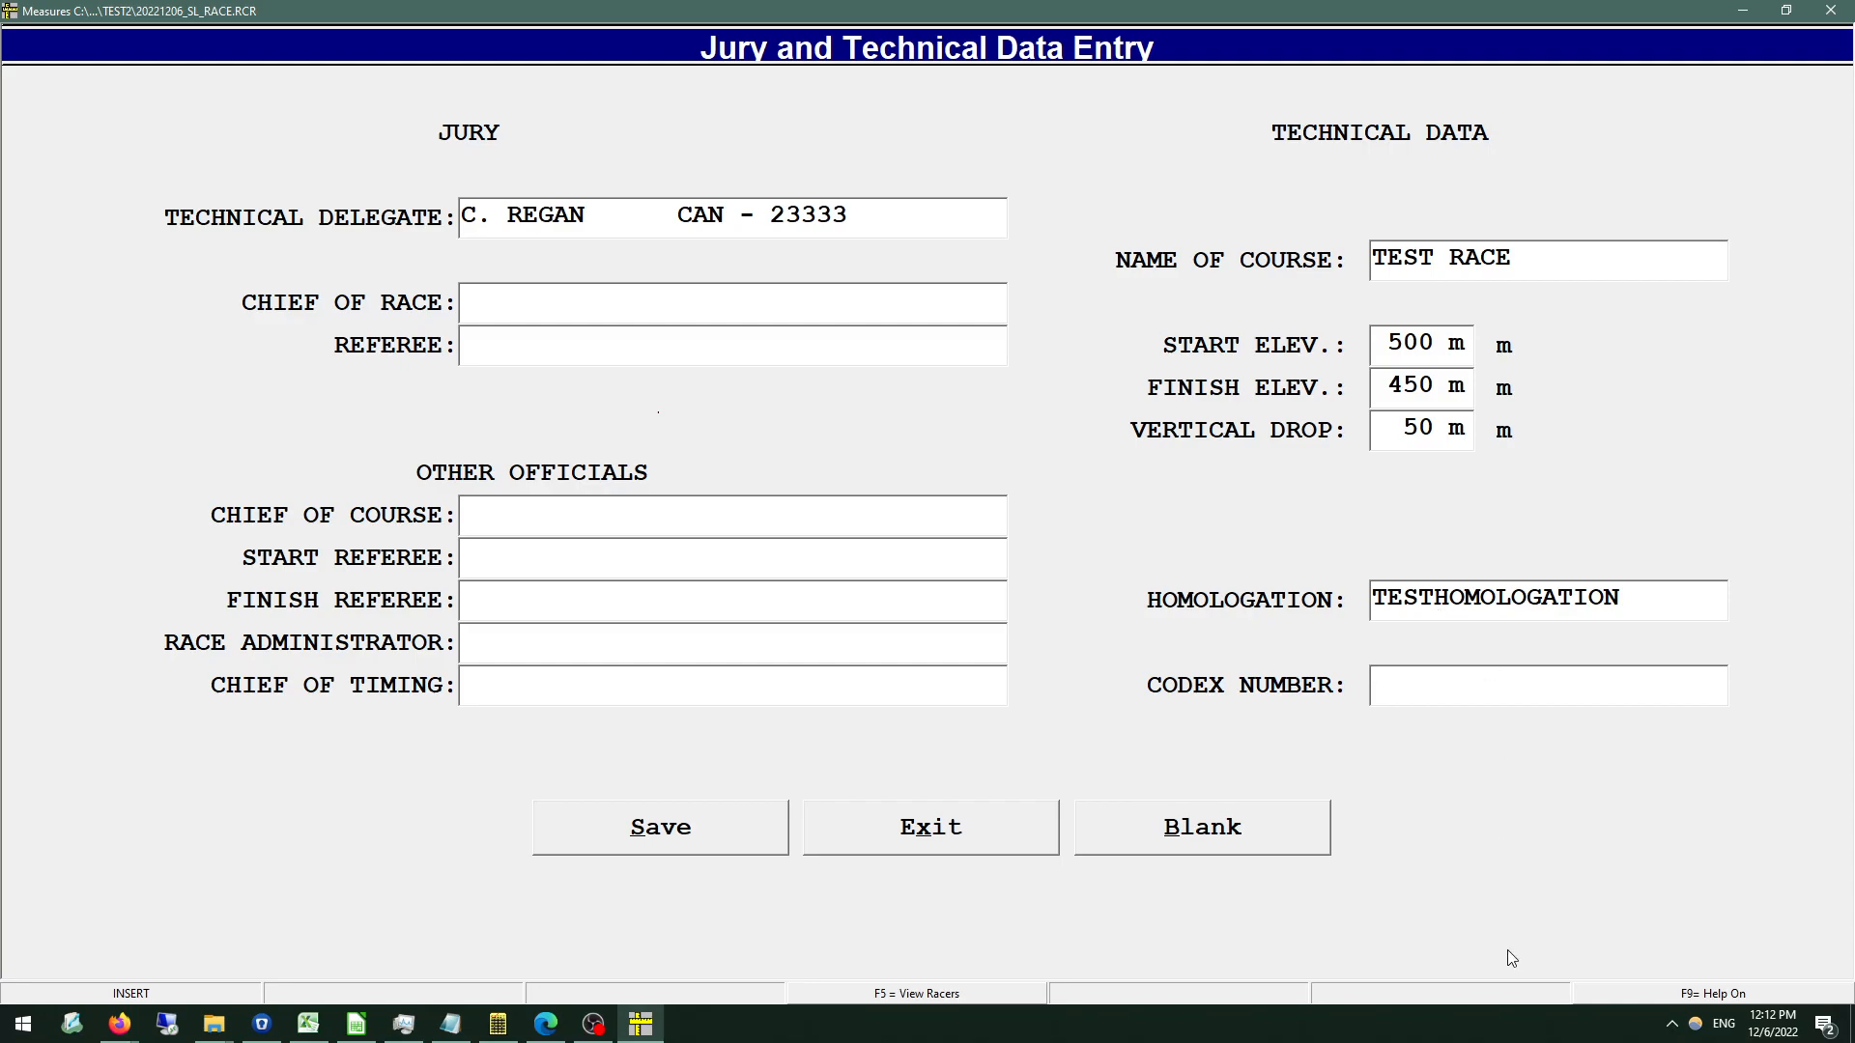
# Turn on the field help for the codex format and enter NAT23.9999 as the codex number.
pyautogui.press('F9')
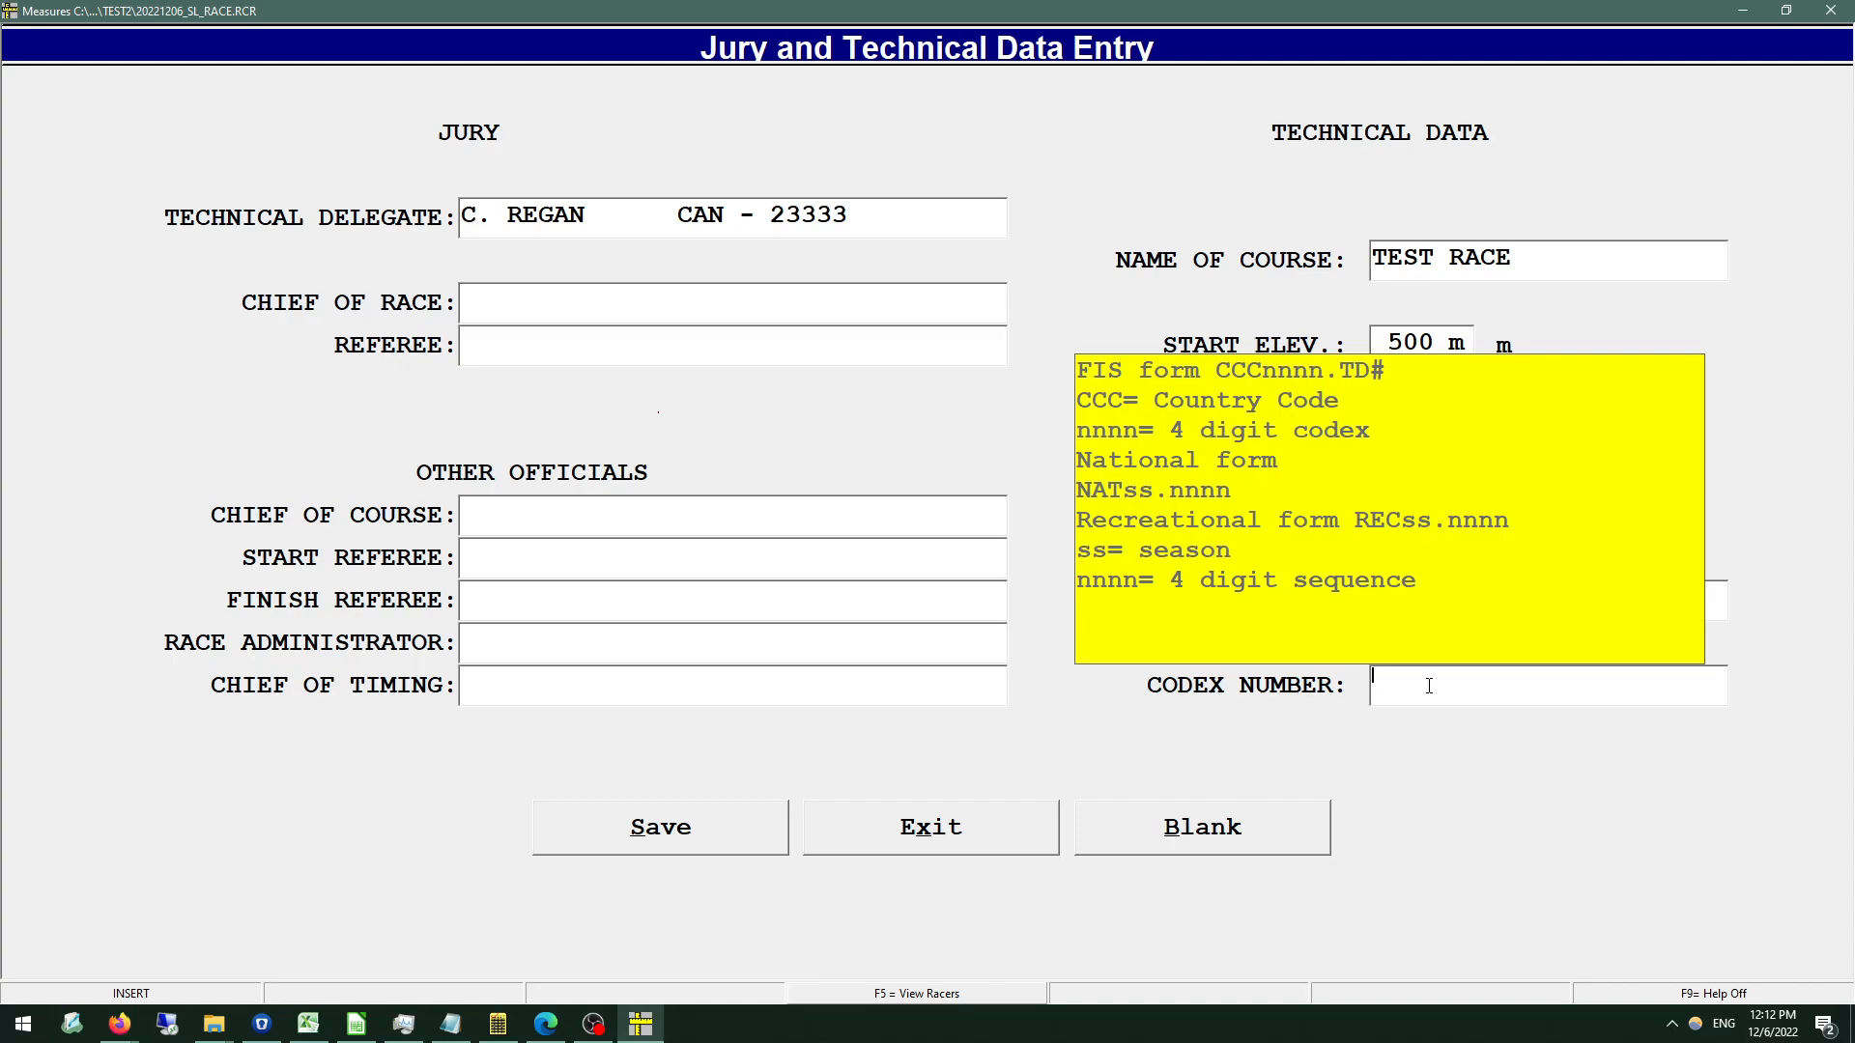
pyautogui.write('NAT22')
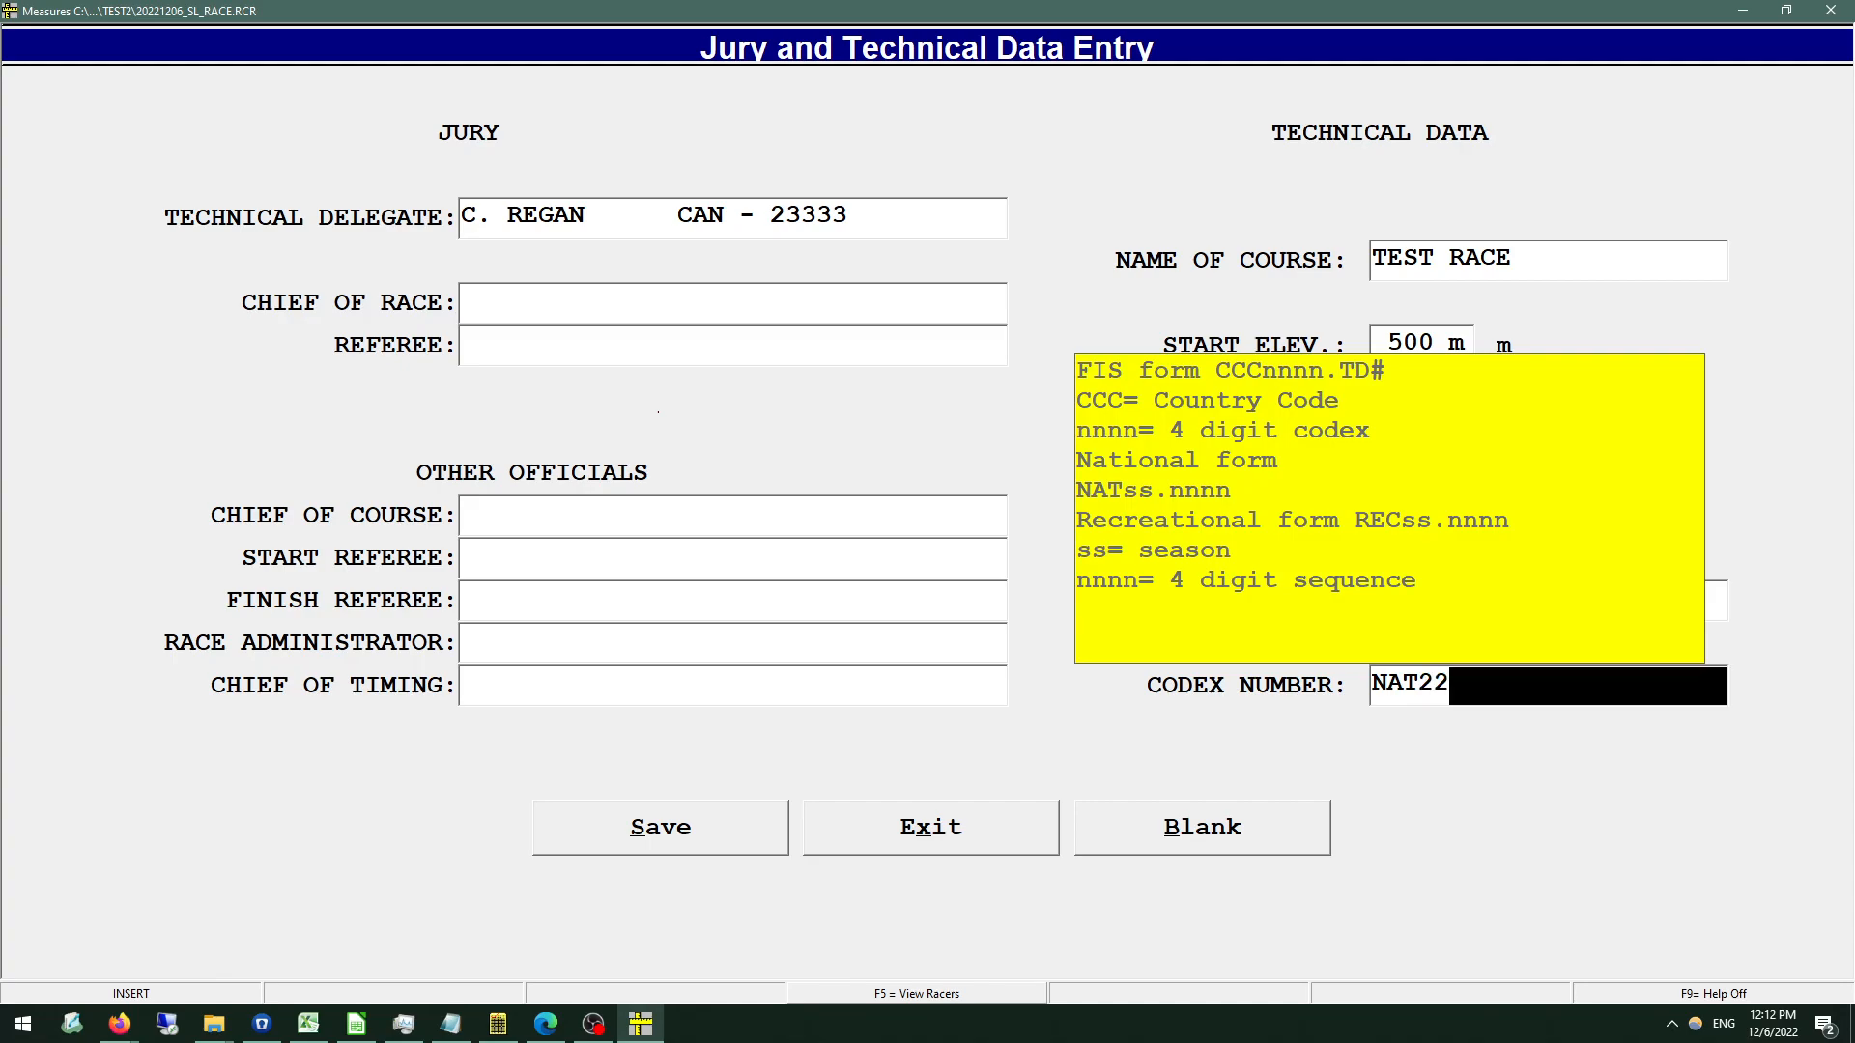
pyautogui.press('BackSpace')
pyautogui.write('3.9999')
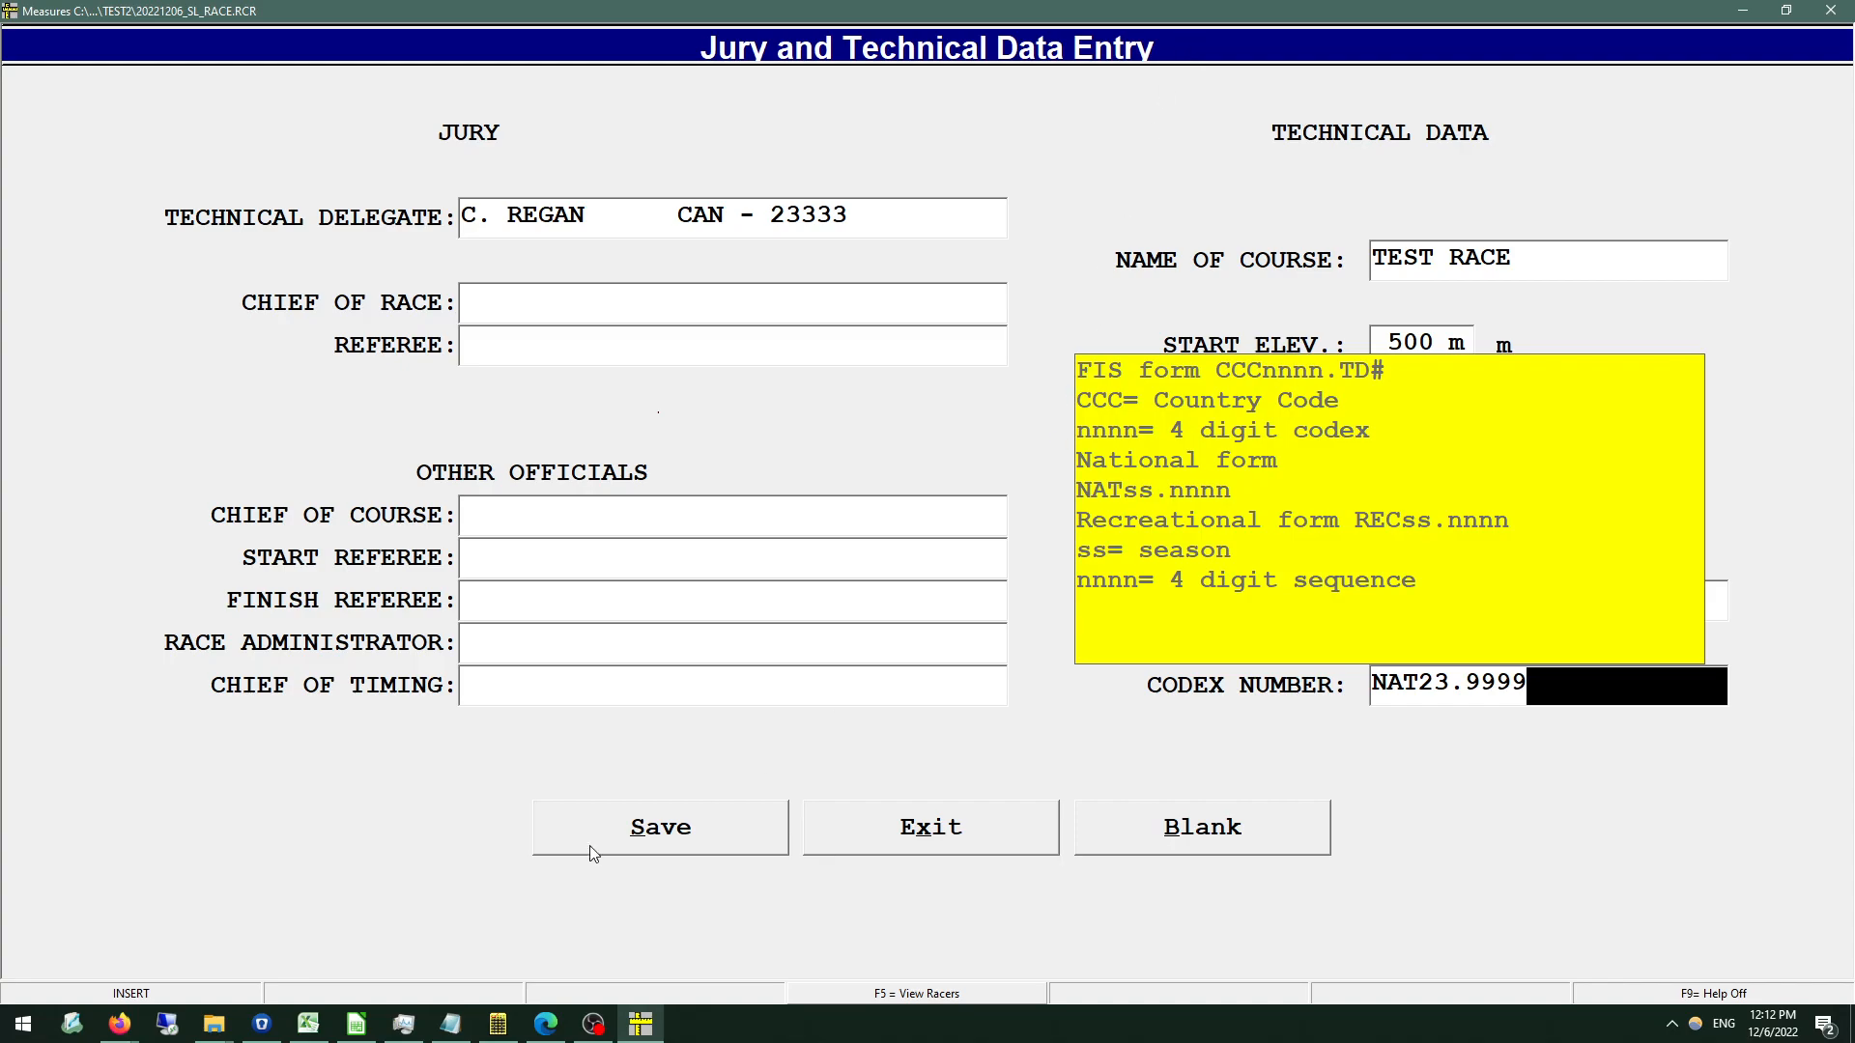
# Switch to Firefox, view the Alpine Canada Alpin officials certified Alpine: Level 1+, and return to Measures.
pyautogui.moveTo(119, 1022)
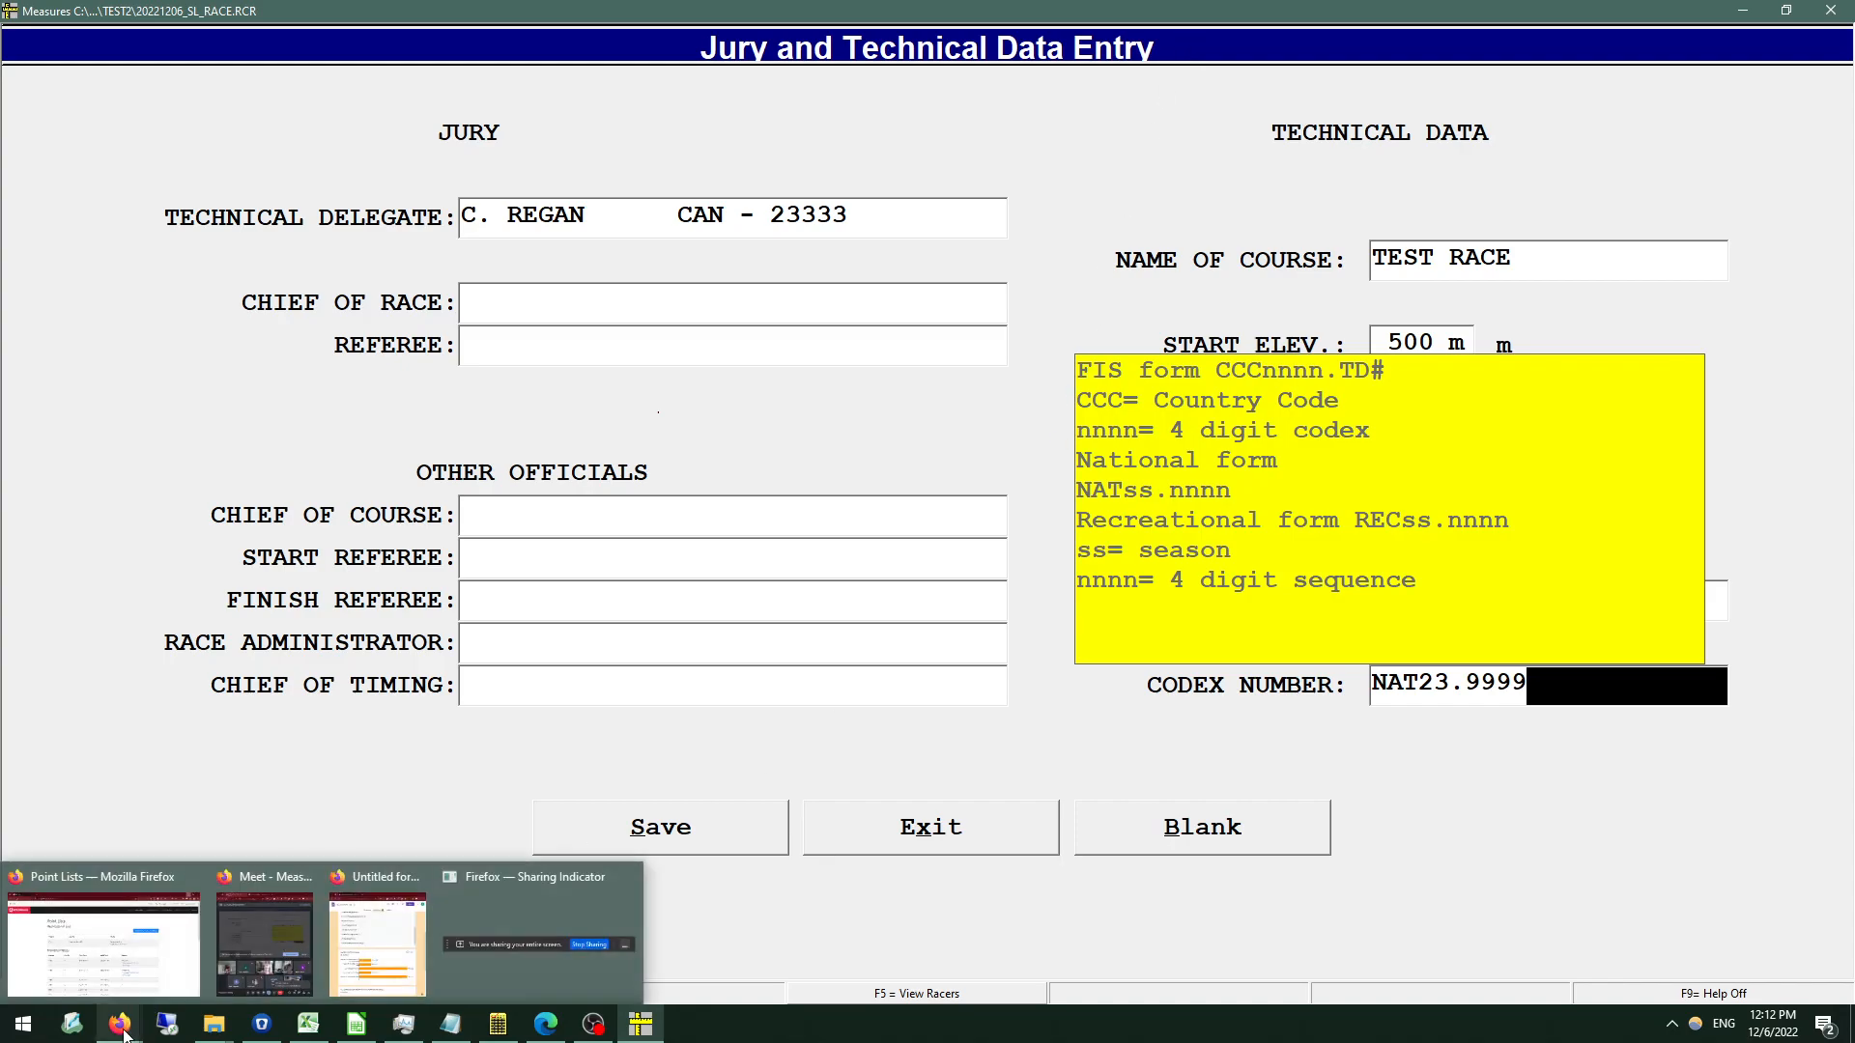
pyautogui.click(119, 958)
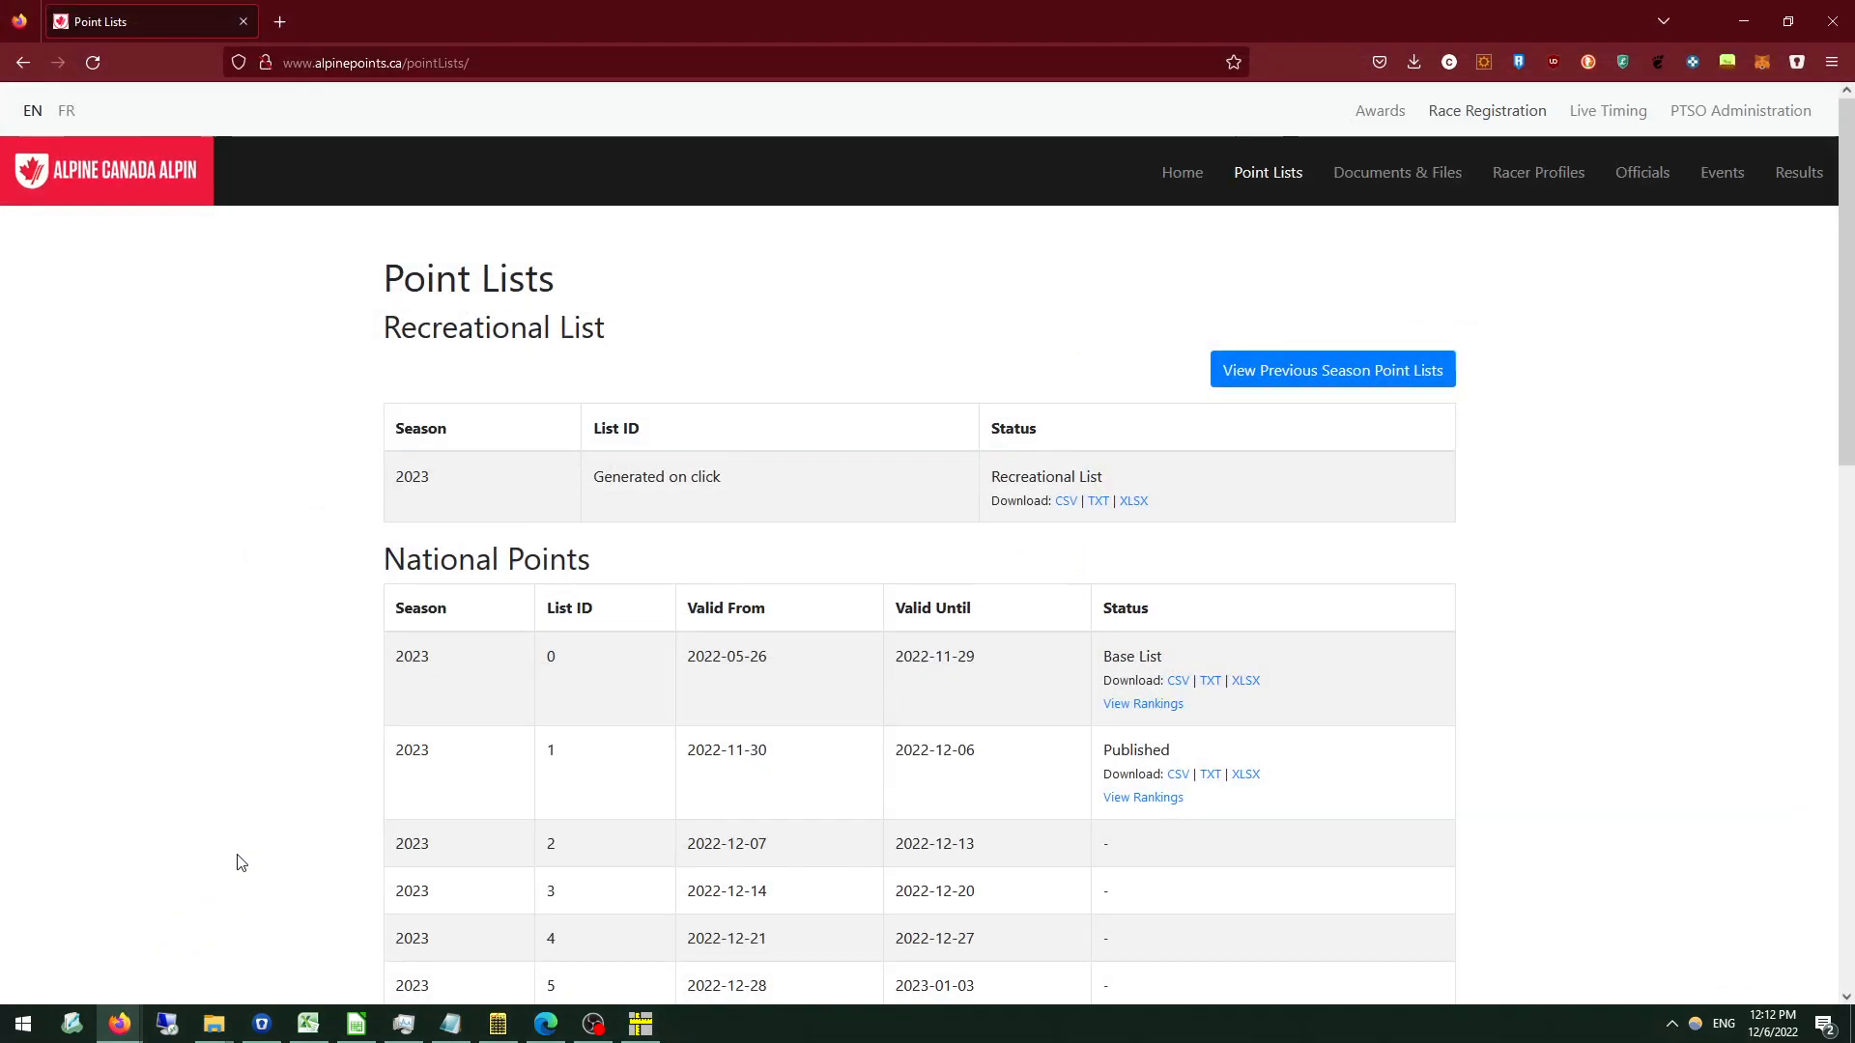
pyautogui.click(1636, 172)
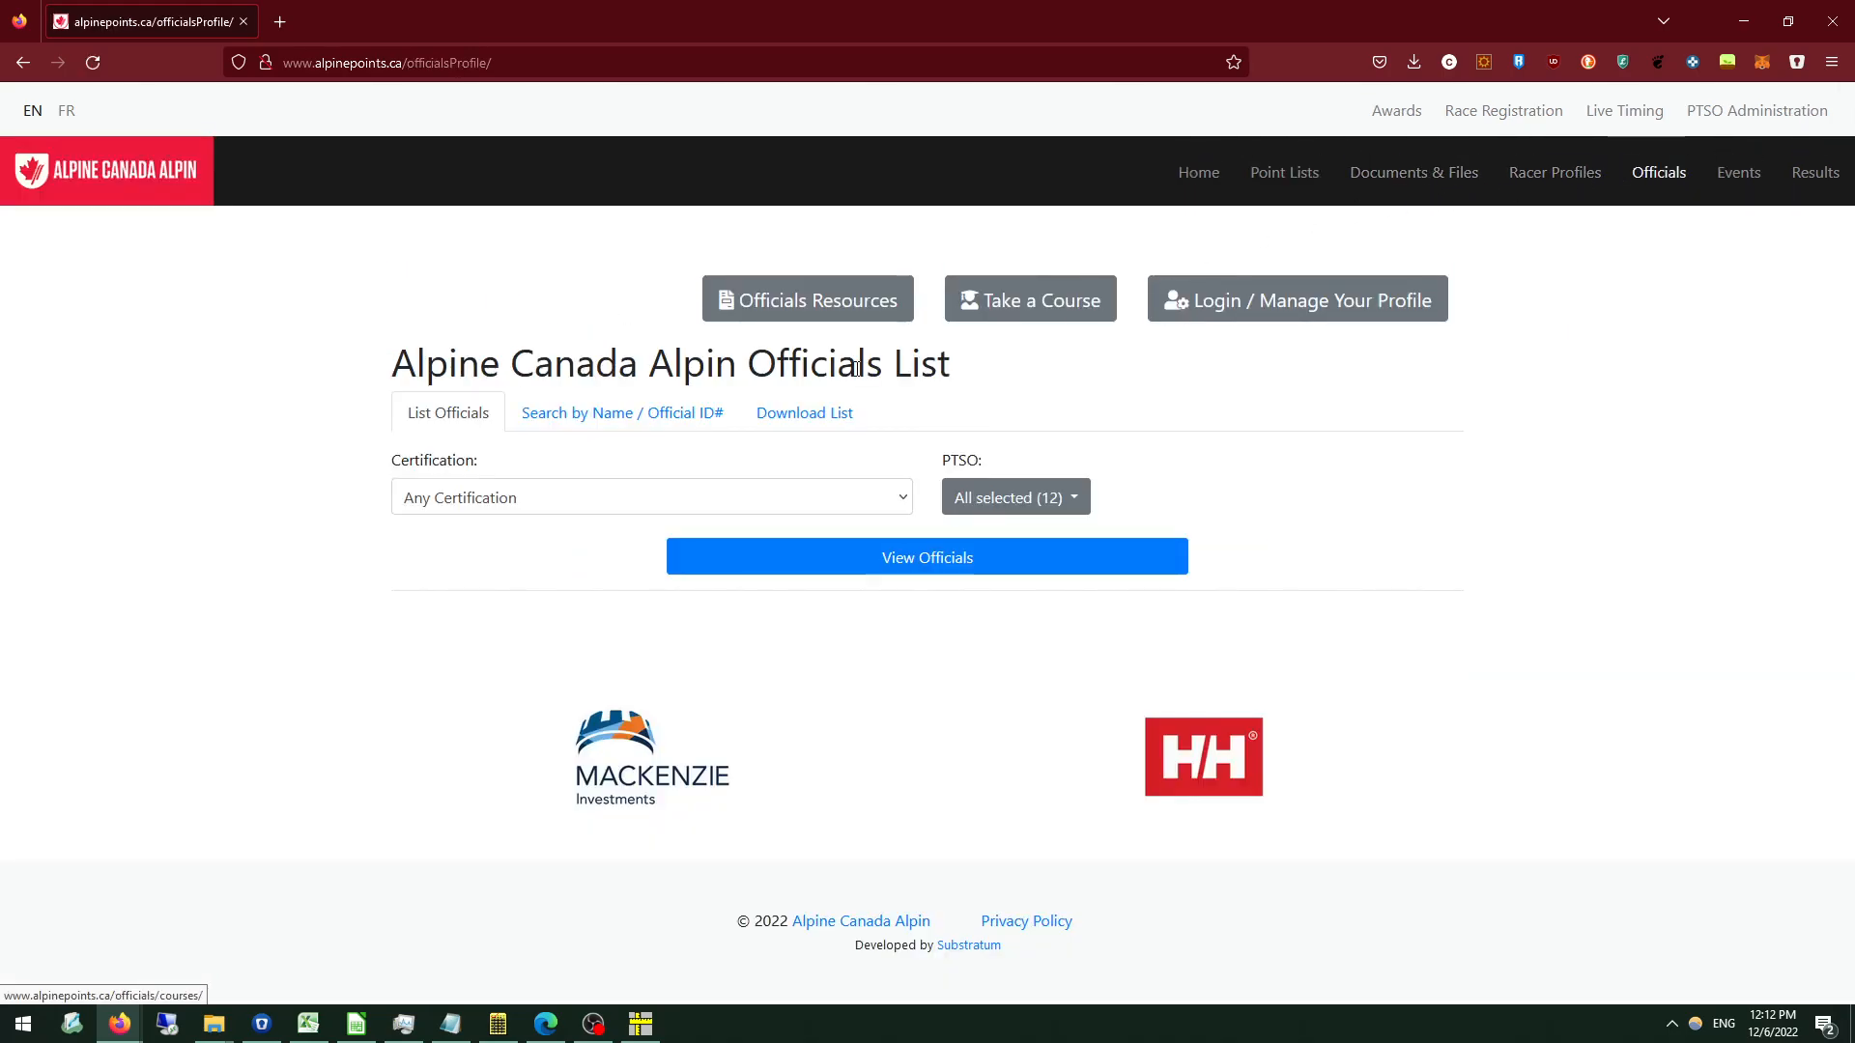
pyautogui.click(650, 428)
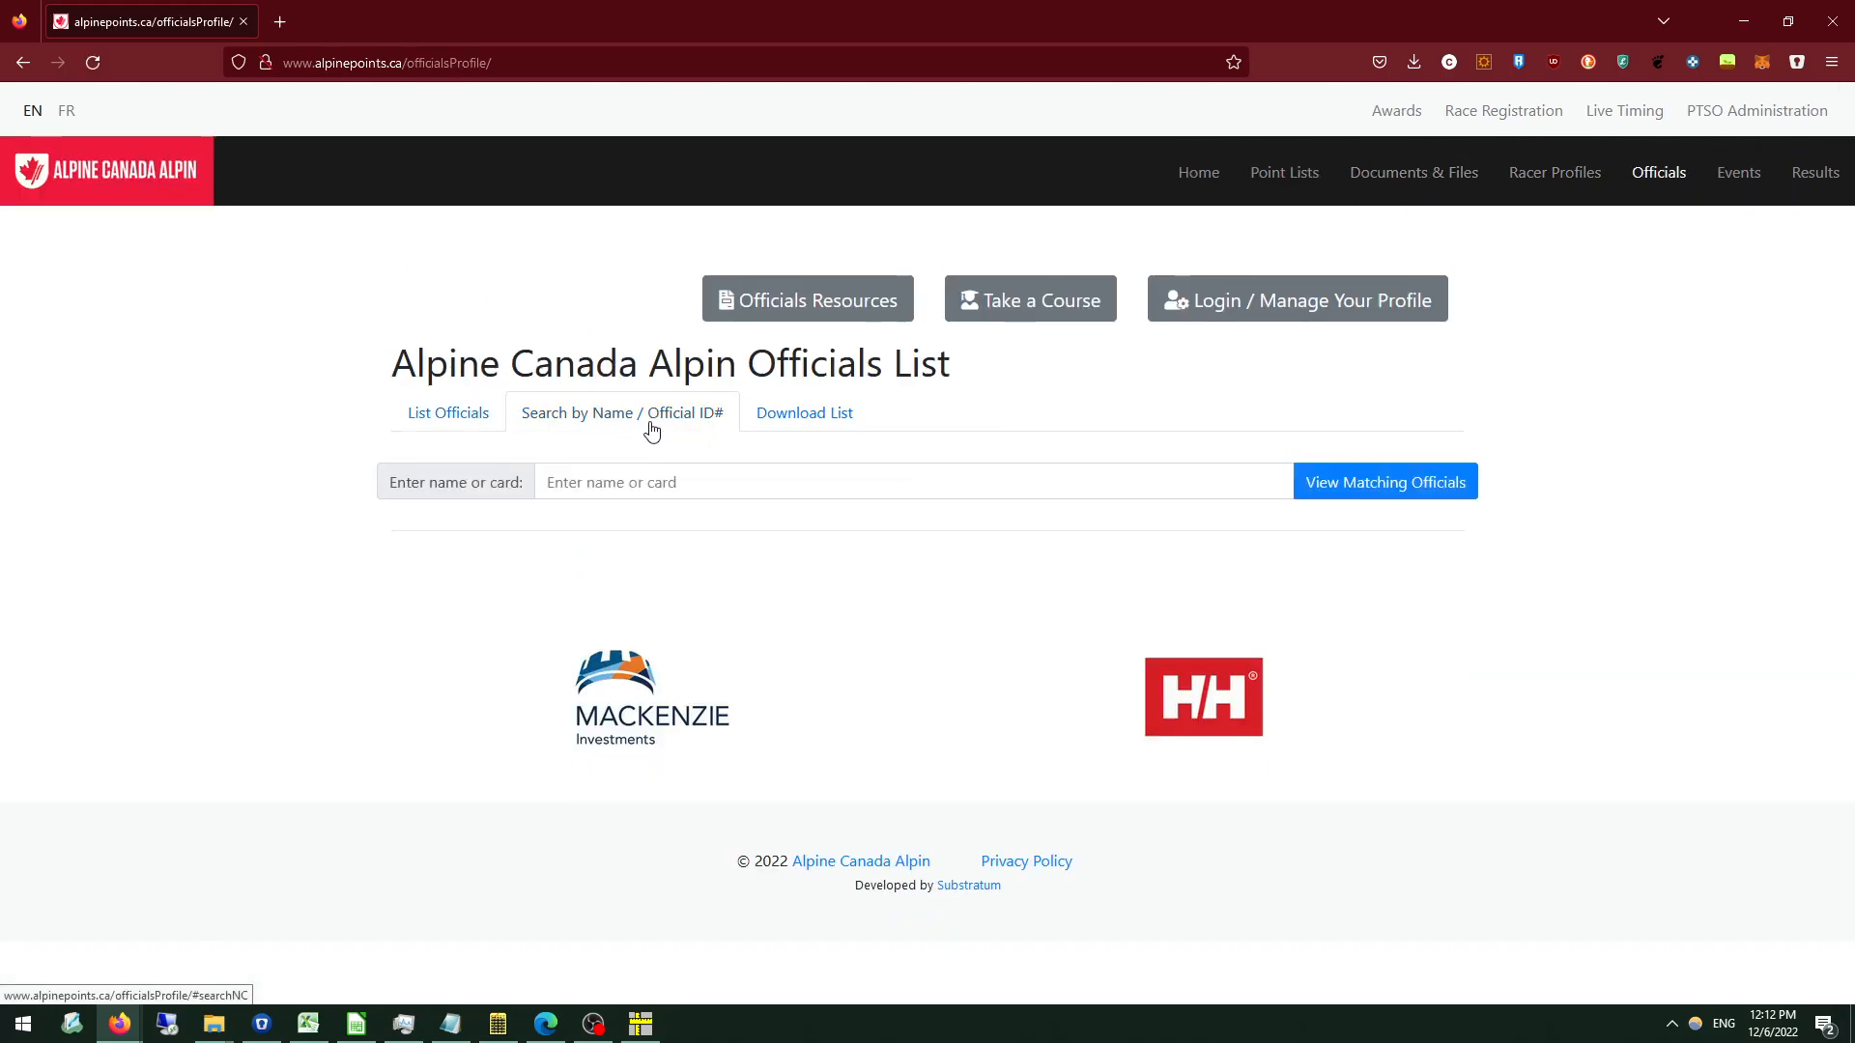
pyautogui.click(437, 413)
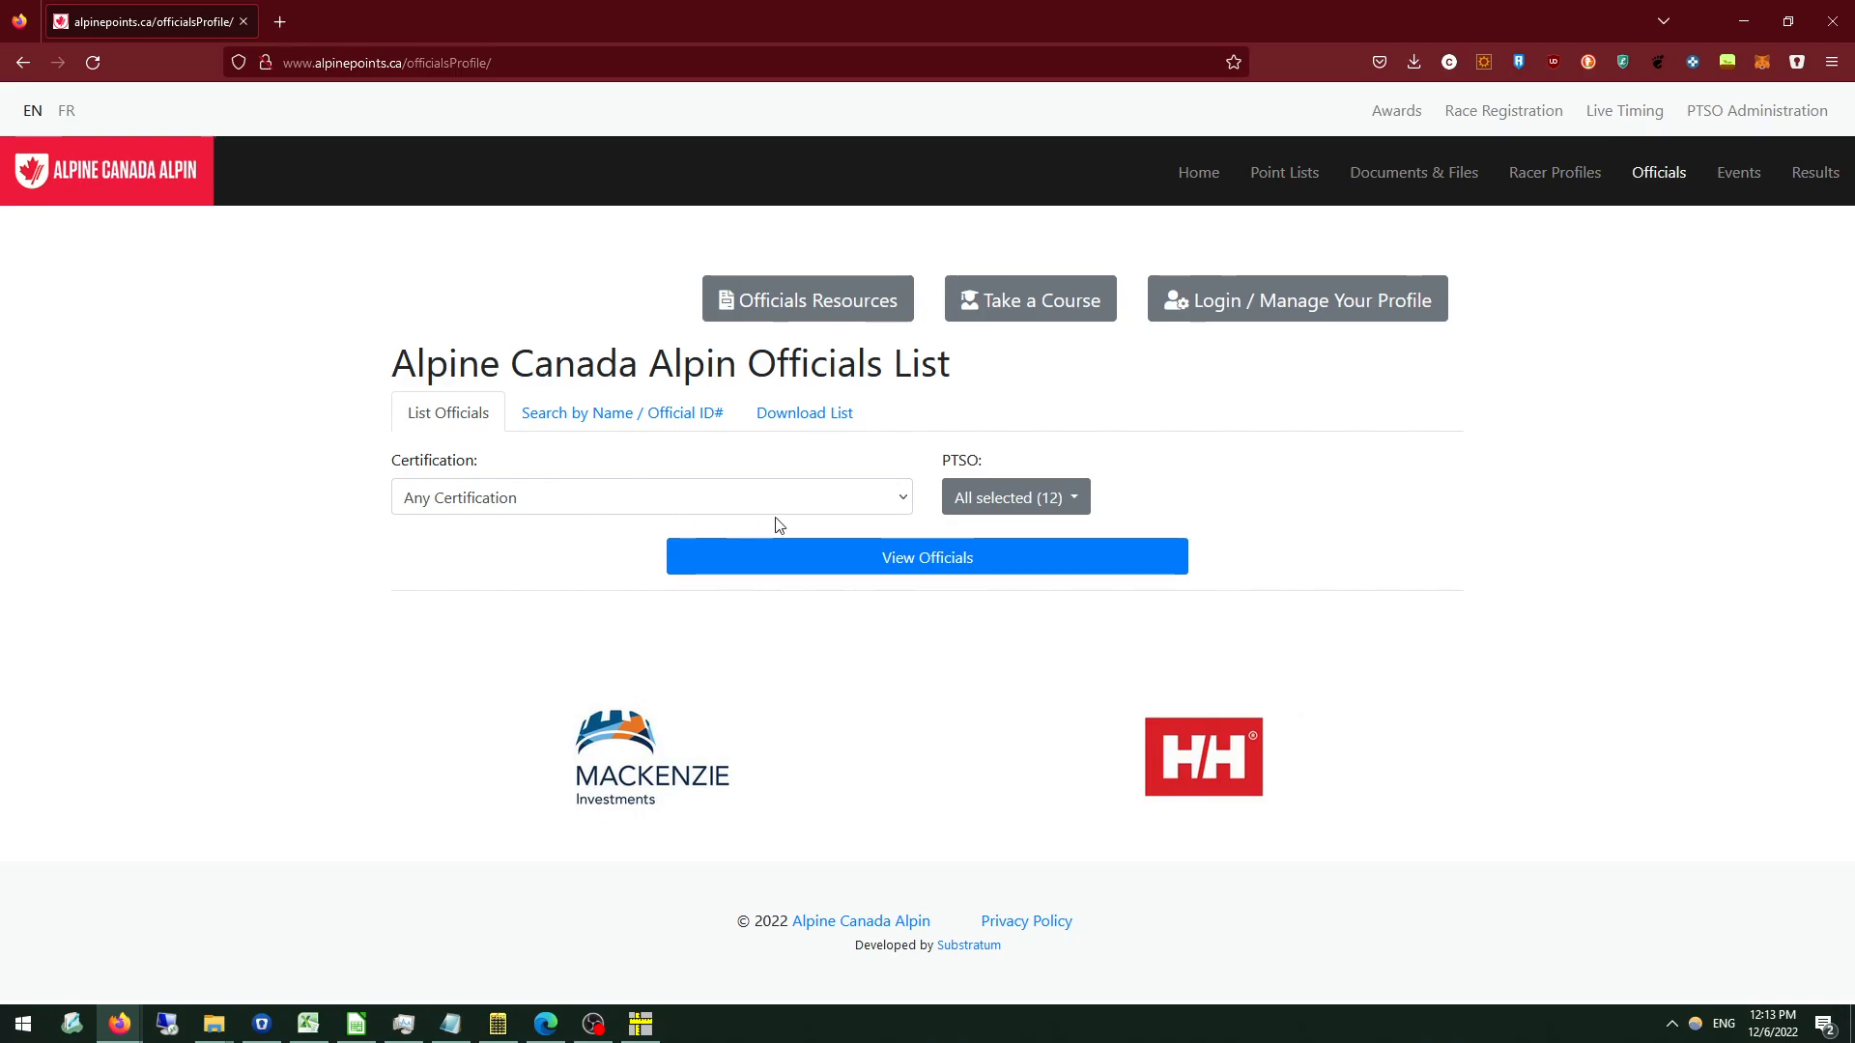
pyautogui.click(724, 501)
pyautogui.click(555, 597)
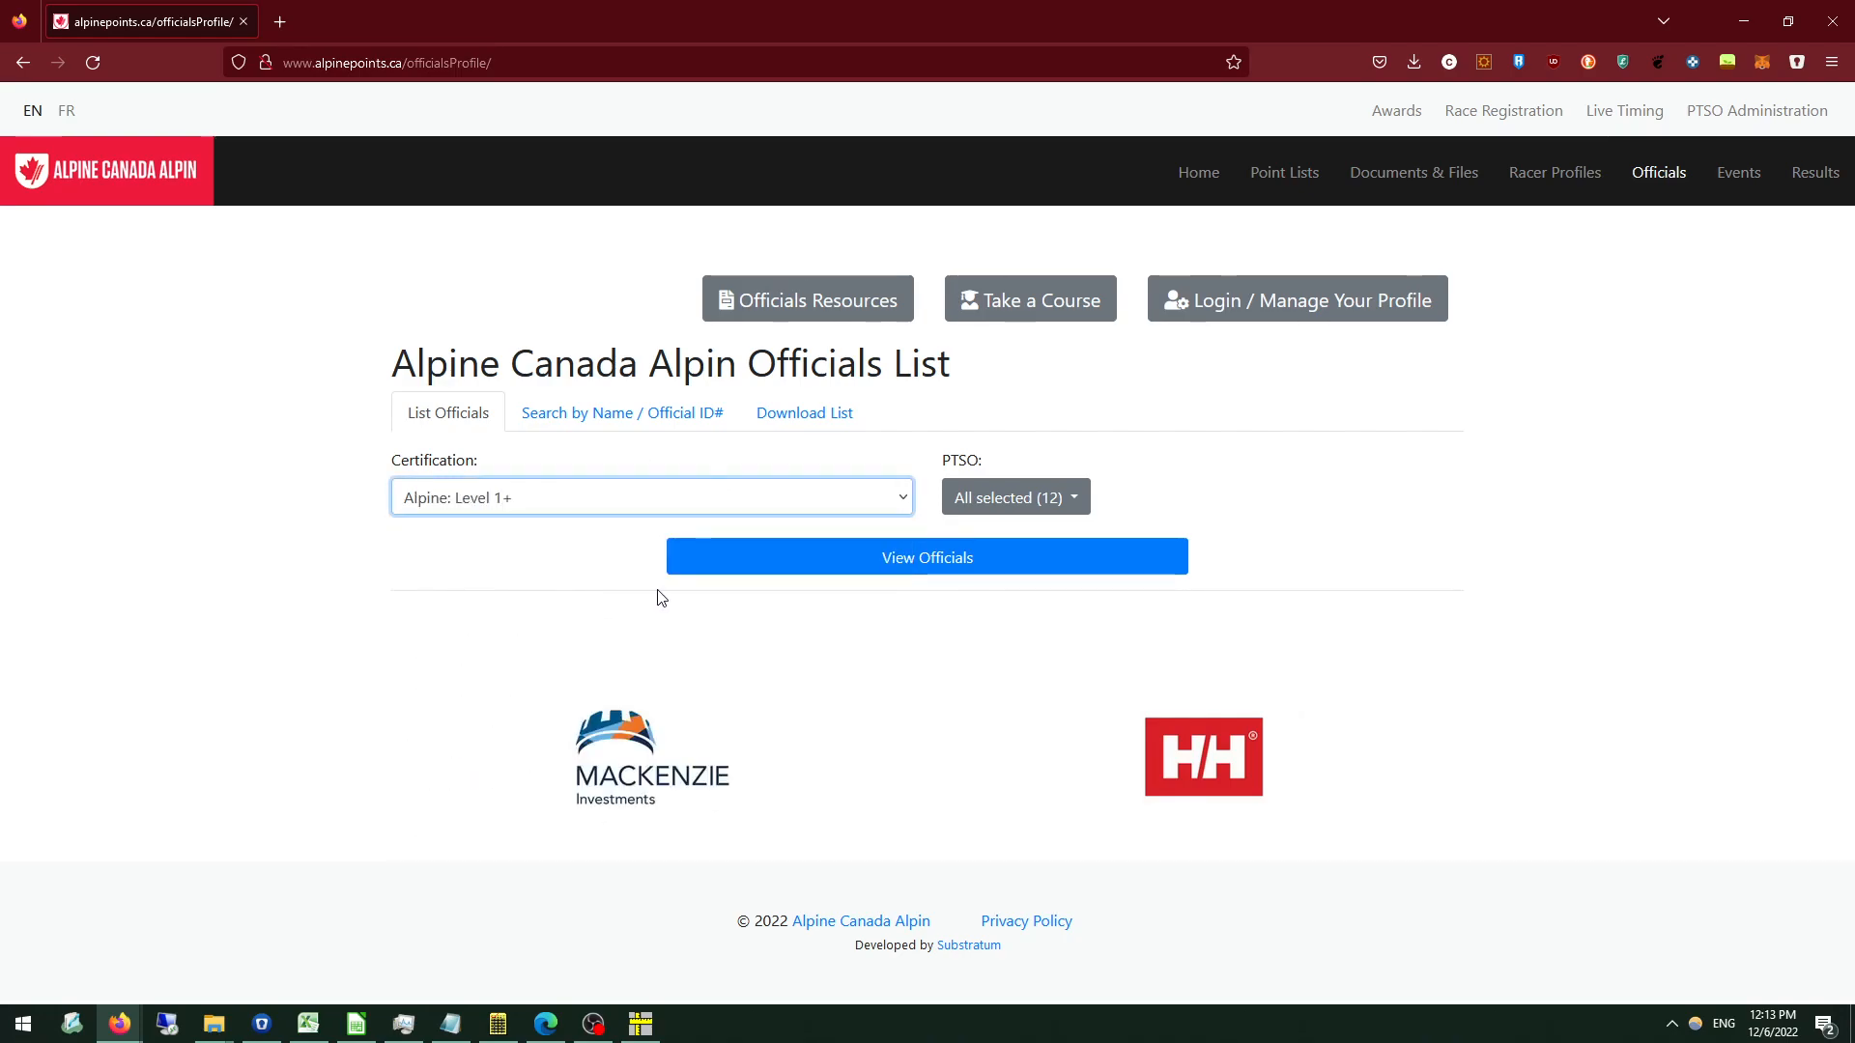
pyautogui.click(817, 567)
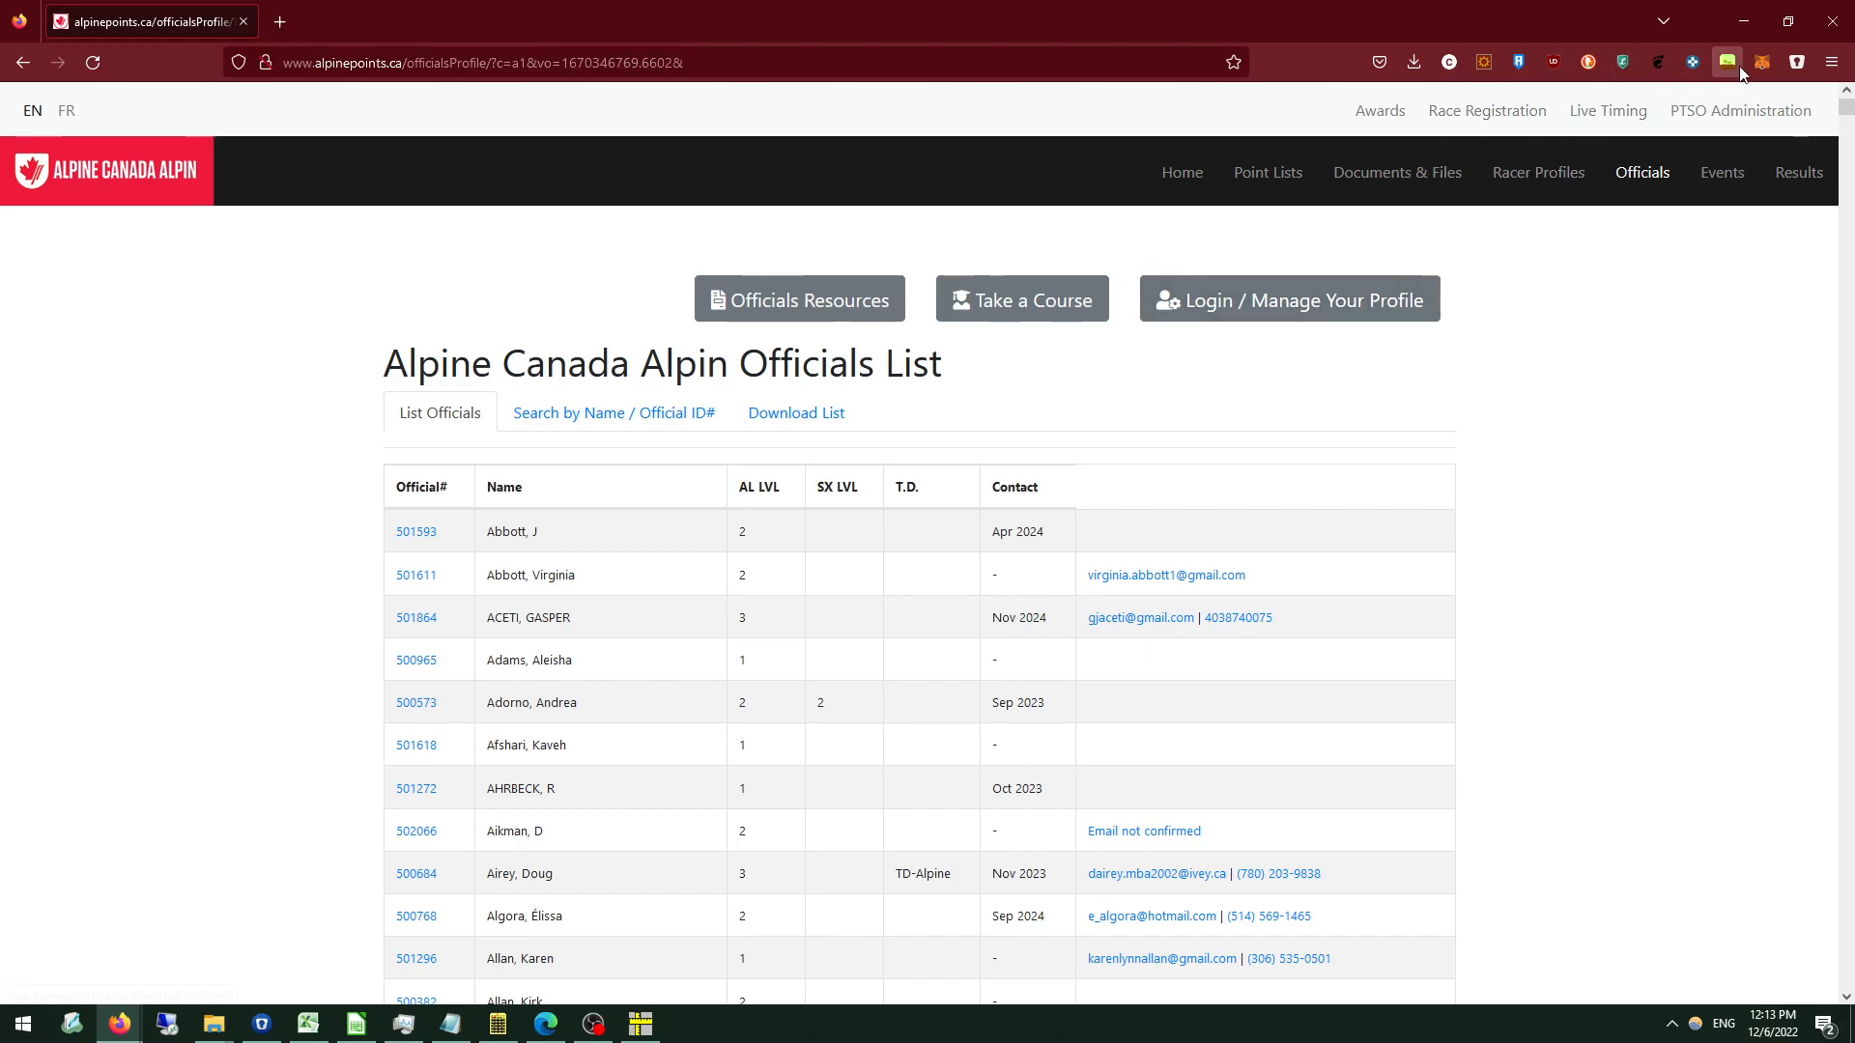
pyautogui.click(1743, 24)
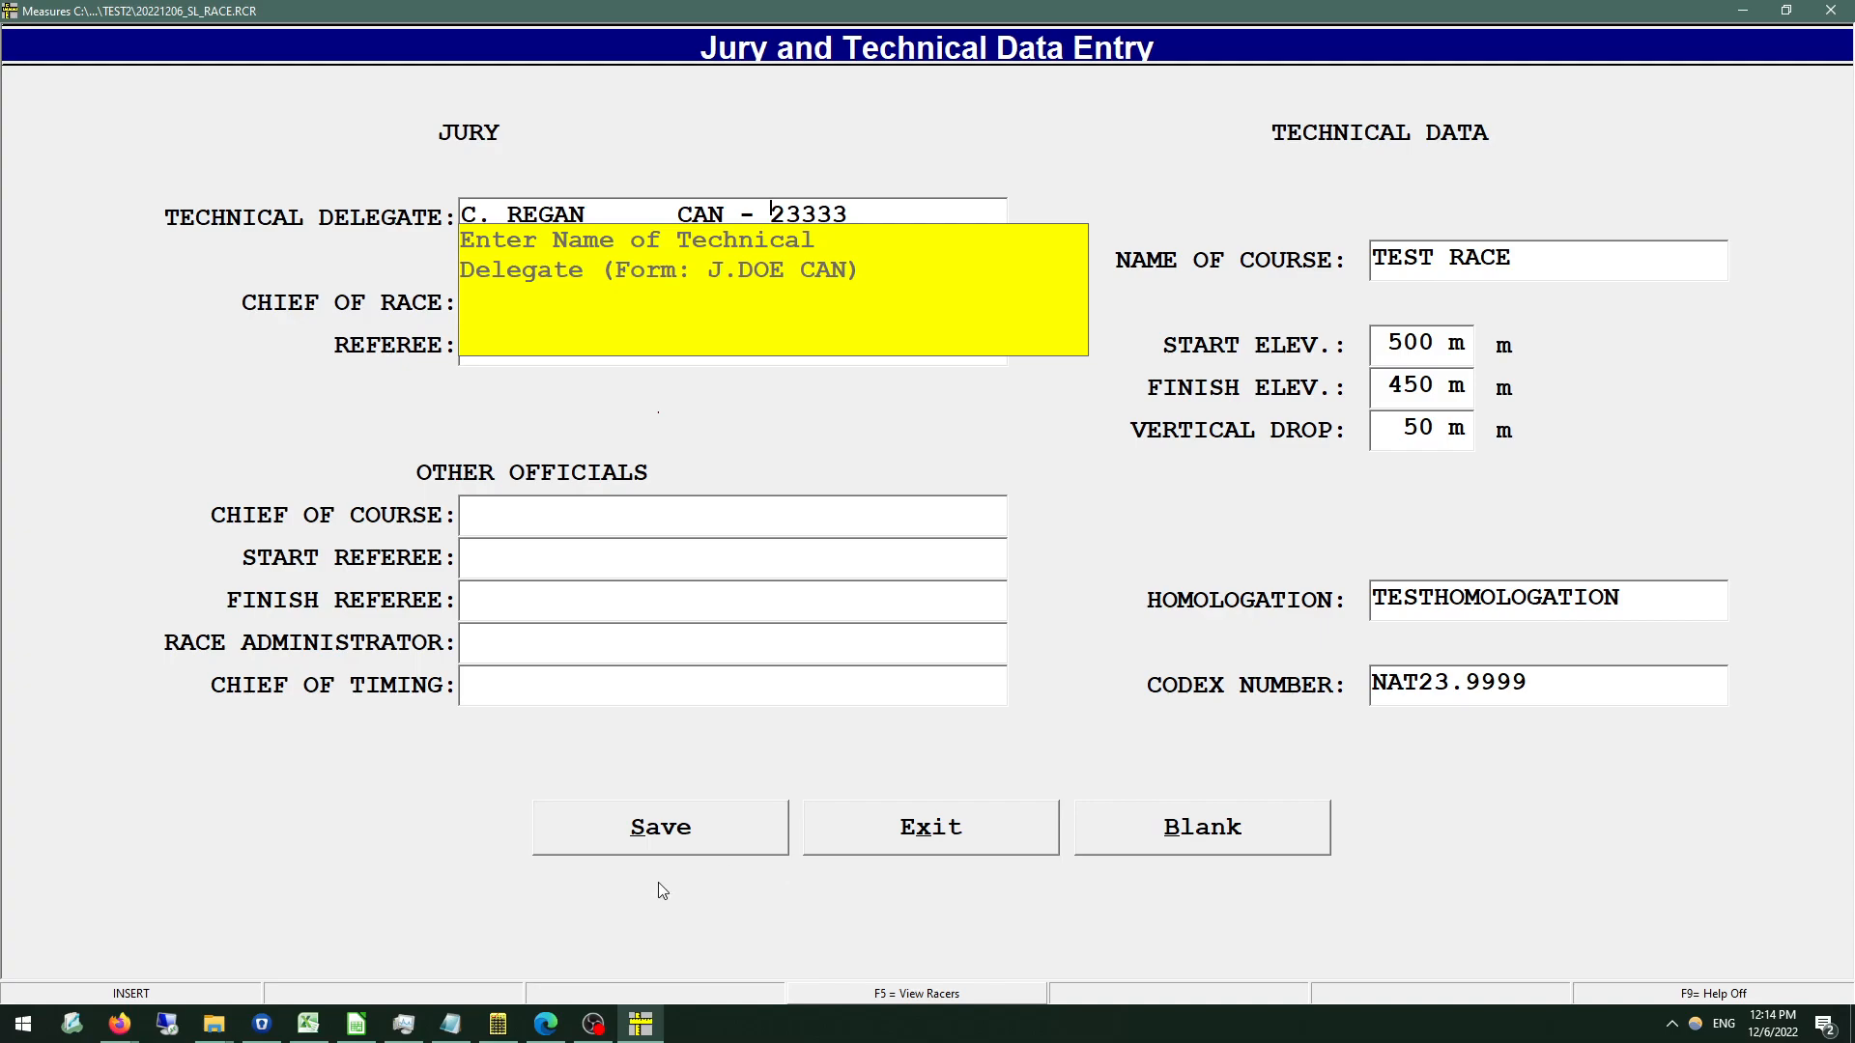
# Save the jury and technical data and open the course setter and forerunner entry with the field help off.
pyautogui.click(661, 829)
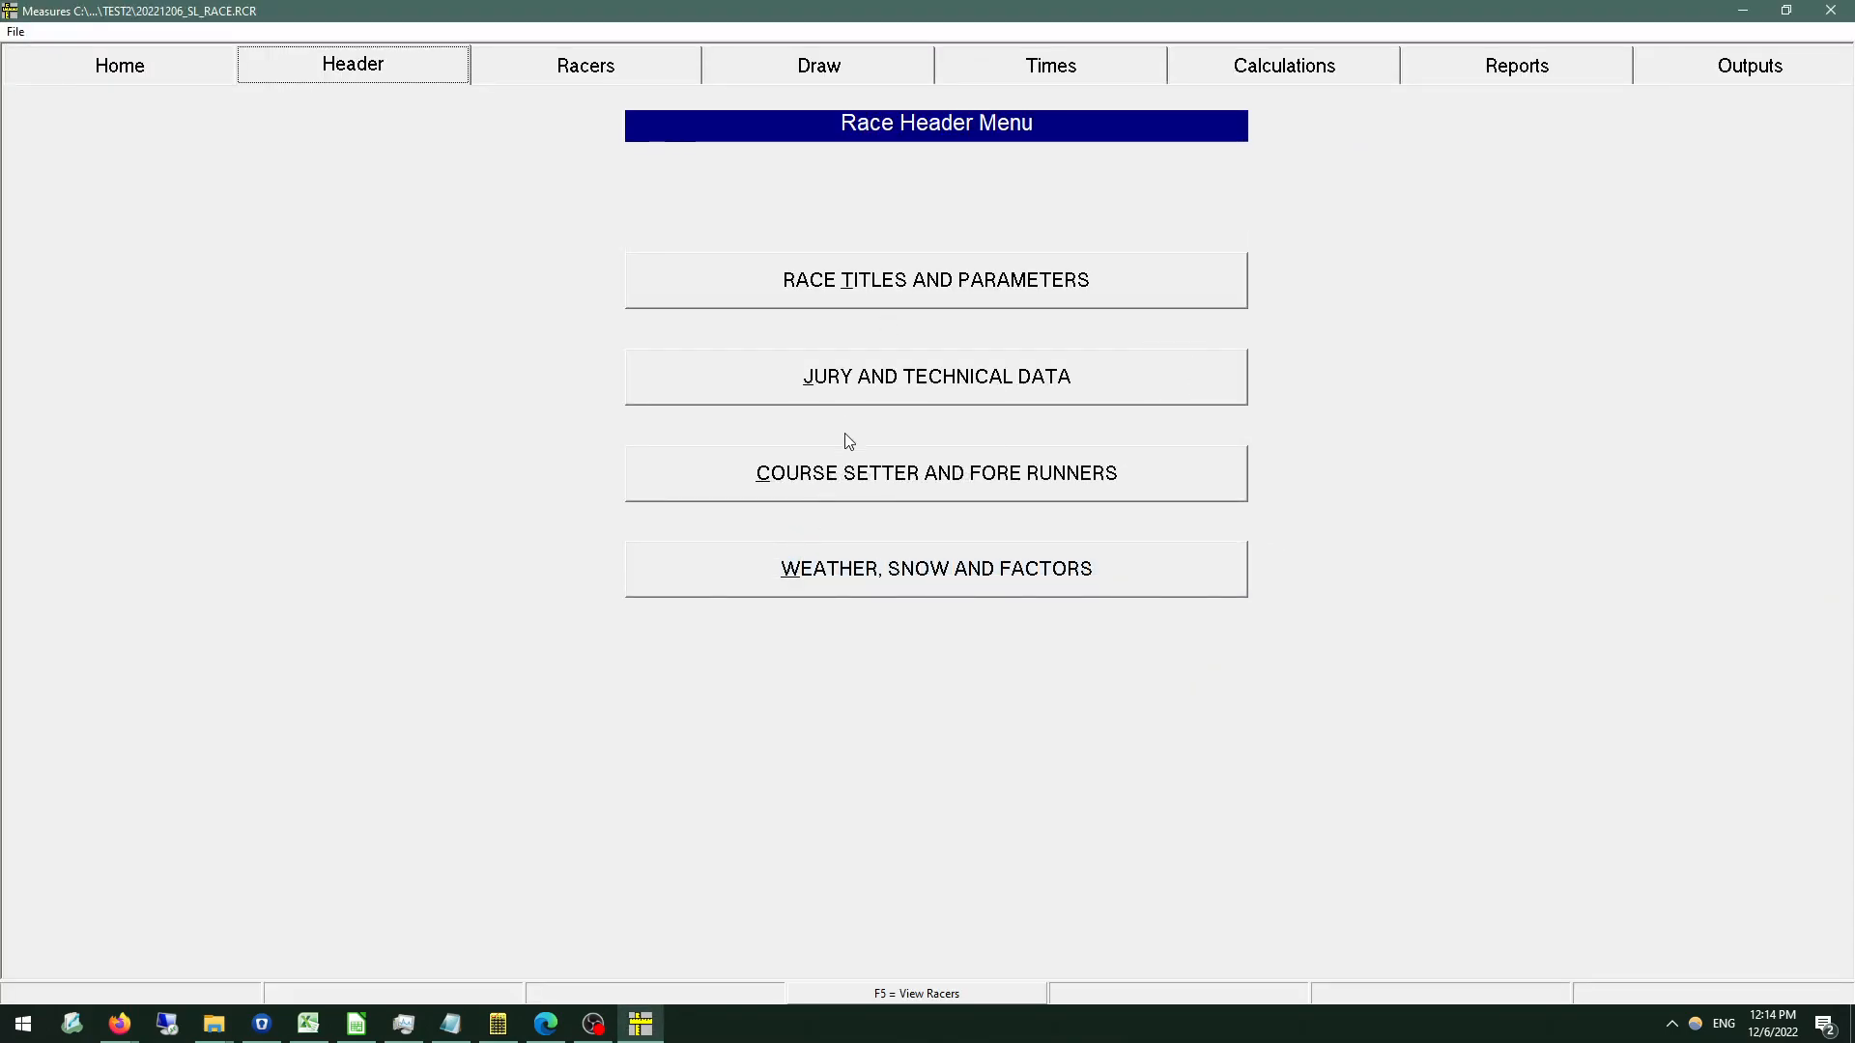
pyautogui.click(881, 485)
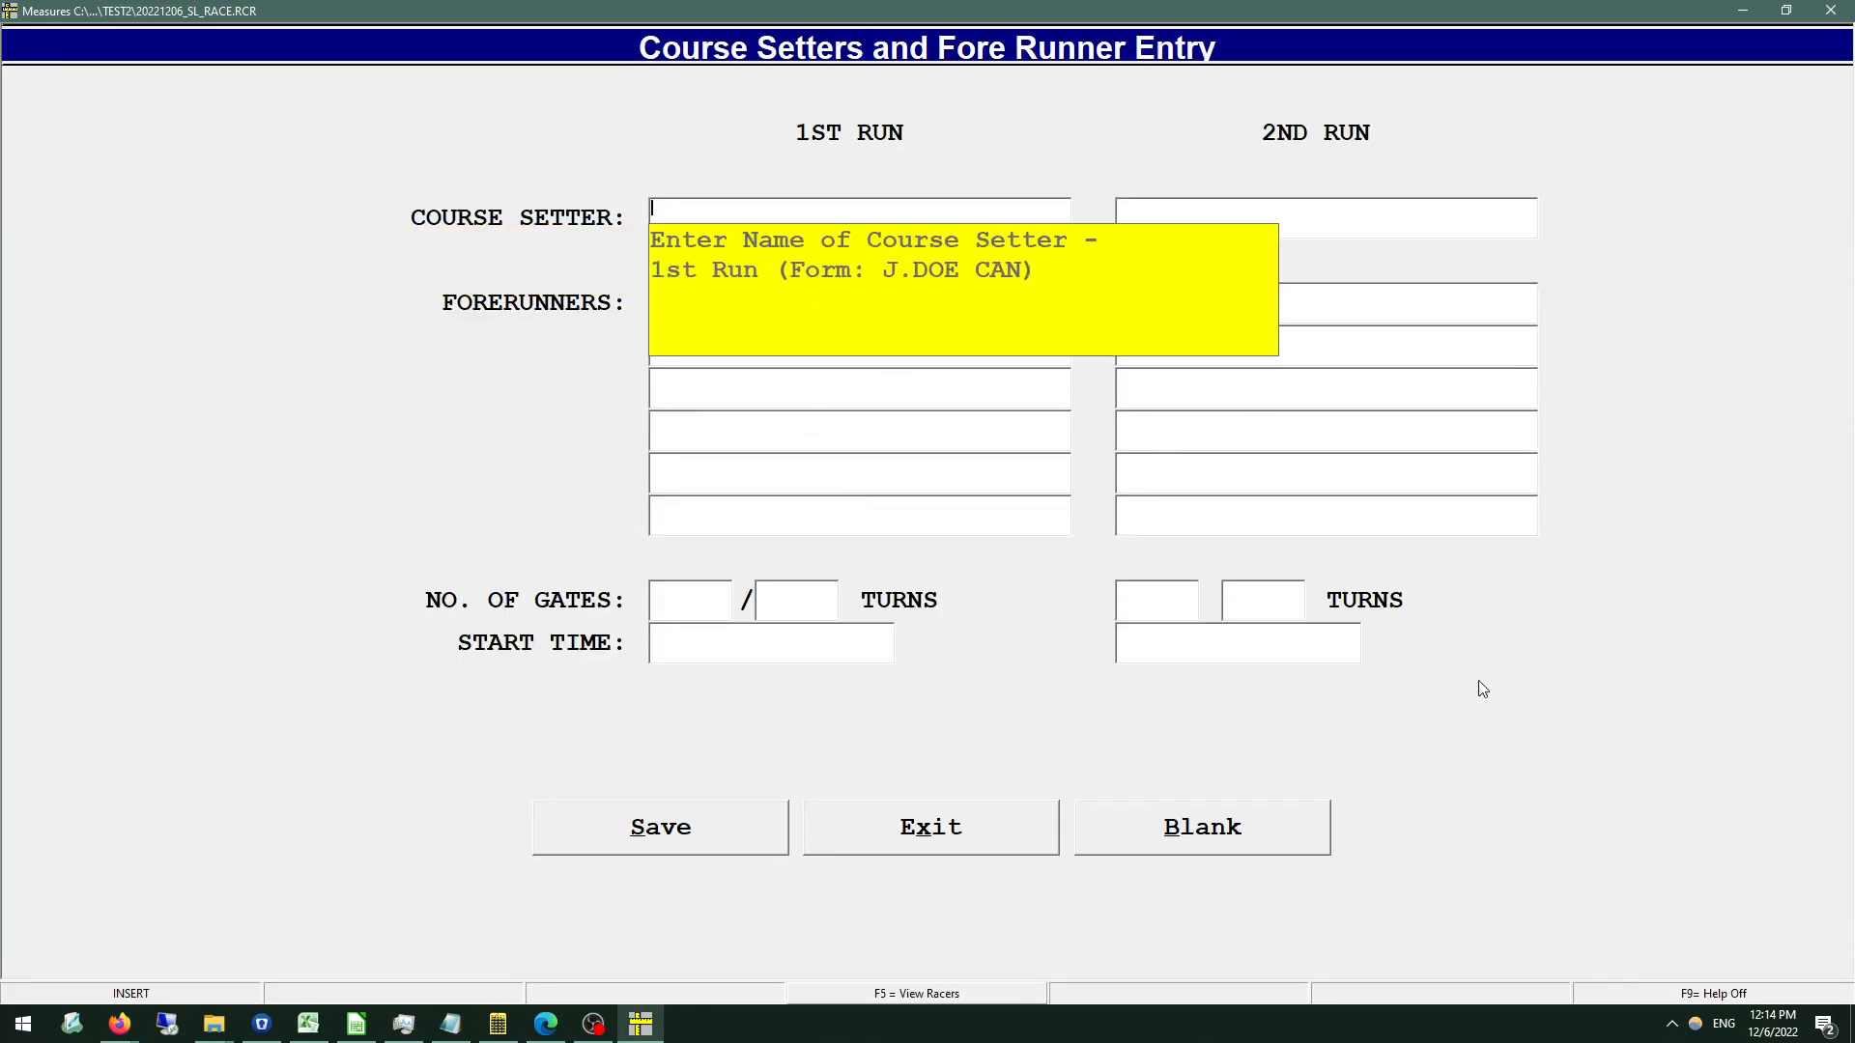
pyautogui.click(1684, 995)
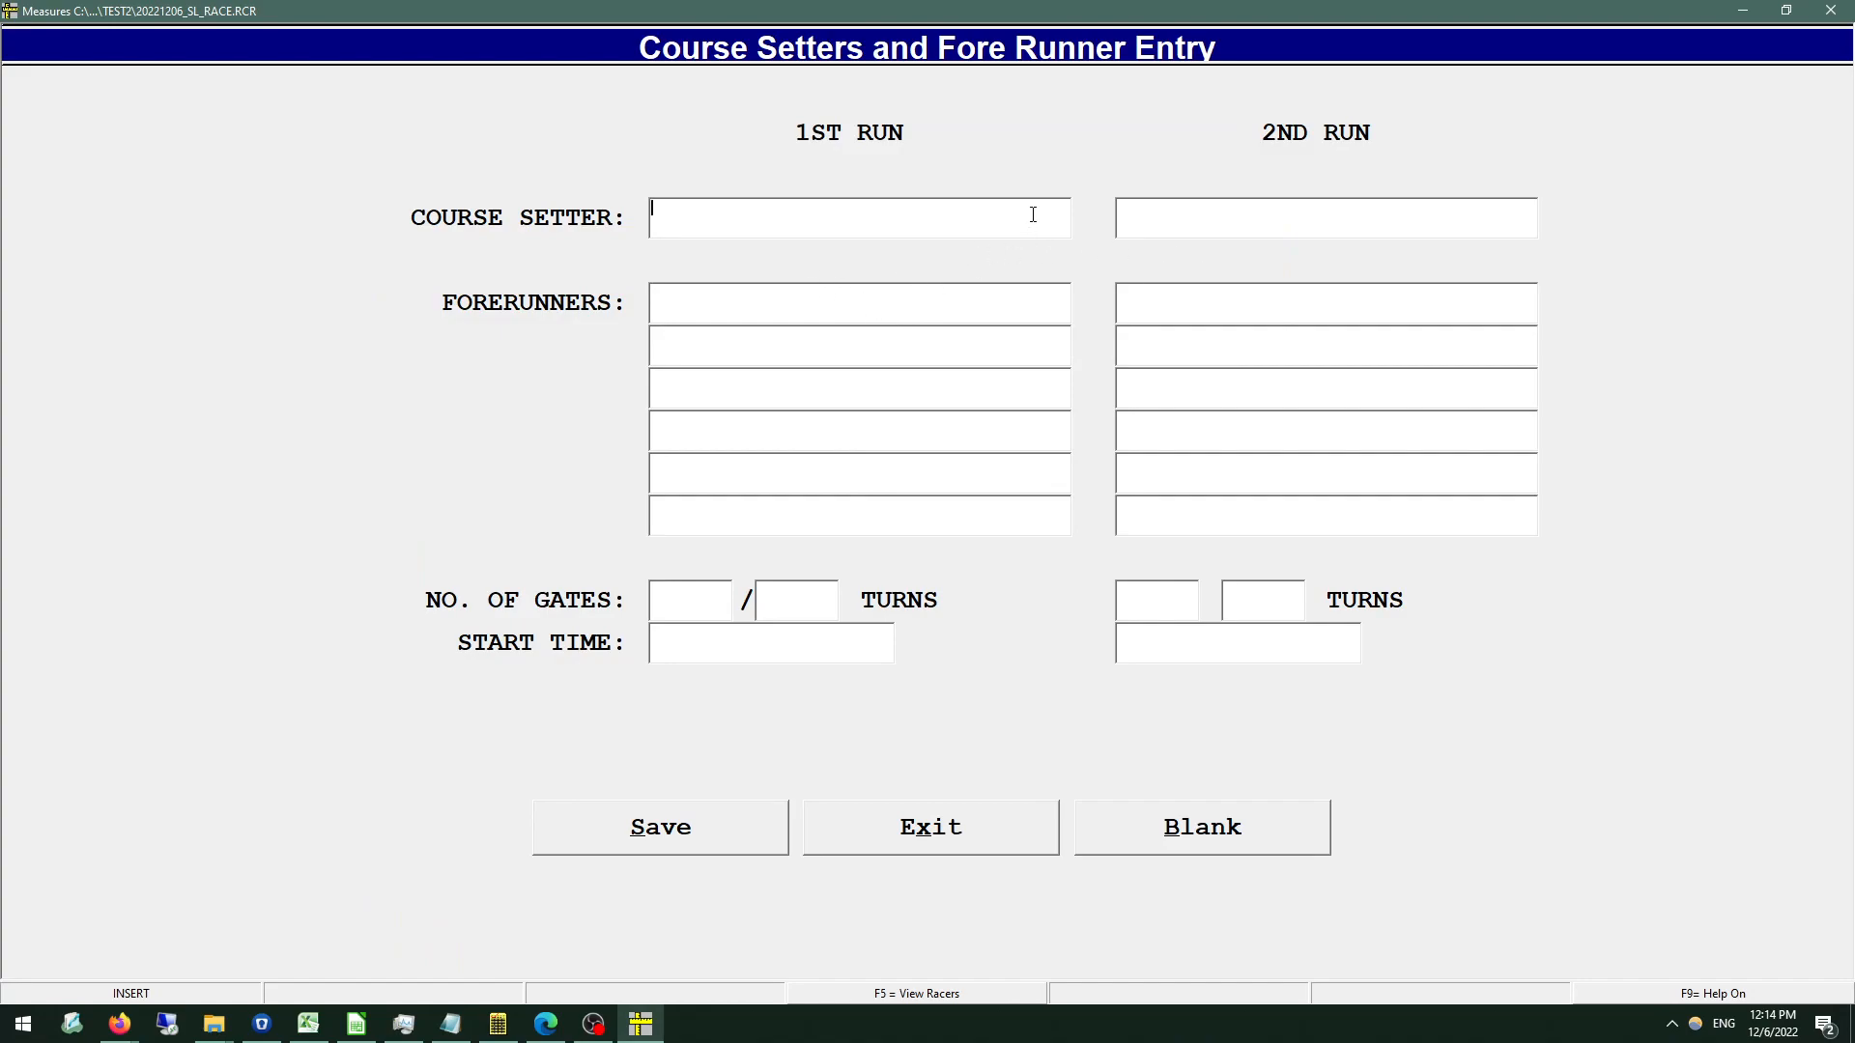
# Enter the first-run course setter's name with nation code CAN and the name of the first forerunner.
pyautogui.write('J.')
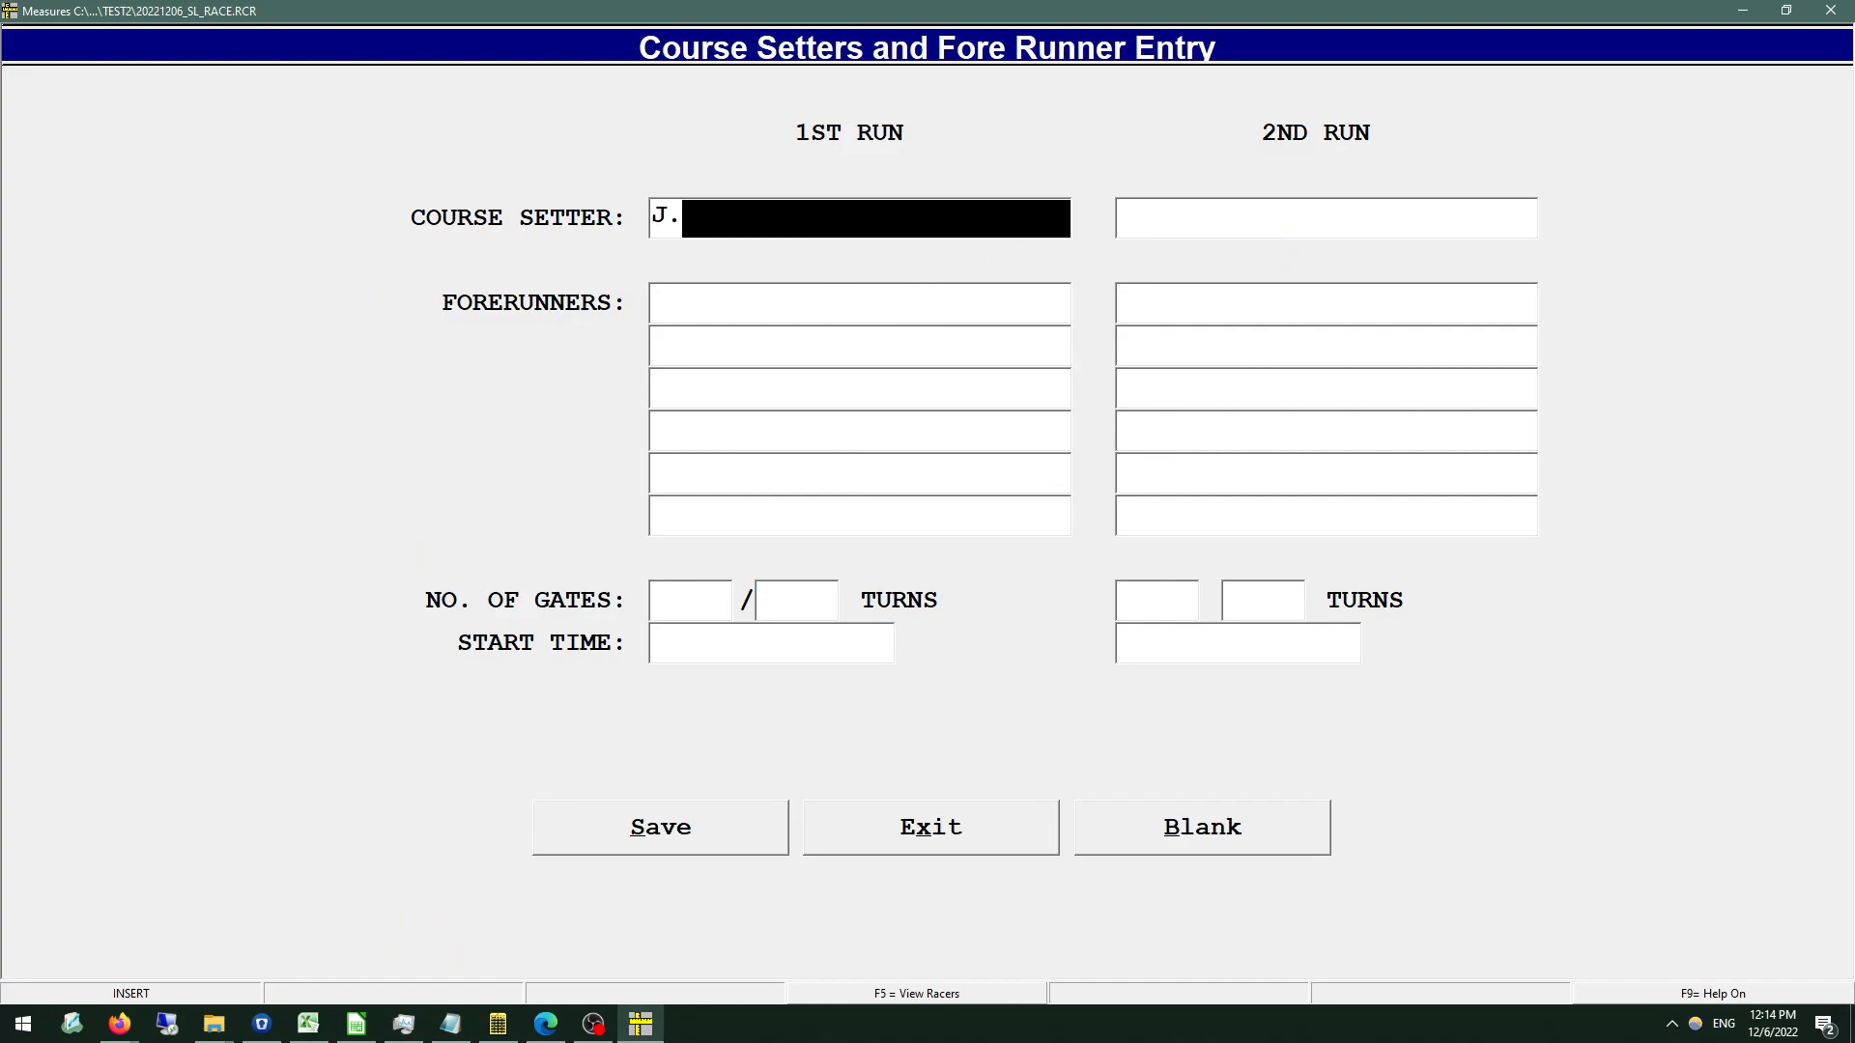
pyautogui.write(' SETTER       CAN')
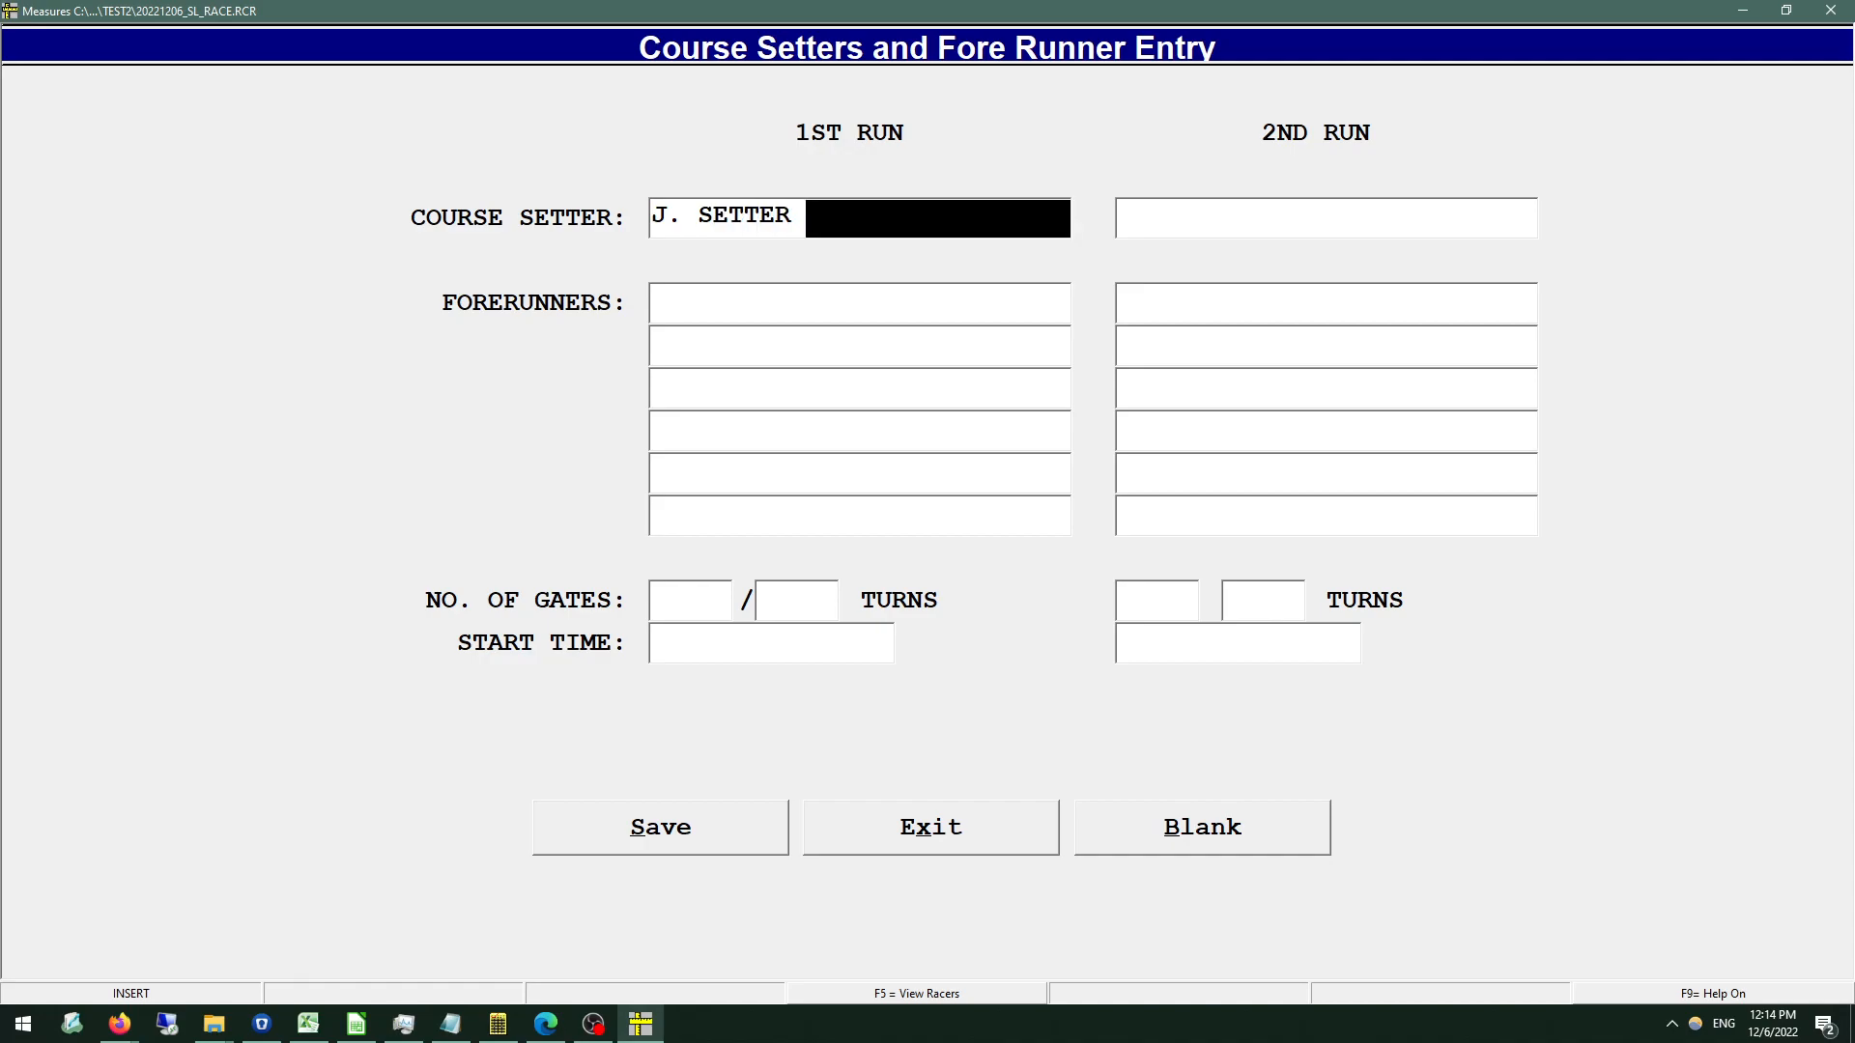
pyautogui.press('Return')
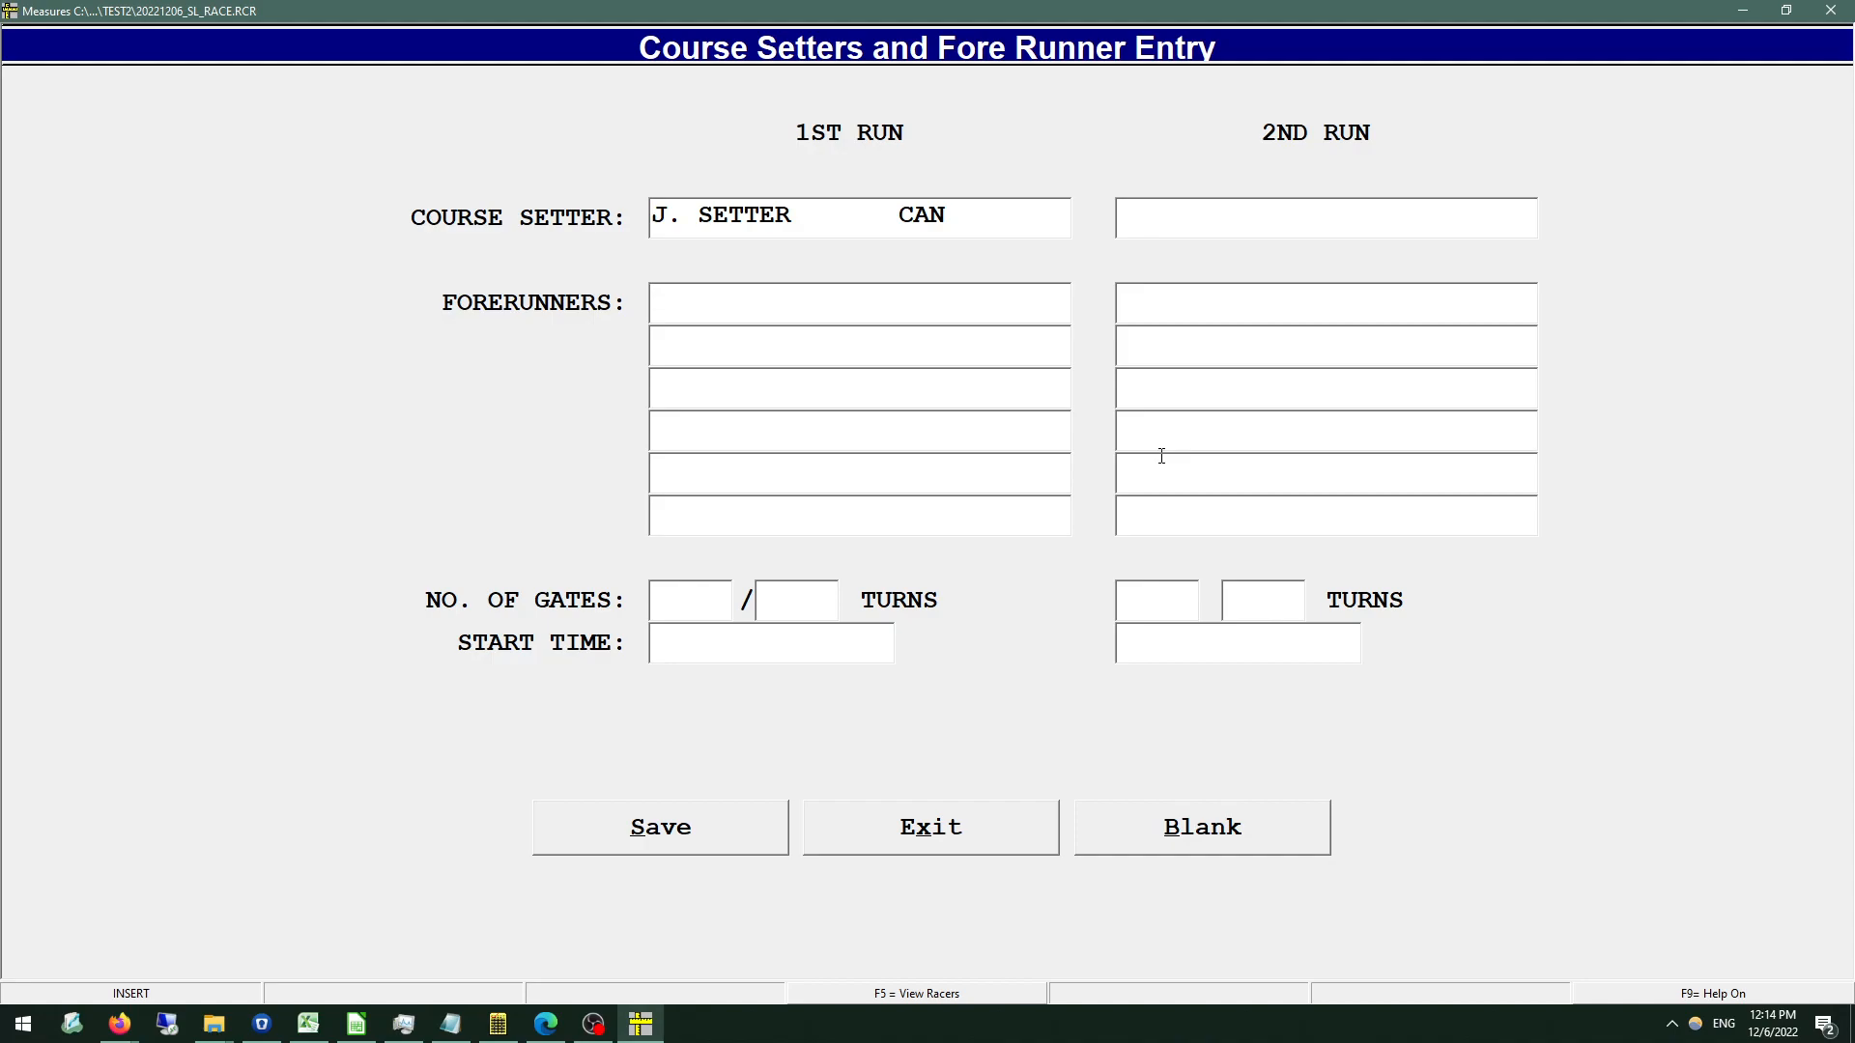
pyautogui.write('R')
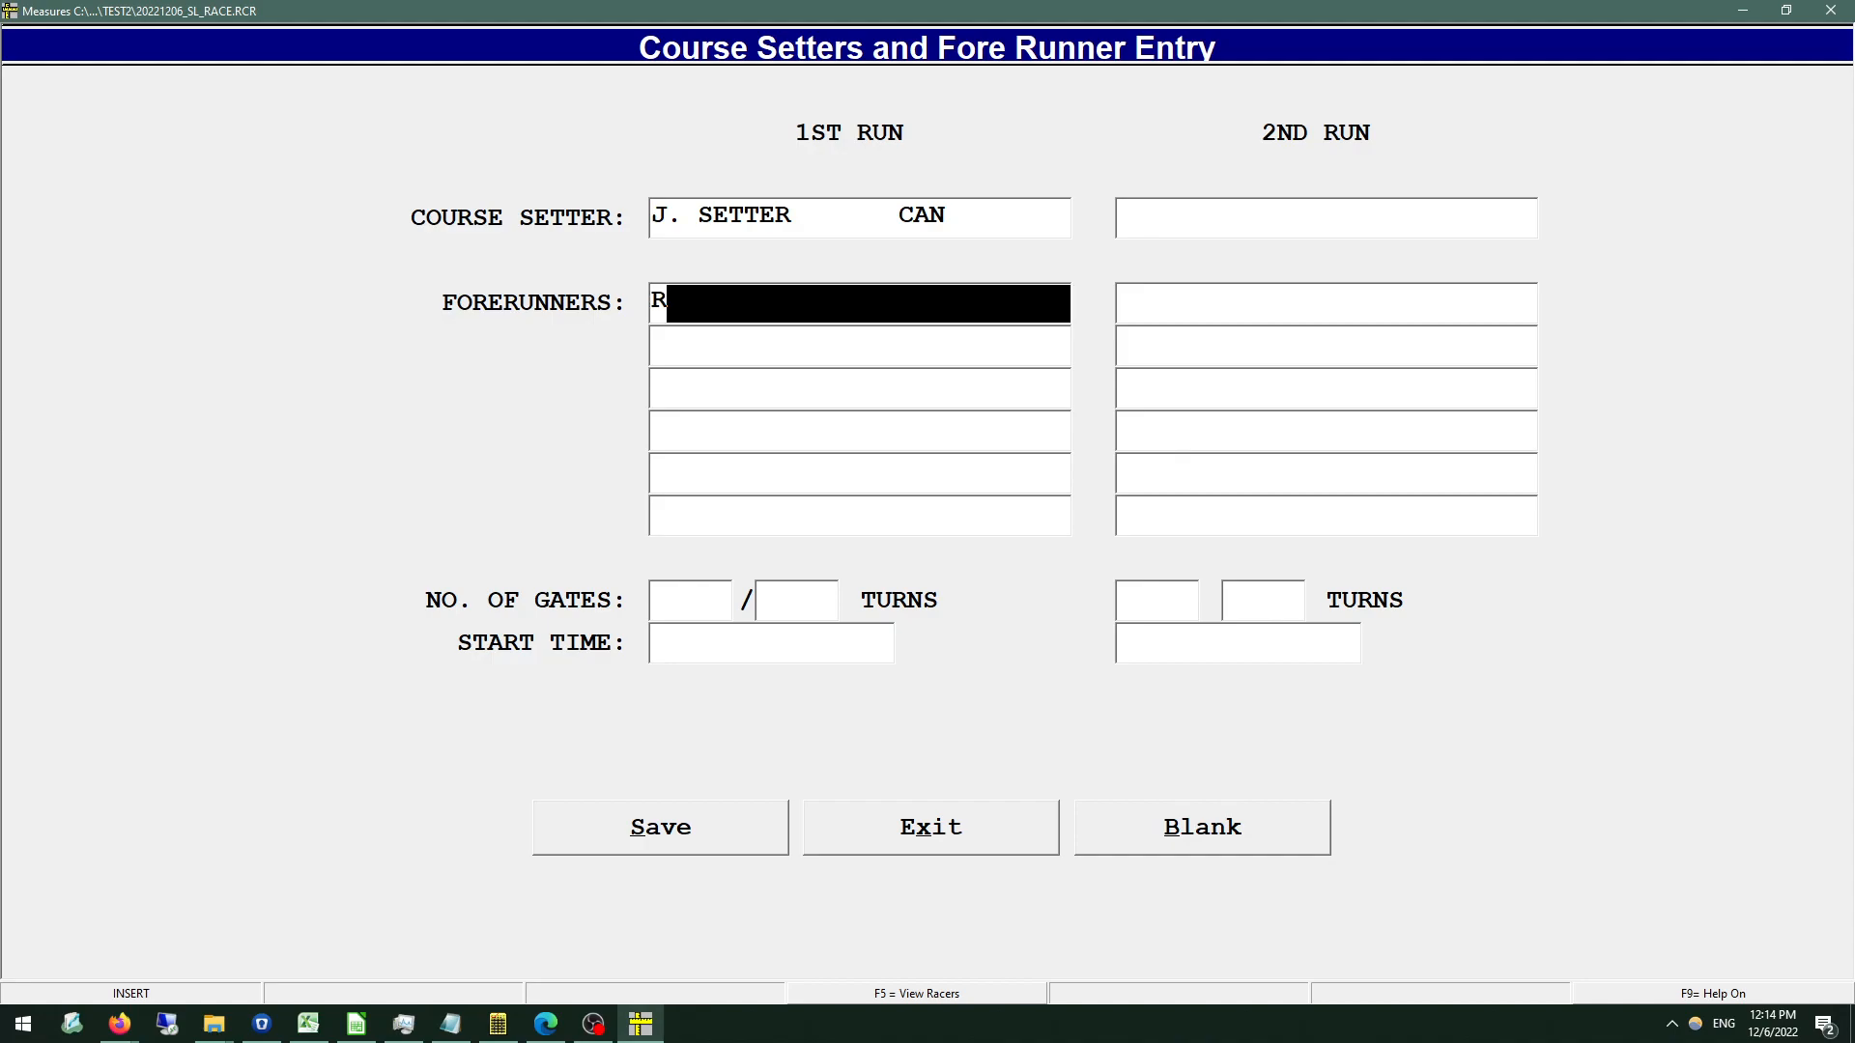
pyautogui.press('BackSpace')
pyautogui.write('F. FORERUNNER CRAIG')
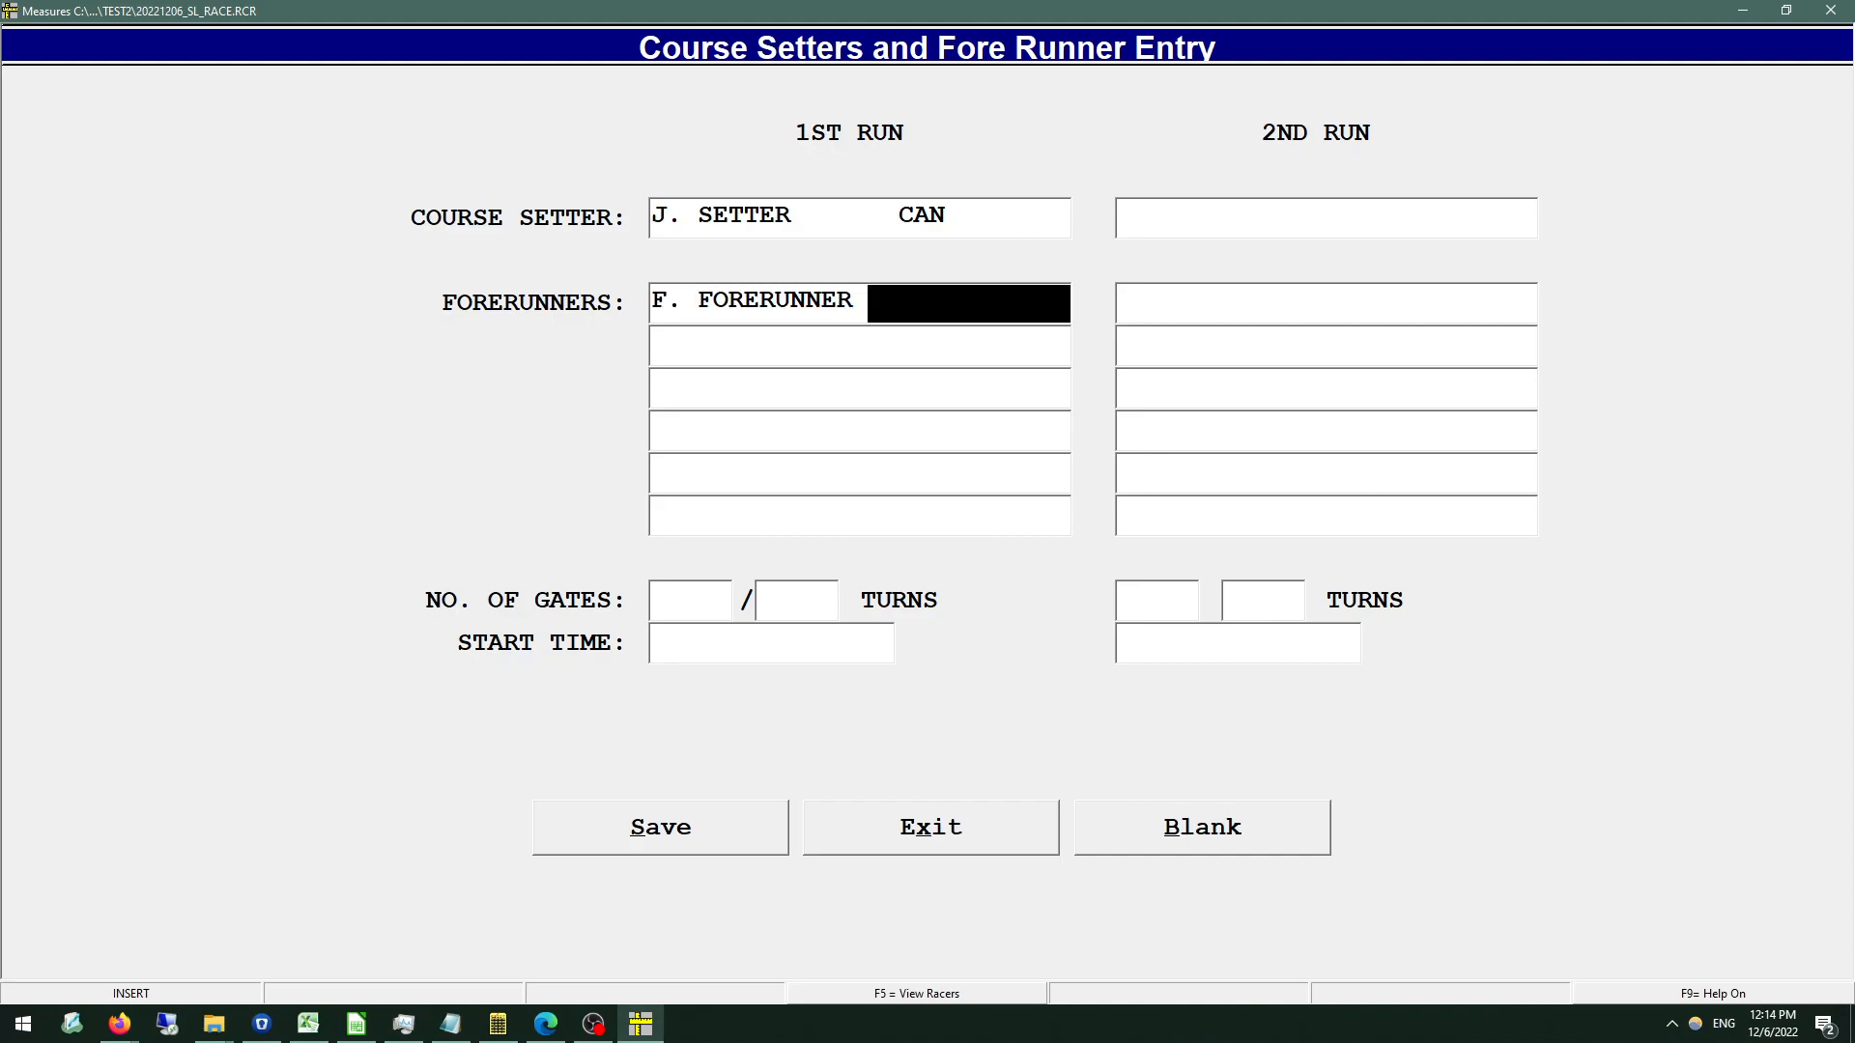
pyautogui.press('Return')
pyautogui.press('Return')
pyautogui.press('Return')
pyautogui.press('Return')
pyautogui.press('Return')
pyautogui.press('Return')
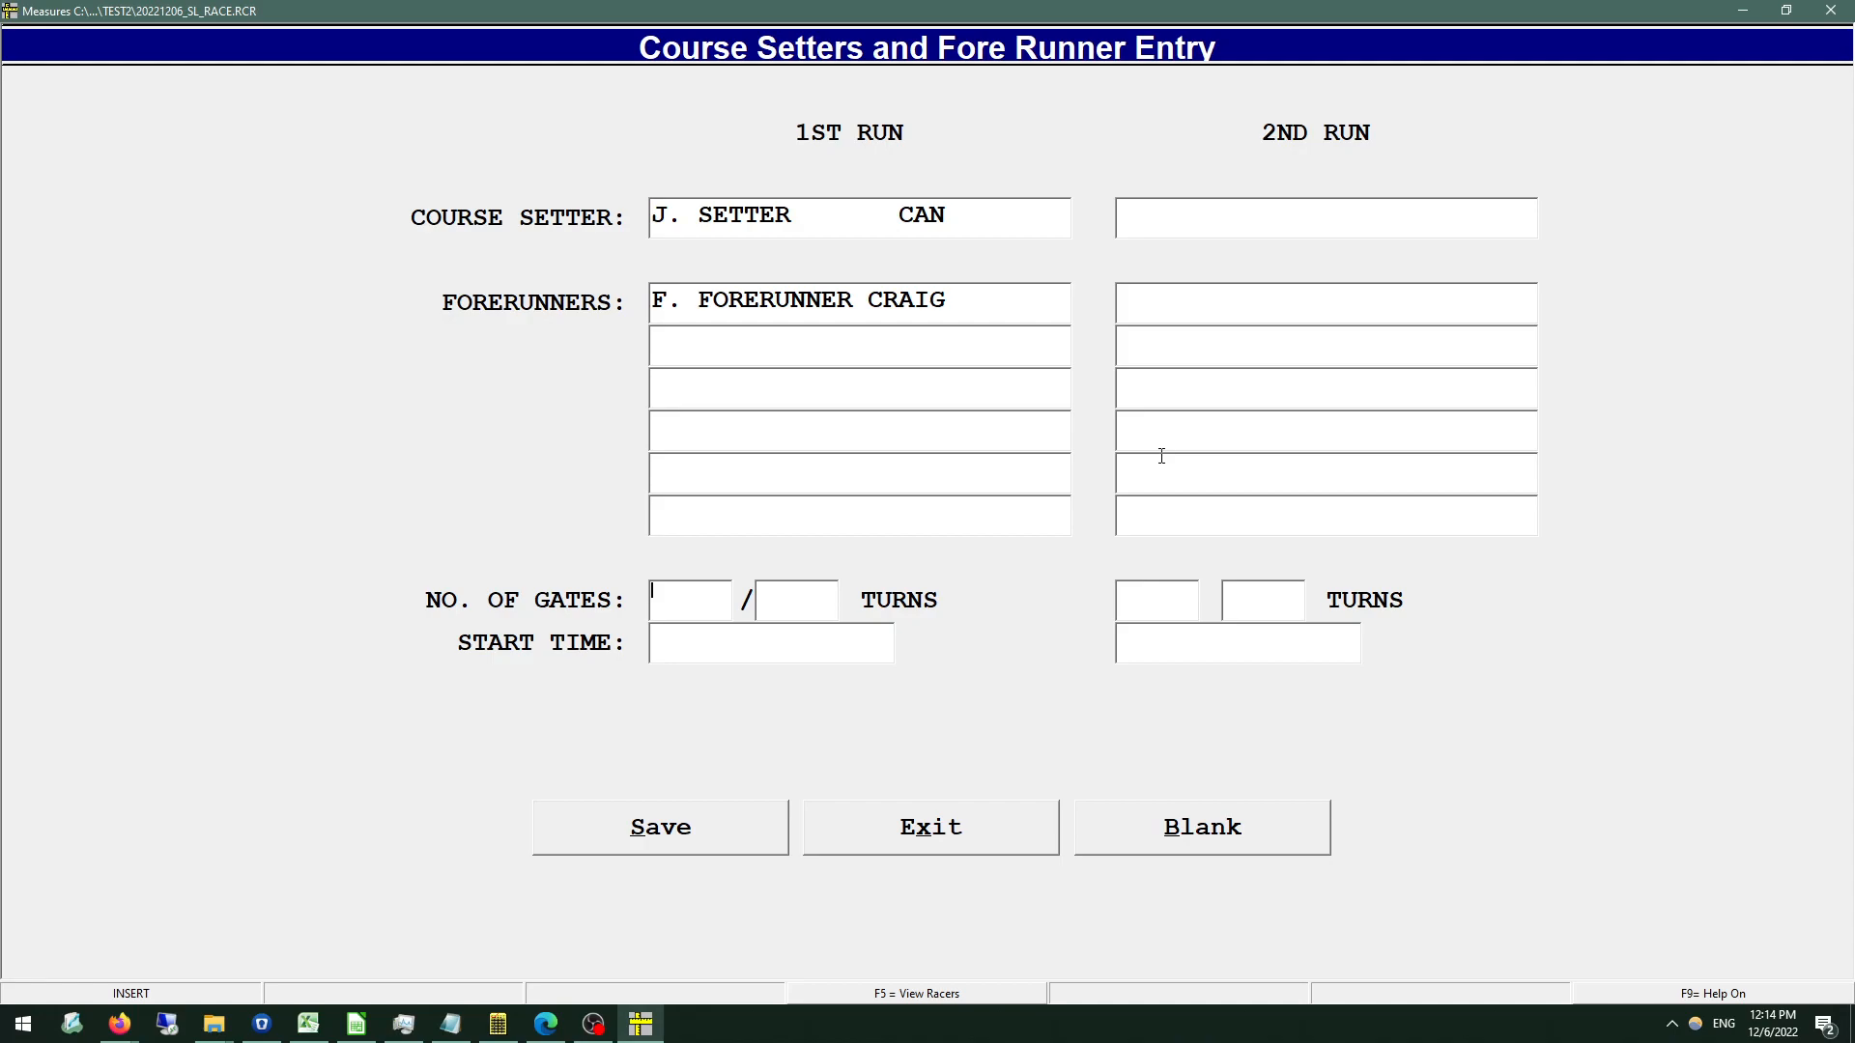
# Set the first run to 25 gates and 22 turns with a start time of 09.00.
pyautogui.write('251')
pyautogui.press('BackSpace')
pyautogui.press('BackSpace')
pyautogui.write('22')
pyautogui.press('Tab')
pyautogui.write('09.00')
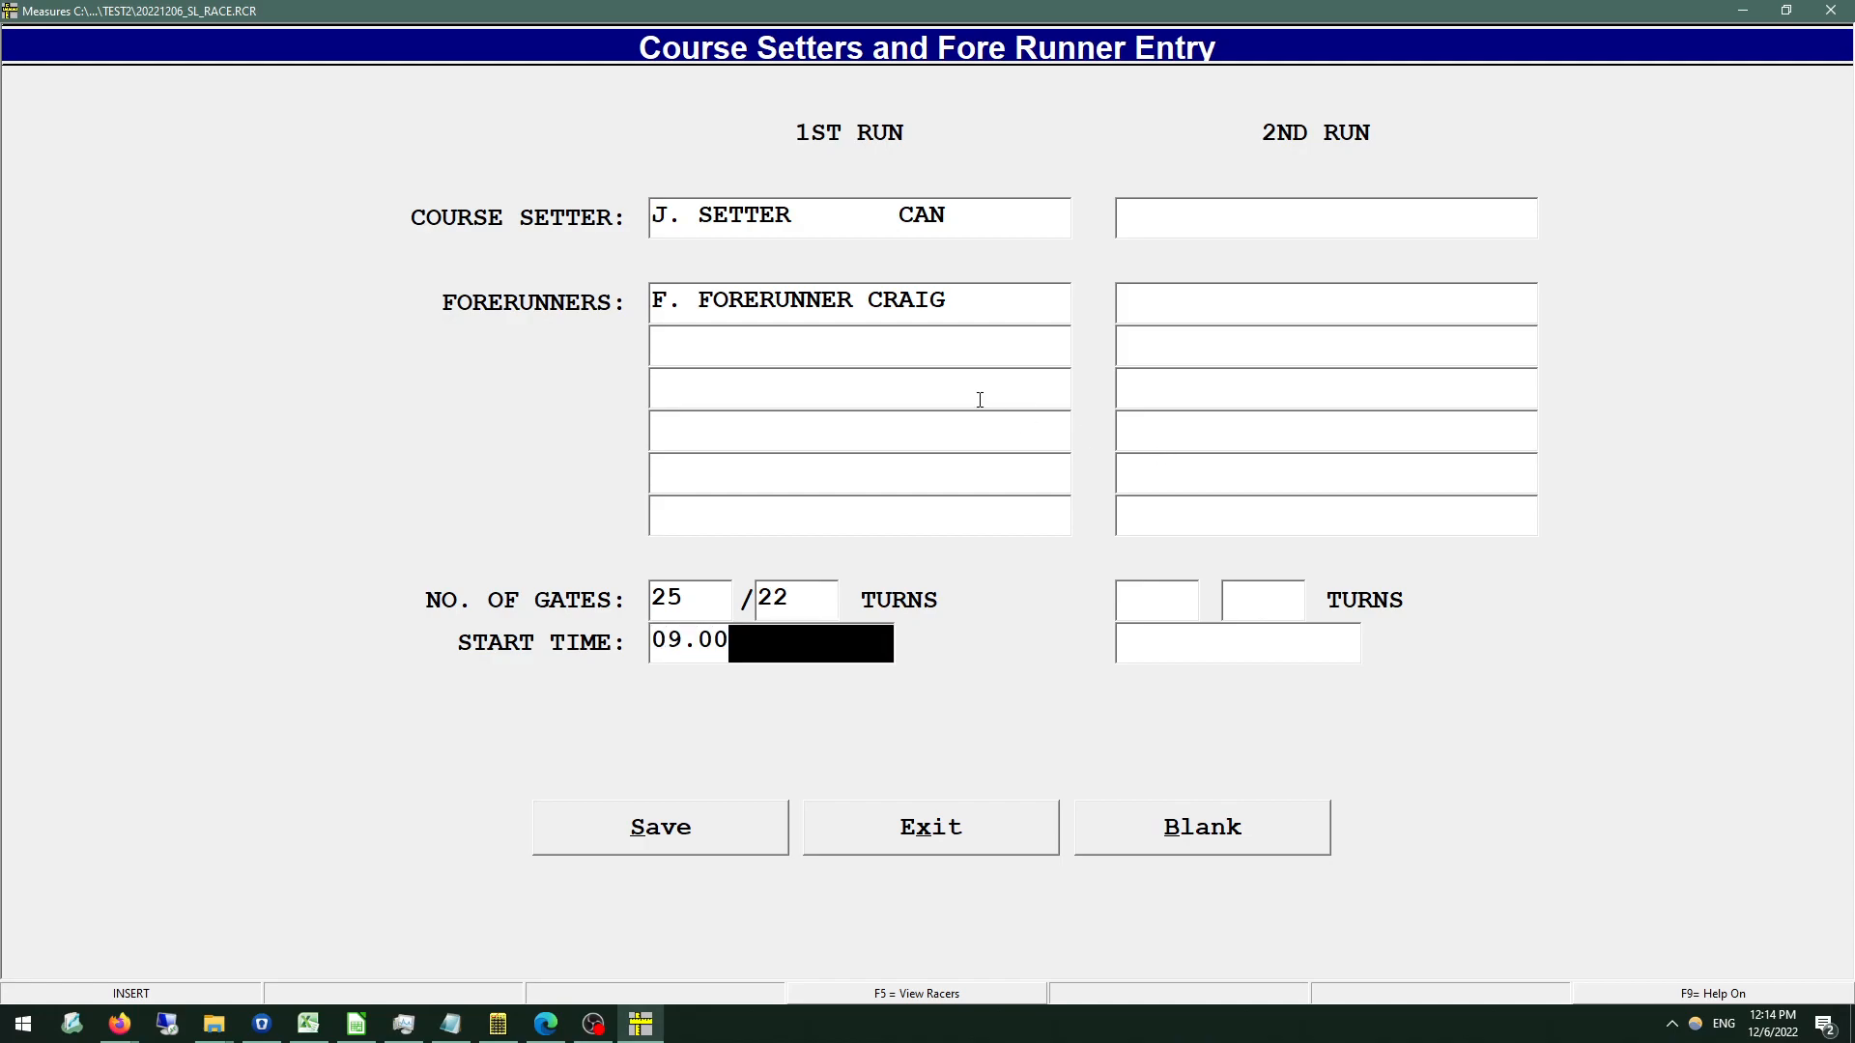
pyautogui.click(1192, 230)
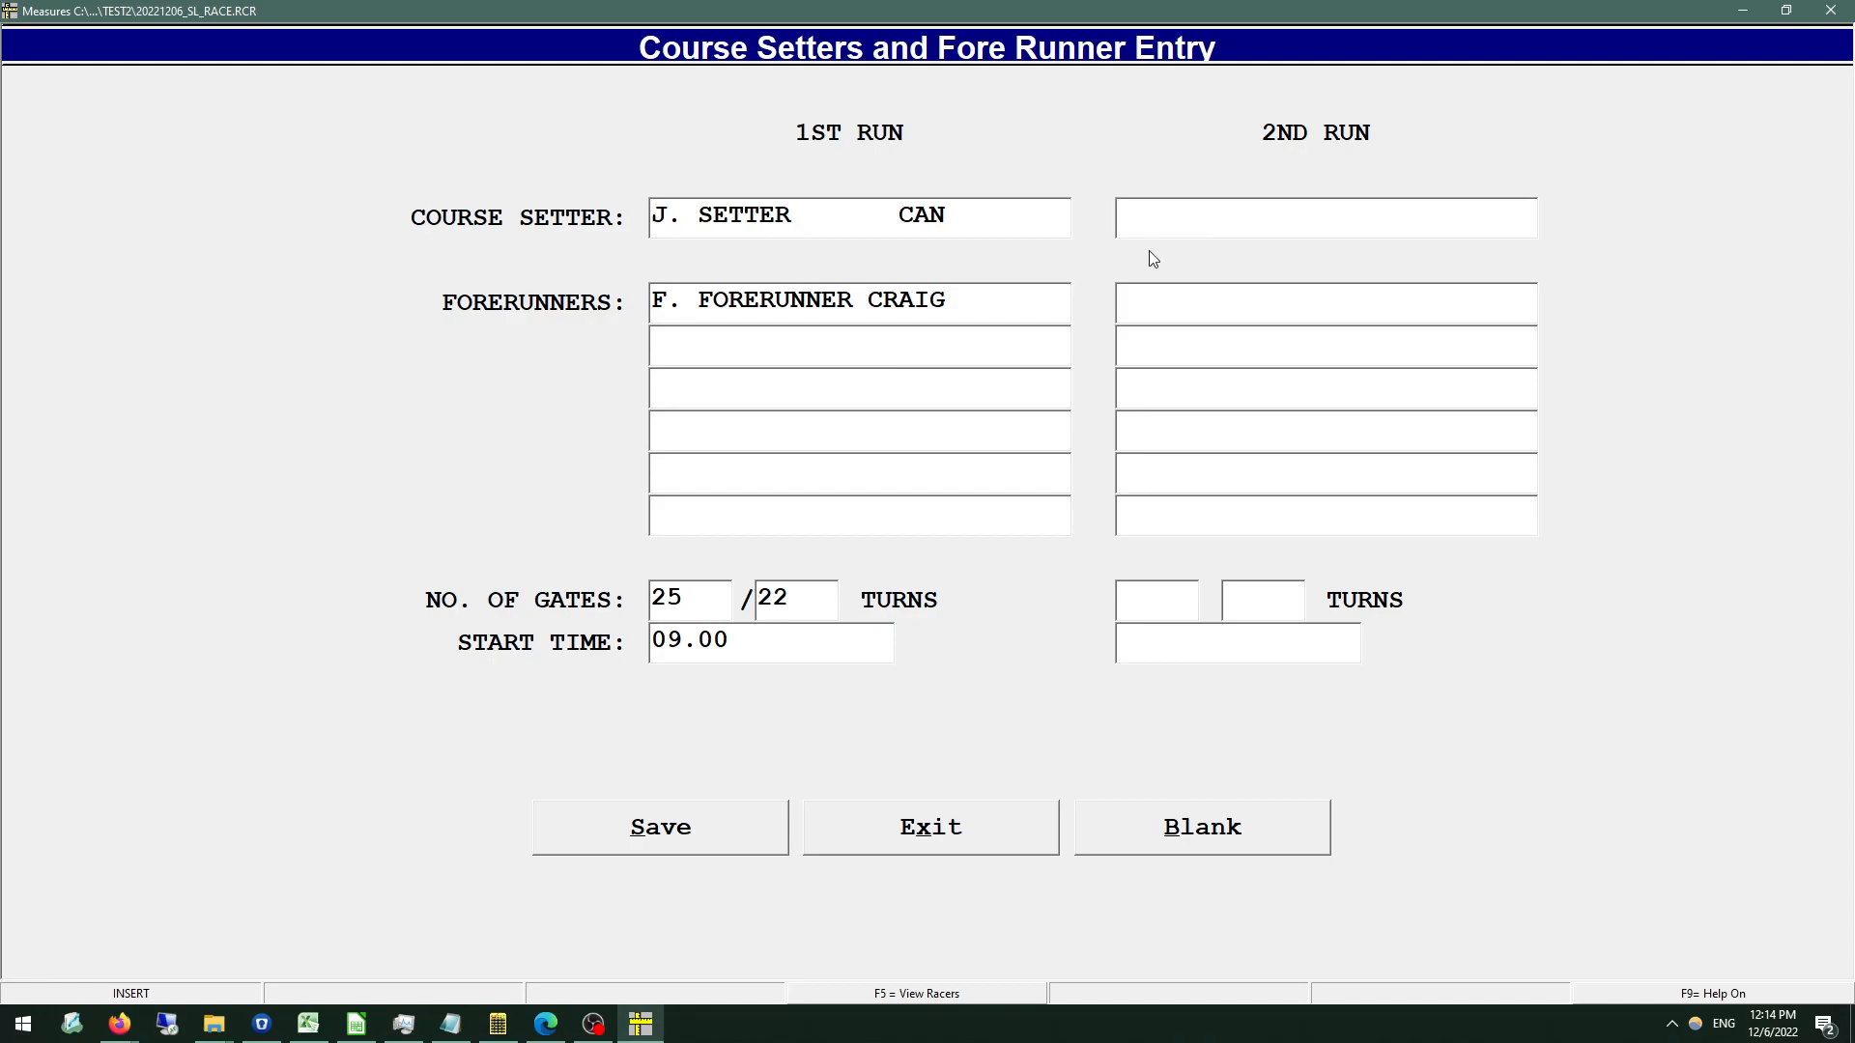
# Enter the second-run course setter's name with nation code CAN and the first forerunner's name with club CRAIG.
pyautogui.write('J. SETTER       CAN')
pyautogui.press('Return')
pyautogui.write('F')
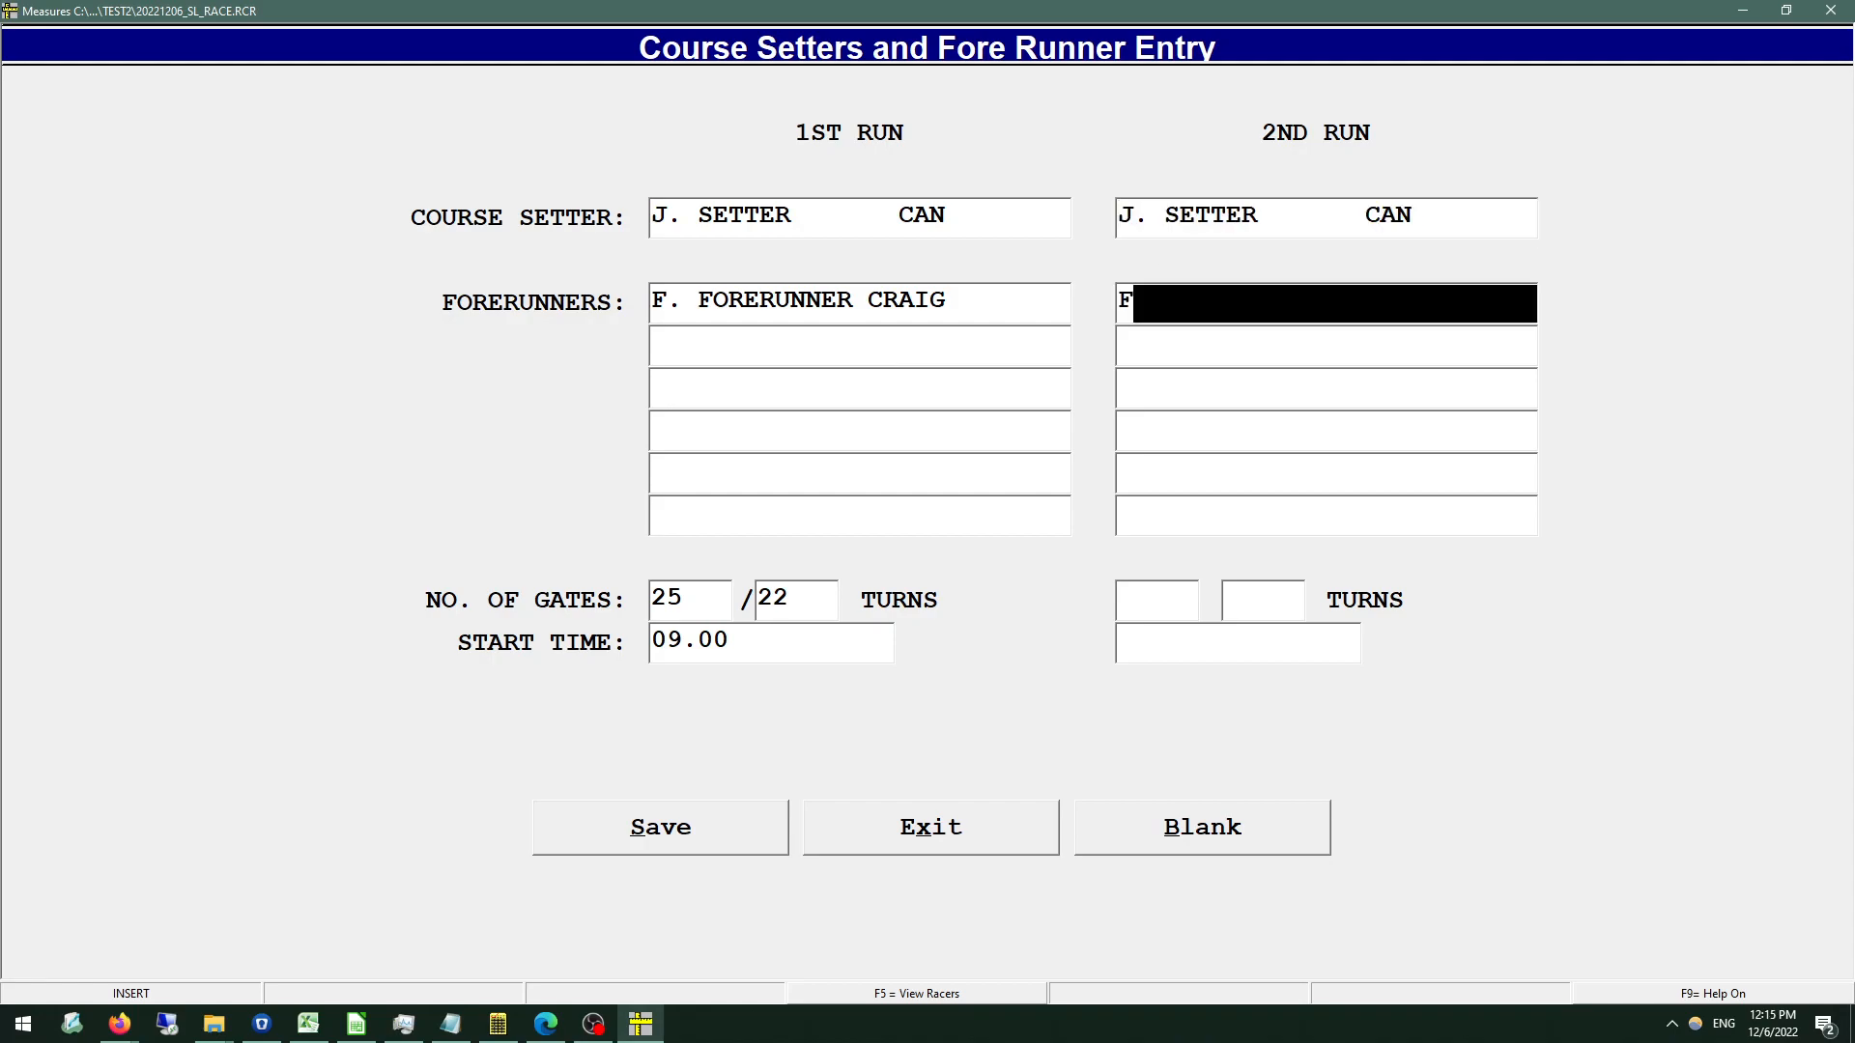
pyautogui.write('. FORERUNNER CRAIG')
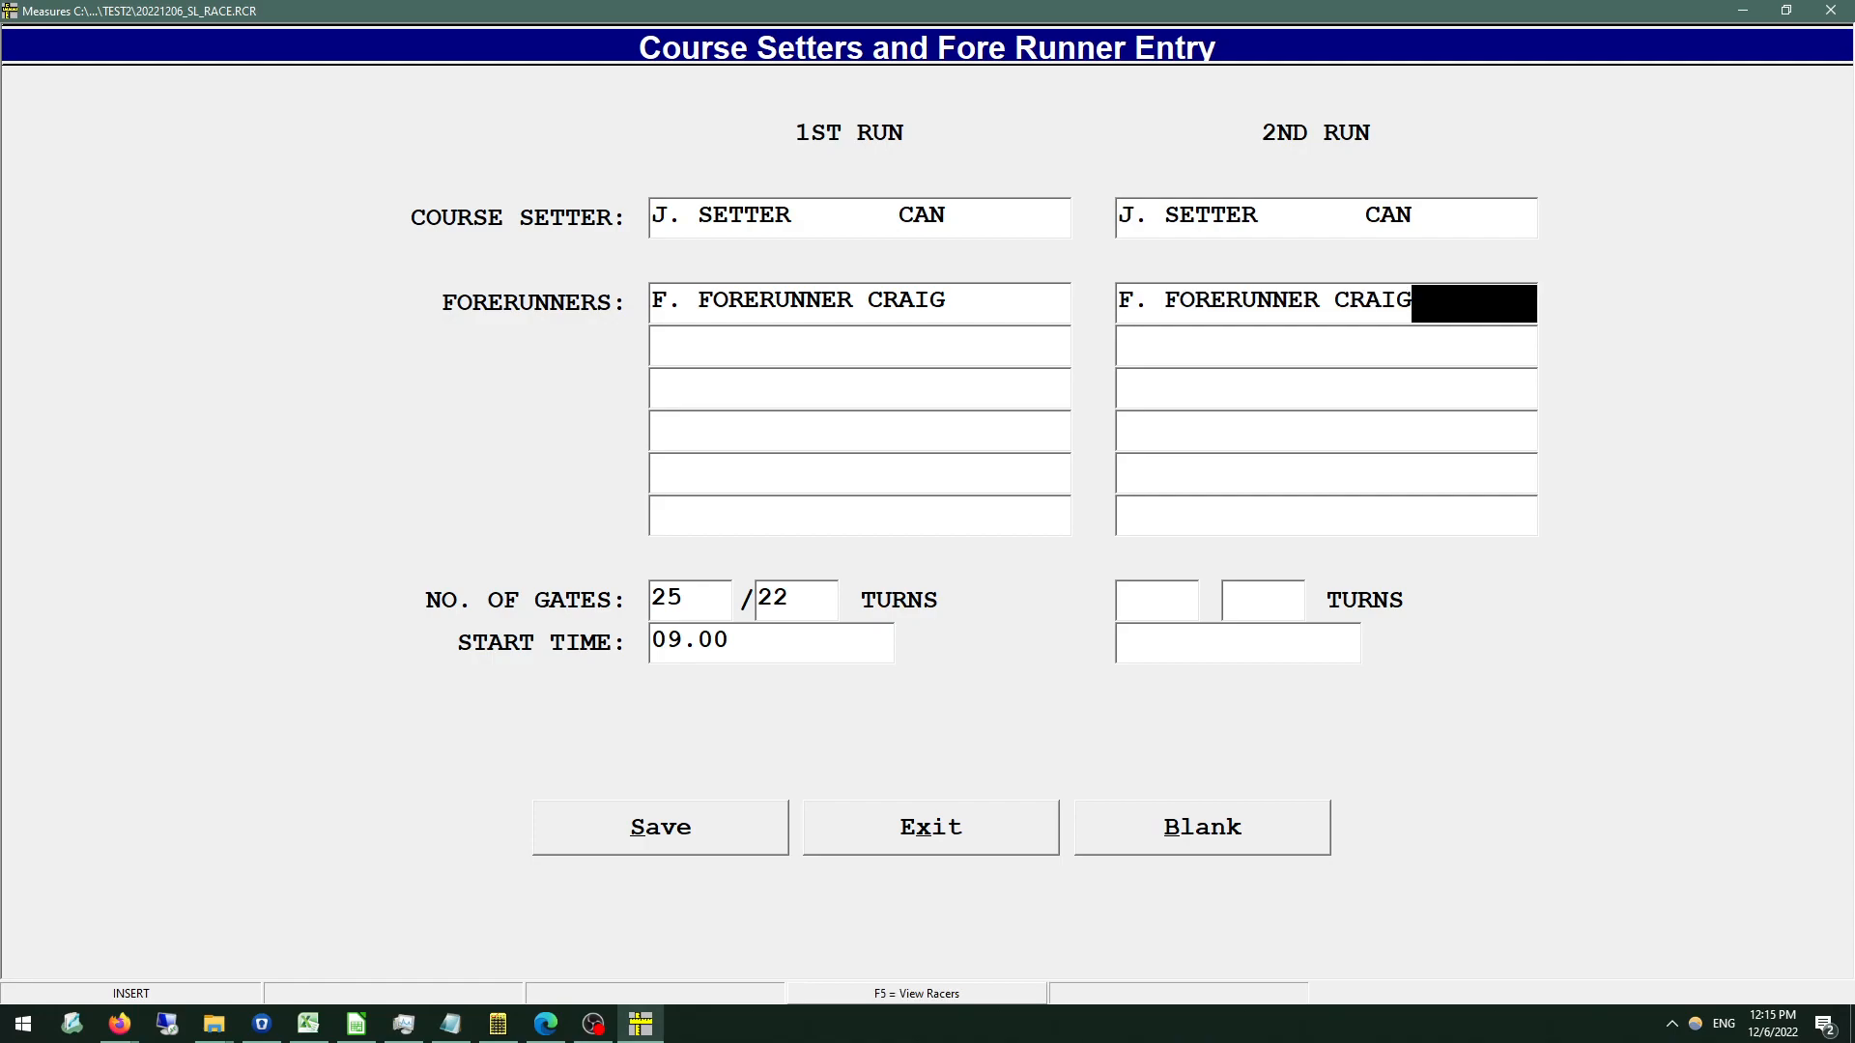
pyautogui.press('Return')
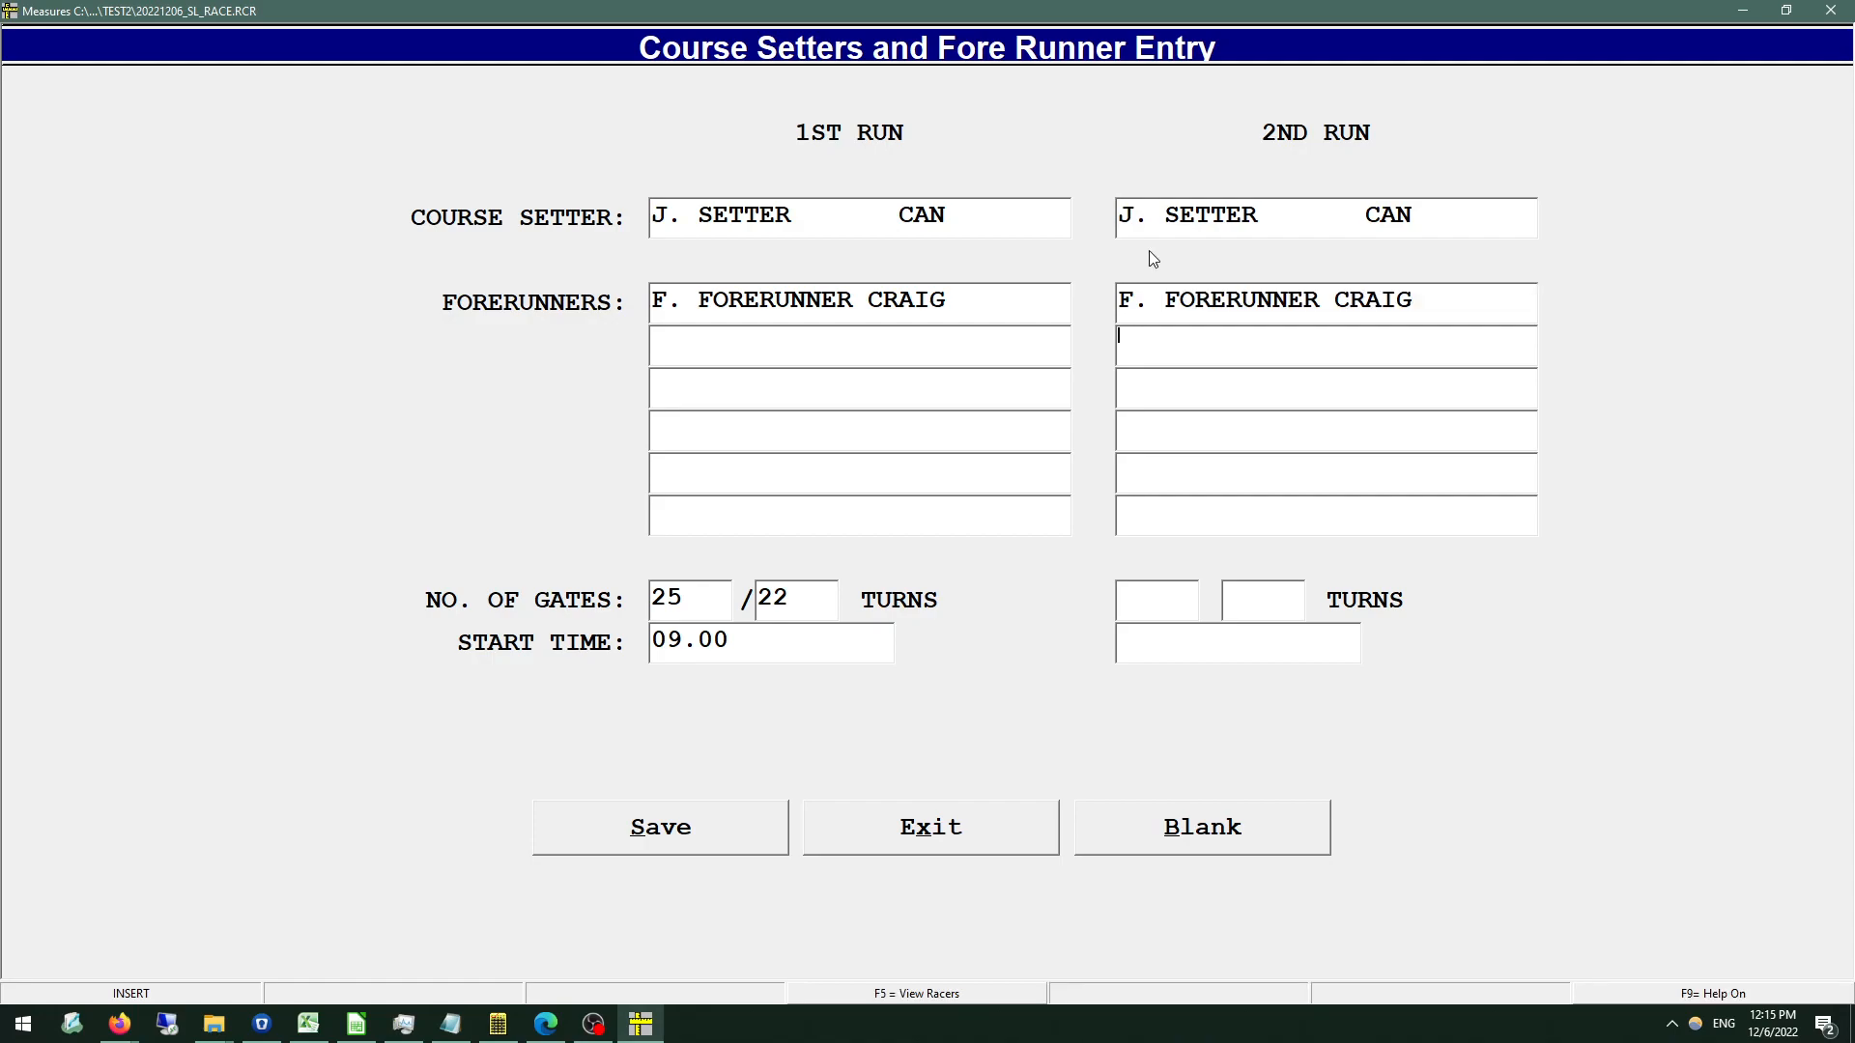
# Set the second run to 25 gates and 22 turns with a start time of 13.00, and save the entry.
pyautogui.click(1152, 584)
pyautogui.write('2522')
pyautogui.write('13.00')
pyautogui.click(663, 821)
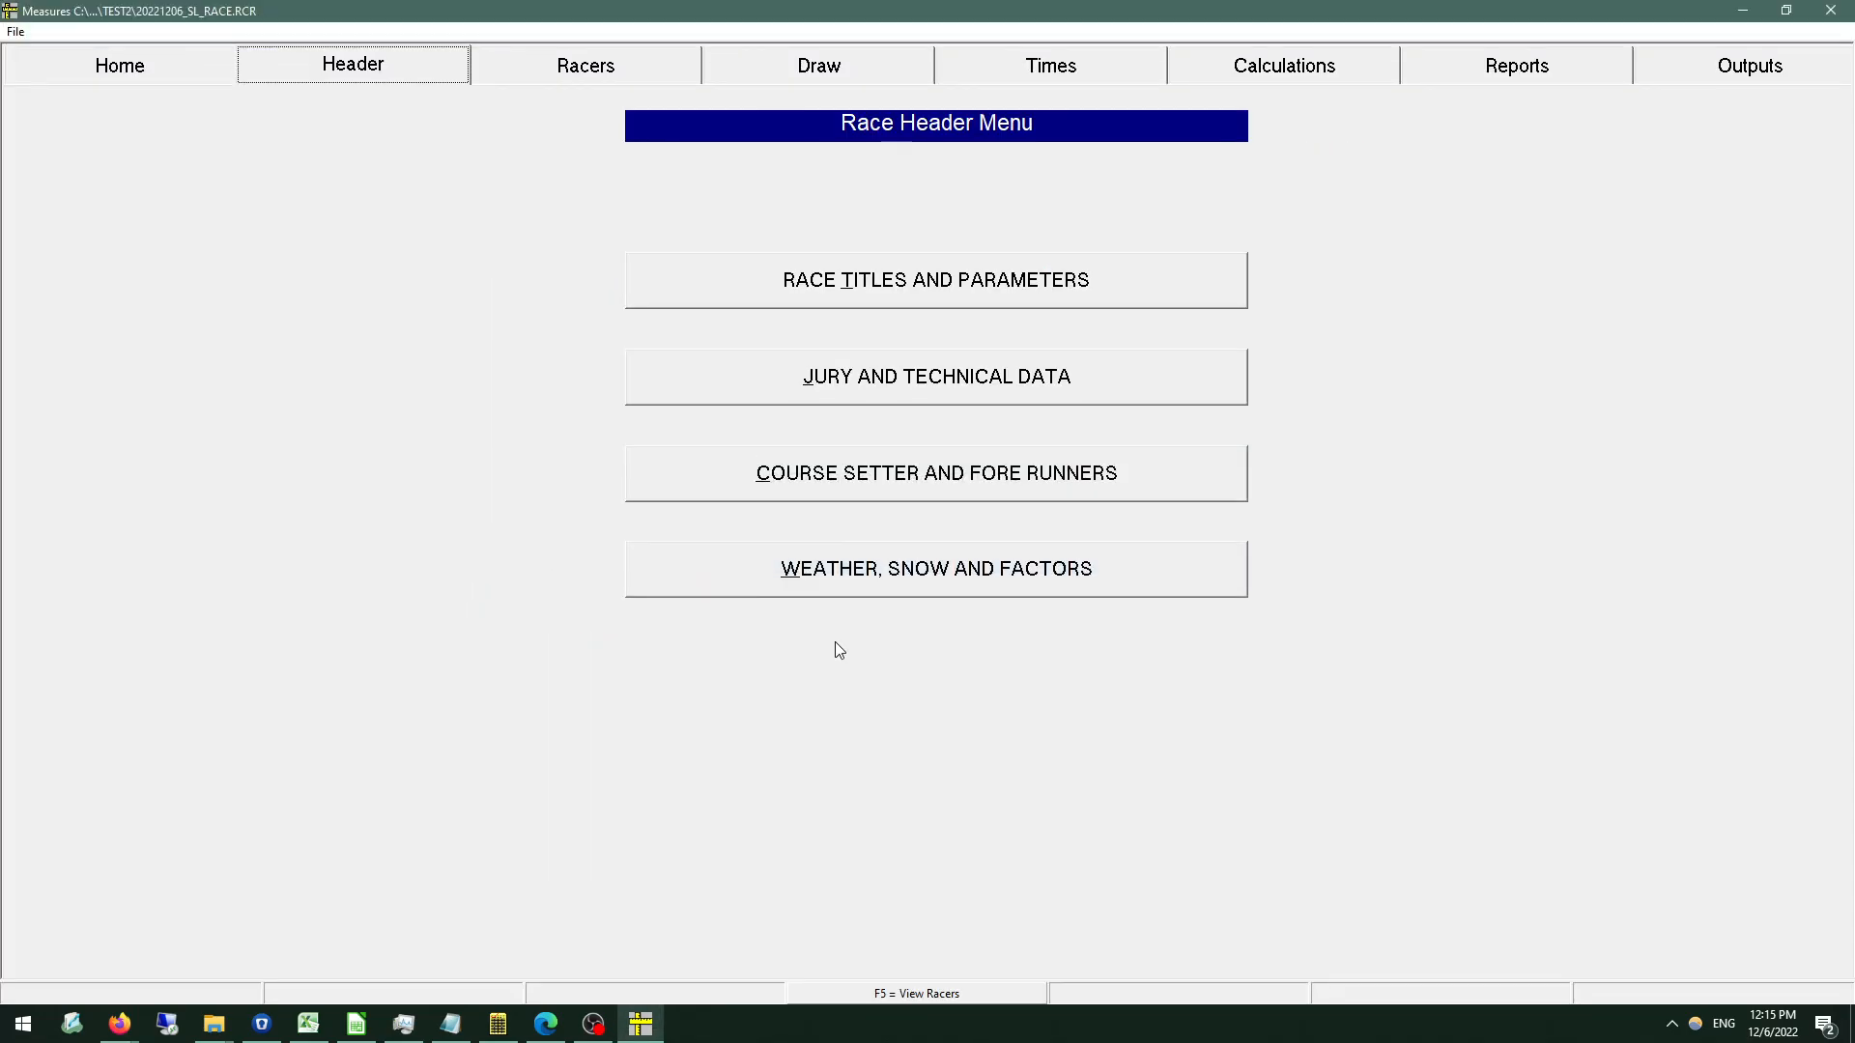
# Open the weather, snow and factor entry and set the weather conditions to SUNNY and the snow conditions to HARD PACKED.
pyautogui.click(867, 589)
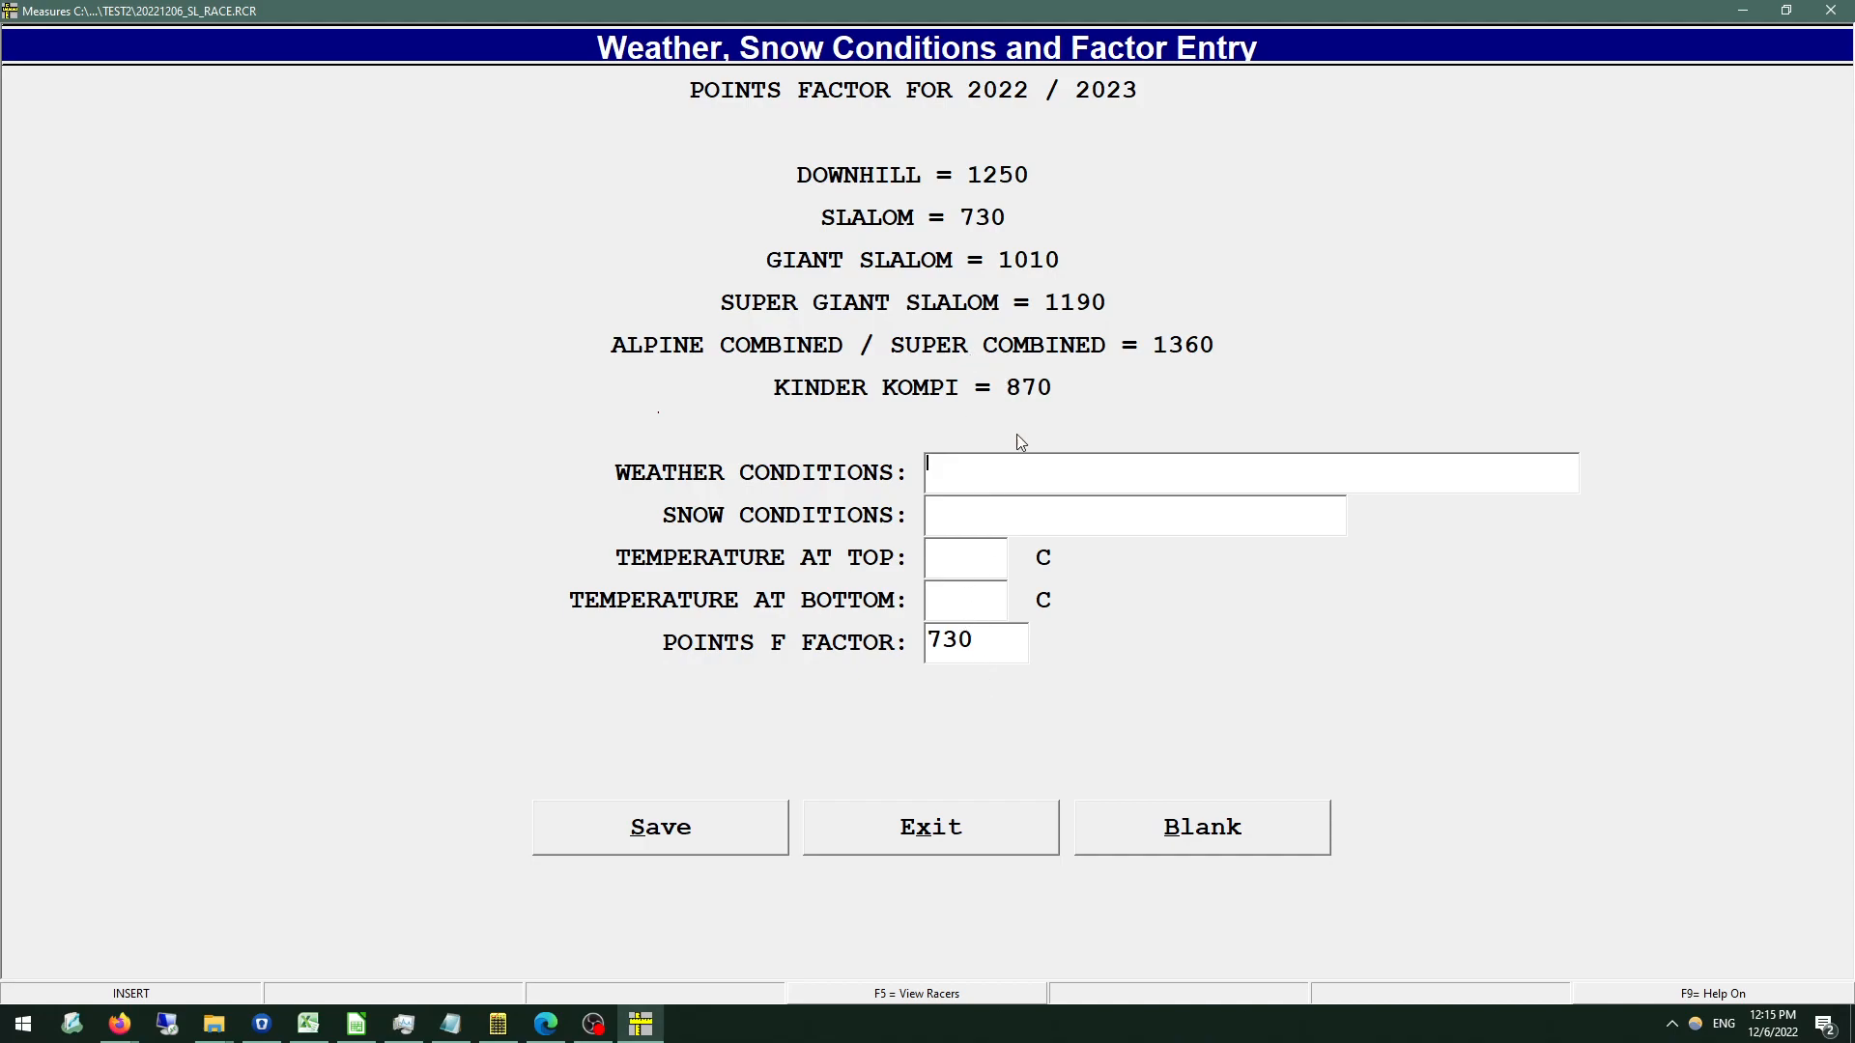
pyautogui.click(995, 607)
pyautogui.click(977, 648)
pyautogui.click(954, 467)
pyautogui.write('SNOW')
pyautogui.press('BackSpace')
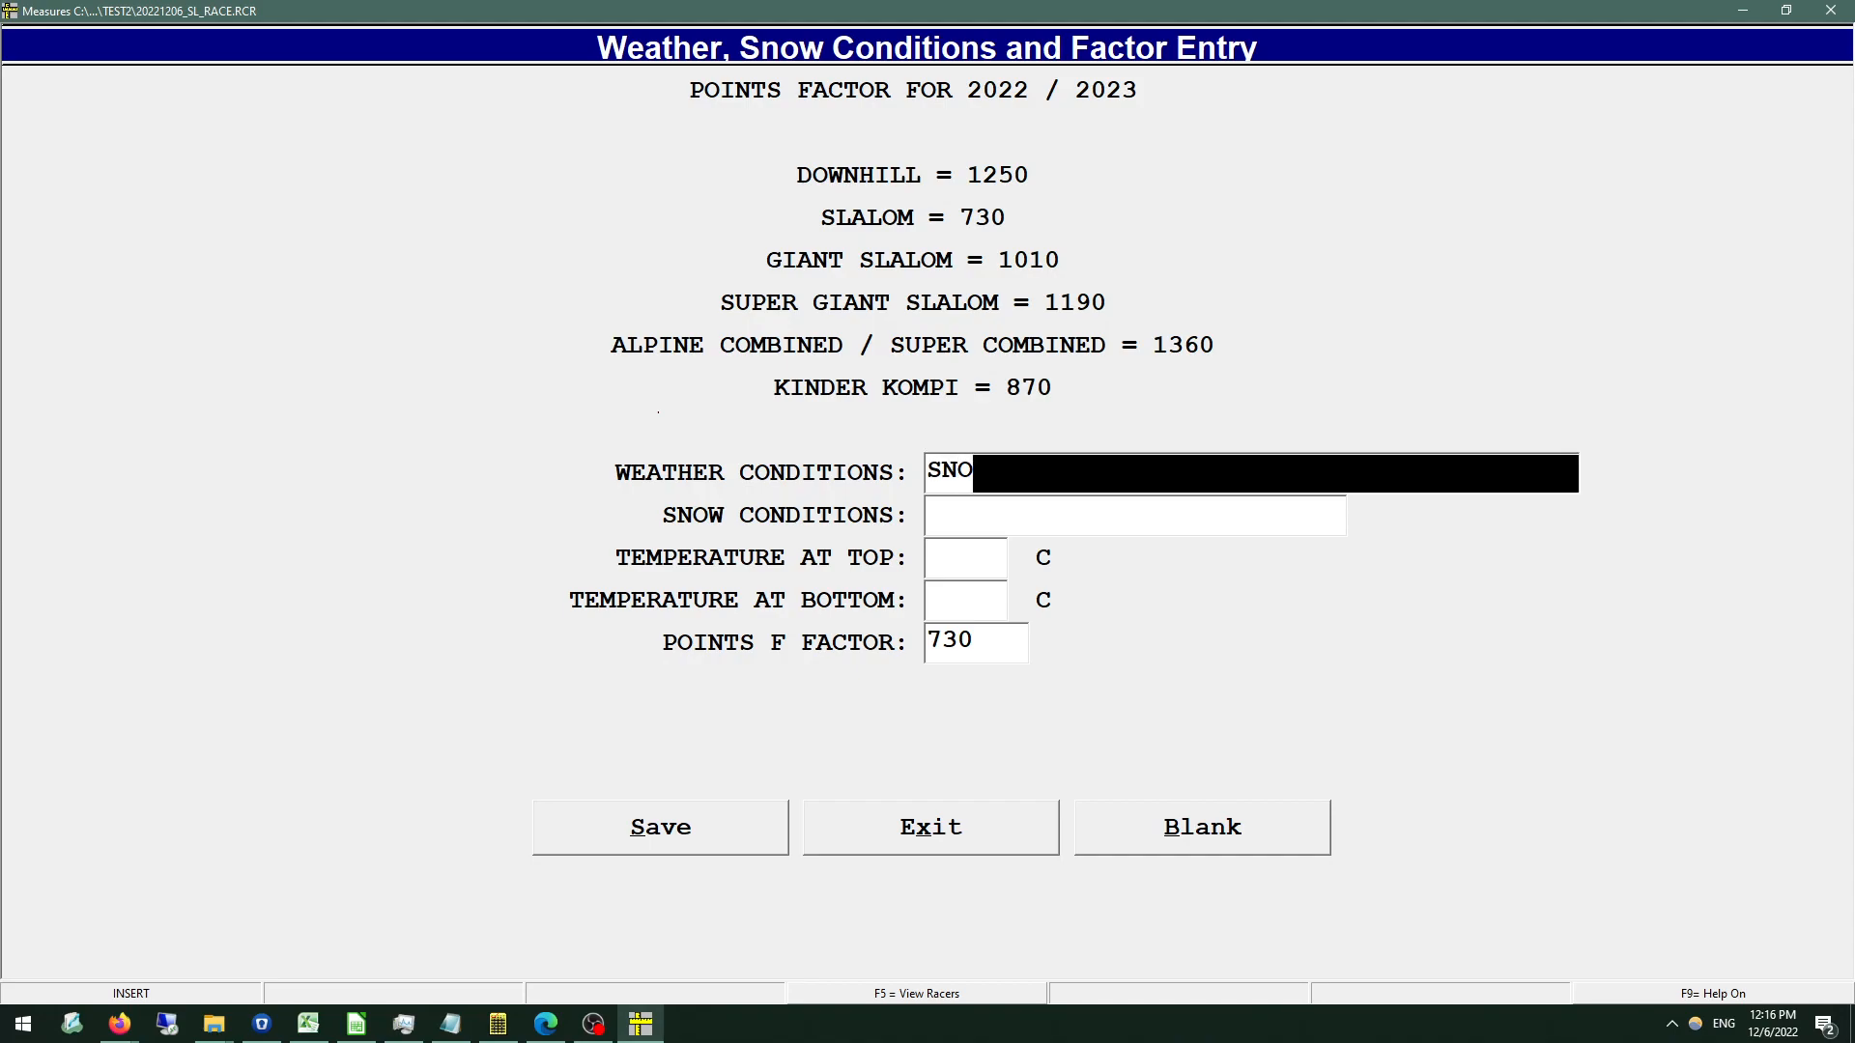
pyautogui.press('BackSpace')
pyautogui.press('BackSpace')
pyautogui.press('BackSpace')
pyautogui.write('SUNNY')
pyautogui.press('Return')
pyautogui.write('HARD ')
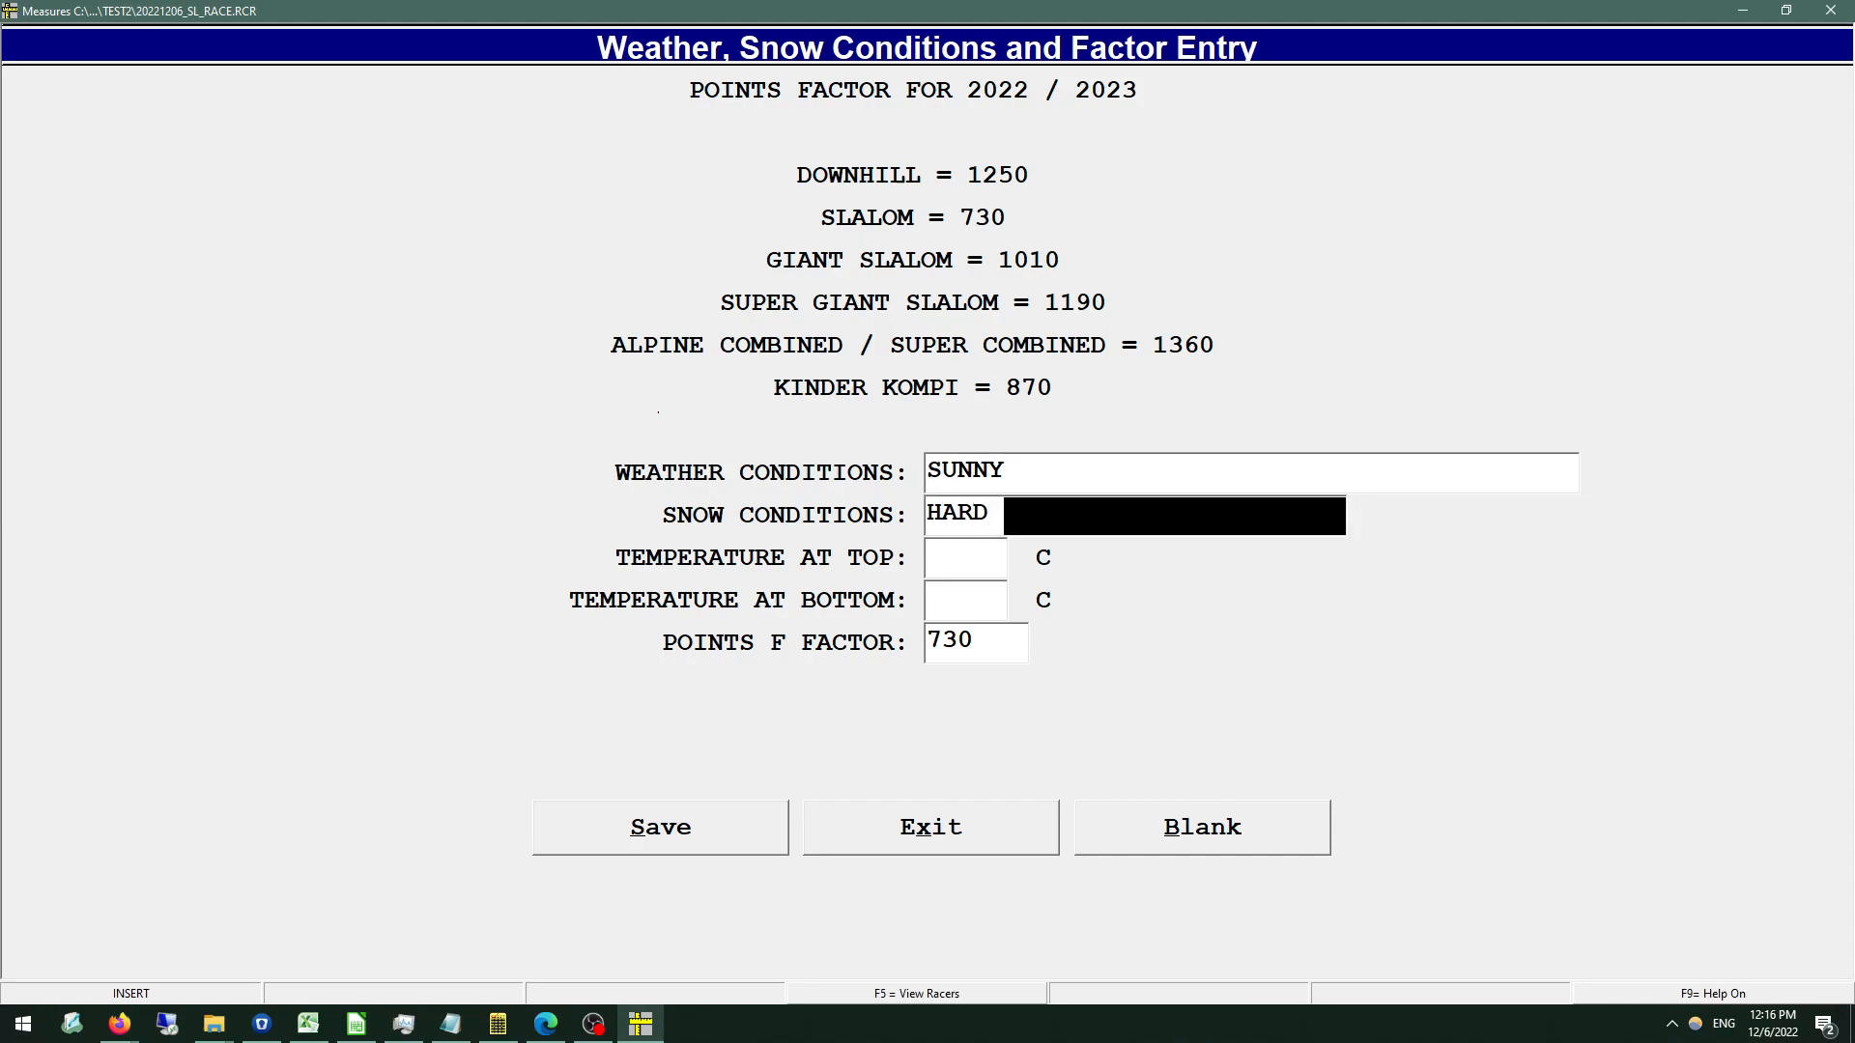
pyautogui.write('PACKED')
pyautogui.press('Return')
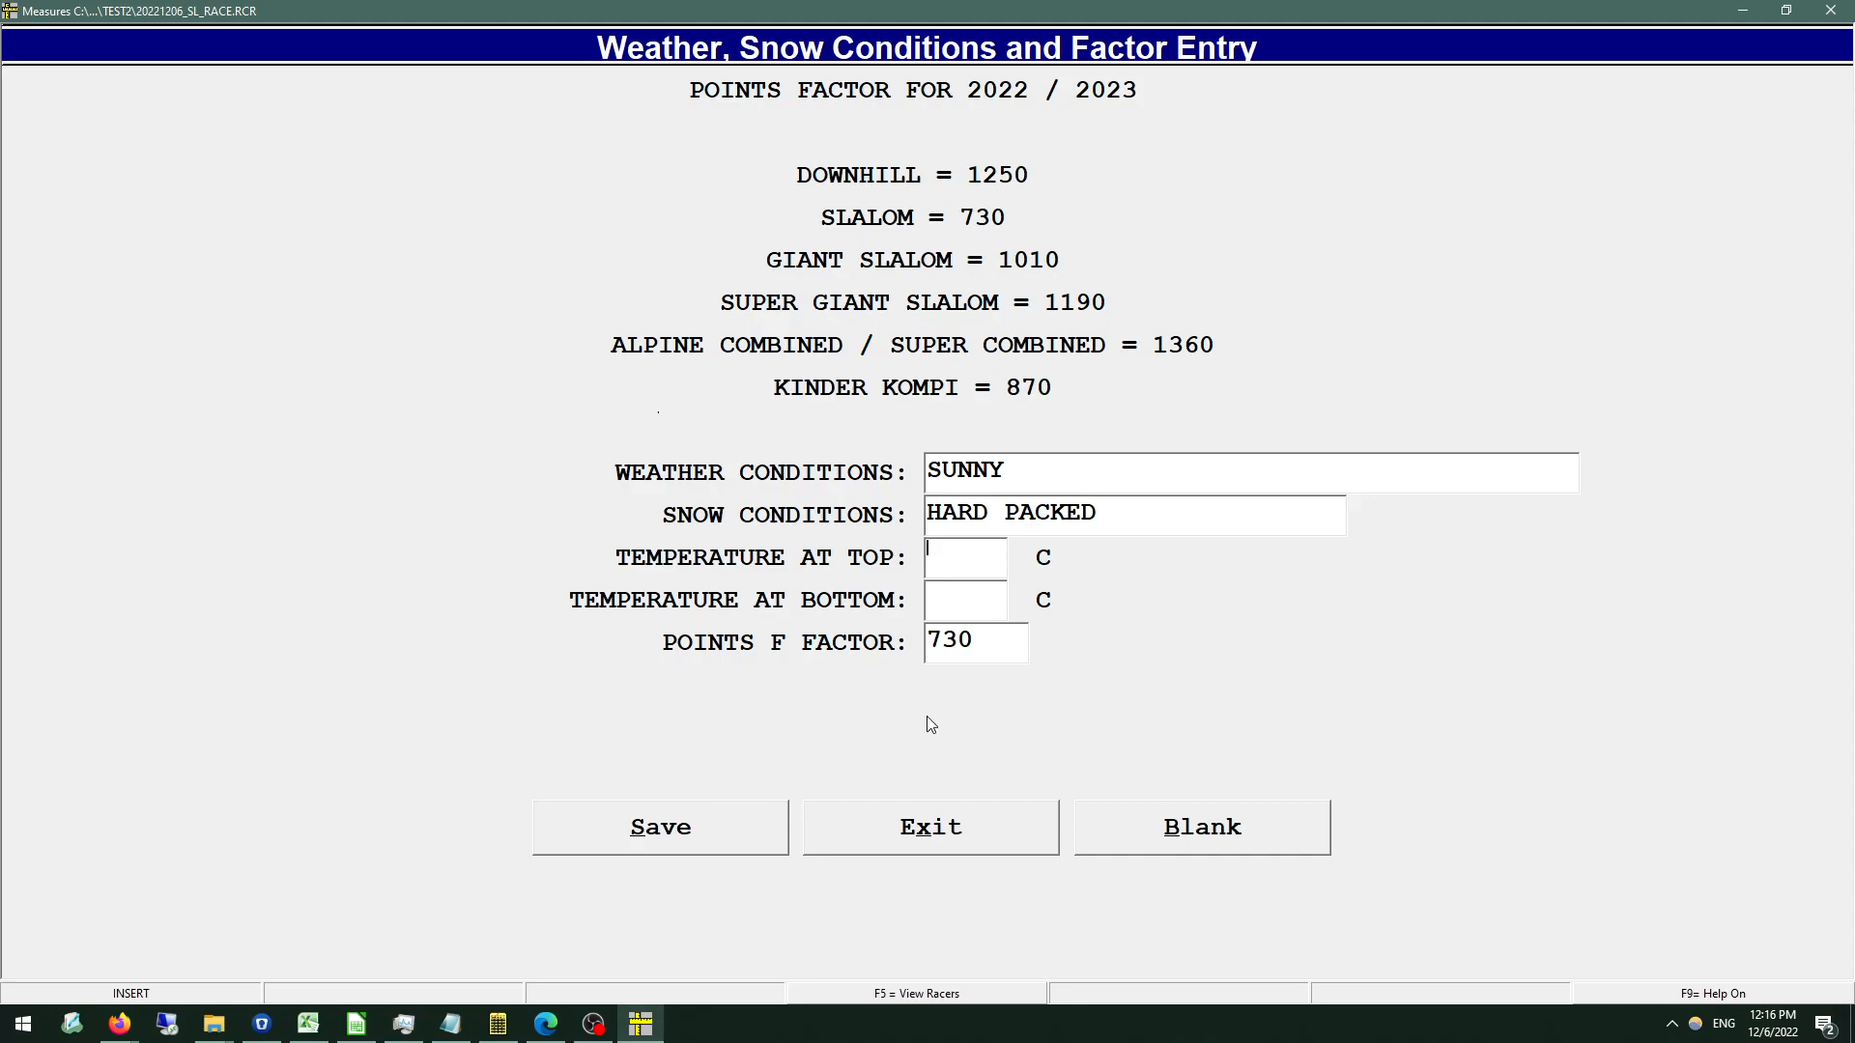
# Set the temperature to -25 C at the top and -22 C at the bottom, and save the entry.
pyautogui.write('25')
pyautogui.press('Return')
pyautogui.write('22')
pyautogui.press('Return')
pyautogui.write('-')
pyautogui.press('Return')
pyautogui.write('-')
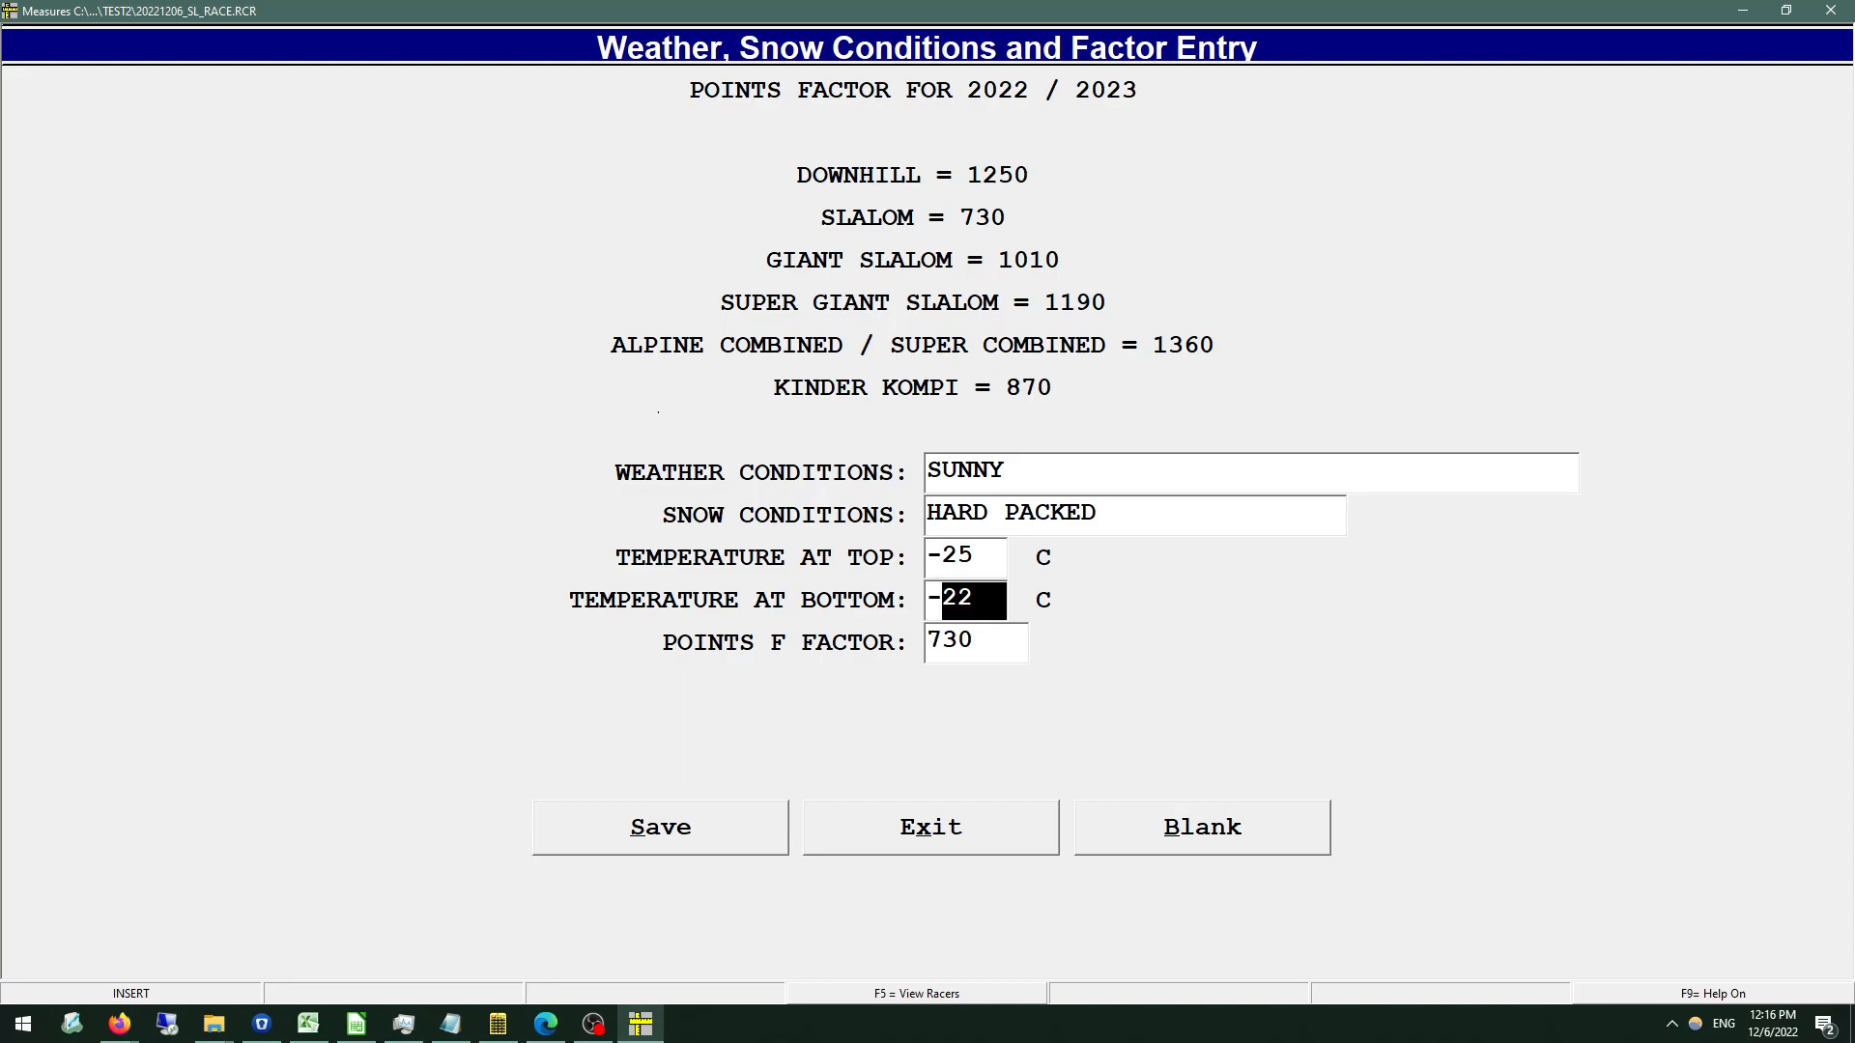
pyautogui.click(692, 831)
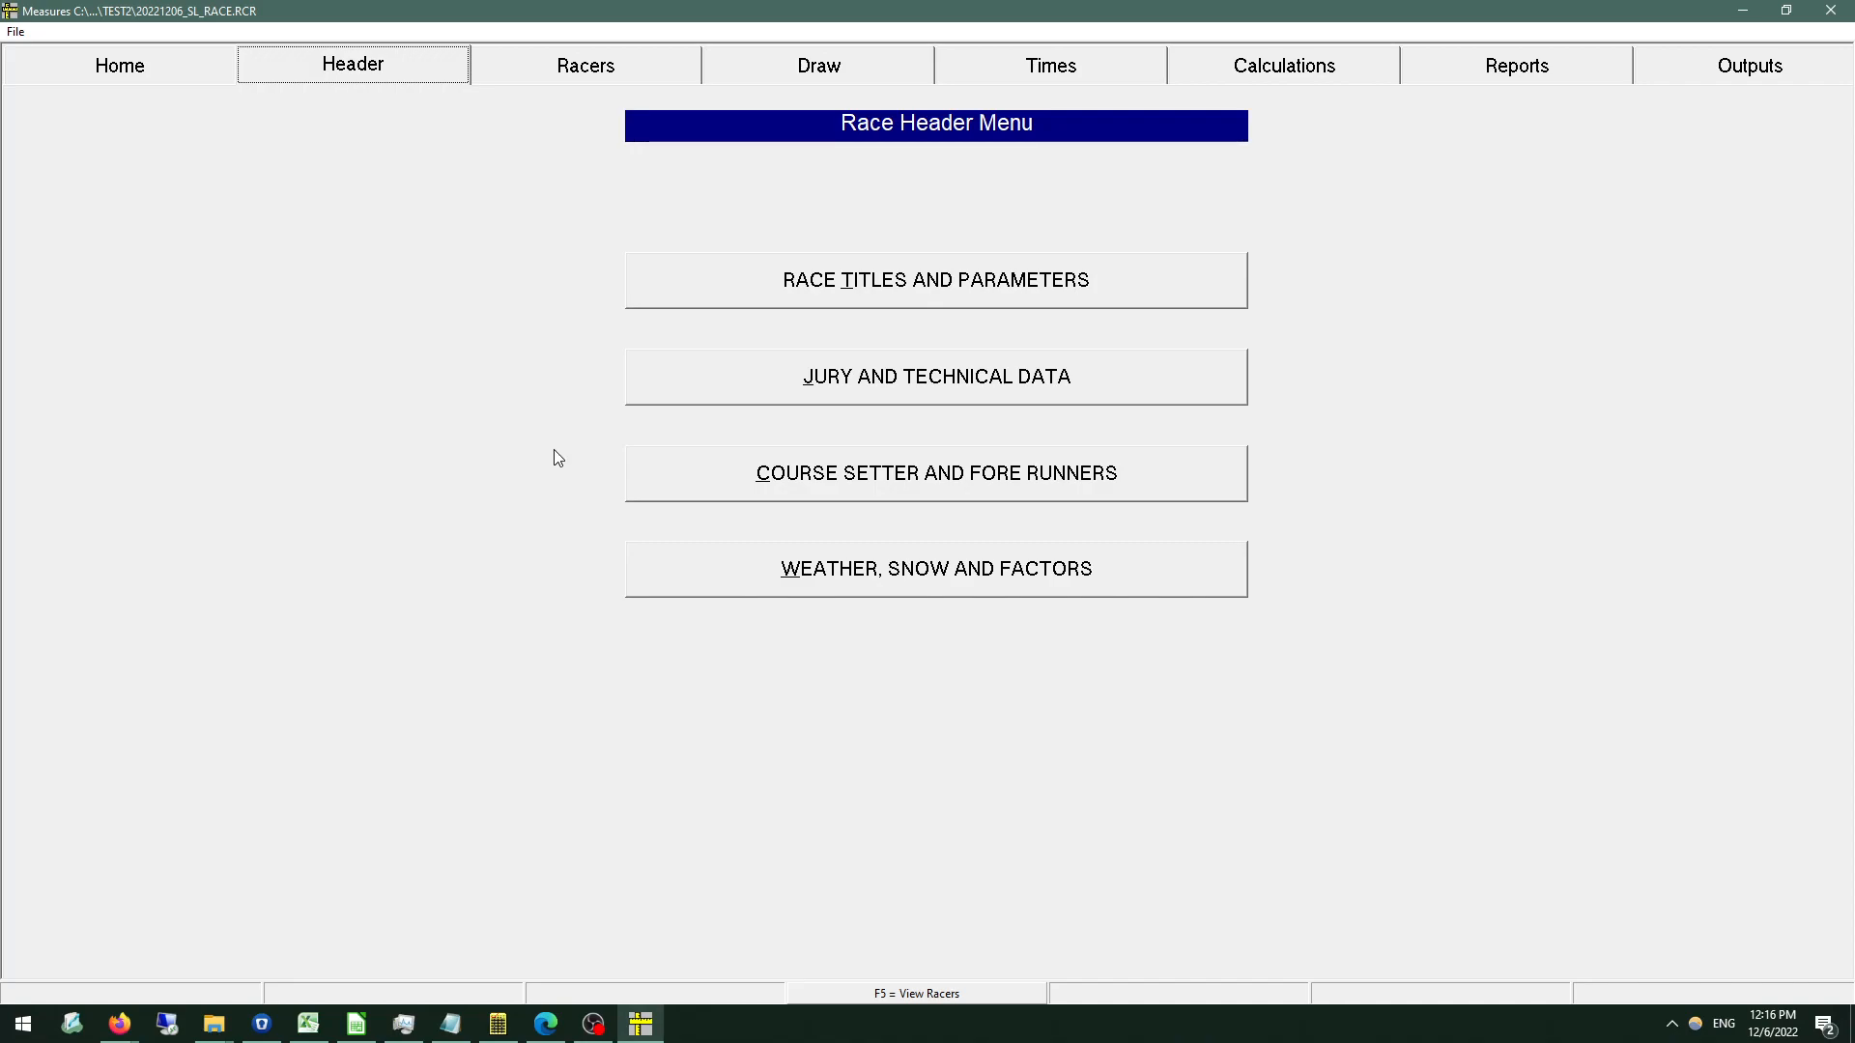
# Start adding racers to the race, switch to Firefox to view the point lists on alpinepoints.ca, and return to Measures.
pyautogui.click(515, 76)
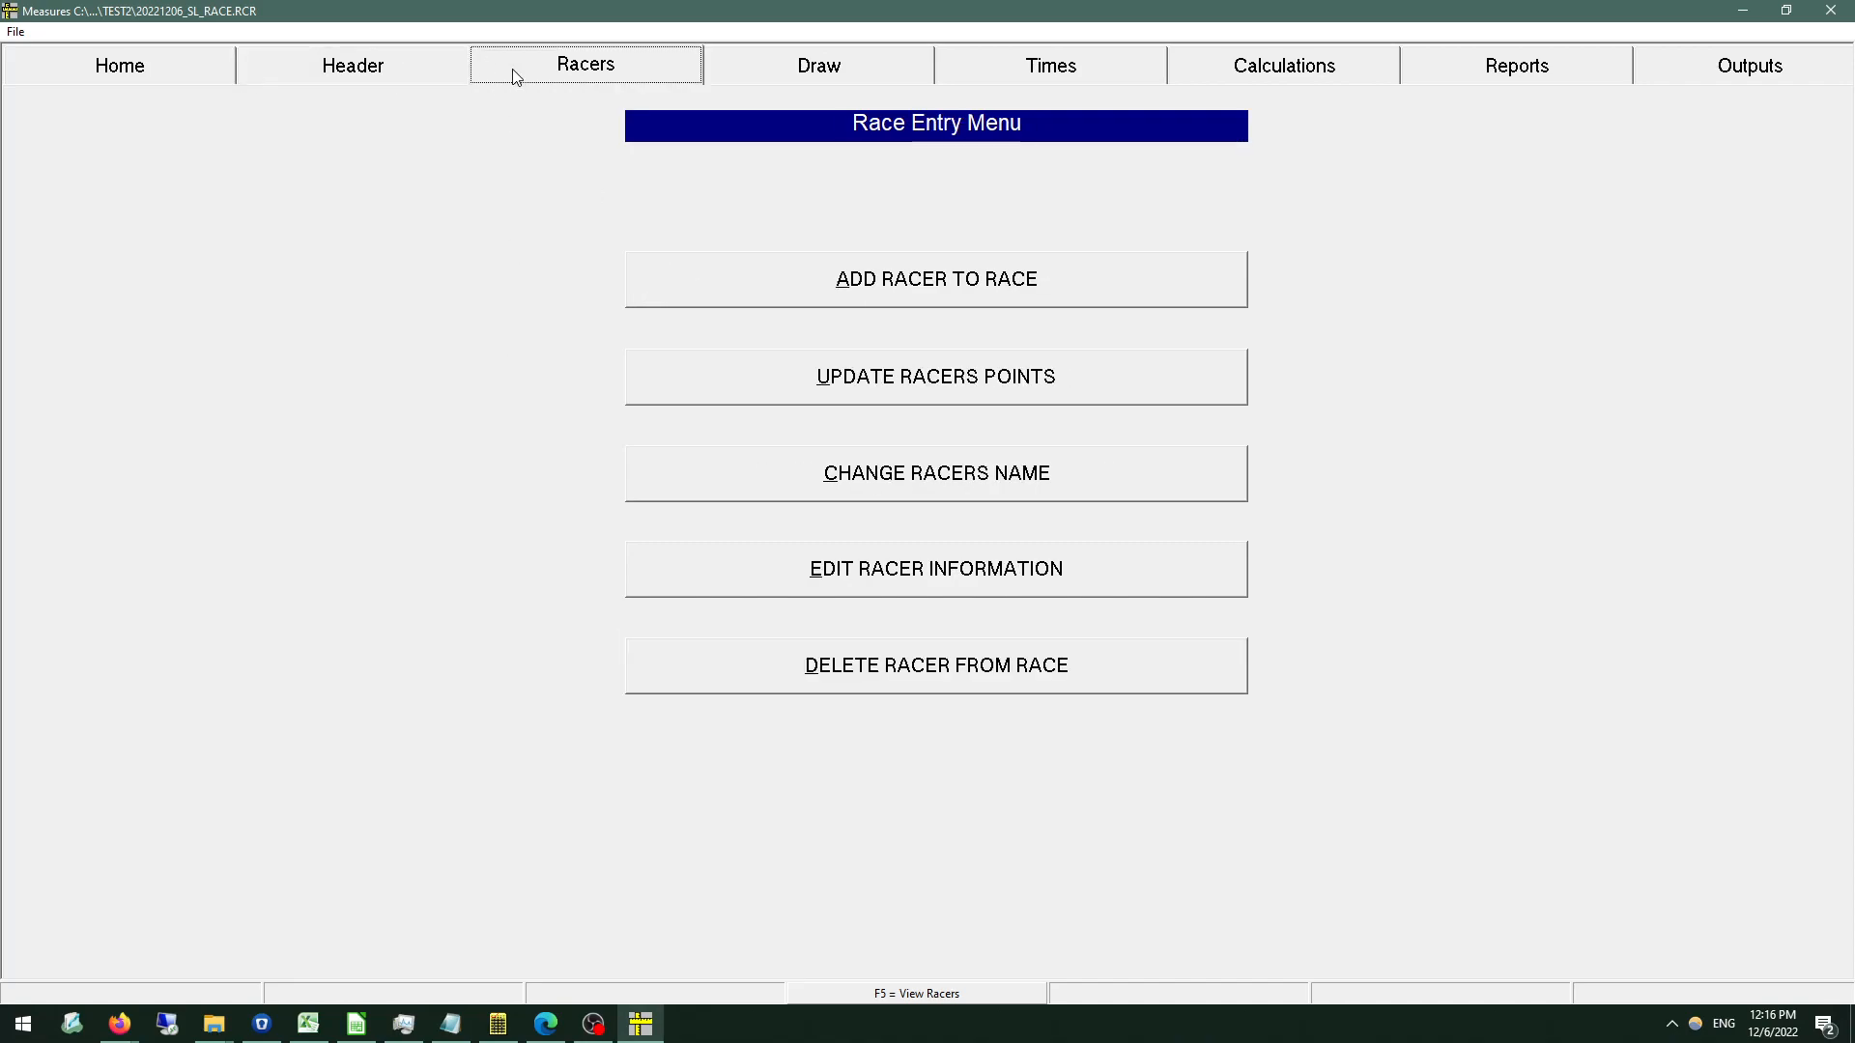
pyautogui.click(833, 281)
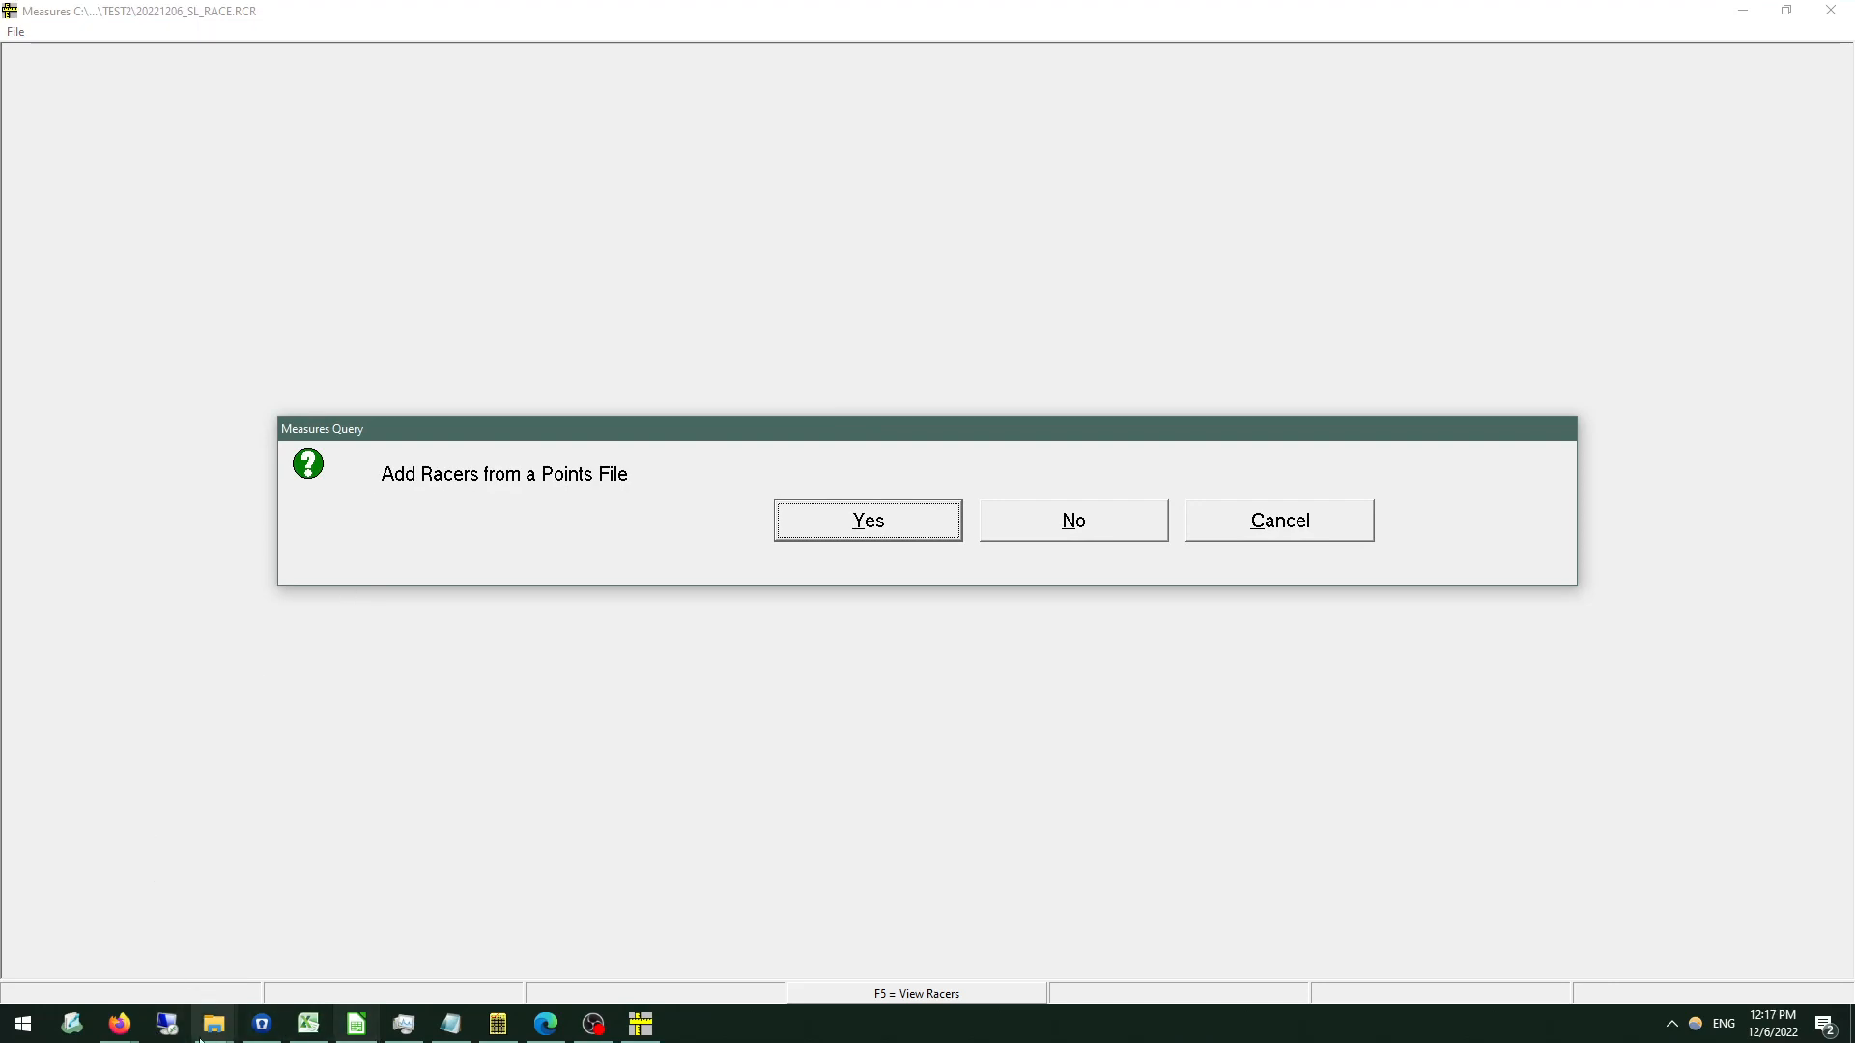
pyautogui.click(126, 1029)
pyautogui.click(104, 932)
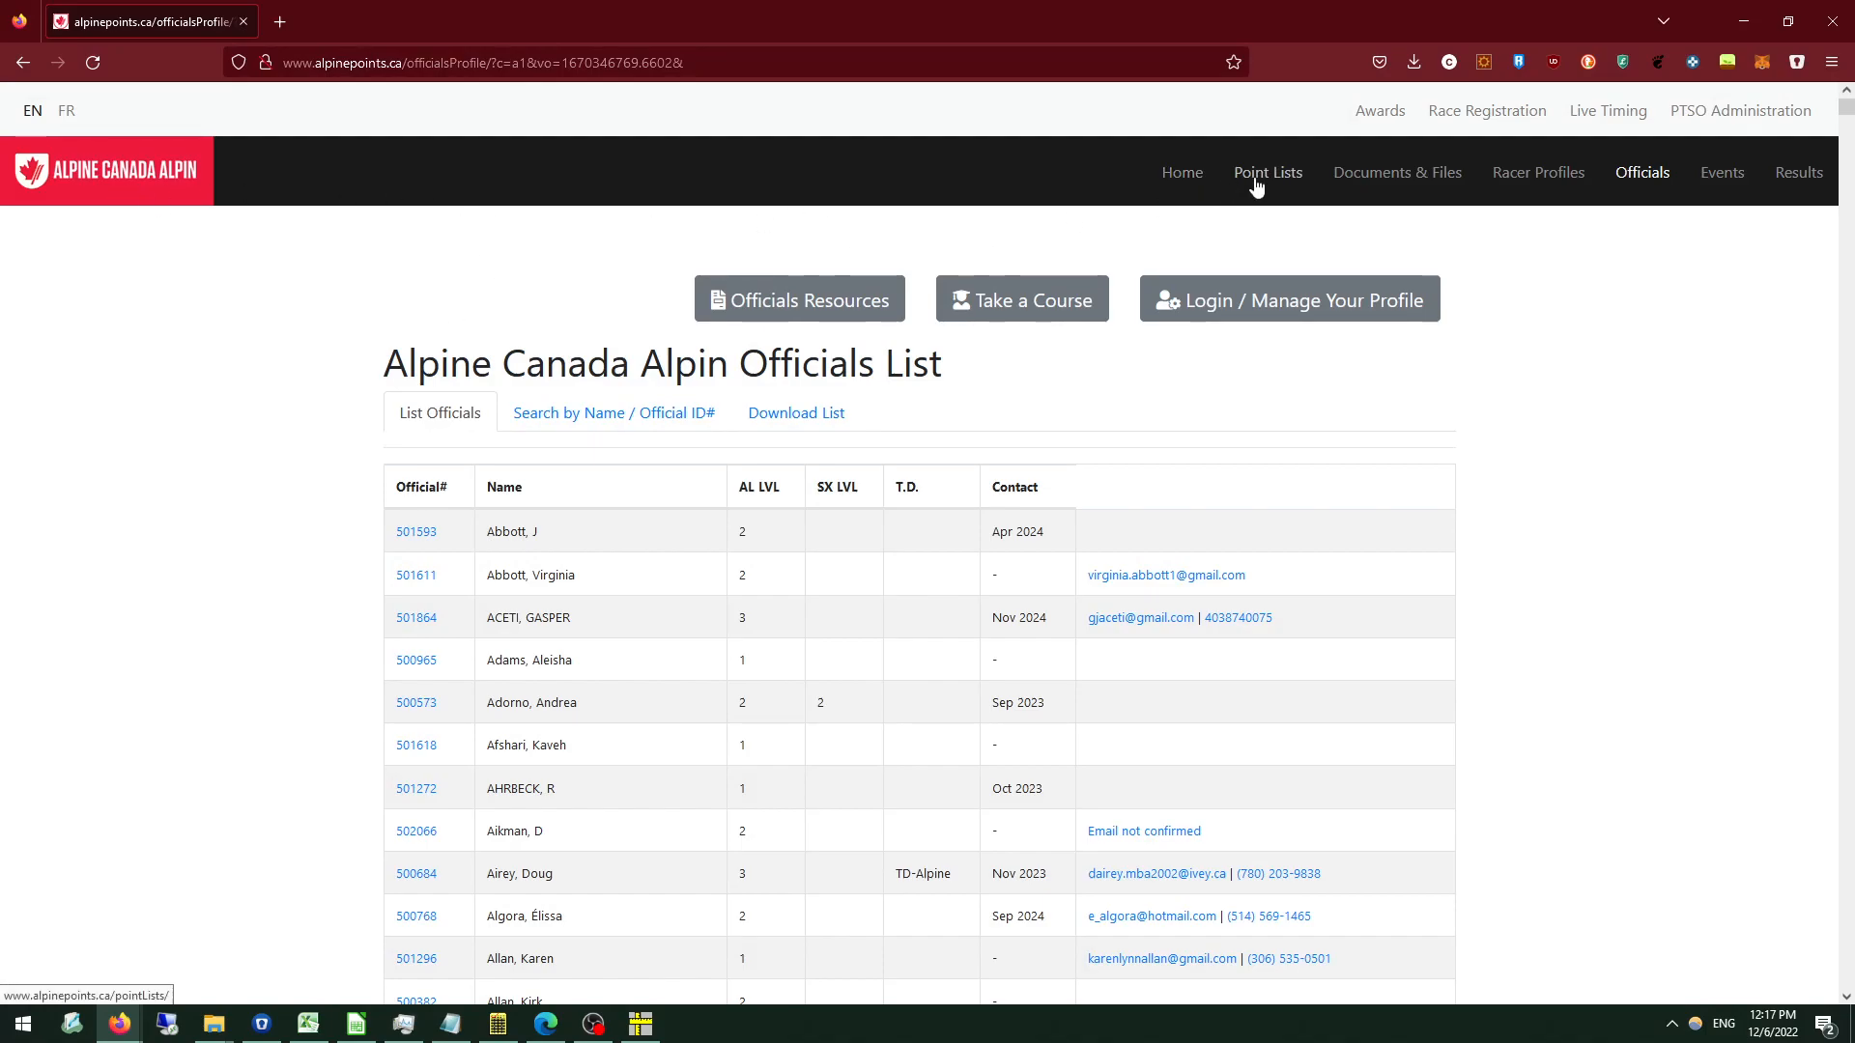
pyautogui.click(1198, 184)
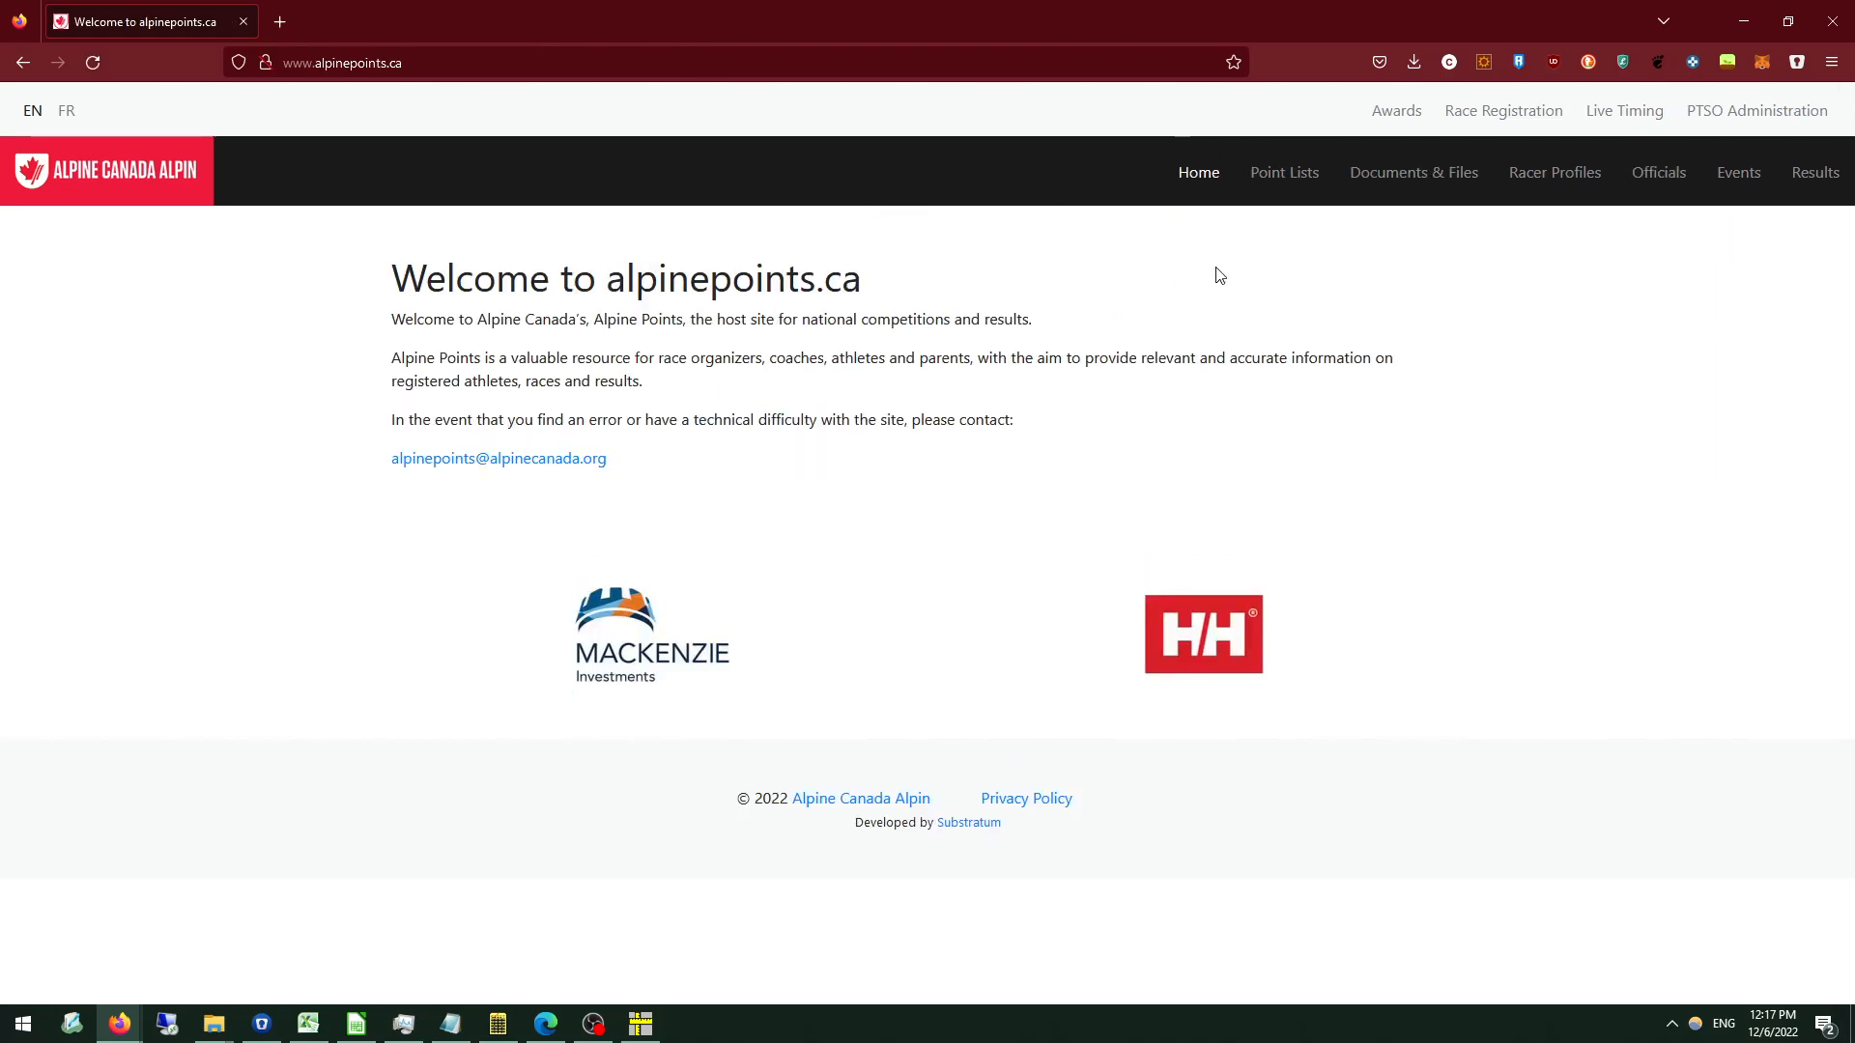
pyautogui.click(1267, 182)
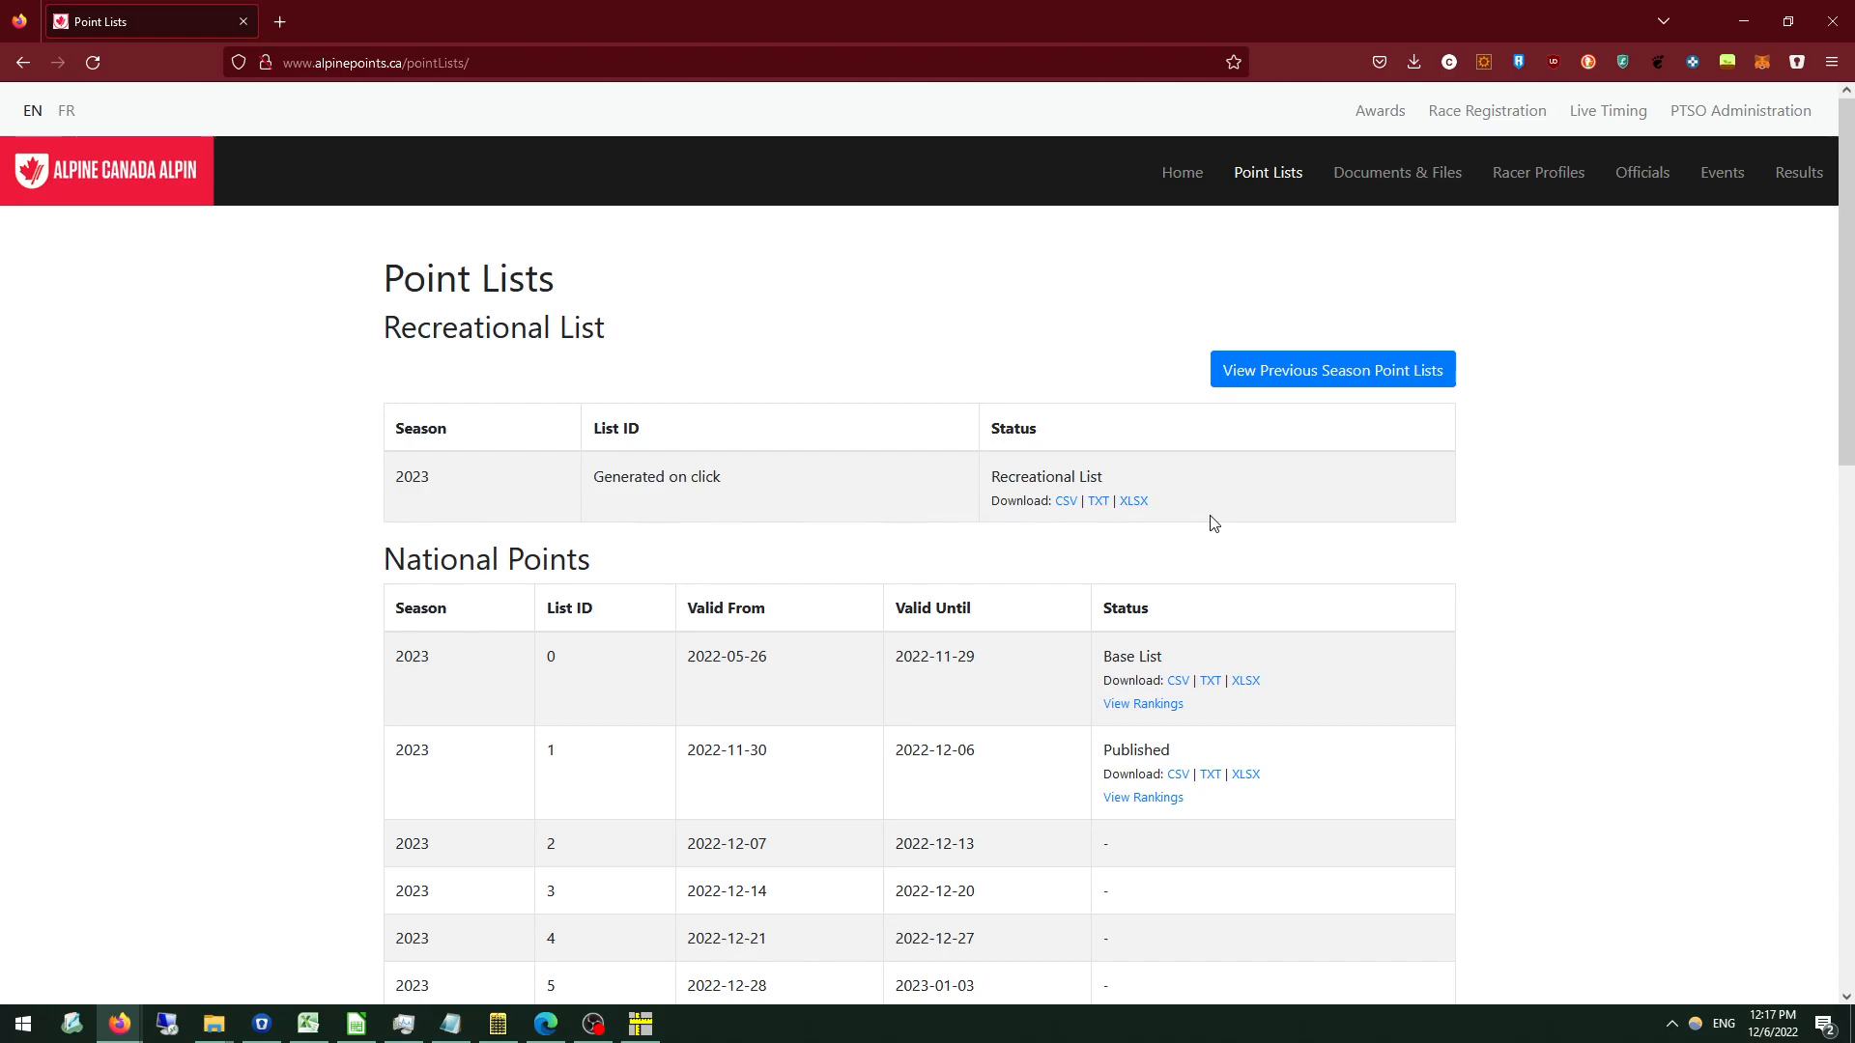
pyautogui.click(1762, 27)
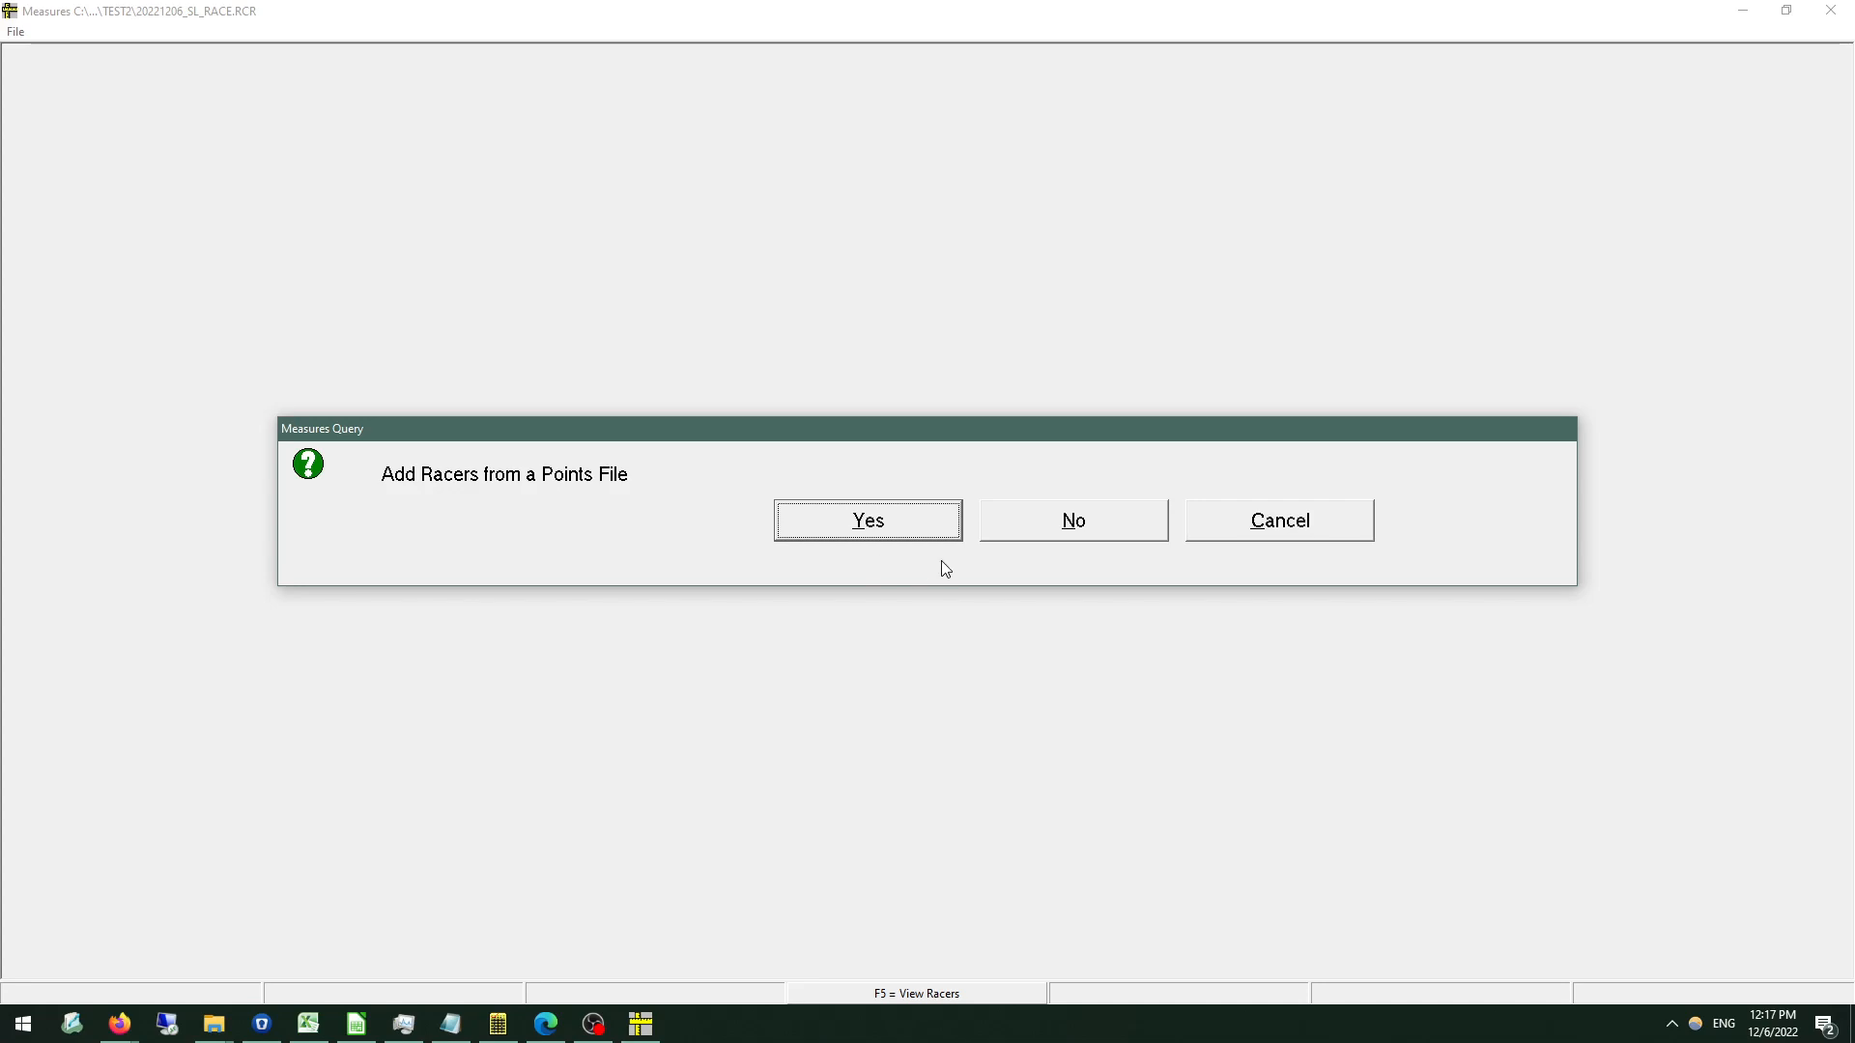
pyautogui.click(1075, 534)
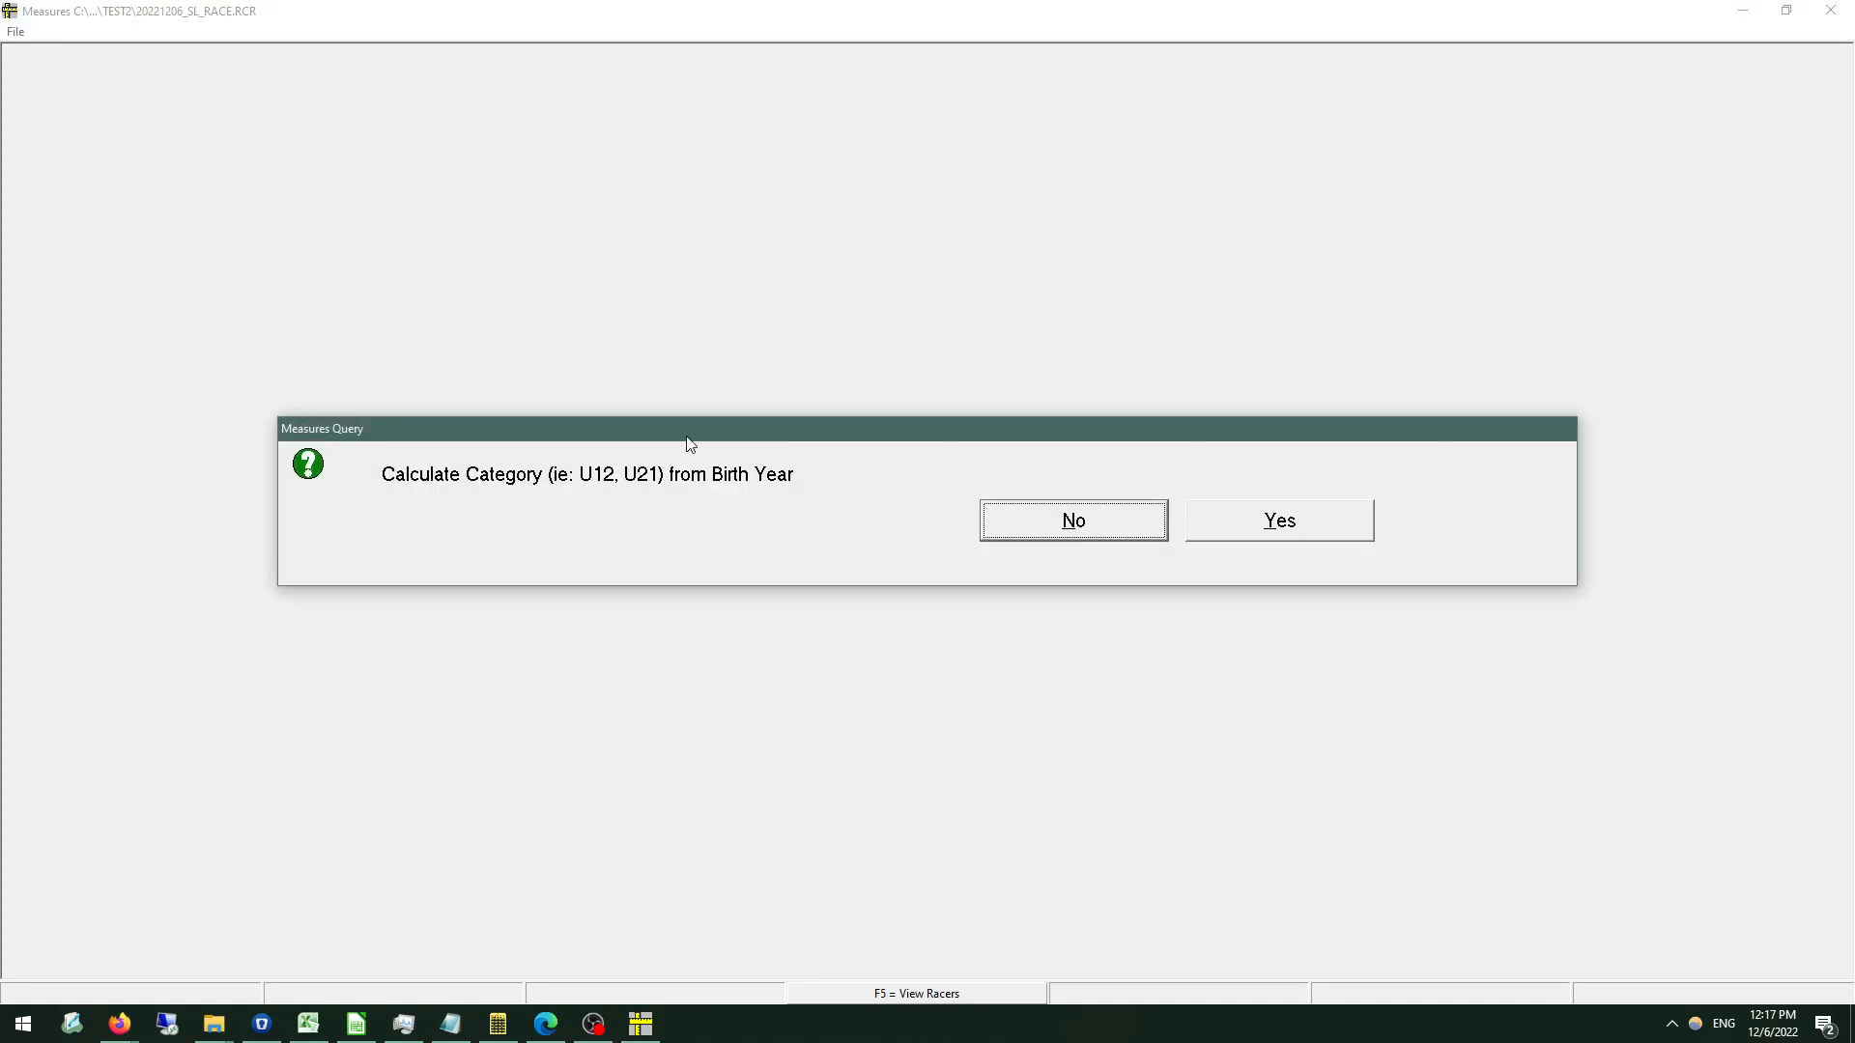
pyautogui.click(1062, 522)
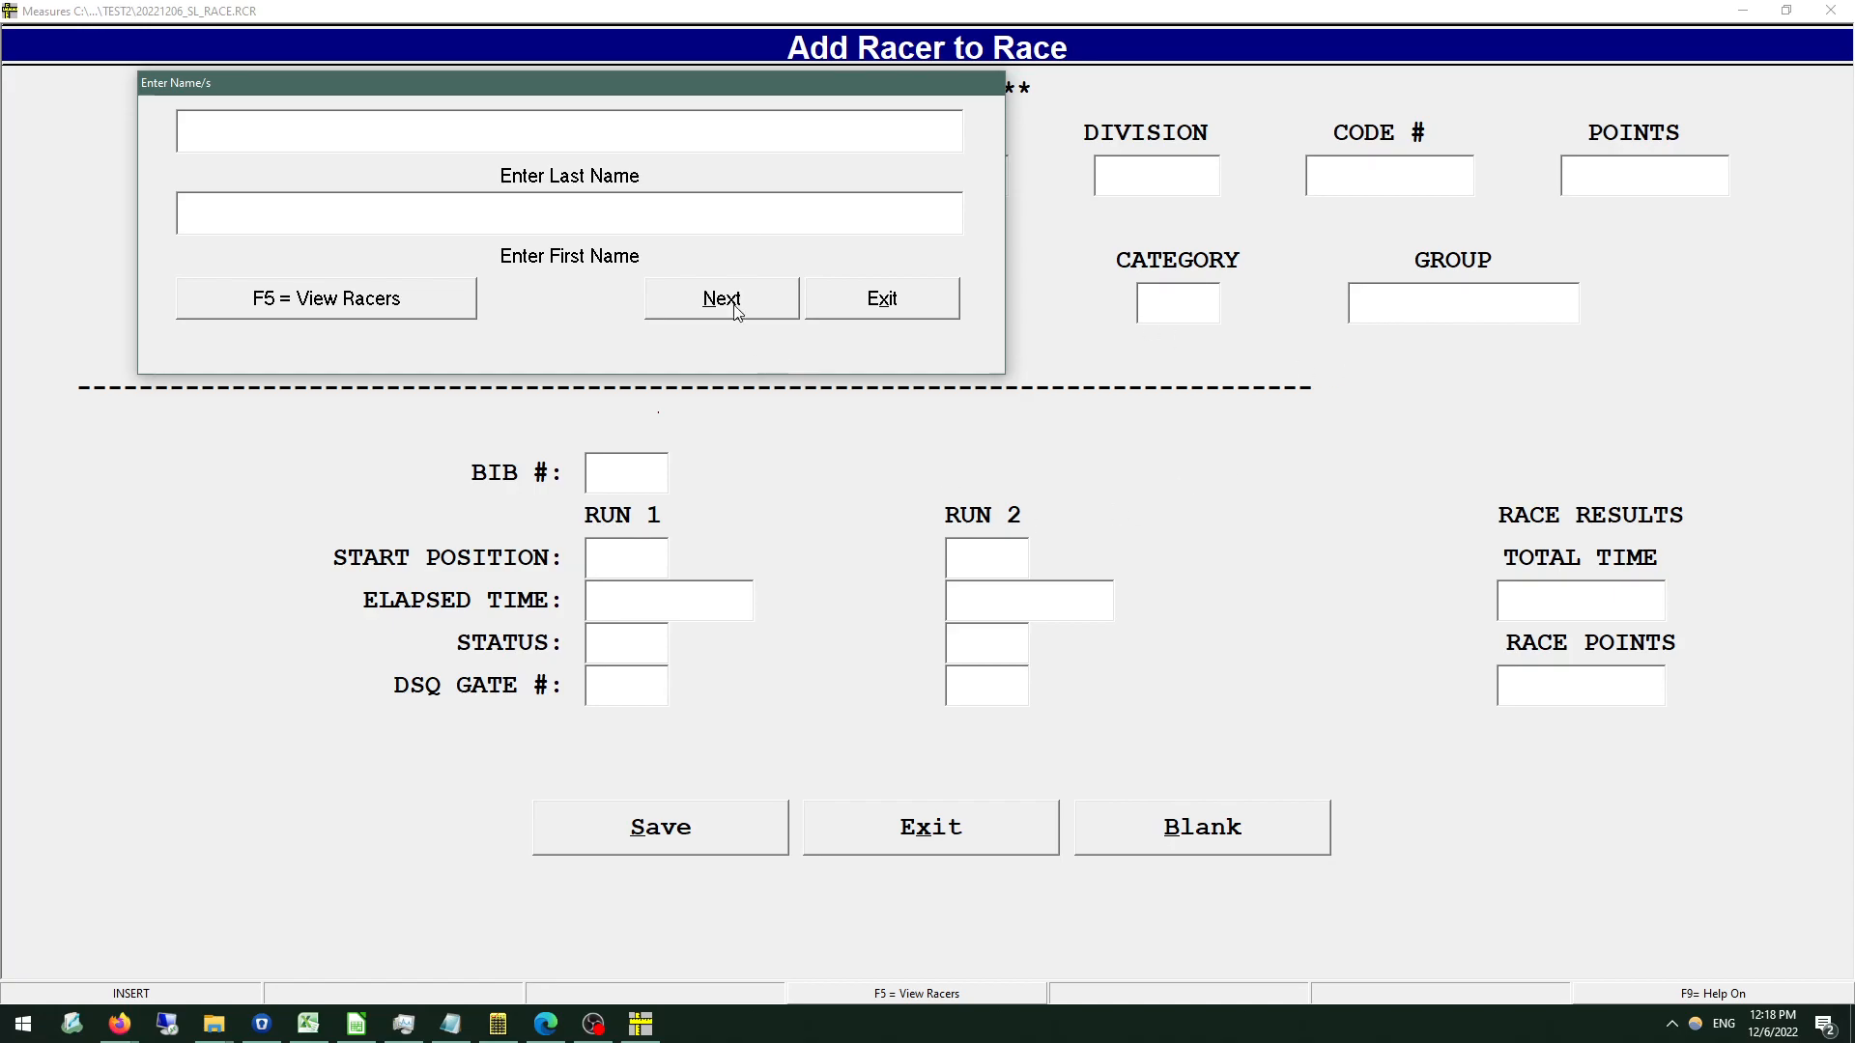
pyautogui.click(839, 307)
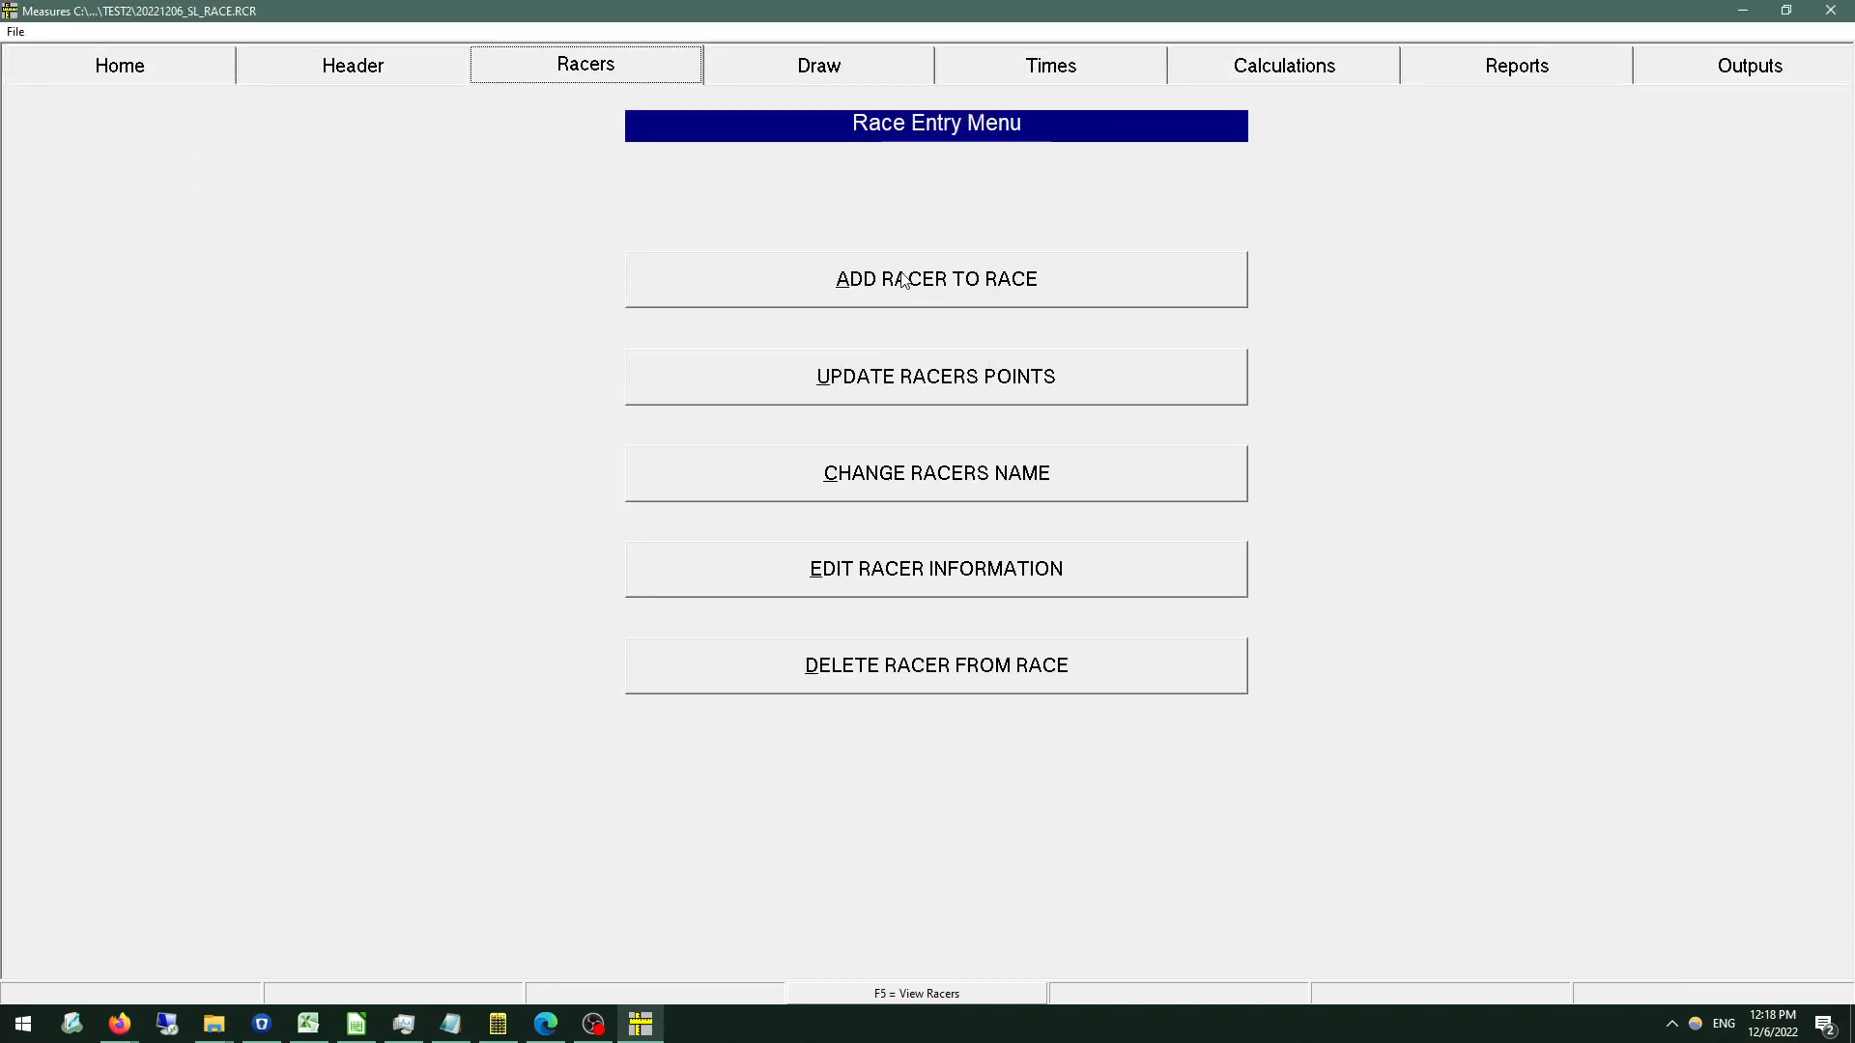
# Load the points file "Measures - U12 SOD CUP B3 Alpine Ski Club, ON, CAN 2022-01-30.csv" from TrainingFiles\Test1 without calculating categories, and open its racer pick list.
pyautogui.click(901, 273)
pyautogui.press('Return')
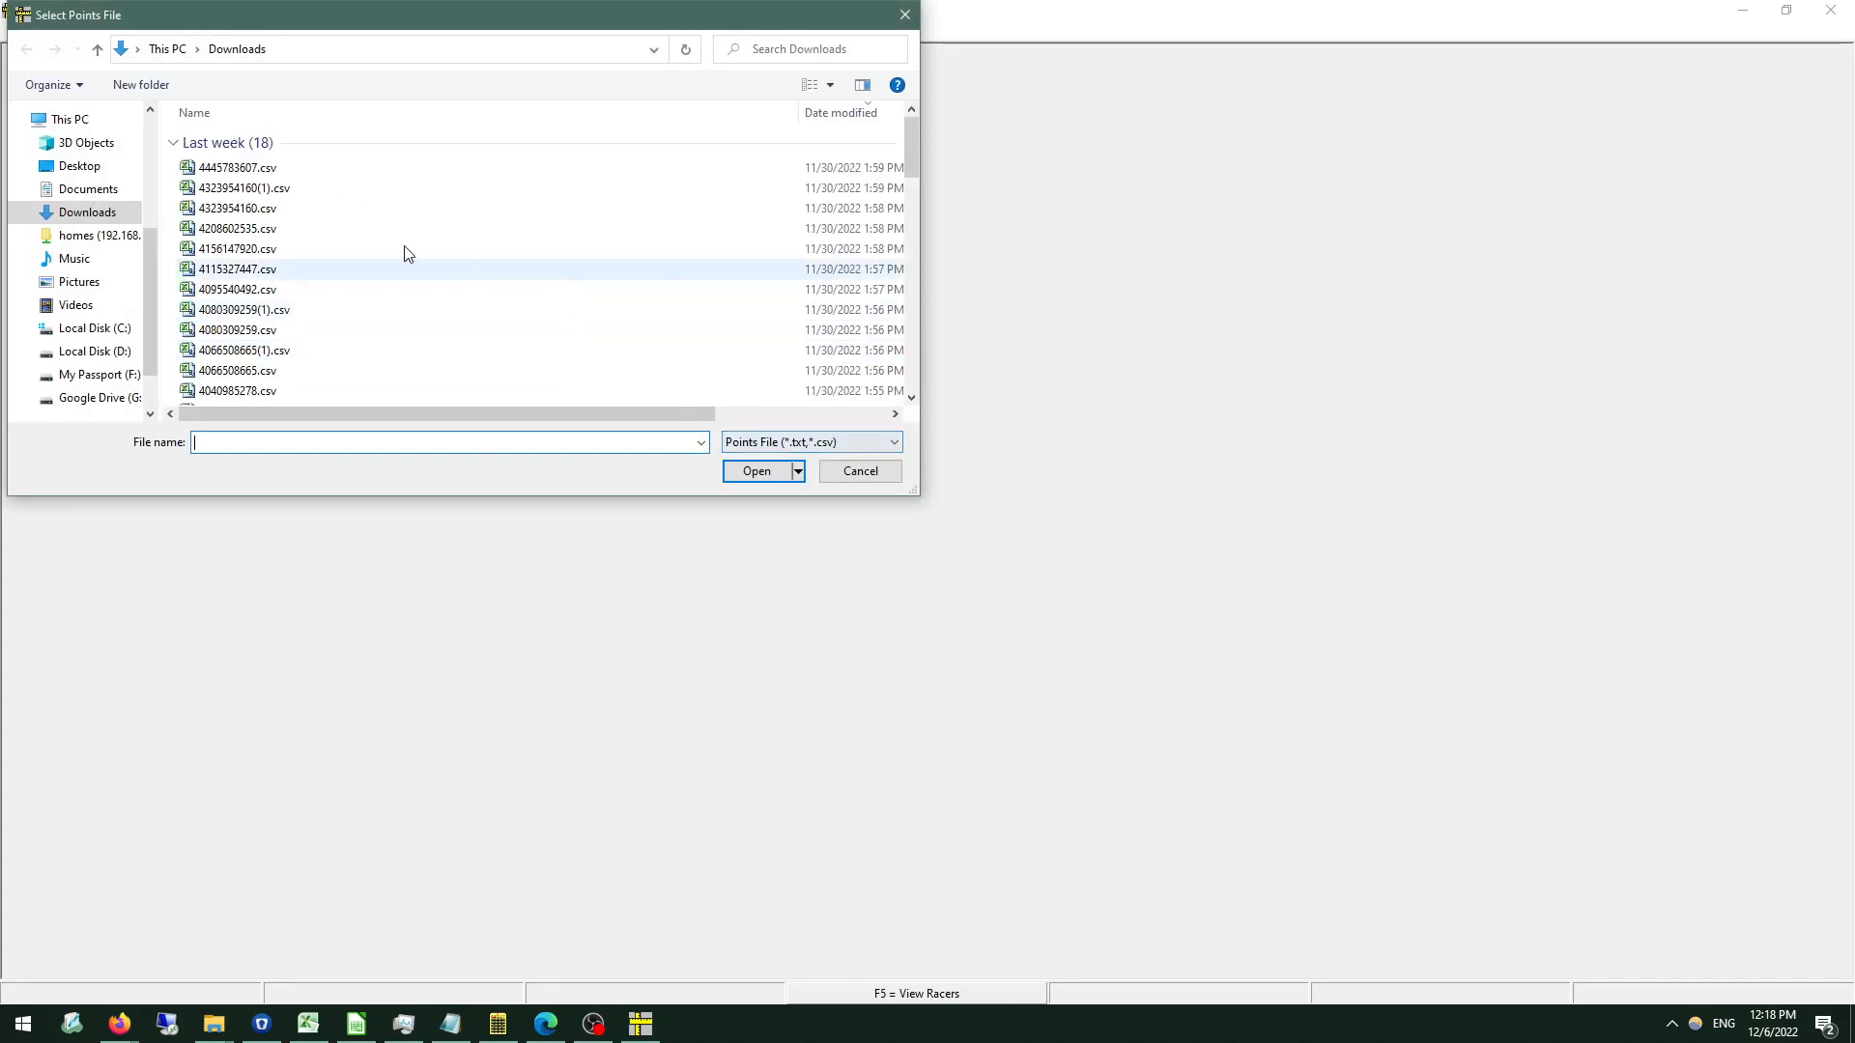
pyautogui.scroll(4, 73, 289)
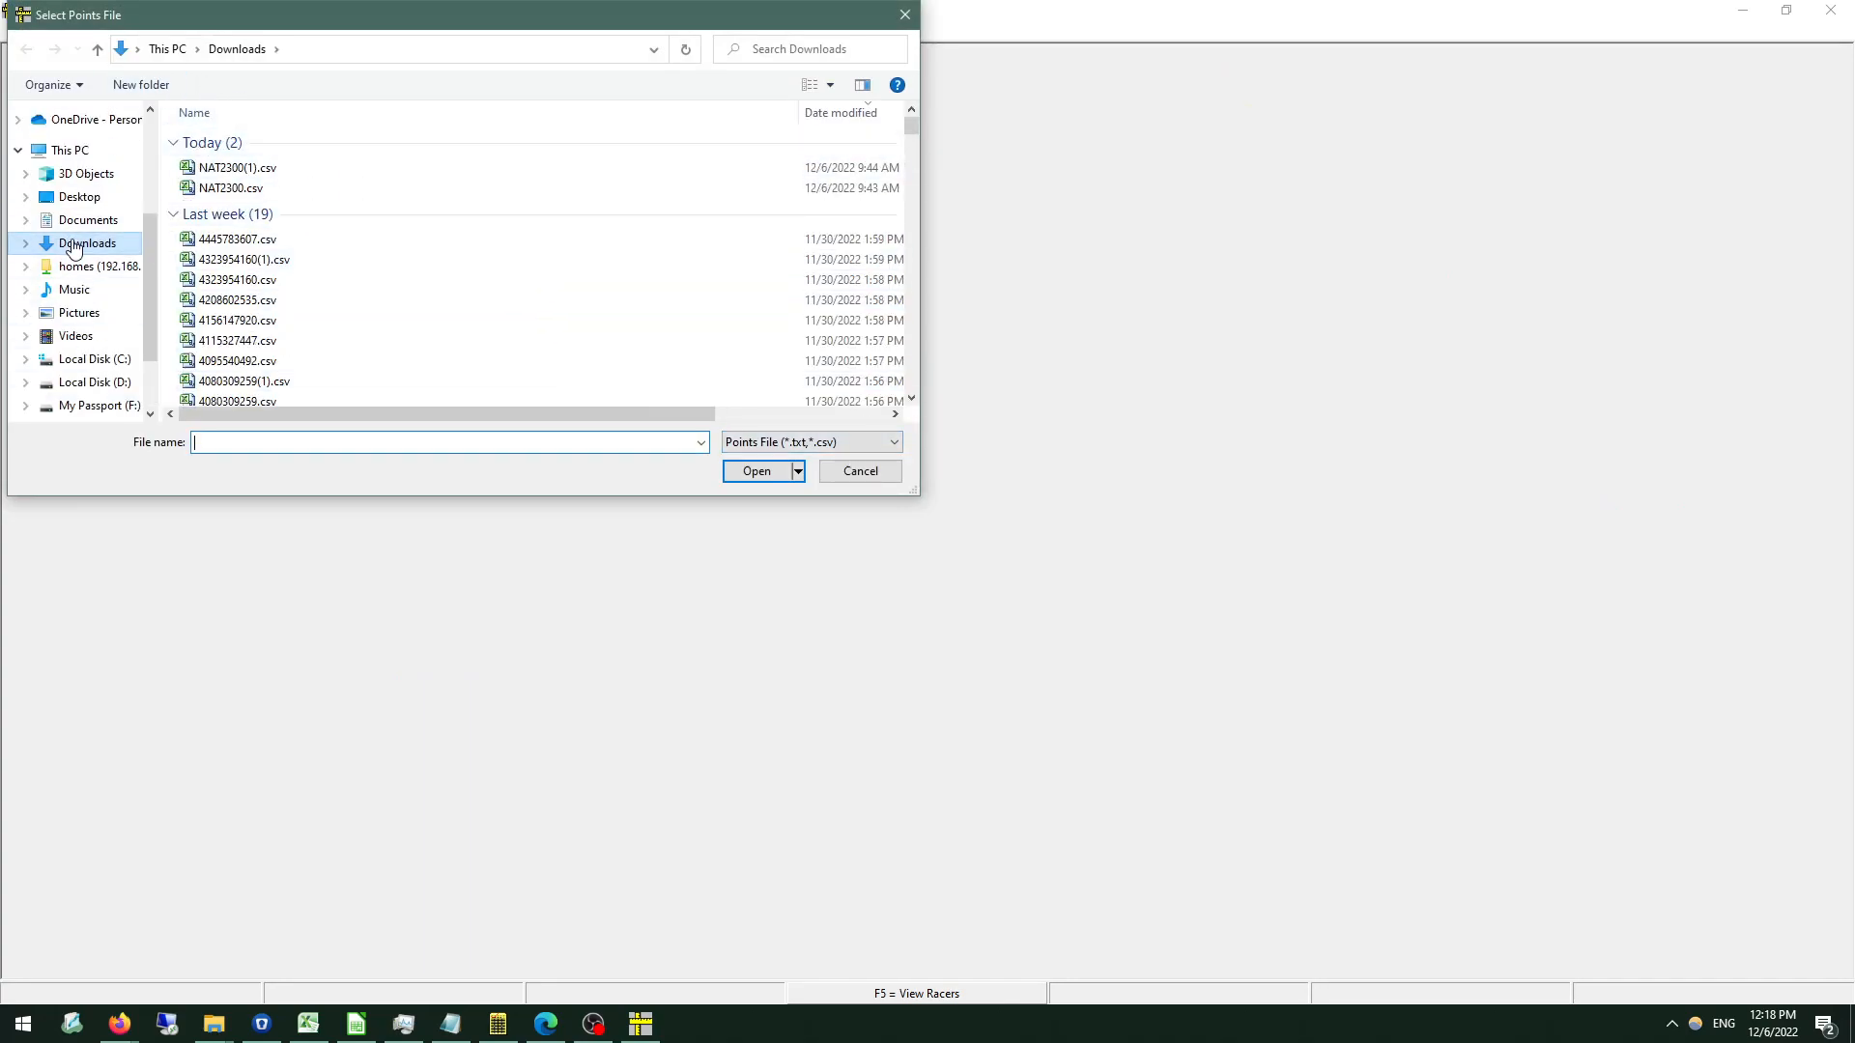
pyautogui.click(77, 204)
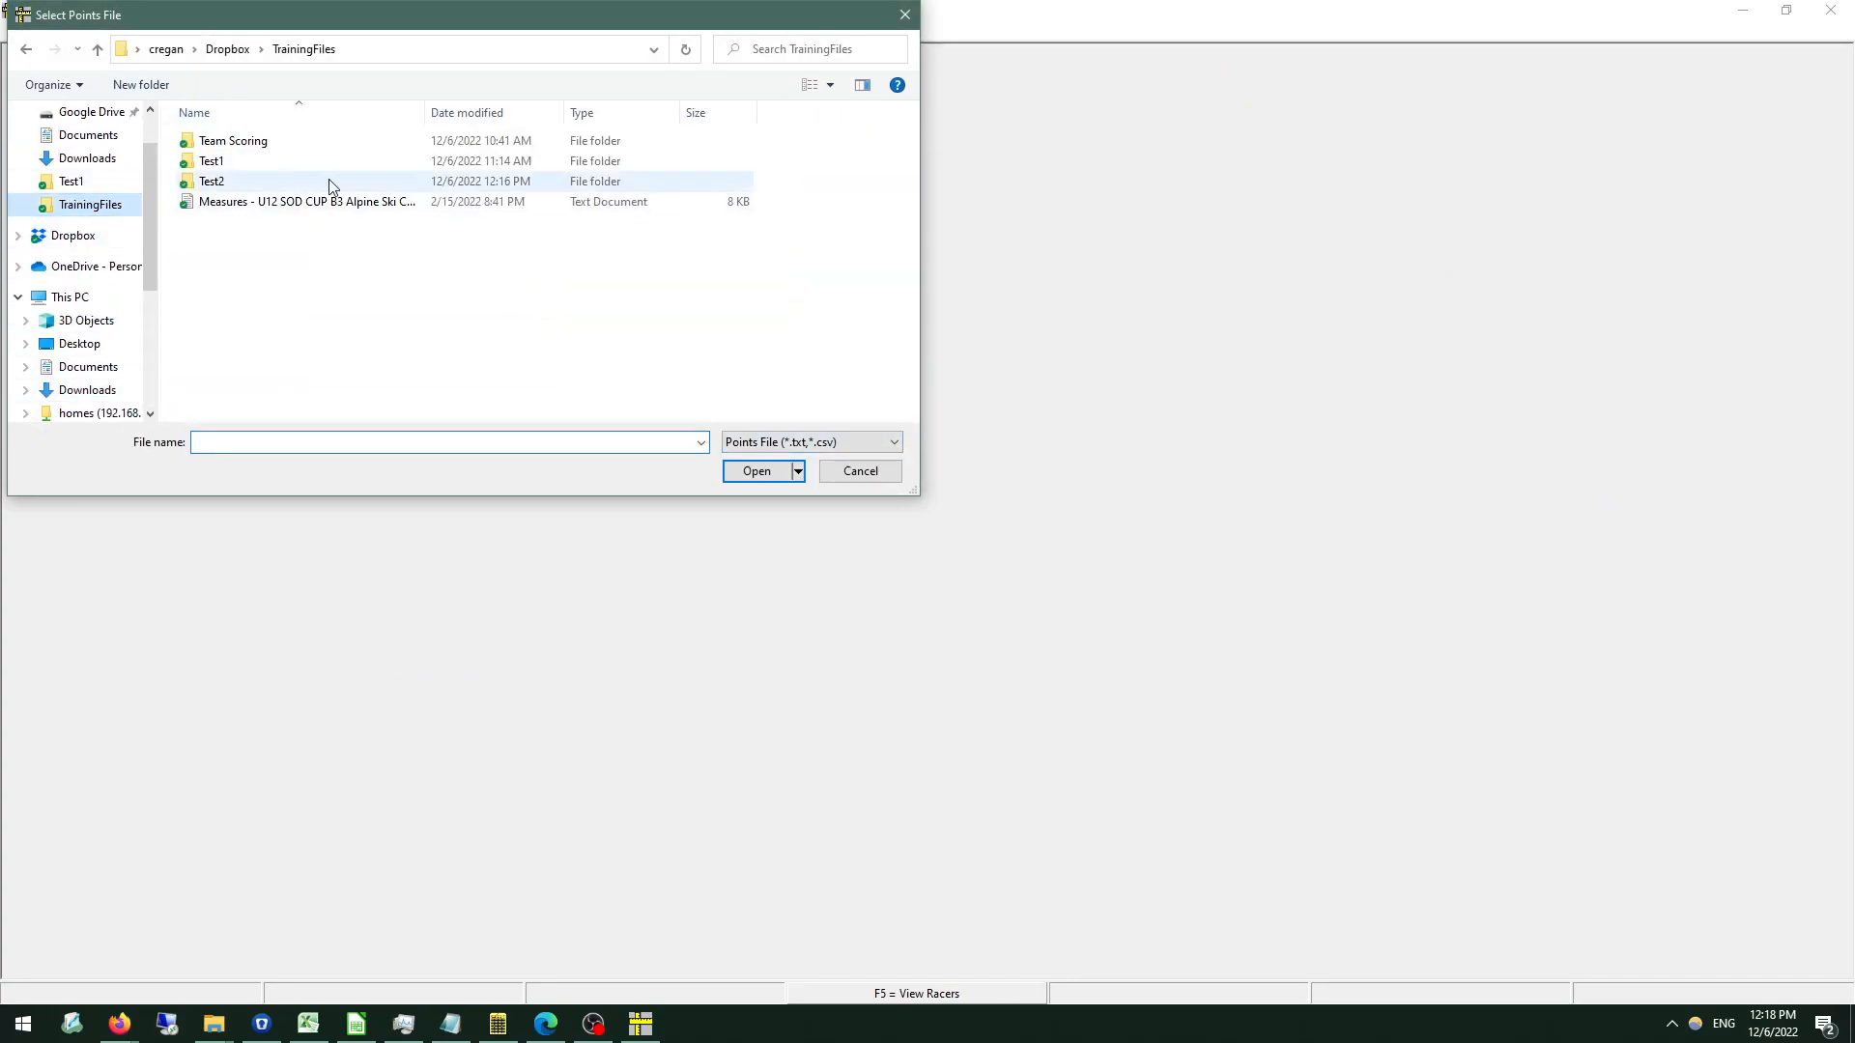
pyautogui.doubleClick(209, 162)
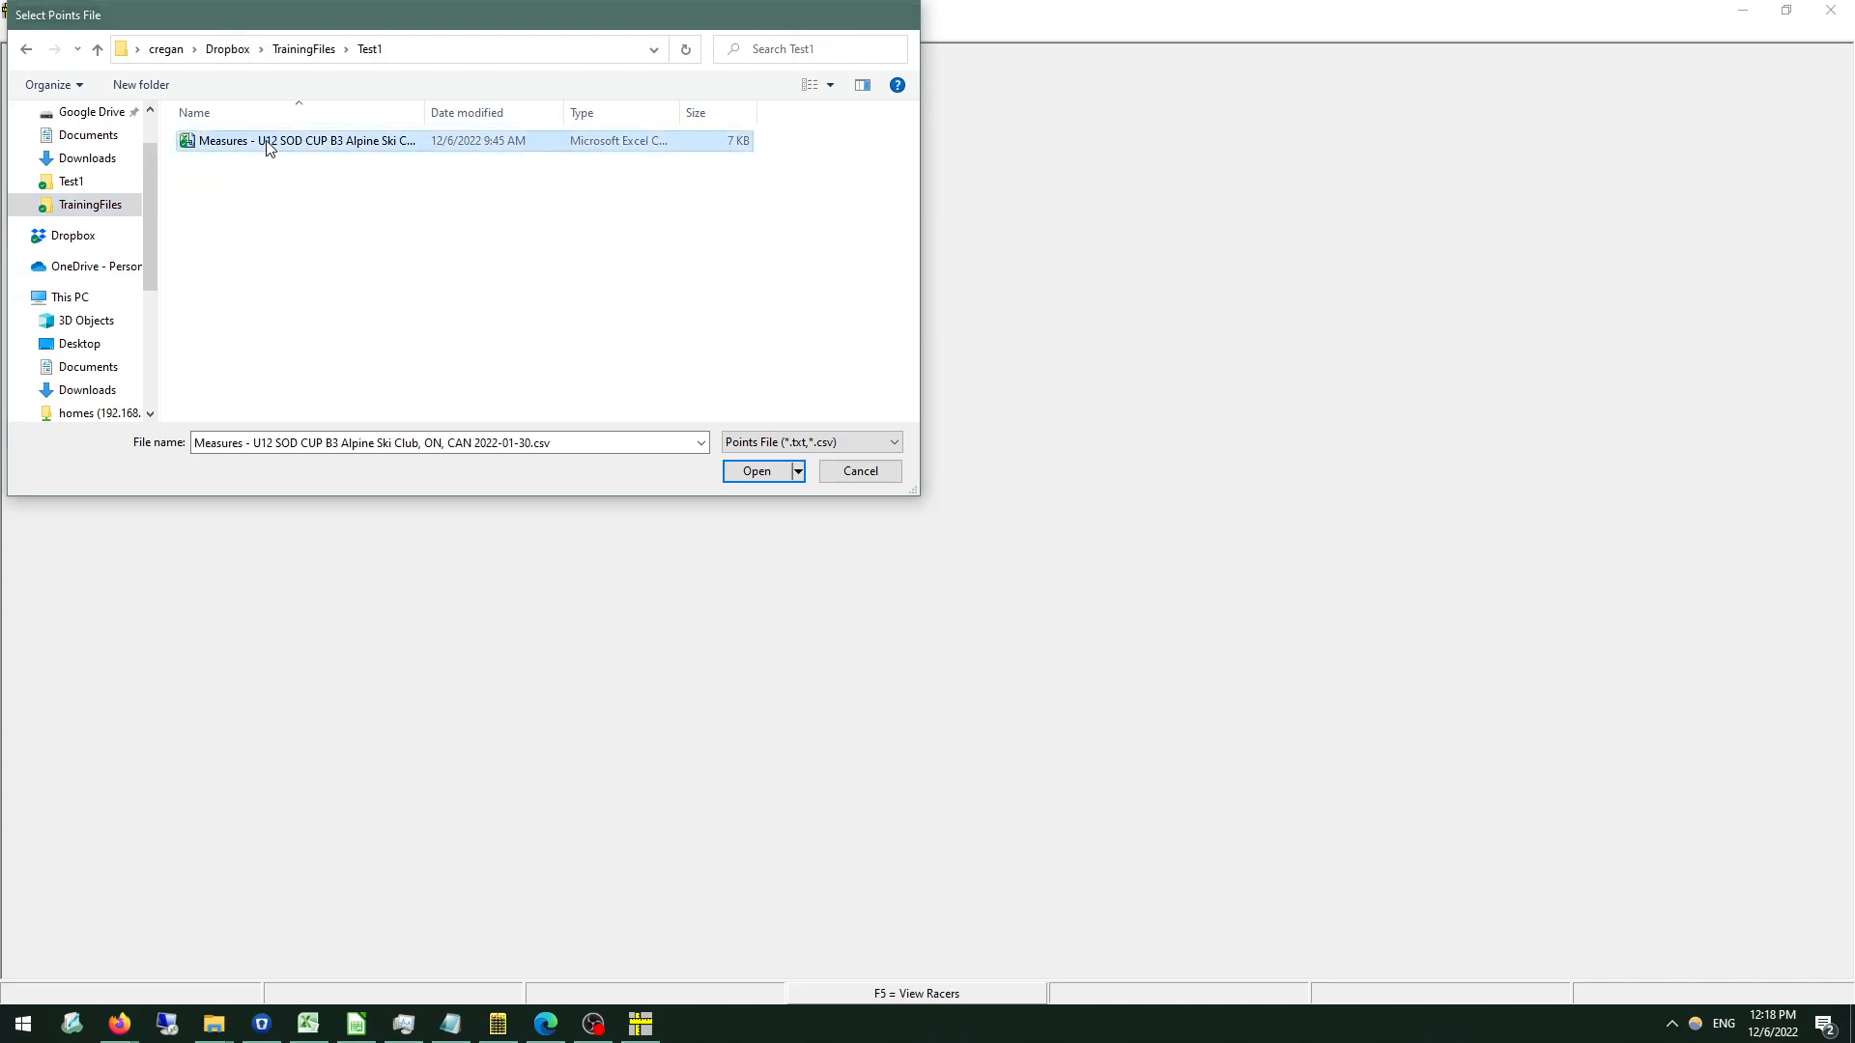
pyautogui.doubleClick(263, 141)
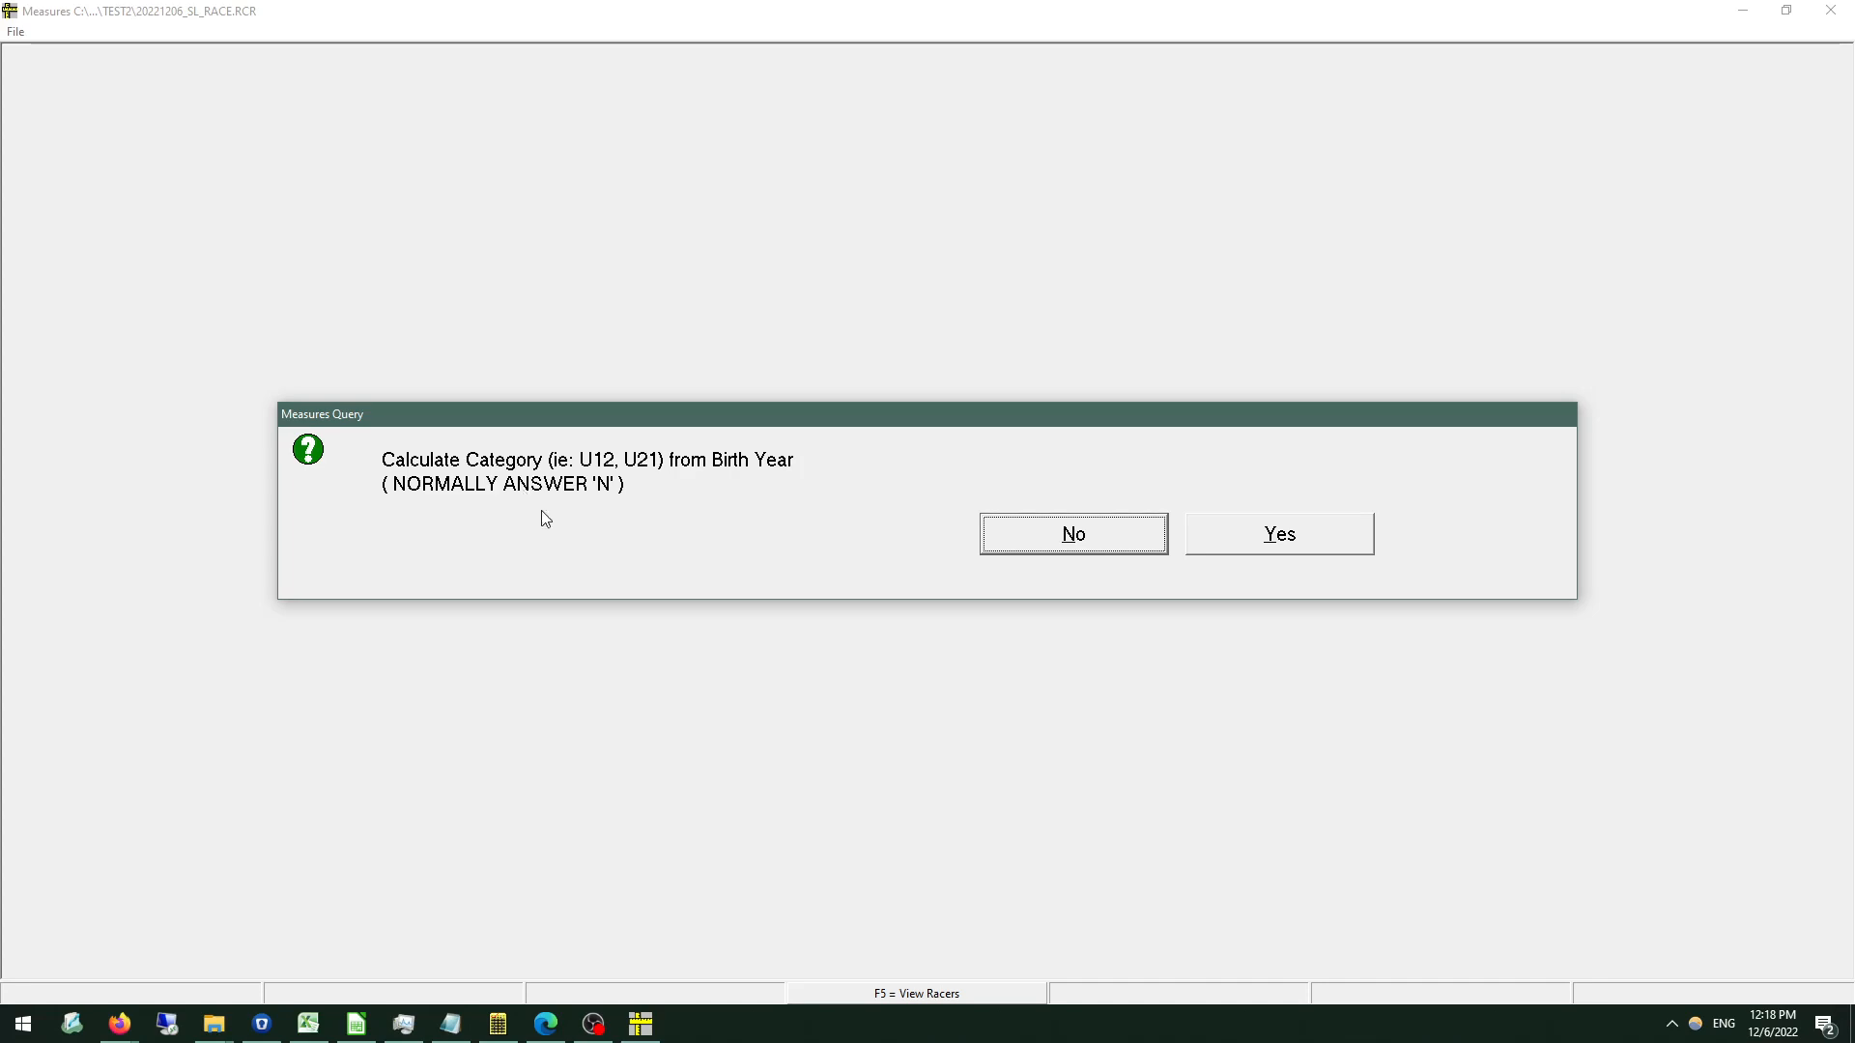
pyautogui.click(1026, 536)
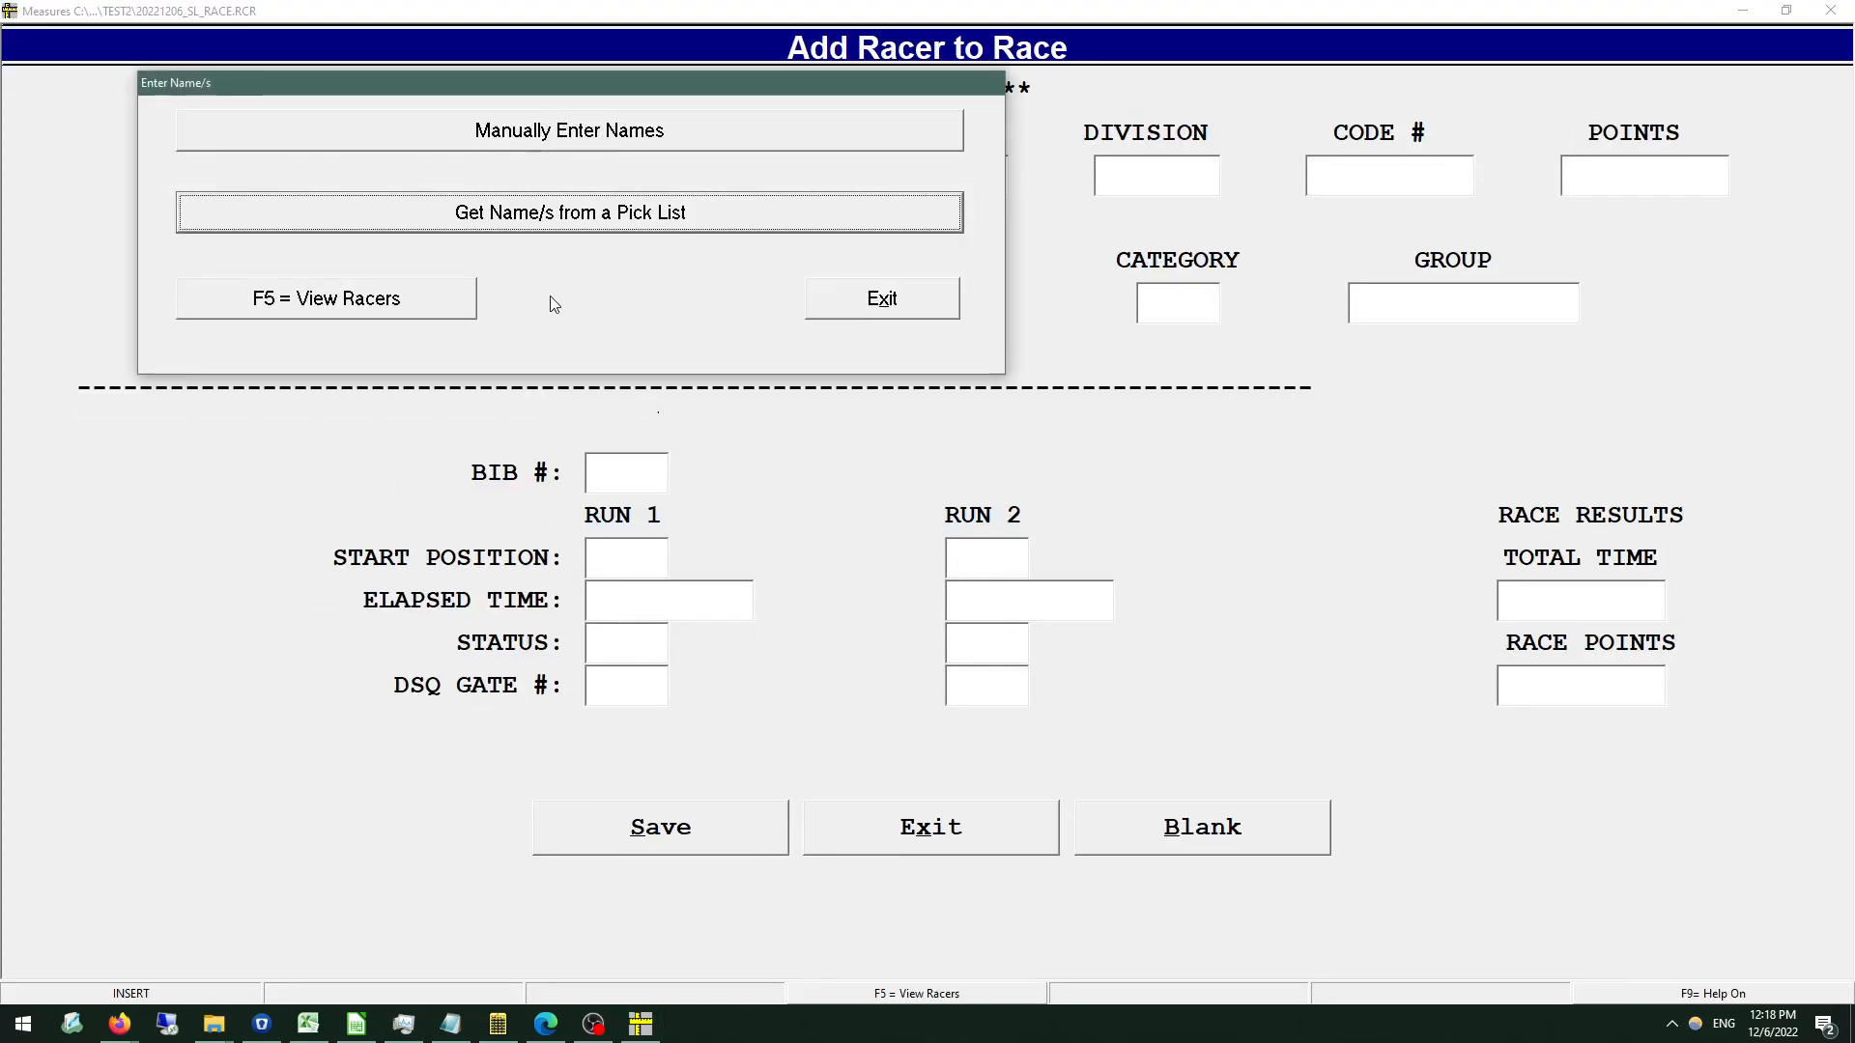
pyautogui.click(577, 228)
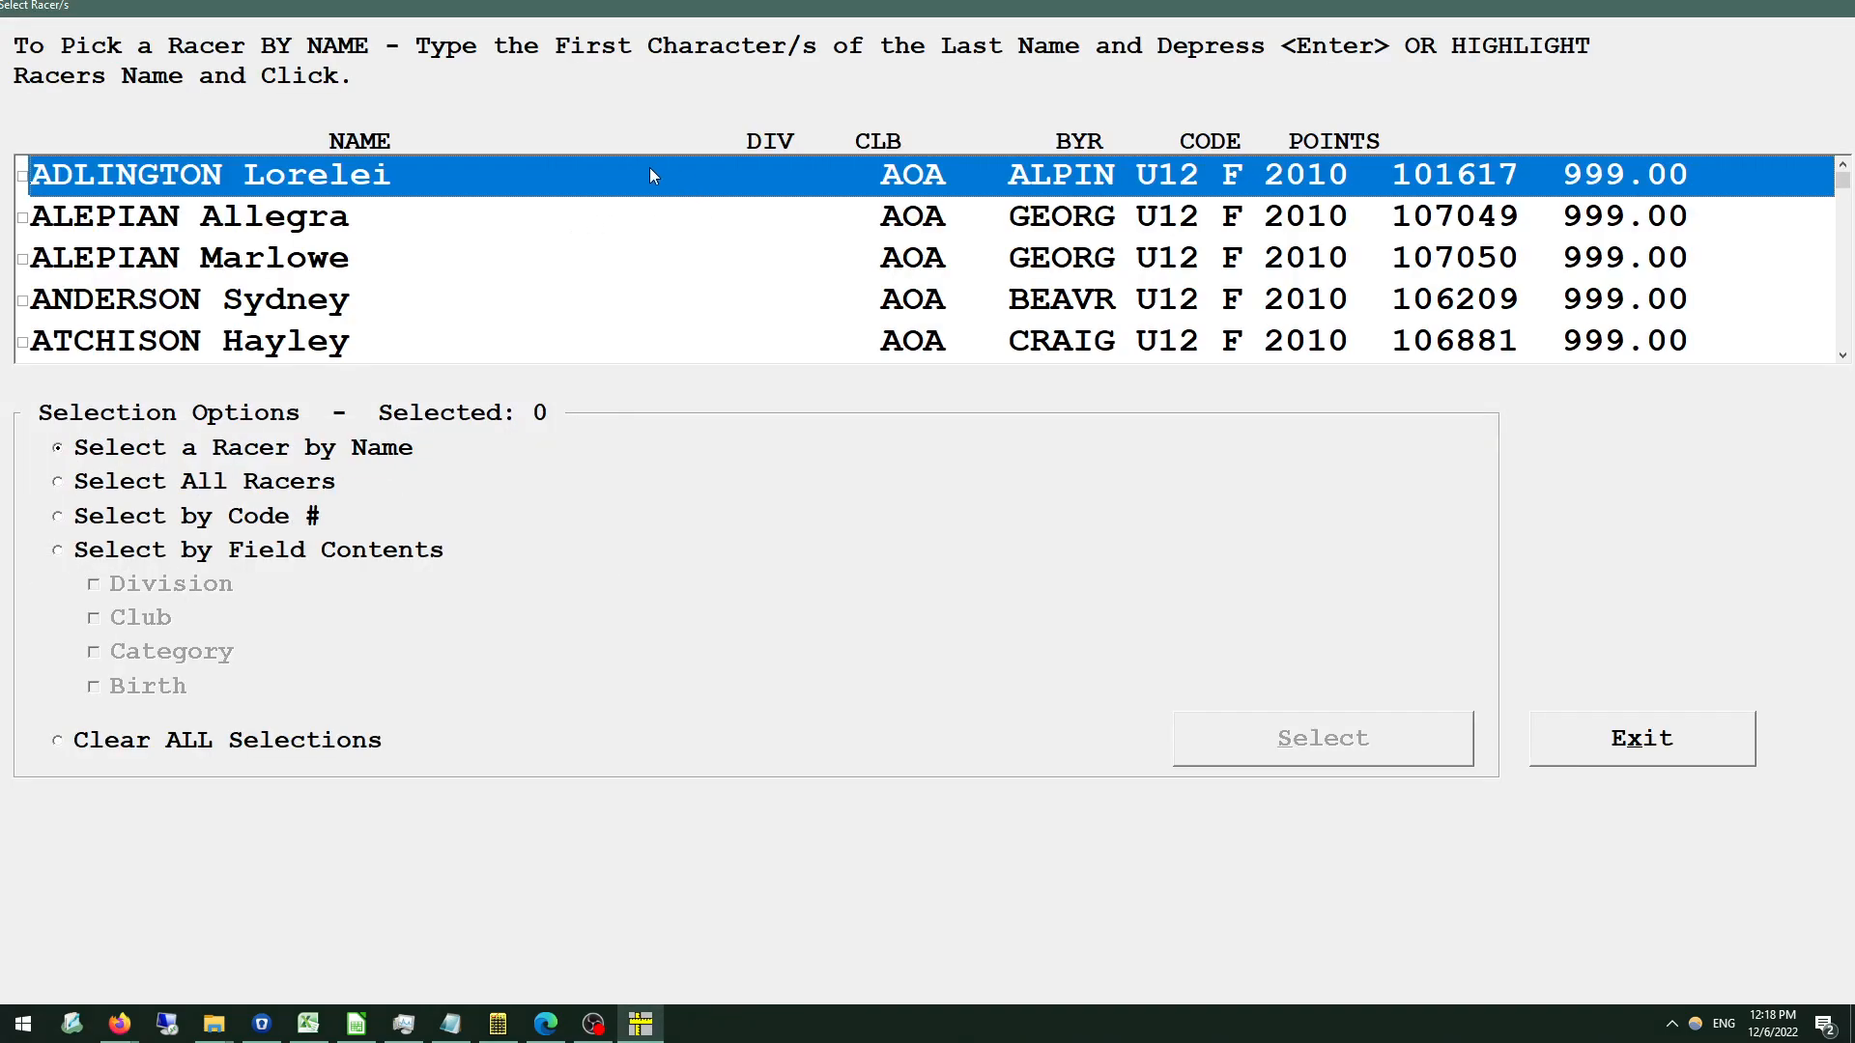
# Look through the pick list and select all racers in it.
pyautogui.scroll(-3, 788, 246)
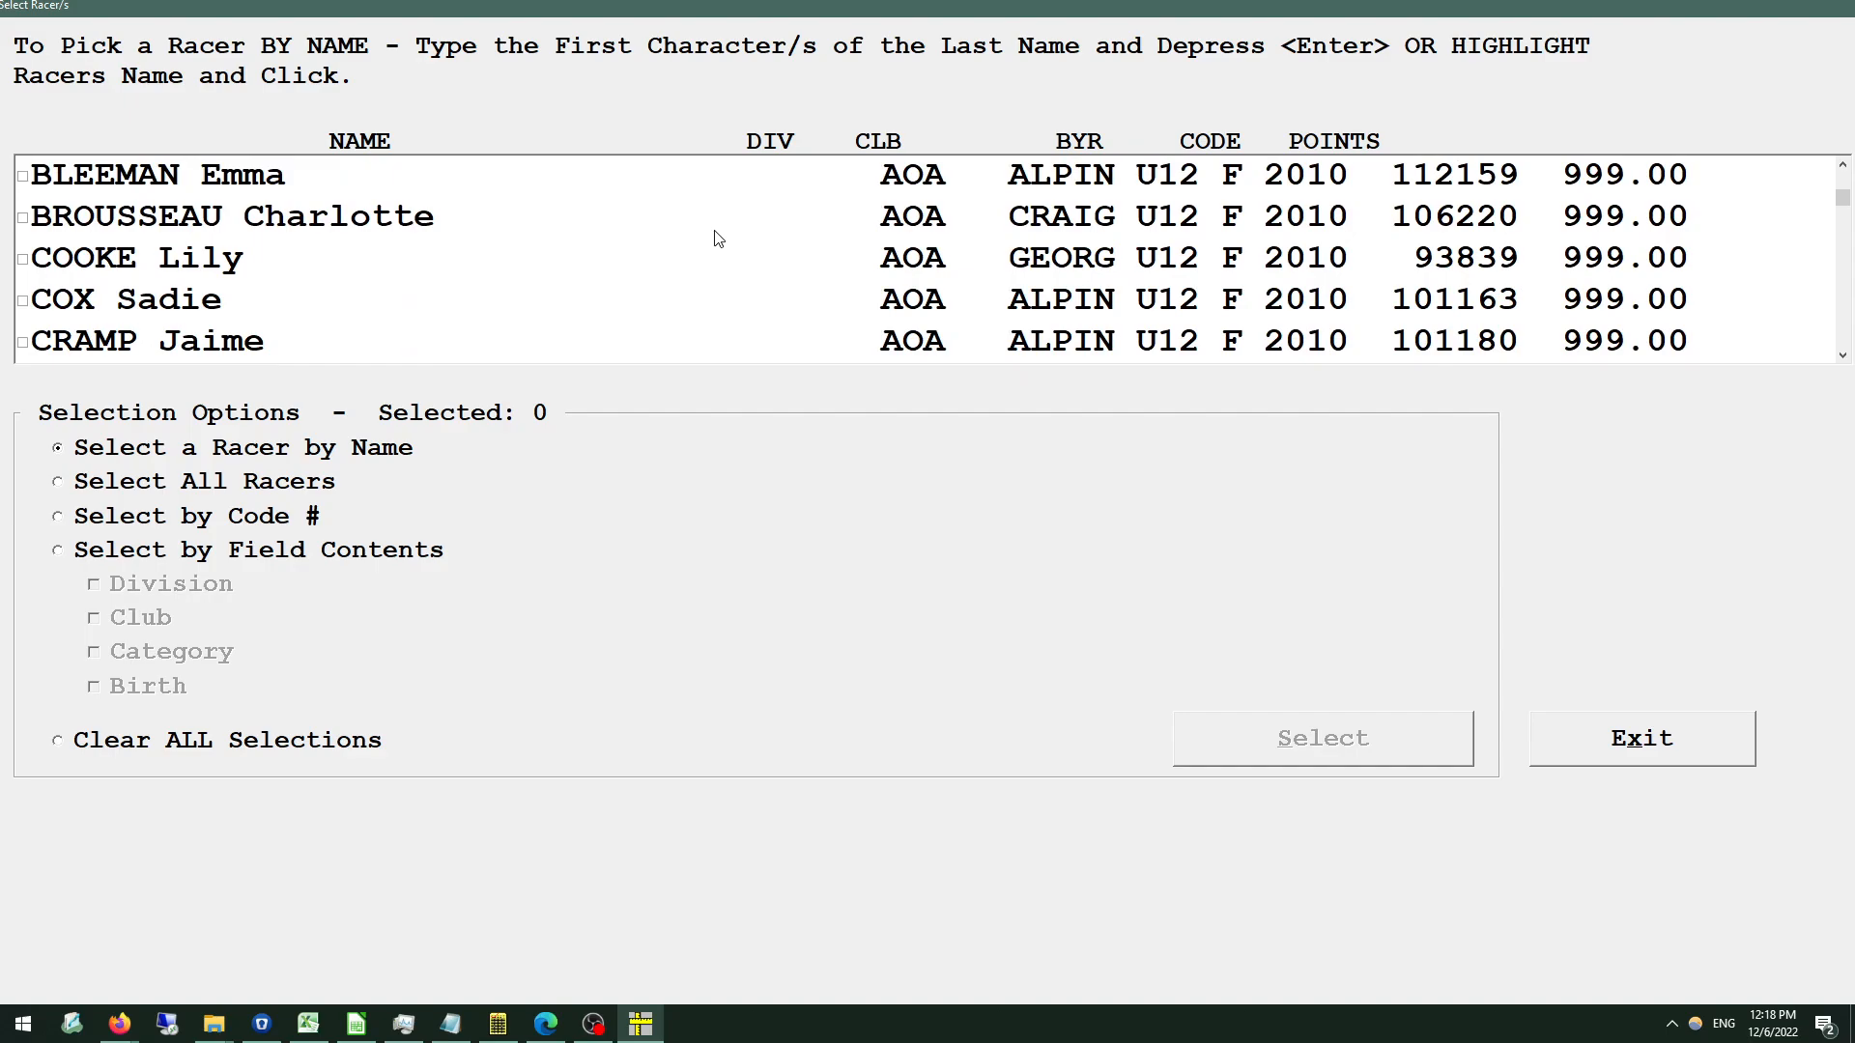
pyautogui.scroll(-2, 677, 244)
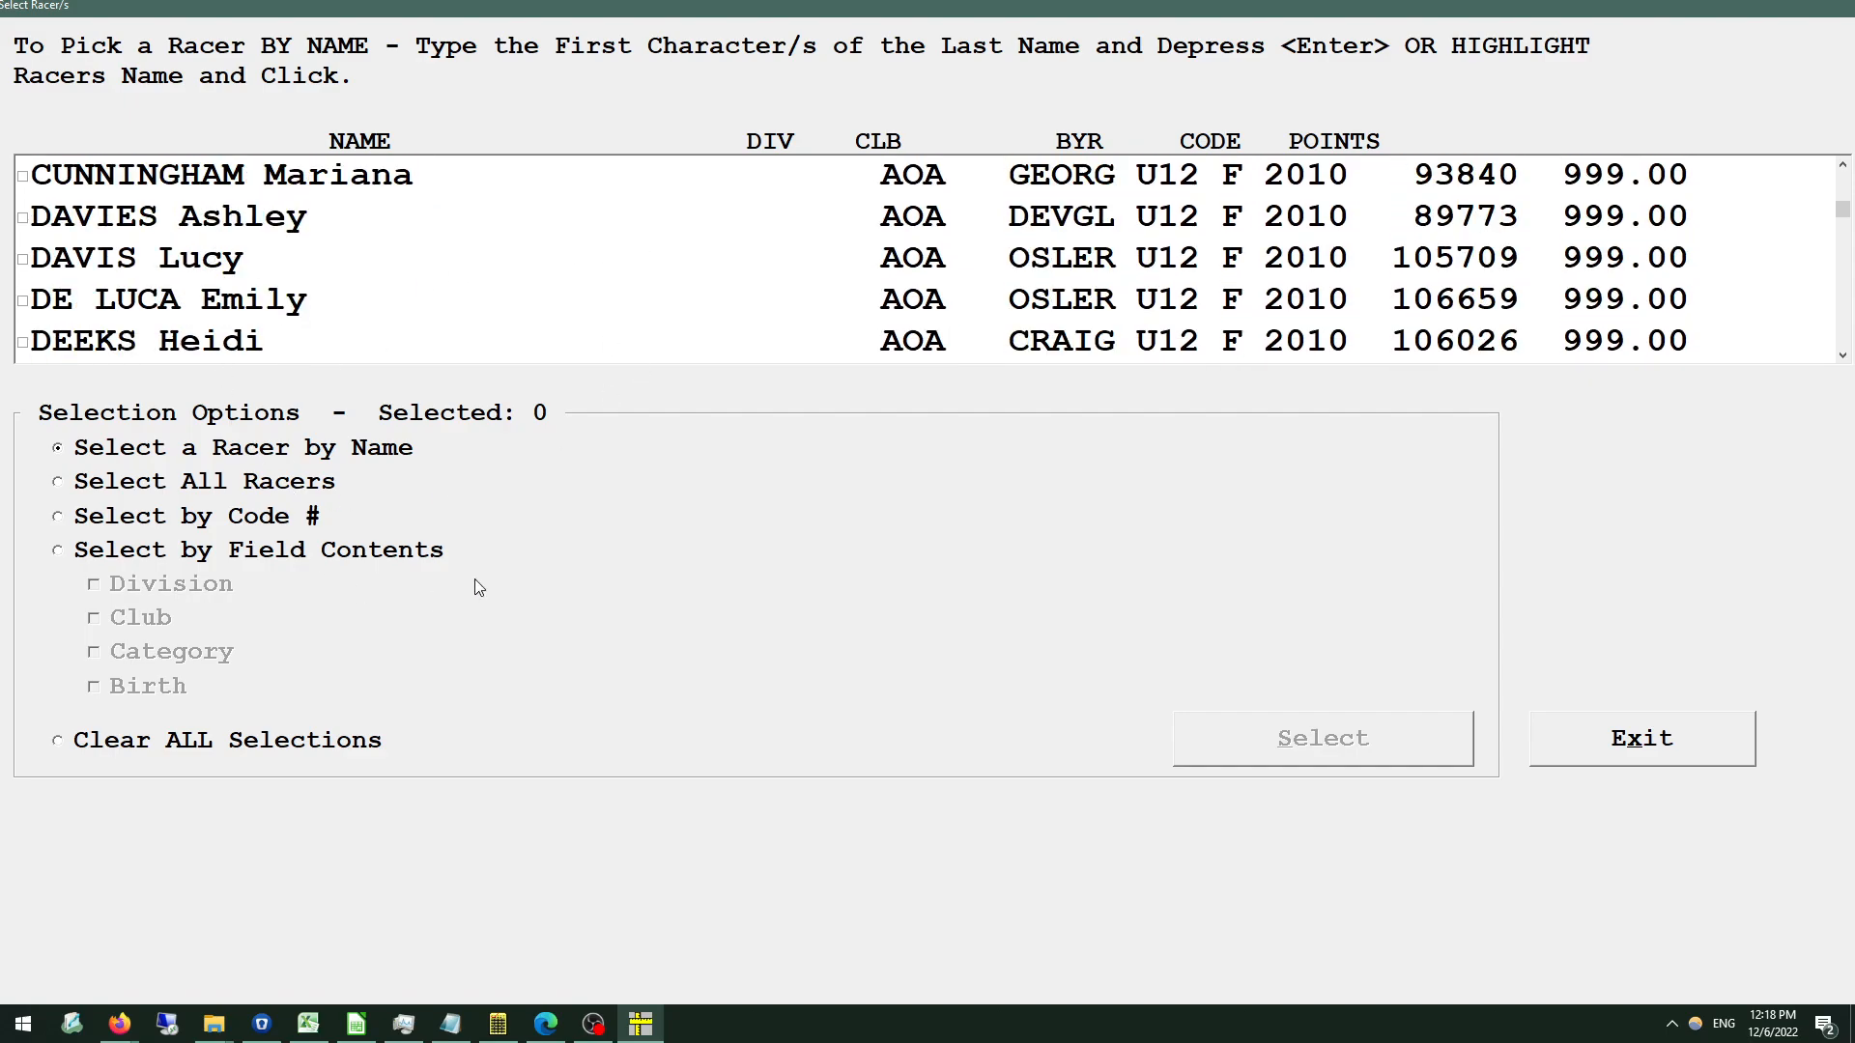
pyautogui.click(169, 485)
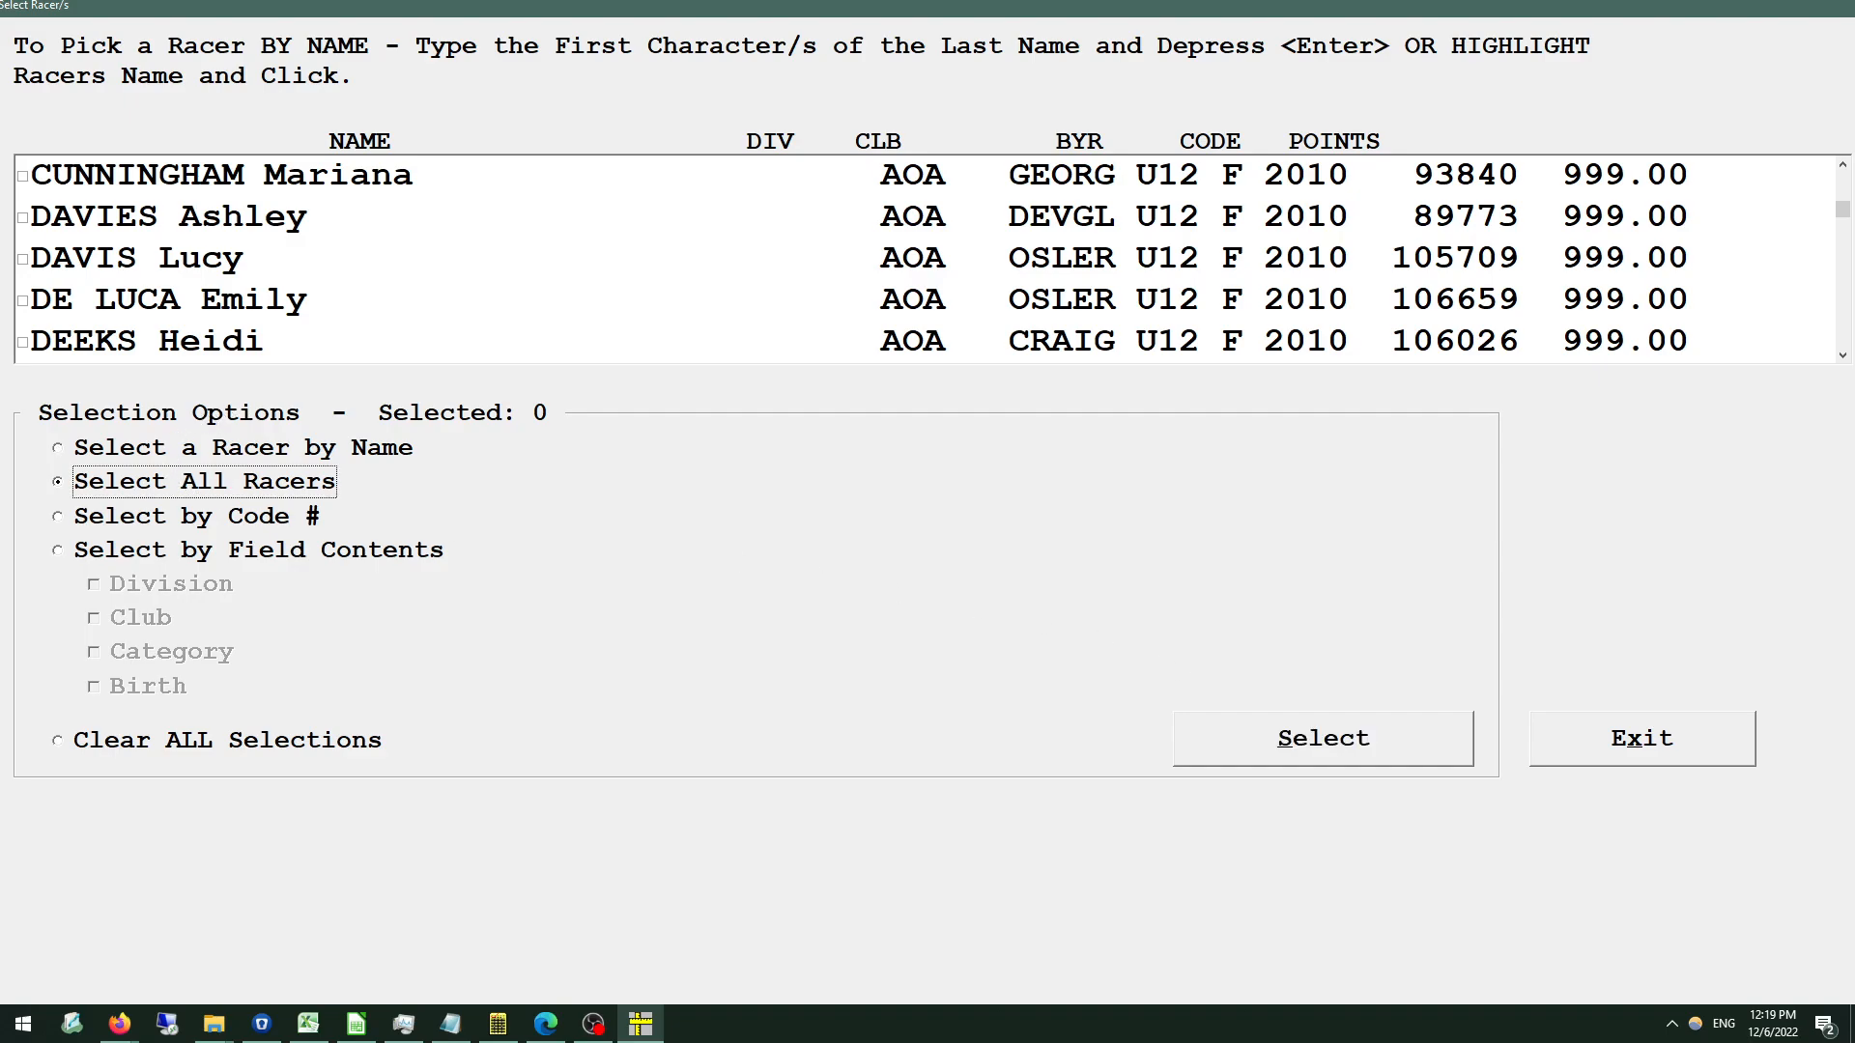
pyautogui.click(1333, 746)
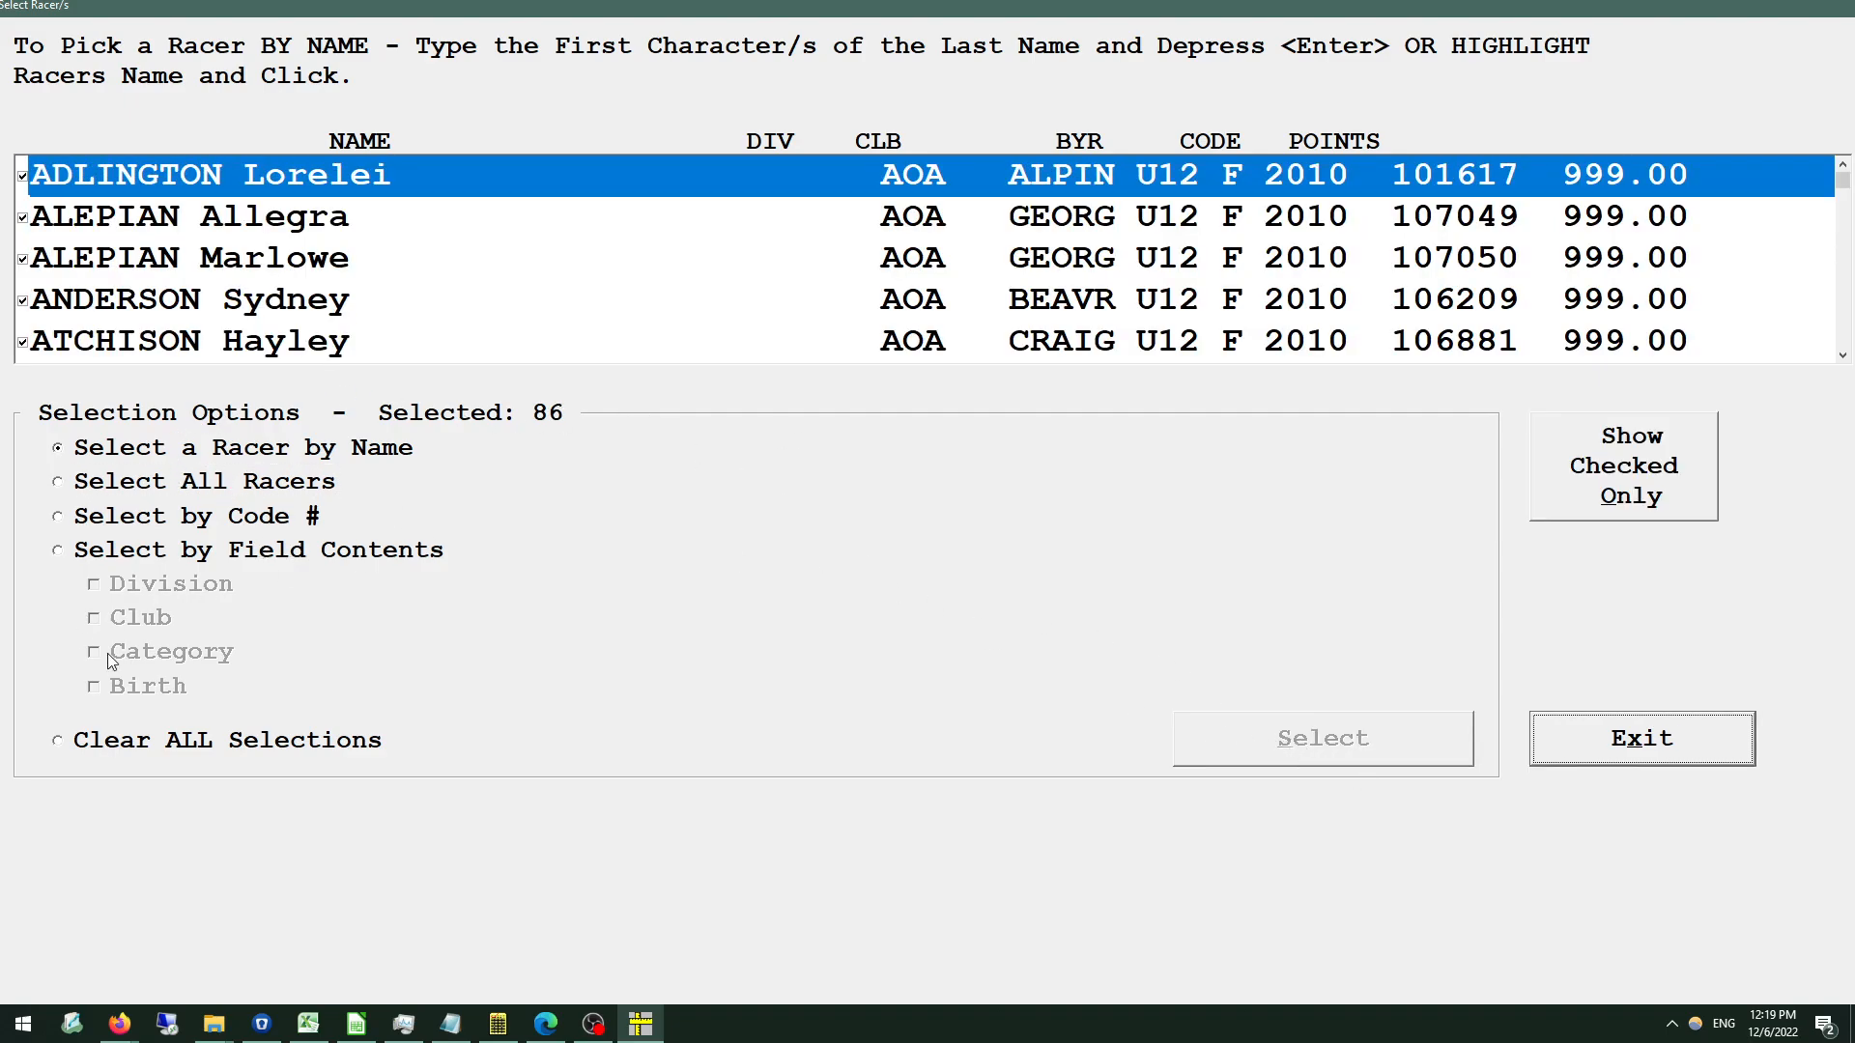
# Select the racers by field contents, using the club BEAVR.
pyautogui.click(138, 556)
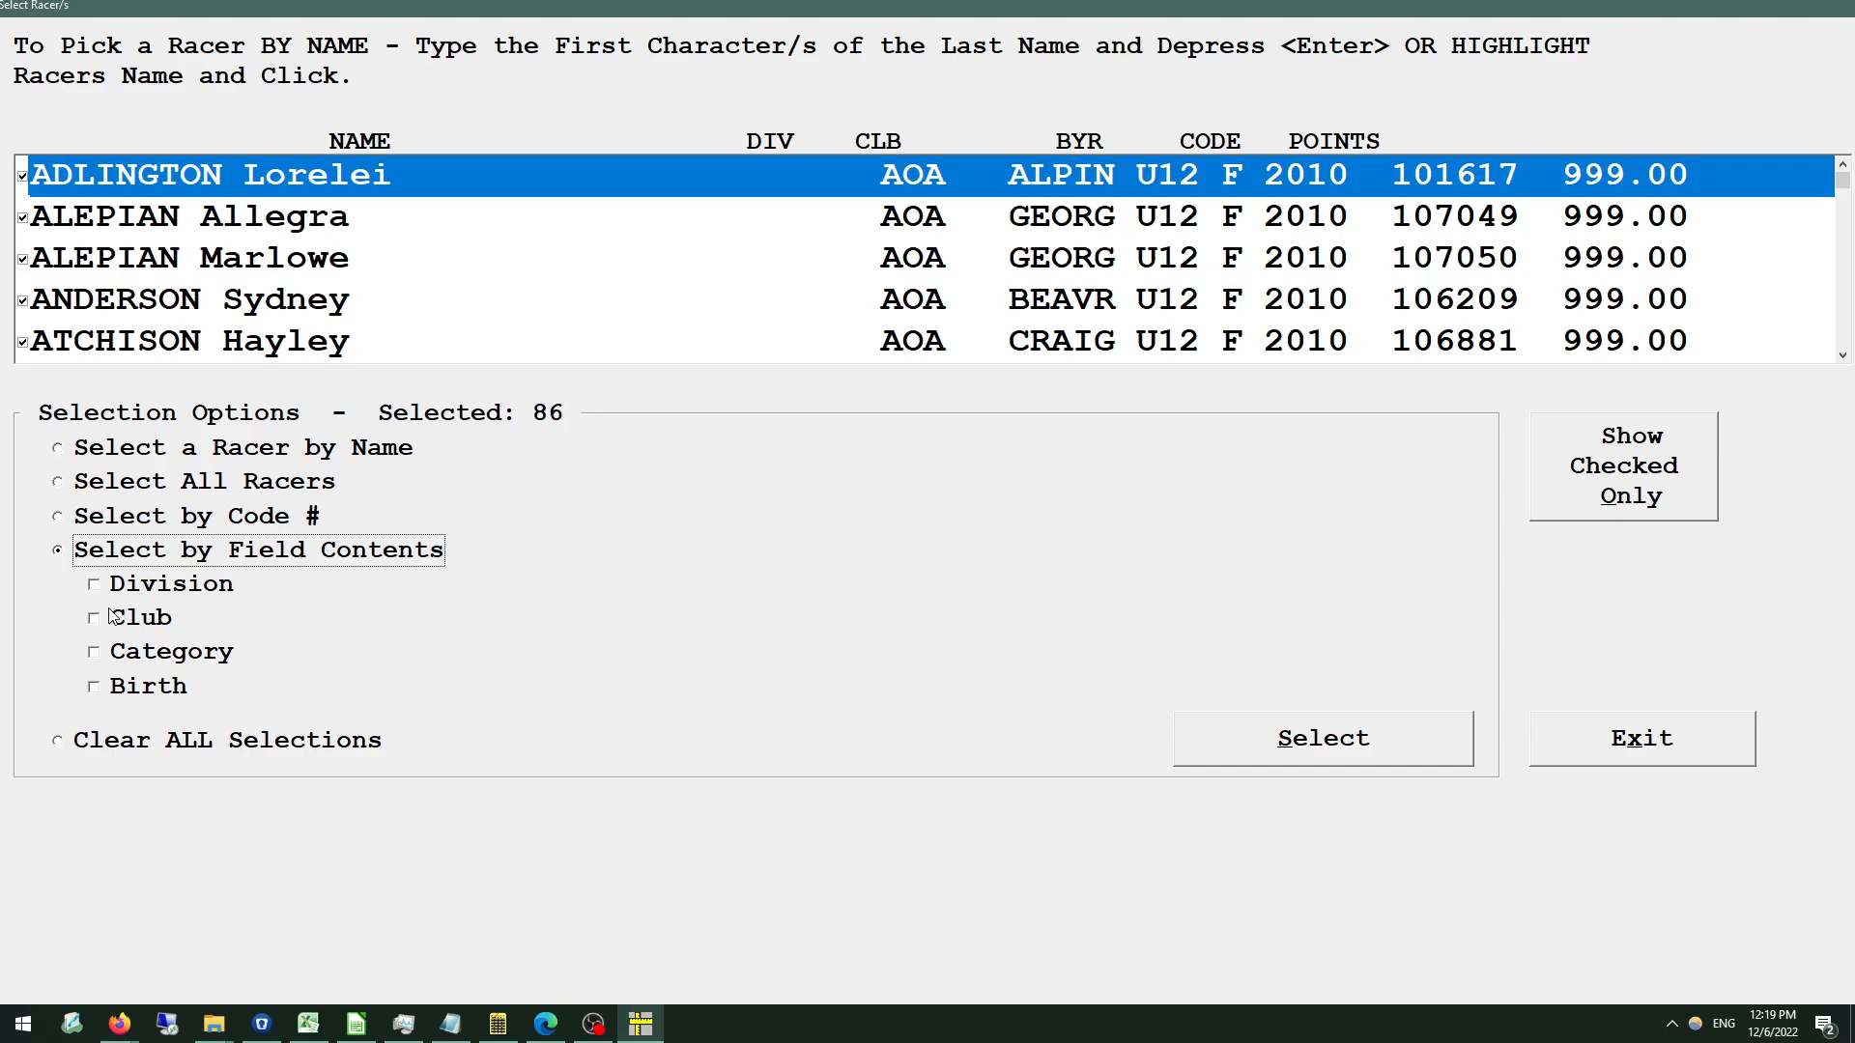
pyautogui.click(140, 619)
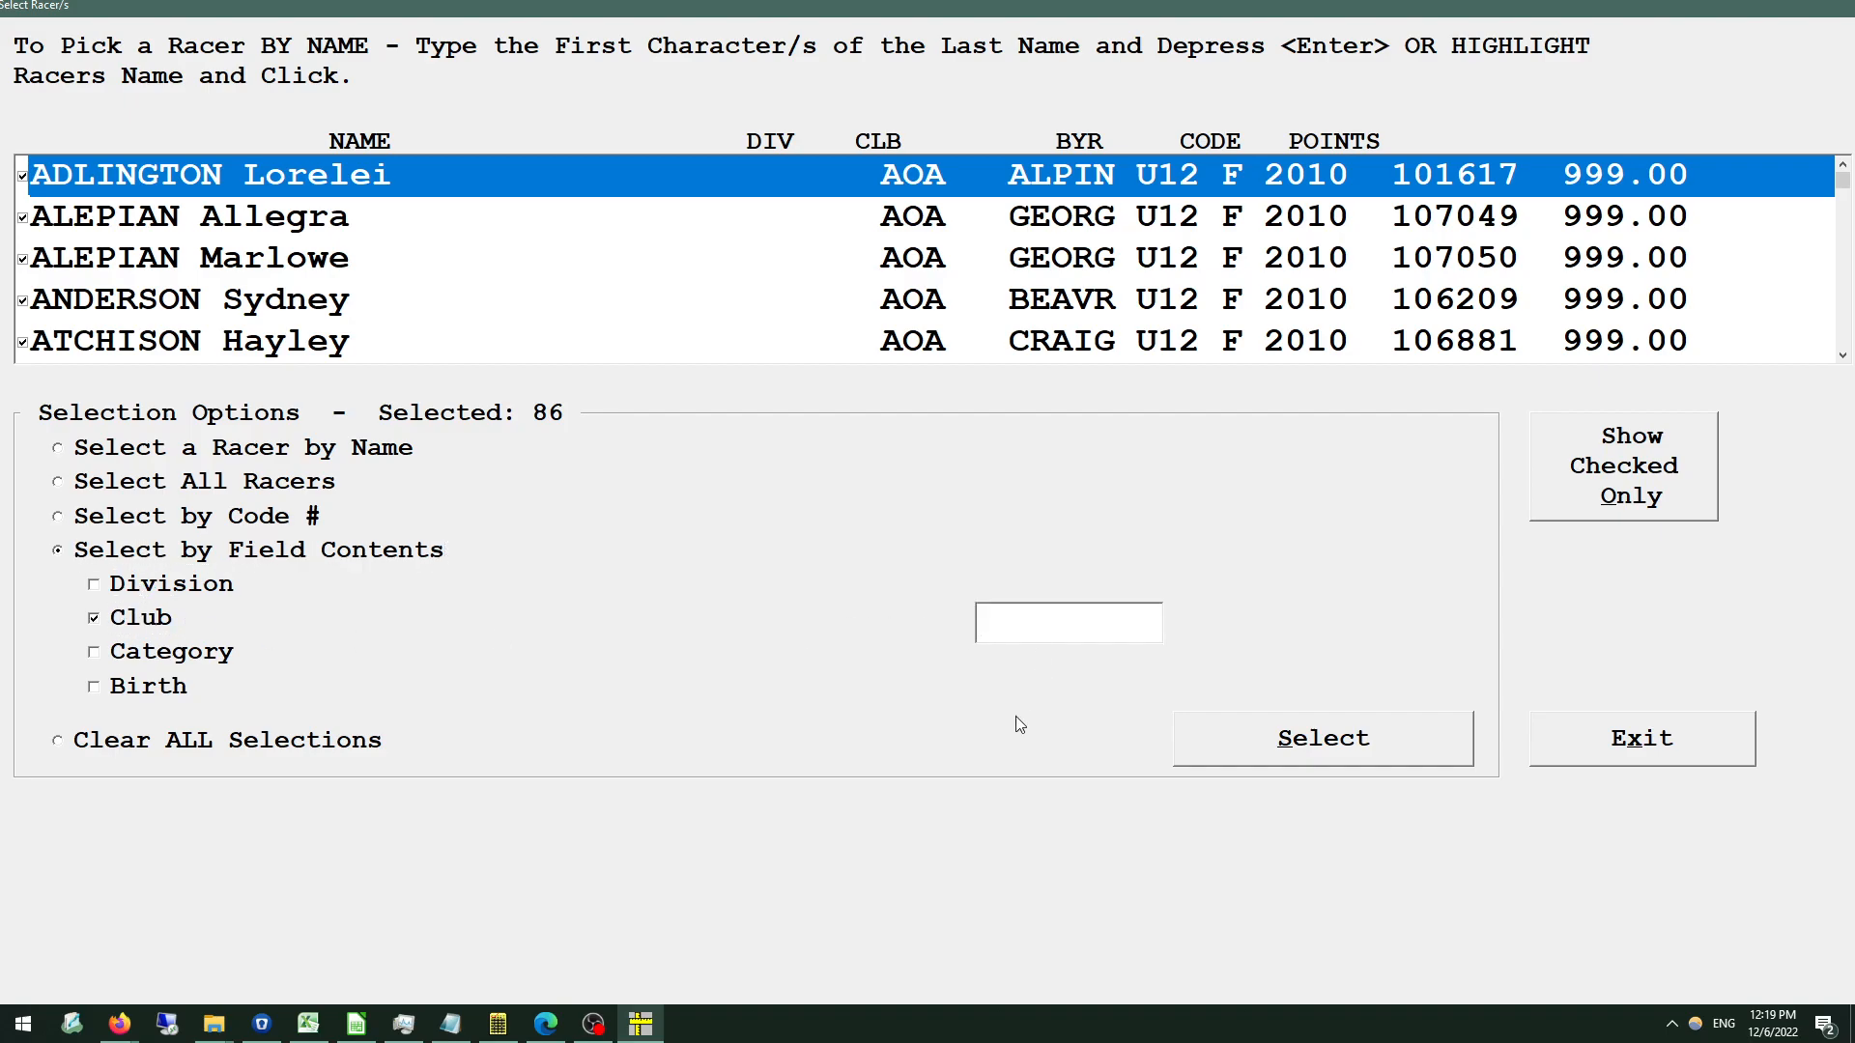
pyautogui.write('BEAVR')
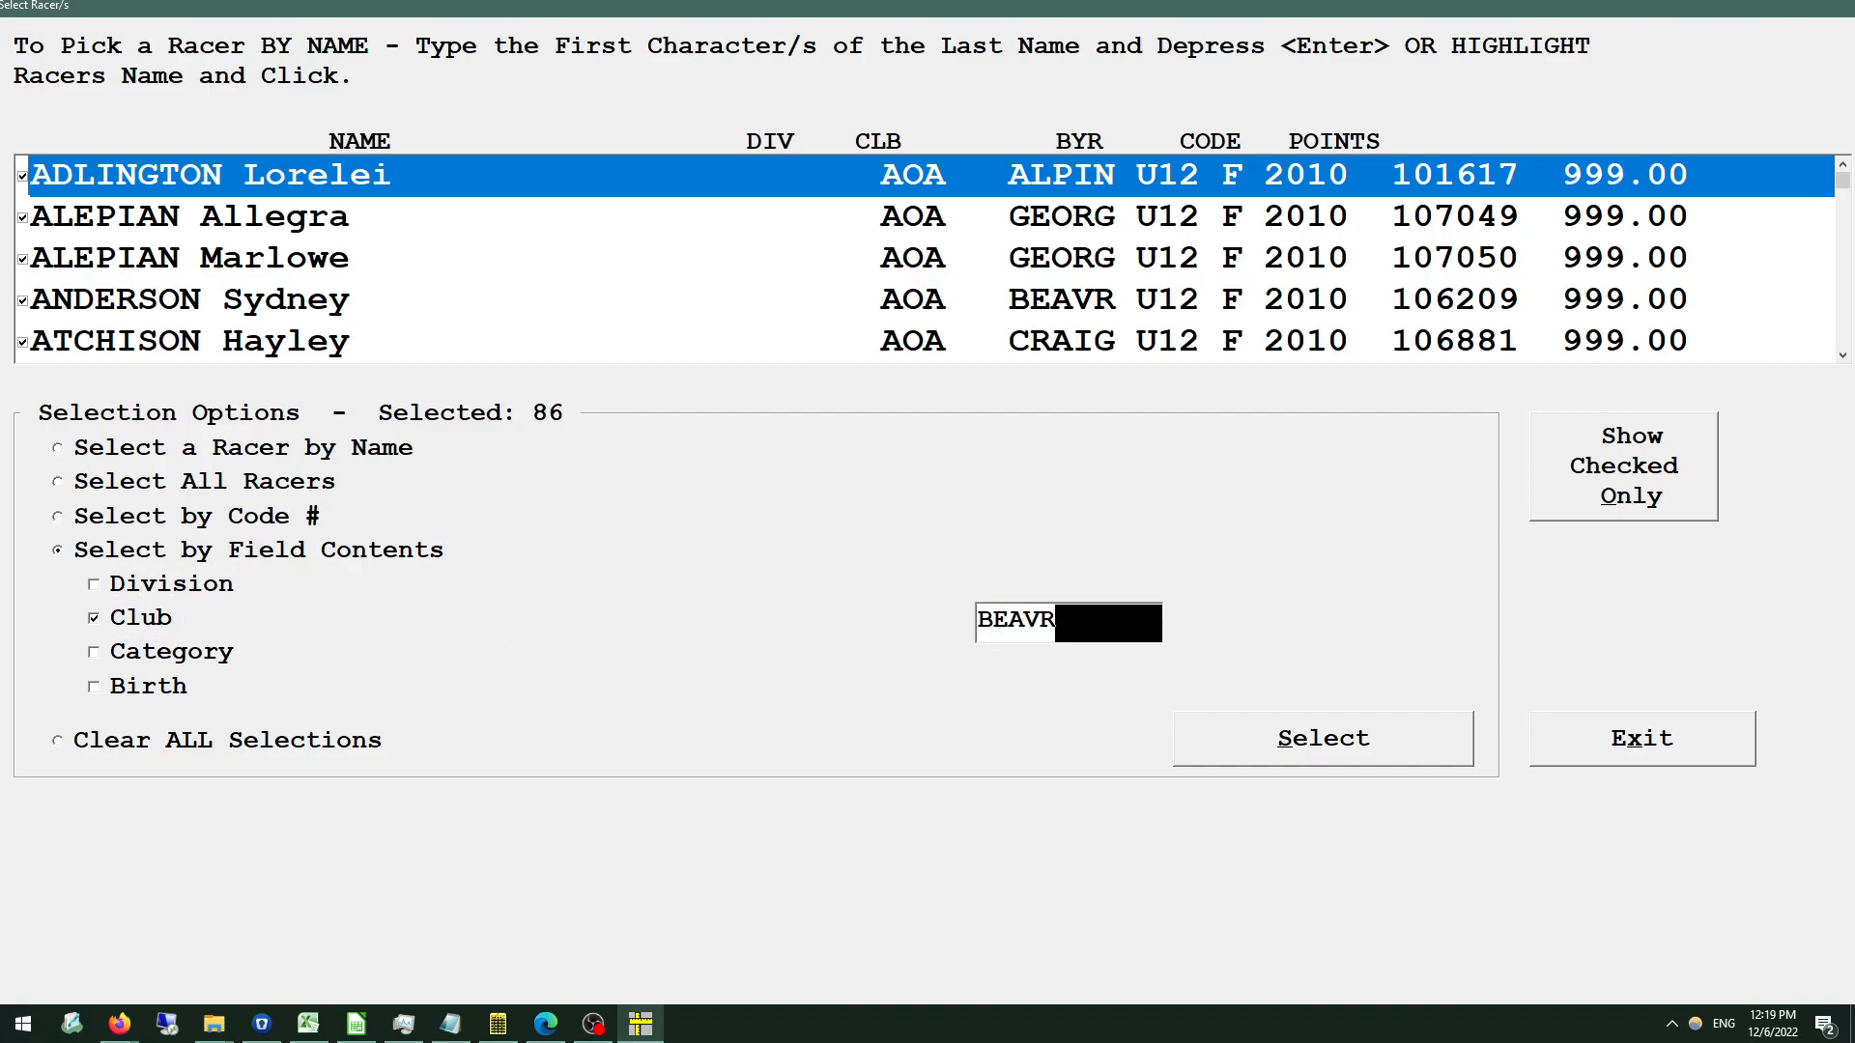
pyautogui.click(1330, 735)
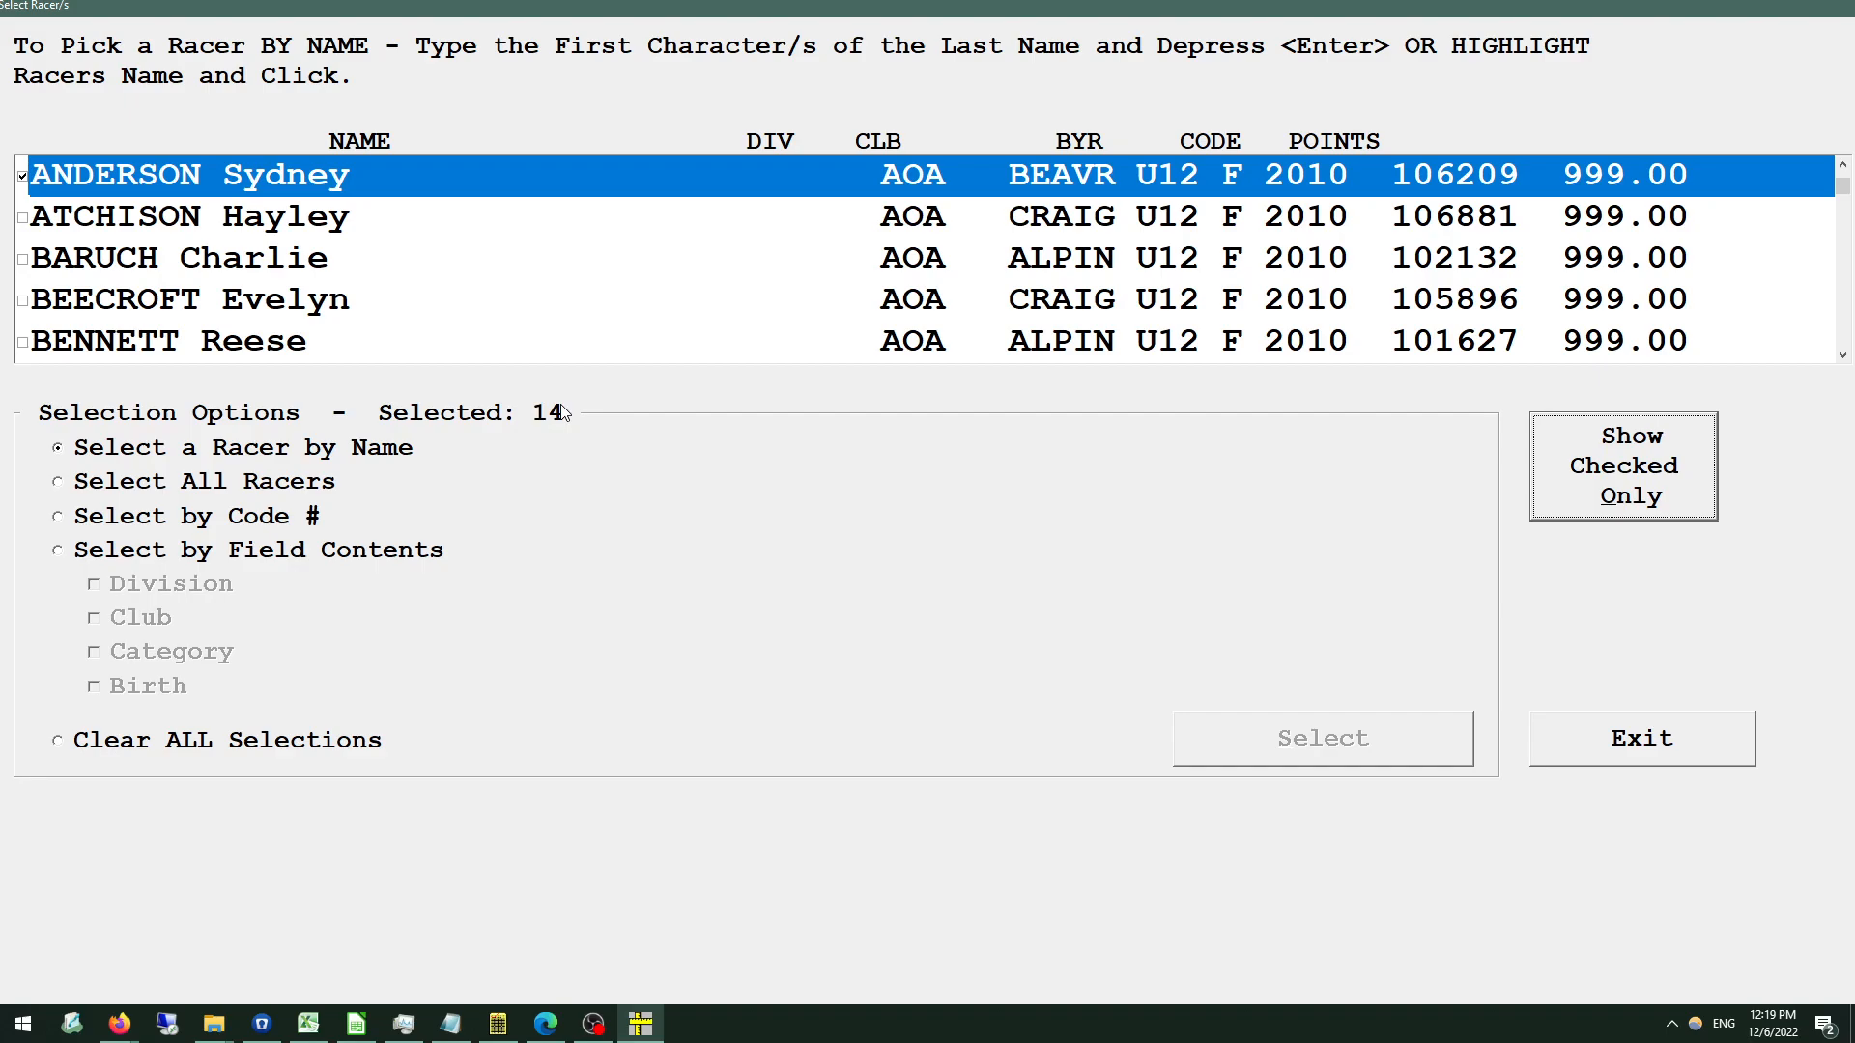
pyautogui.hotkey('alt', 'Tab')
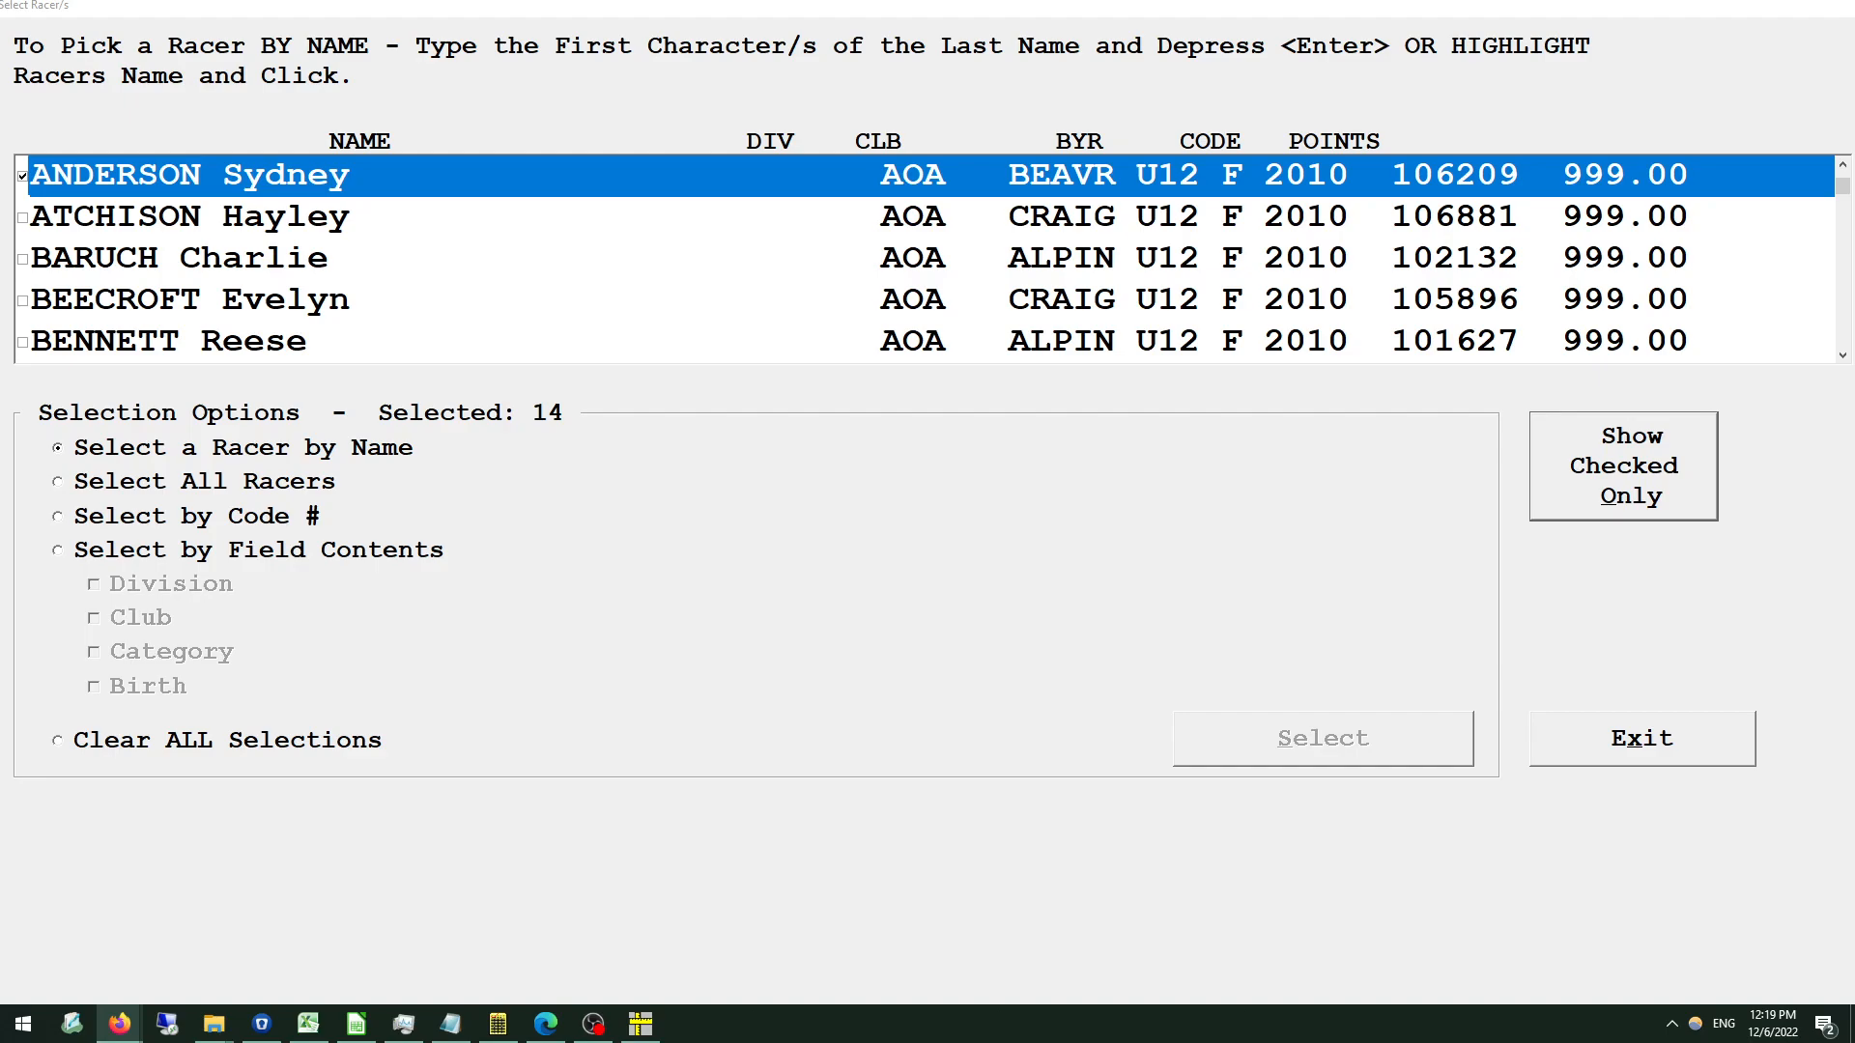
# Switch to Firefox, open alpinepoints.ca/events/#4377 in a new tab to view the race entry download formats, and return to Measures.
pyautogui.moveTo(139, 1030)
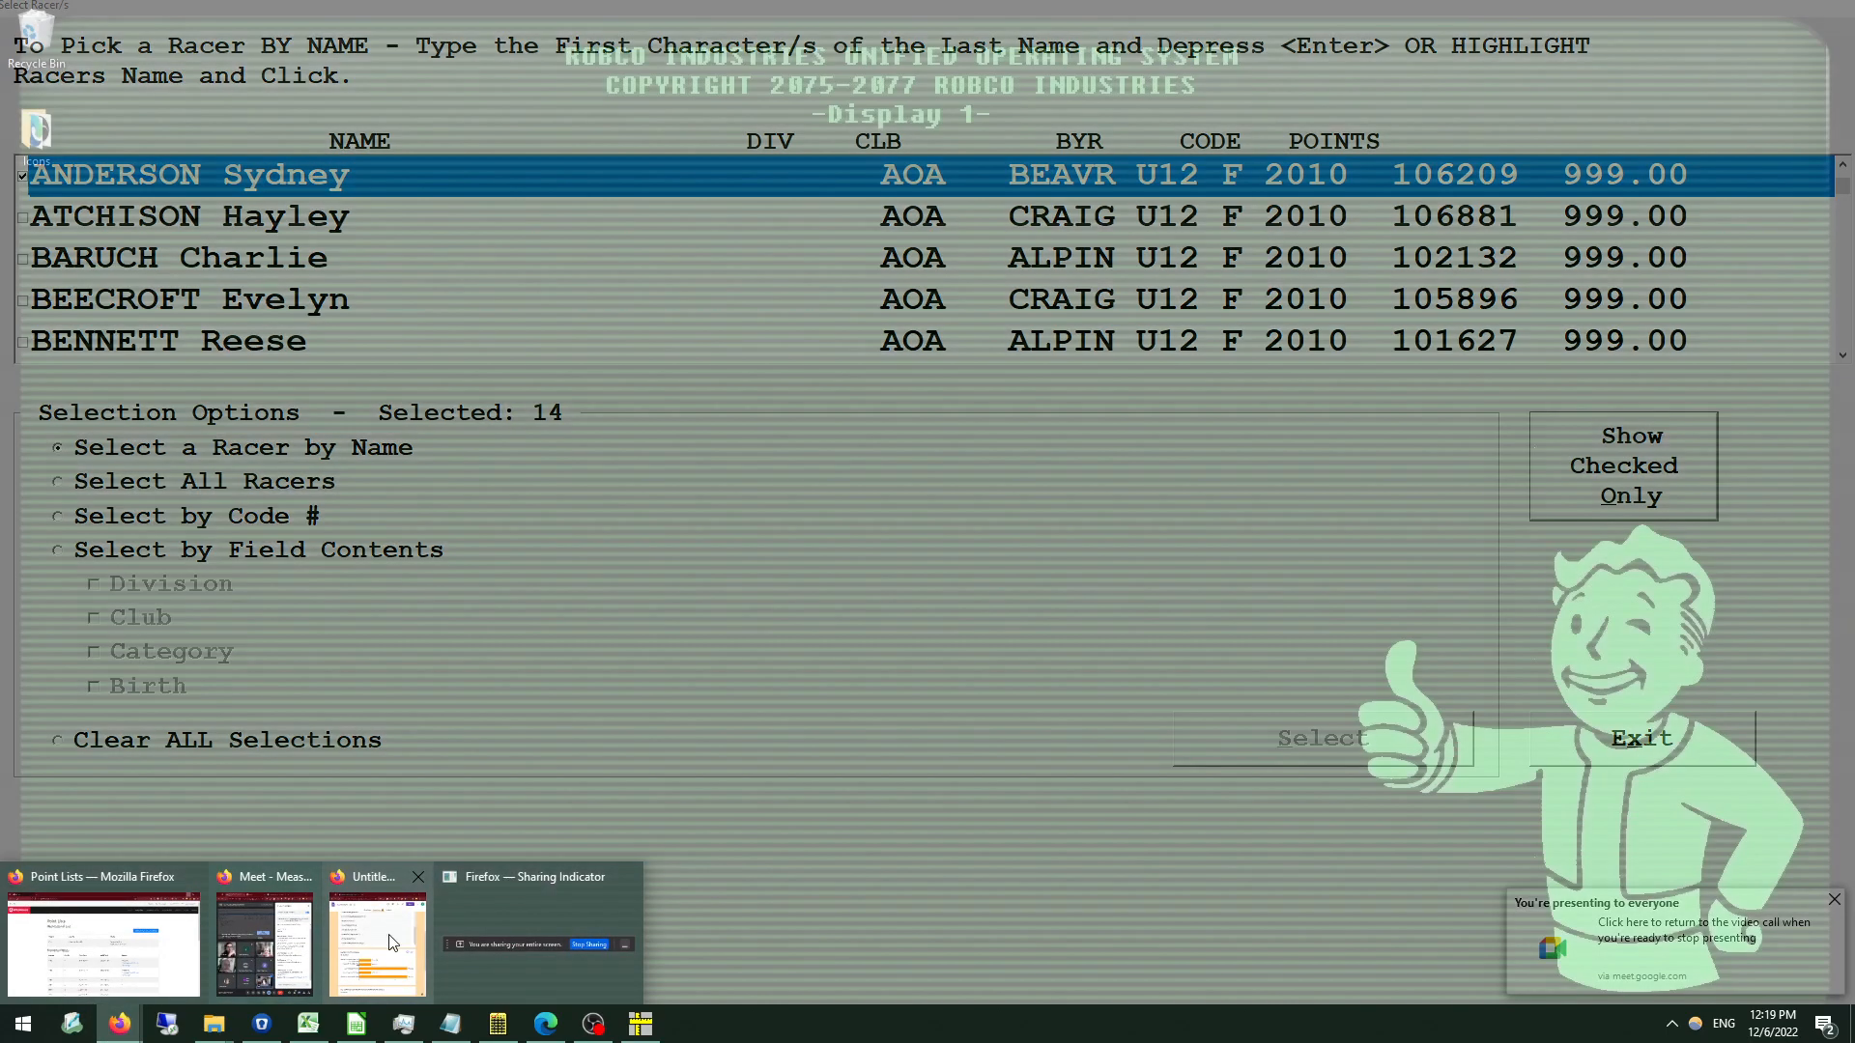
pyautogui.click(104, 939)
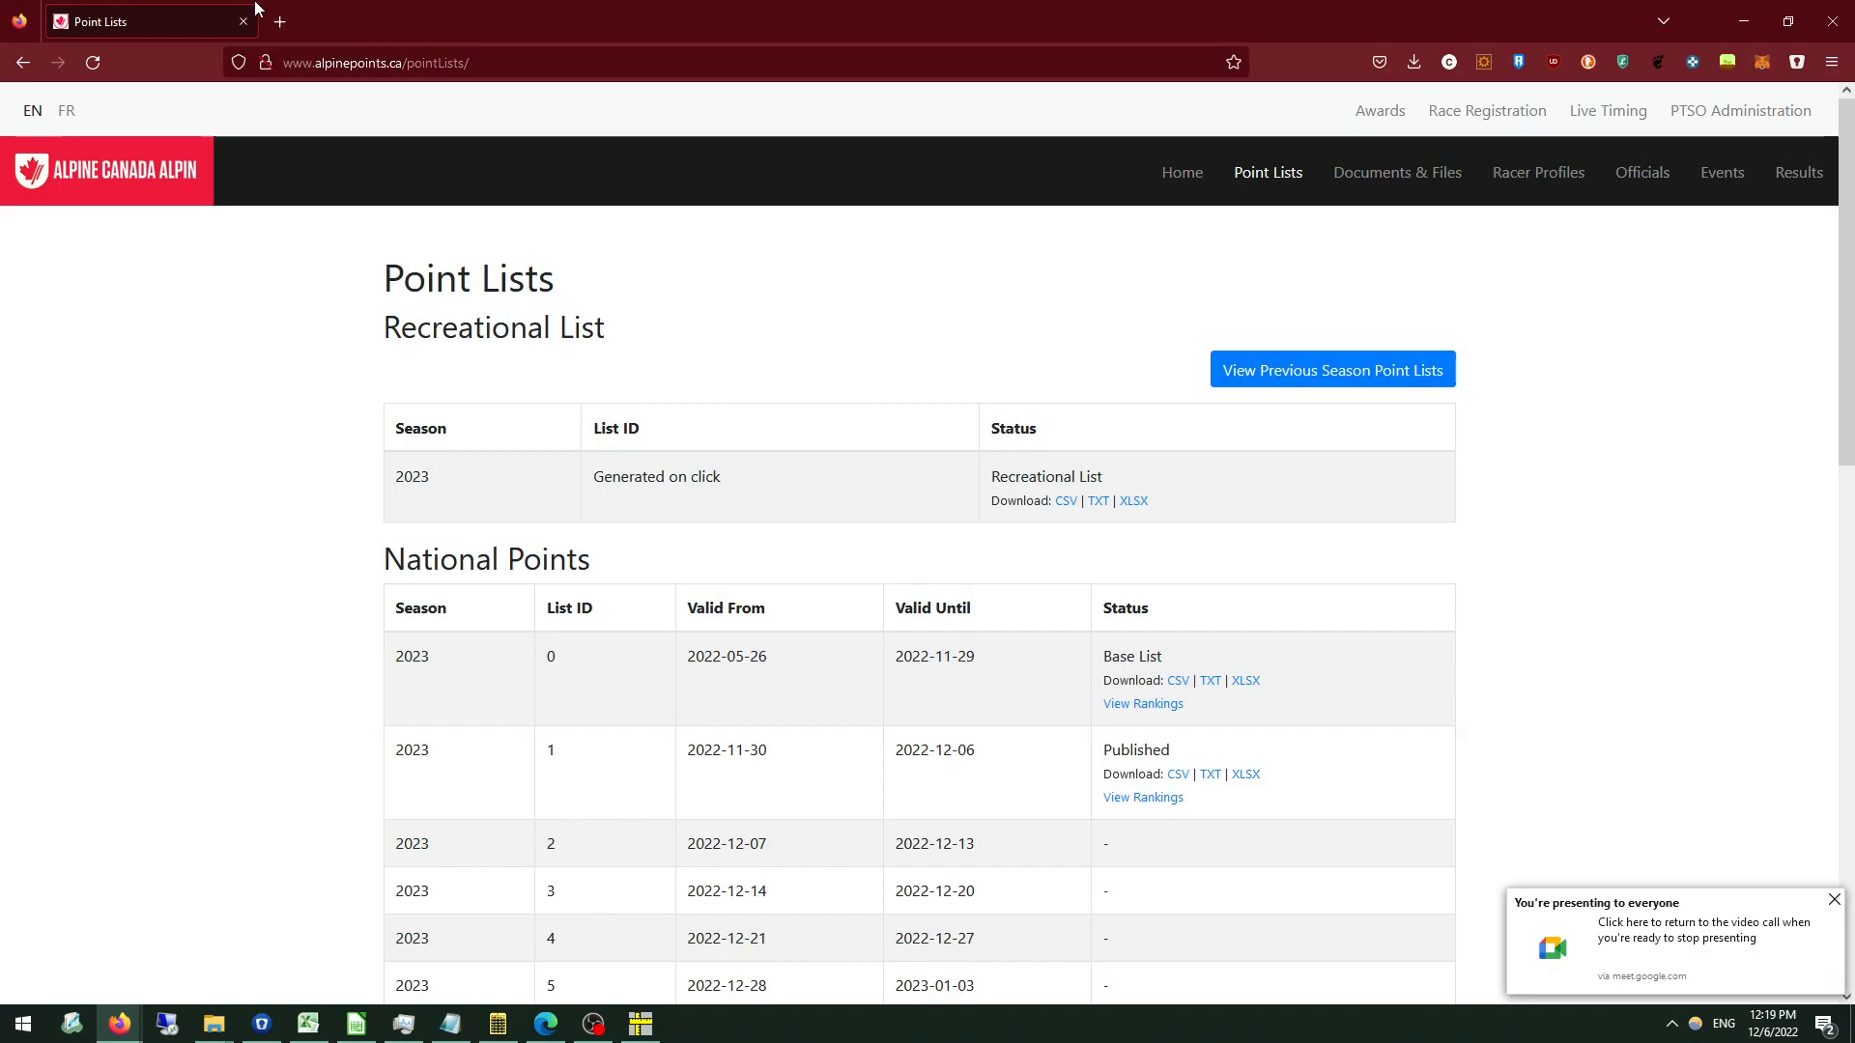
pyautogui.click(280, 21)
pyautogui.write('http://www.alpinepoints.ca/events/#4377')
pyautogui.press('Return')
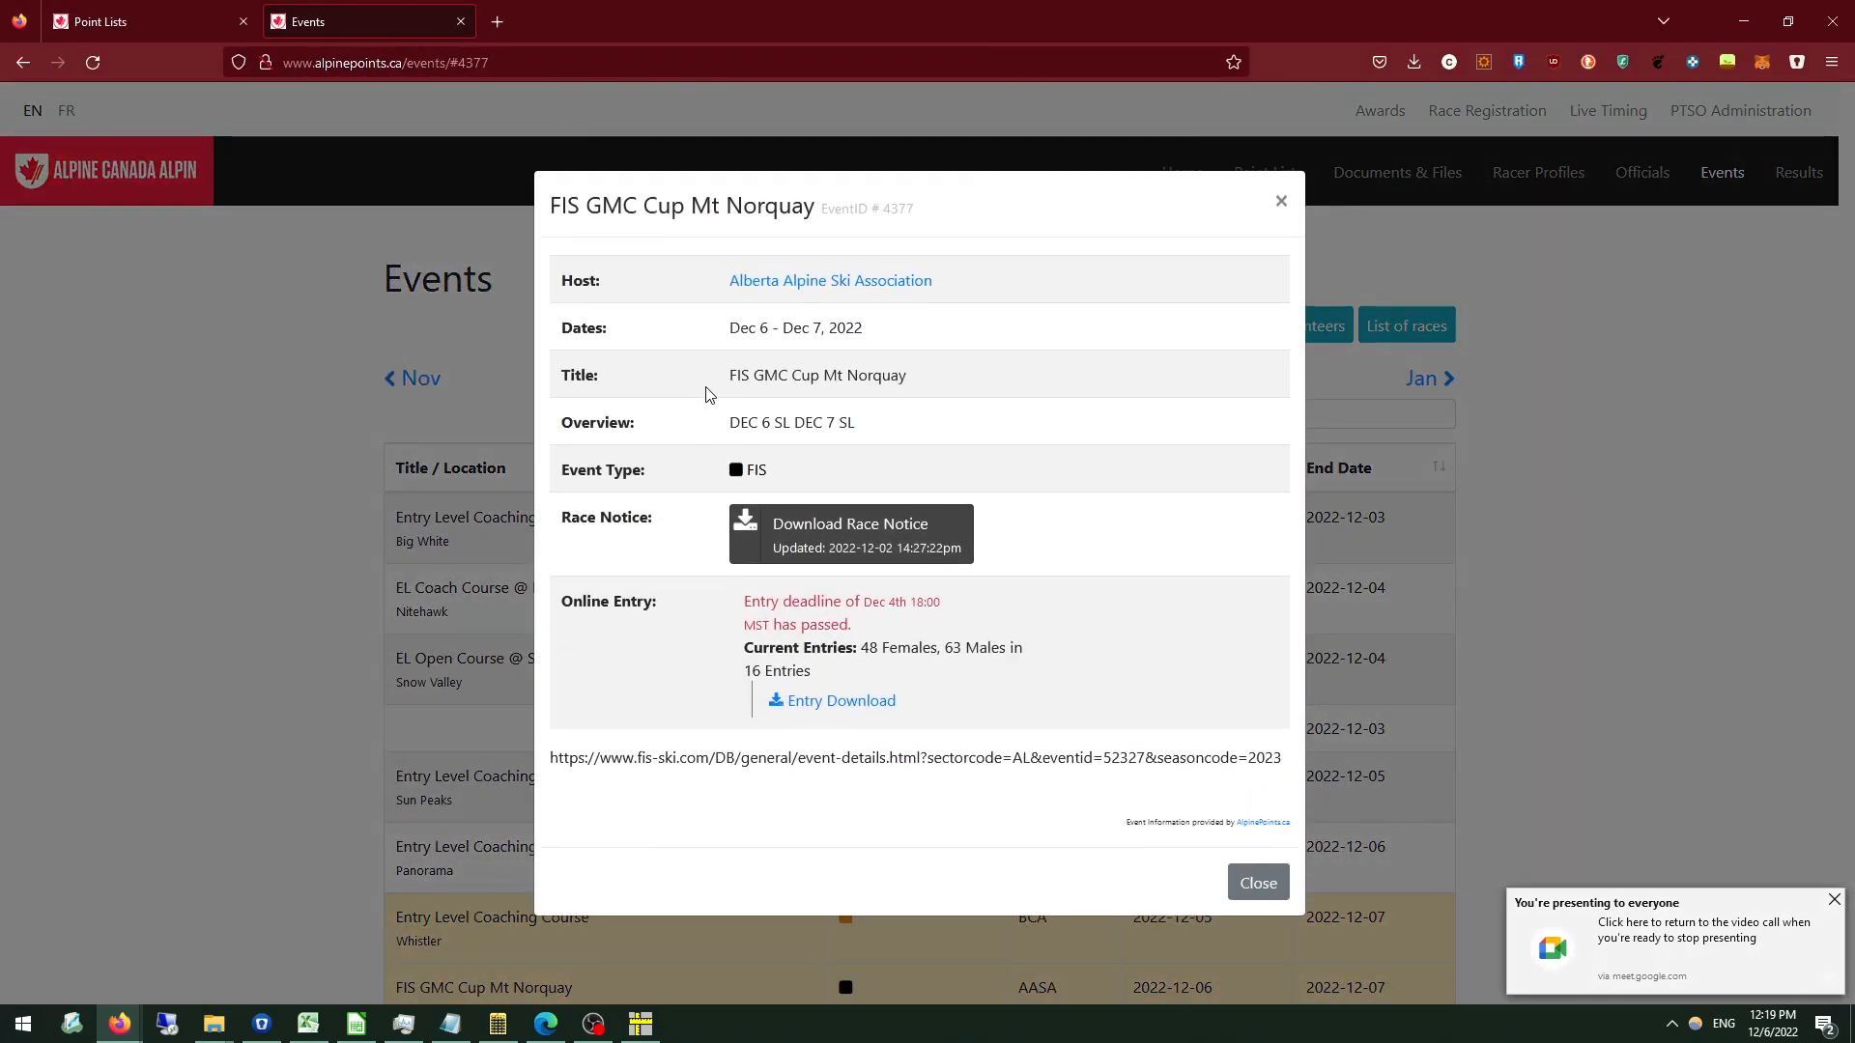
pyautogui.click(846, 704)
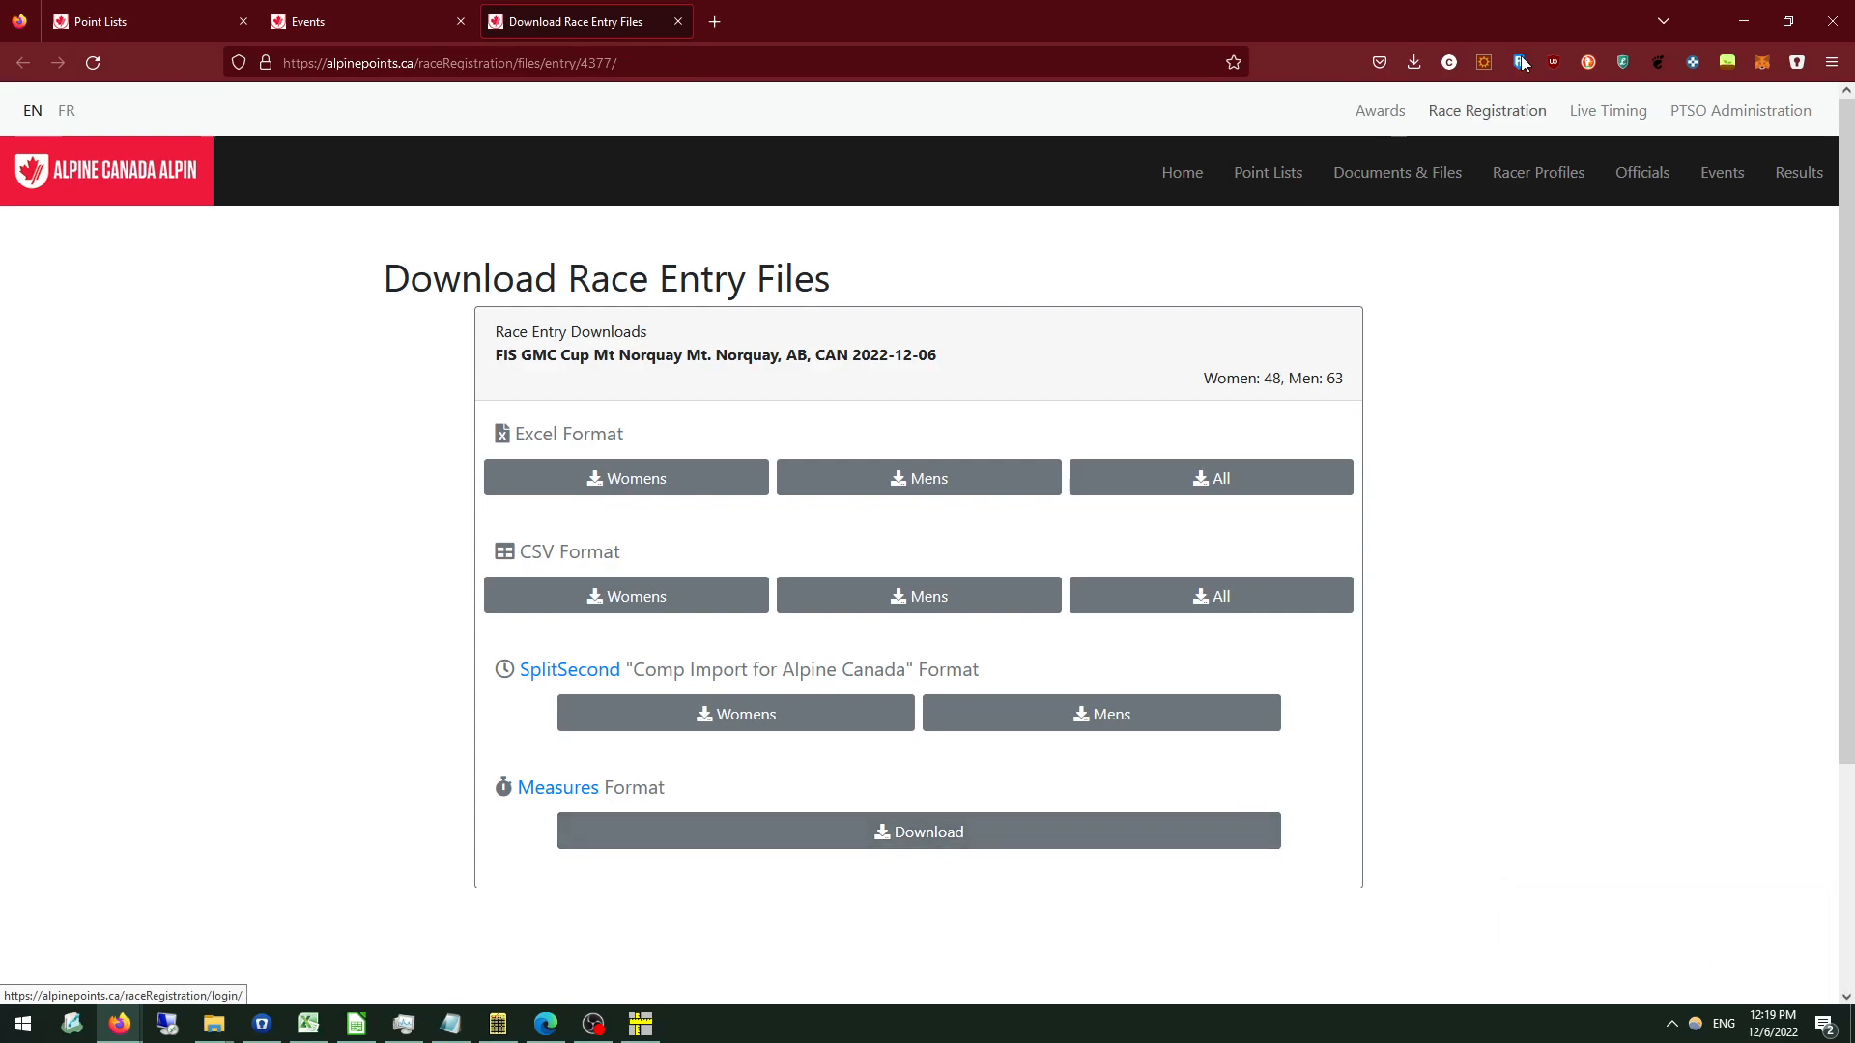
pyautogui.click(1733, 15)
# Add all racers in the pick list to the race file, leave racer entry, and view the race's racer list.
pyautogui.click(909, 486)
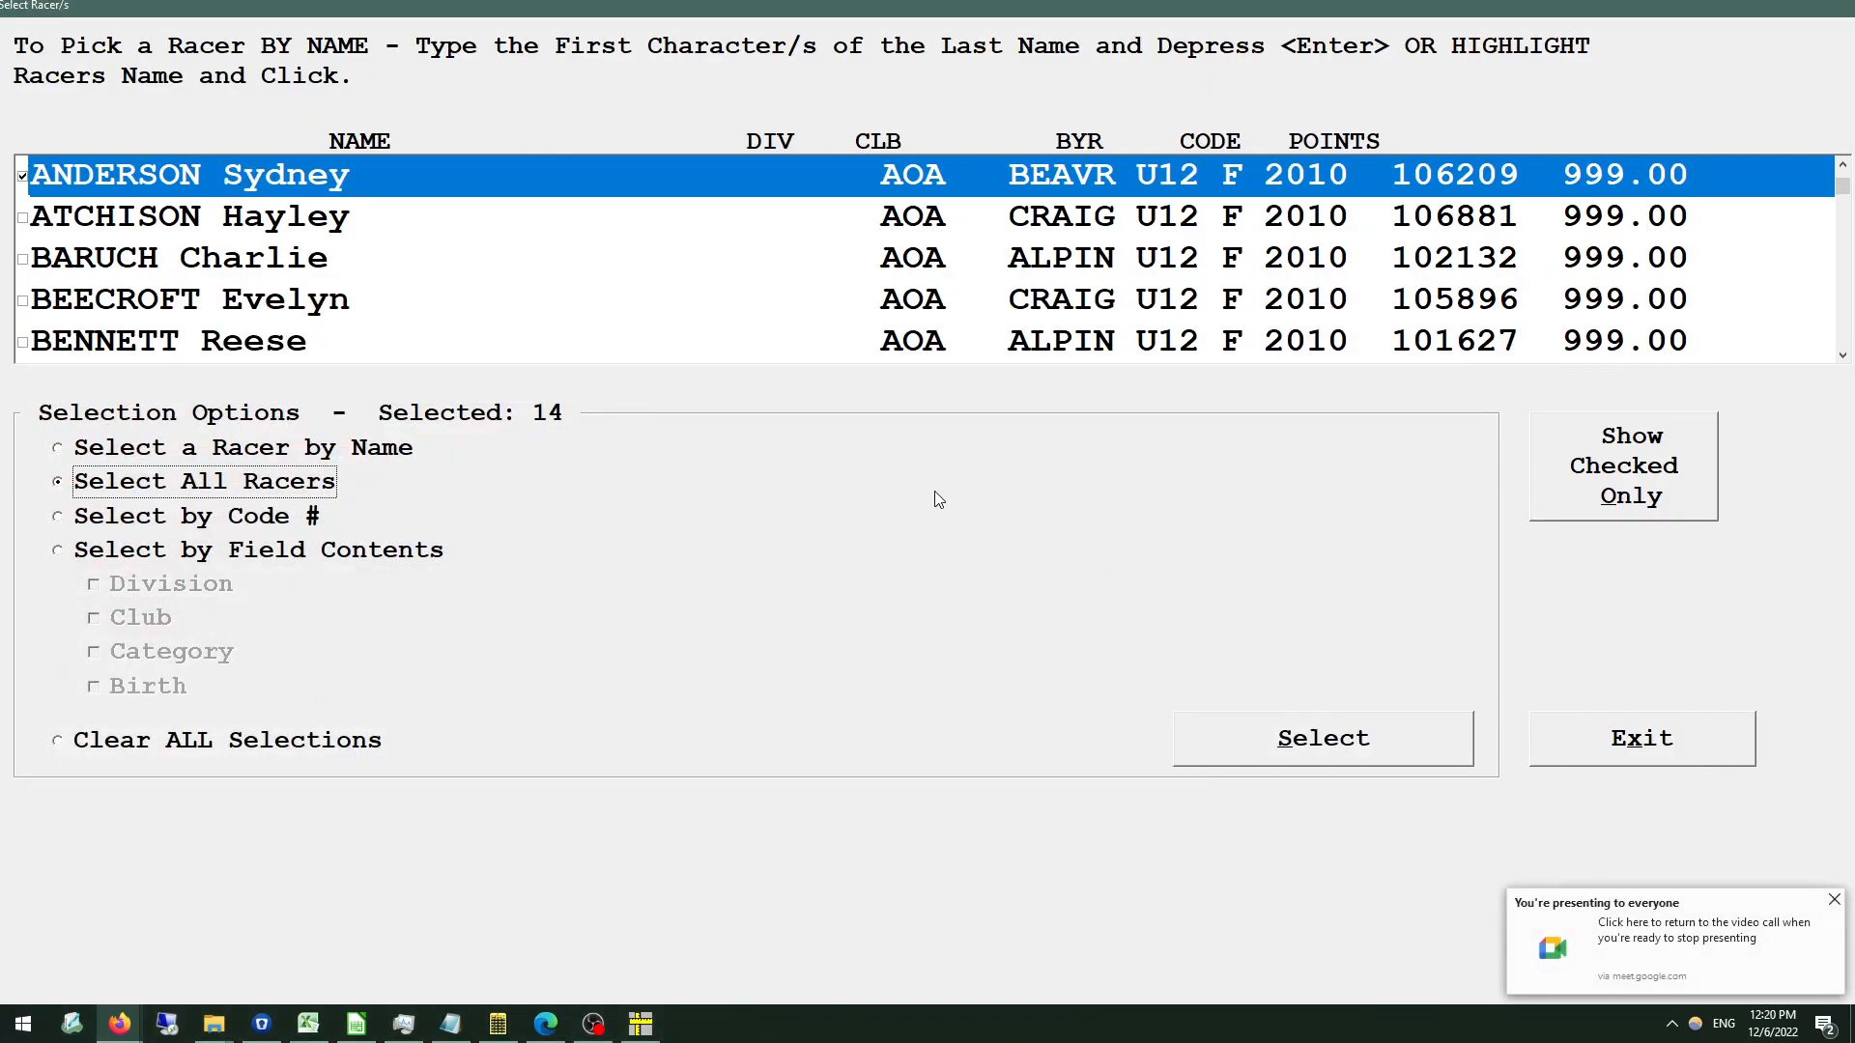
pyautogui.click(1227, 734)
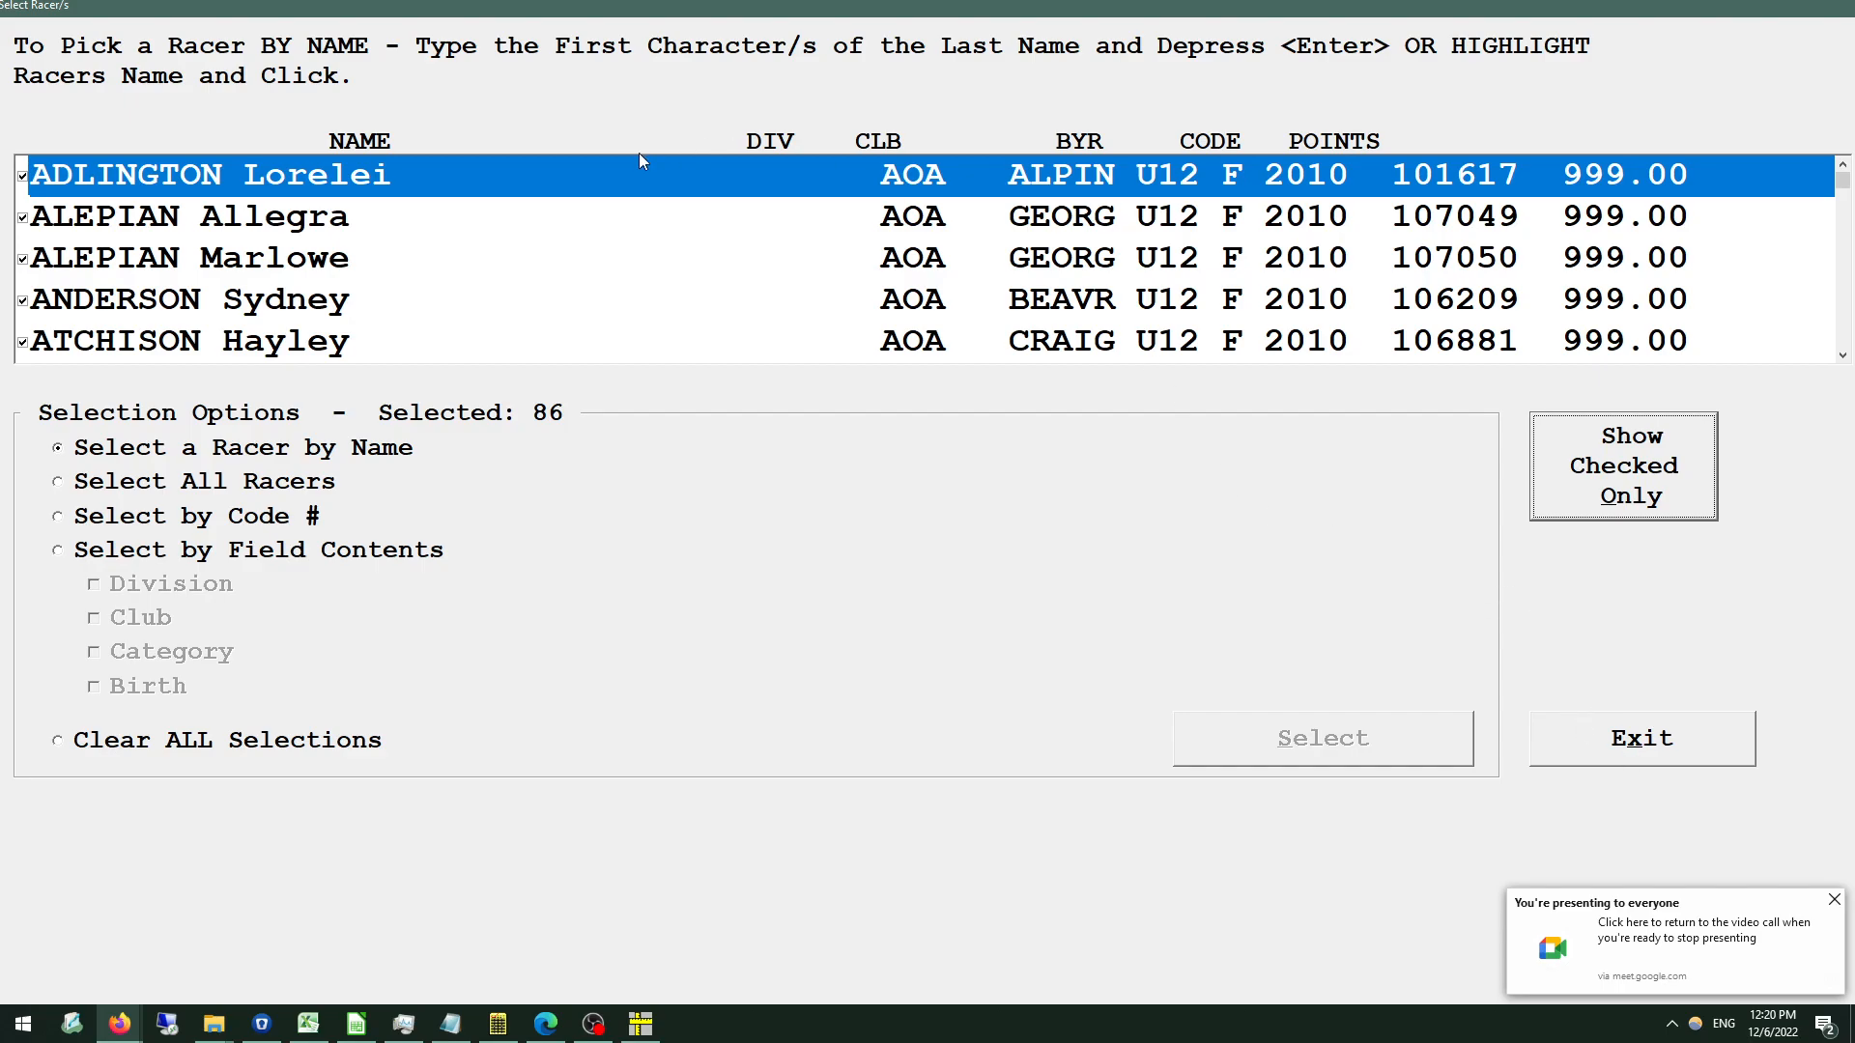
pyautogui.click(1621, 744)
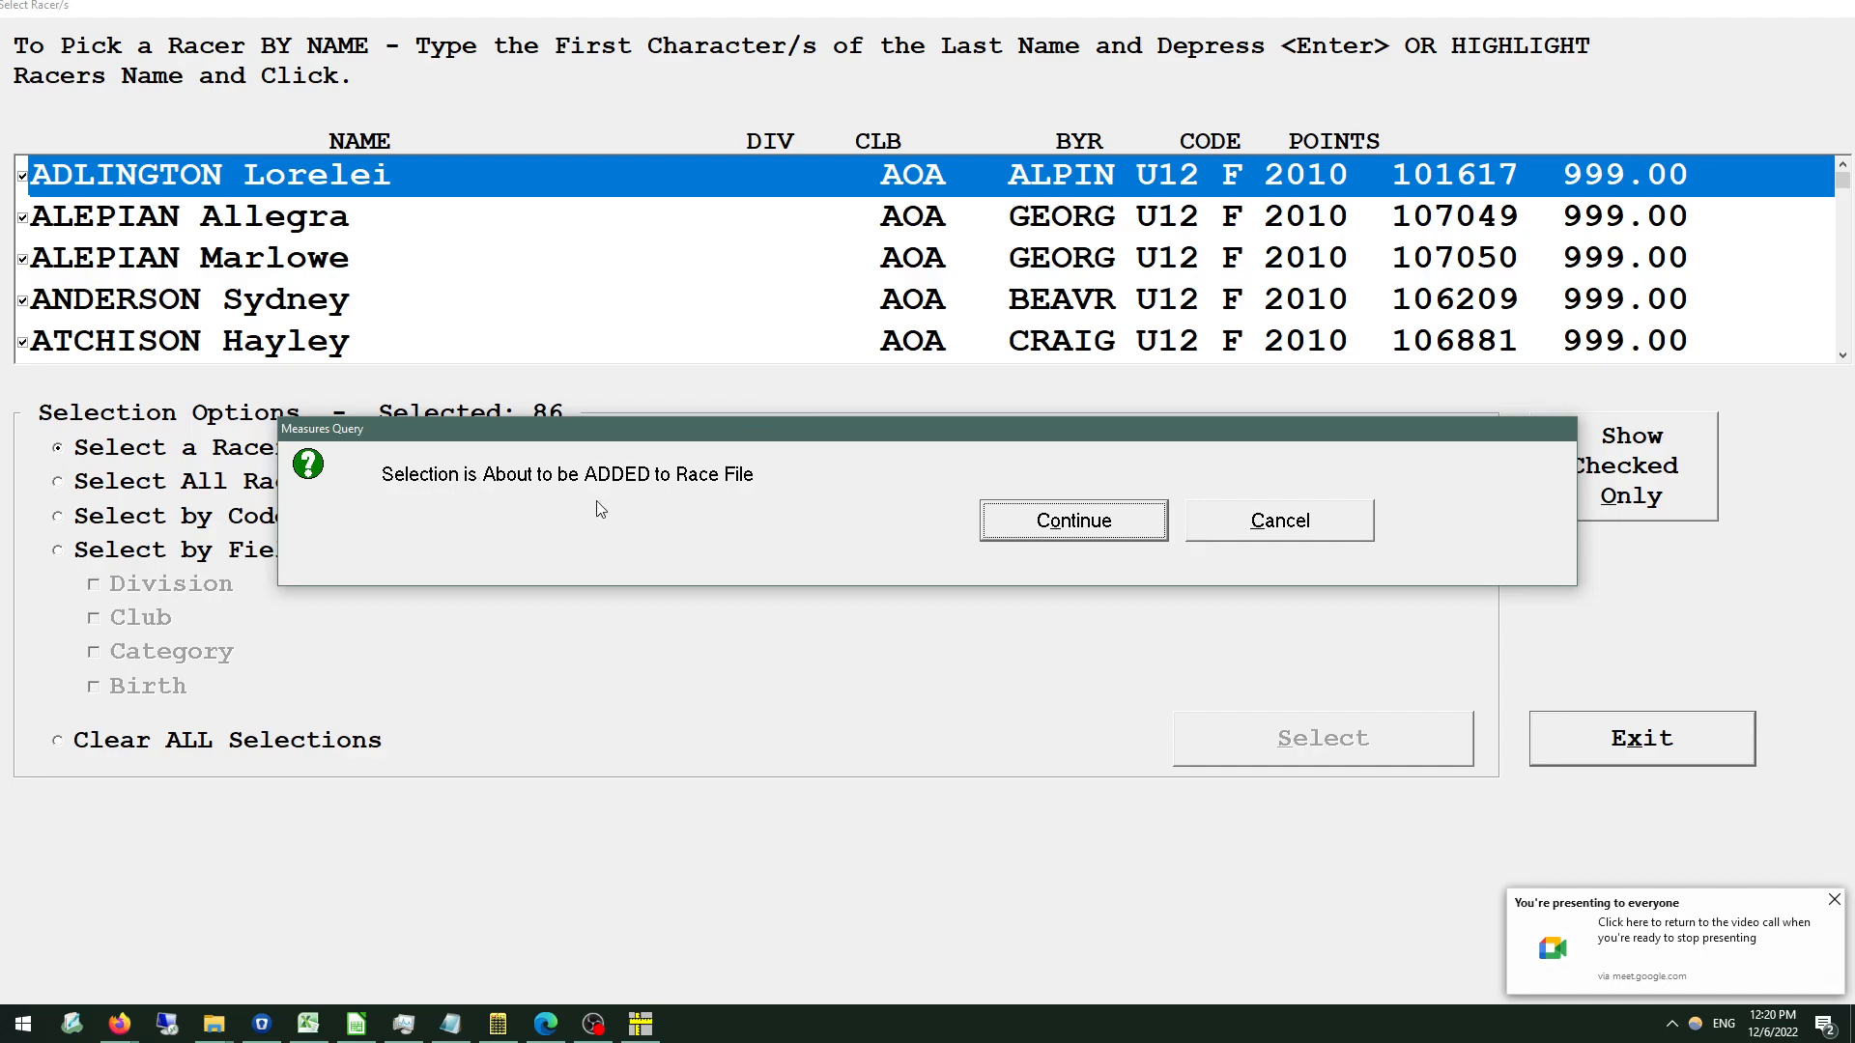
pyautogui.click(1091, 525)
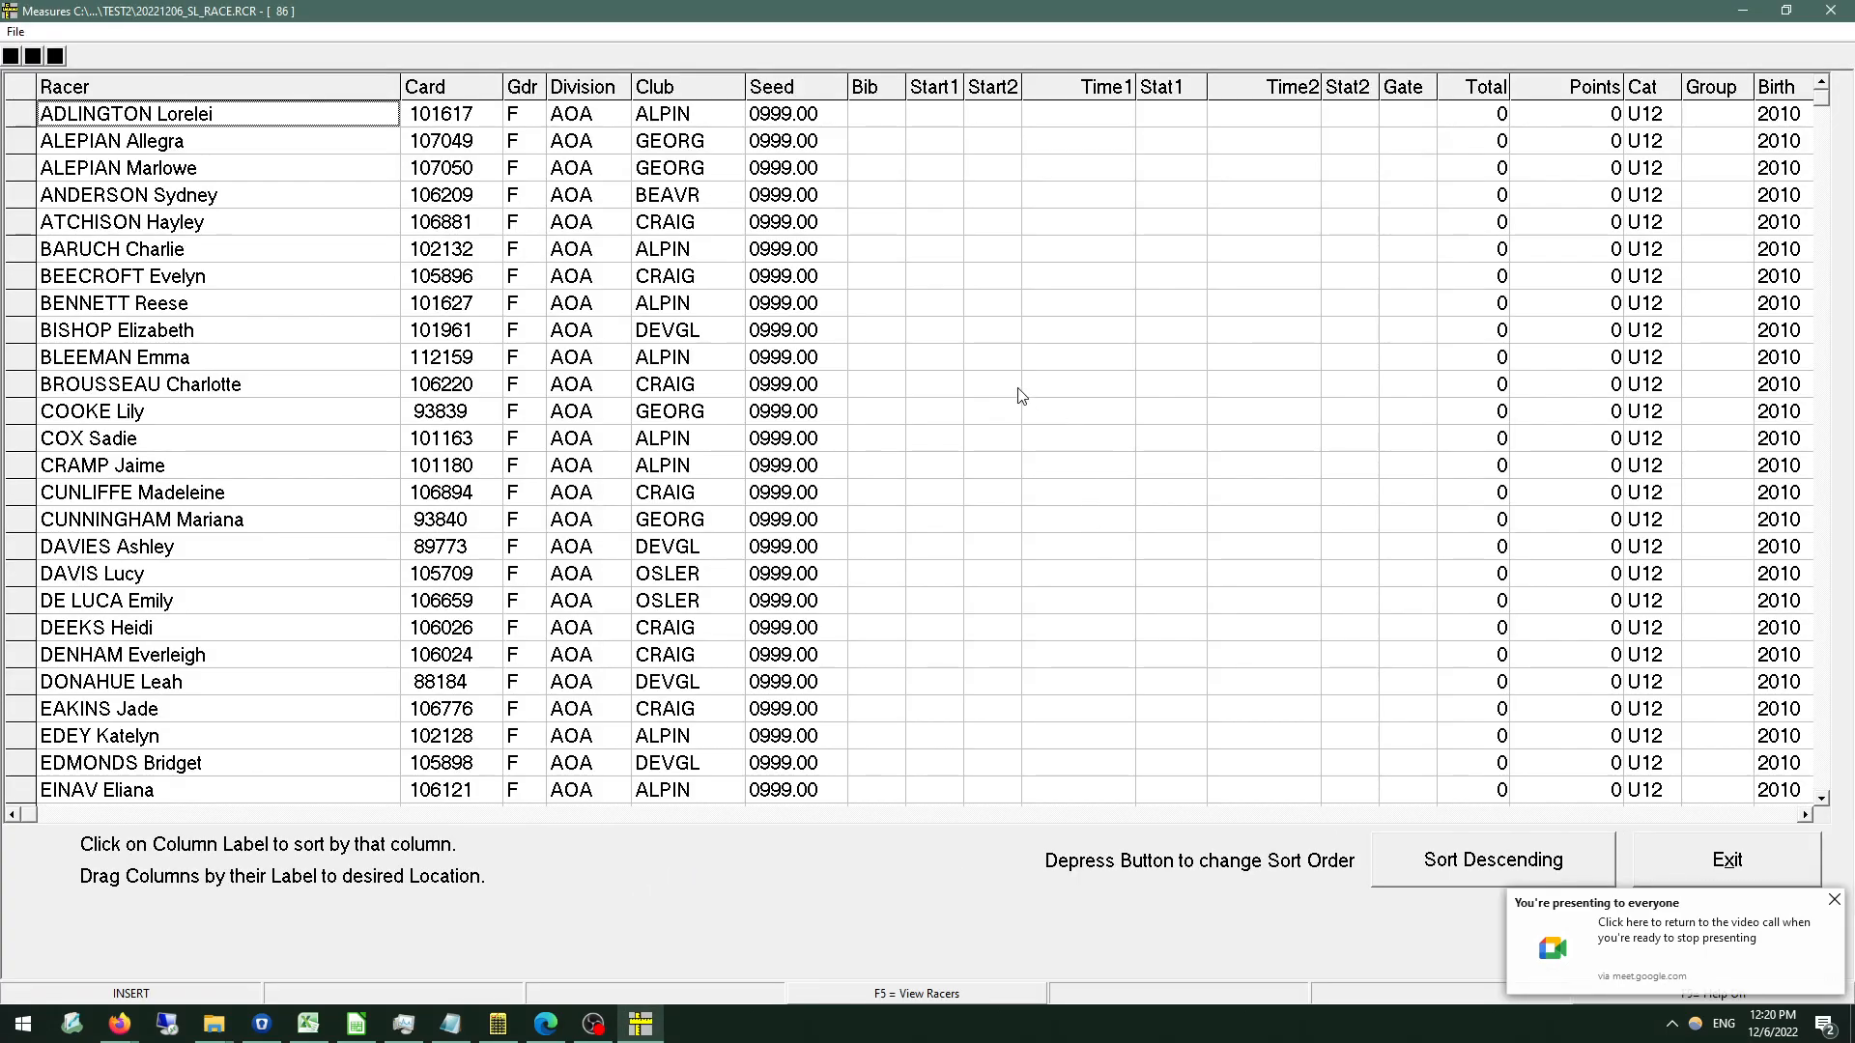
pyautogui.click(1690, 855)
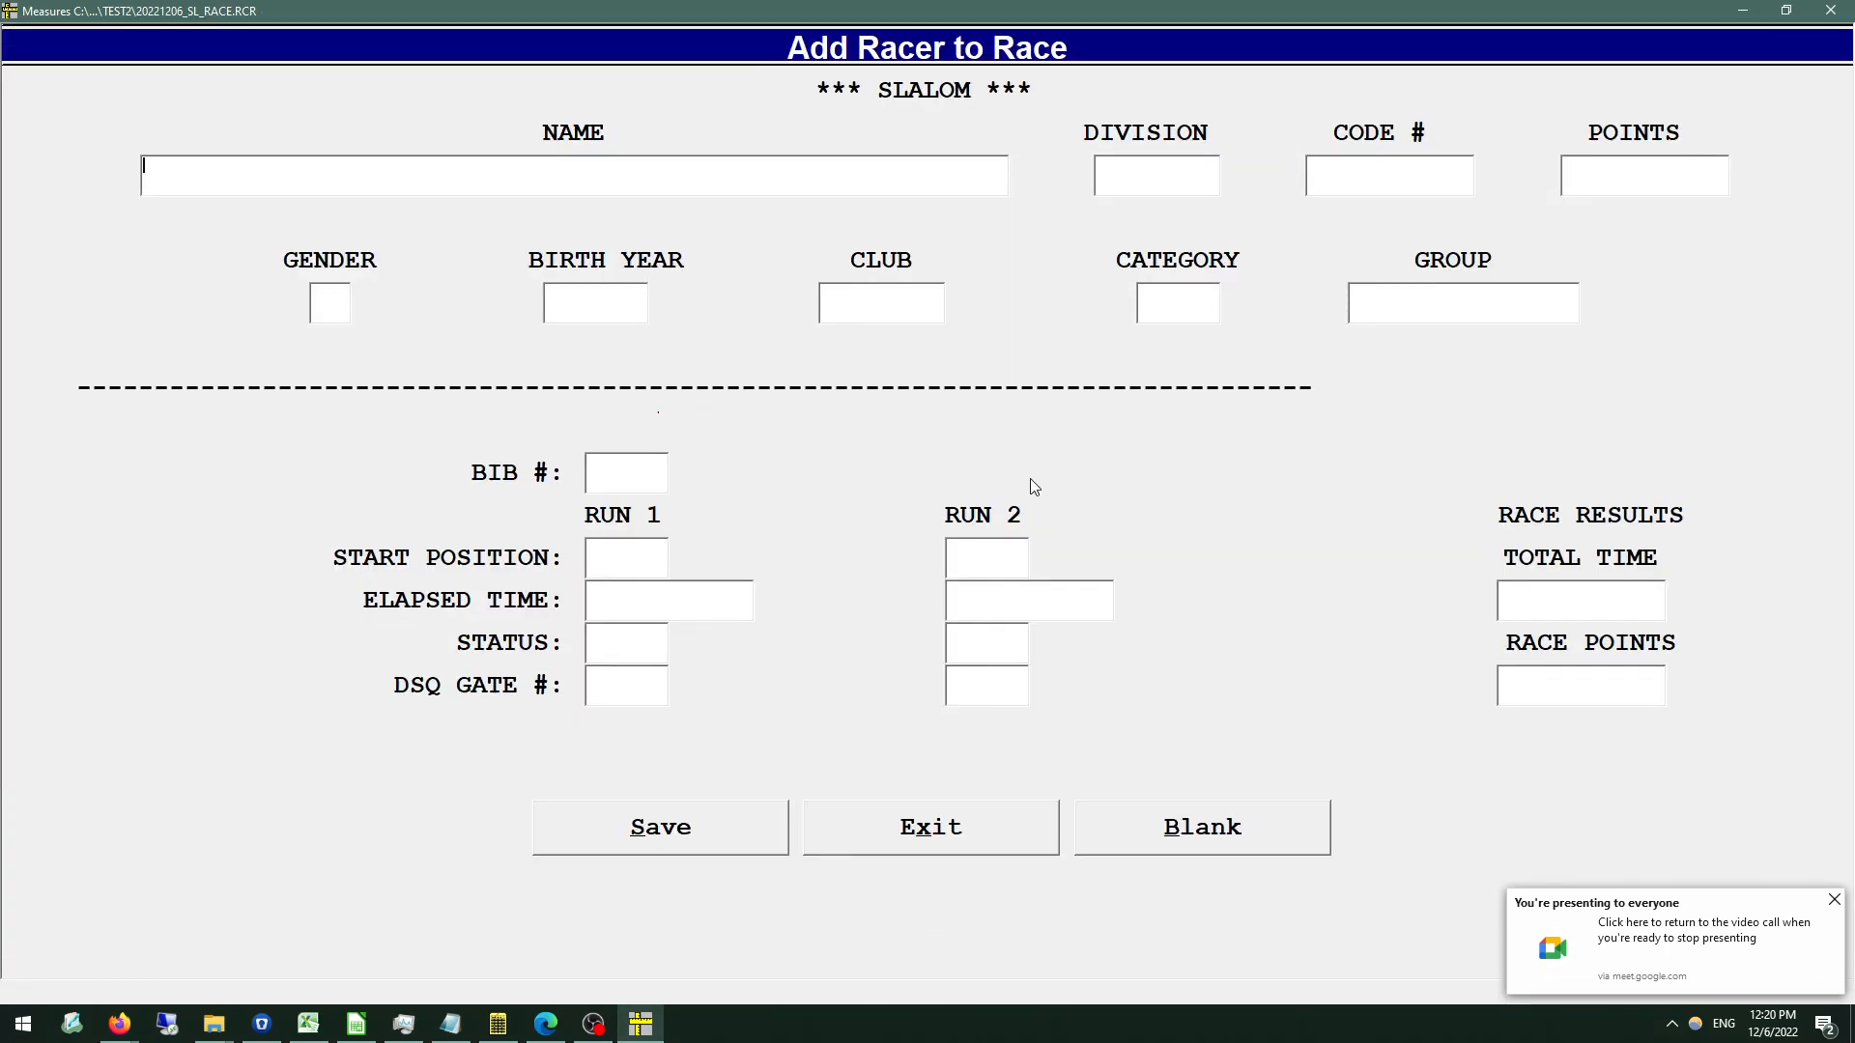
pyautogui.click(924, 299)
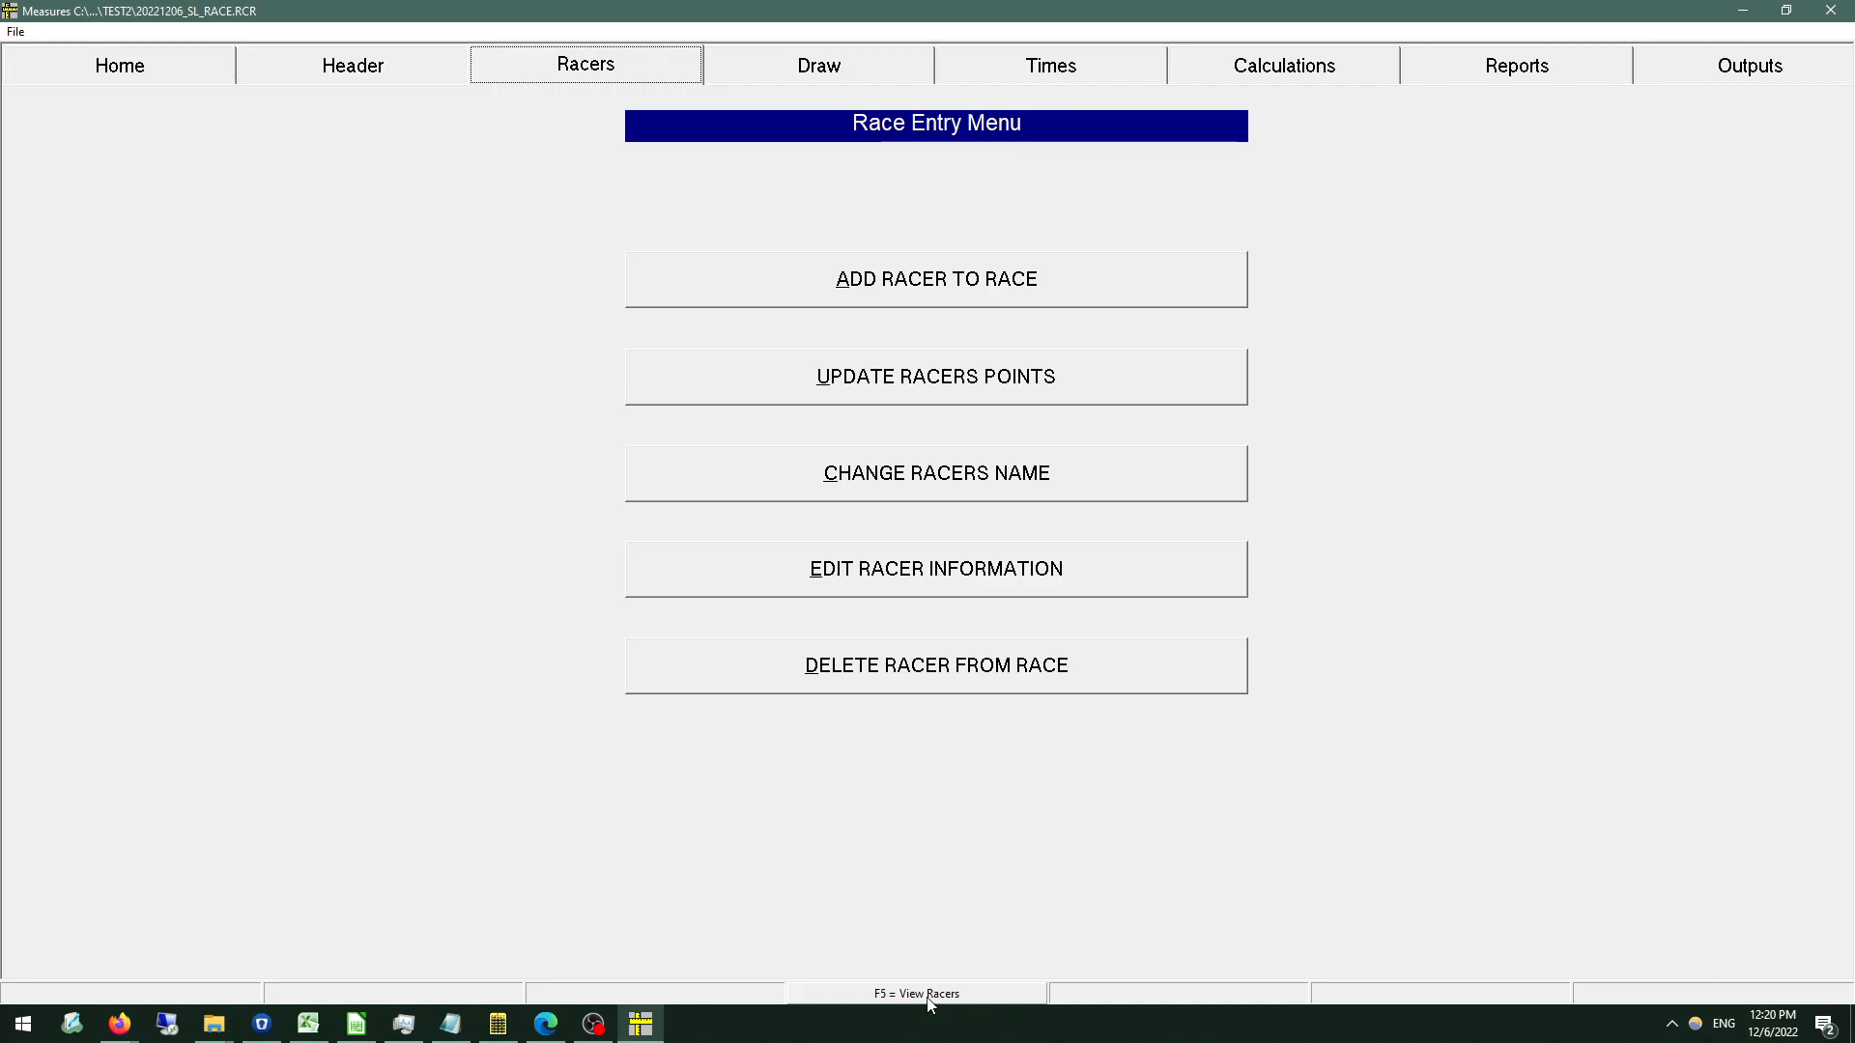
pyautogui.press('F5')
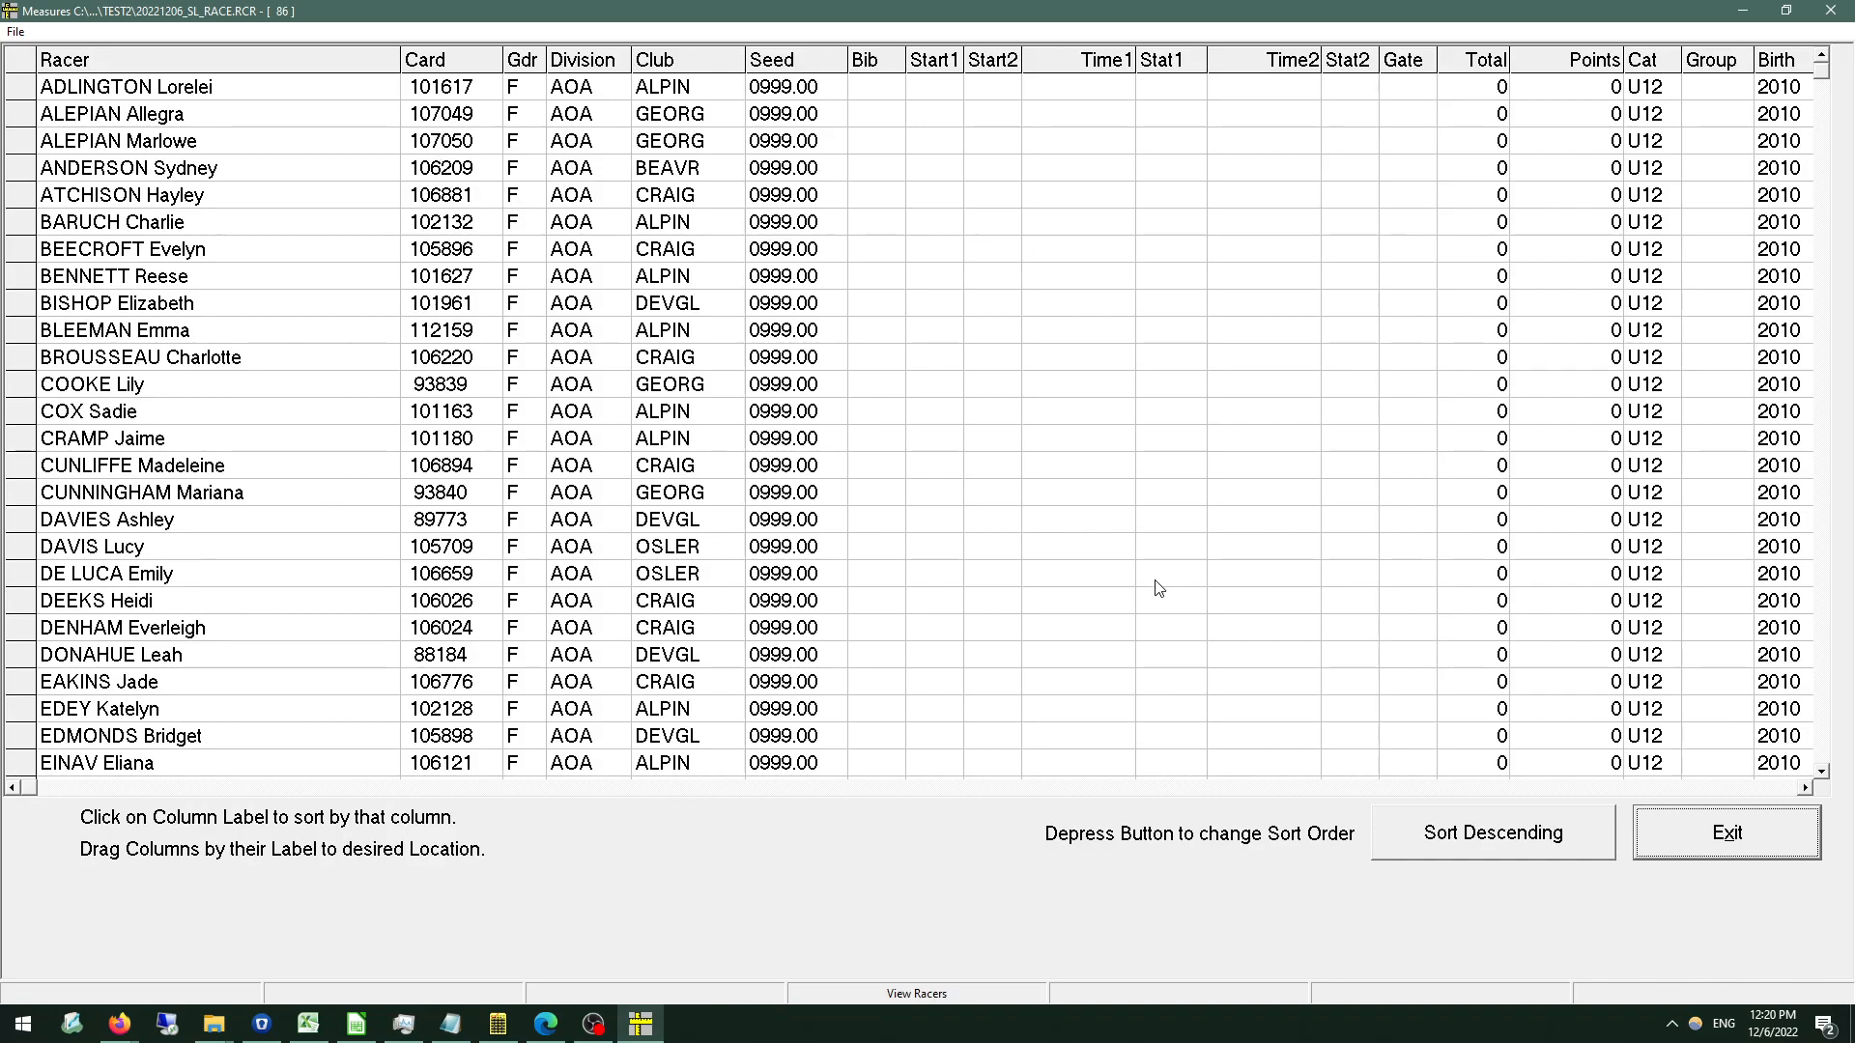
pyautogui.click(1746, 839)
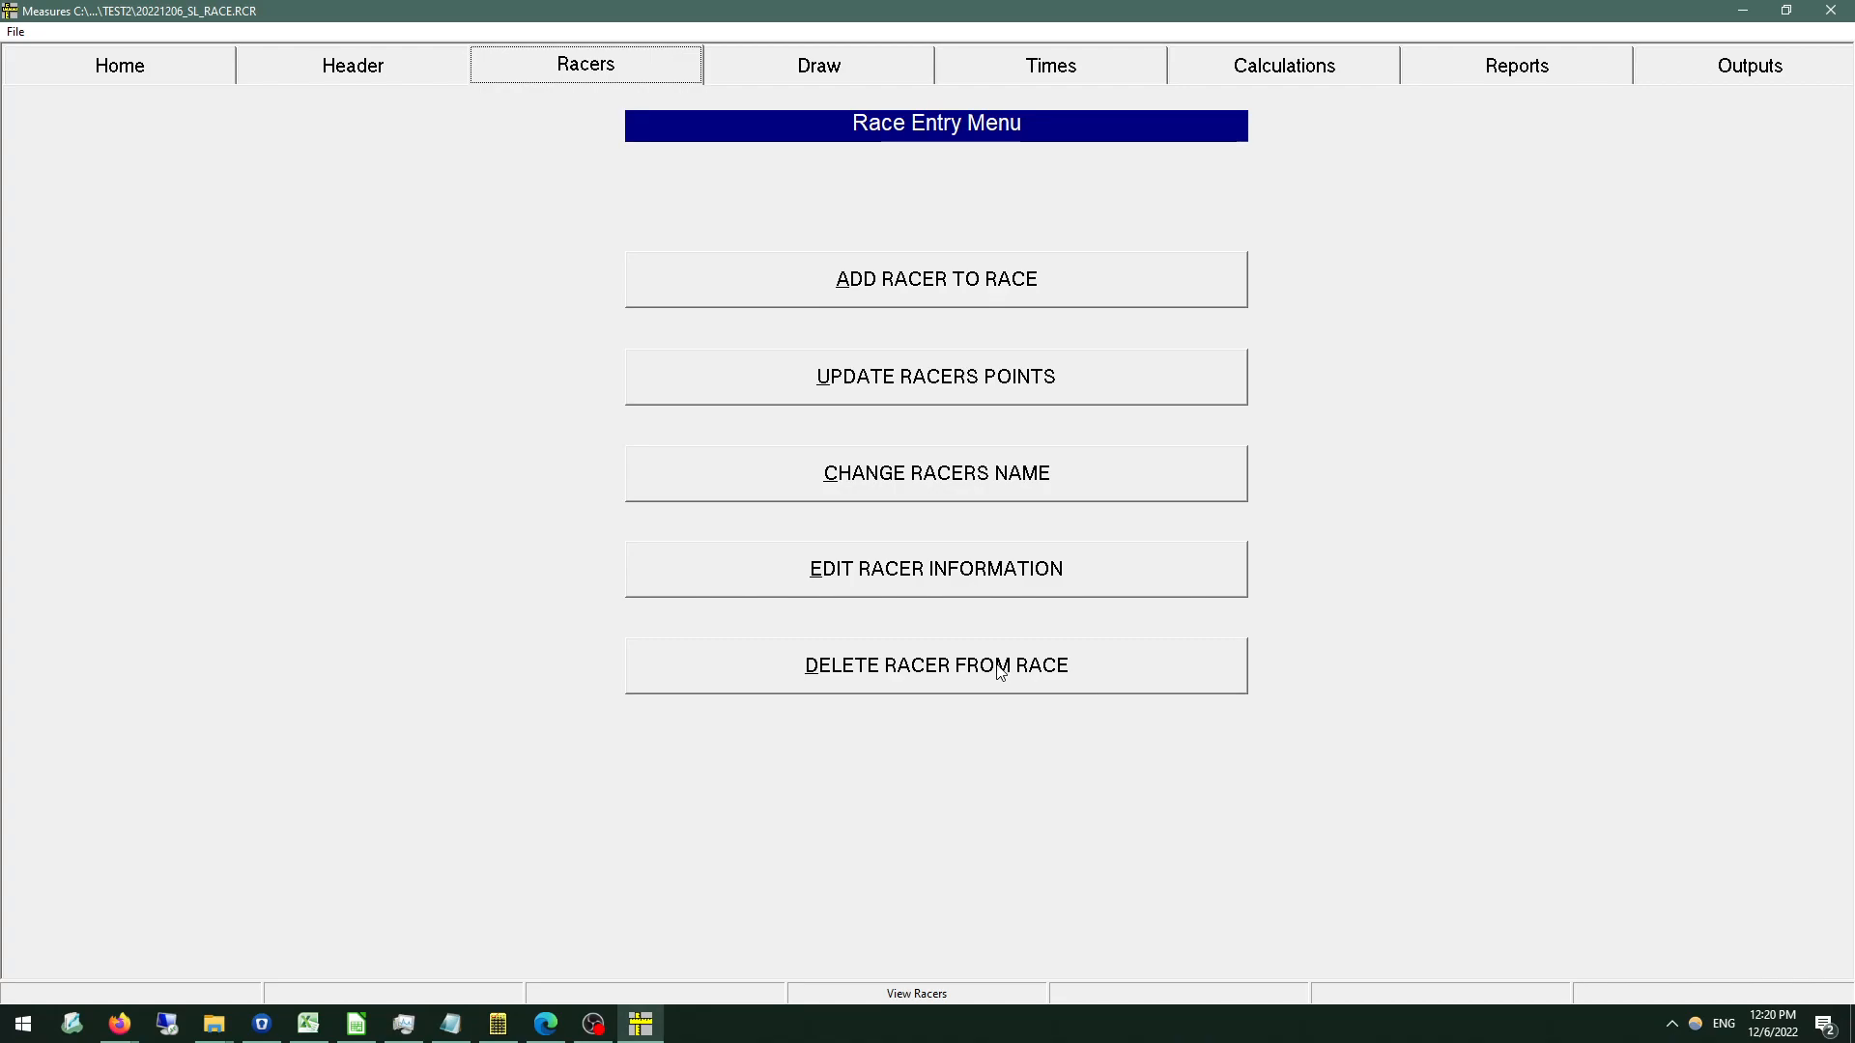
# Automatically assign start positions by a random draw of all racers, using the value 86.
pyautogui.click(812, 73)
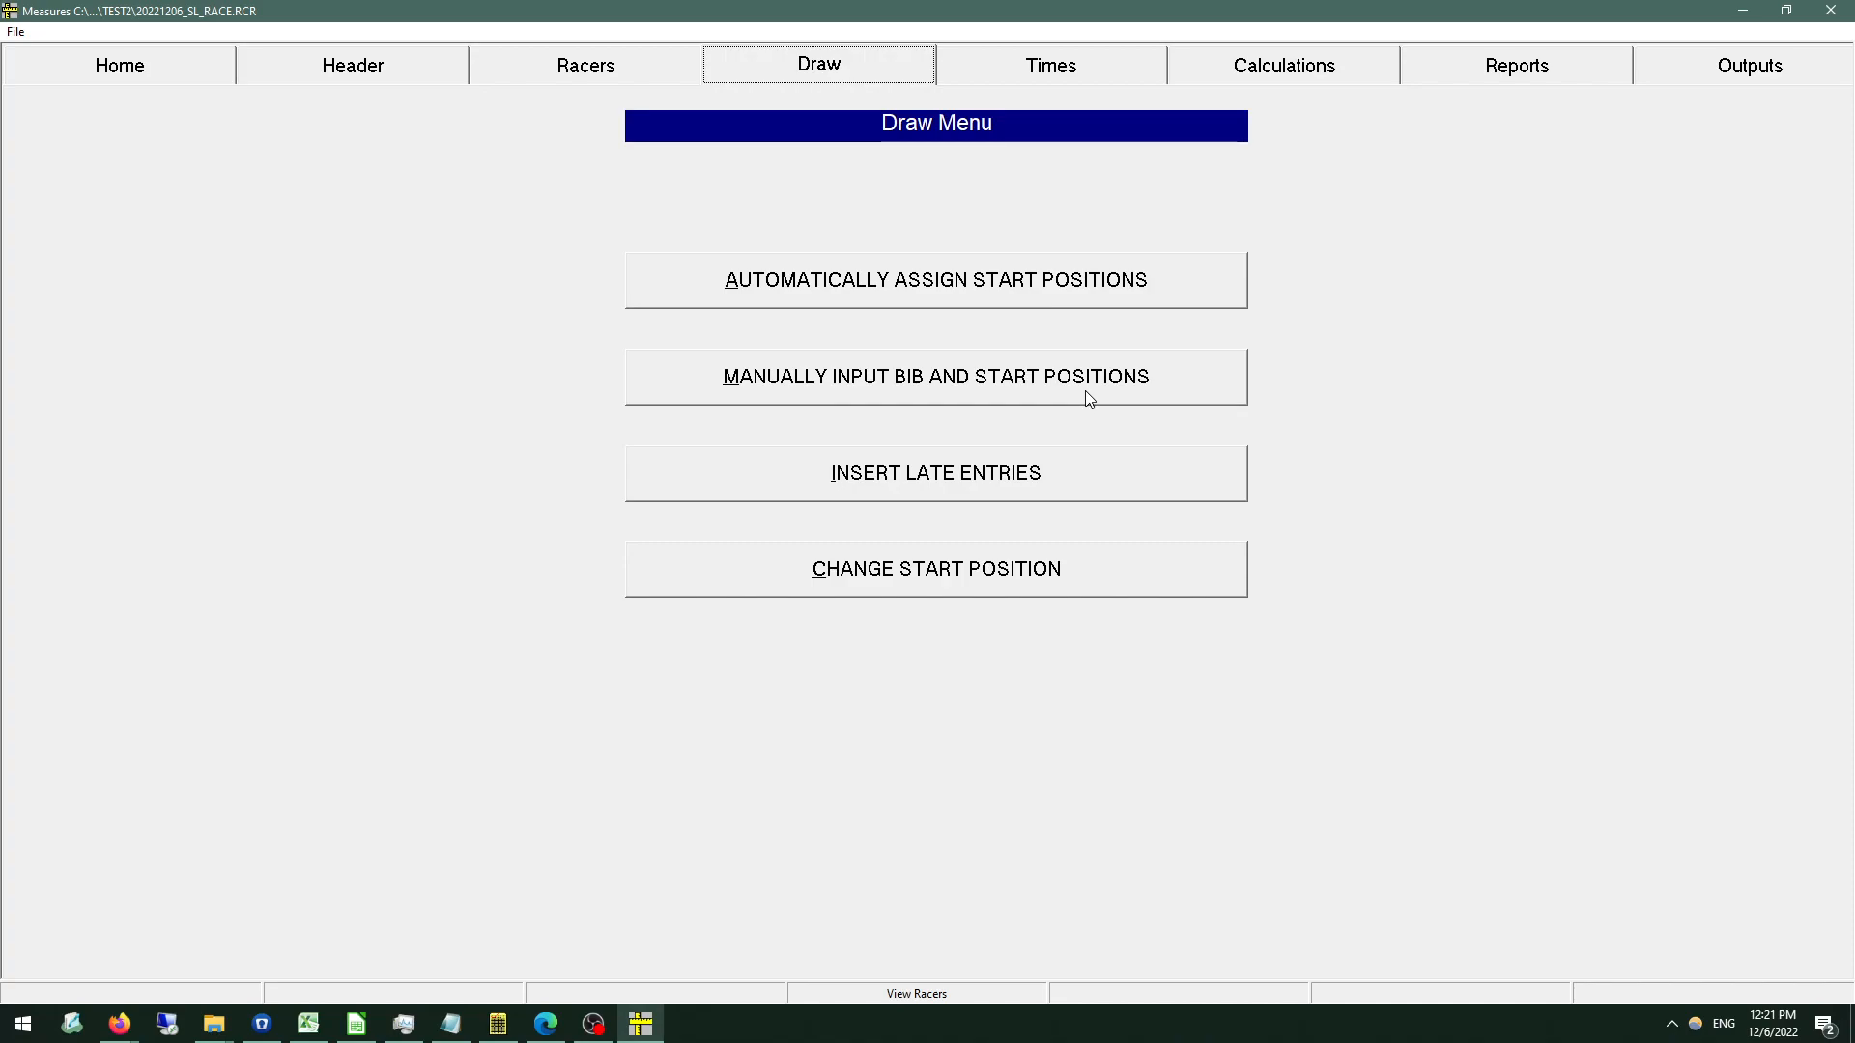
pyautogui.click(945, 292)
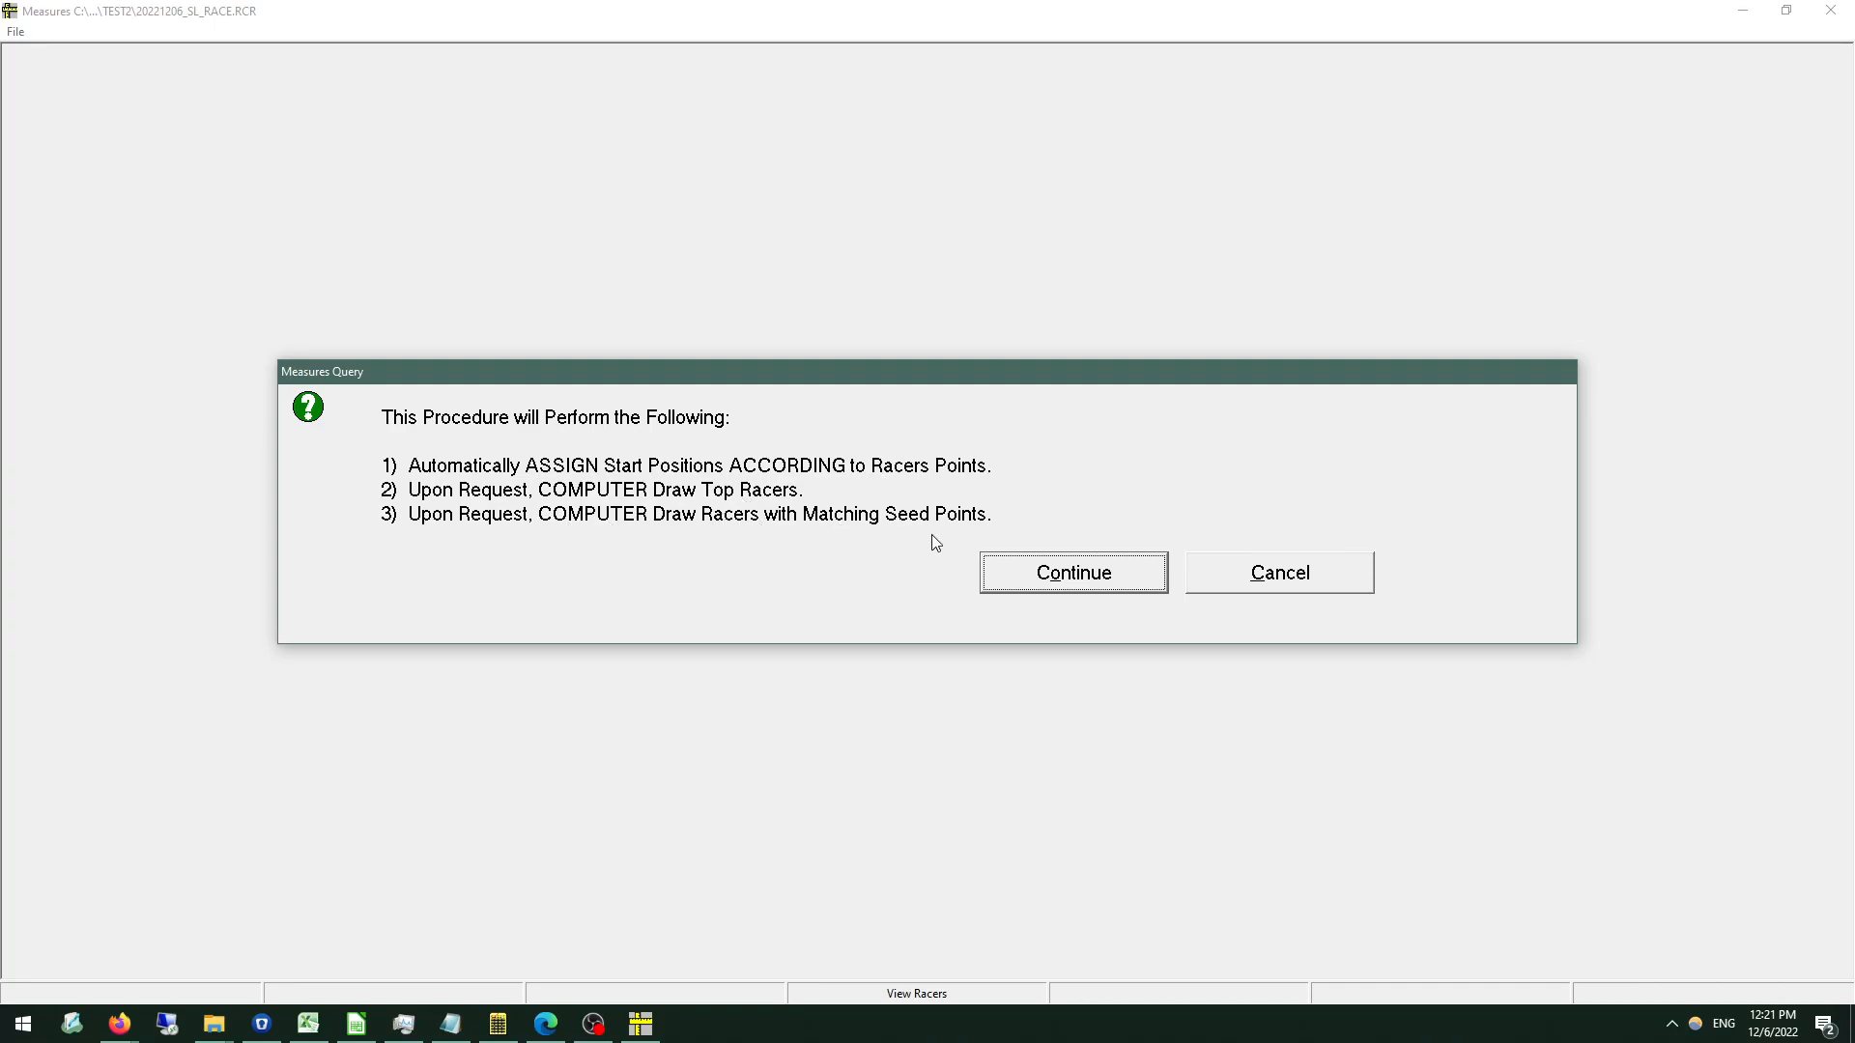
pyautogui.click(1095, 581)
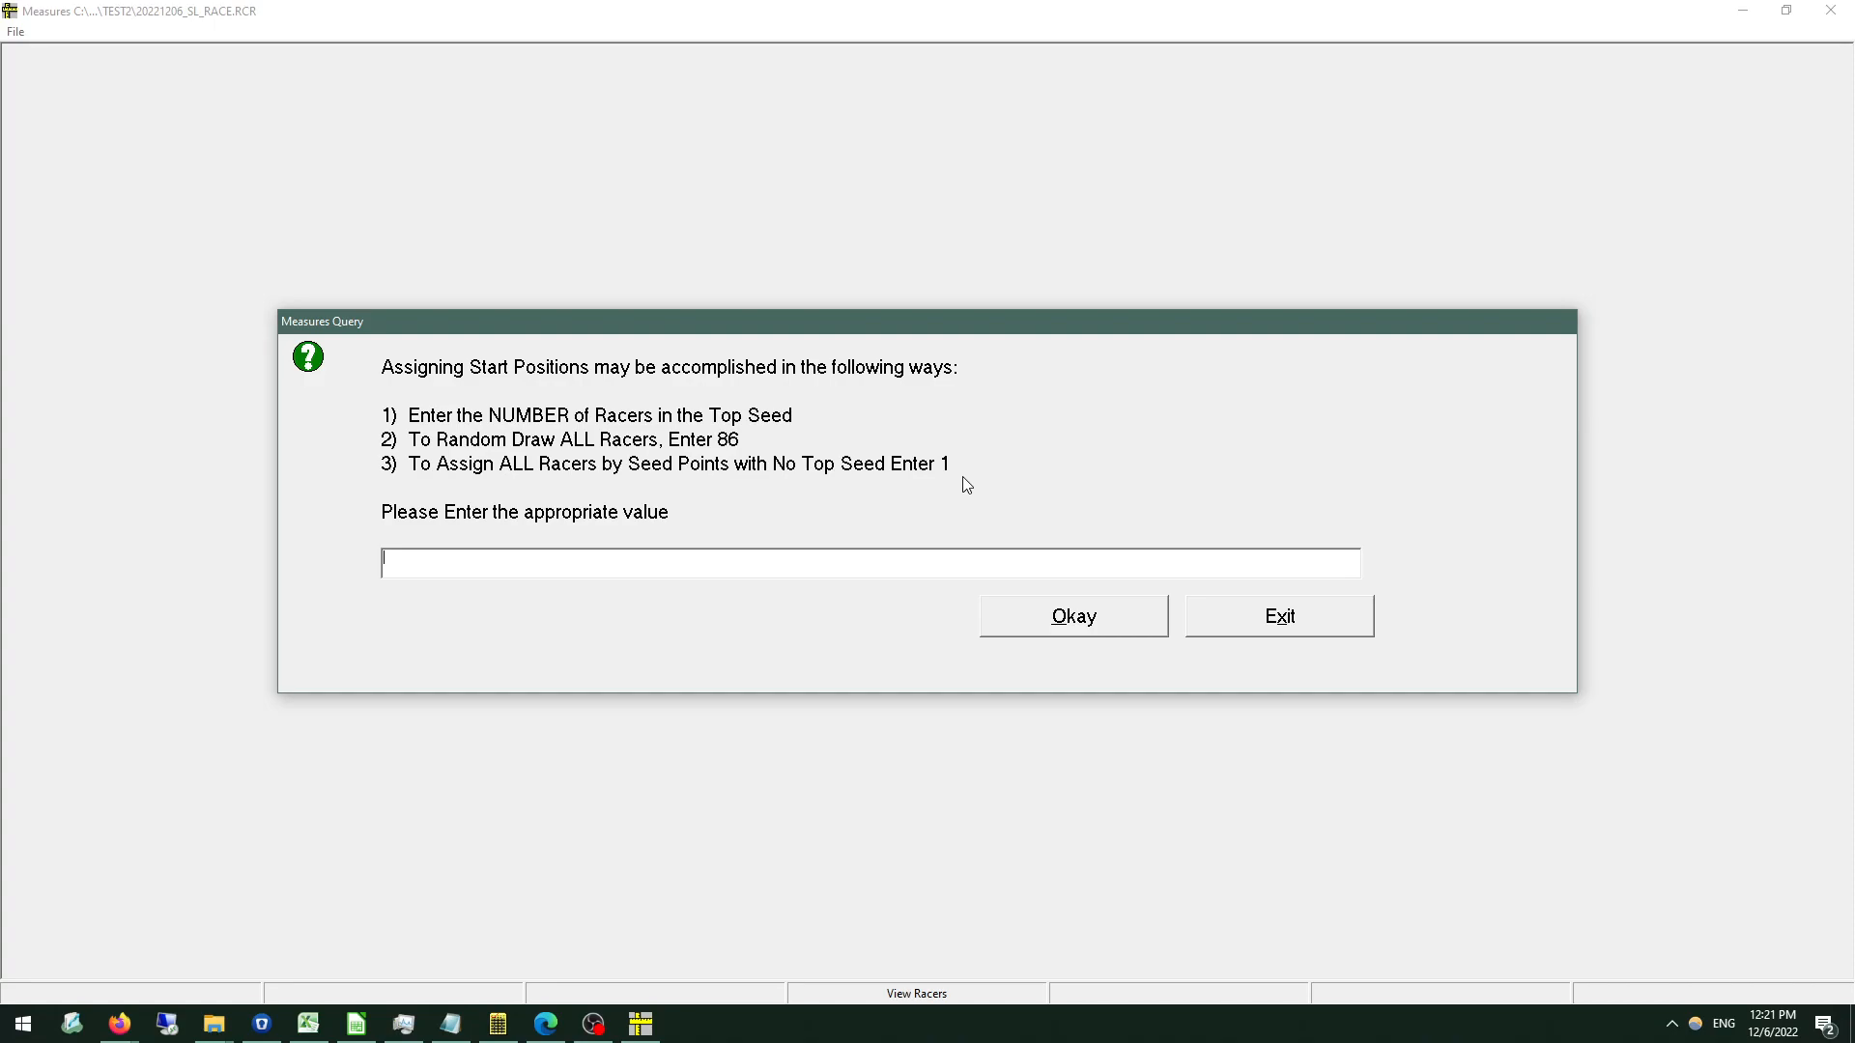
pyautogui.write('86')
pyautogui.click(1034, 624)
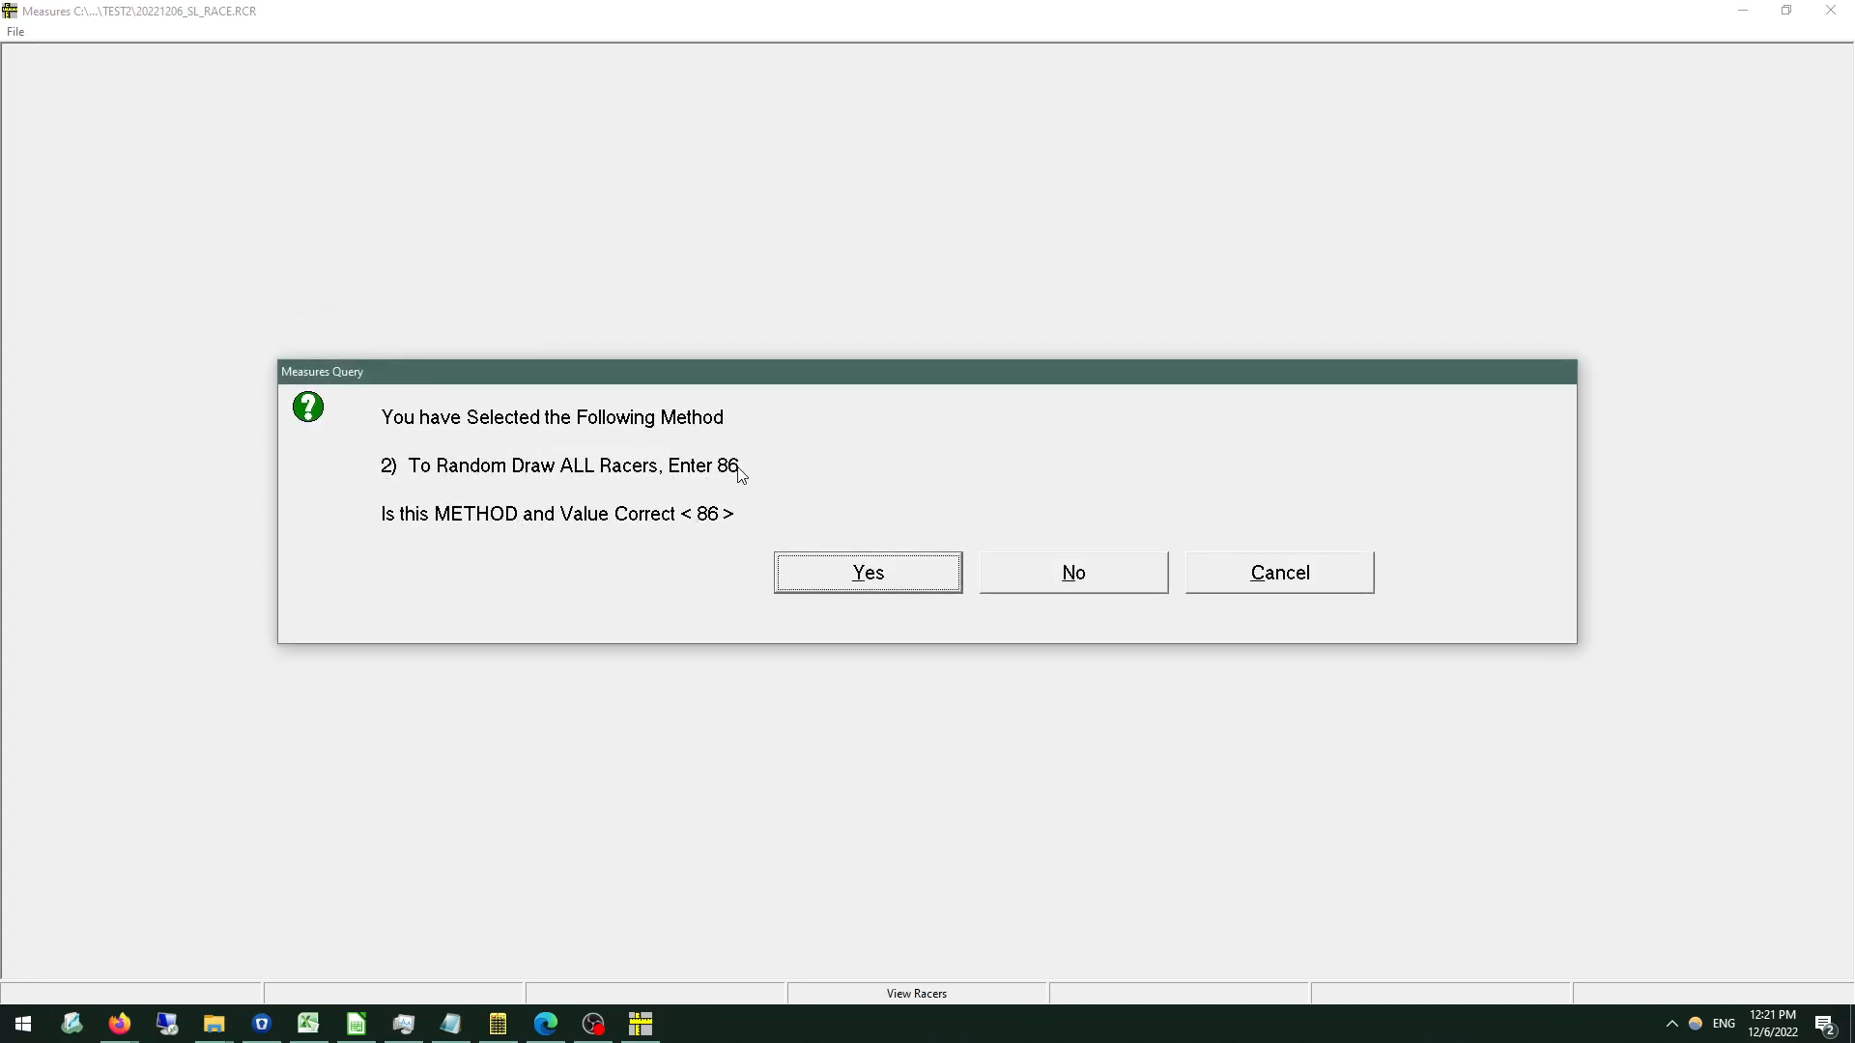
pyautogui.click(892, 582)
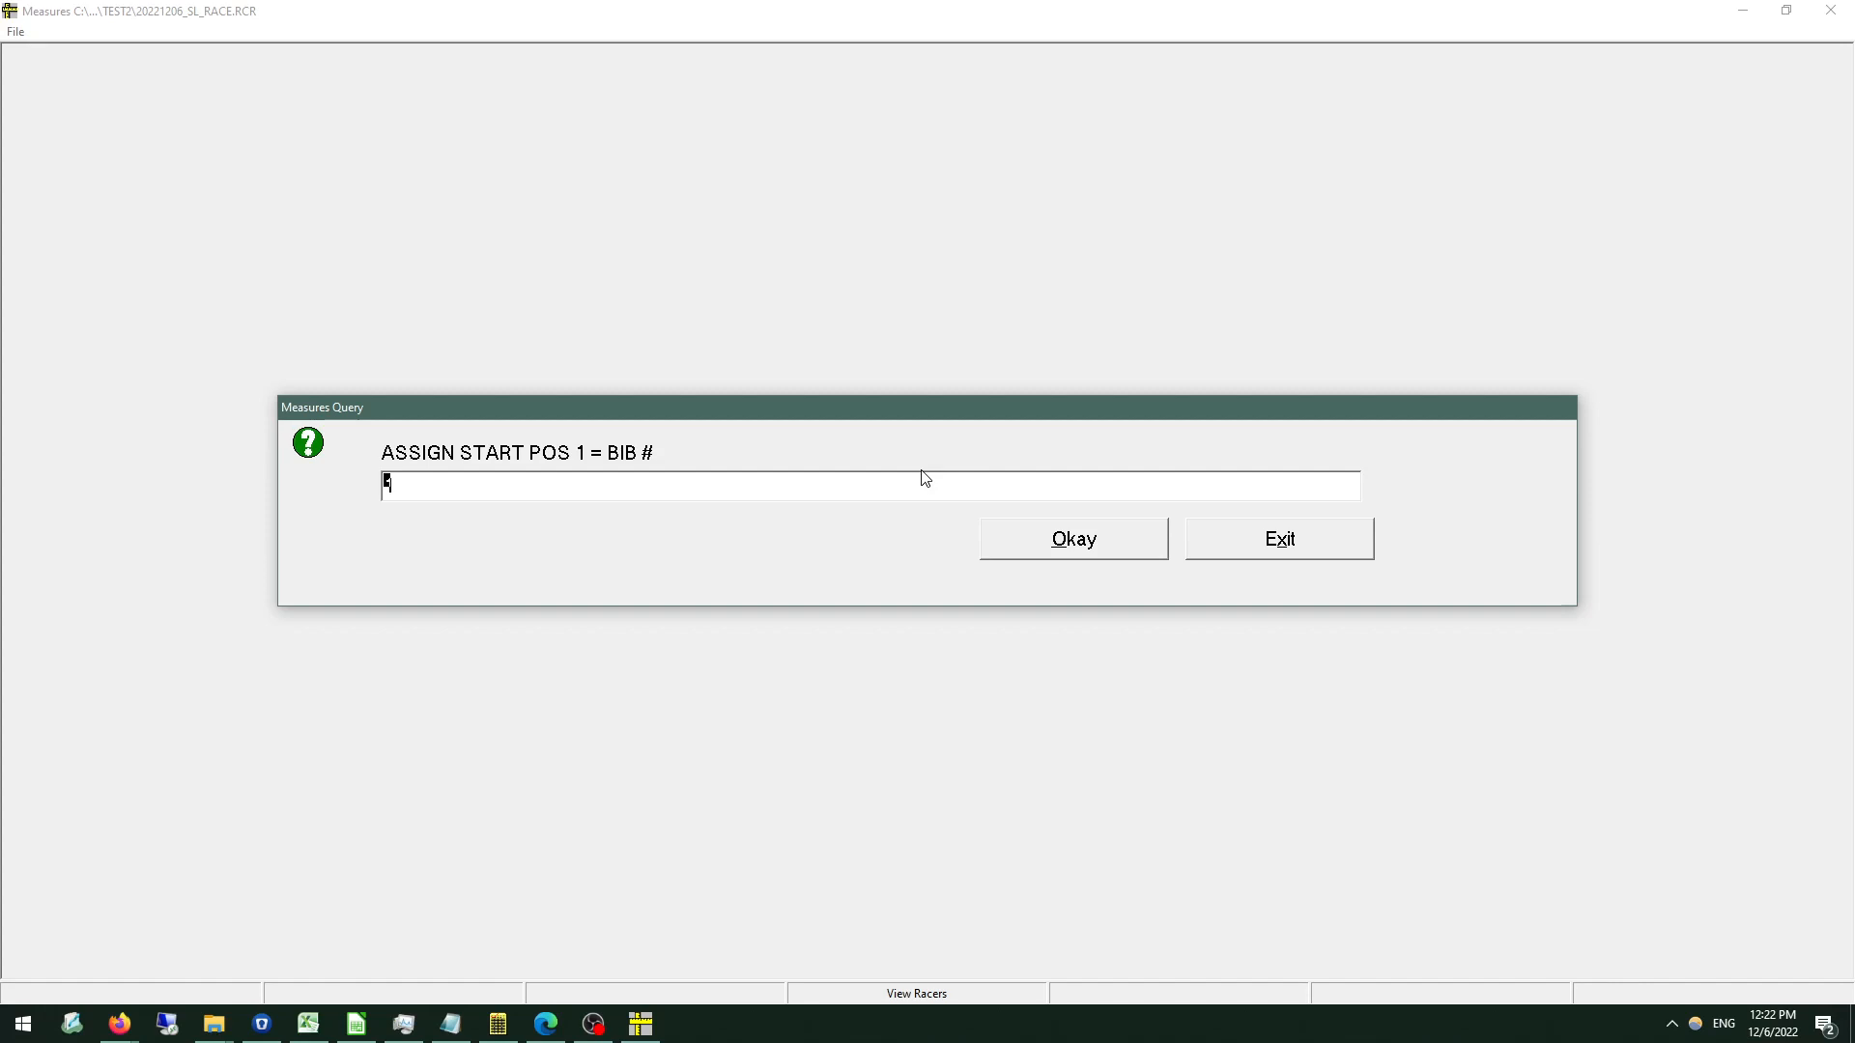
# Assign bib 101 to start position 1 without skipping any bibs, and view the drawn racer list.
pyautogui.write('101')
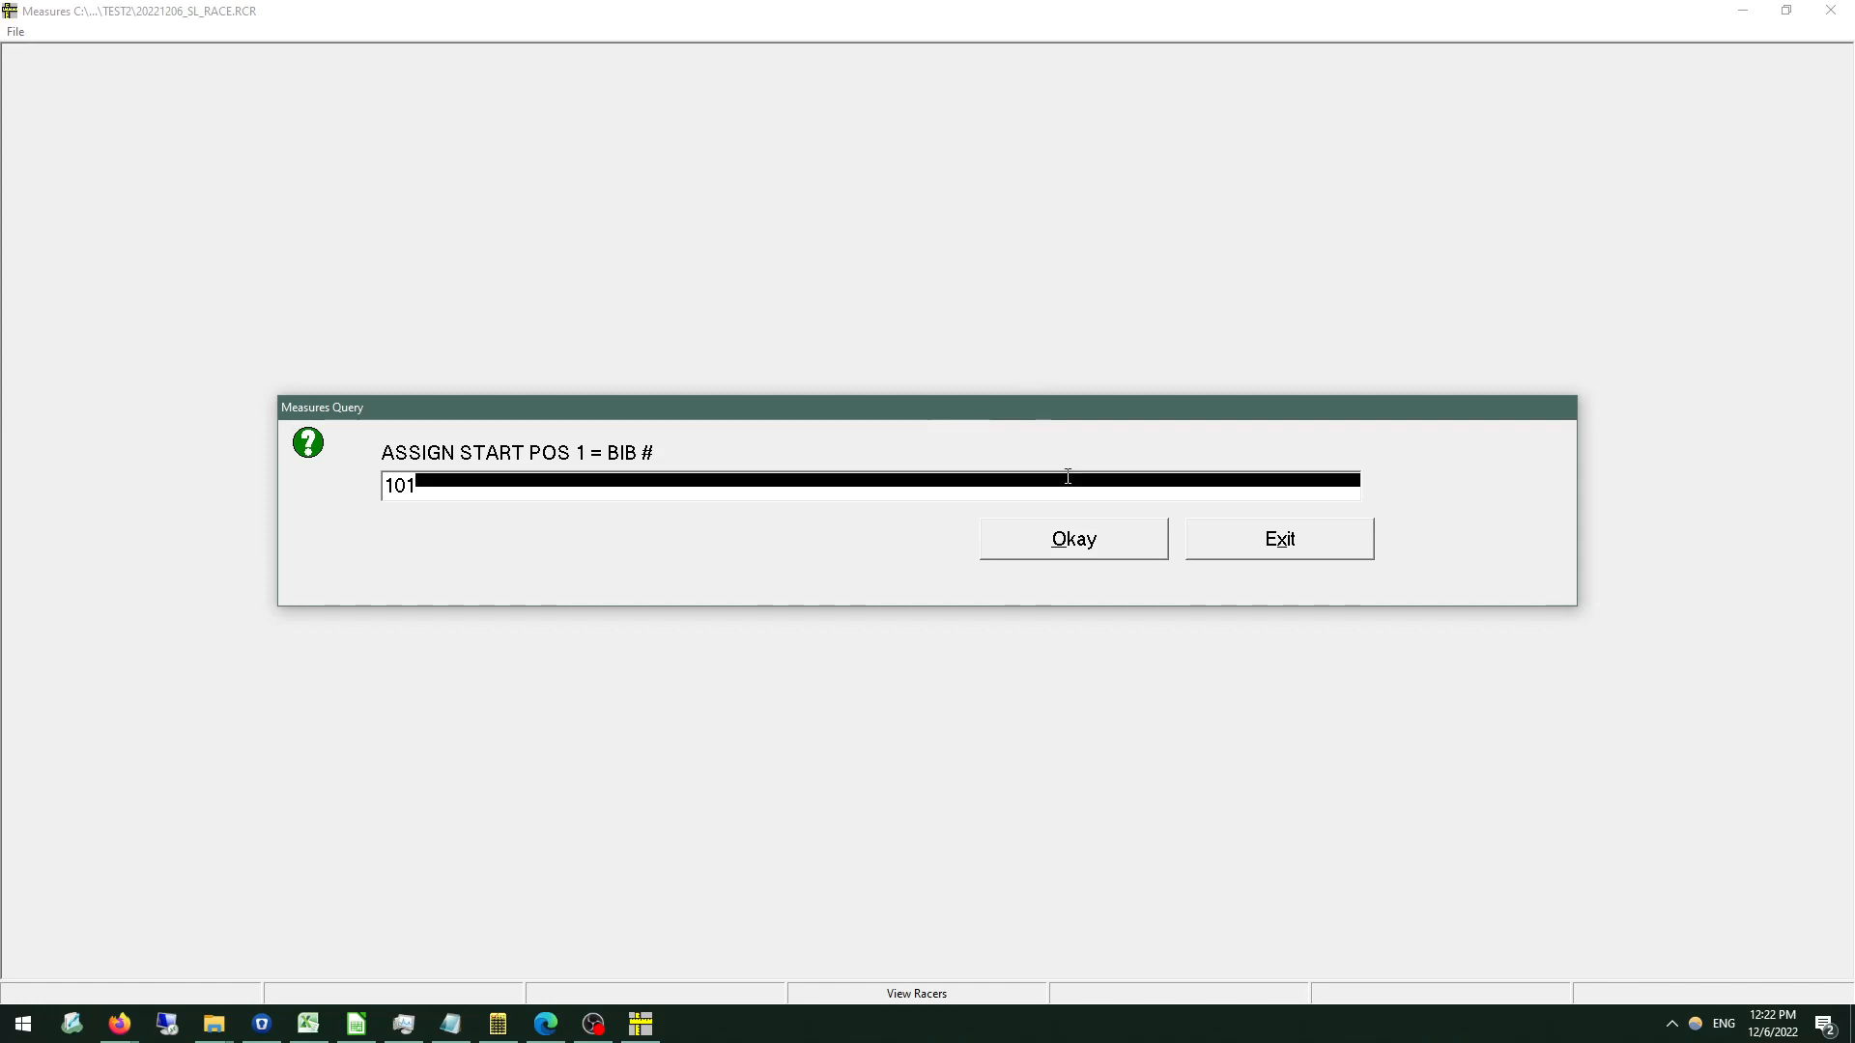
pyautogui.click(1084, 538)
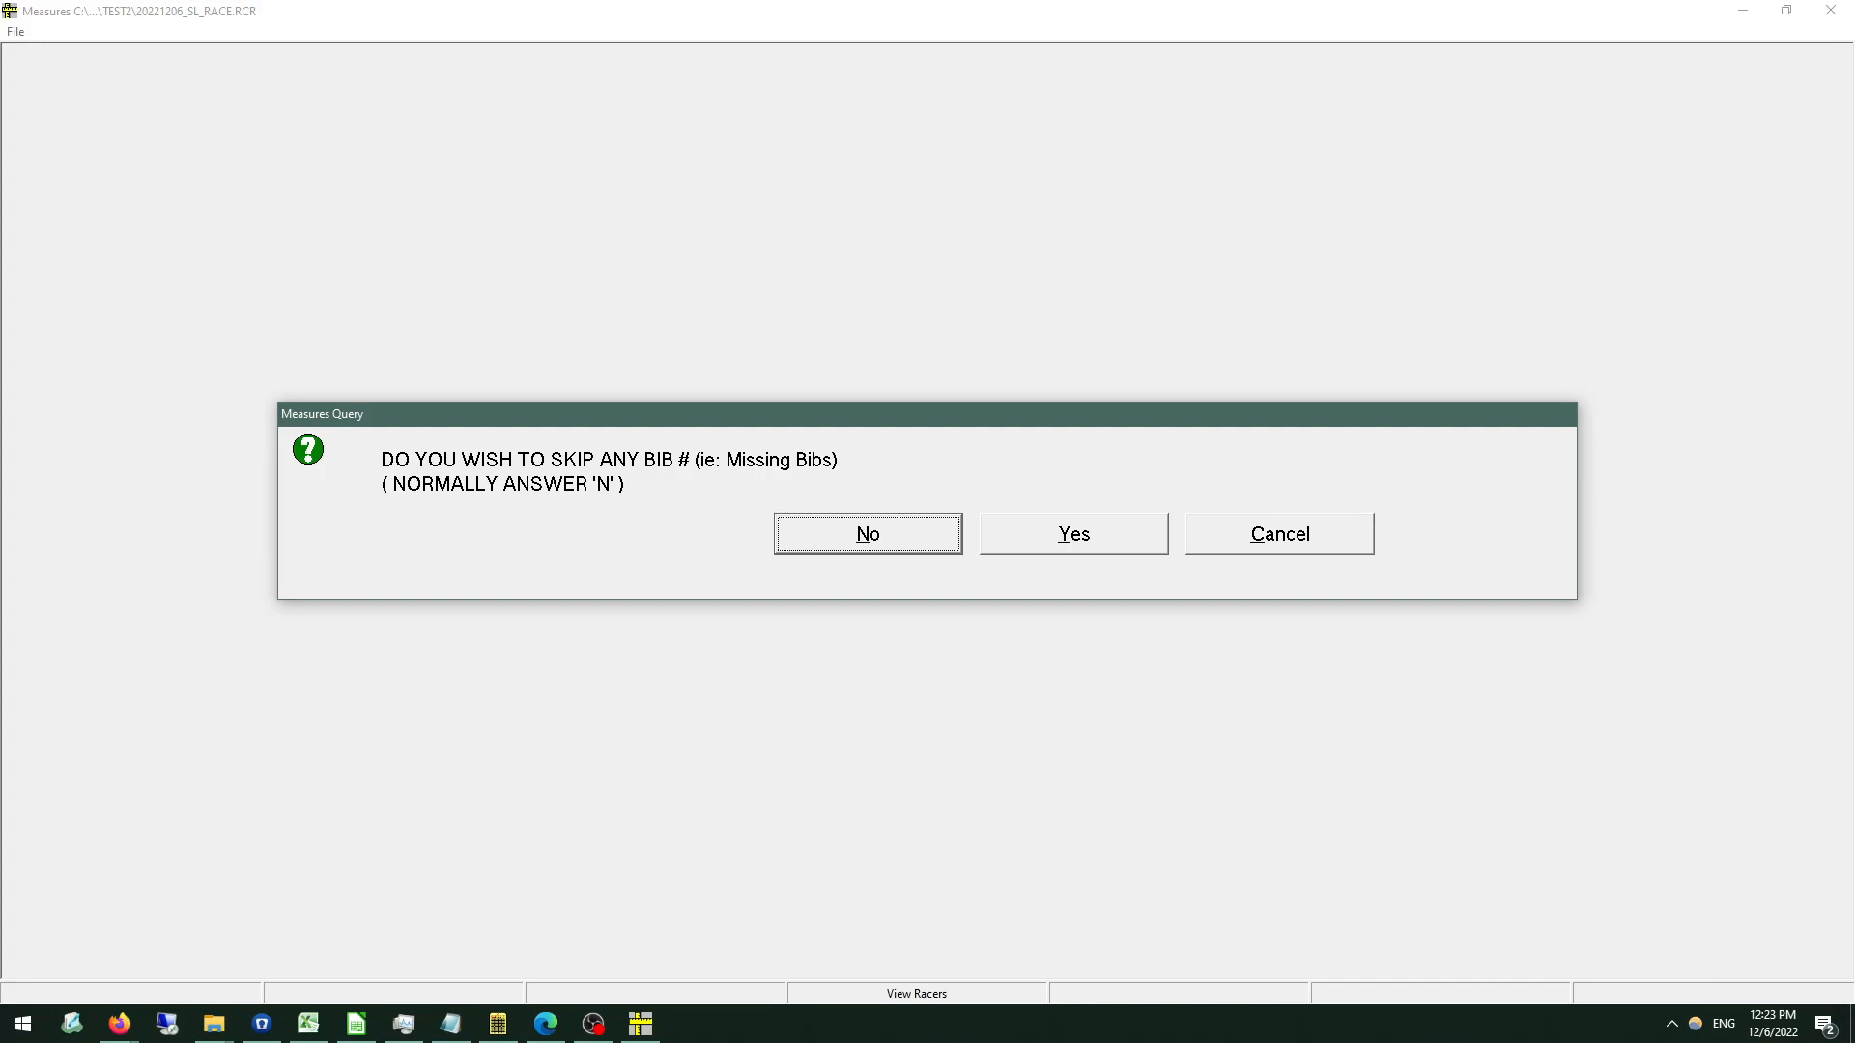
pyautogui.click(889, 531)
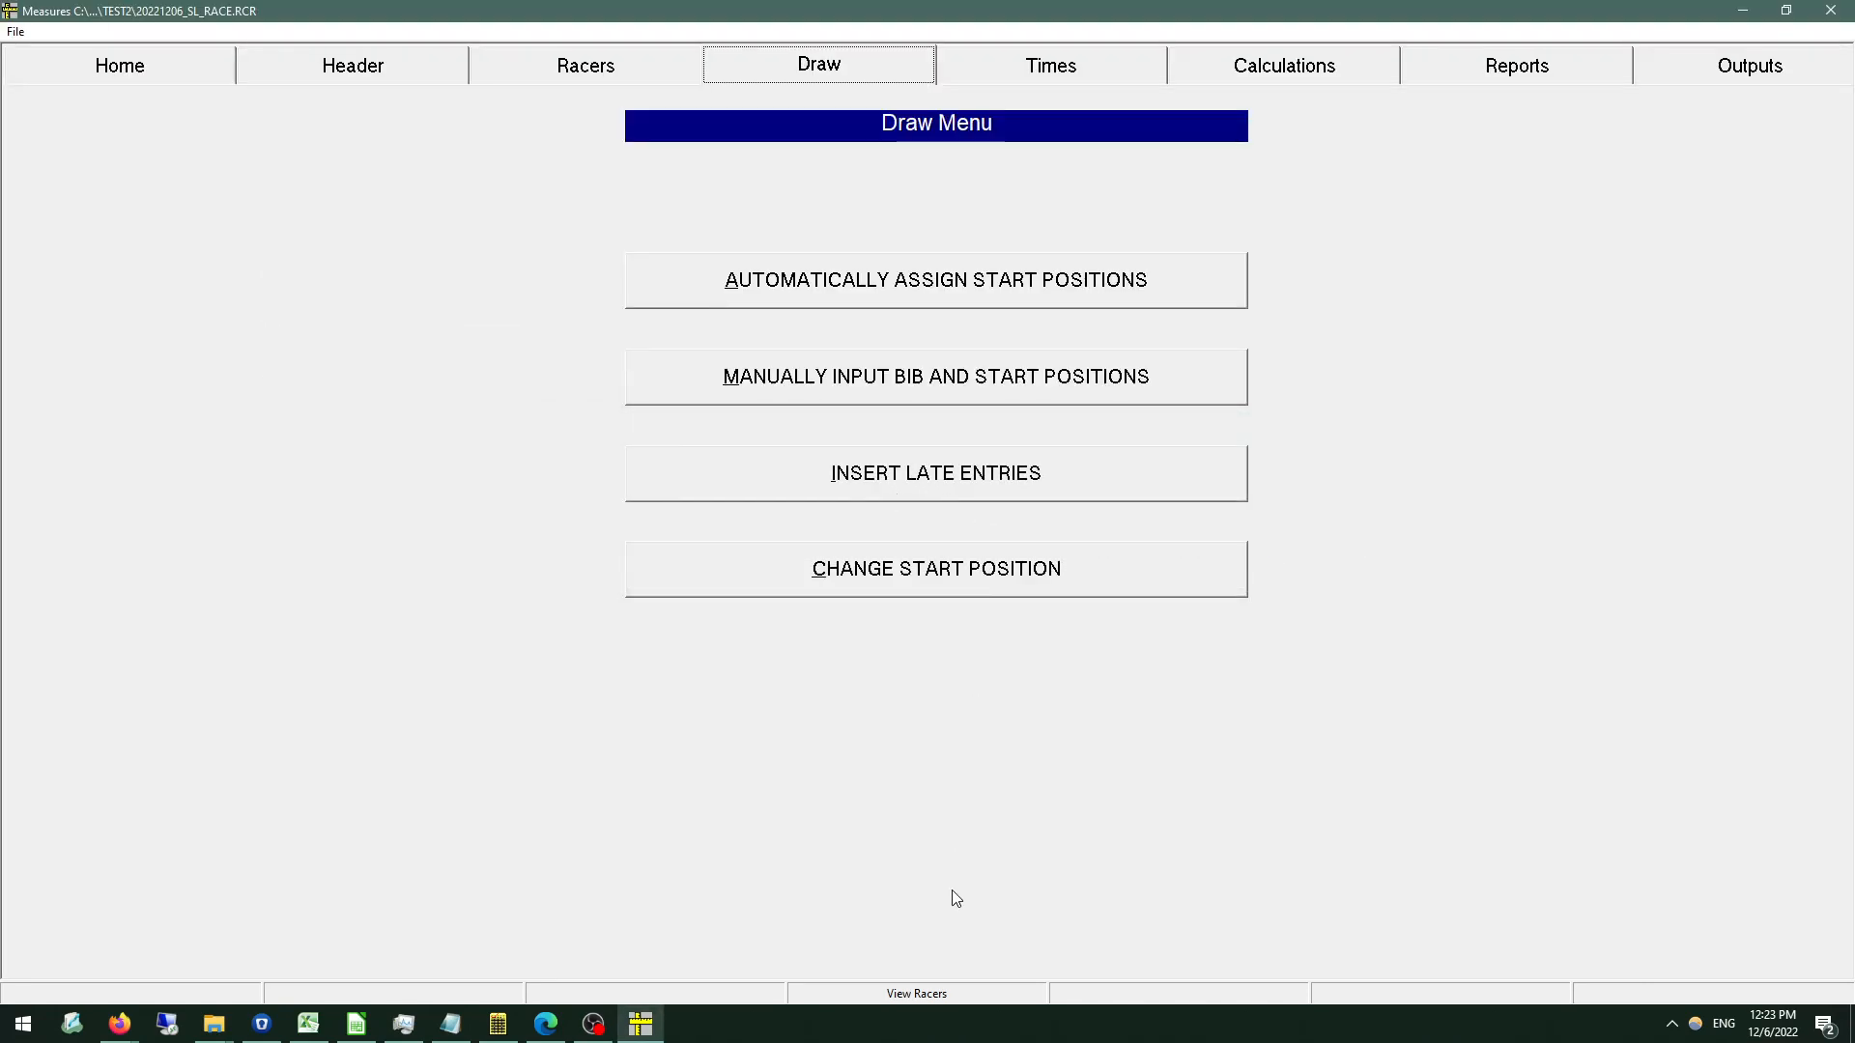
pyautogui.click(915, 998)
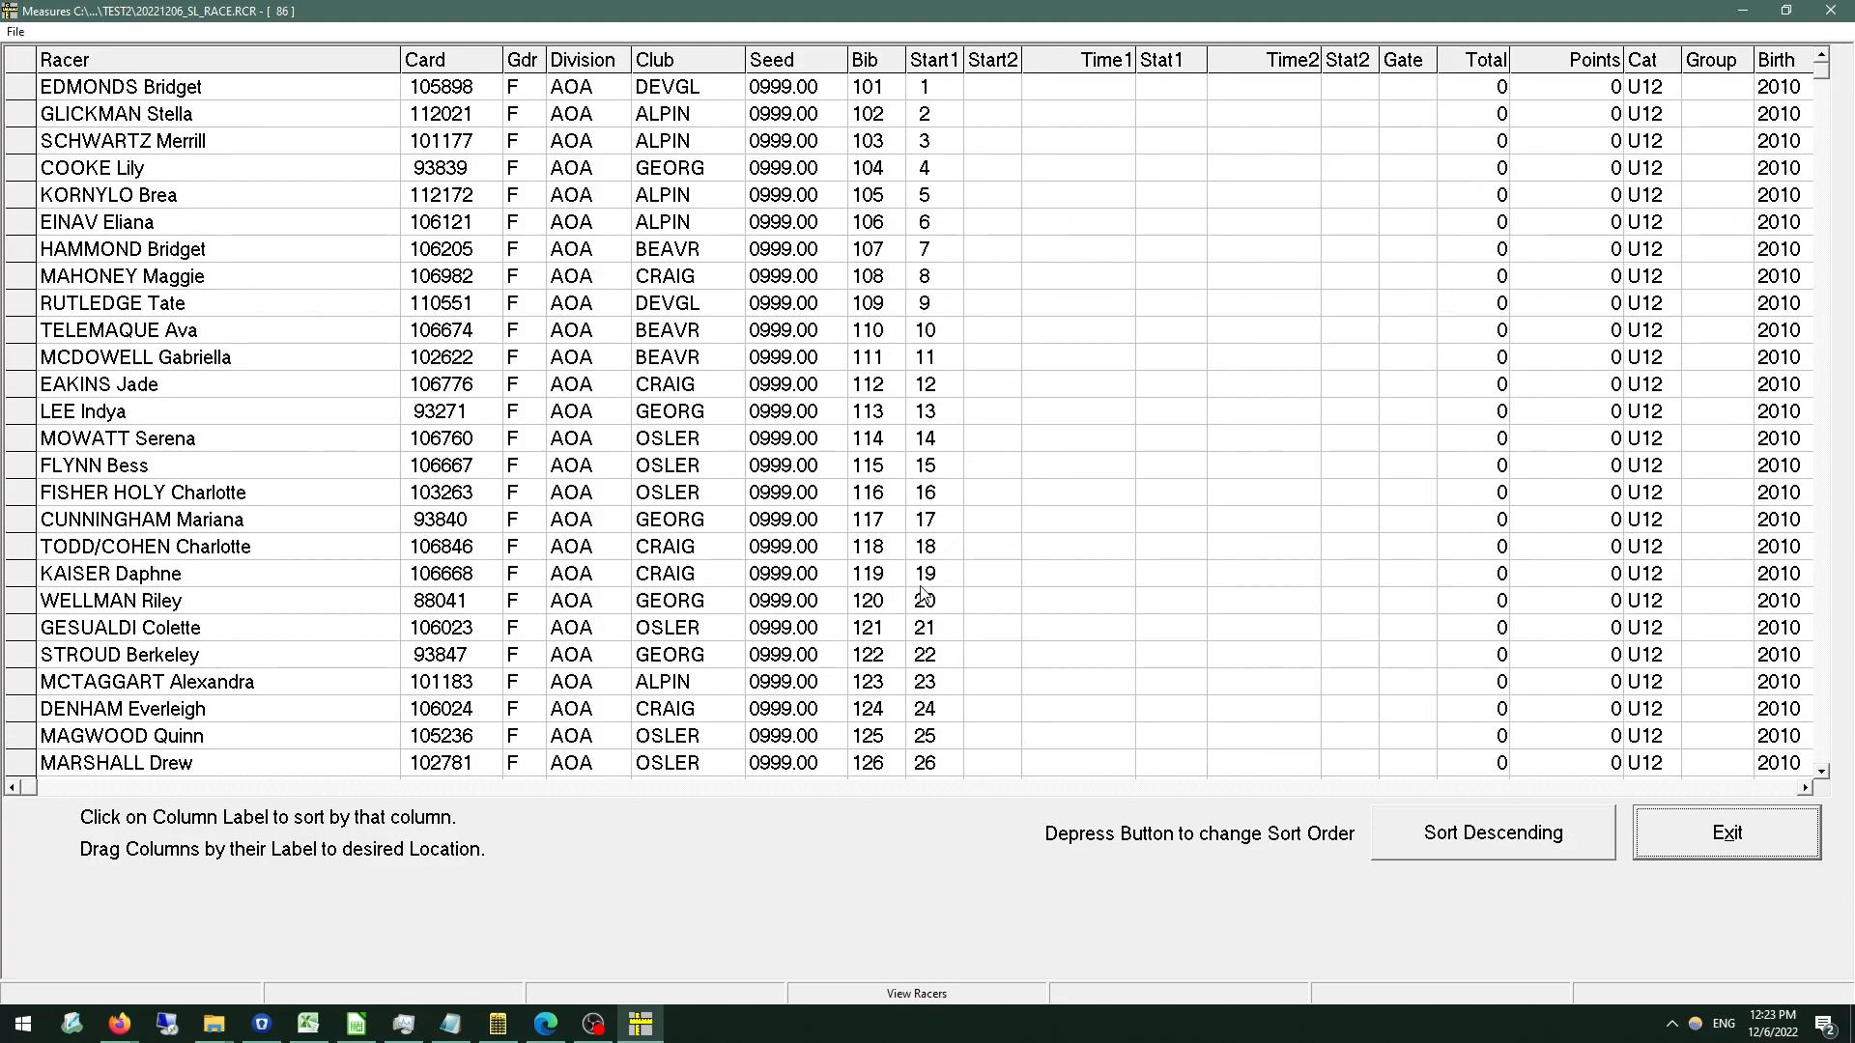
pyautogui.click(1724, 827)
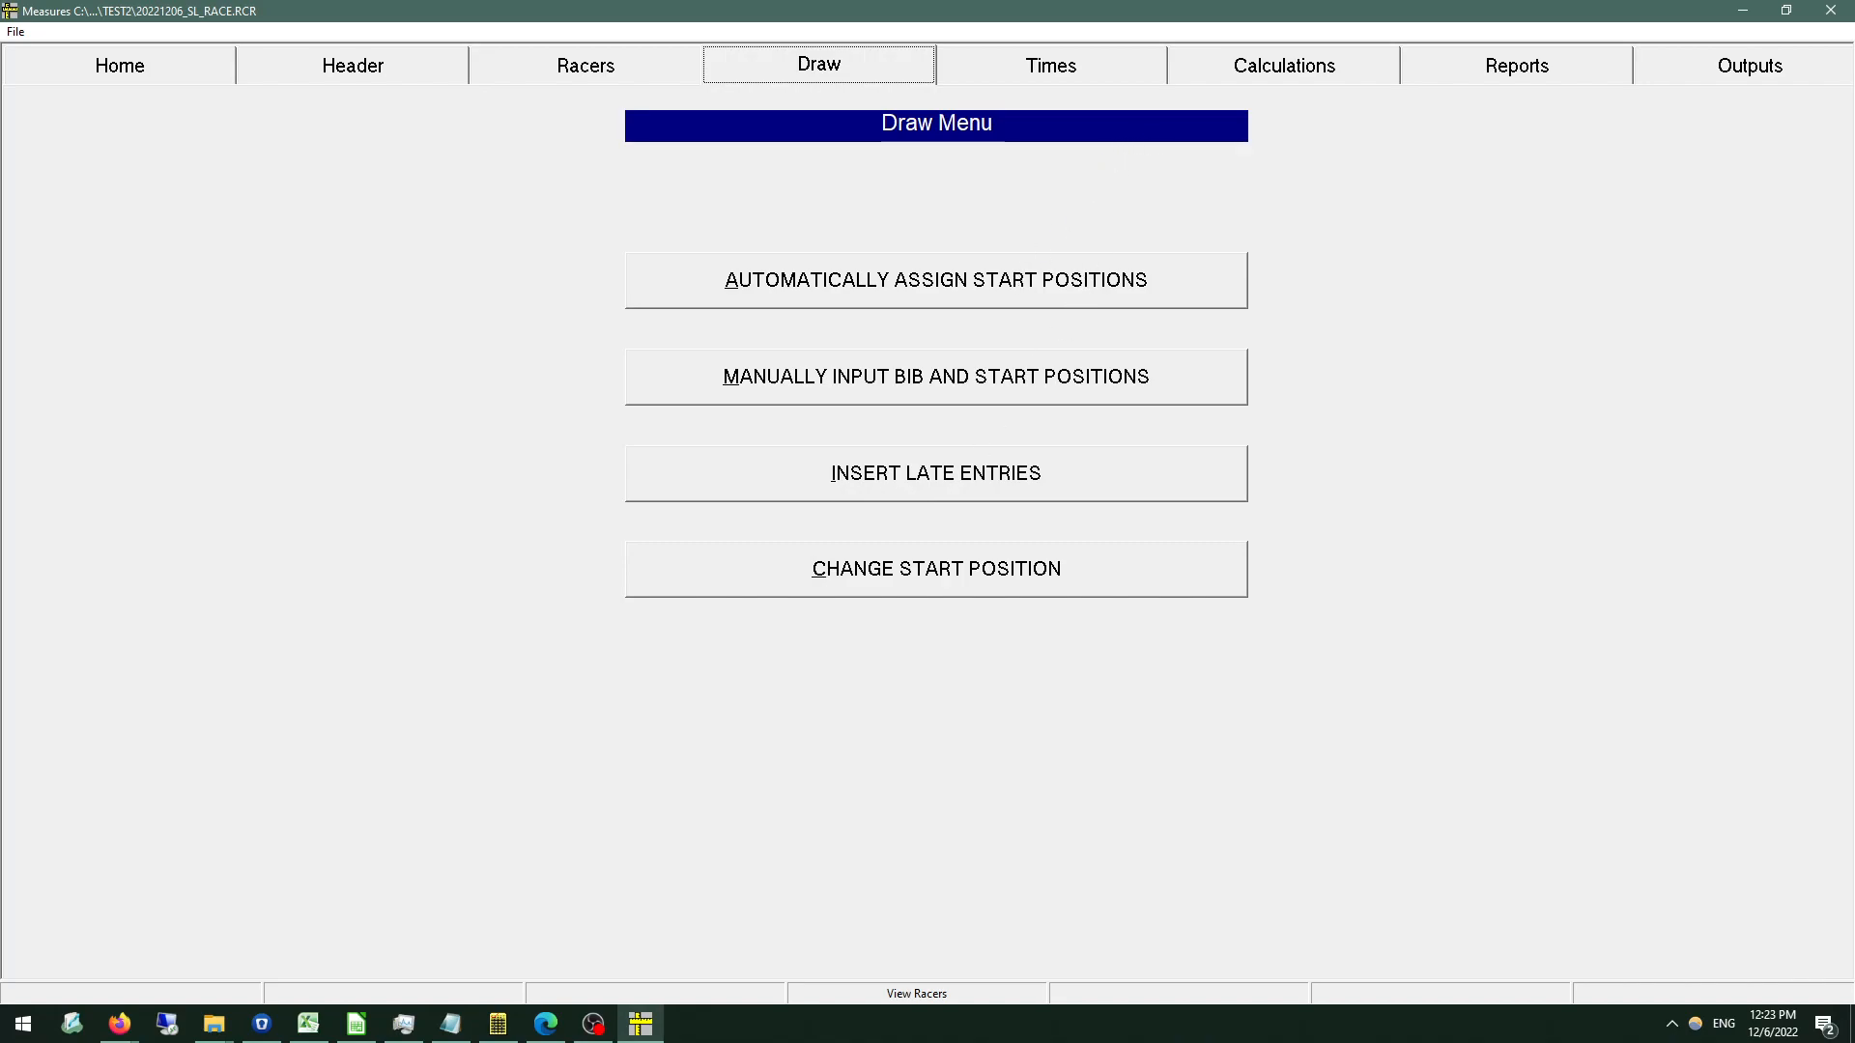
# Generate the non-inverted Run 1 start list with club names and '0000000' carded racers included, without sorting by club.
pyautogui.click(1488, 68)
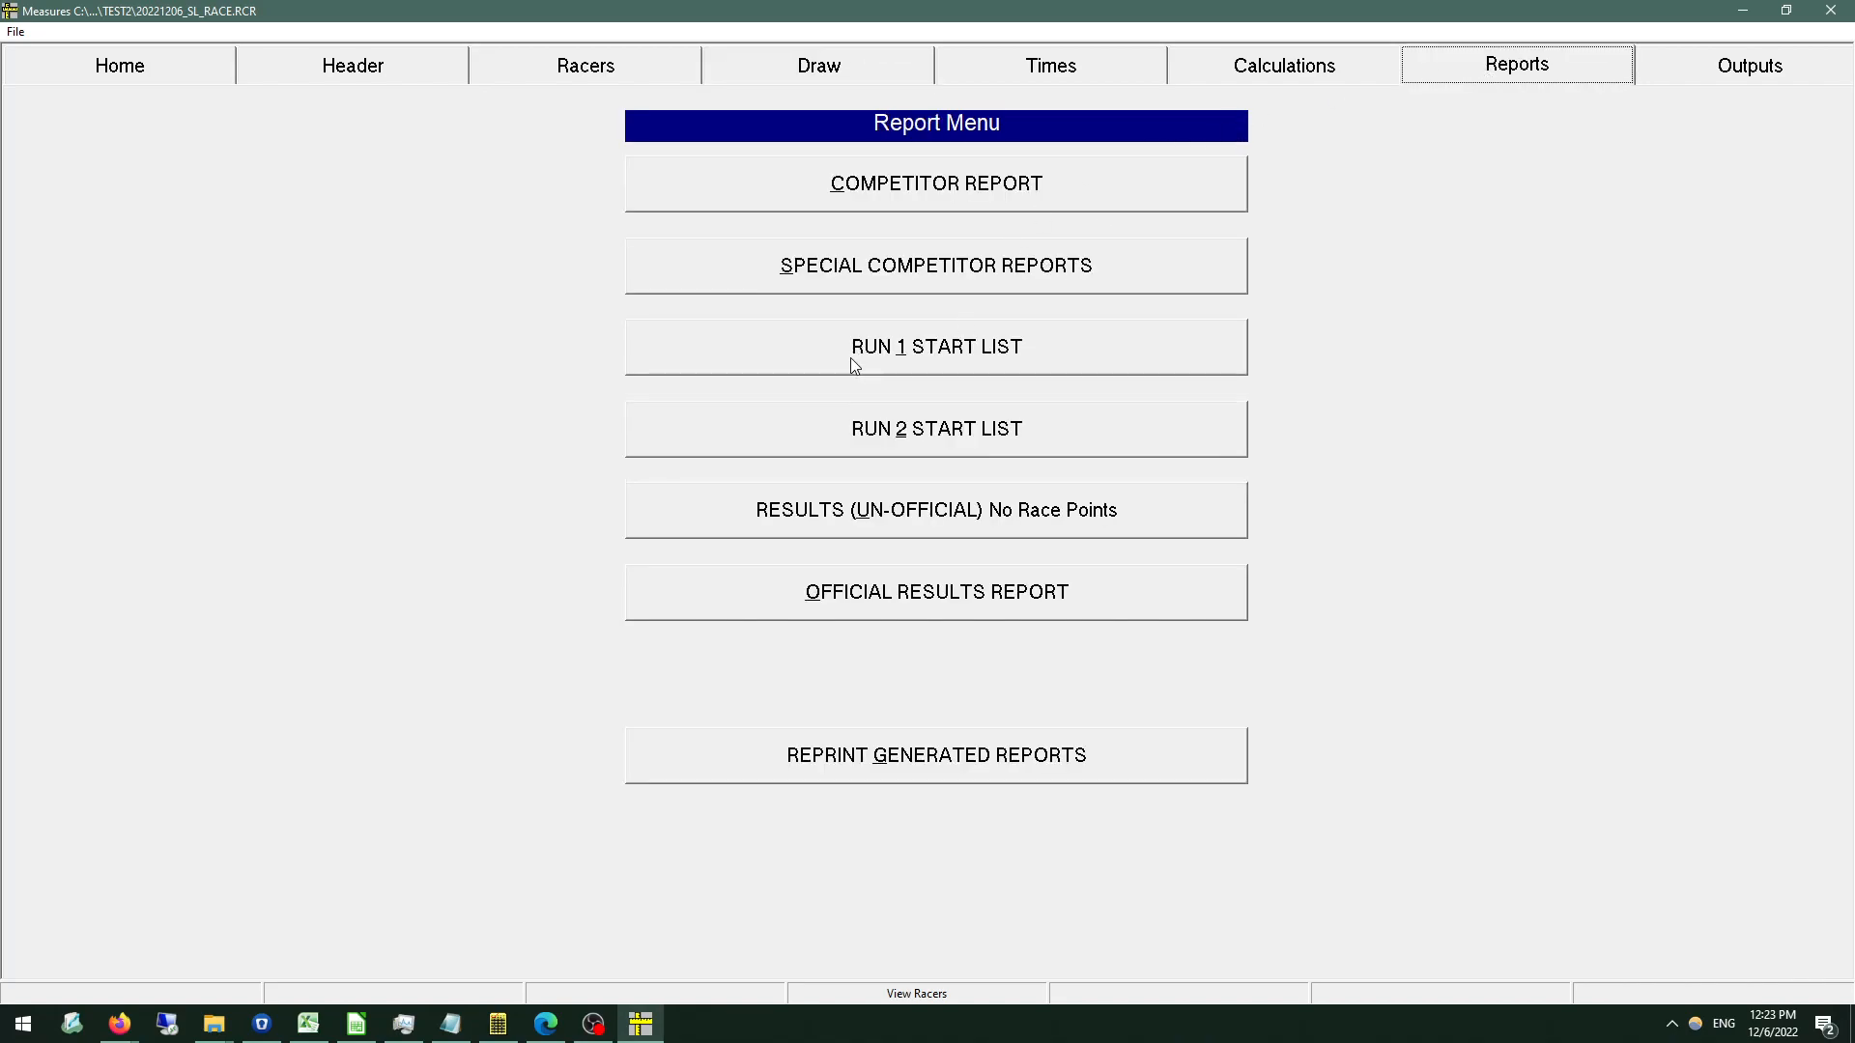
pyautogui.click(854, 364)
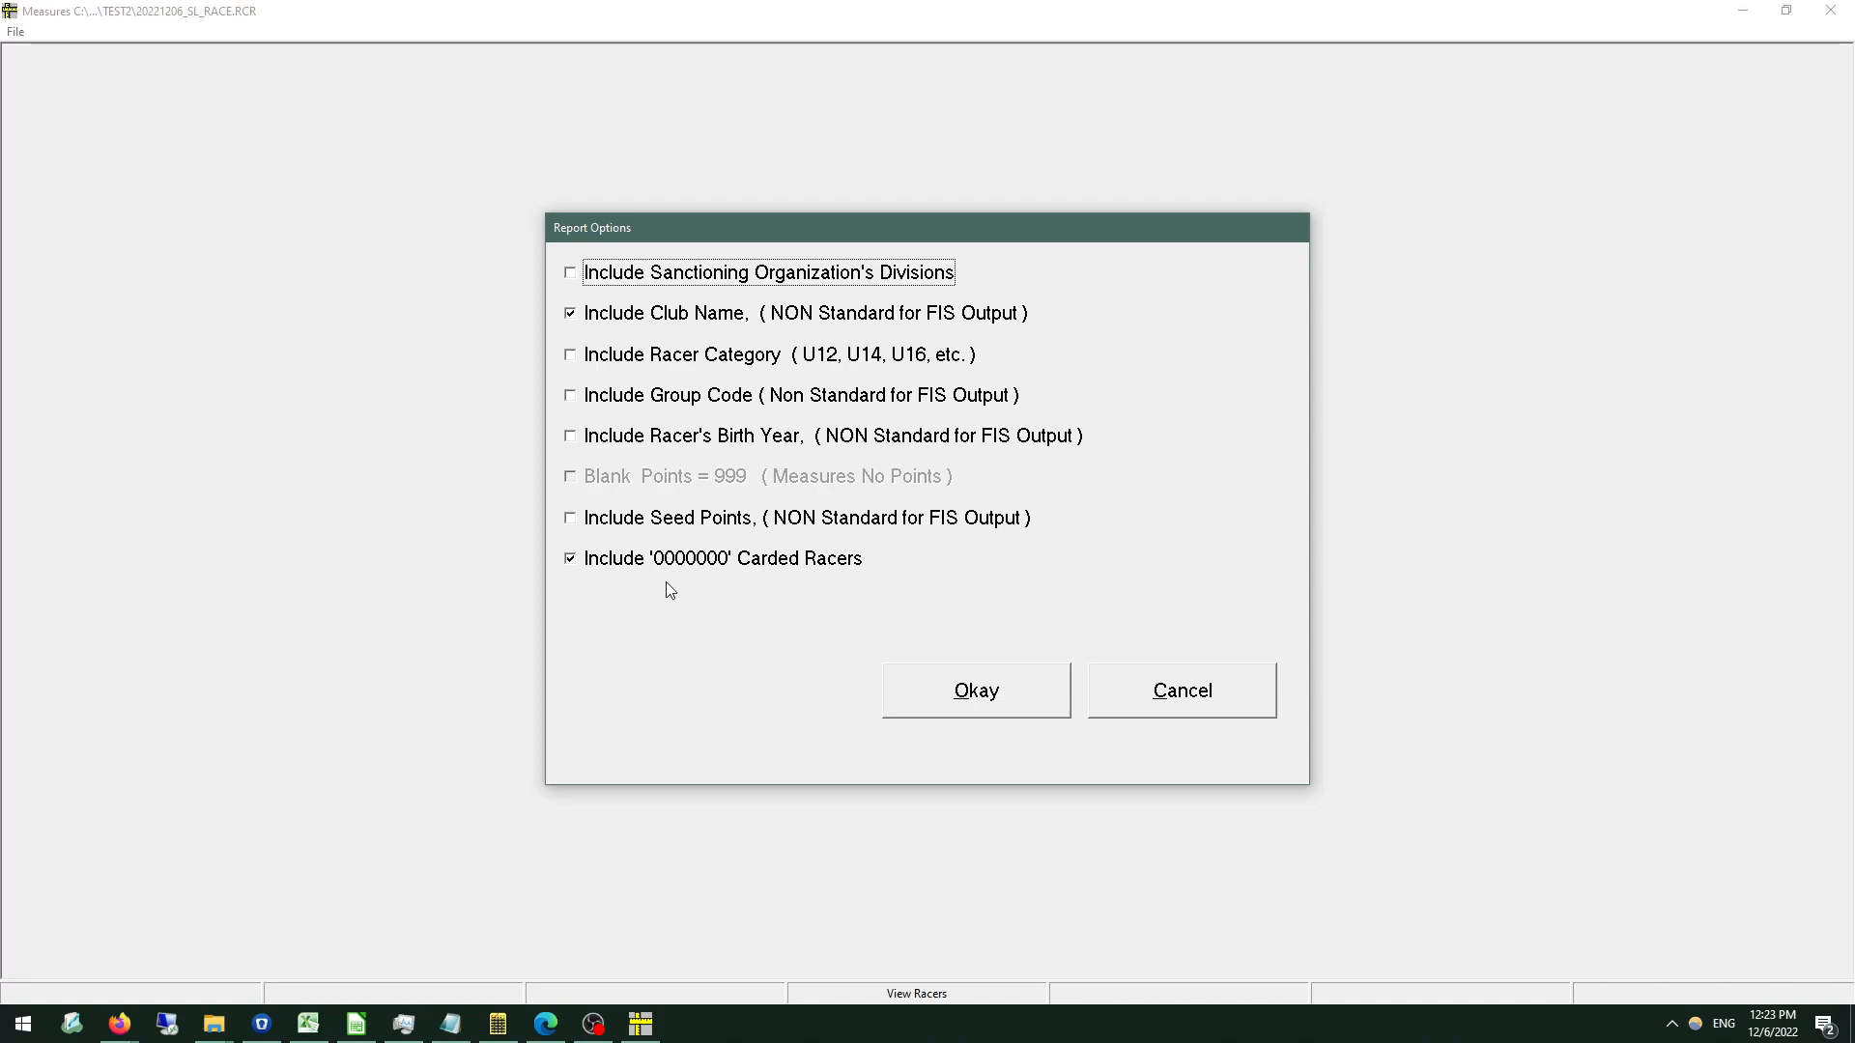
pyautogui.click(1031, 688)
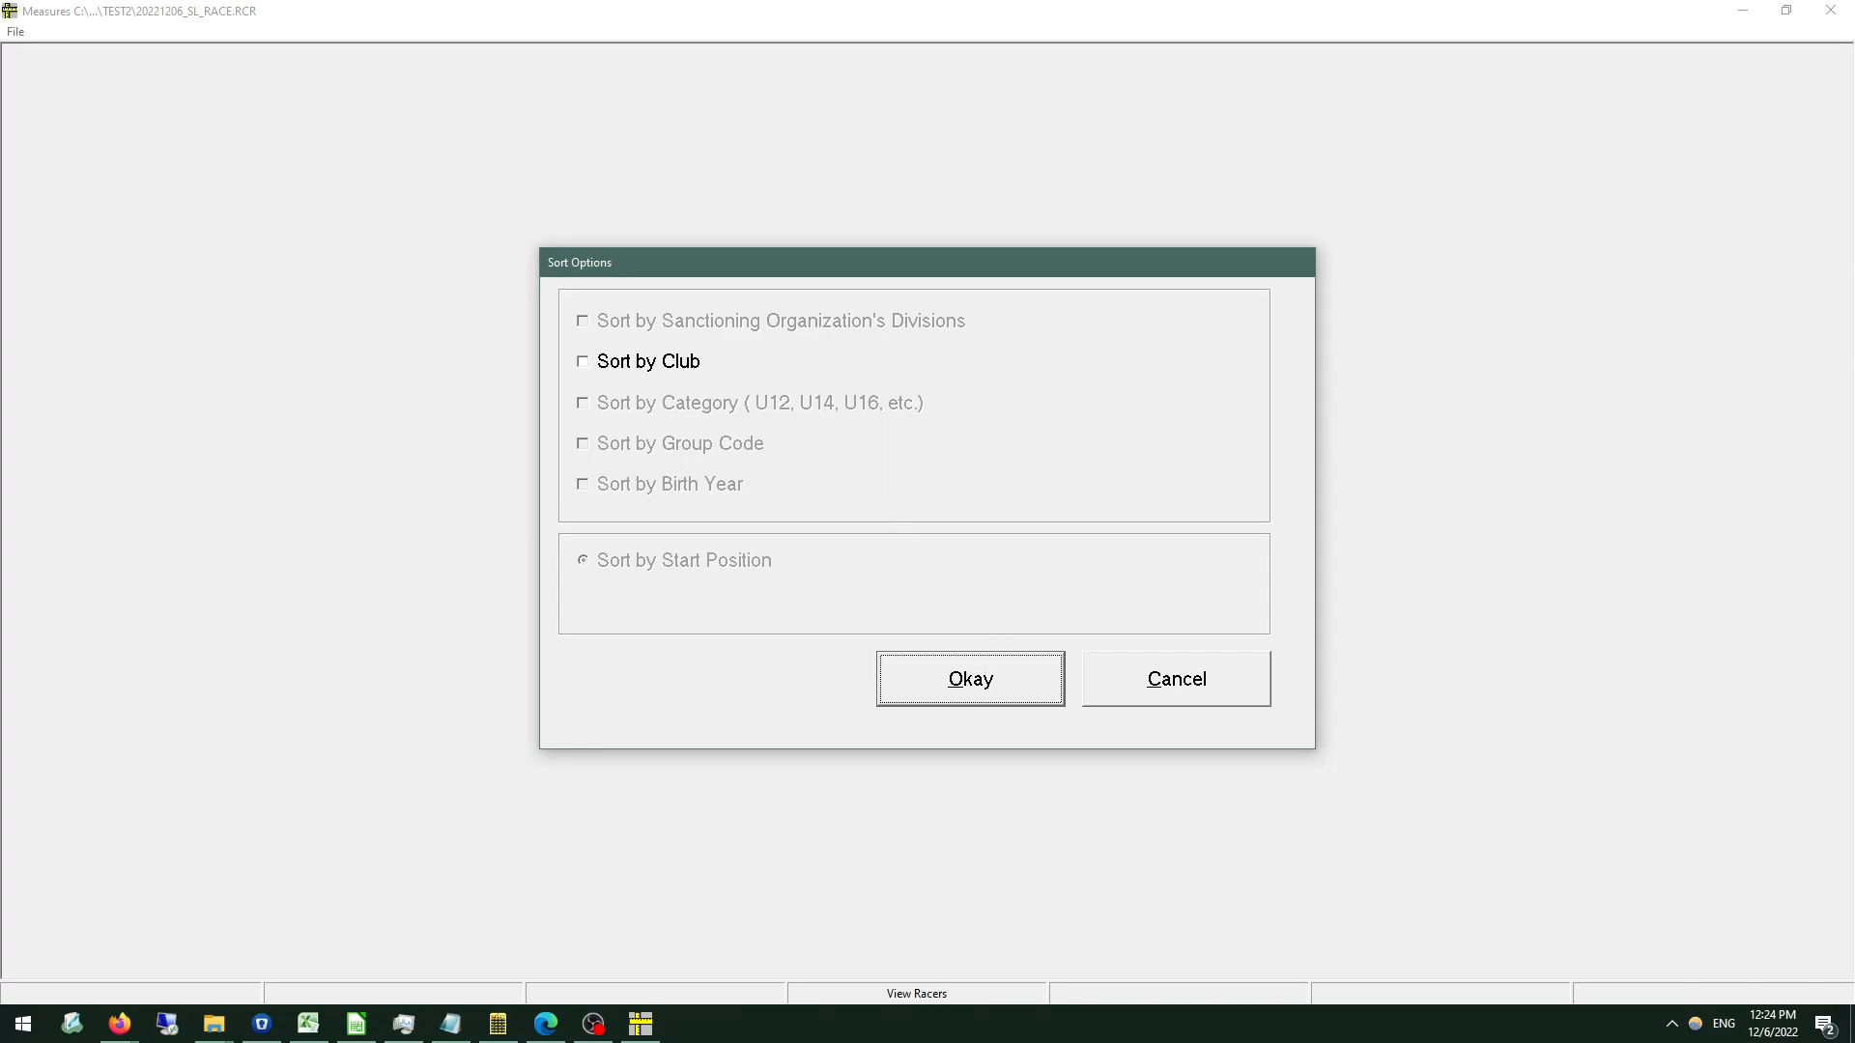
pyautogui.click(963, 681)
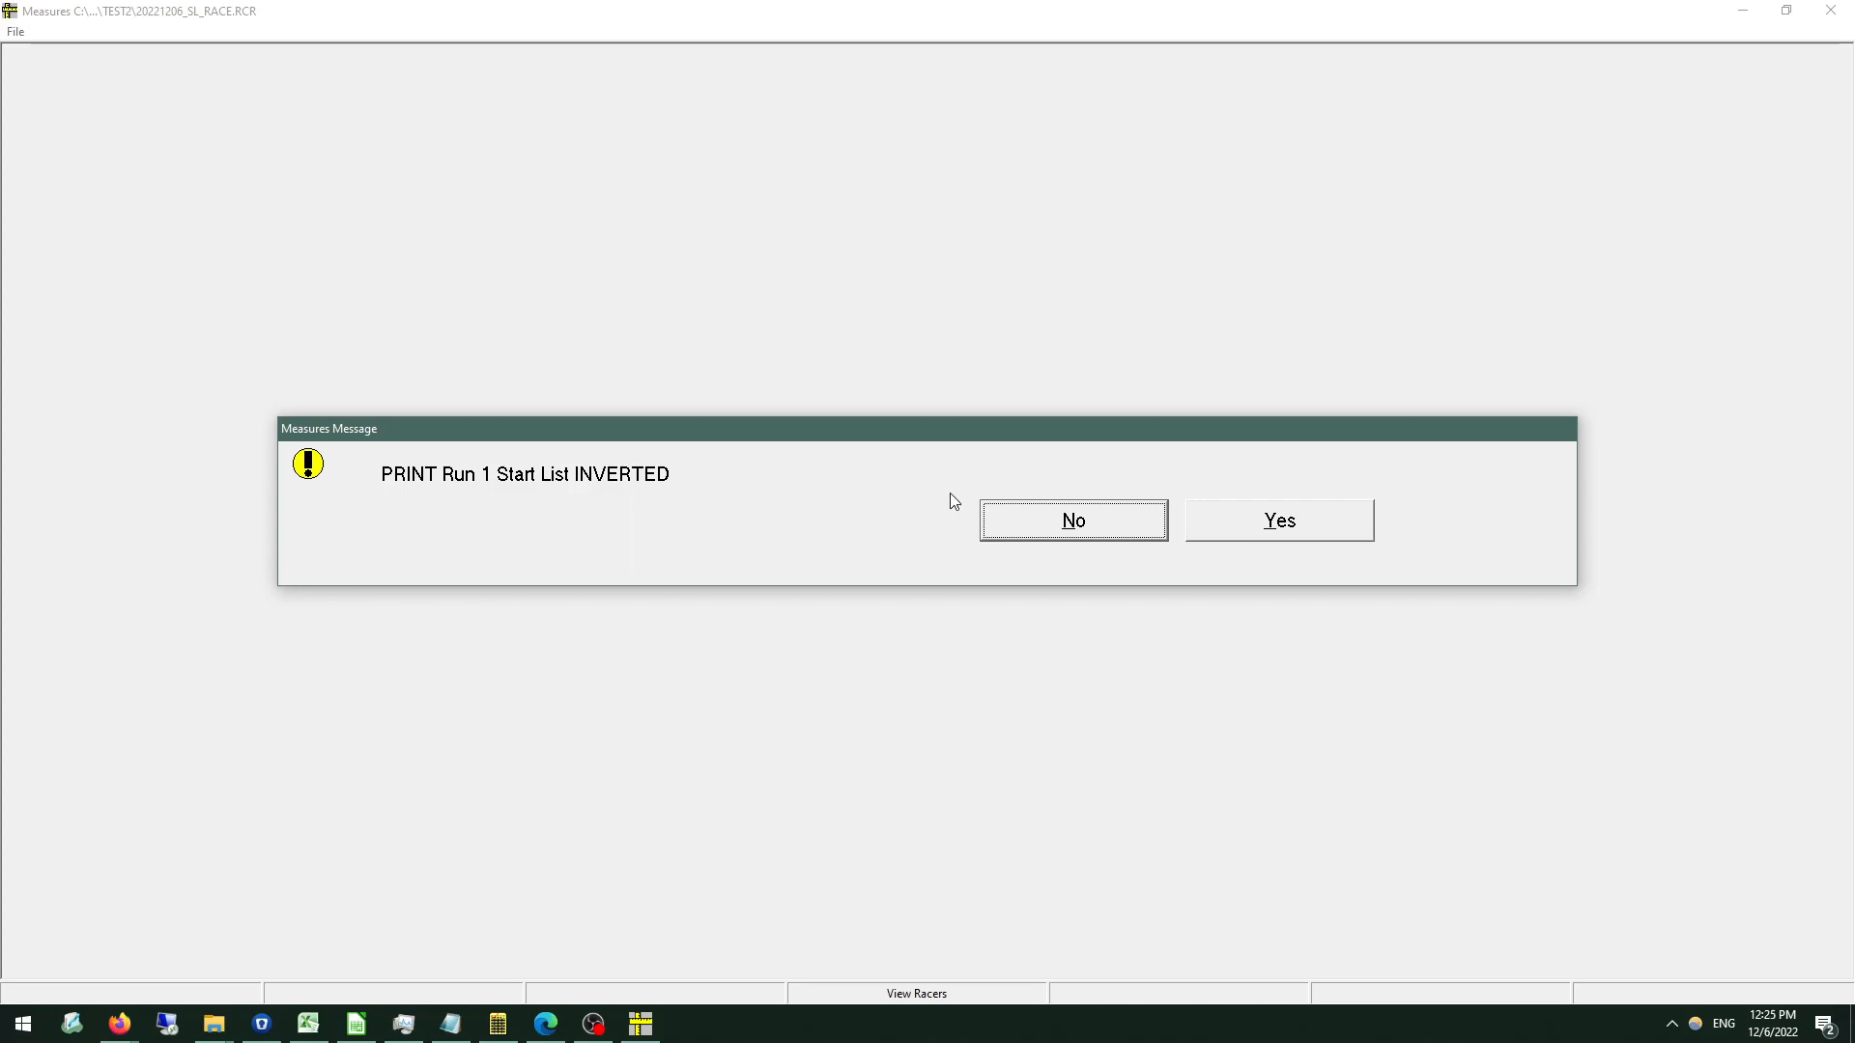
pyautogui.click(1067, 529)
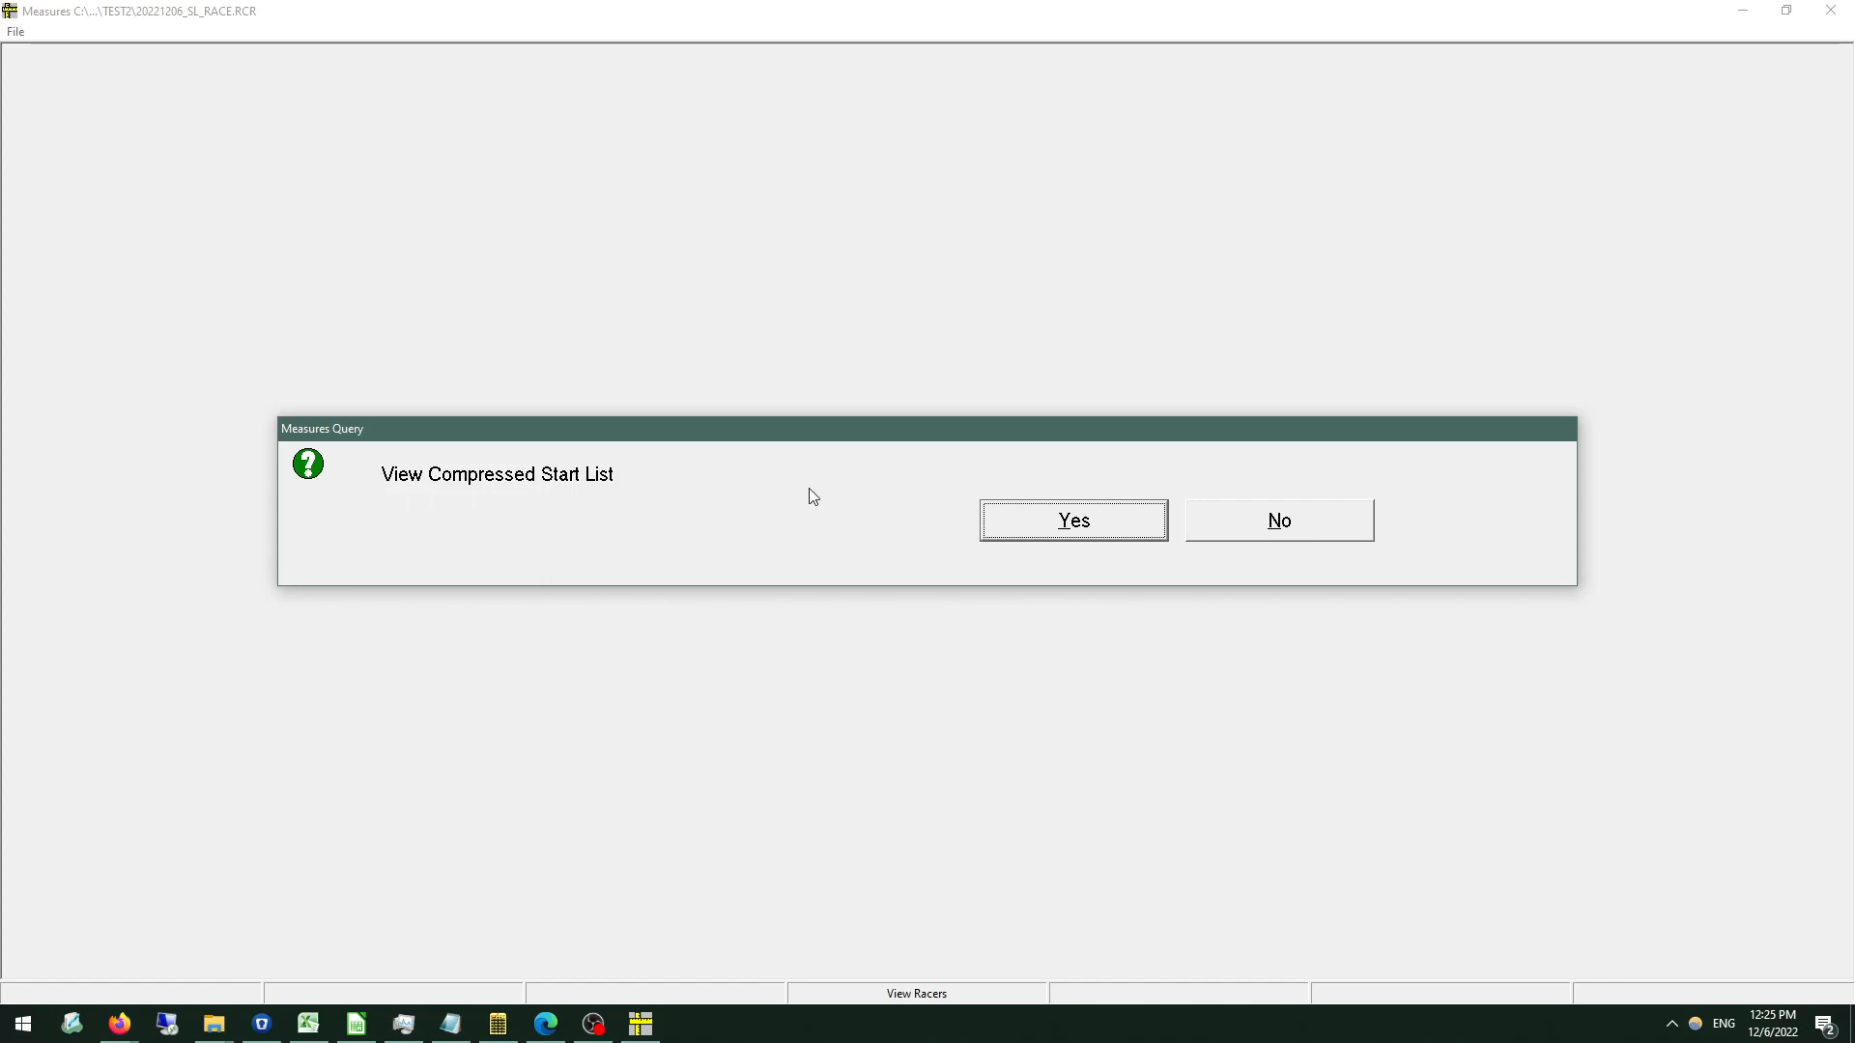
# View the compressed Run 1 start list through to its end and close it without printing.
pyautogui.click(1029, 523)
pyautogui.scroll(-6, 685, 308)
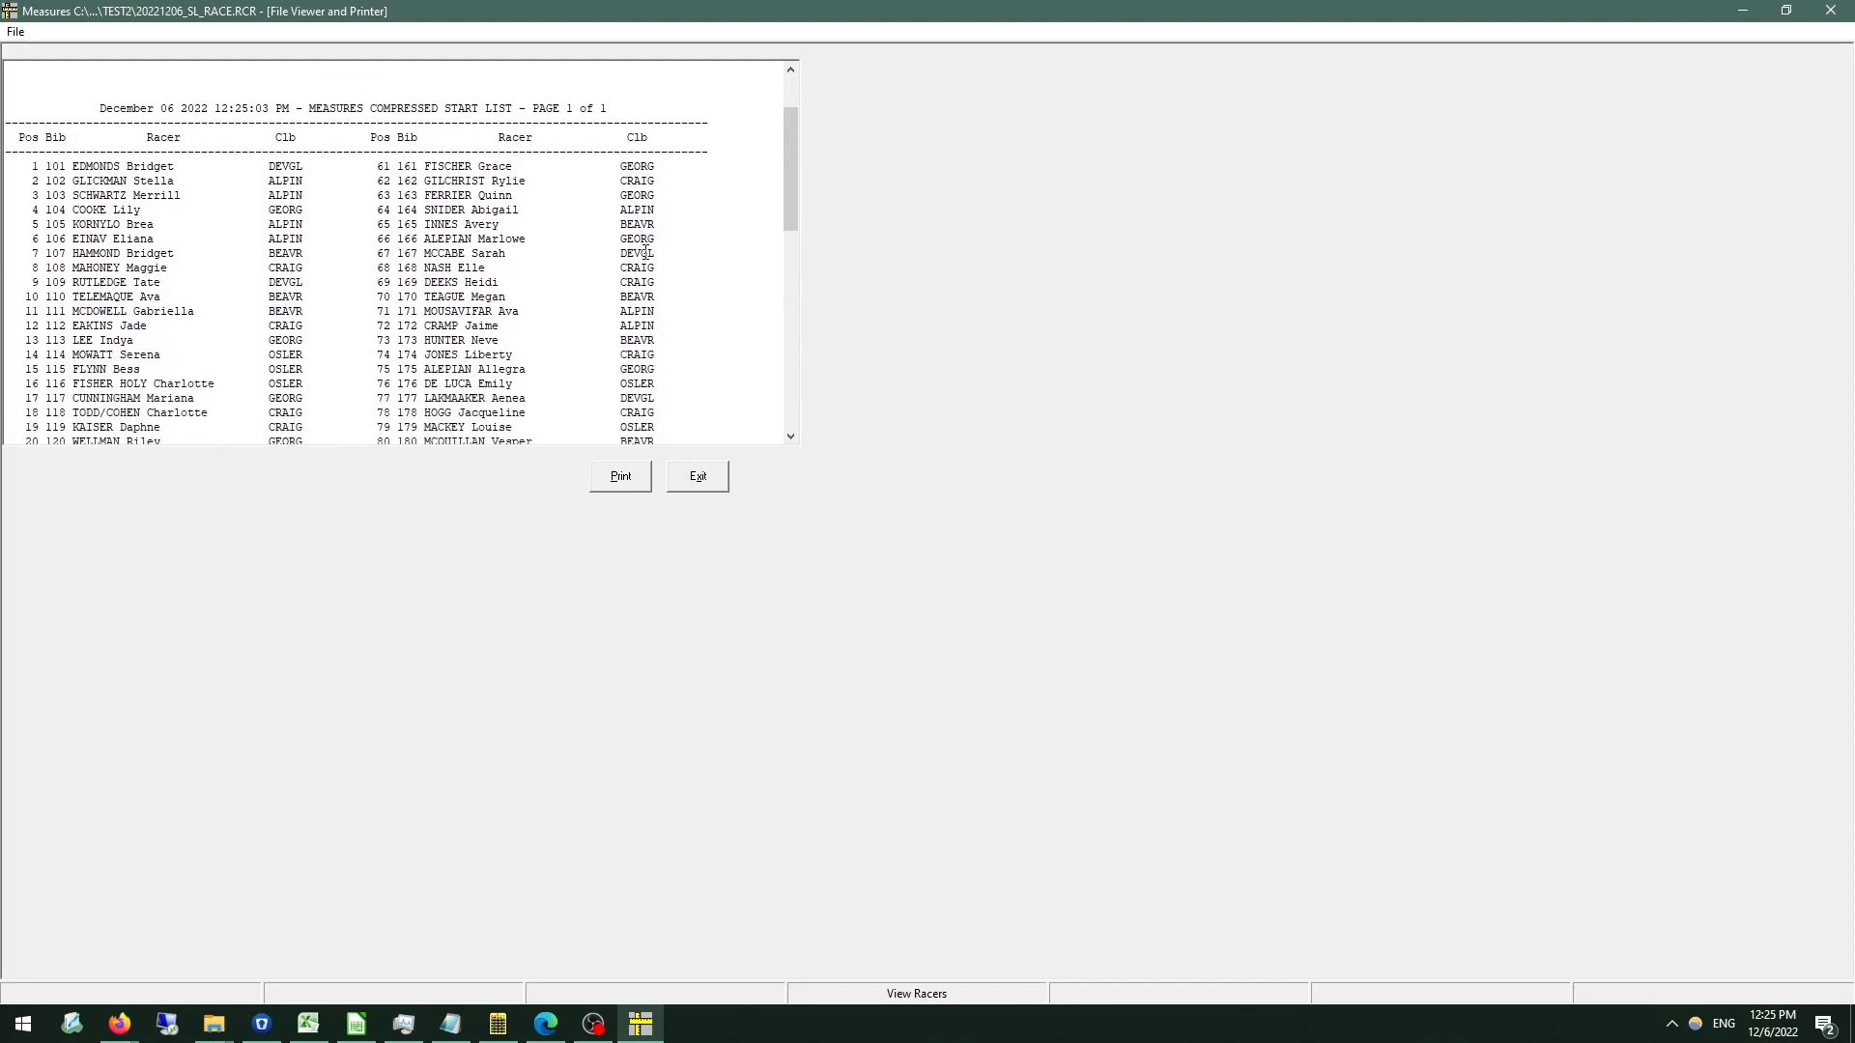
pyautogui.scroll(8, 311, 340)
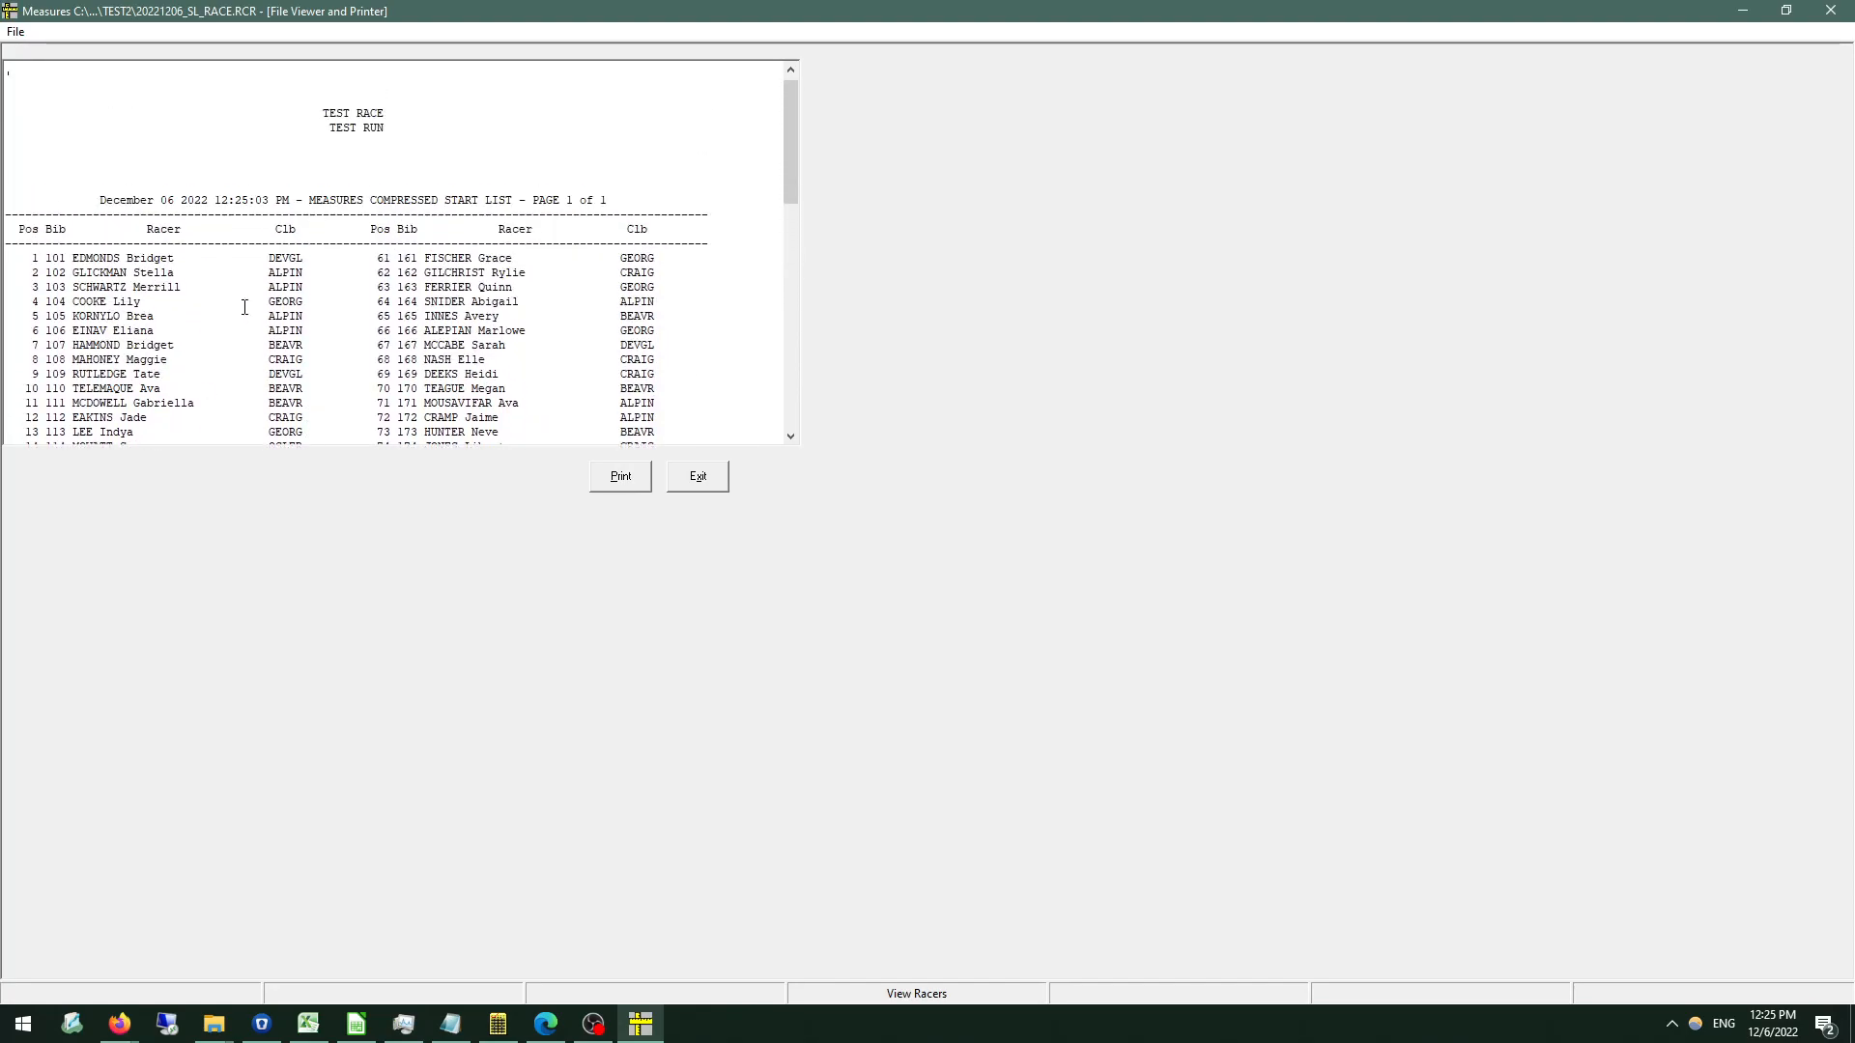
pyautogui.scroll(-2, 299, 244)
pyautogui.scroll(-12, 298, 244)
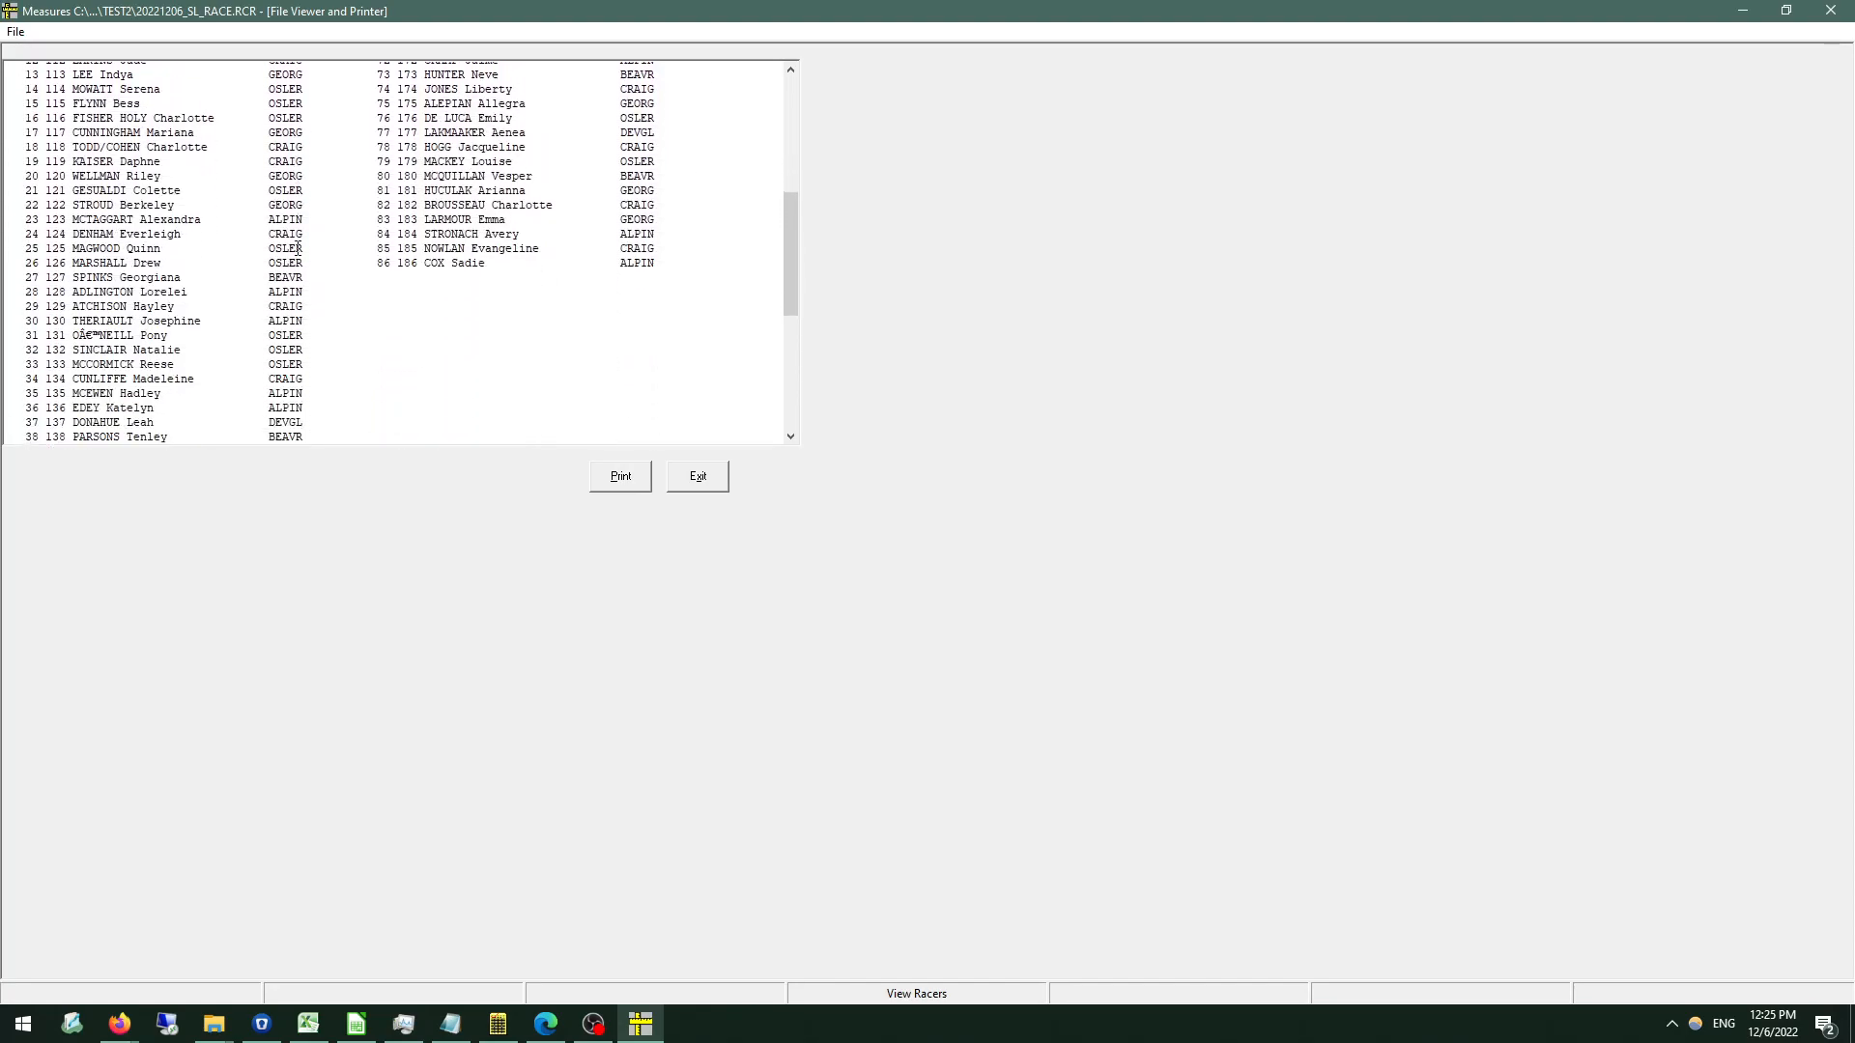
pyautogui.click(695, 484)
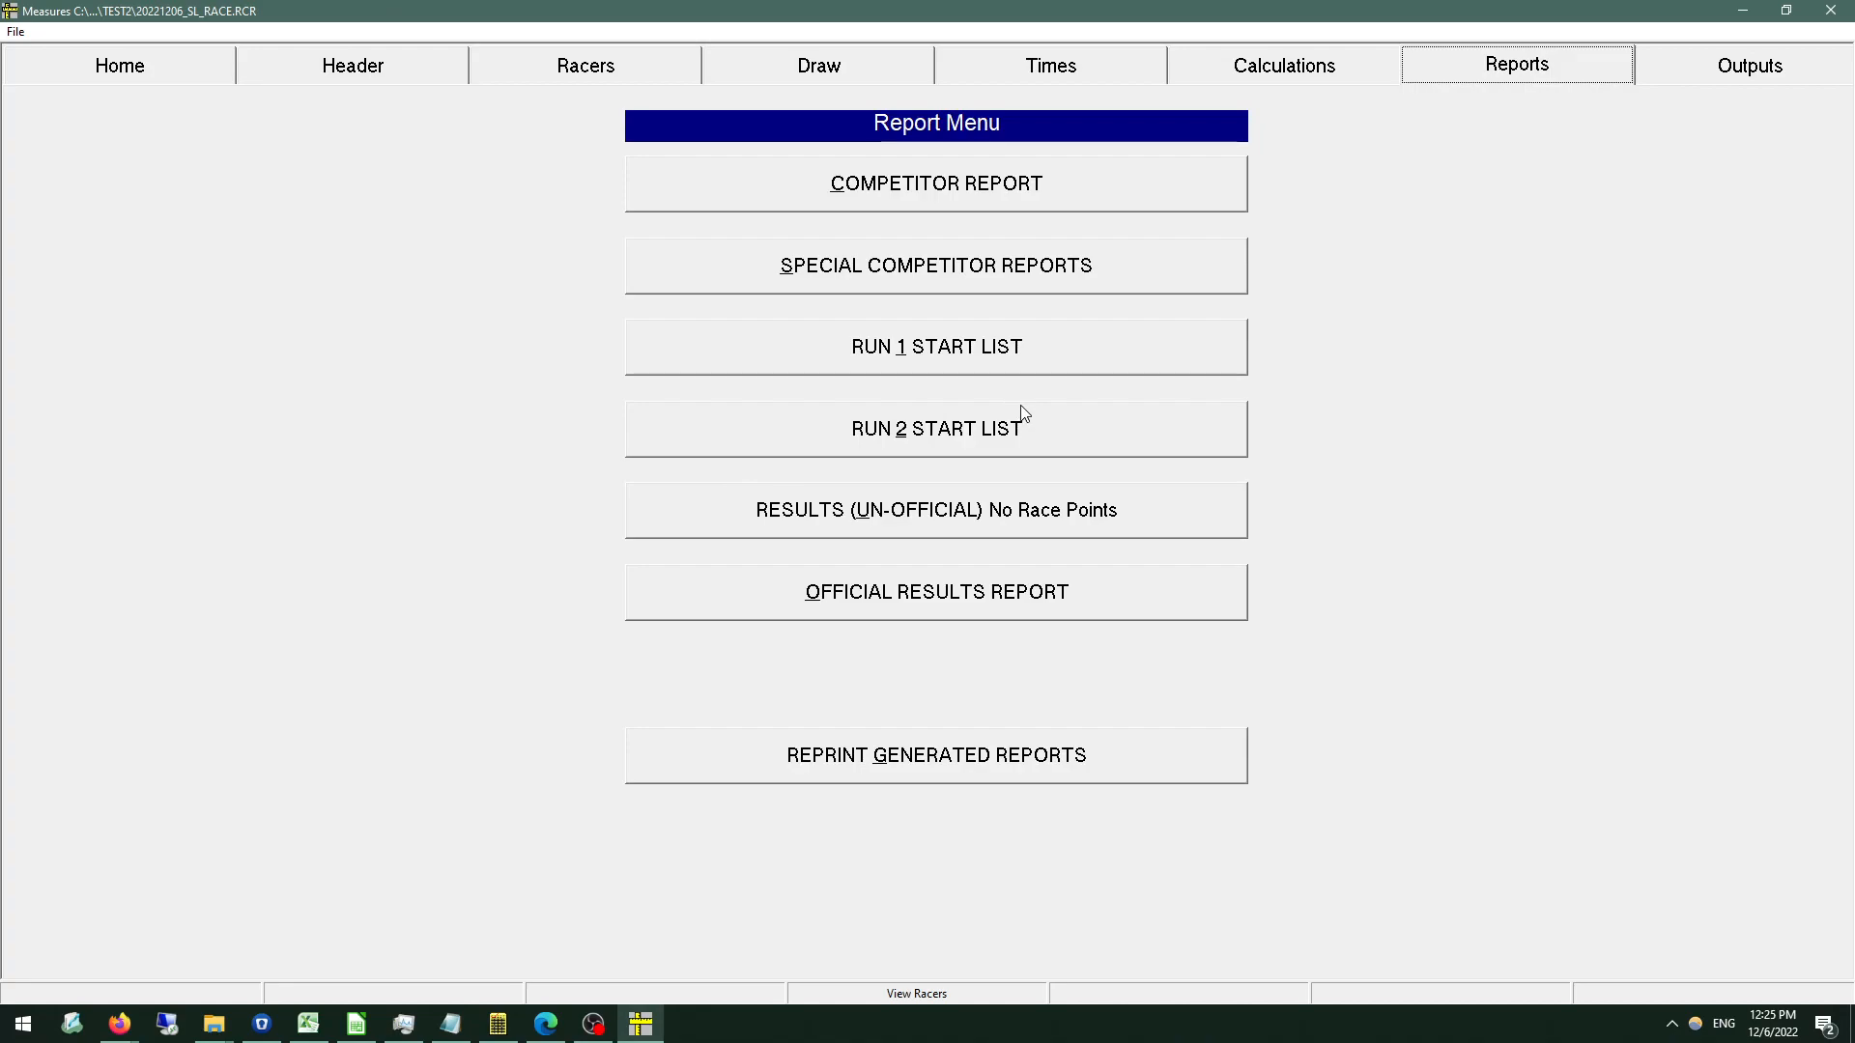
# Load the Run 1 times from the dTris file JAN30U12B35103 F Run1.dat, continuing past the date check.
pyautogui.click(1022, 73)
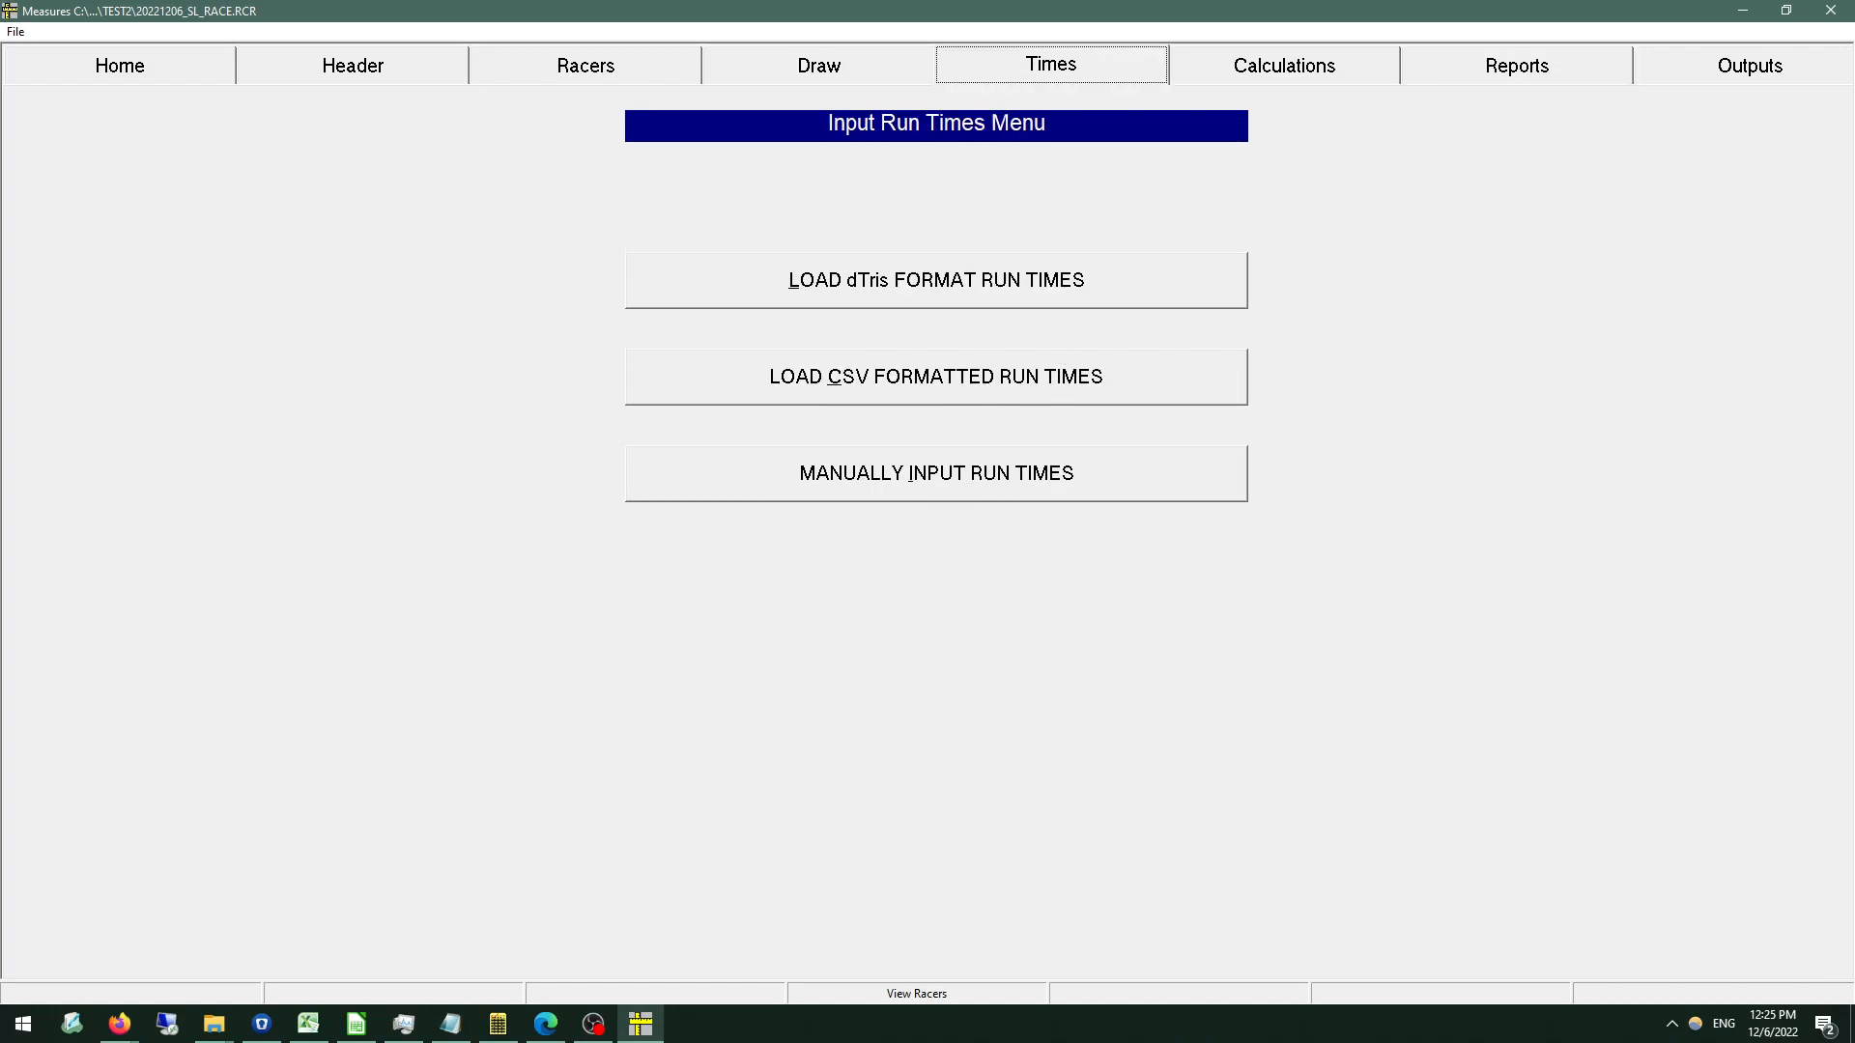
pyautogui.click(926, 285)
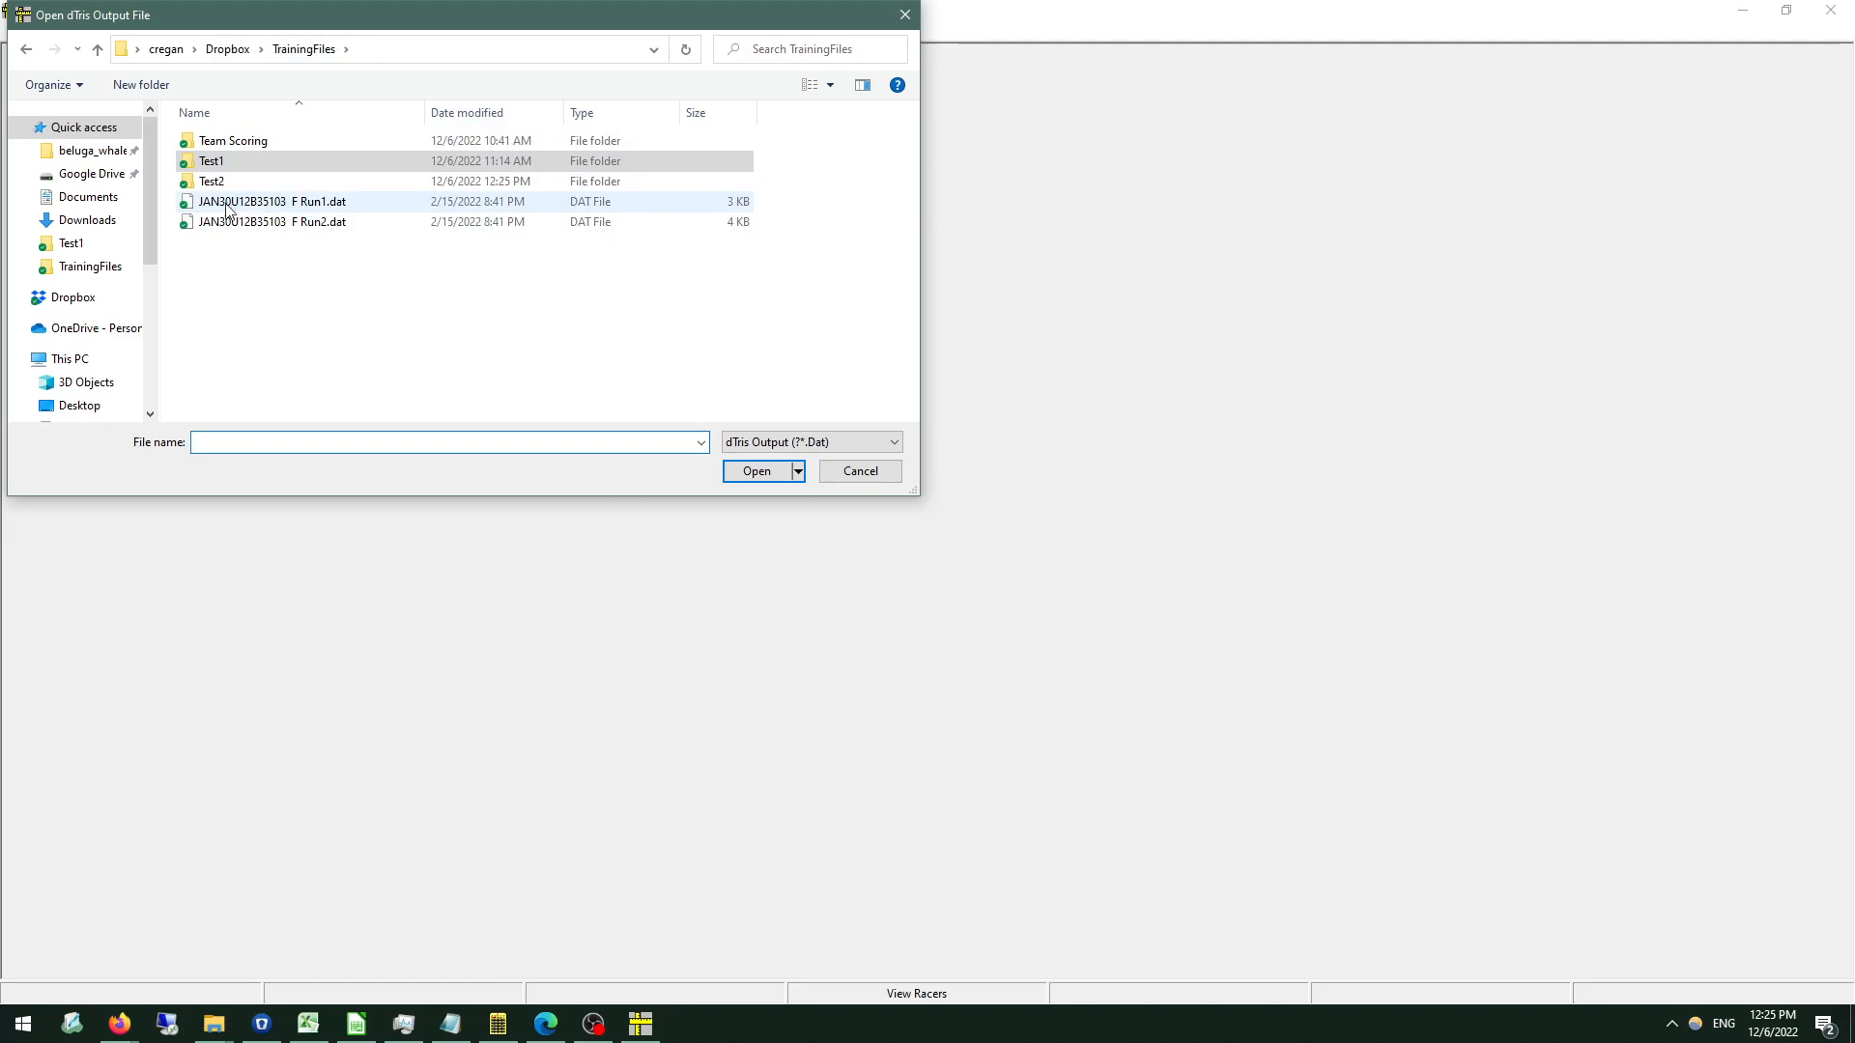
pyautogui.click(321, 203)
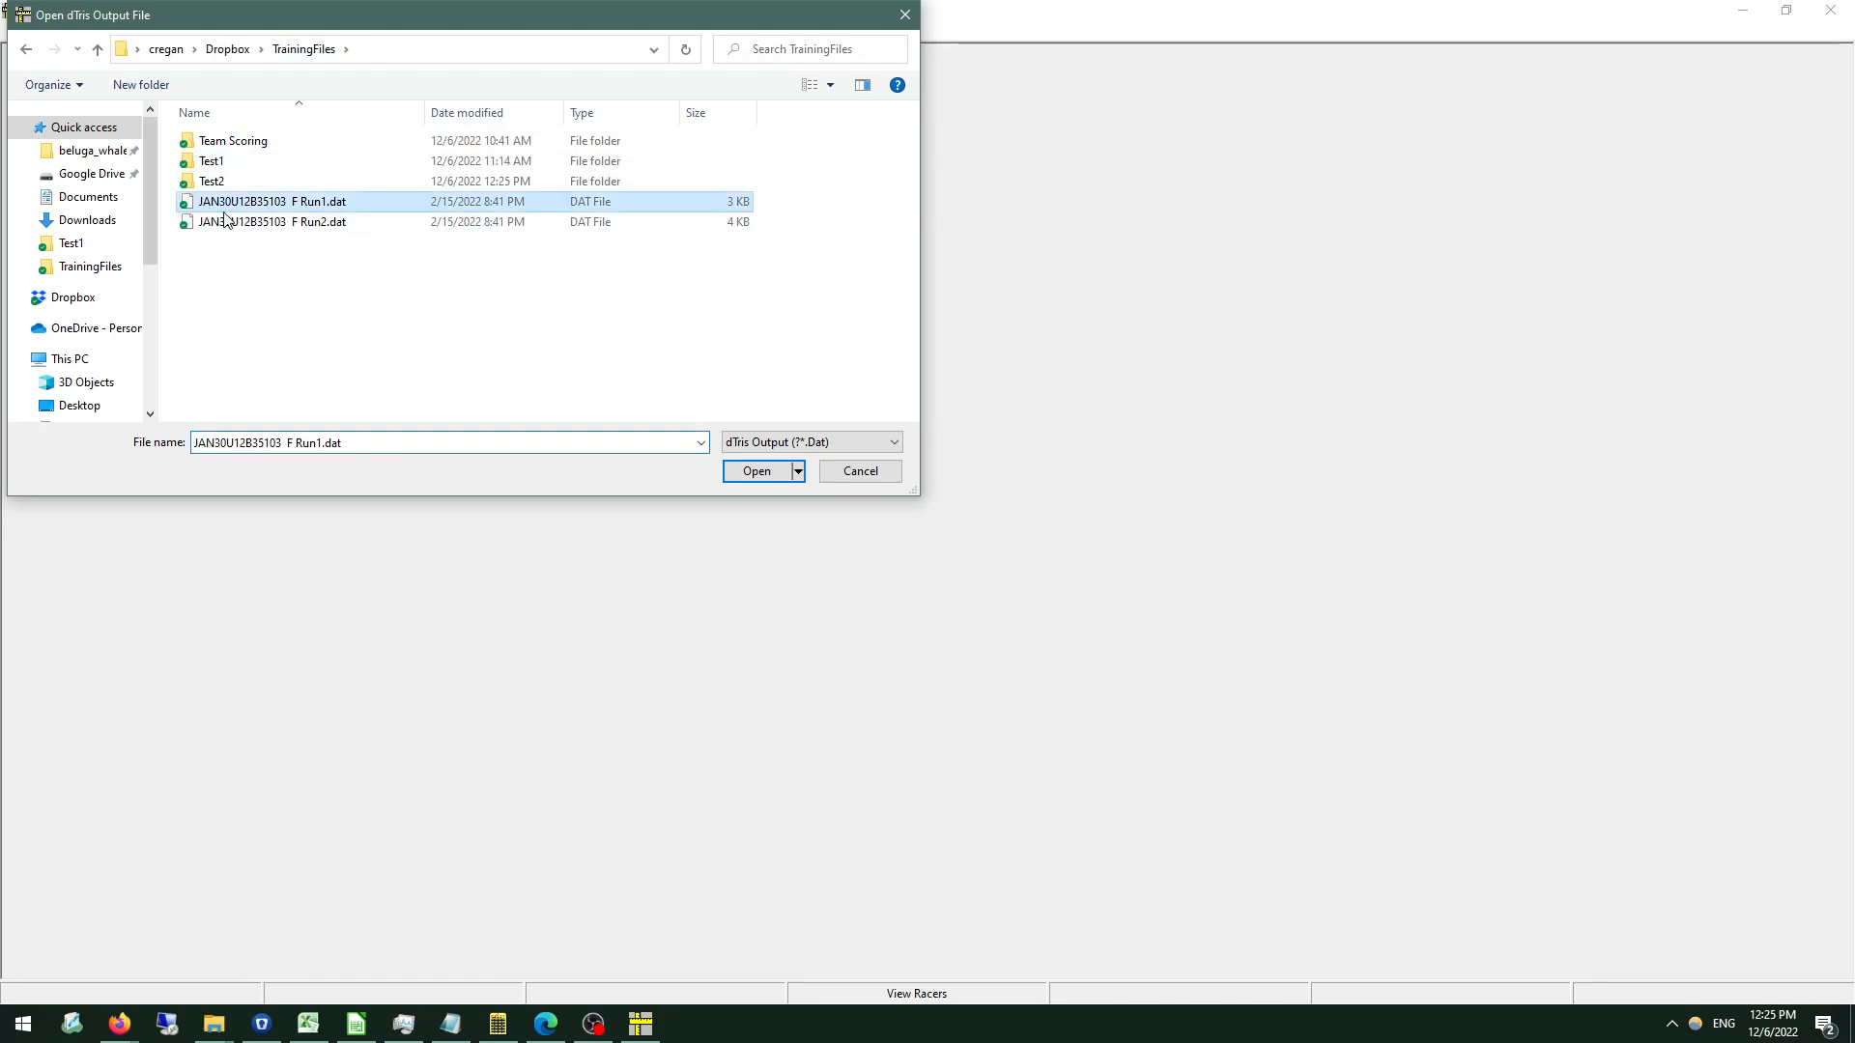
pyautogui.doubleClick(321, 203)
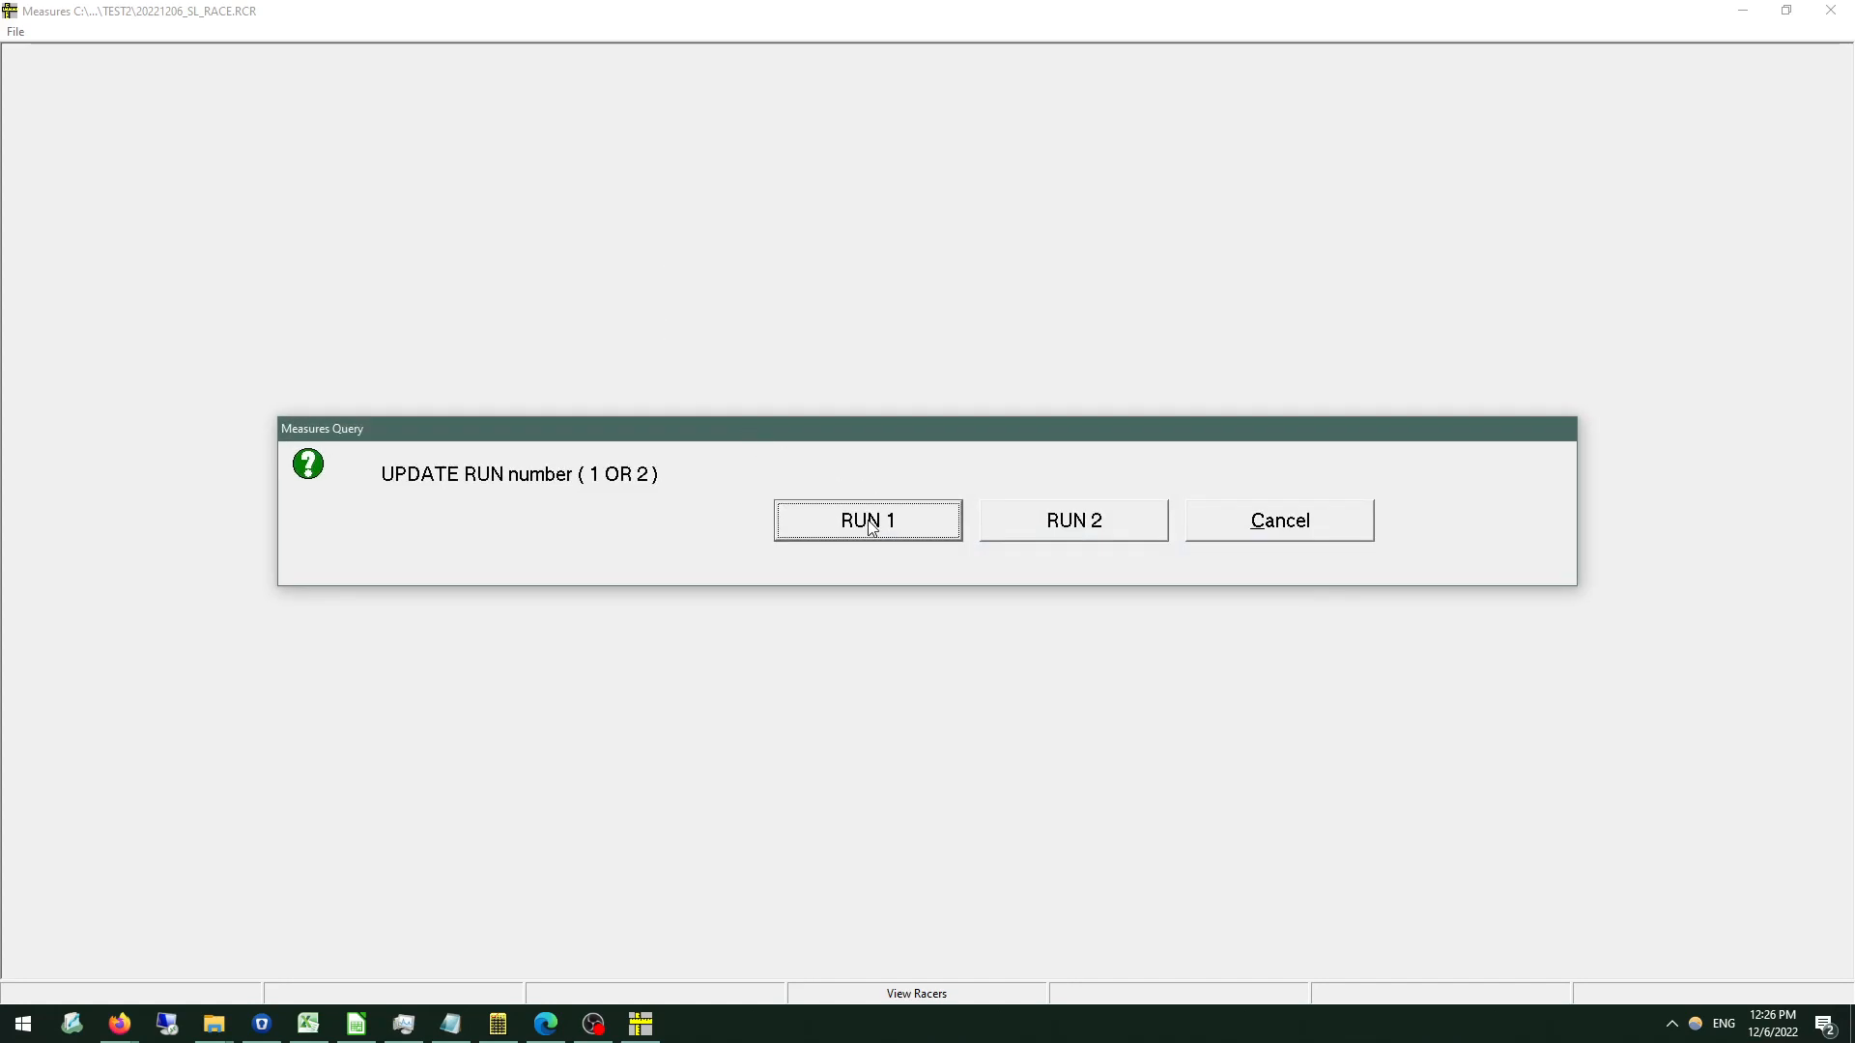
pyautogui.click(868, 521)
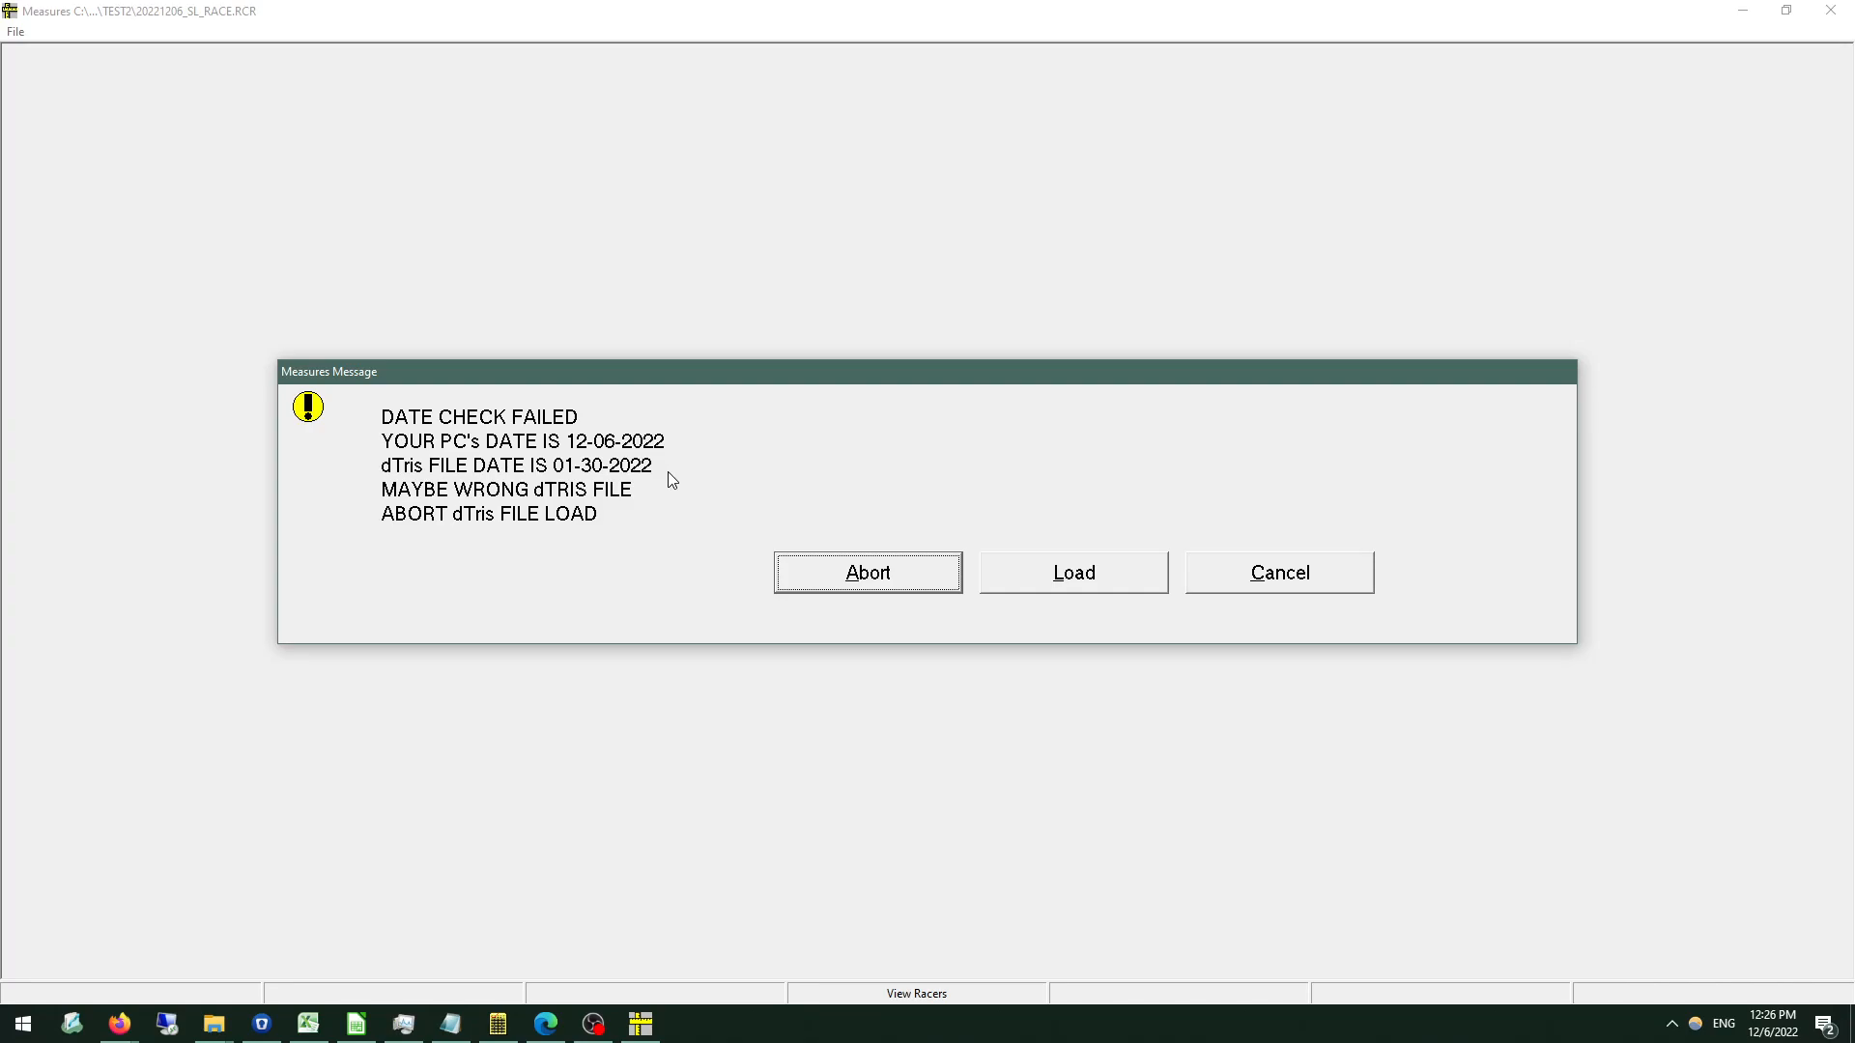
pyautogui.click(1036, 584)
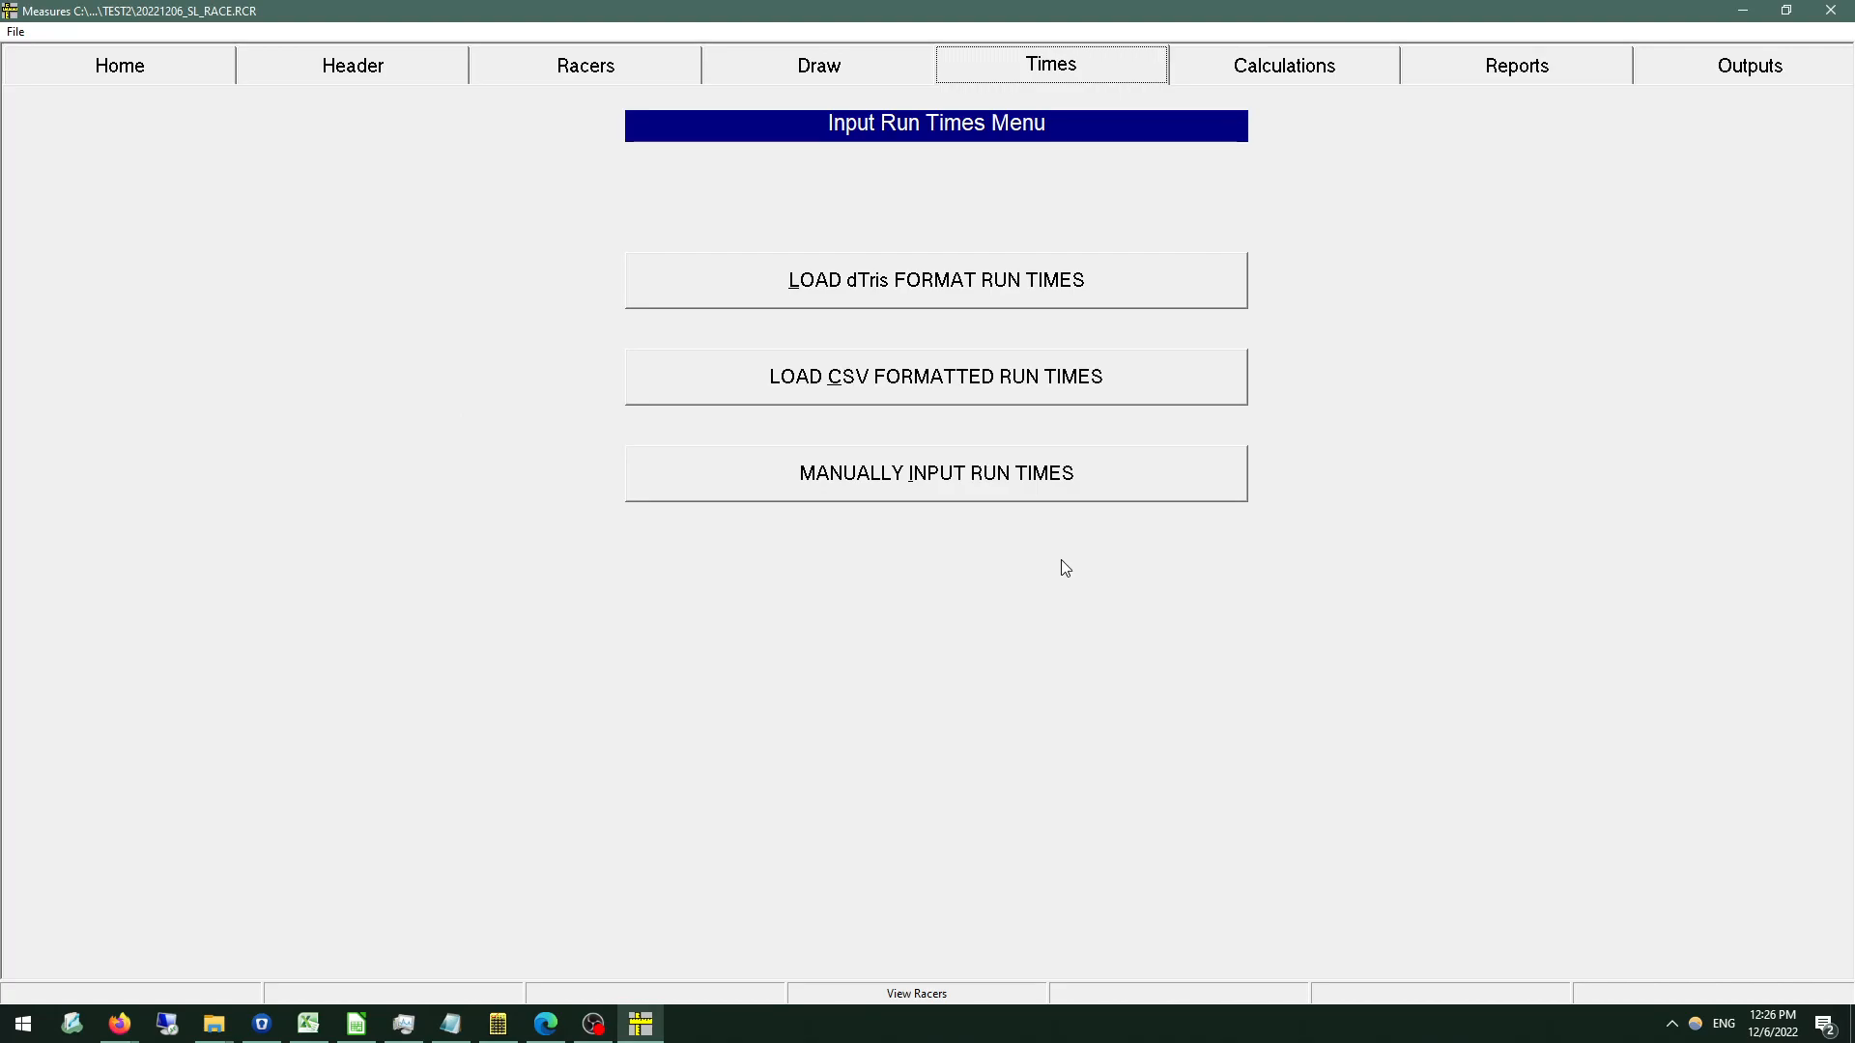
# Review the loaded Run 1 times and statuses in the racer list, then close the list.
pyautogui.click(885, 996)
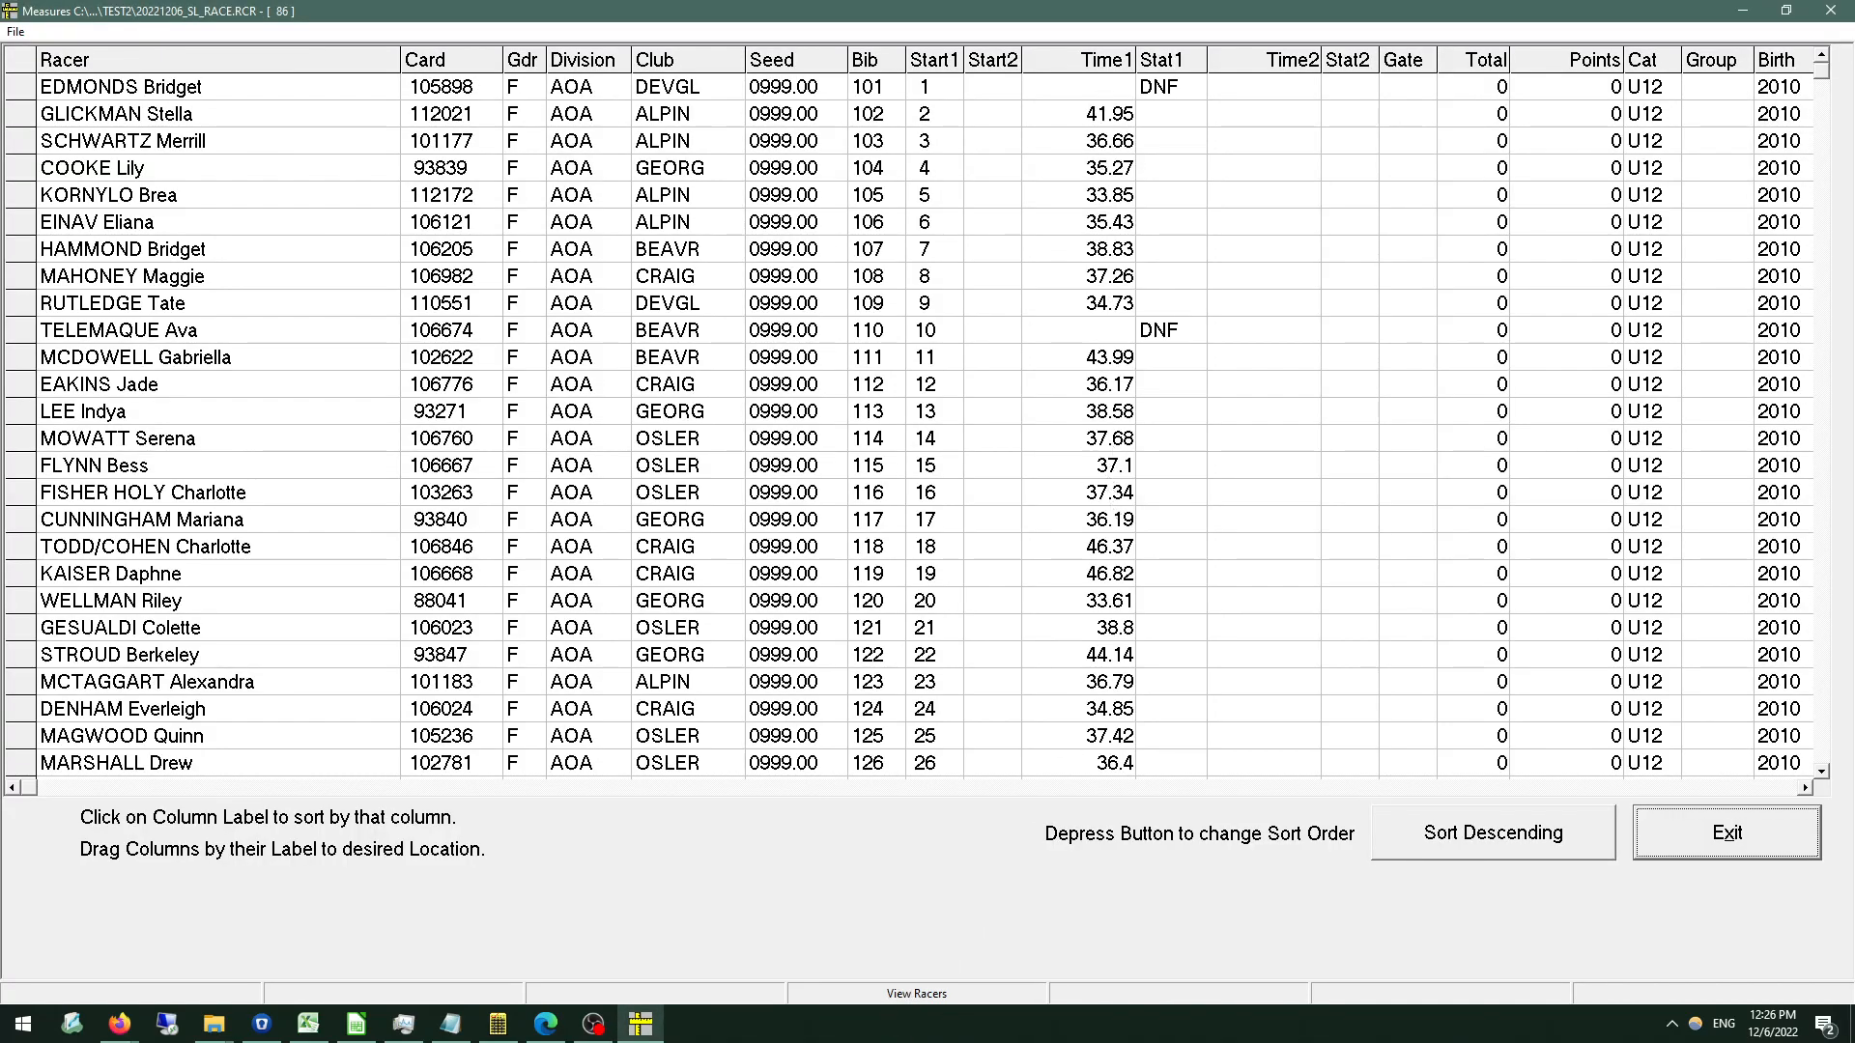
pyautogui.click(1823, 678)
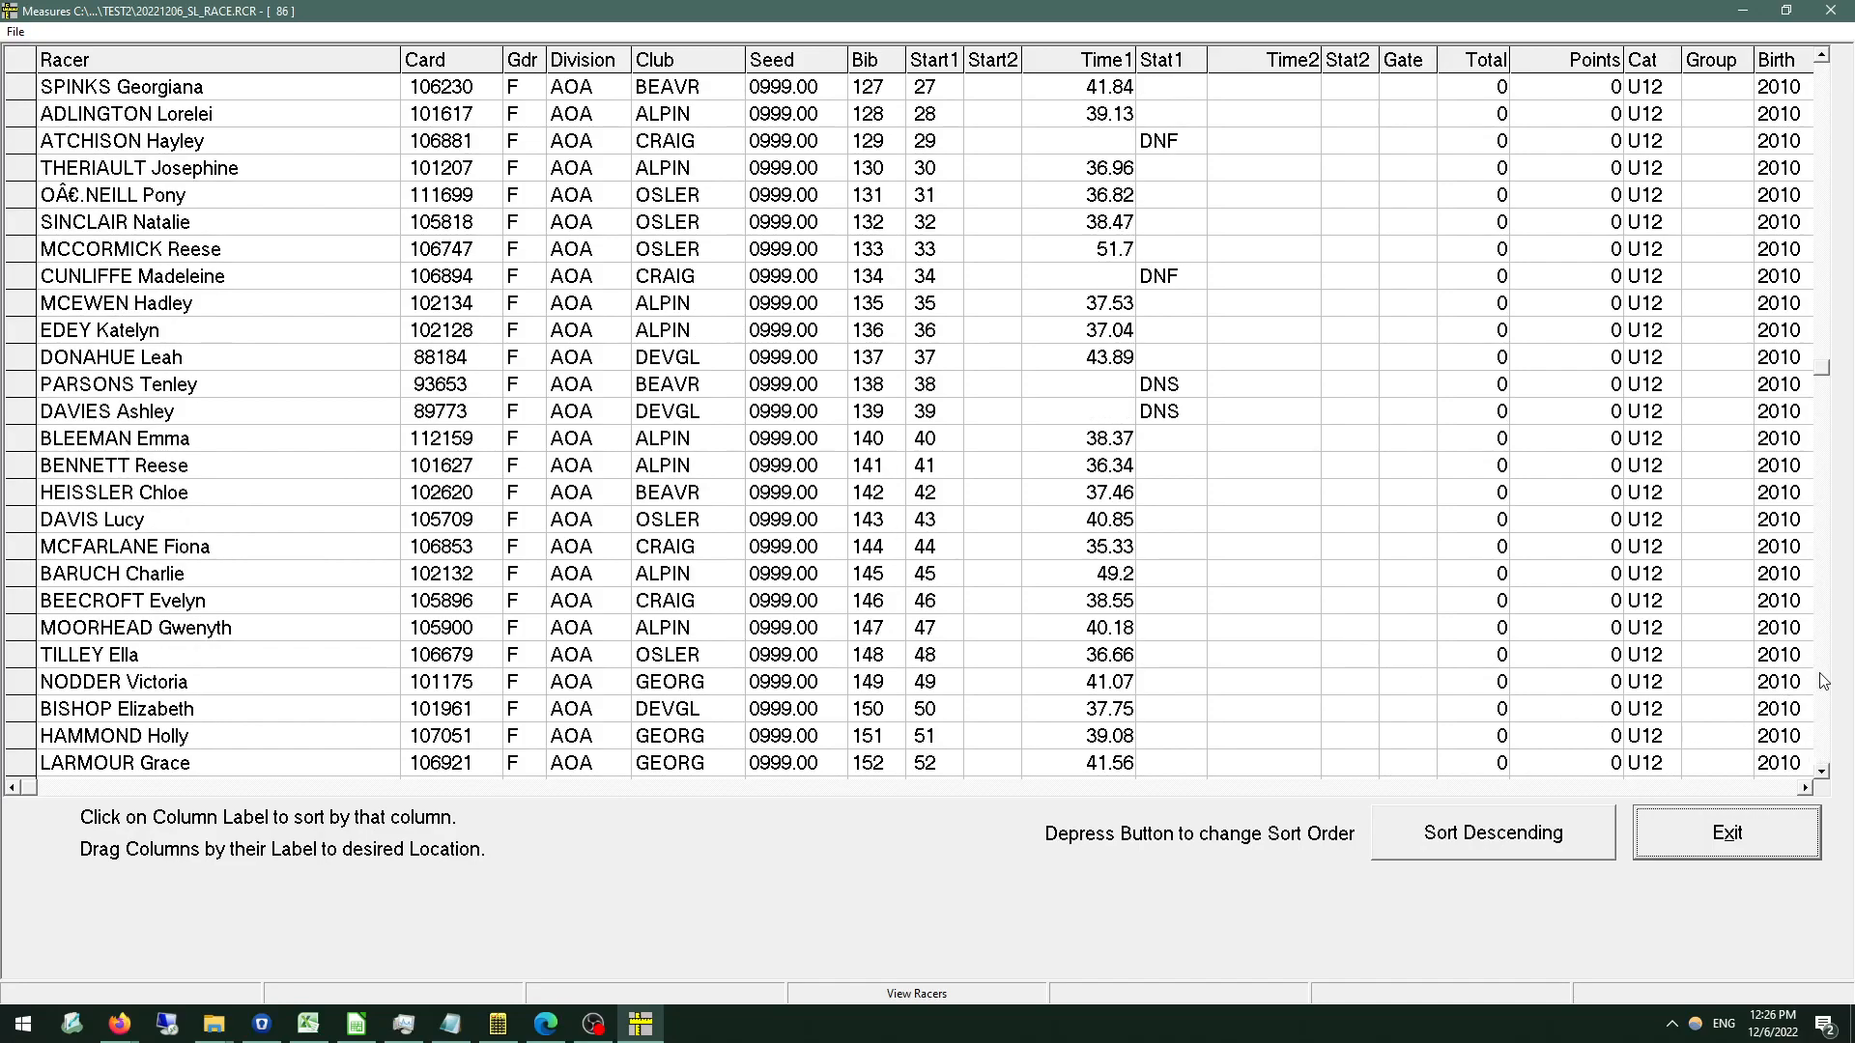
pyautogui.click(1710, 855)
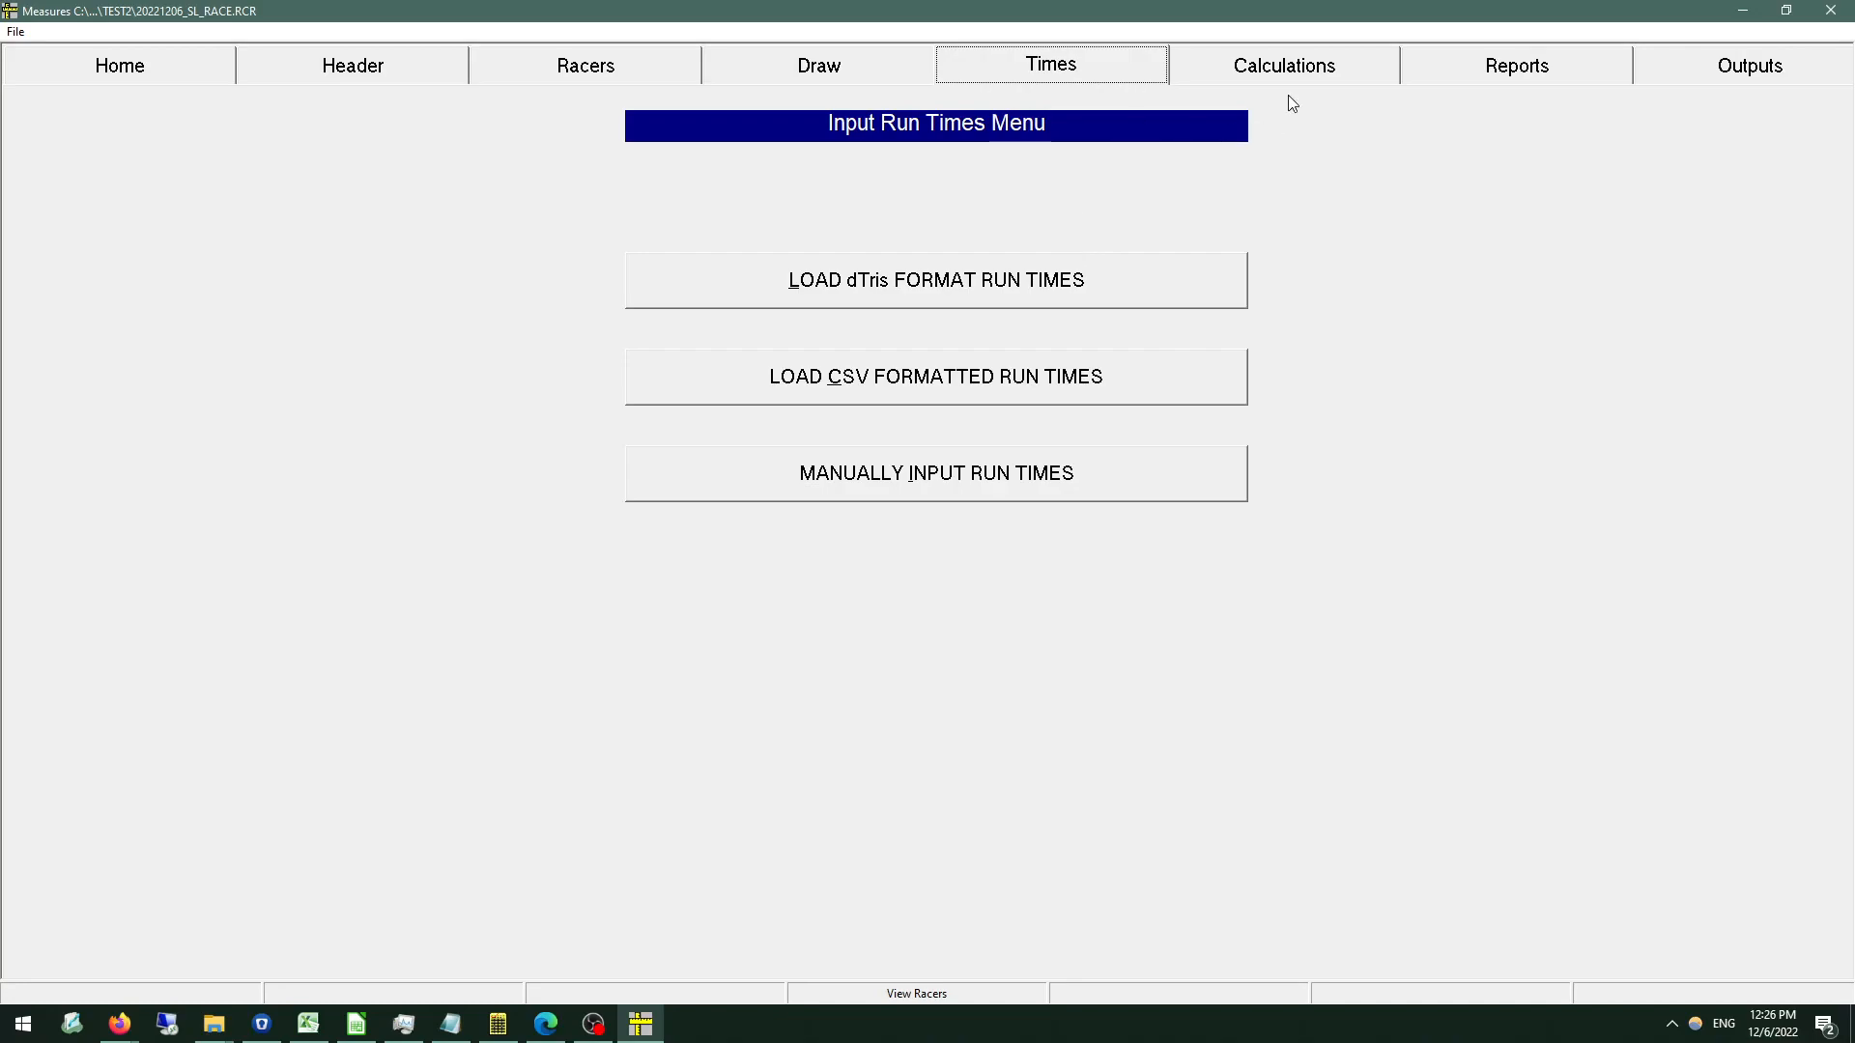
# Generate the Run 2 start list with the Run 1 start order inverted, including DSQs and DNFs in their Run 1 start positions.
pyautogui.click(1513, 79)
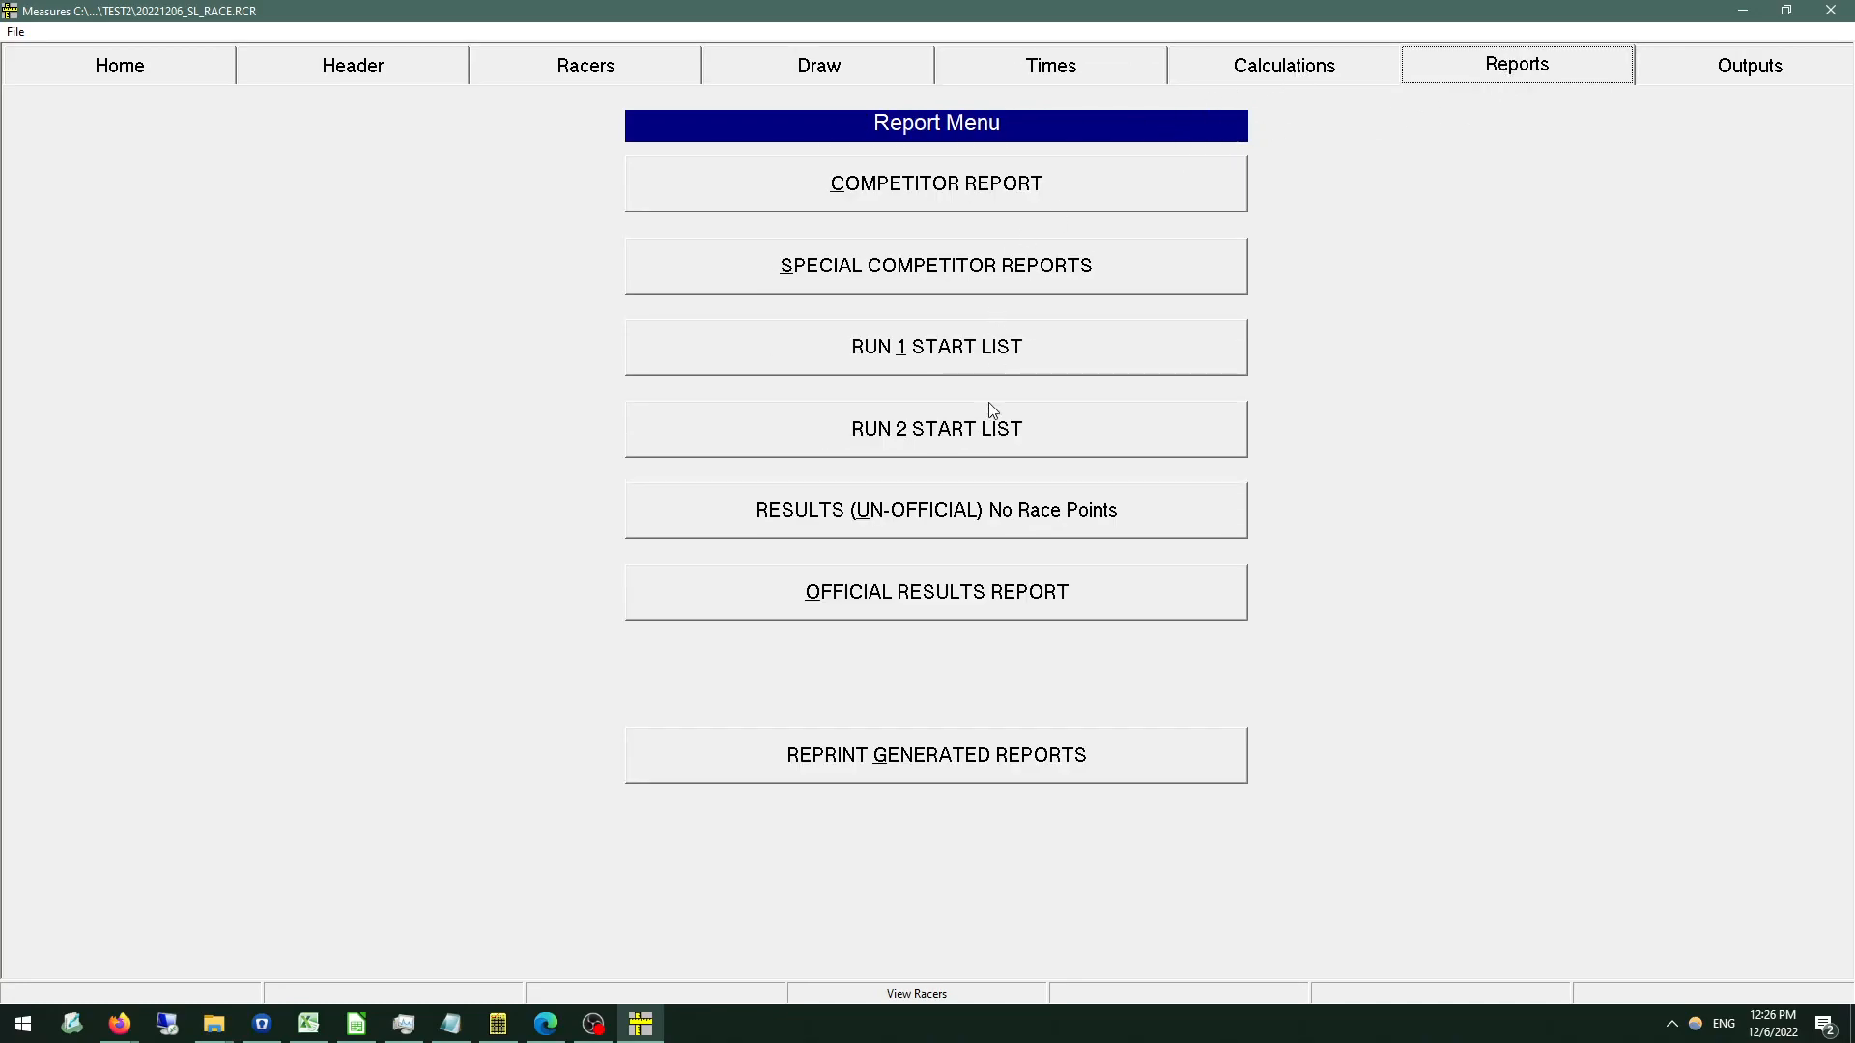
pyautogui.click(990, 428)
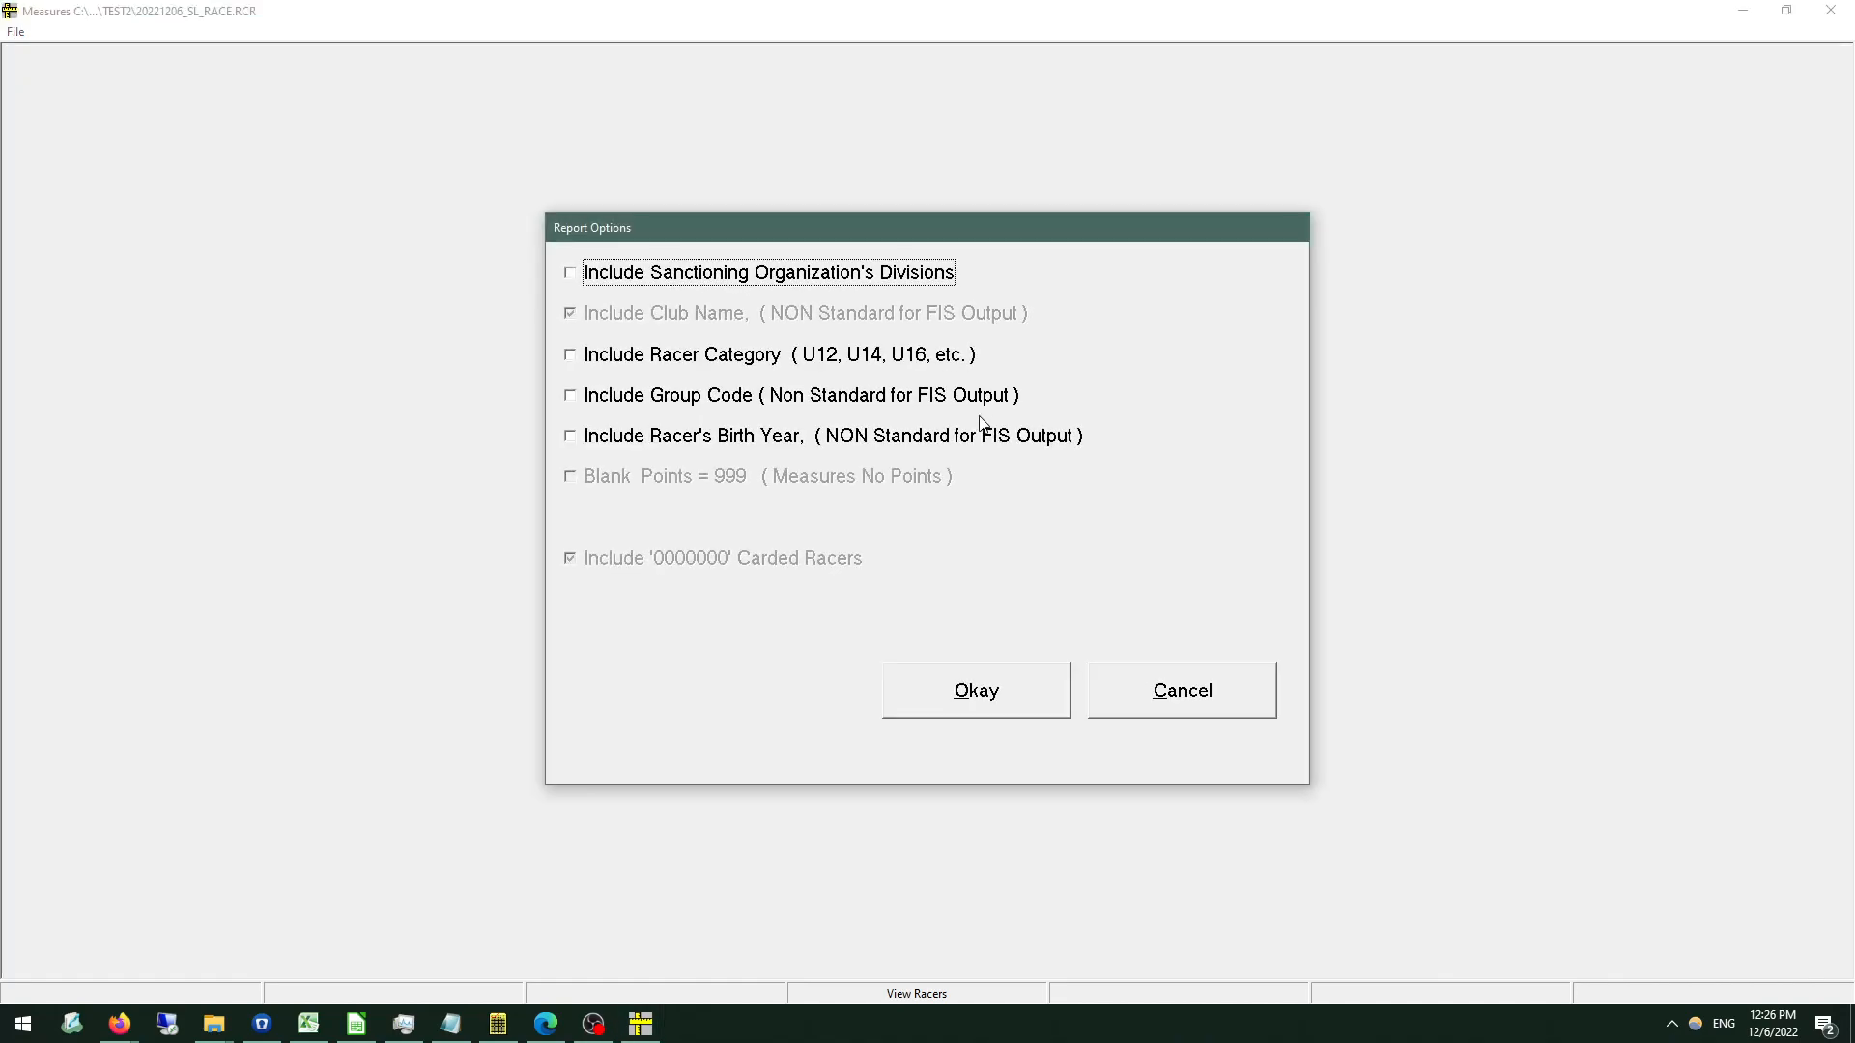
pyautogui.click(971, 691)
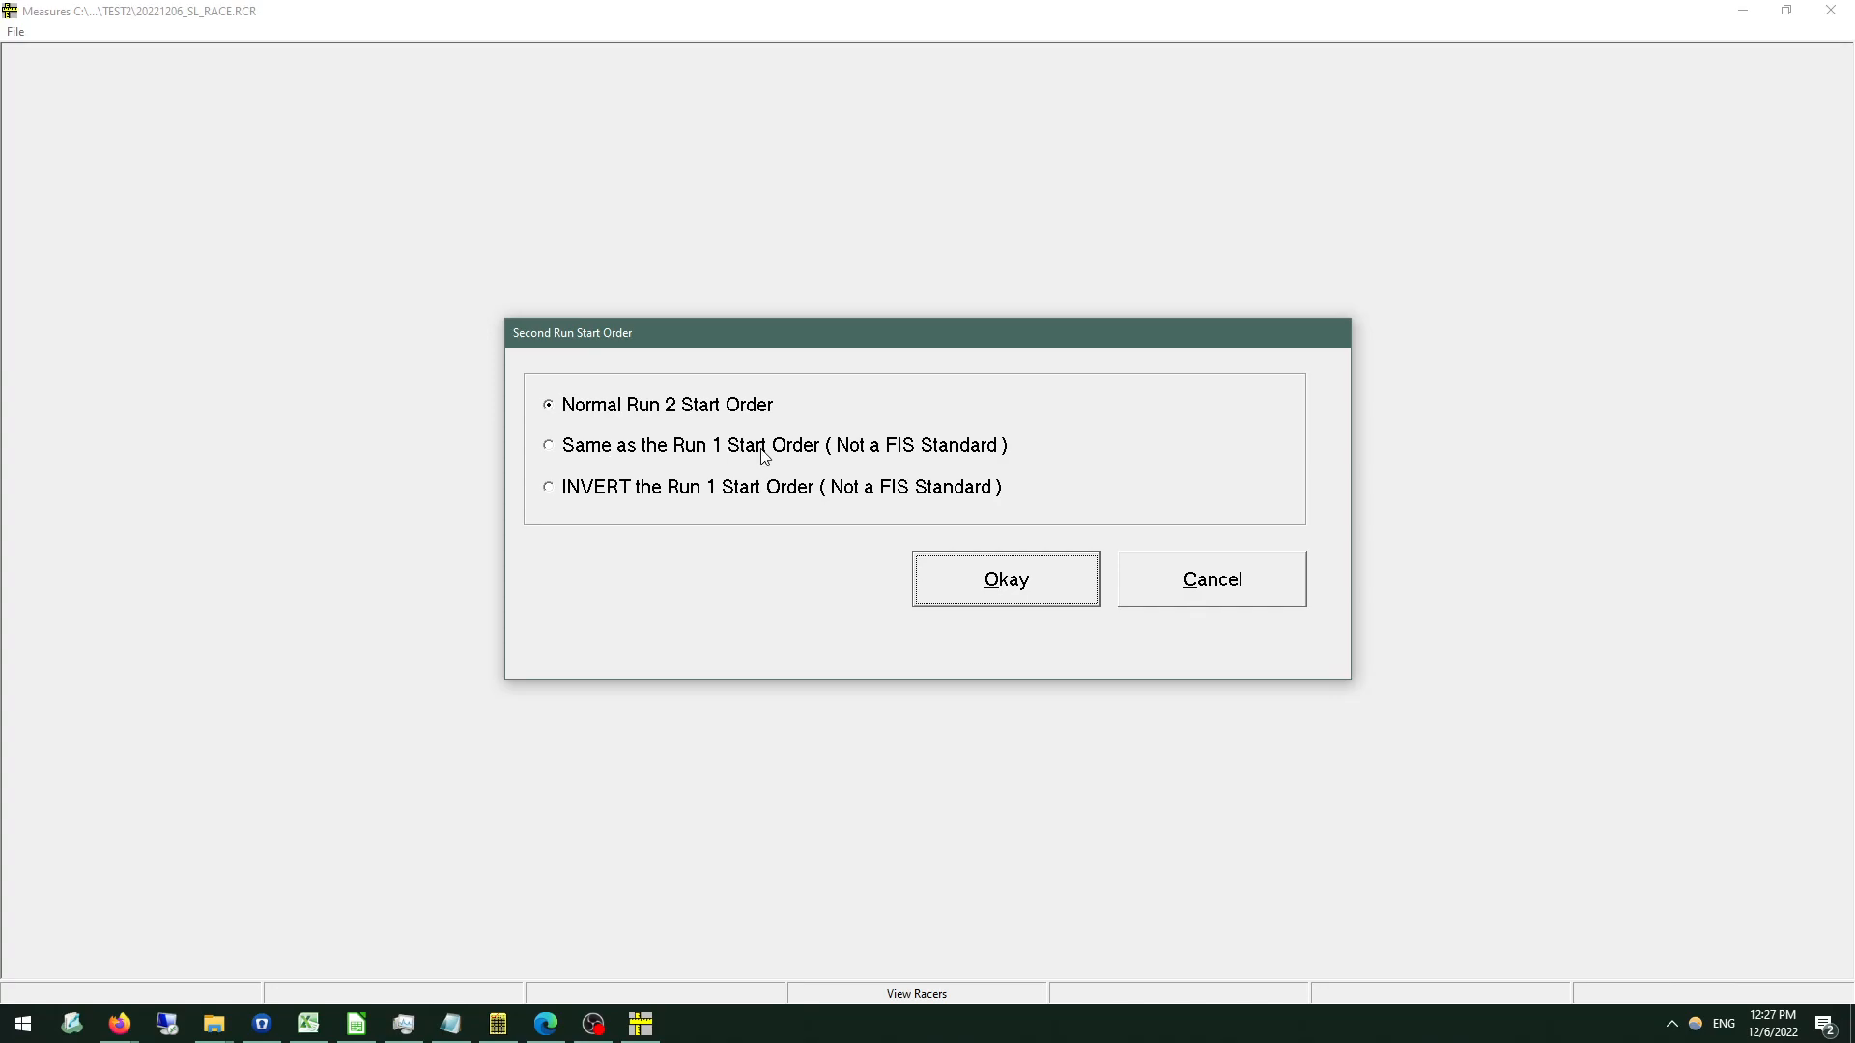
pyautogui.click(667, 497)
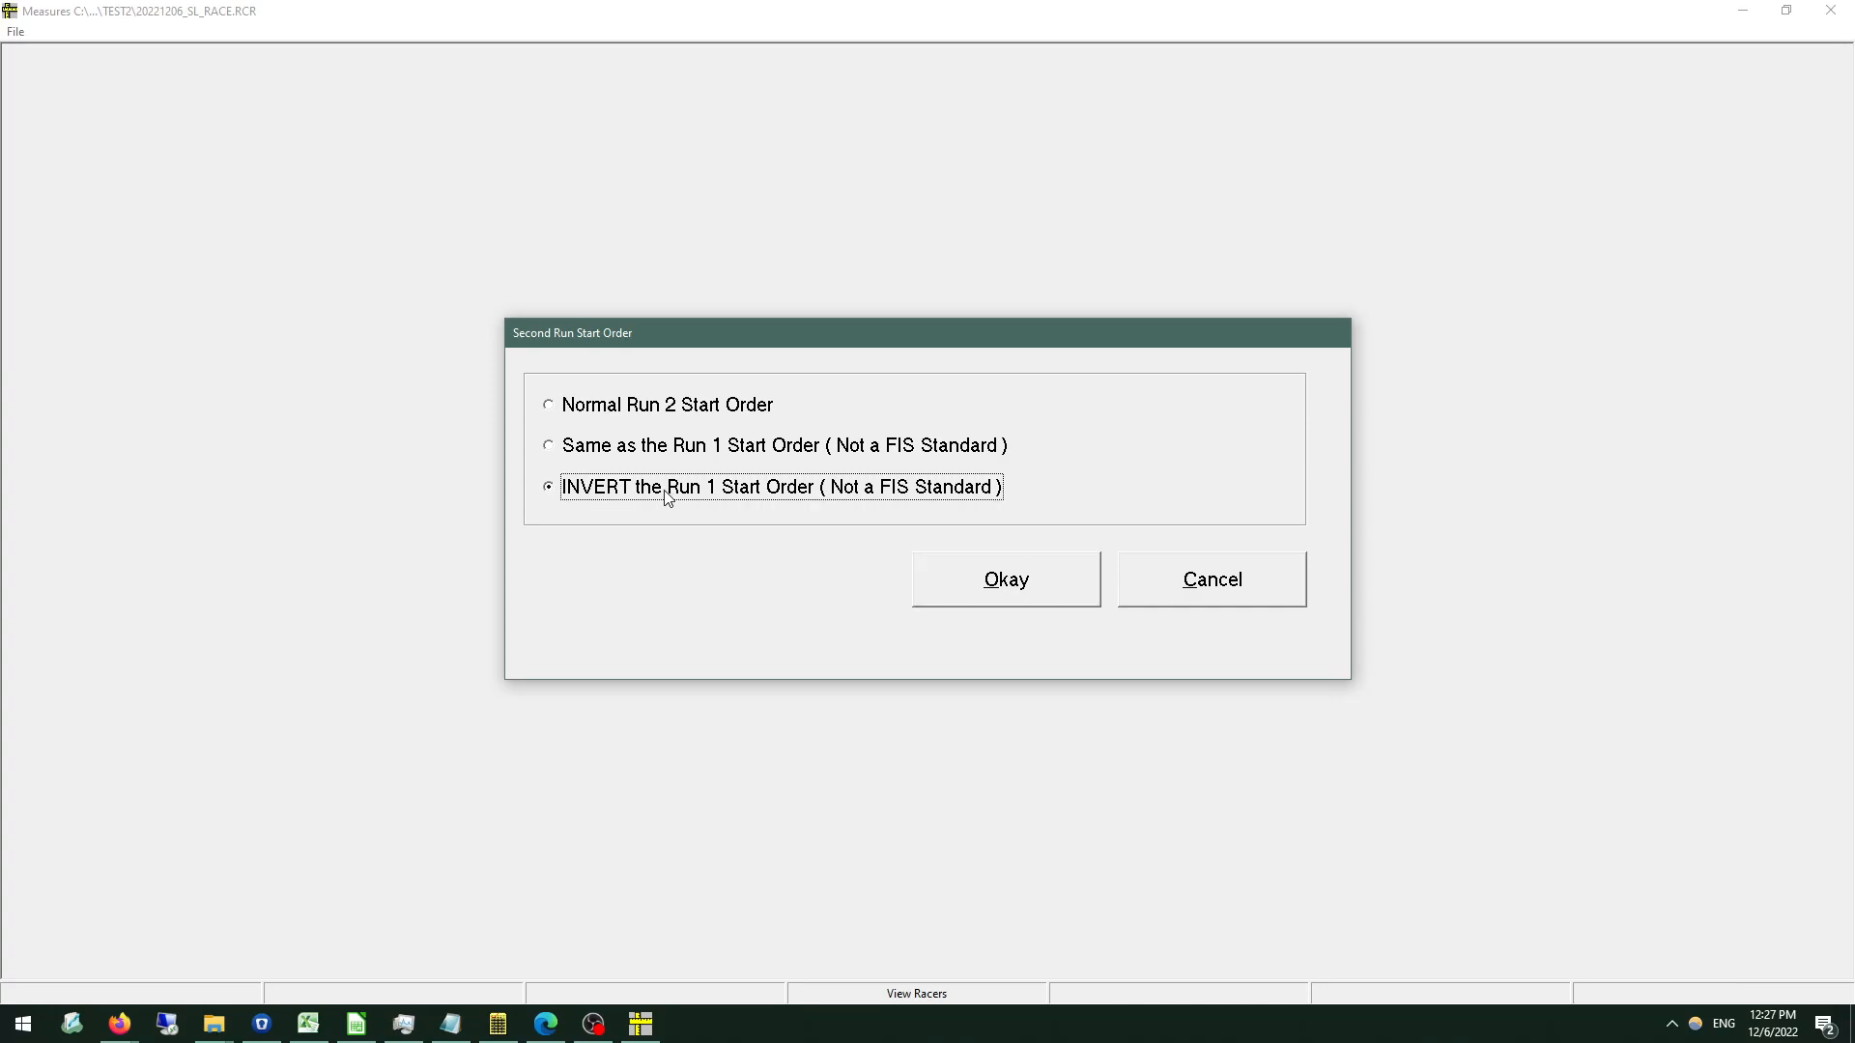
pyautogui.click(1001, 603)
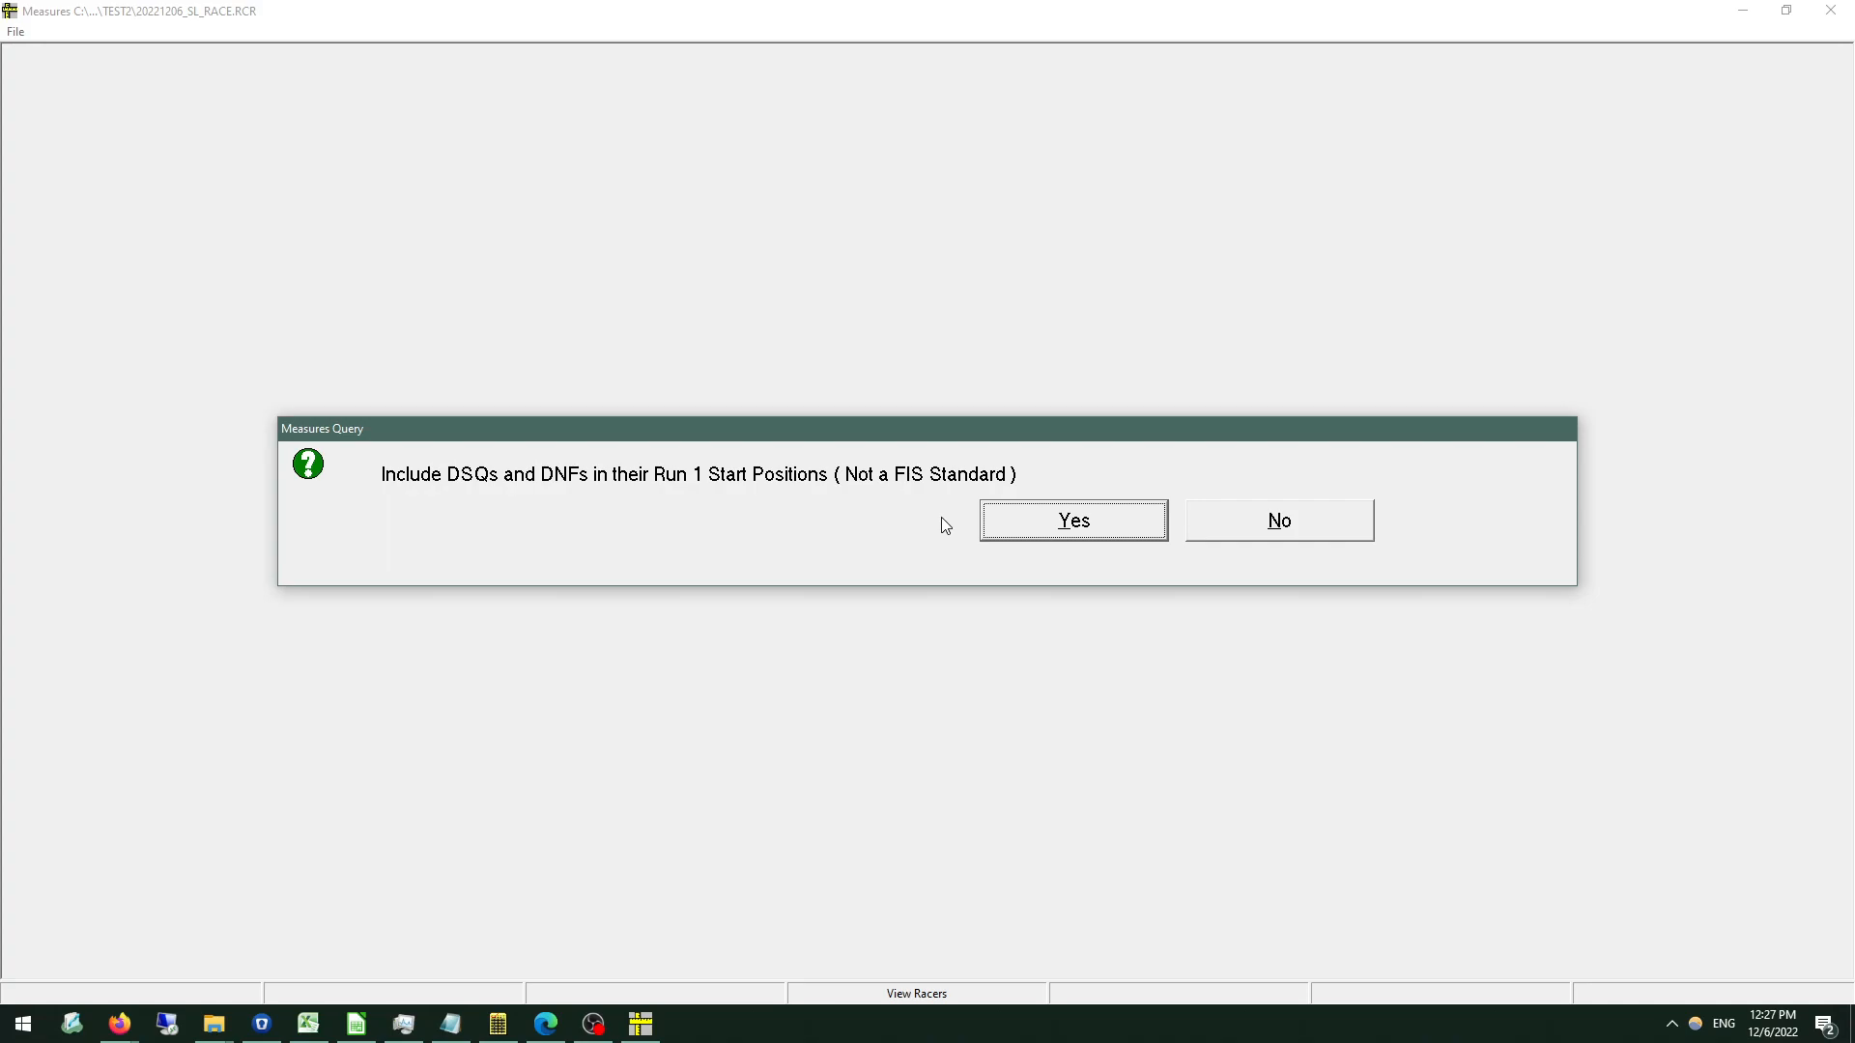
pyautogui.click(1053, 535)
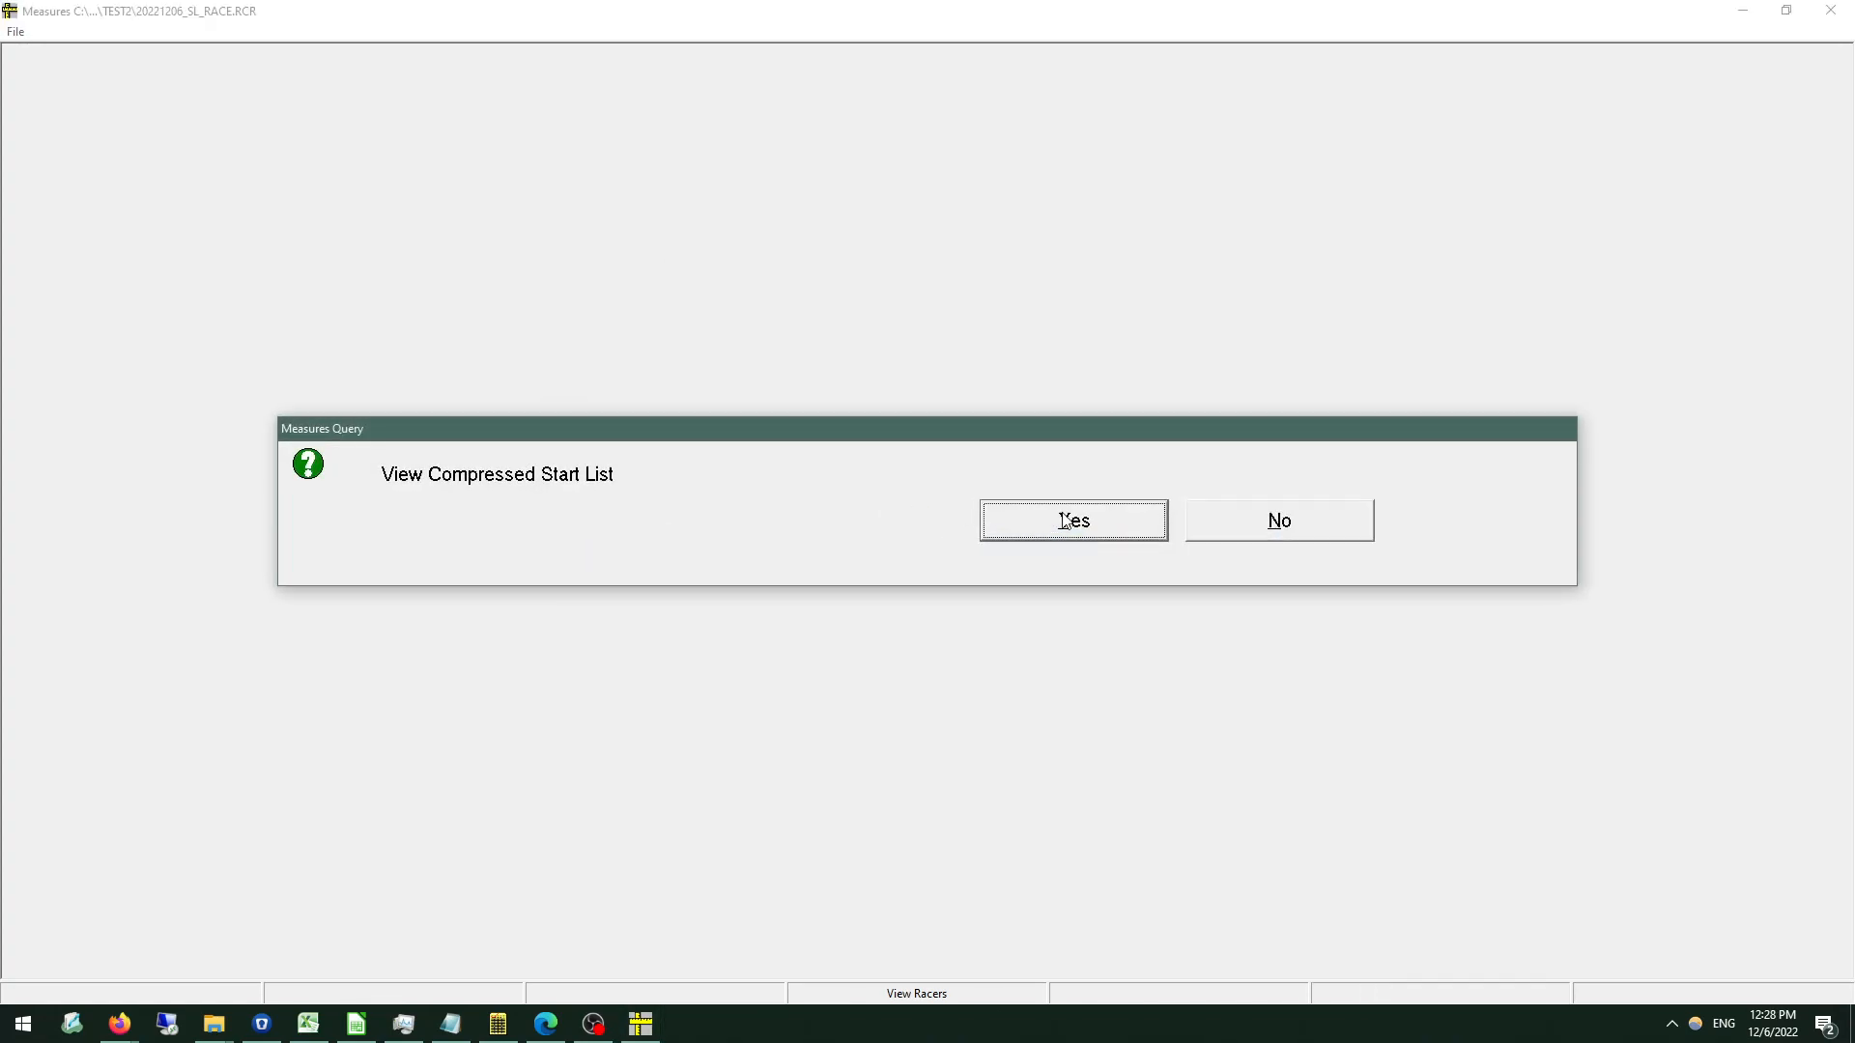
# View the compressed Run 2 start list and close it without printing.
pyautogui.click(1038, 537)
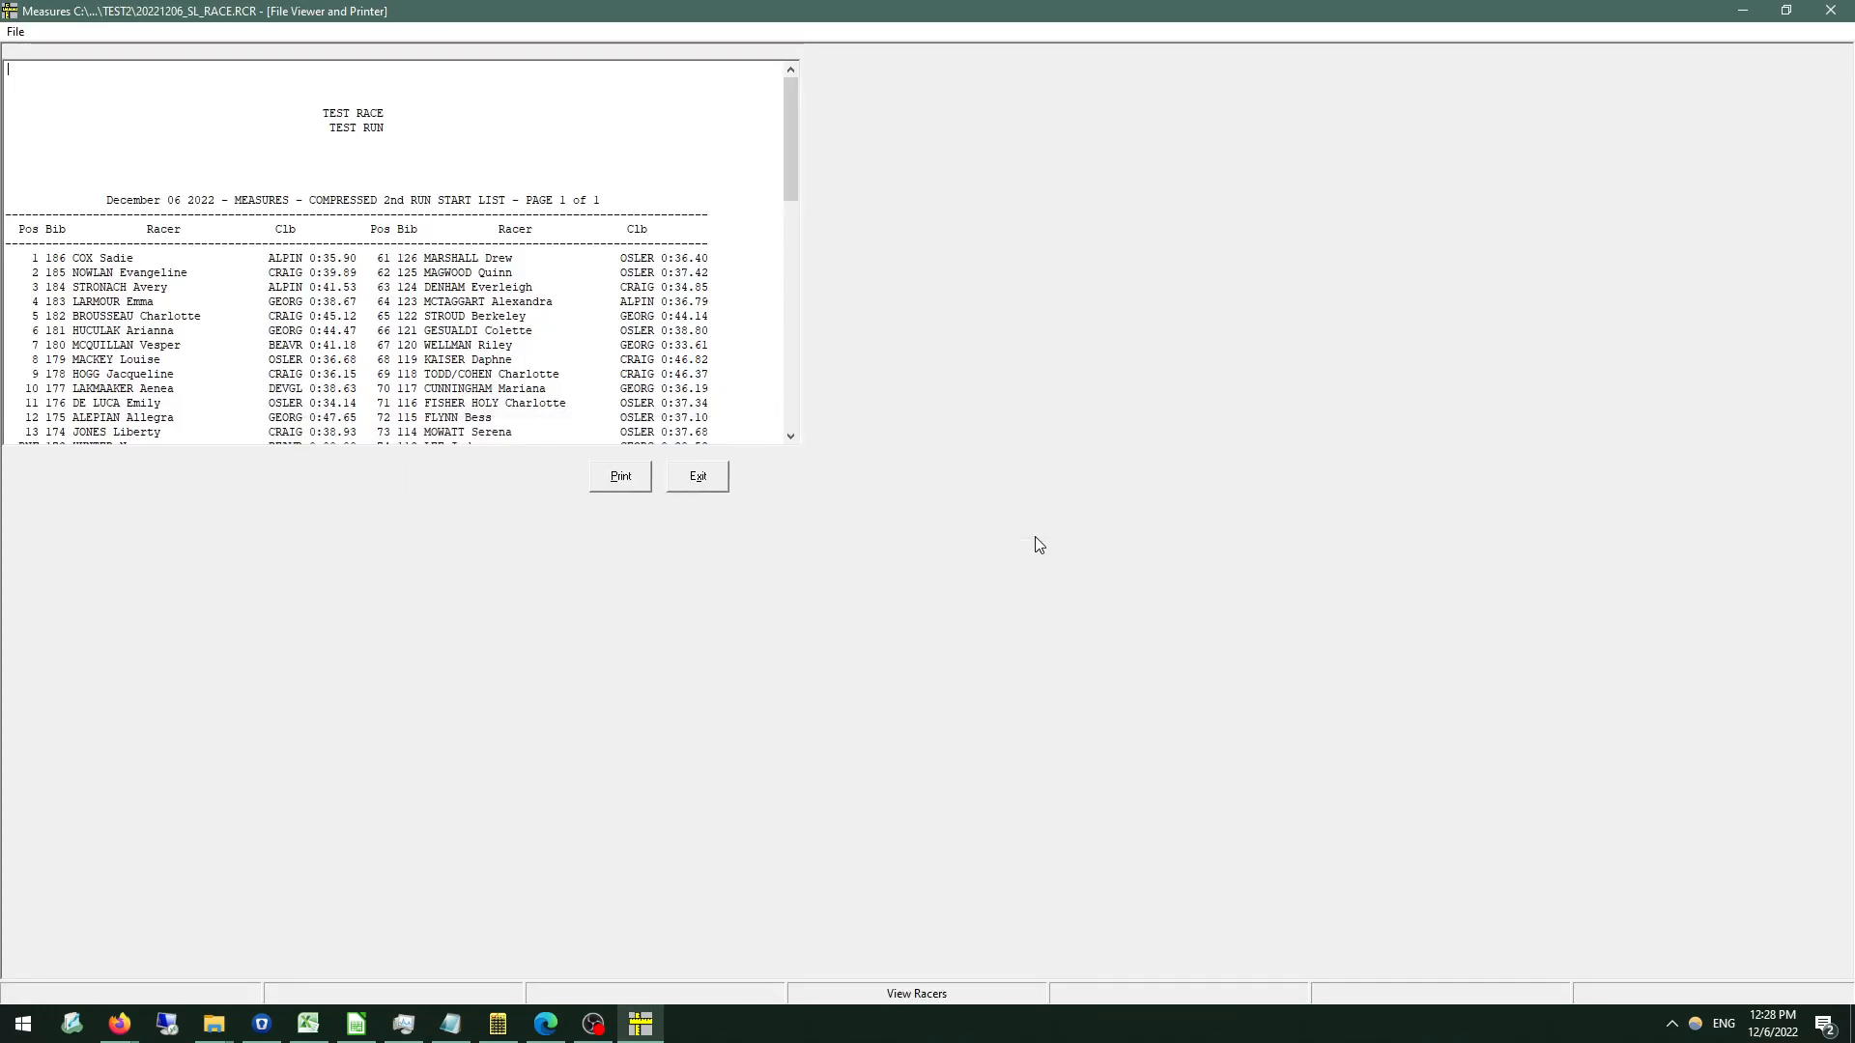
pyautogui.moveTo(796, 141); pyautogui.dragTo(780, 105)
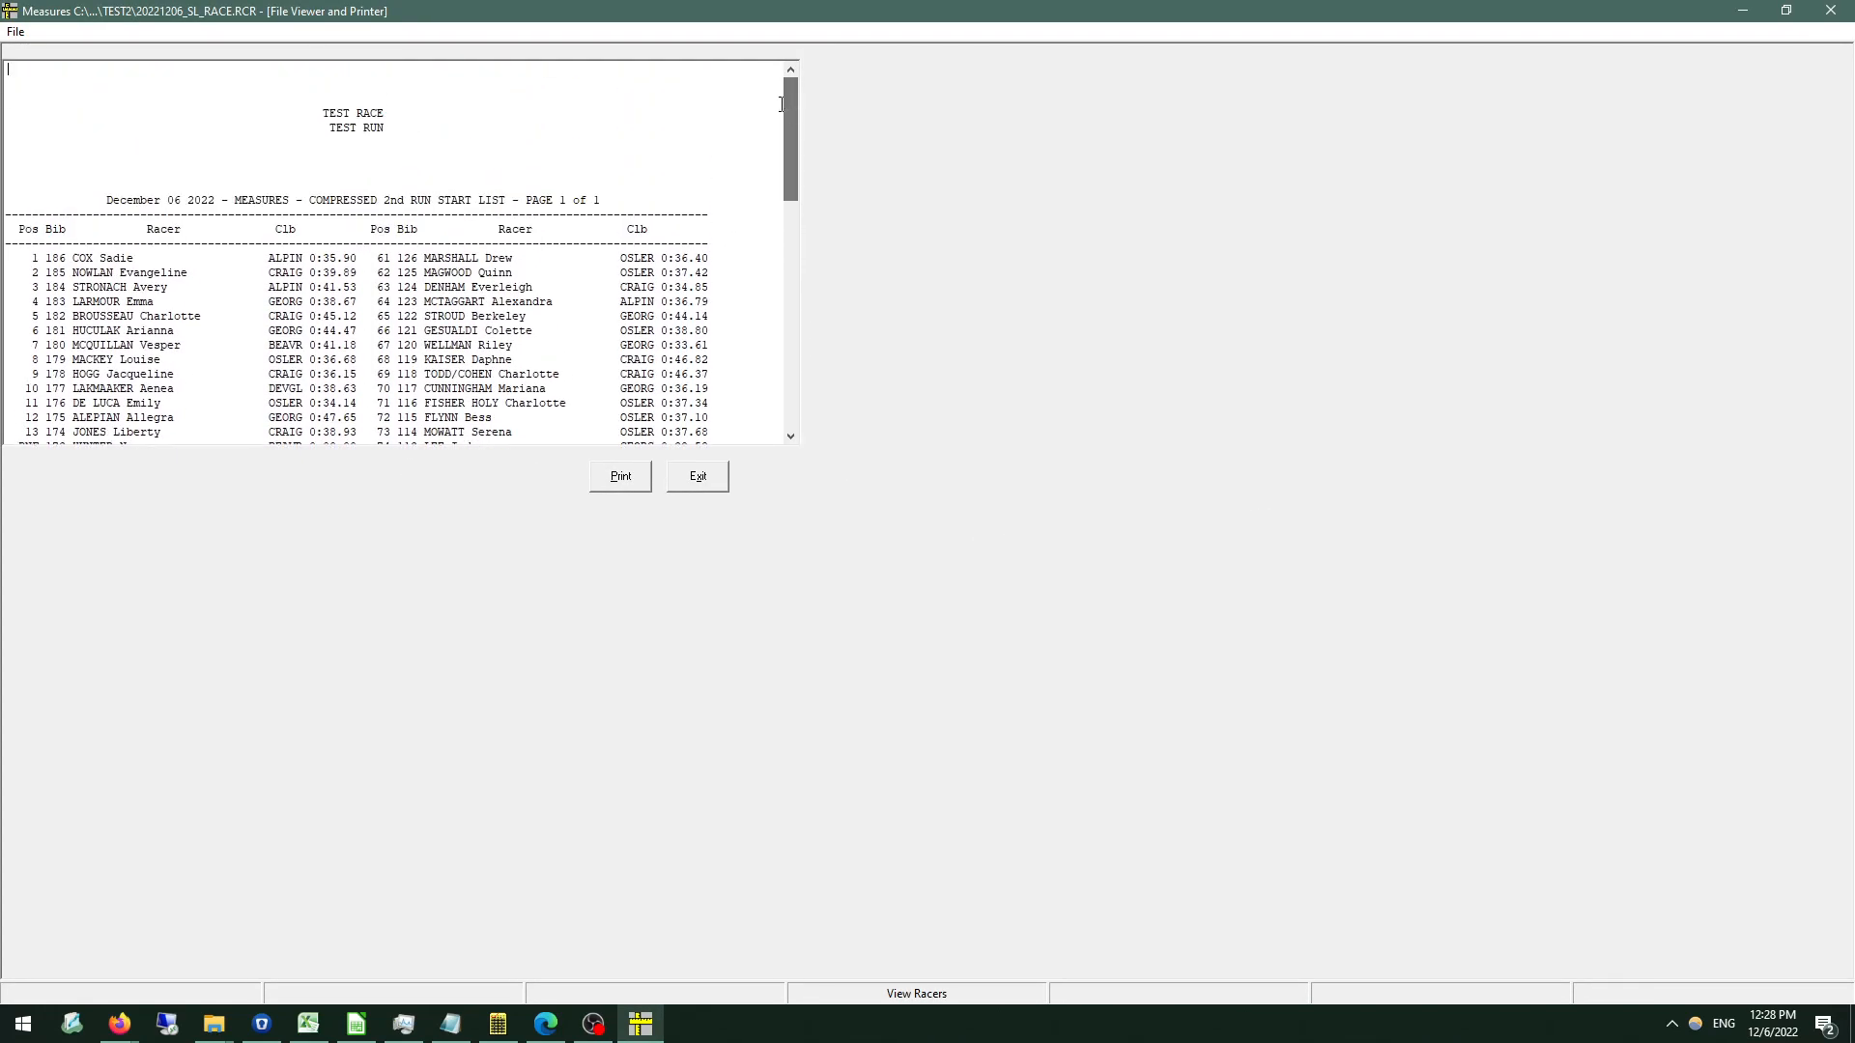
pyautogui.click(697, 483)
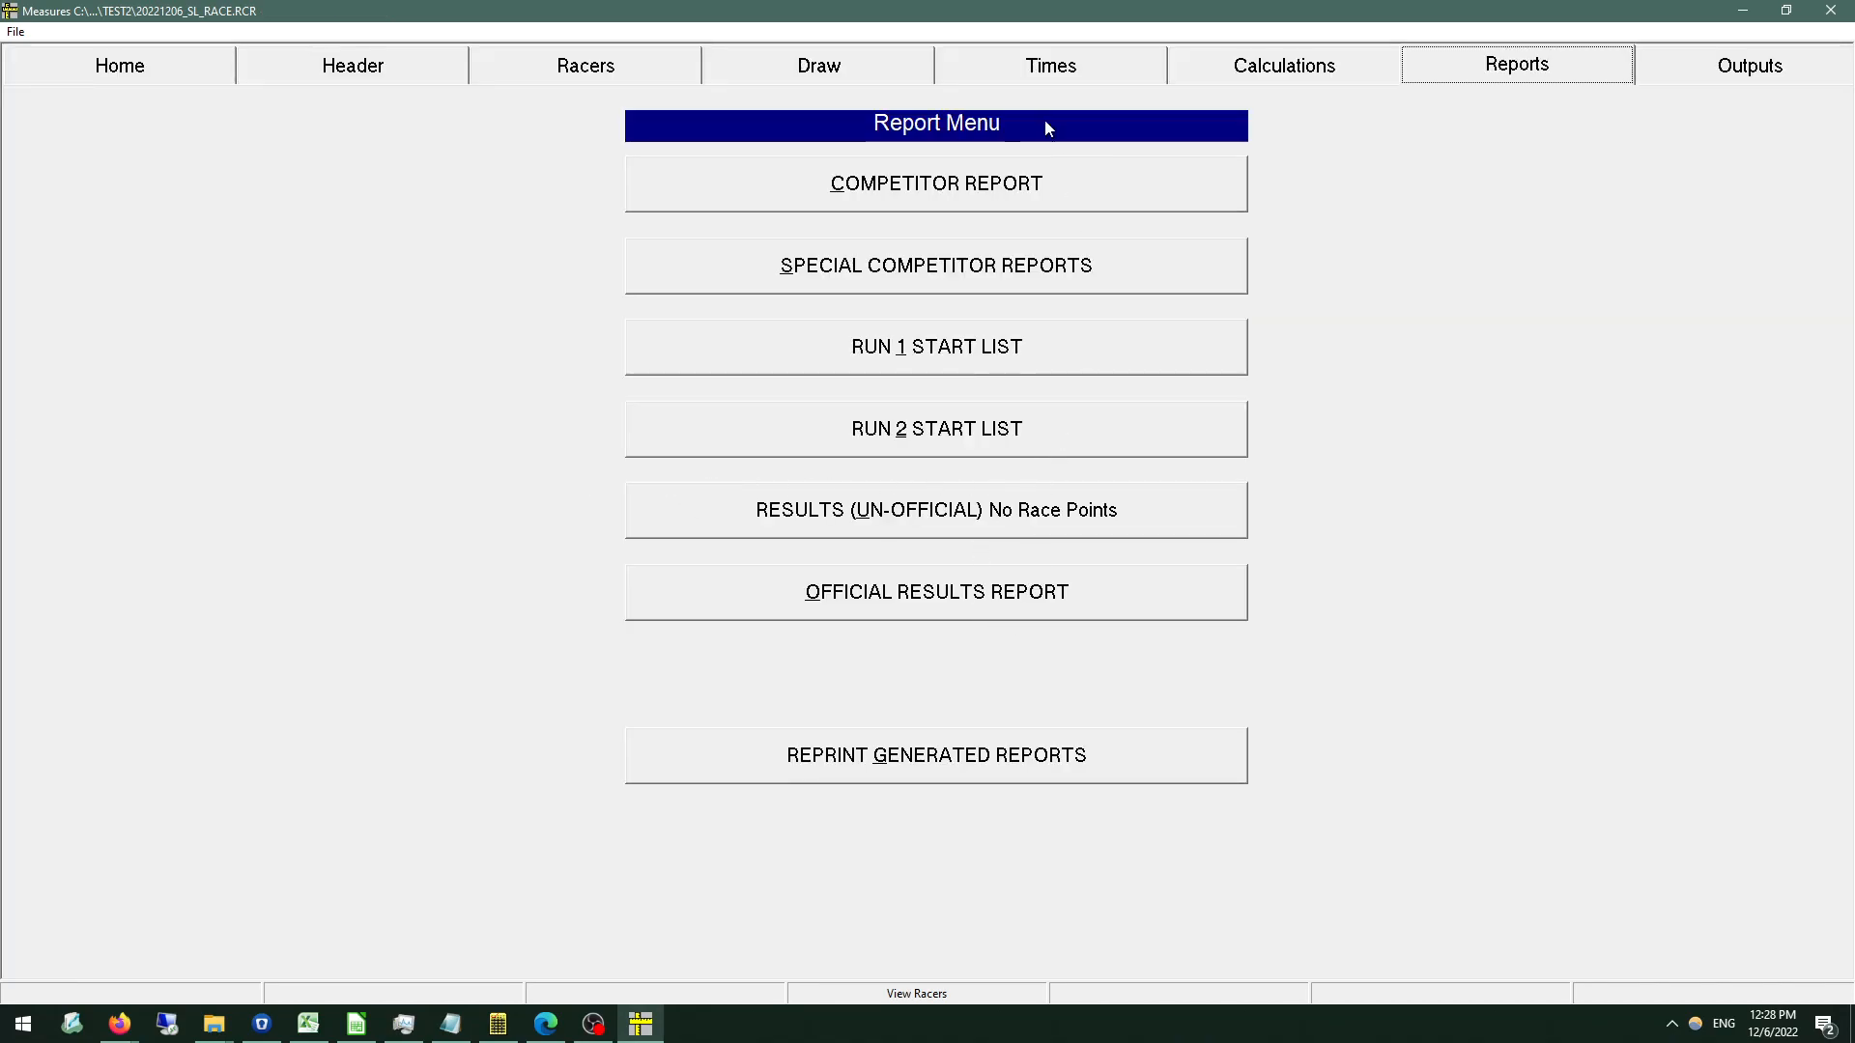
# Load the Run 2 times from JAN30U12B35103 F Run2.dat despite the date check, and review them in the racer list.
pyautogui.click(1013, 60)
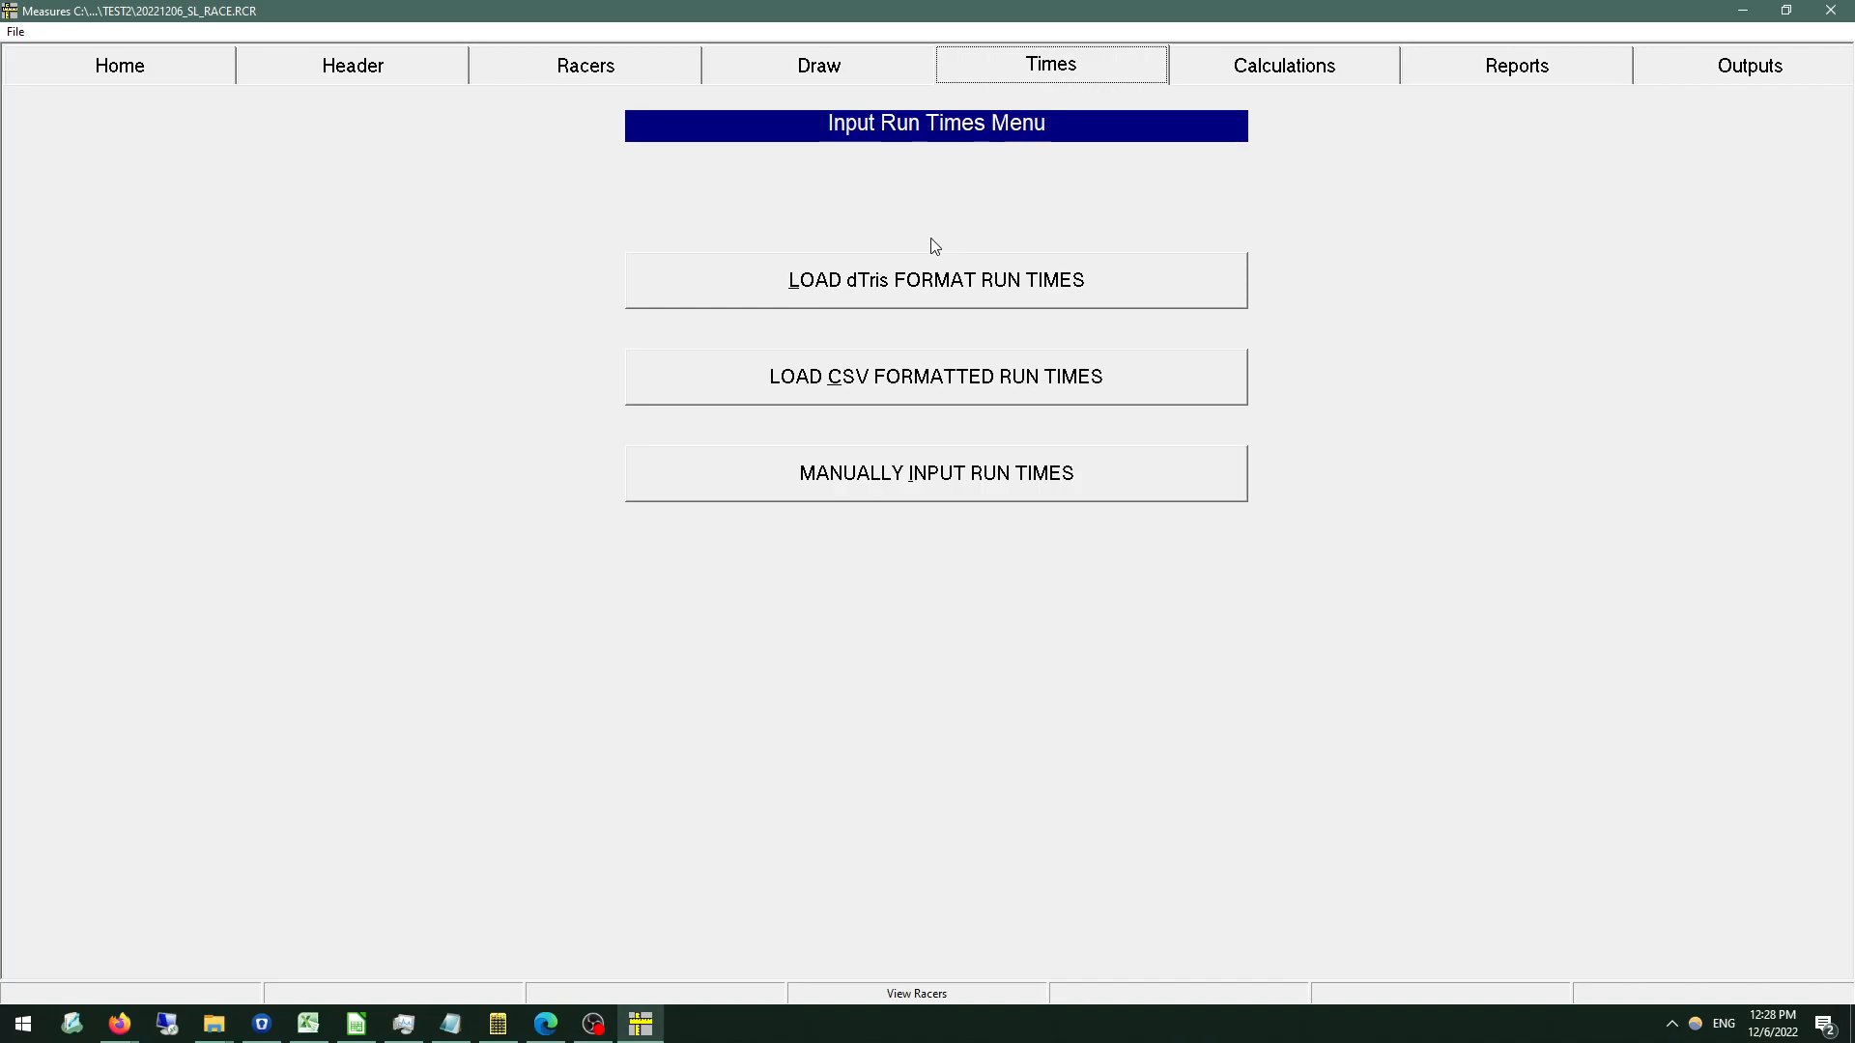
pyautogui.click(887, 290)
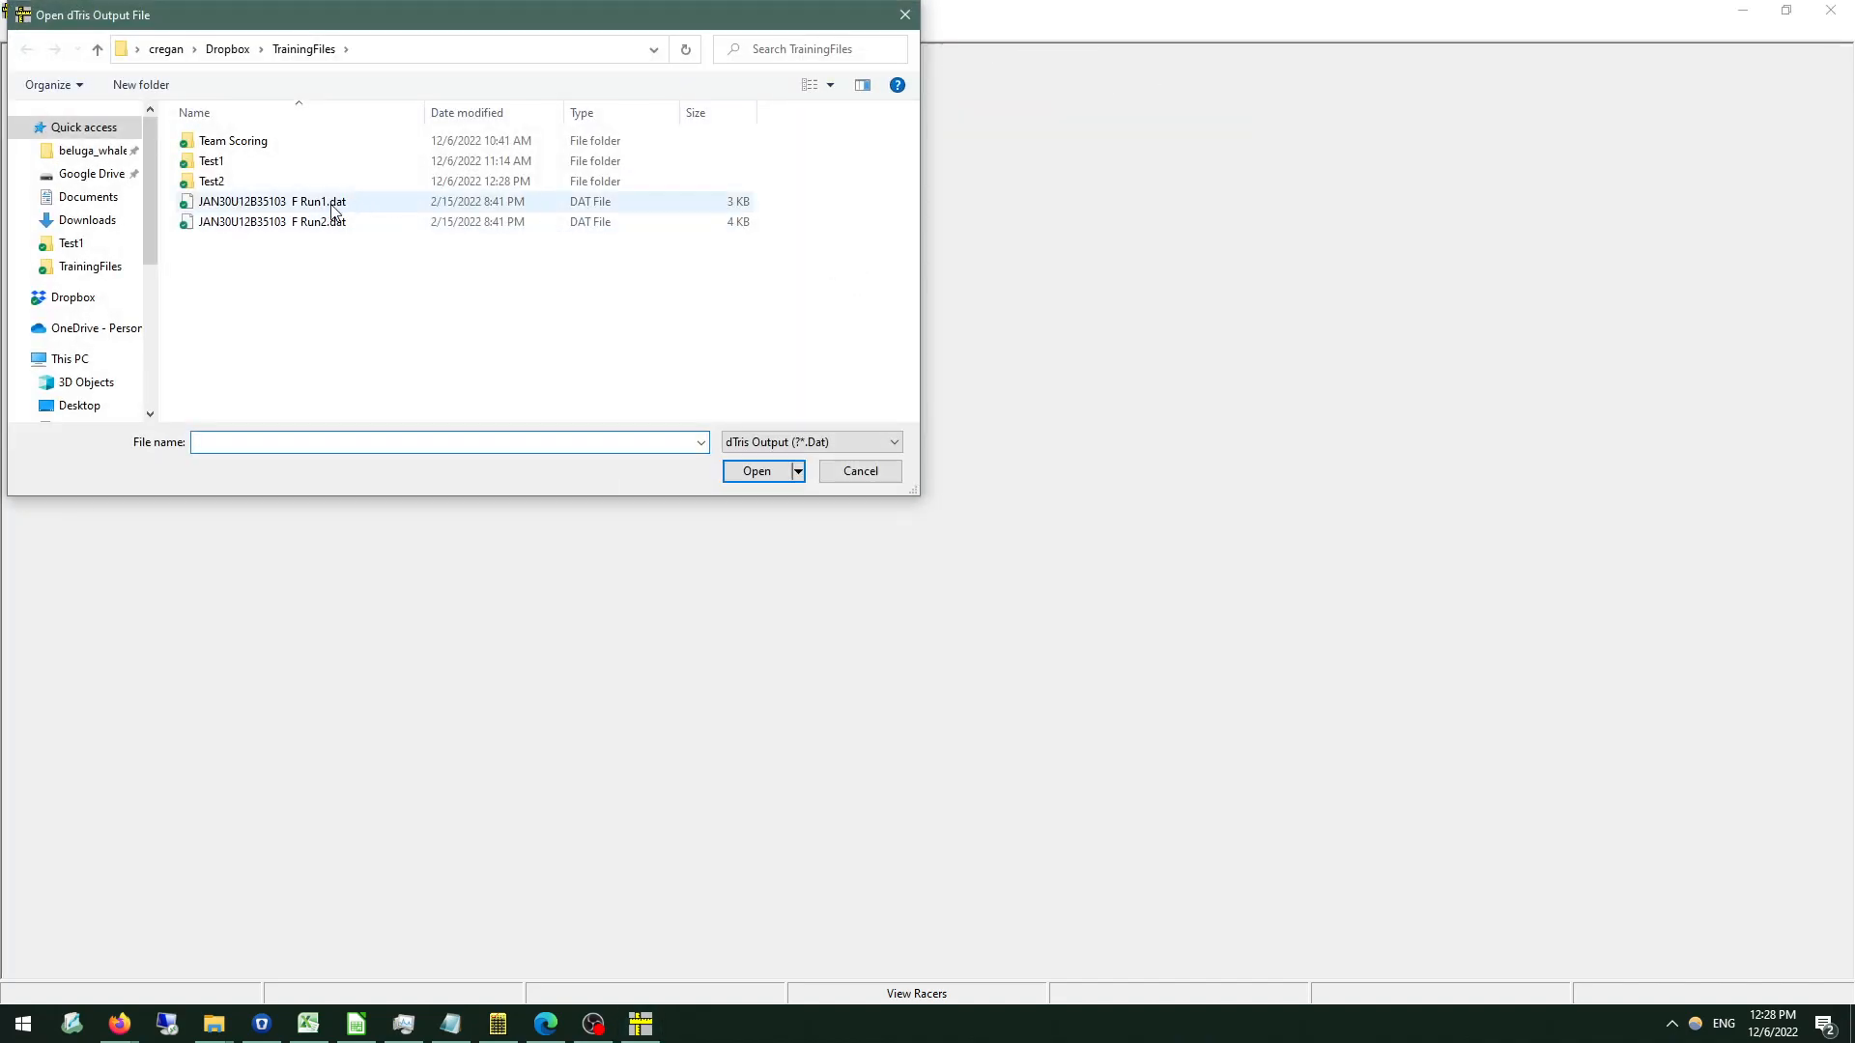
pyautogui.doubleClick(329, 224)
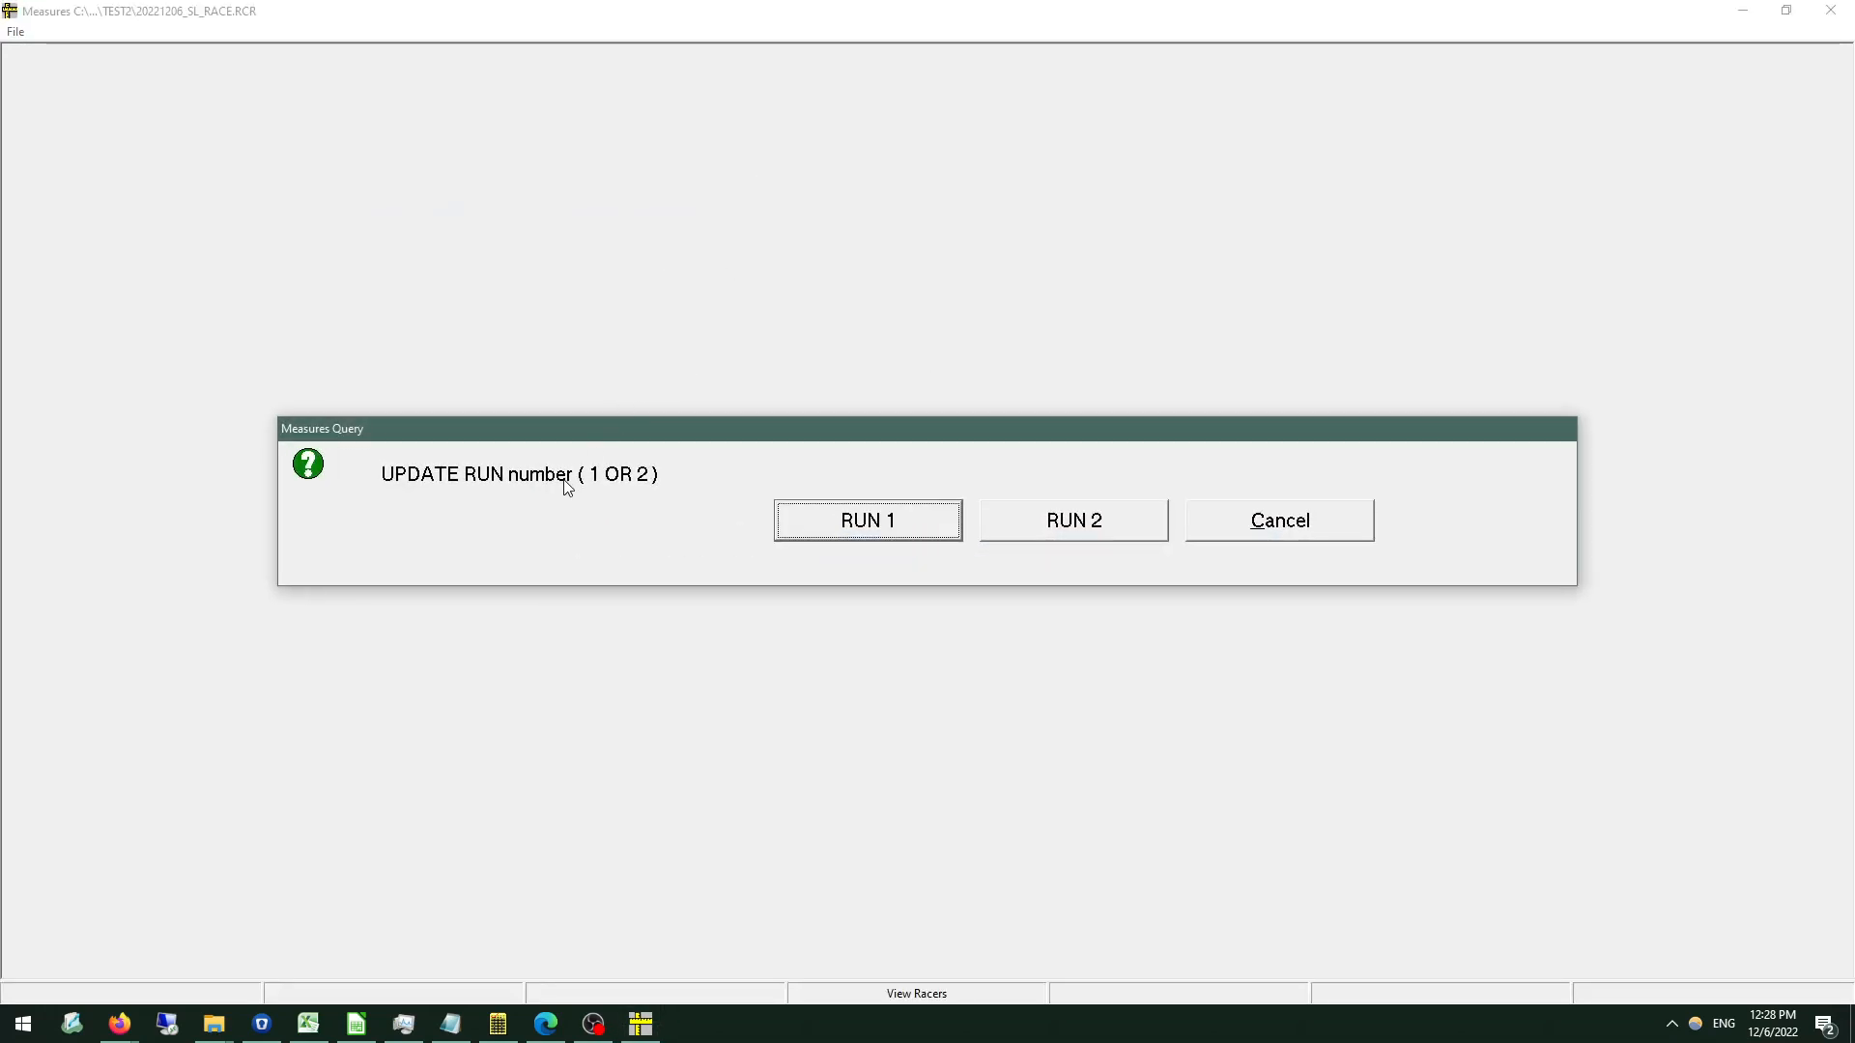
pyautogui.click(1034, 527)
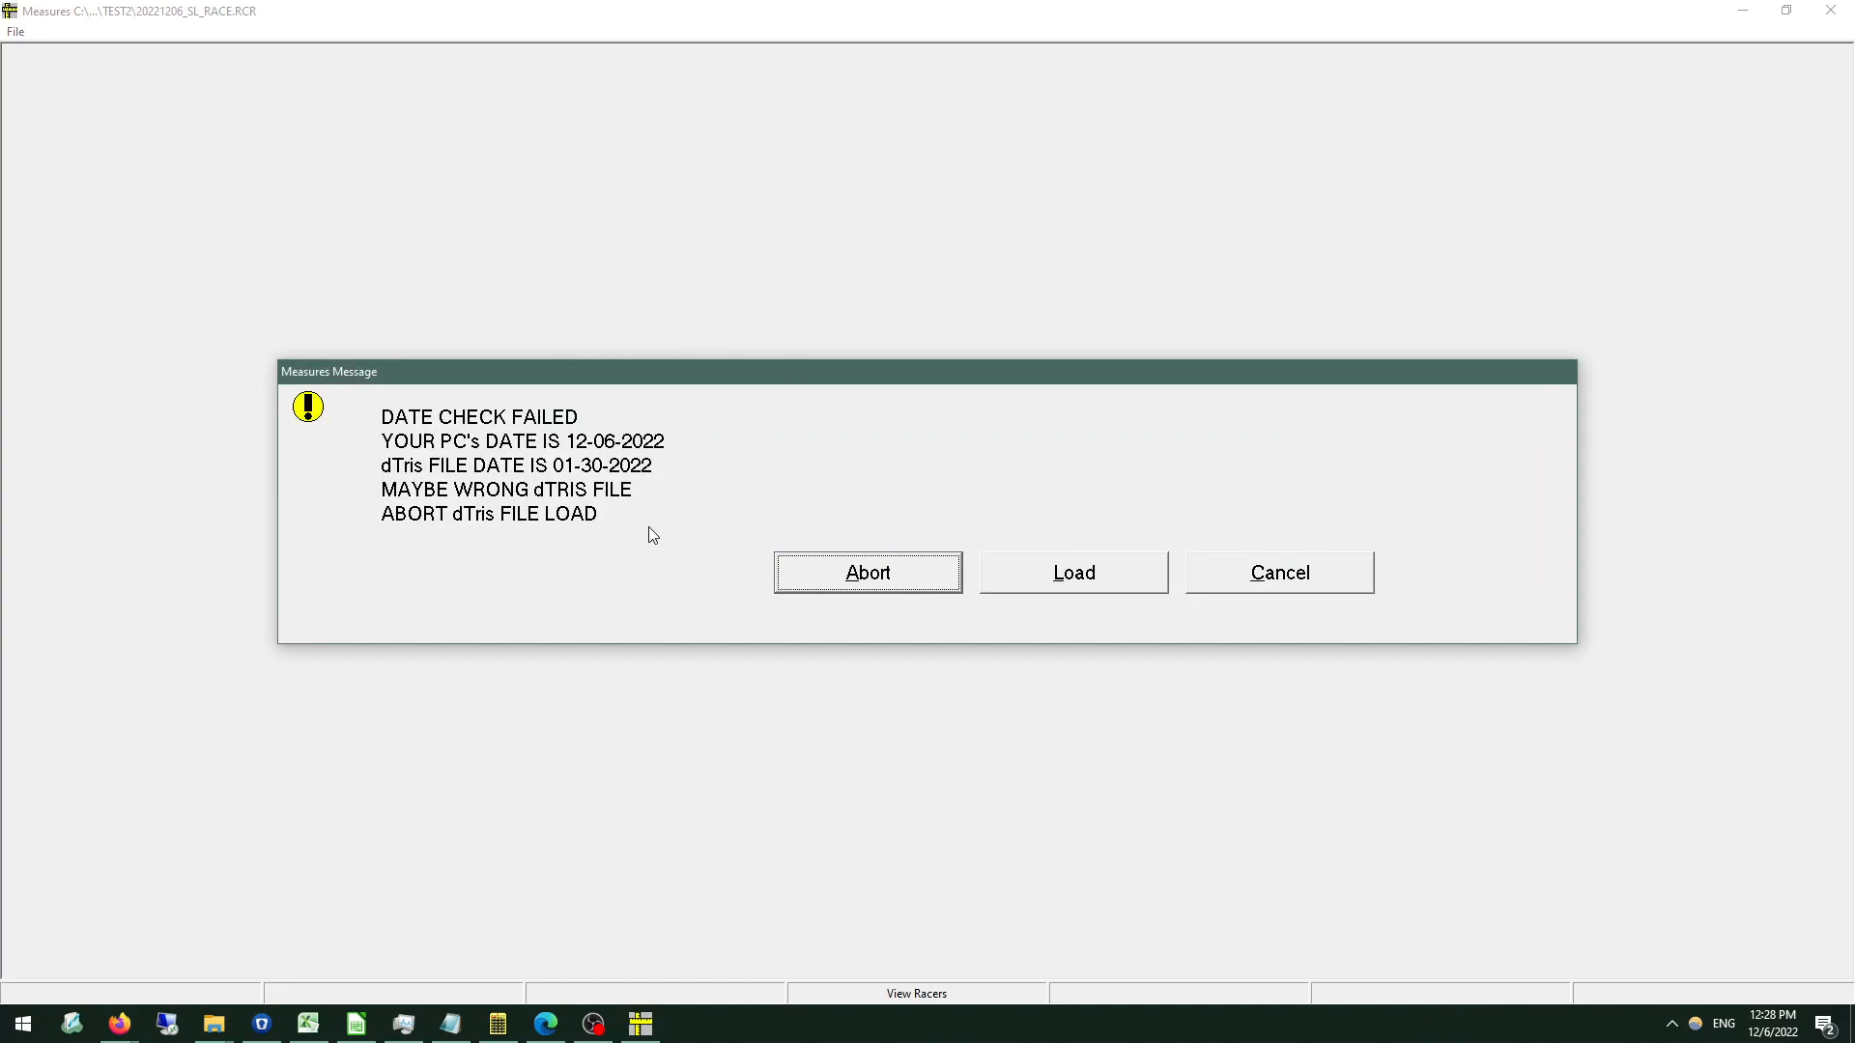
pyautogui.click(1067, 578)
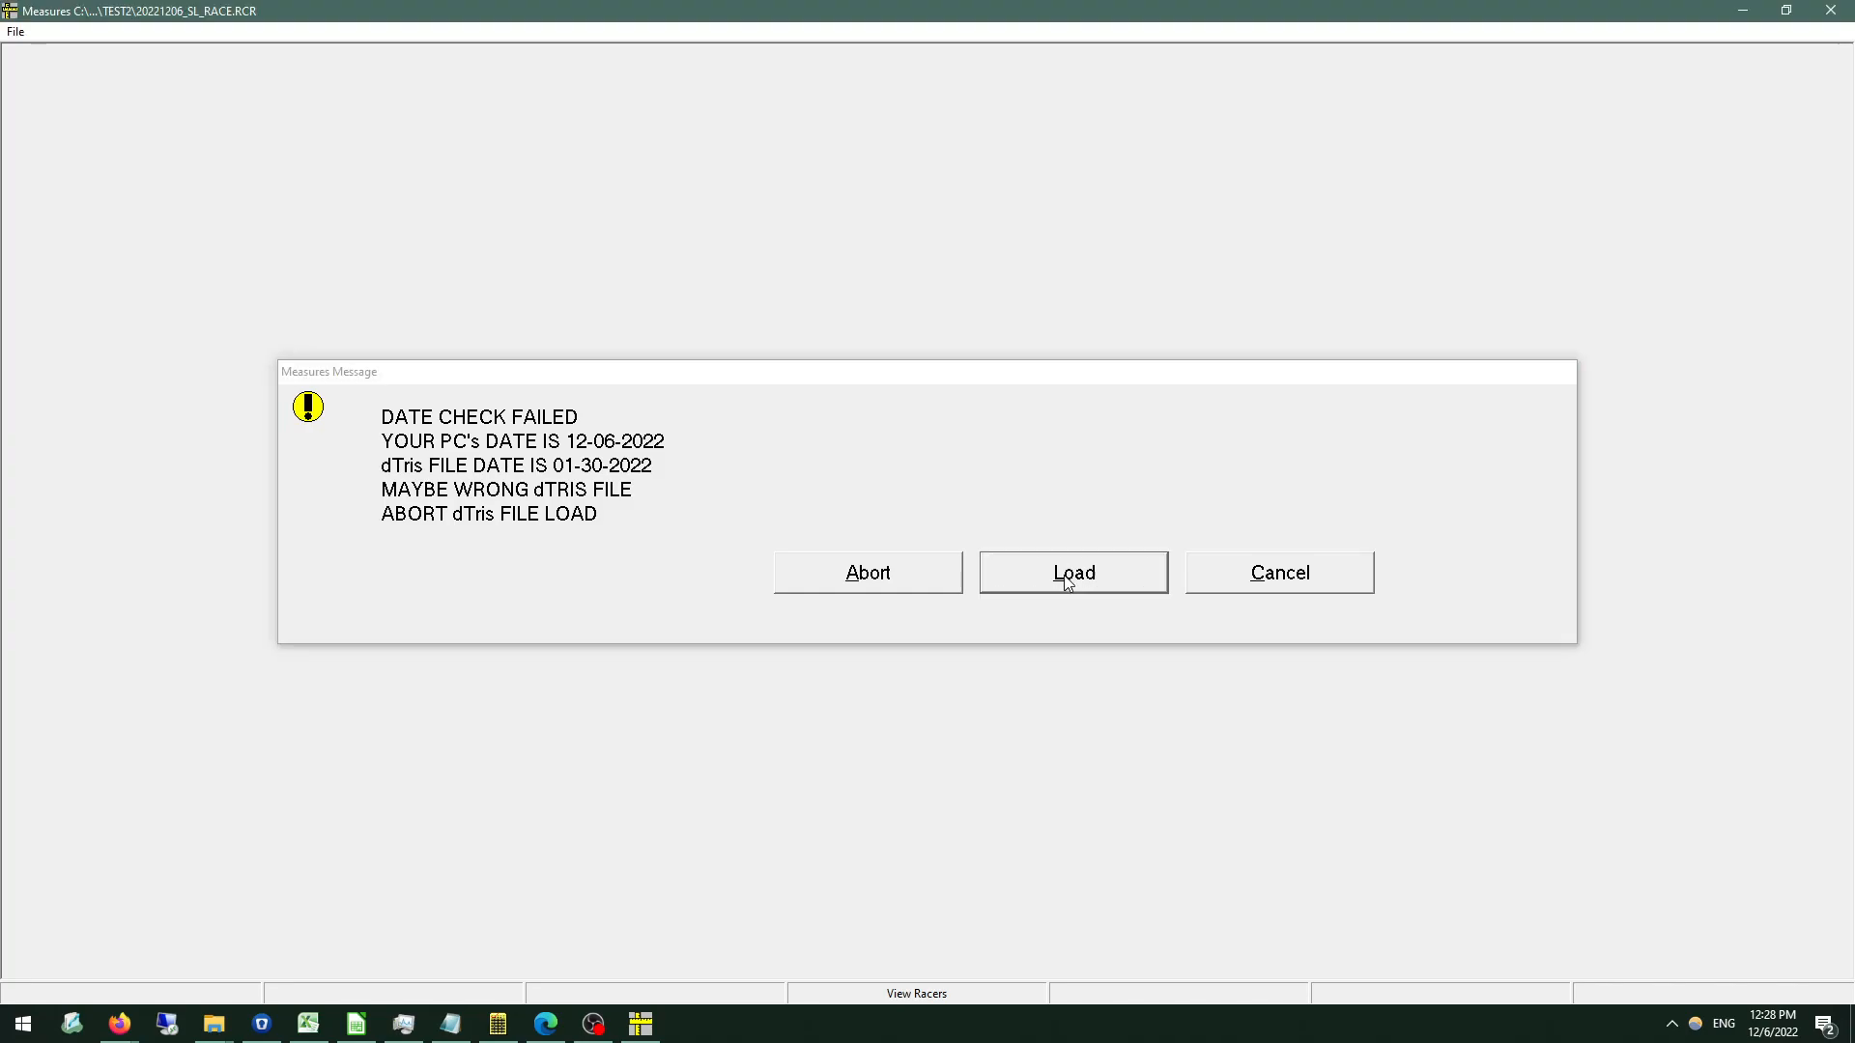
pyautogui.click(948, 998)
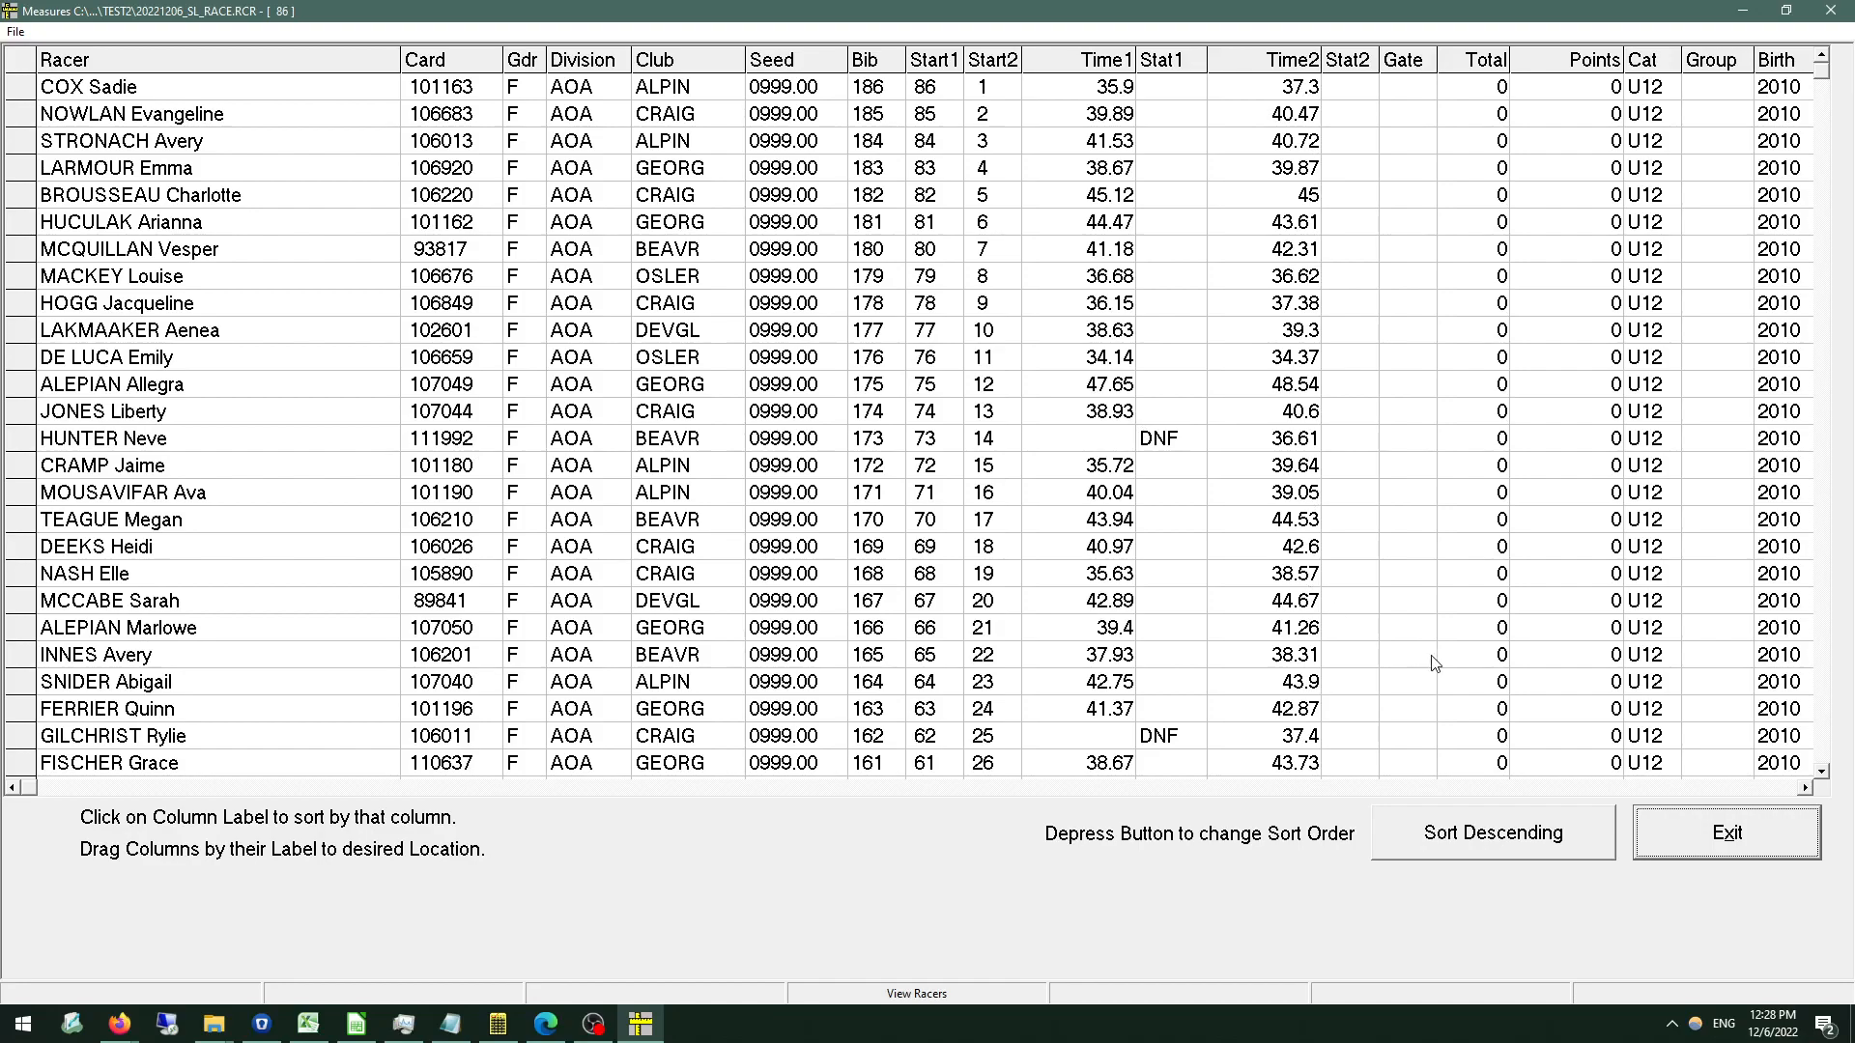
pyautogui.click(1705, 821)
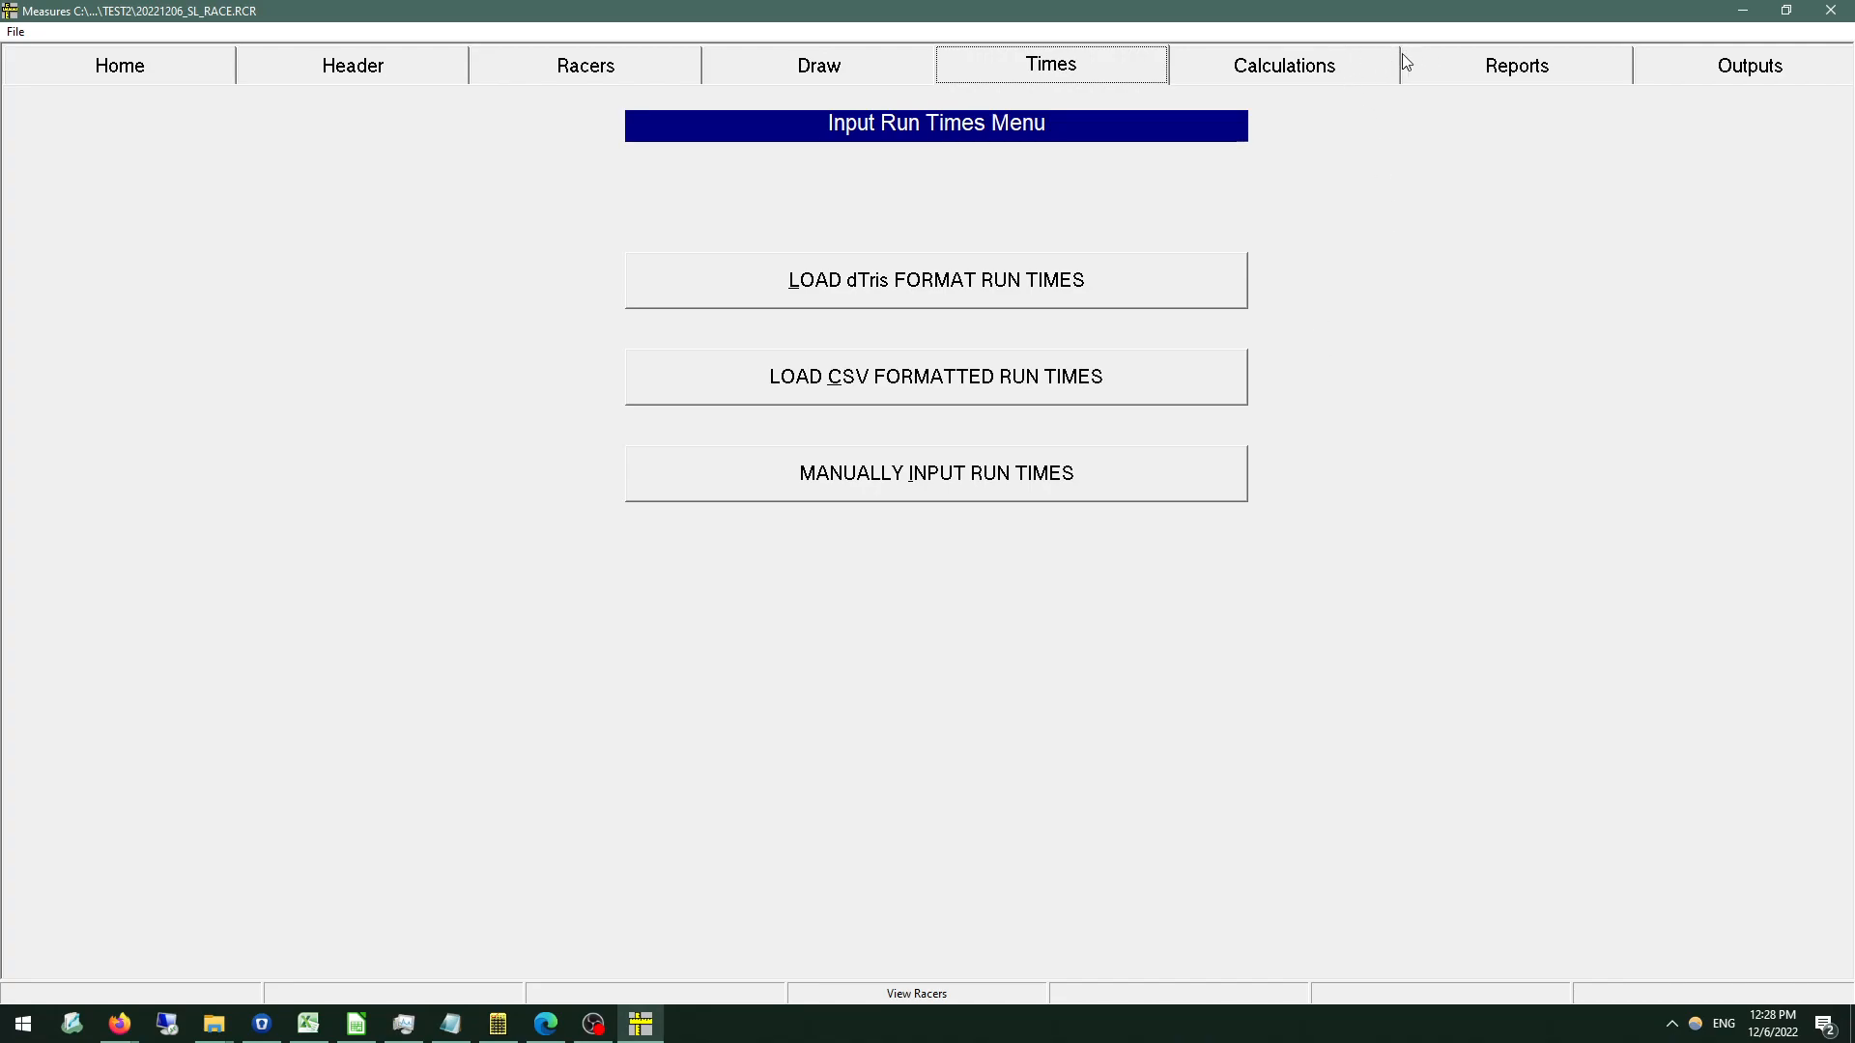
# Start the 2 run race calculation with club names and '0000000' carded racers included in the report.
pyautogui.click(1366, 64)
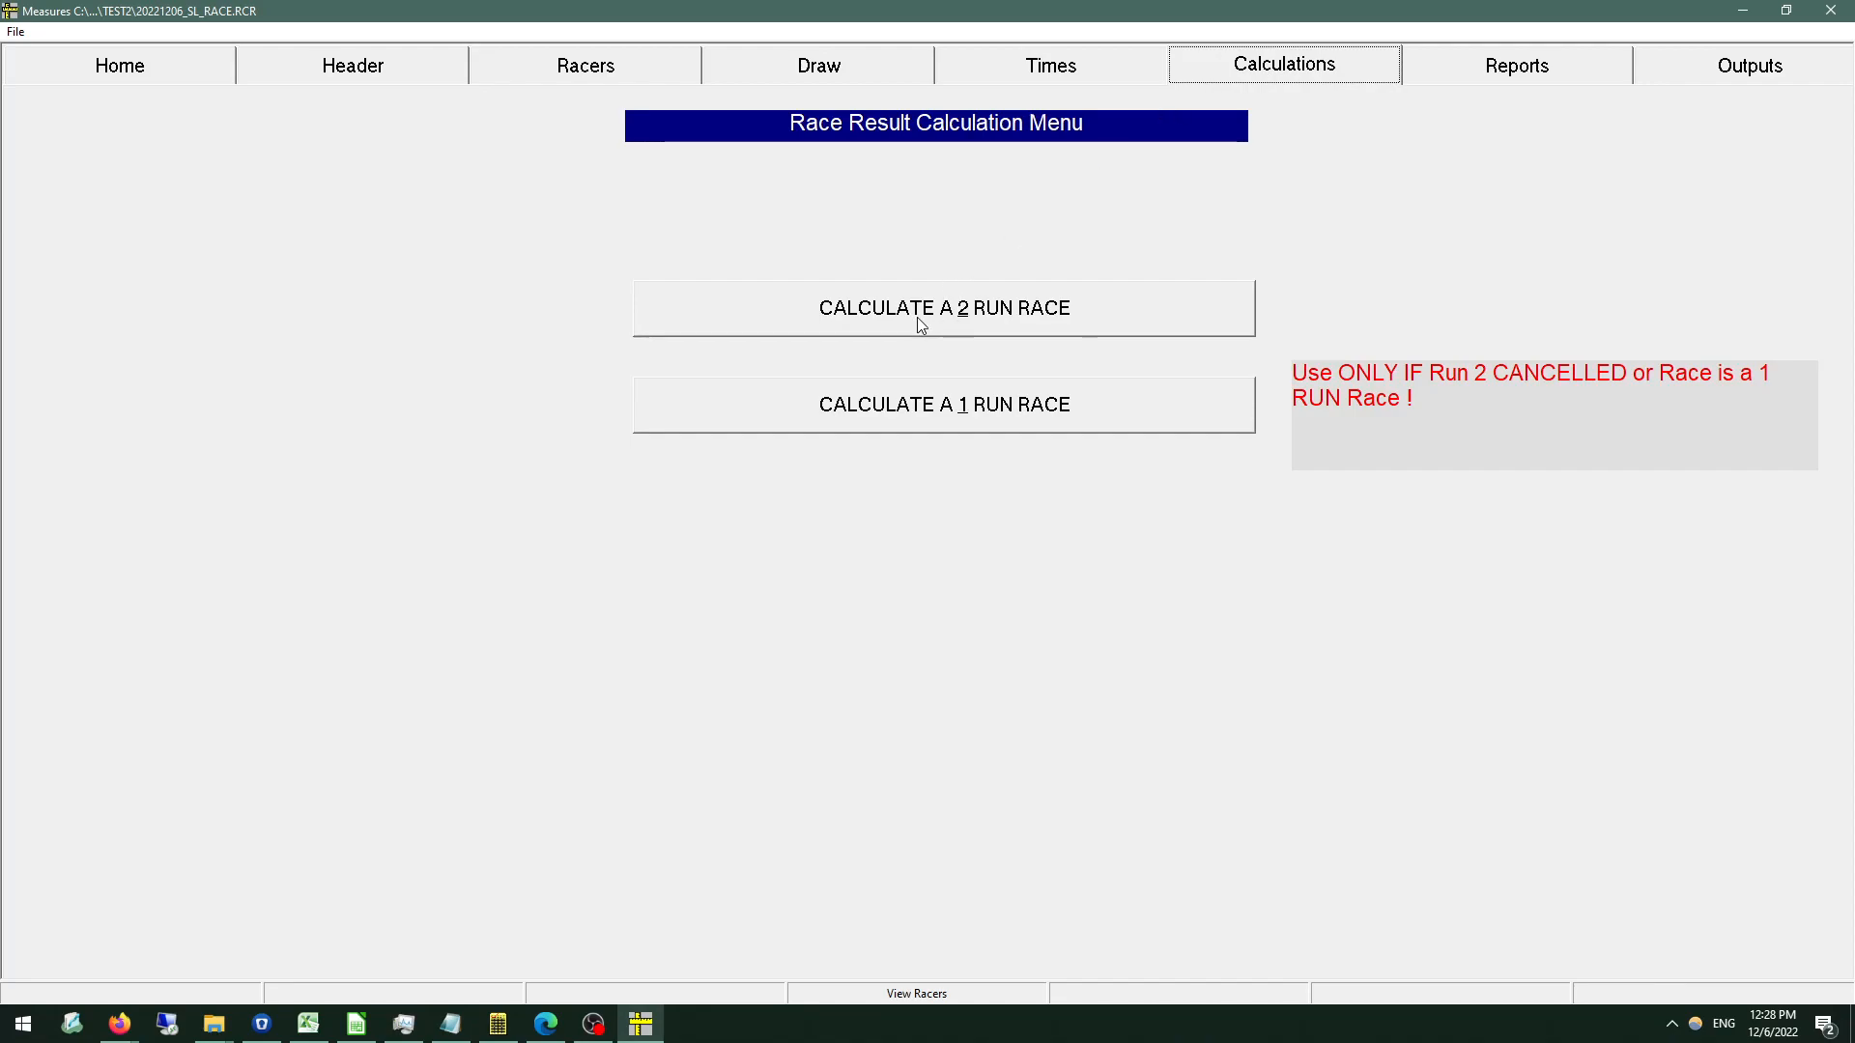
pyautogui.click(879, 319)
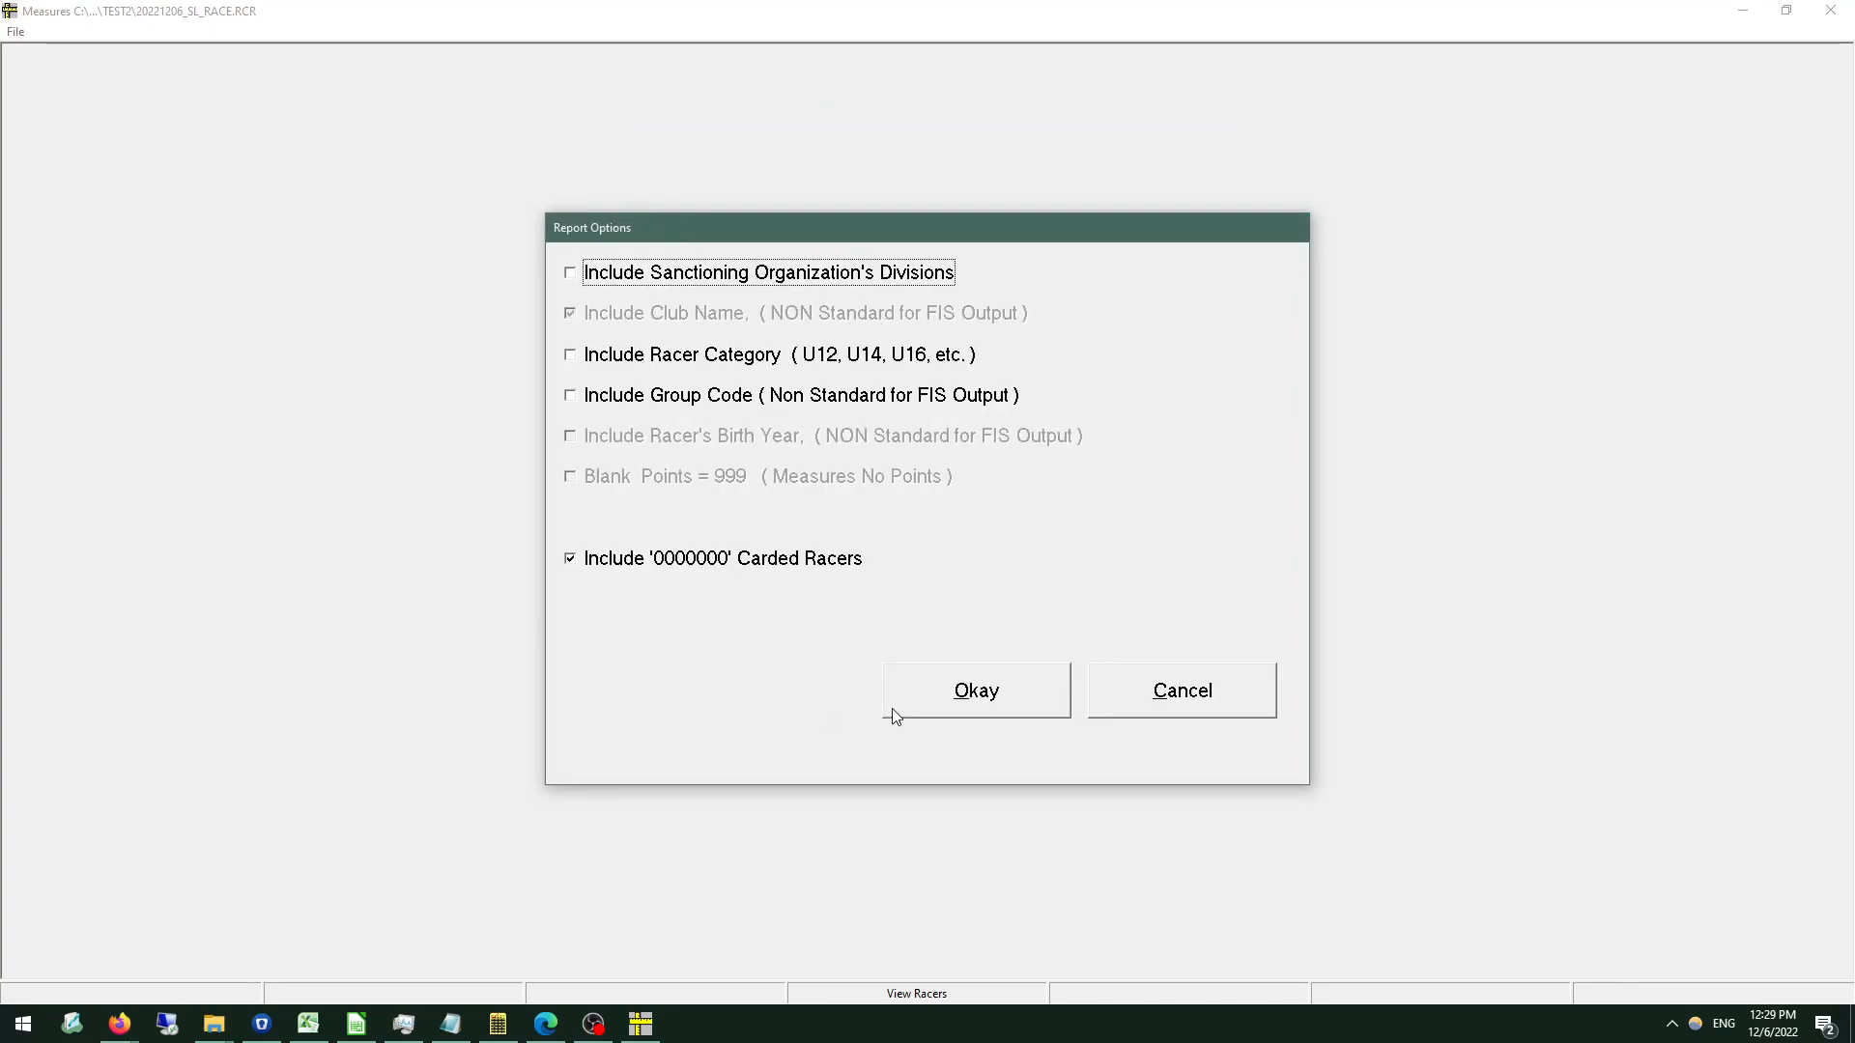
pyautogui.click(934, 704)
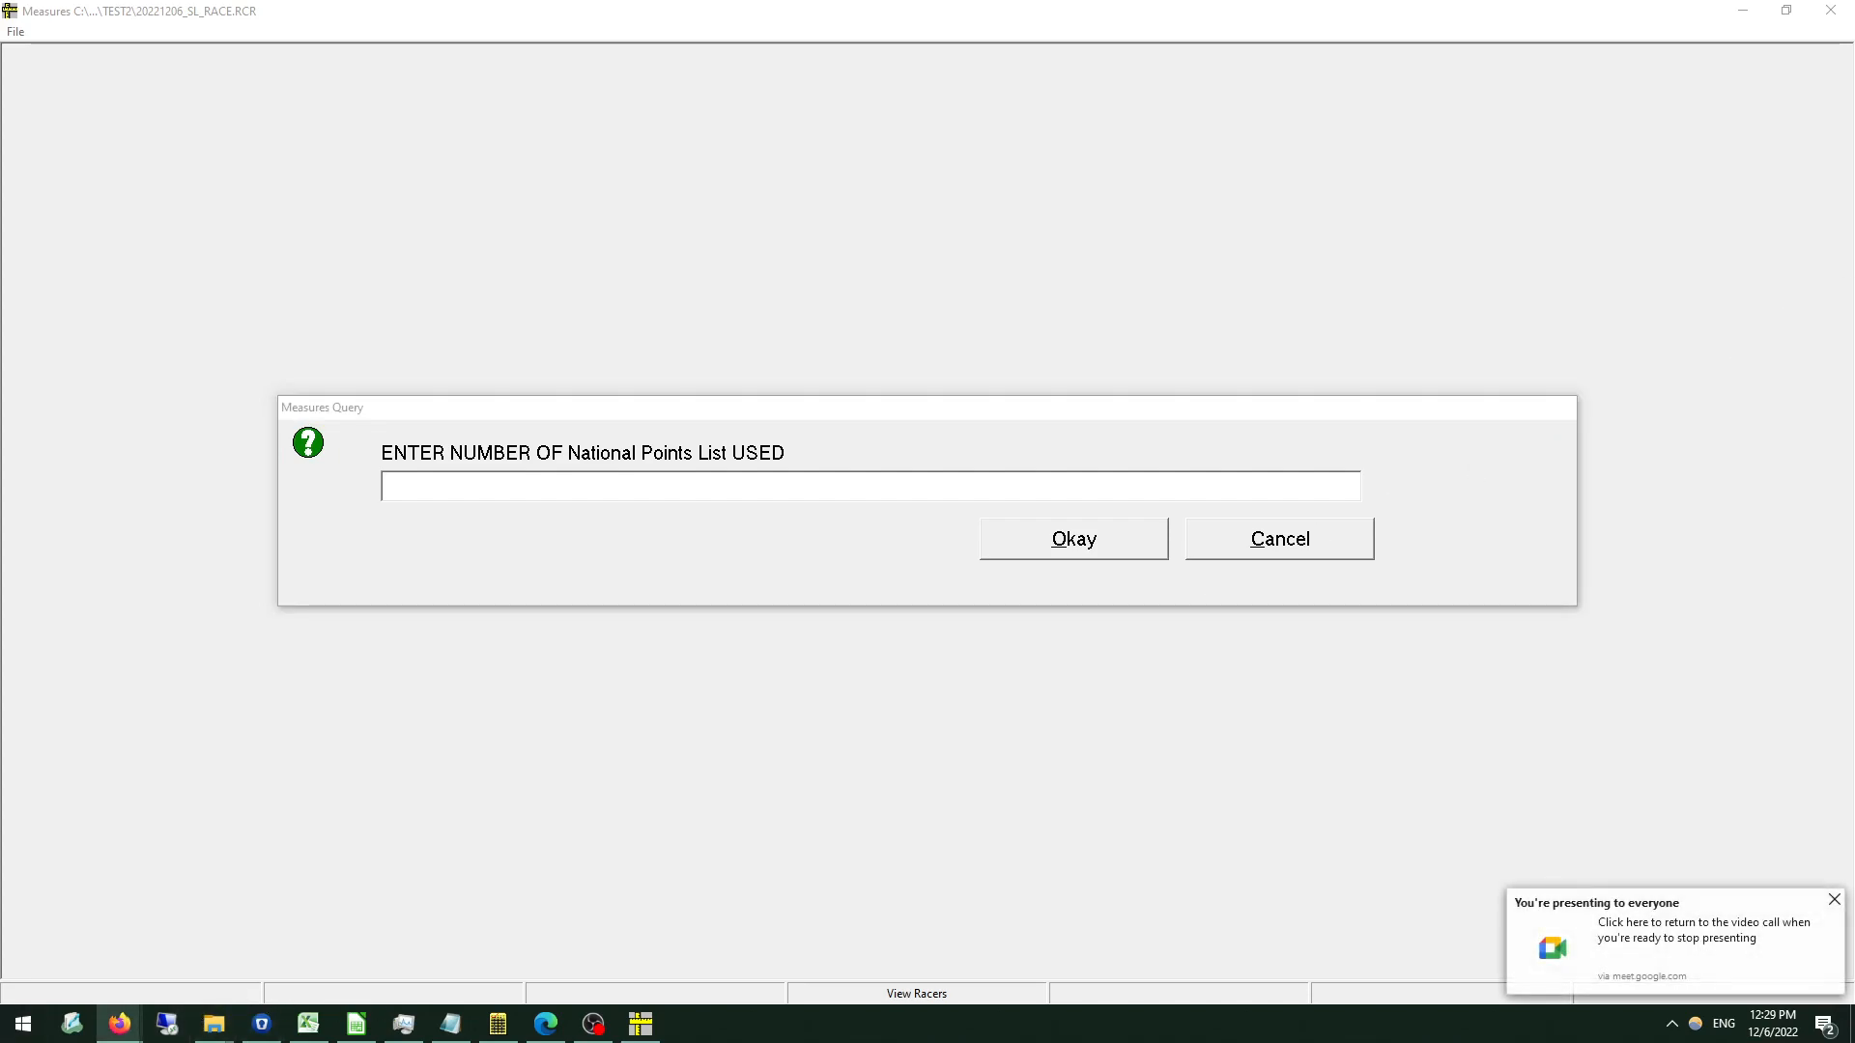
# Switch to Firefox and look up the valid National Points list ID on the alpinepoints.ca Point Lists page.
pyautogui.click(91, 1030)
pyautogui.moveTo(119, 1024)
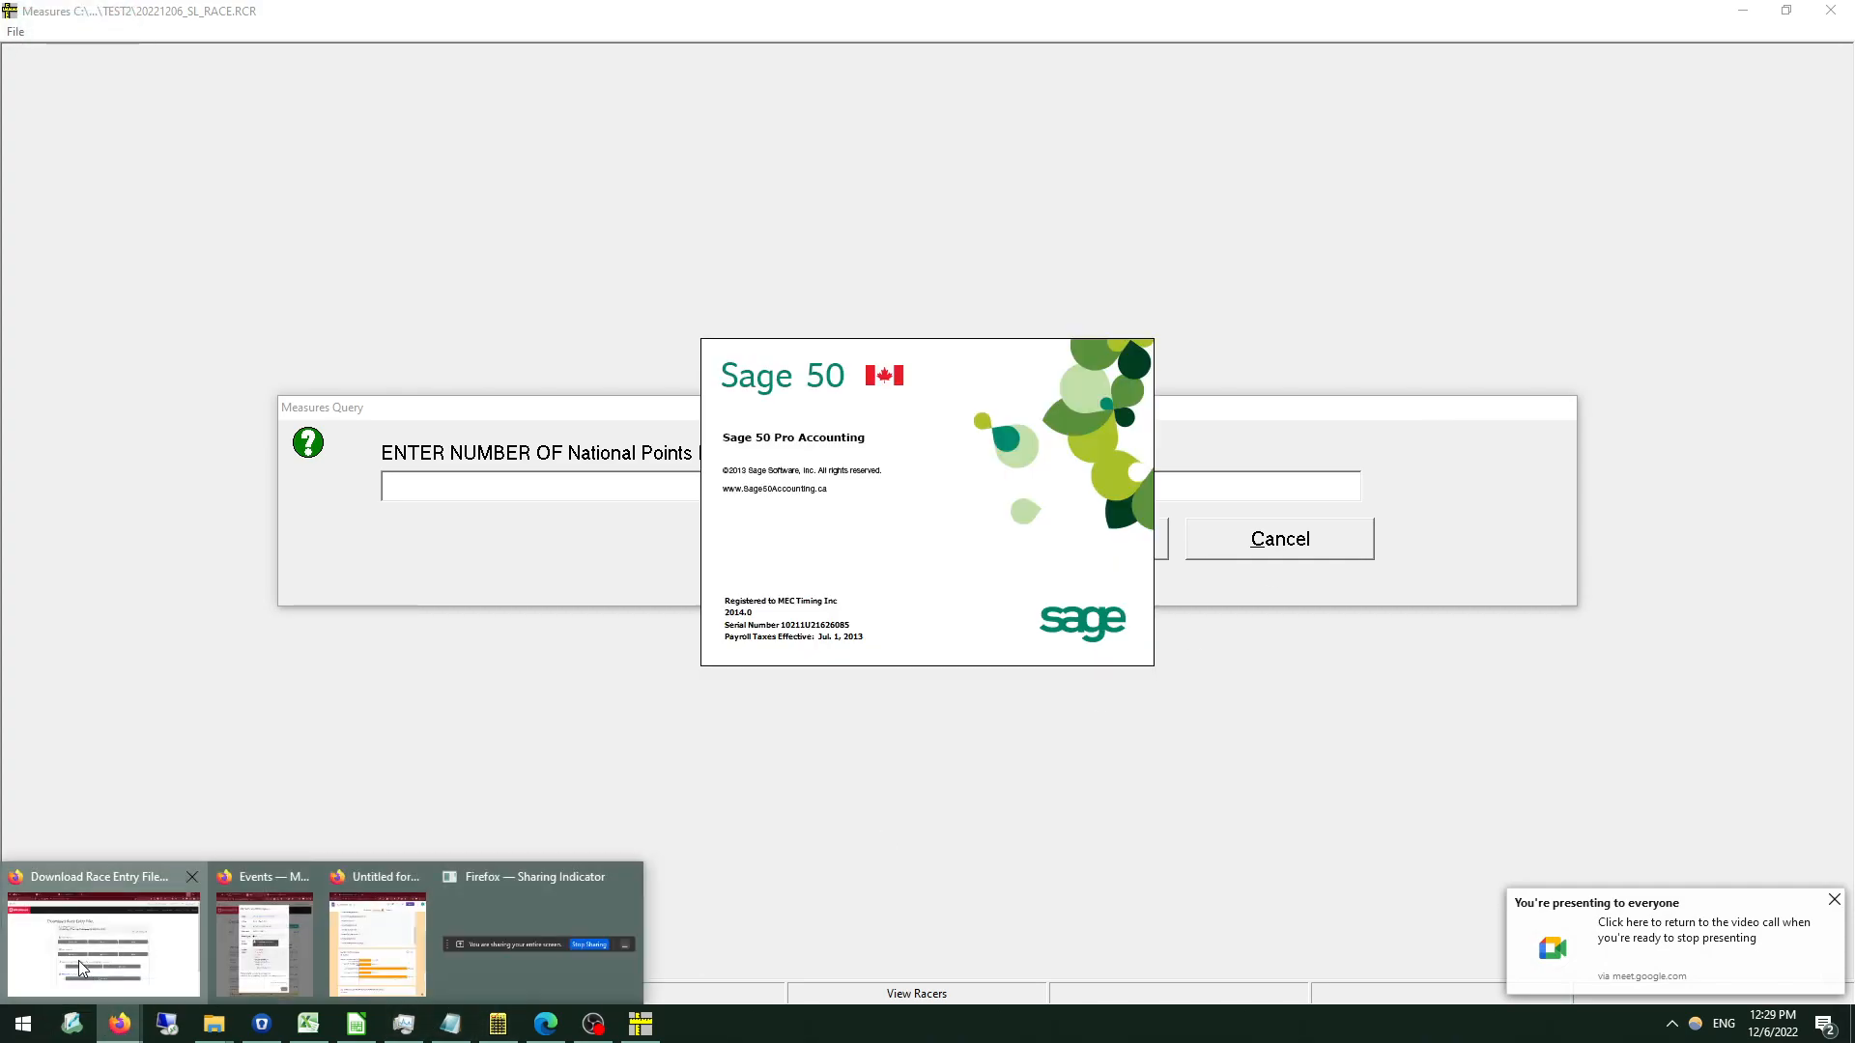
pyautogui.click(78, 960)
pyautogui.click(299, 8)
pyautogui.click(194, 6)
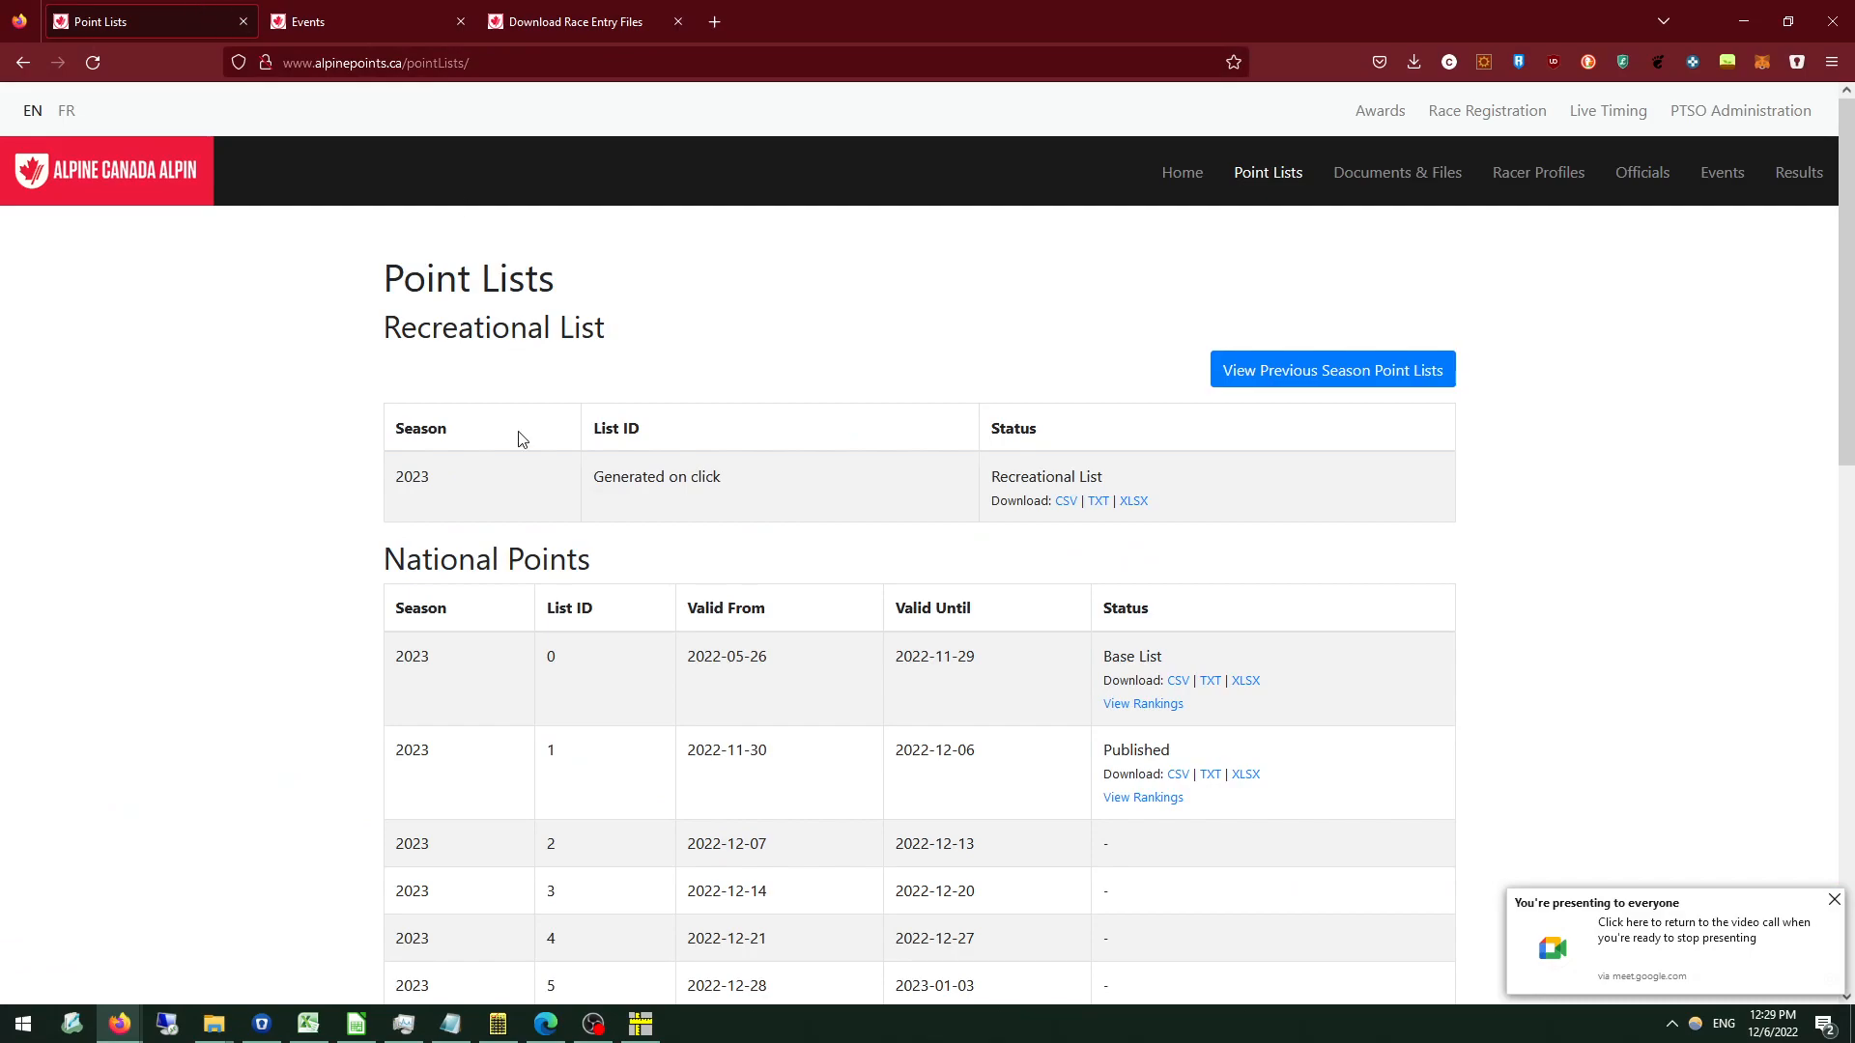
pyautogui.scroll(-3, 522, 394)
pyautogui.scroll(-1, 594, 630)
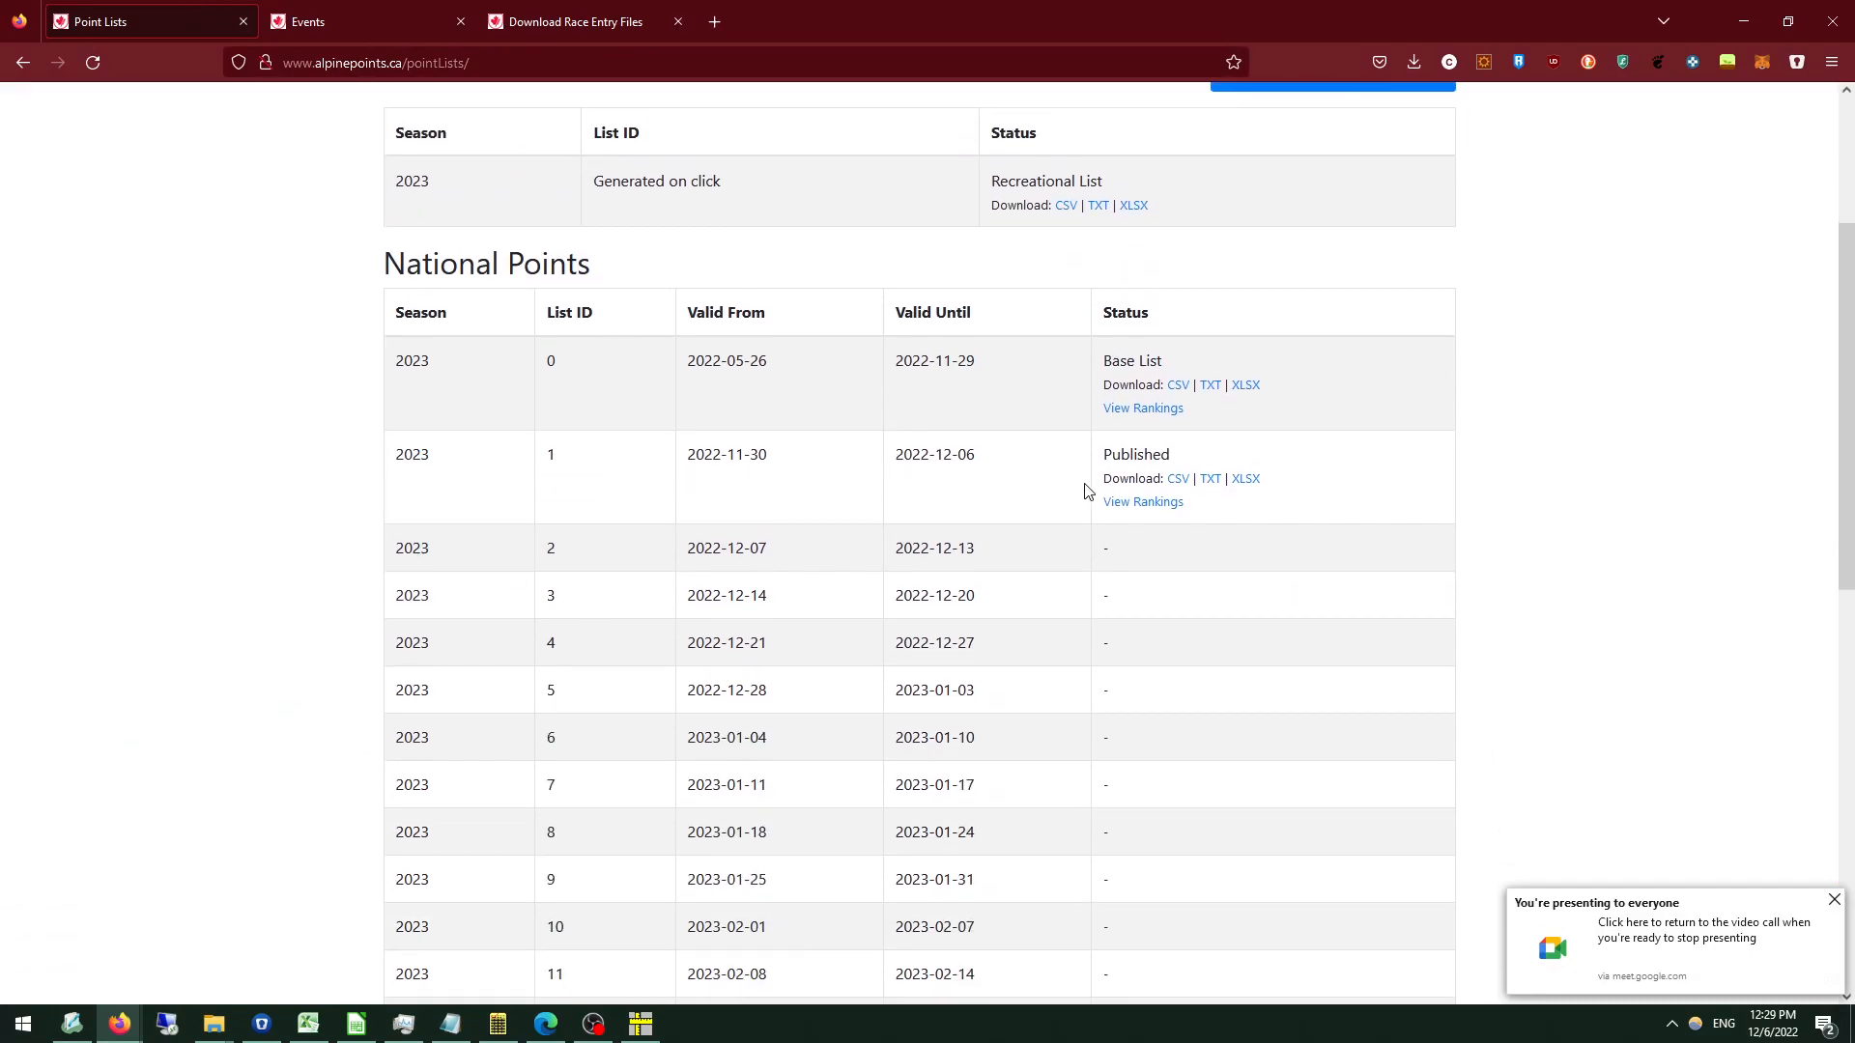
pyautogui.scroll(2, 588, 484)
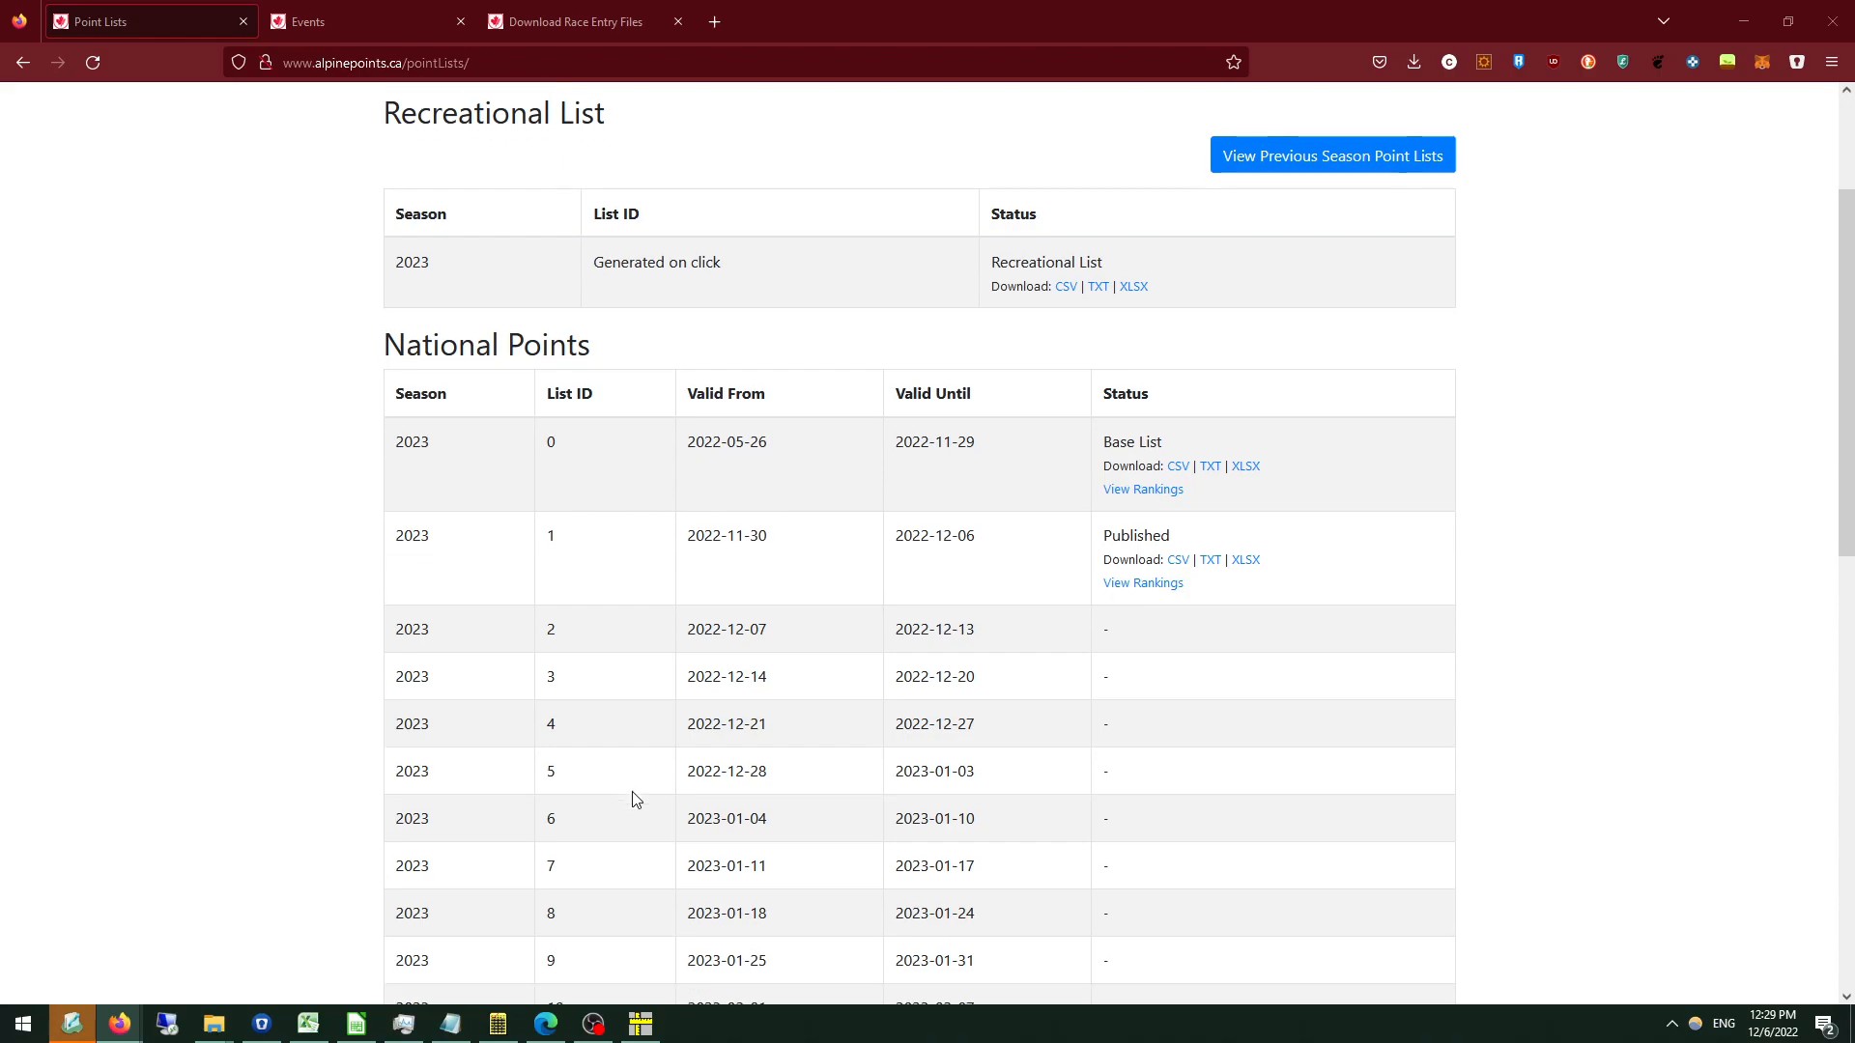
pyautogui.scroll(-2, 634, 802)
pyautogui.scroll(1, 609, 676)
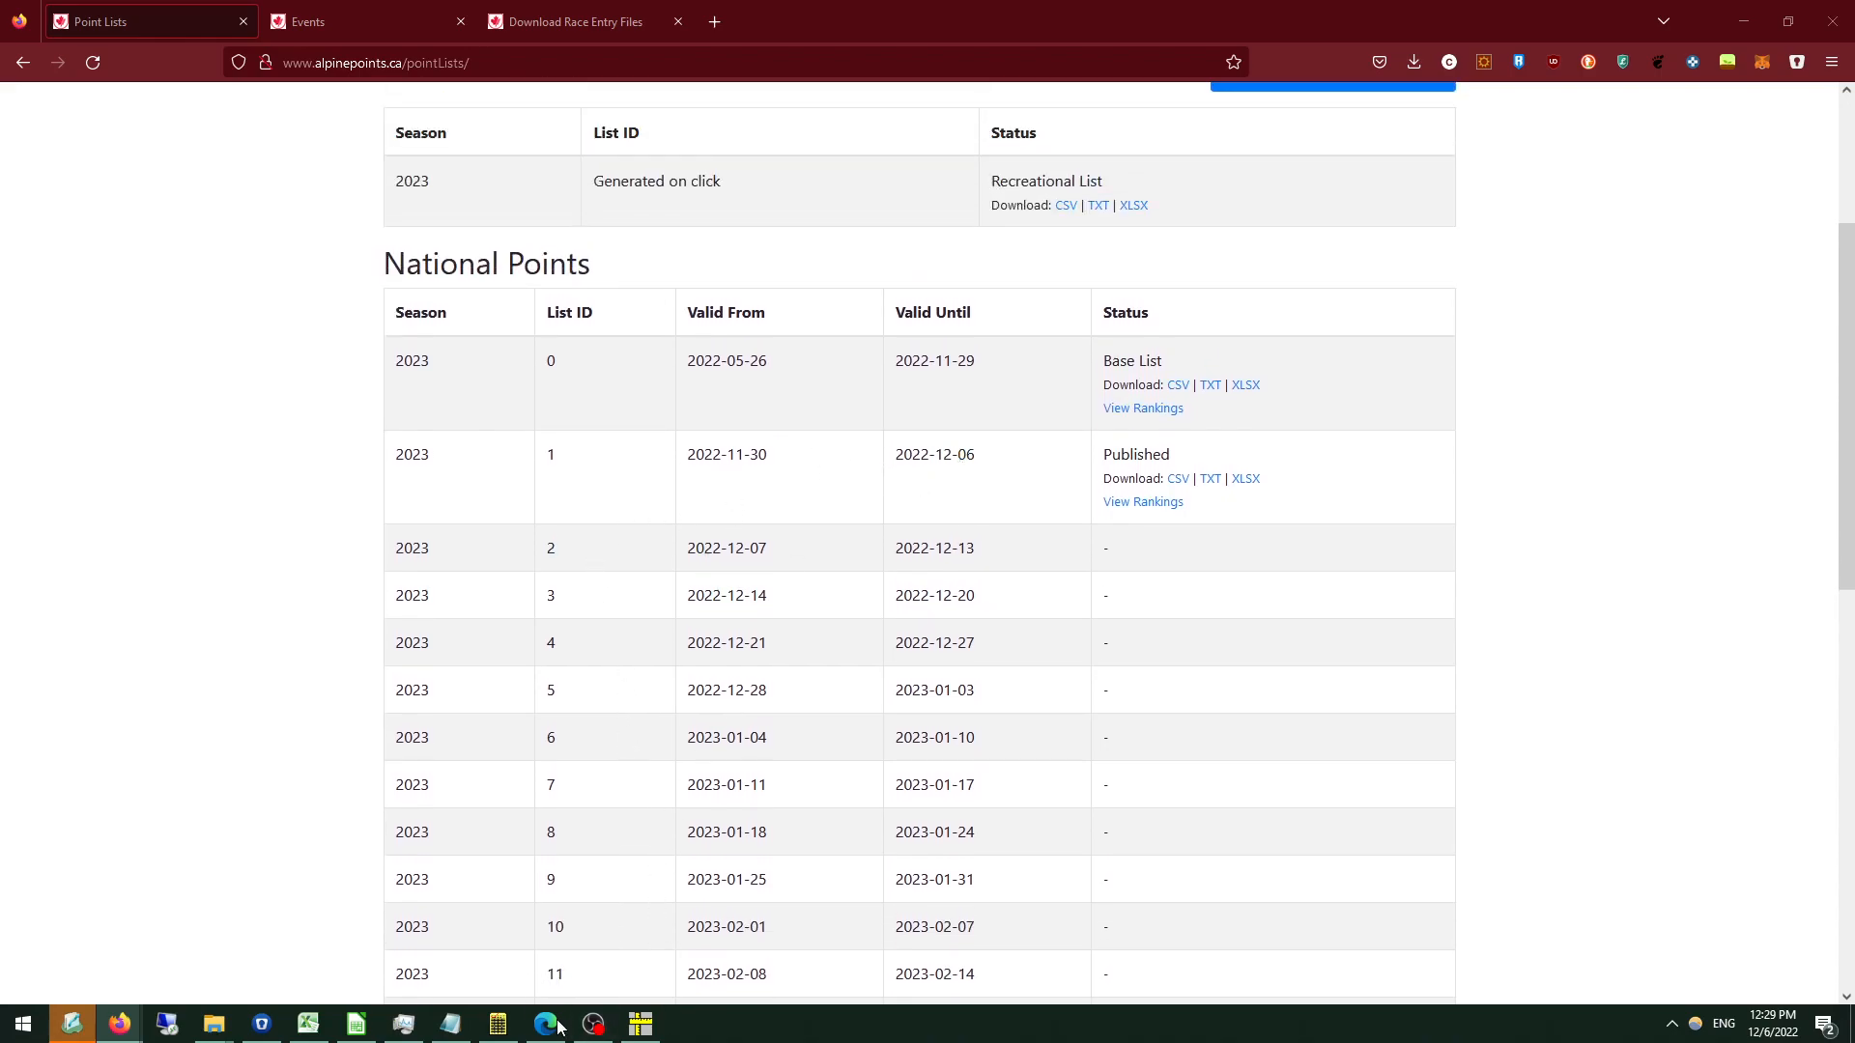
# Switch back to Measures, enter 2301 as the National Points list used, and acknowledge the technical delegate information to complete the calculation.
pyautogui.moveTo(646, 1039)
pyautogui.click(664, 938)
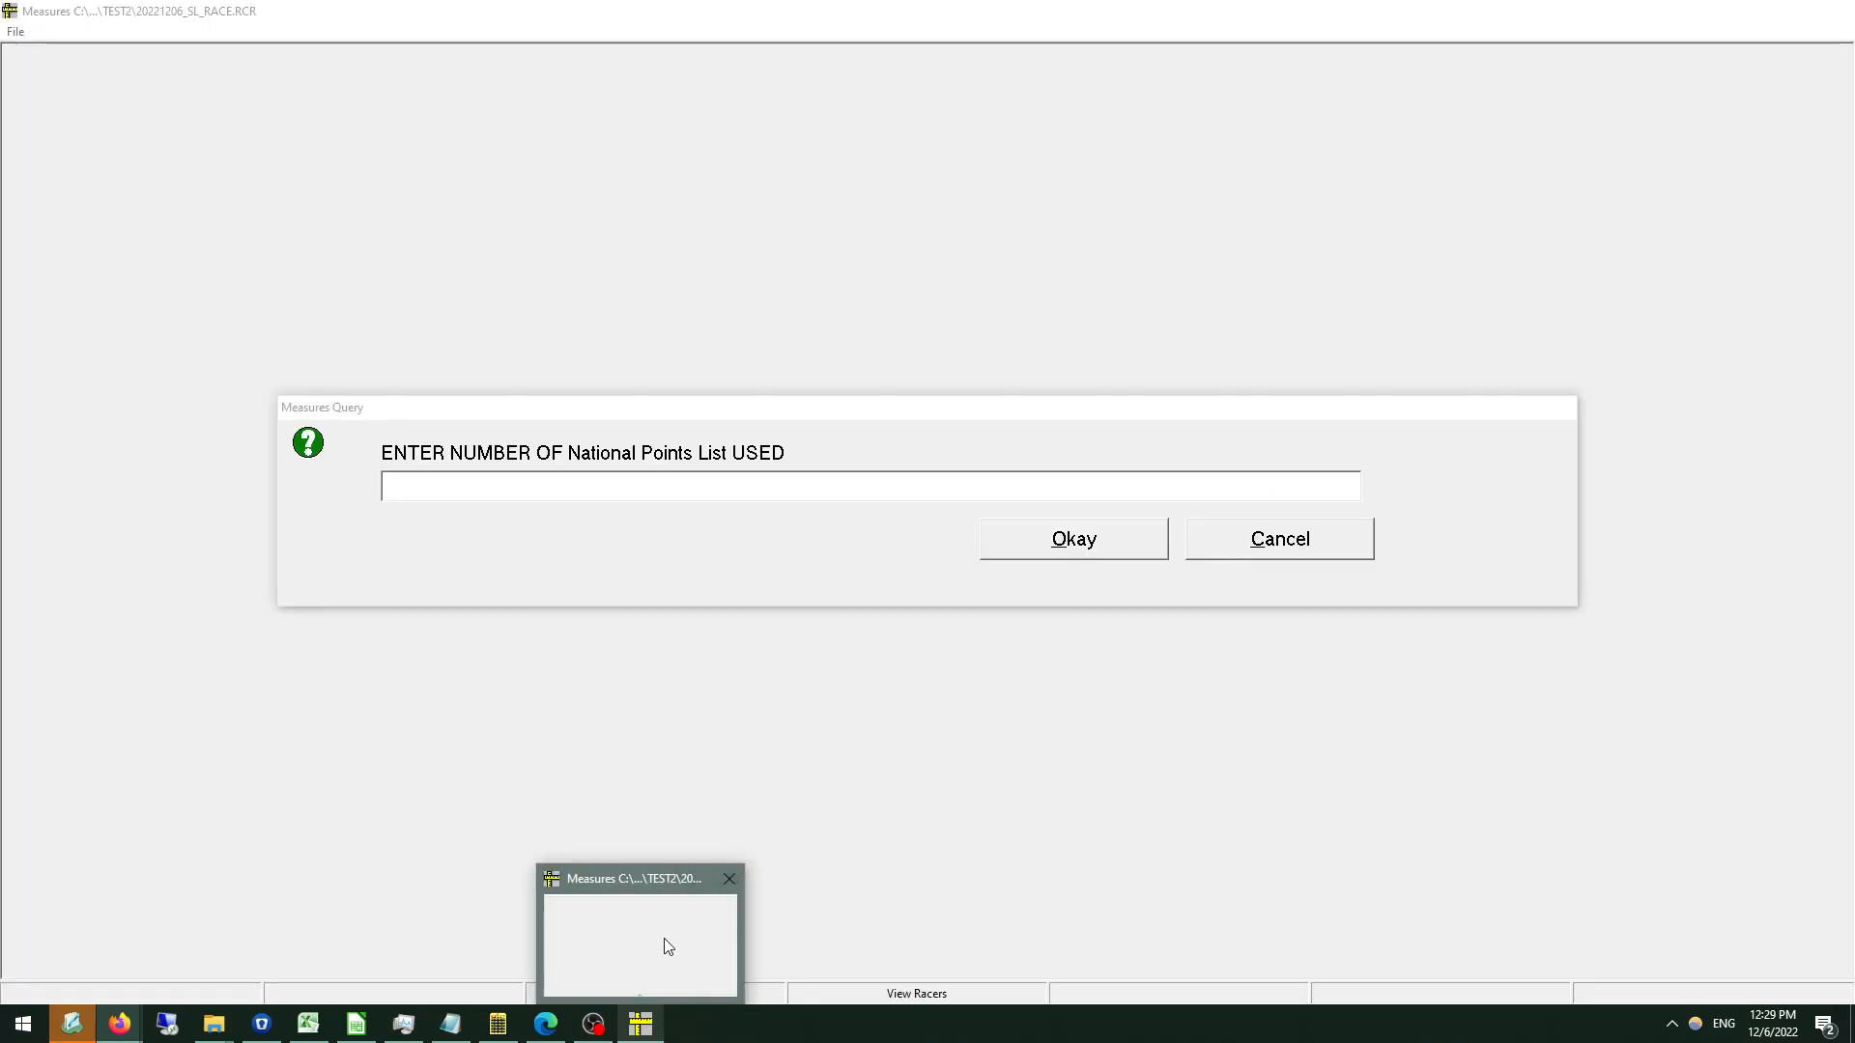
pyautogui.write('2301')
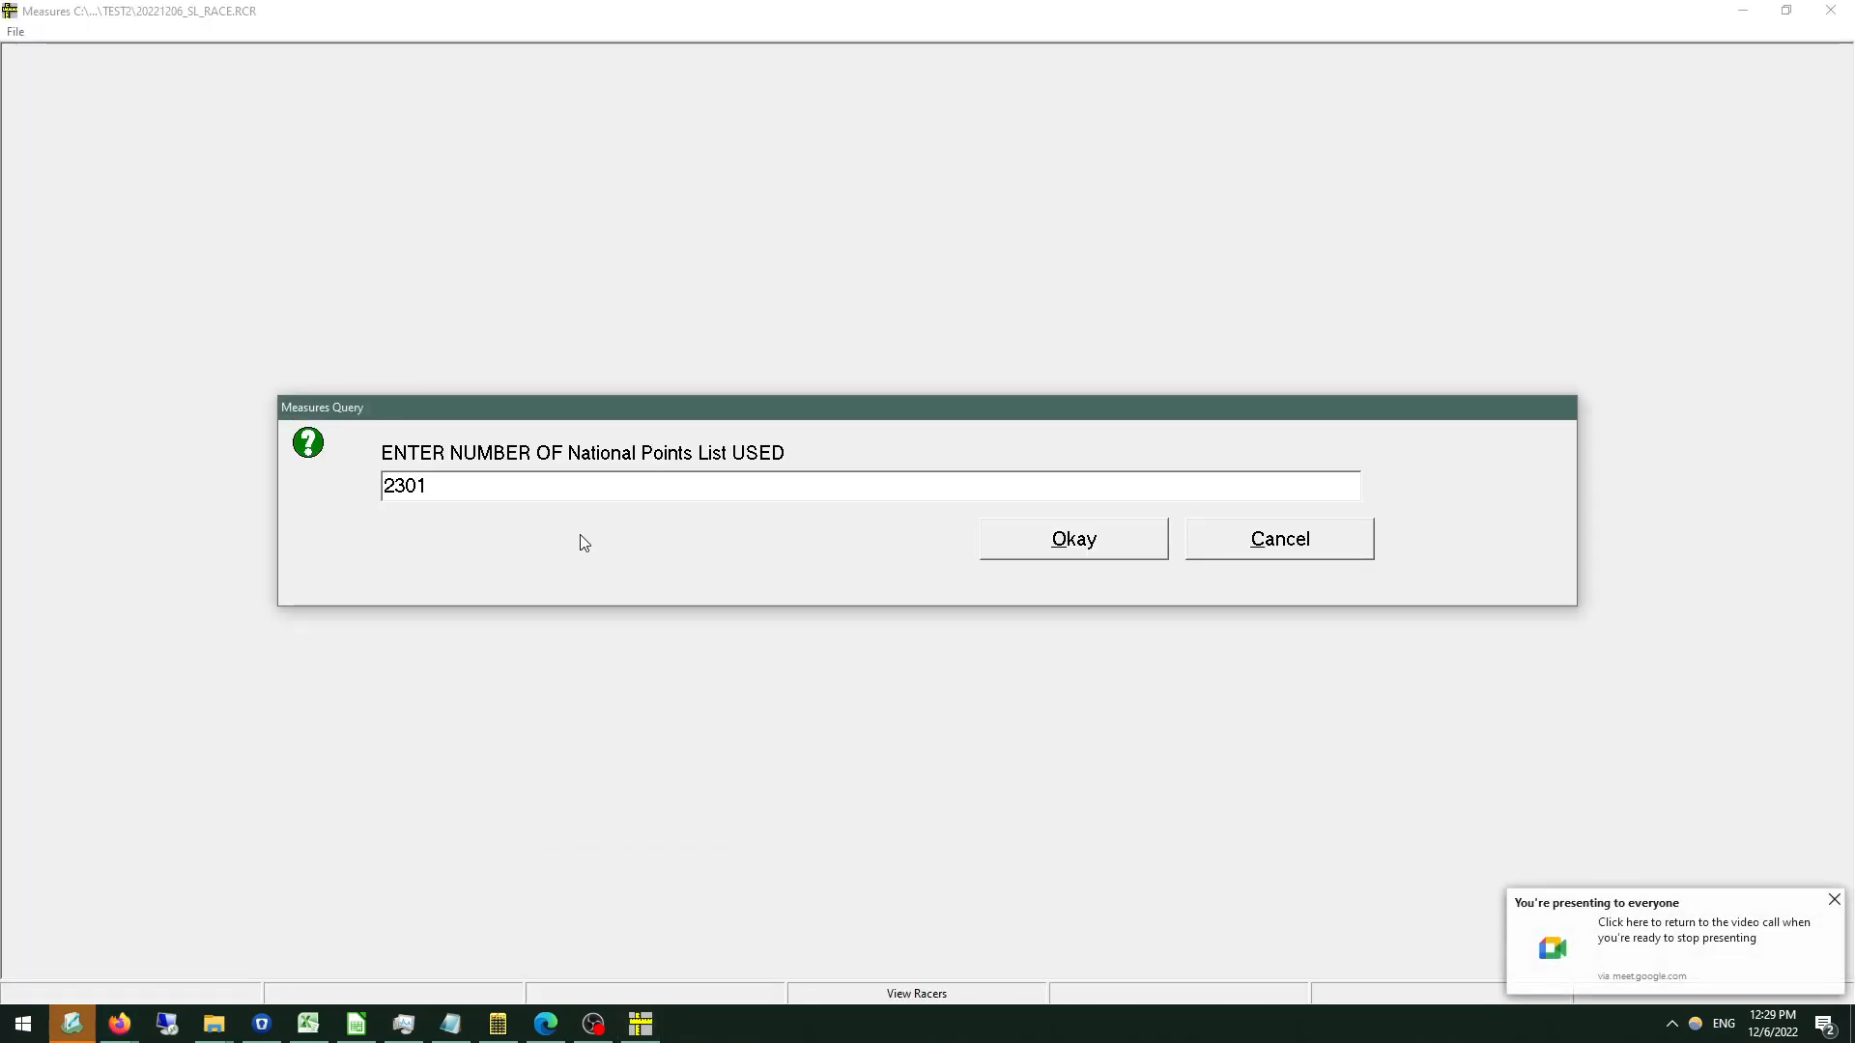
pyautogui.click(1126, 537)
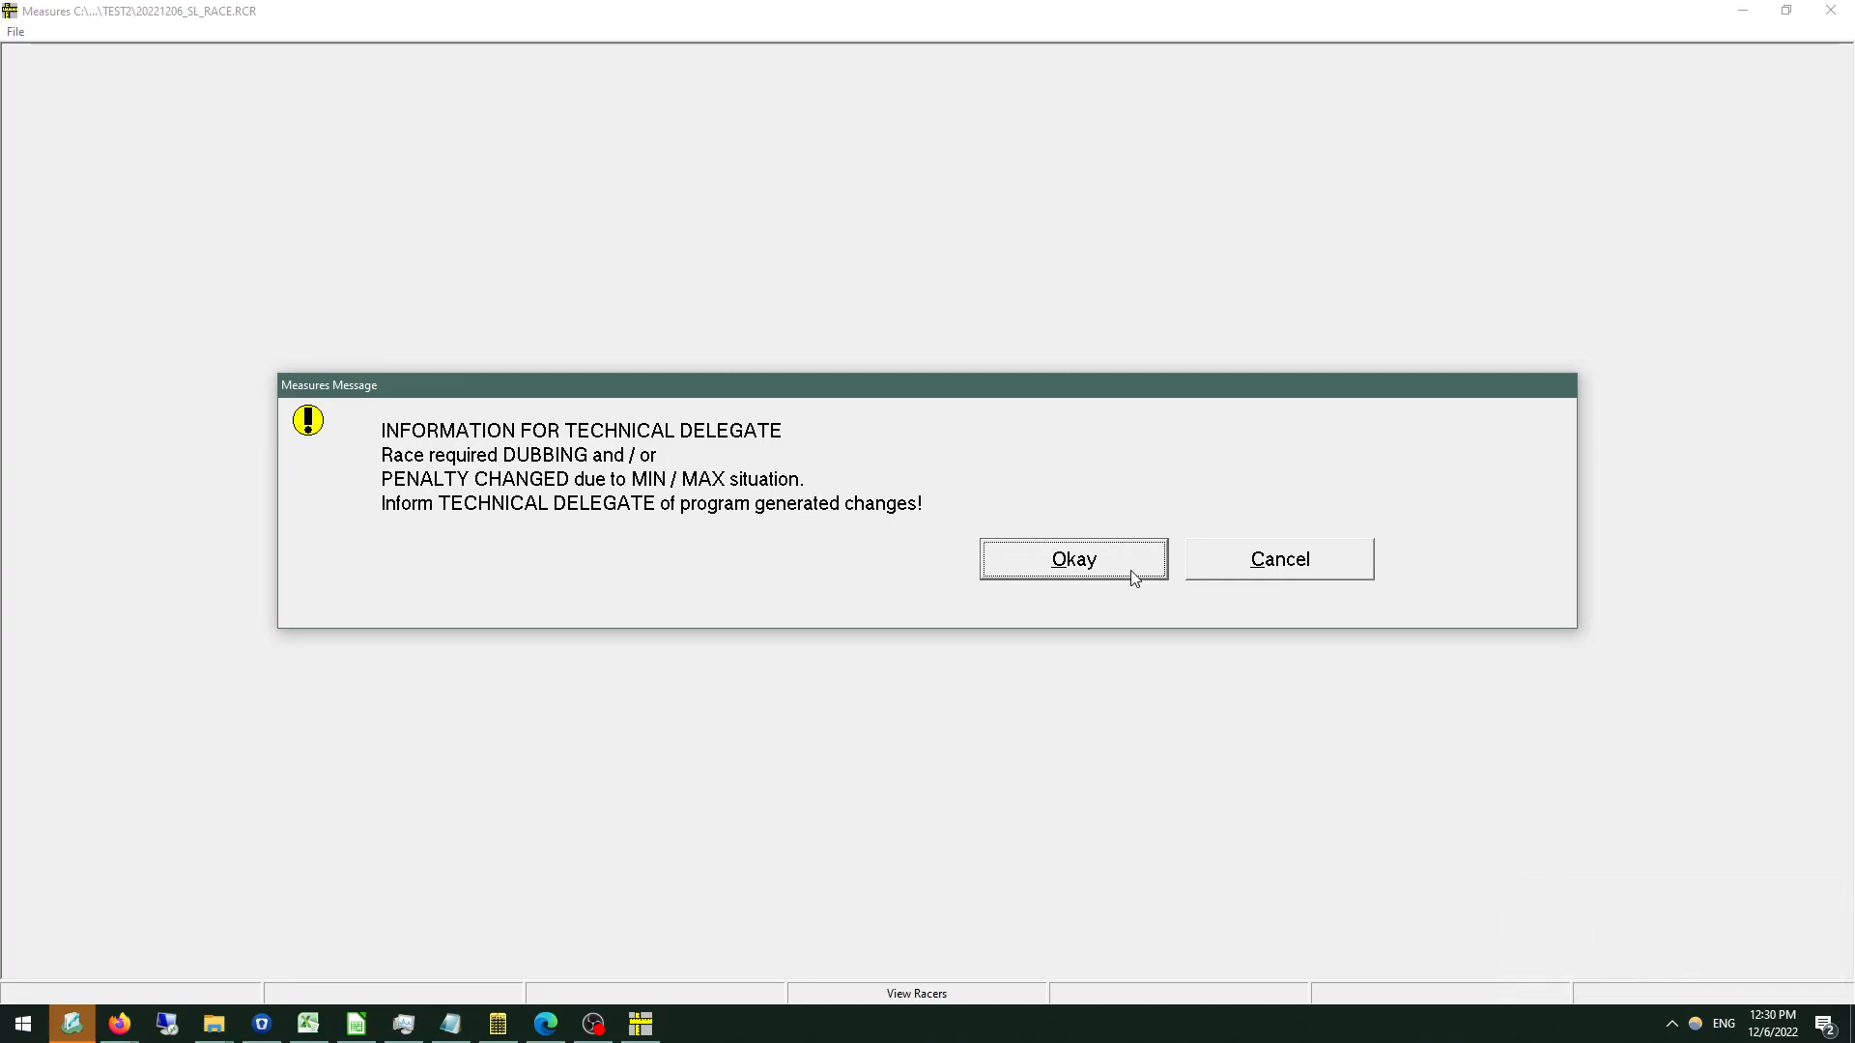
pyautogui.click(1077, 566)
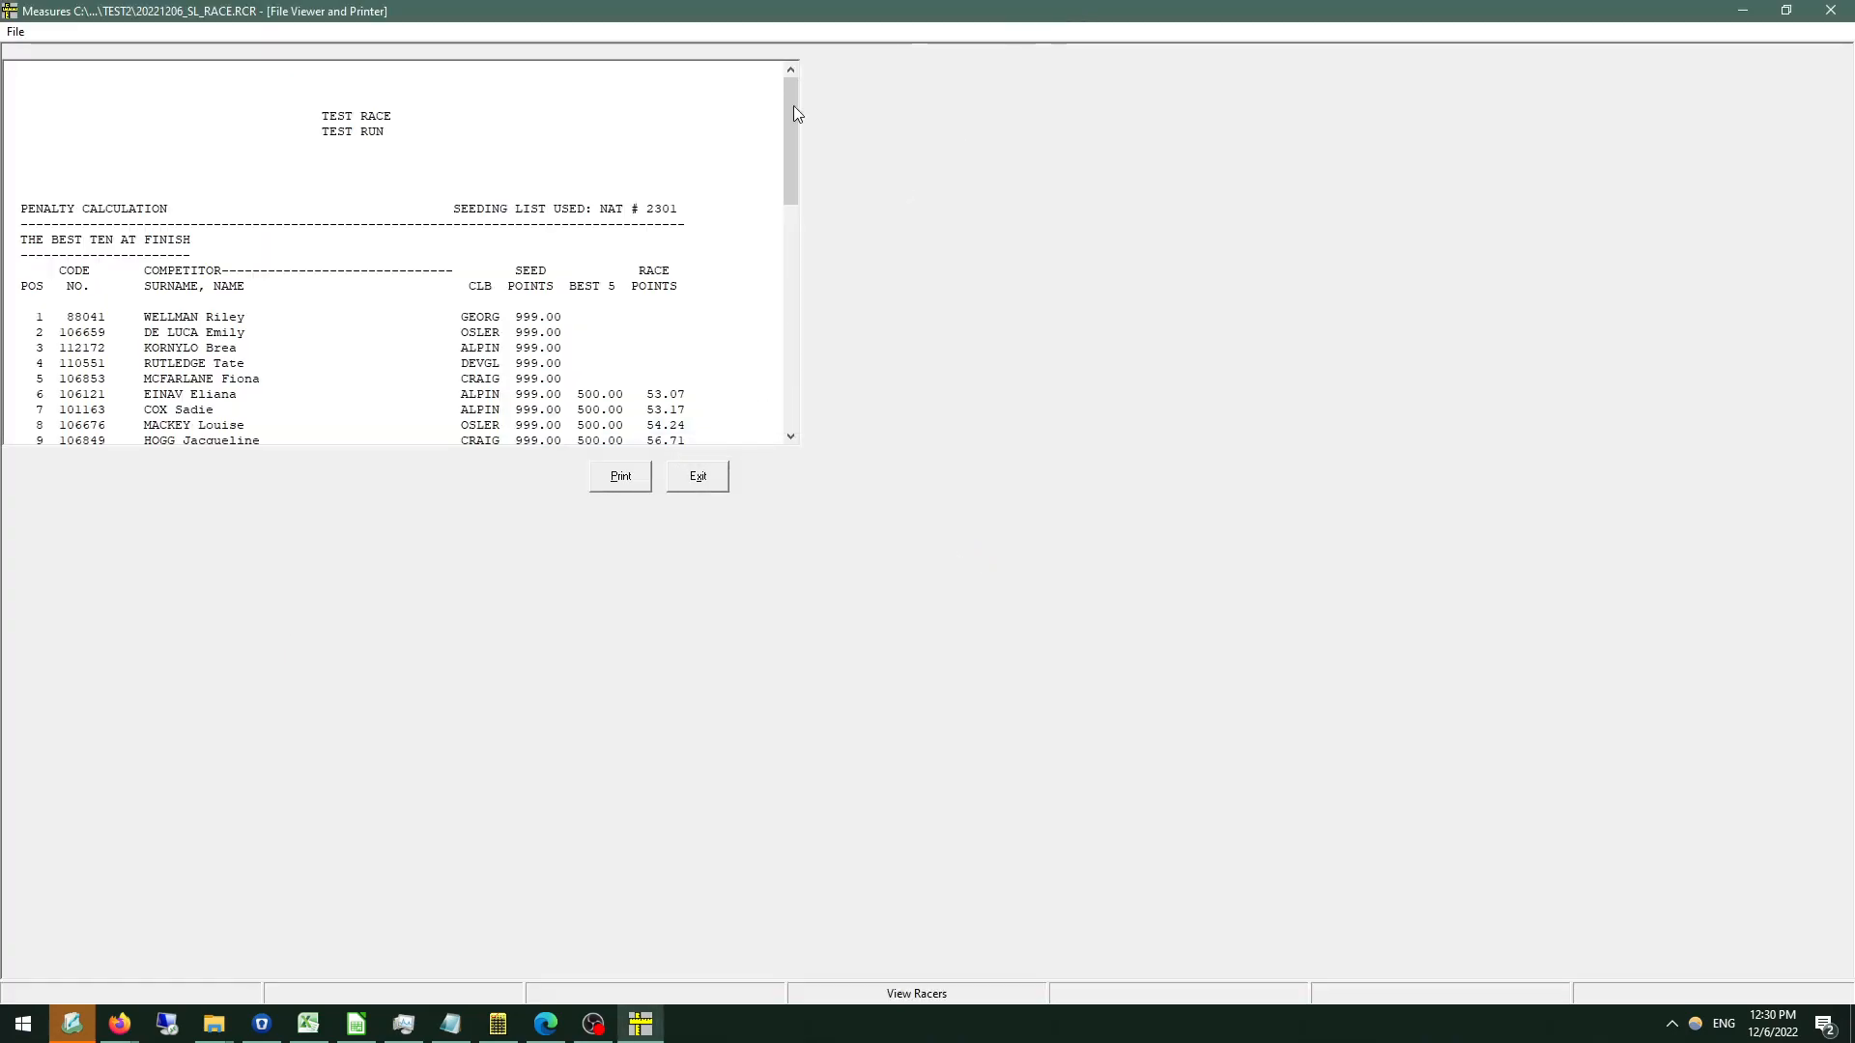
# Review the penalty calculation report through to the applied penalty and race points factor, and close it without printing.
pyautogui.scroll(-3, 626, 264)
pyautogui.scroll(-2, 626, 264)
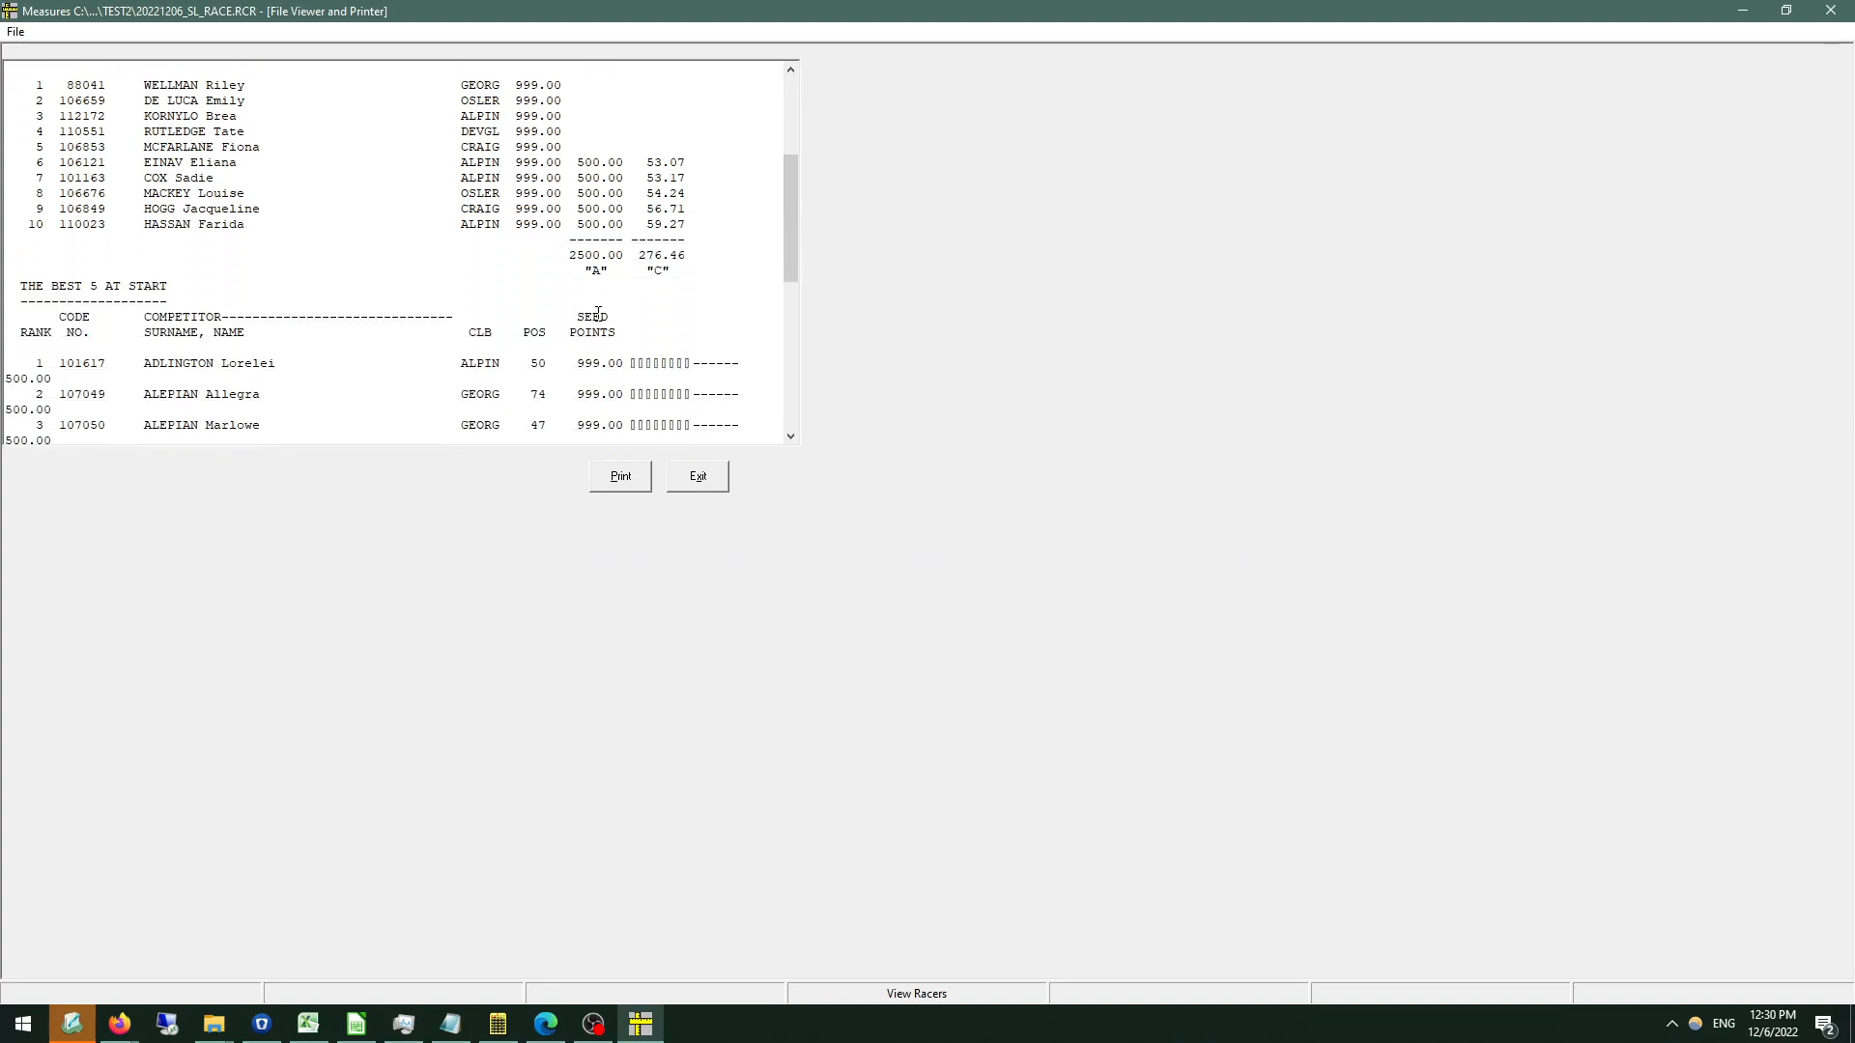
pyautogui.scroll(-10, 597, 312)
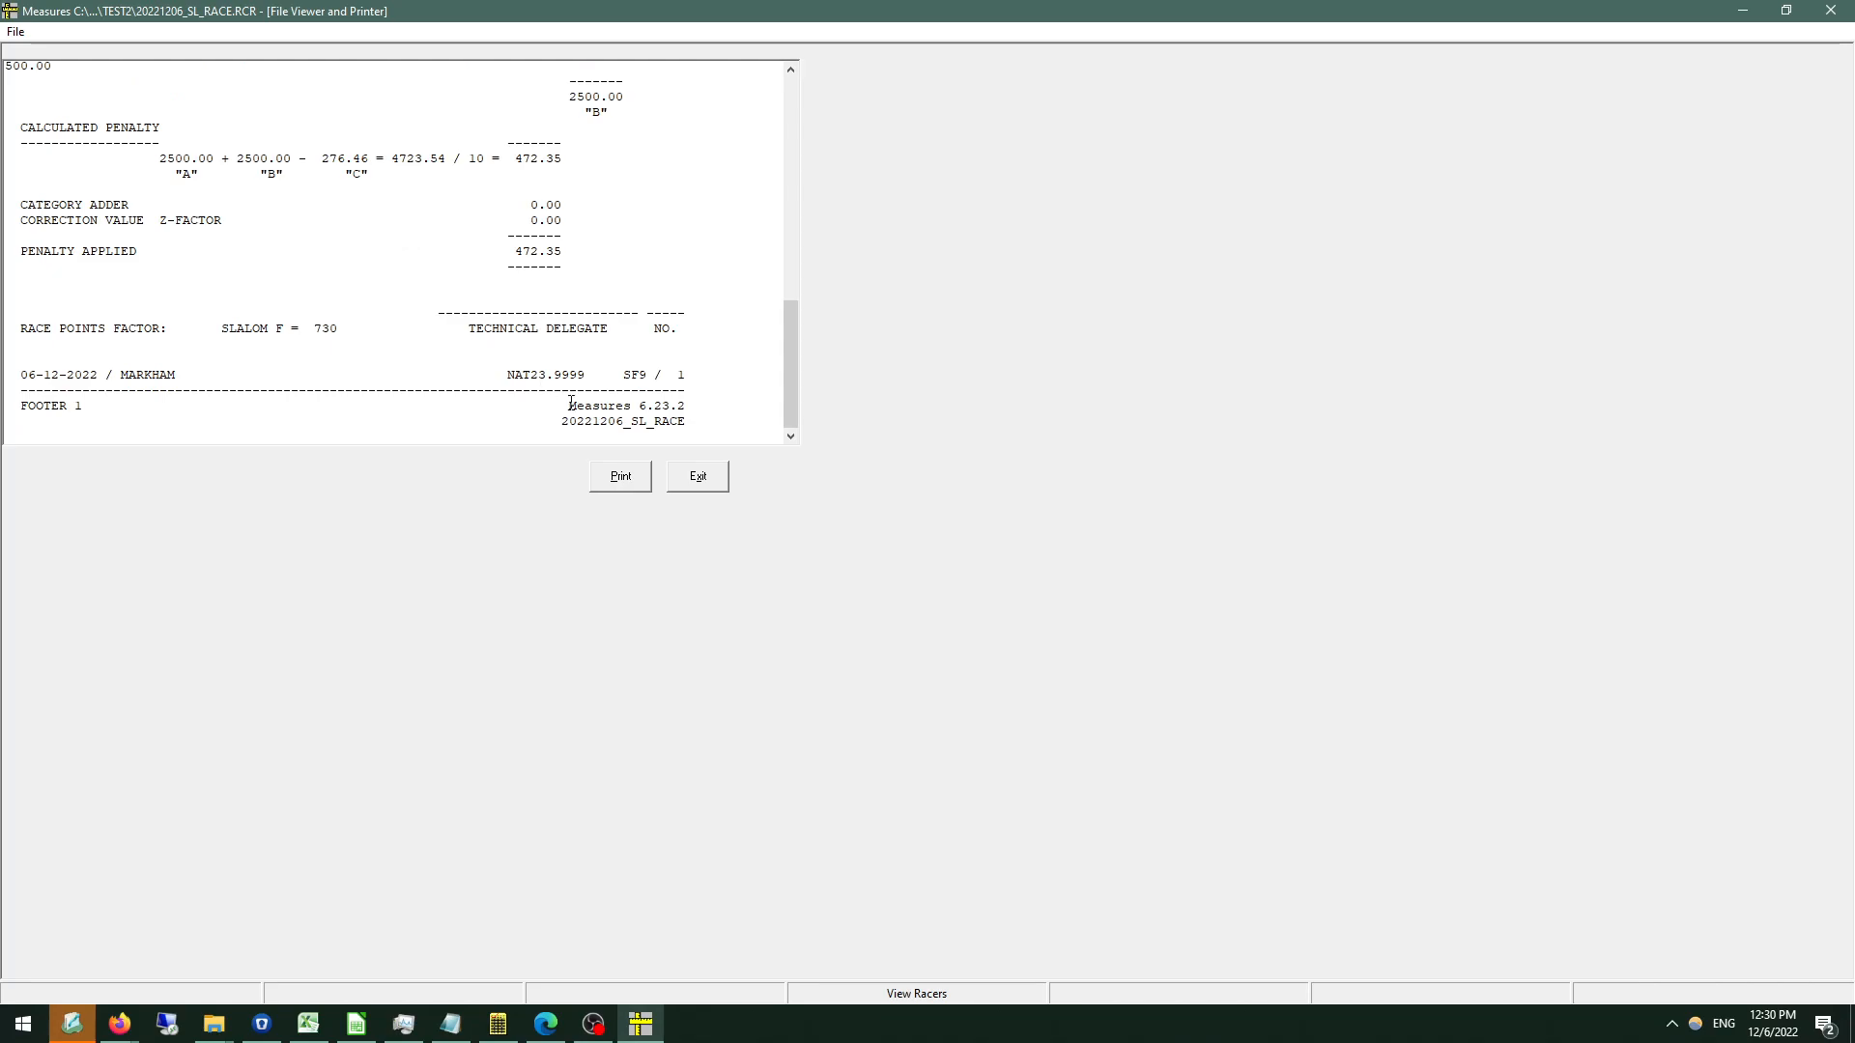
pyautogui.click(697, 477)
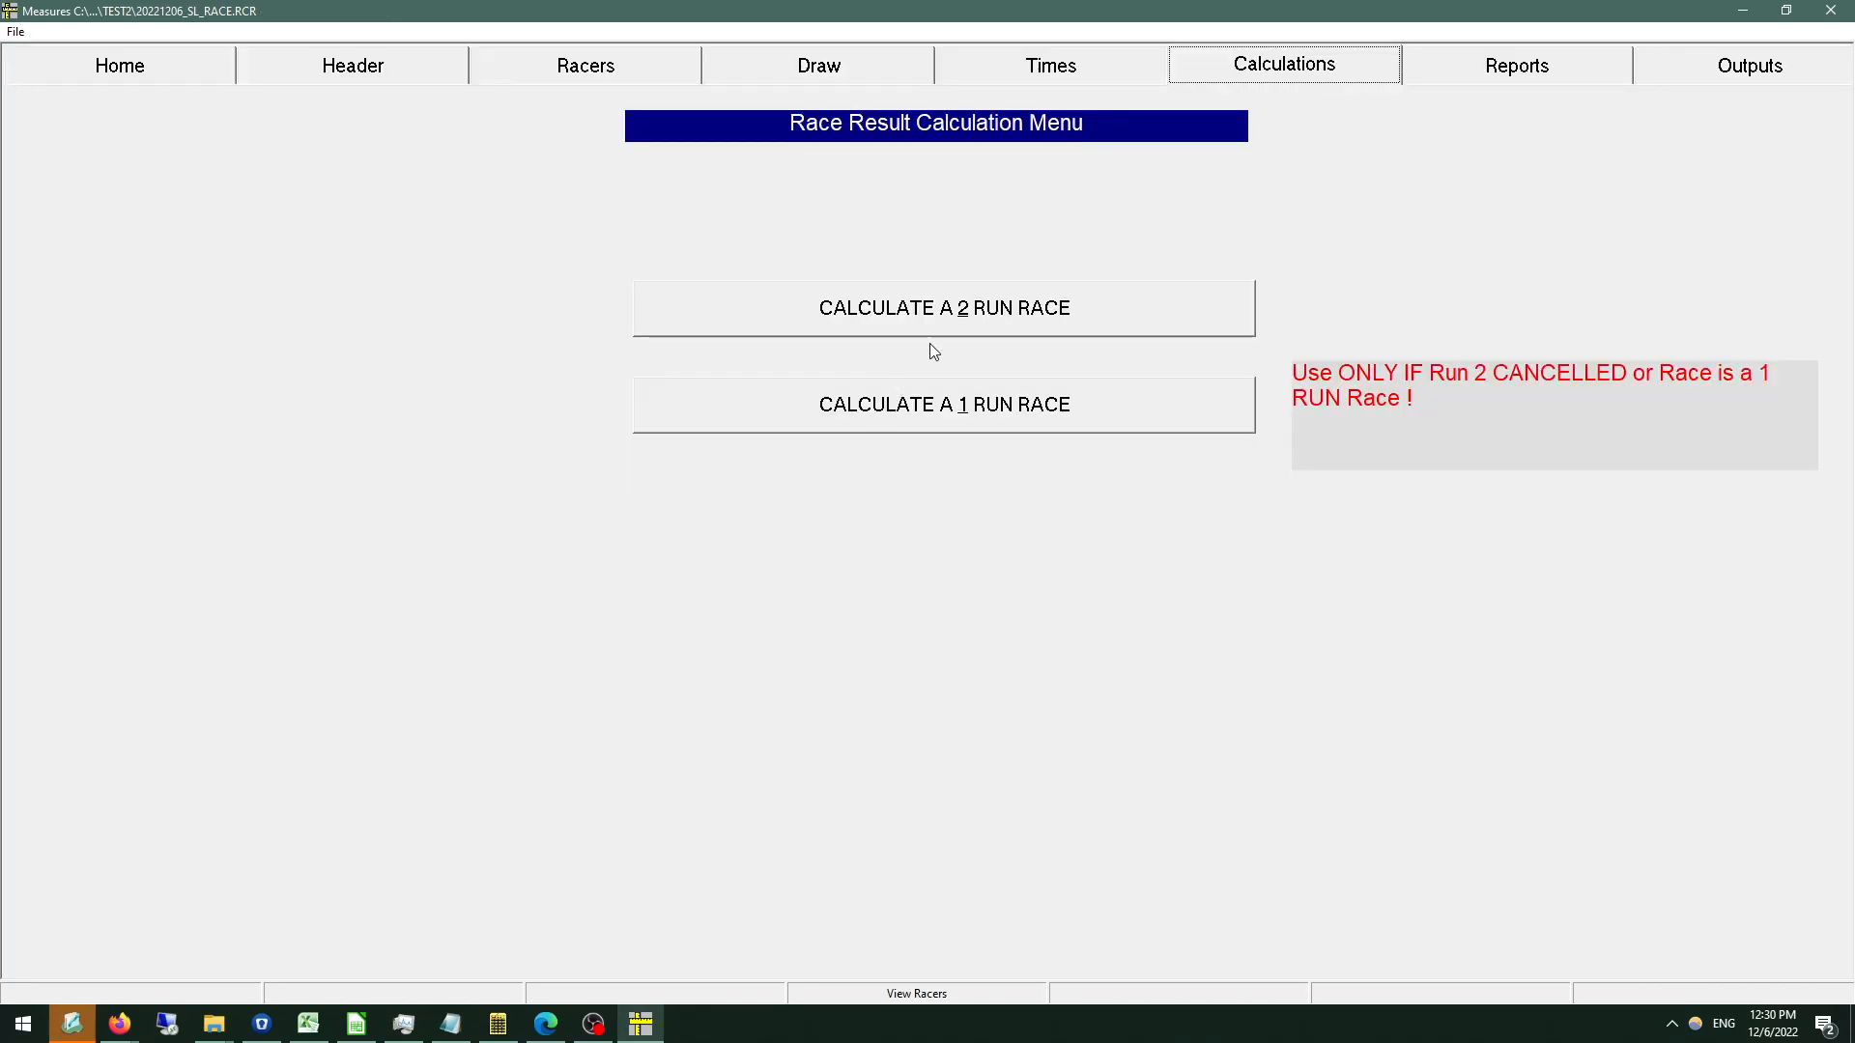
# Generate the 2 run race results report without race points, titled simply RESULTS, in finish order.
pyautogui.click(1509, 64)
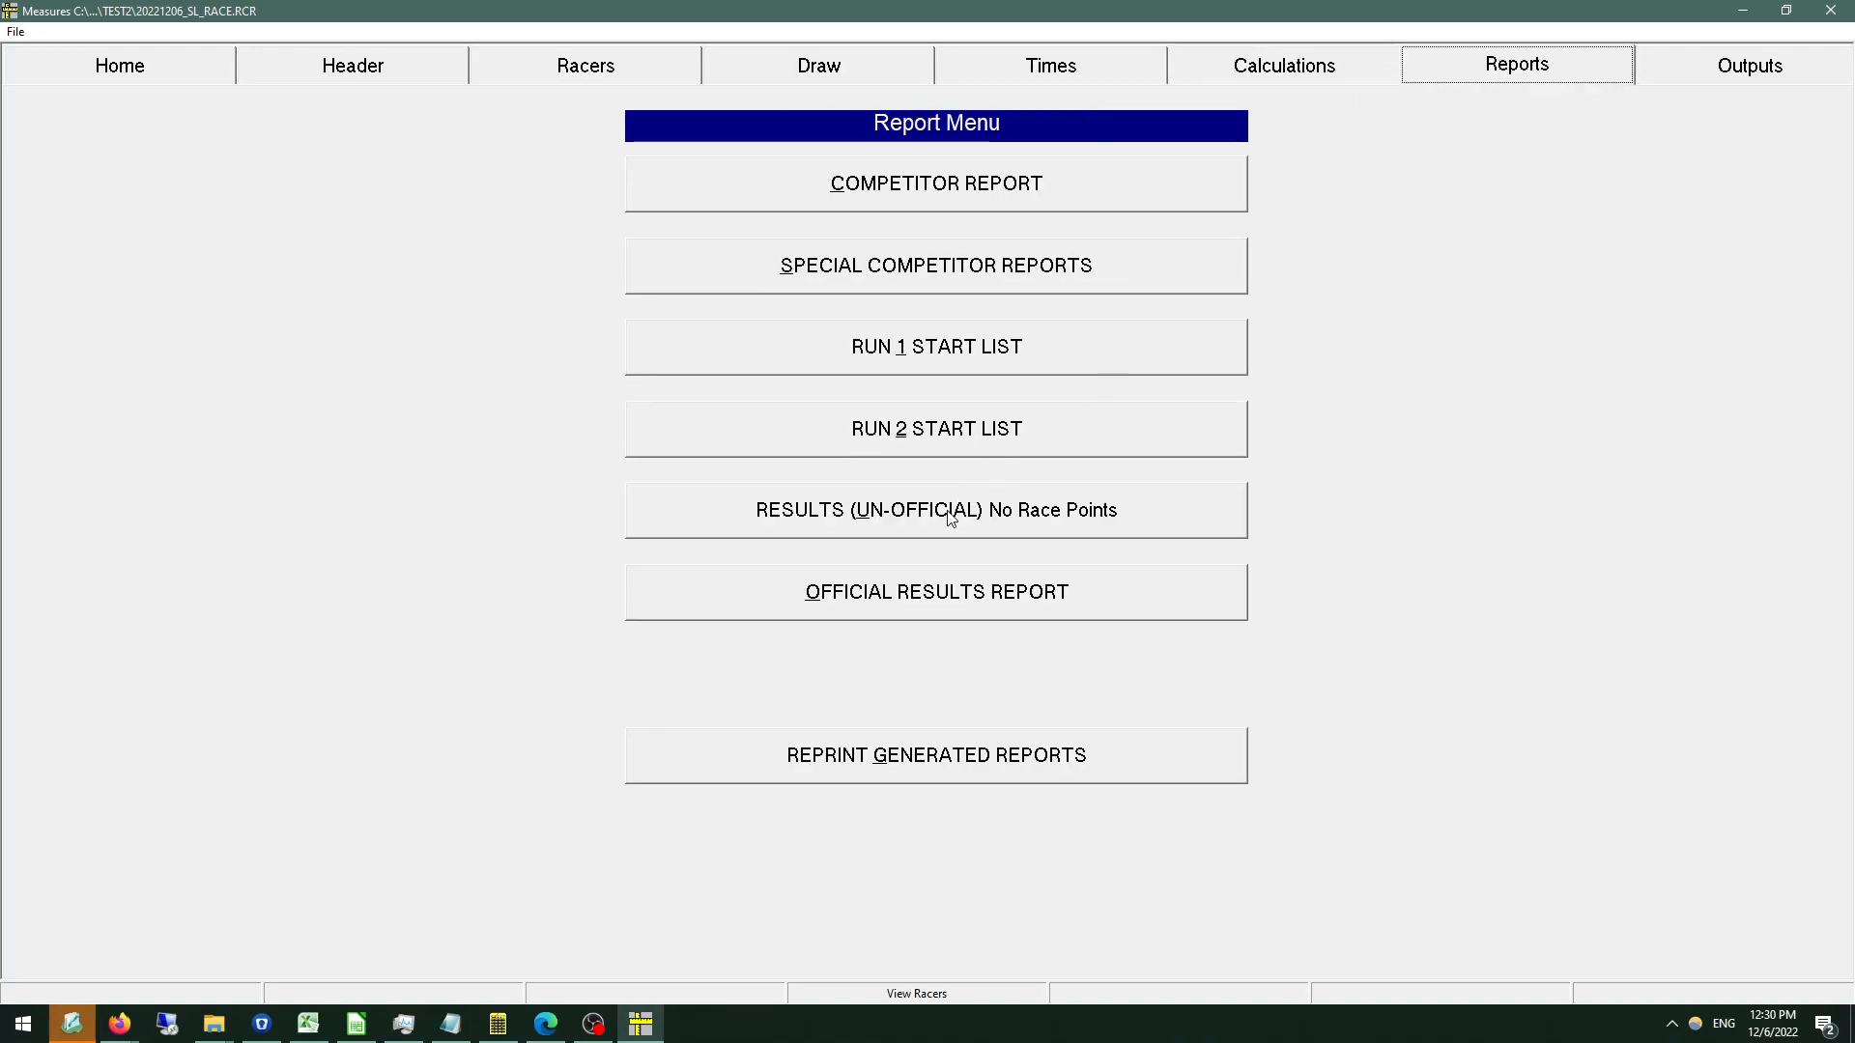
pyautogui.click(918, 533)
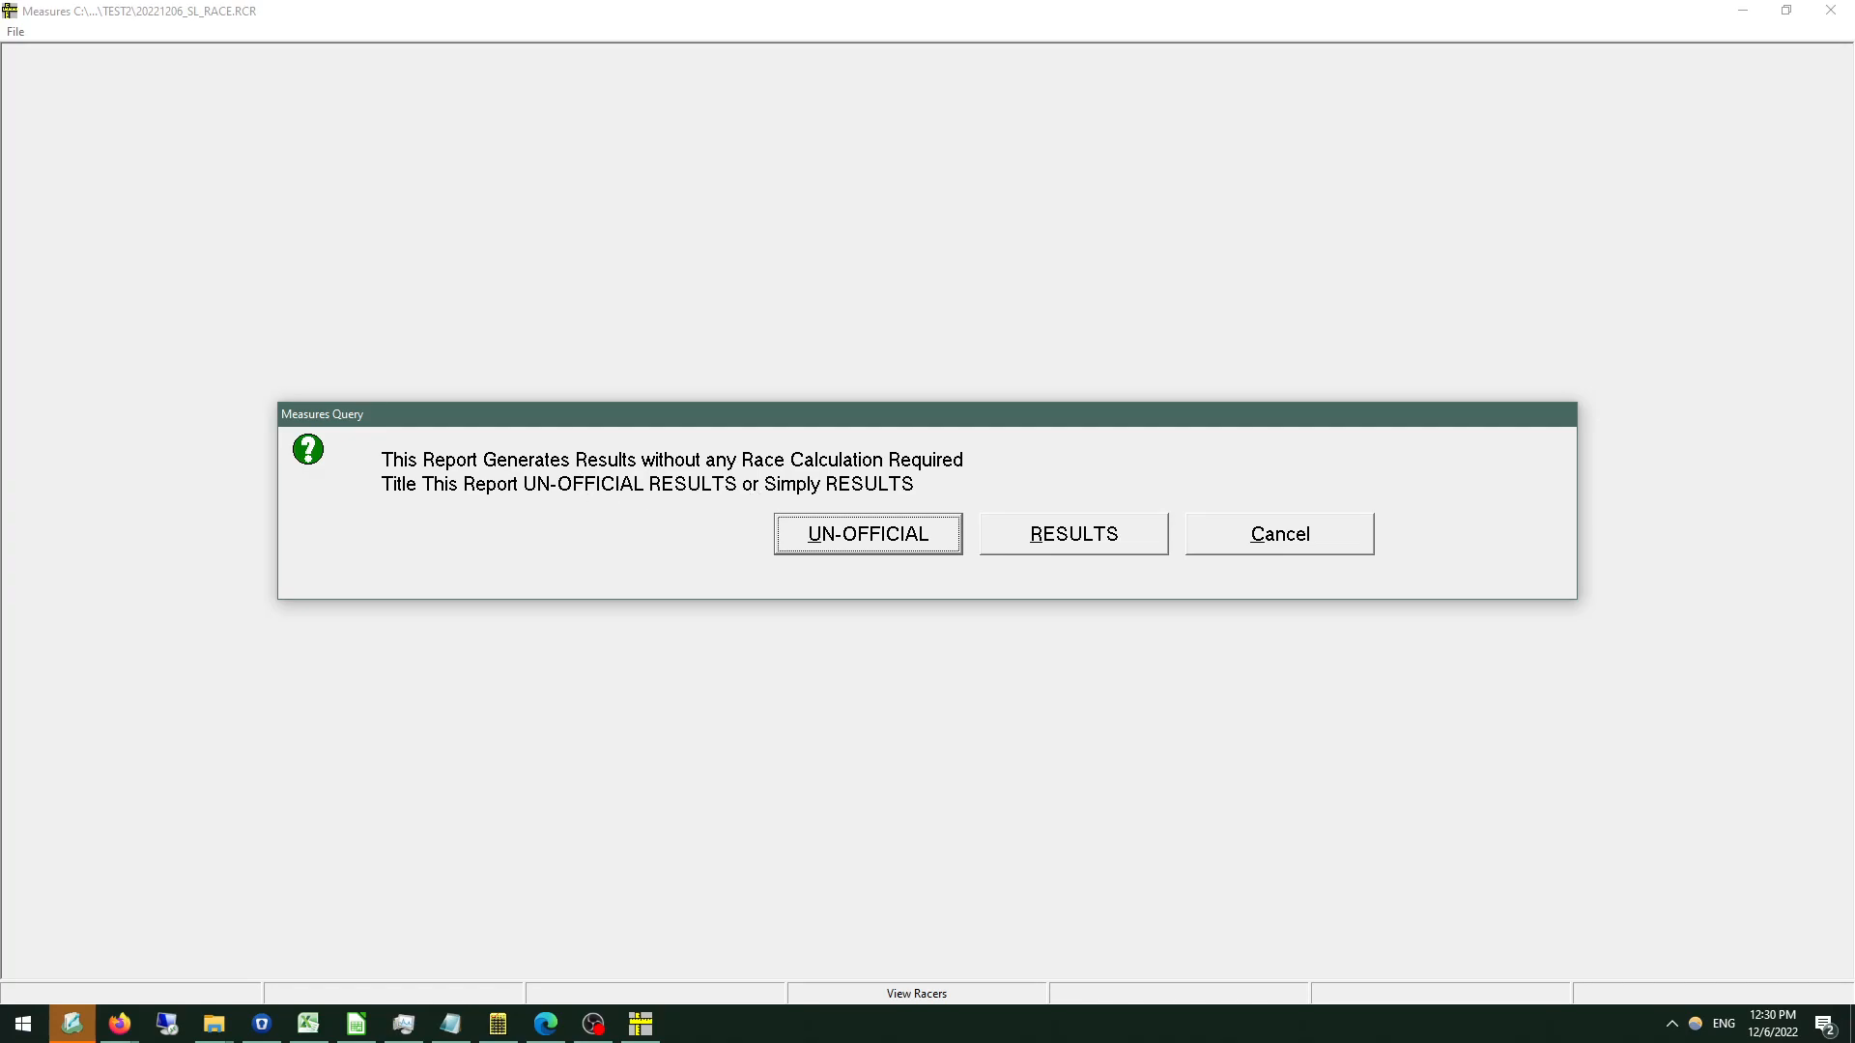
pyautogui.click(1051, 536)
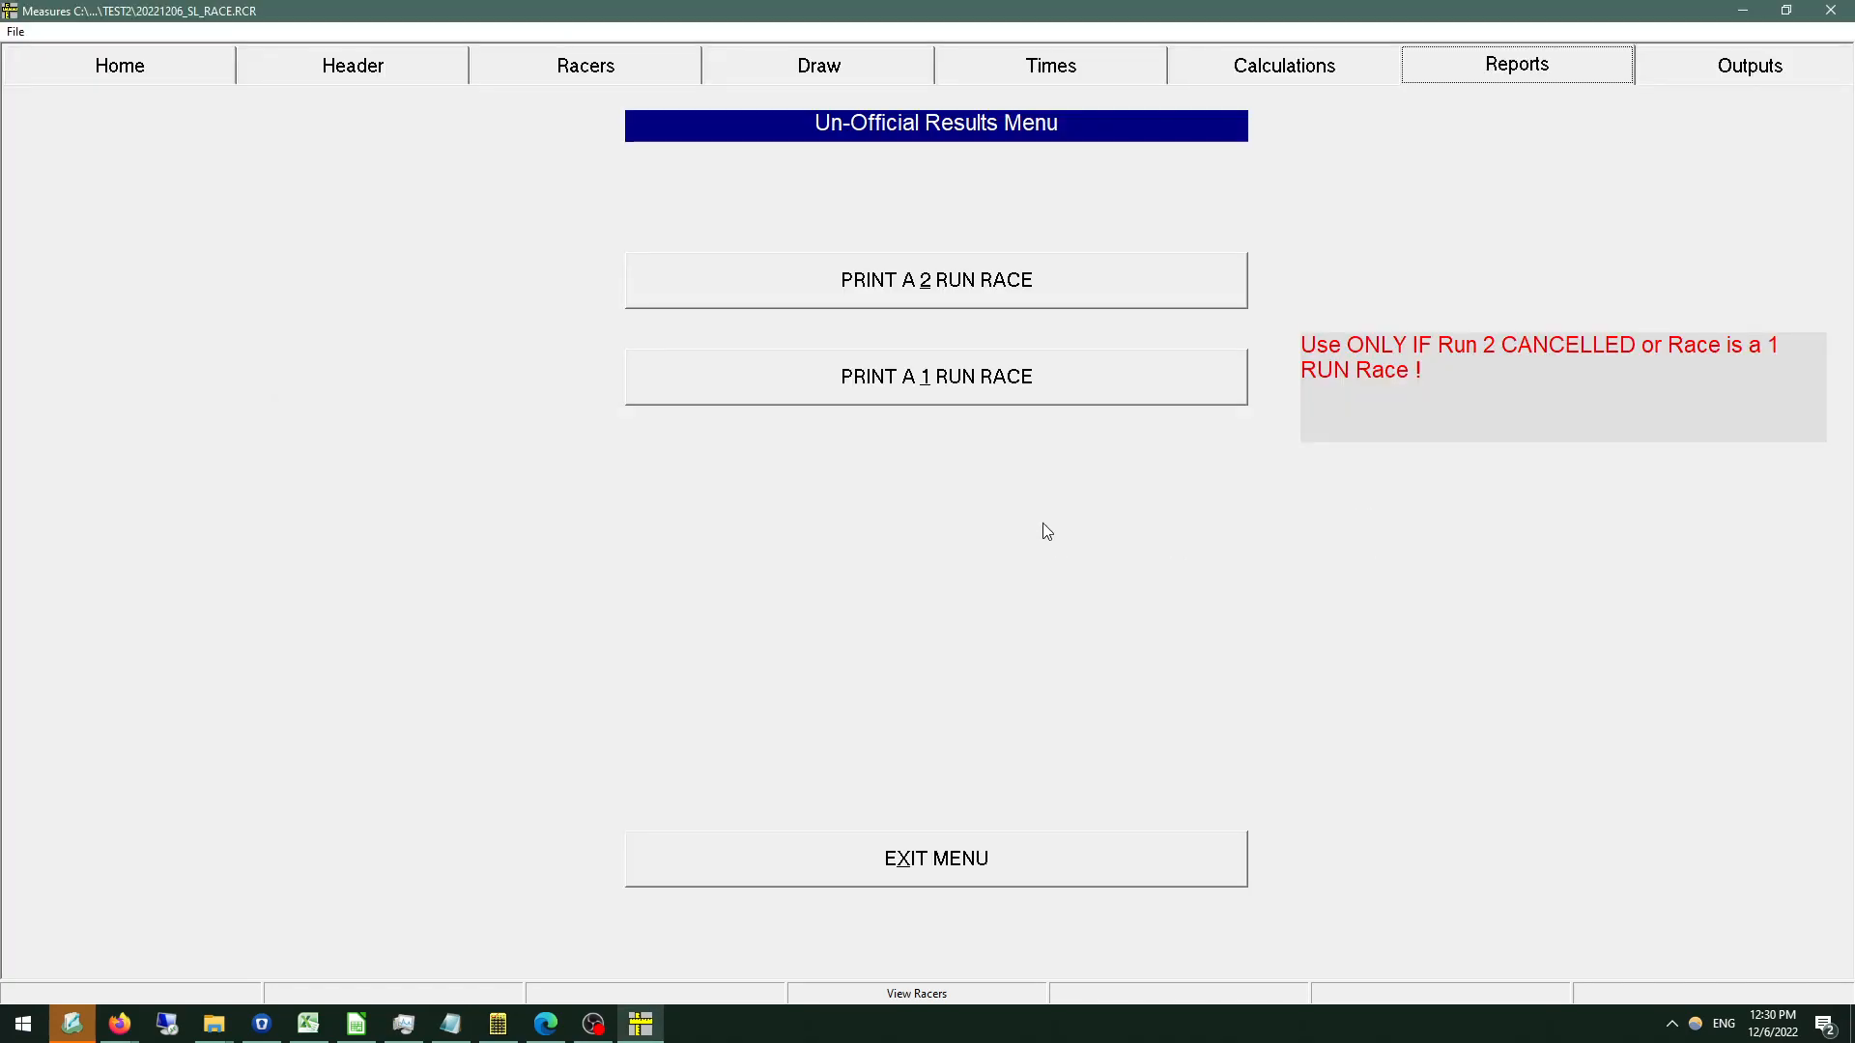
pyautogui.click(1003, 689)
pyautogui.click(1003, 689)
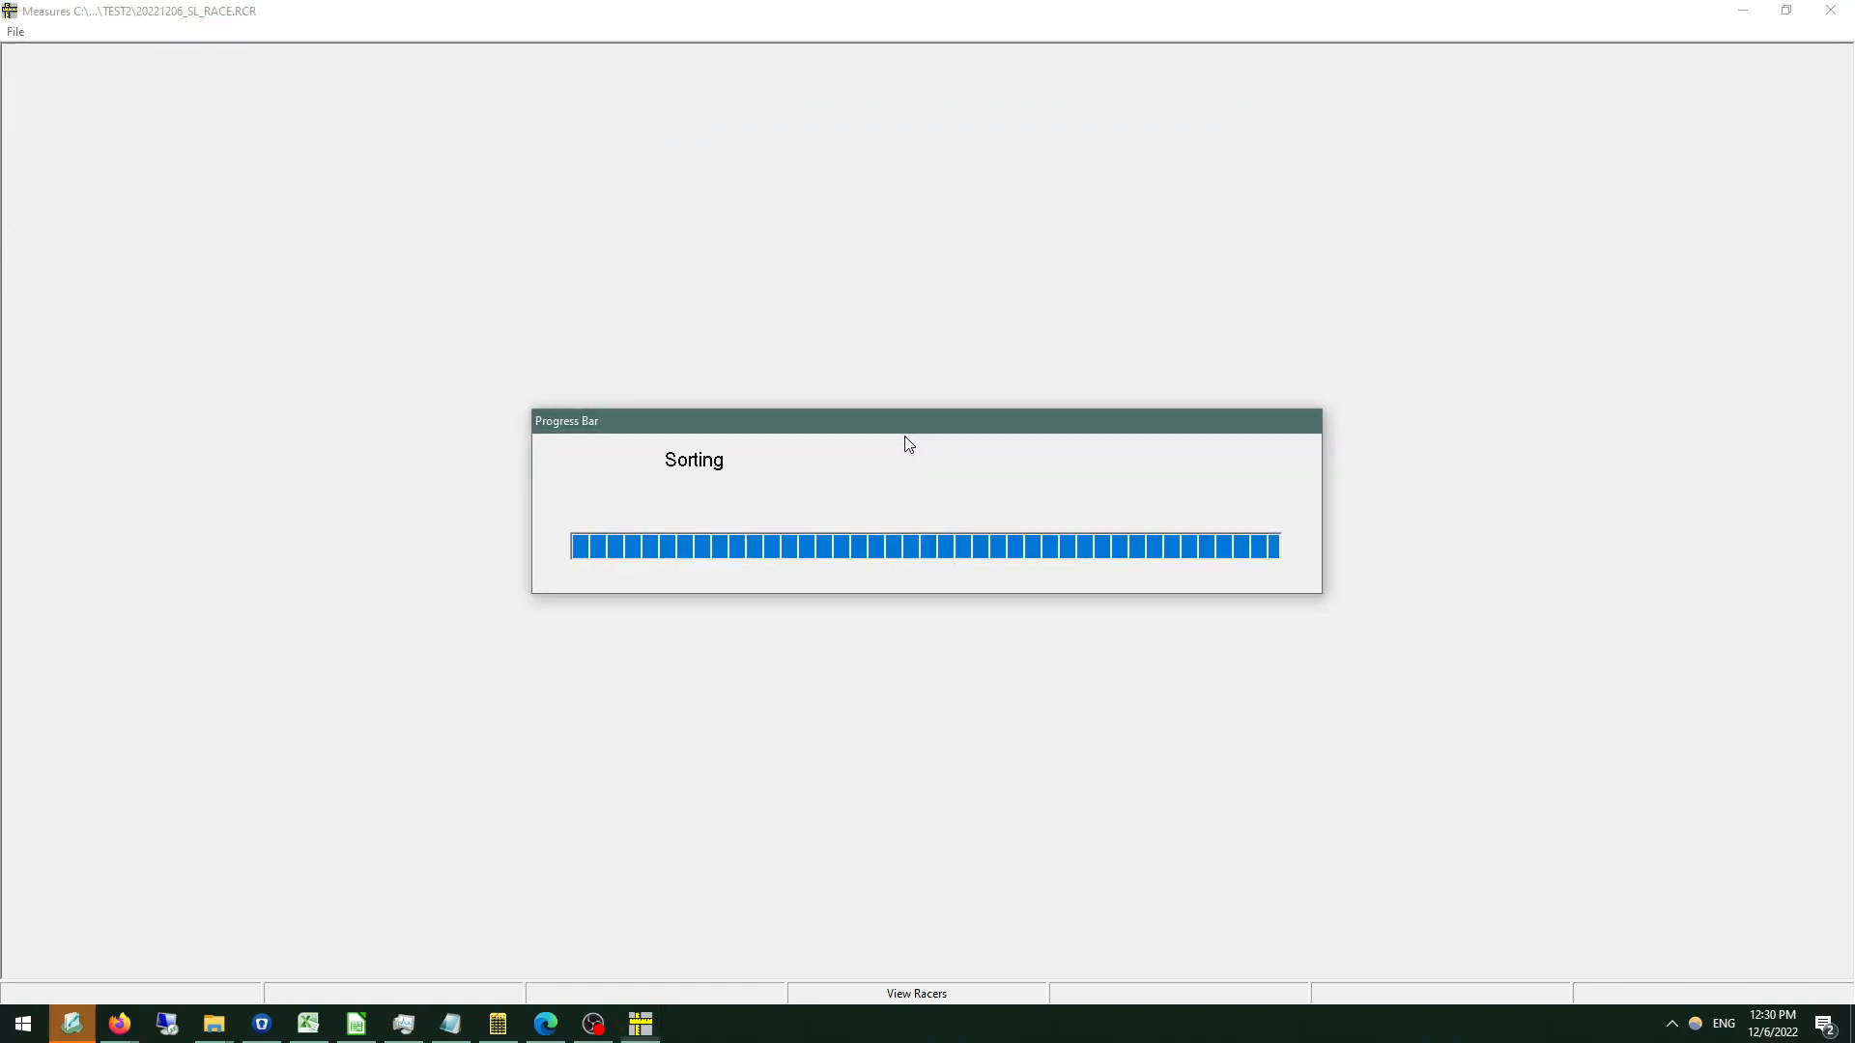
# Review the finish-order results down to the did-not-finish and disqualified sections, and close the report without printing.
pyautogui.scroll(-11, 634, 265)
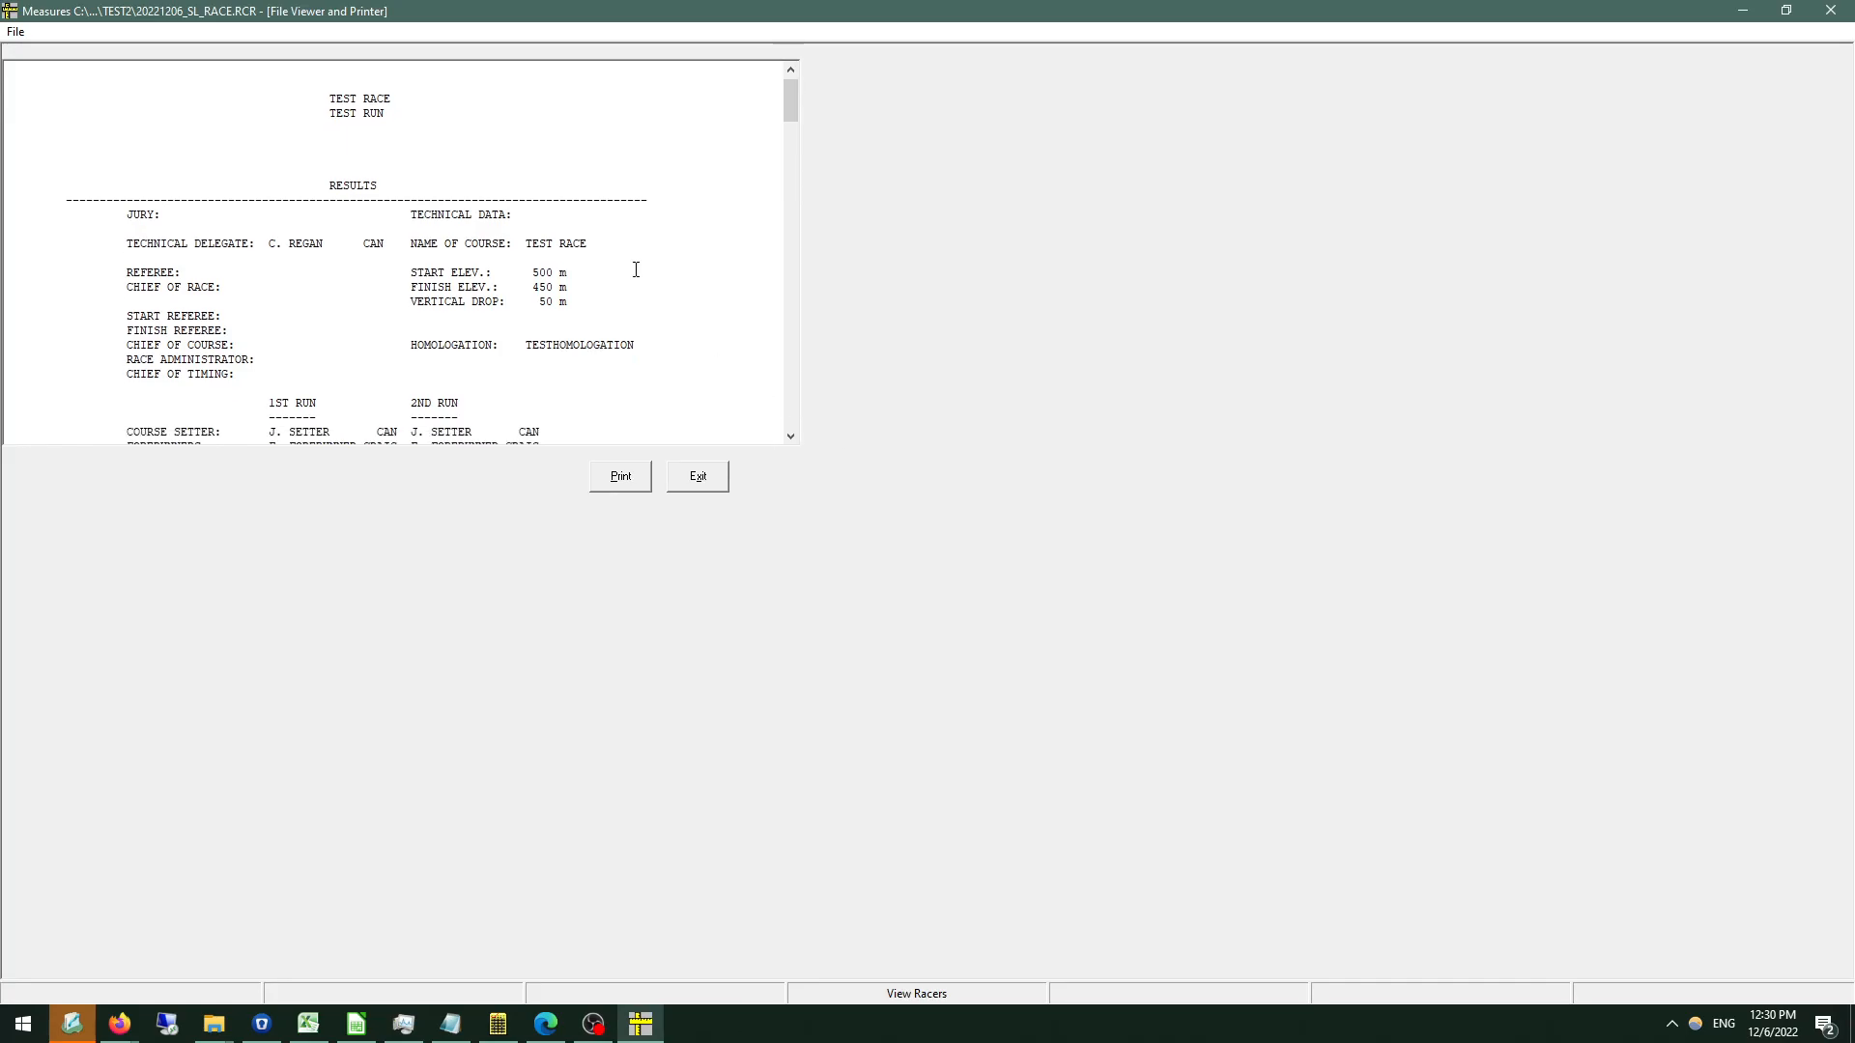
pyautogui.scroll(-15, 215, 165)
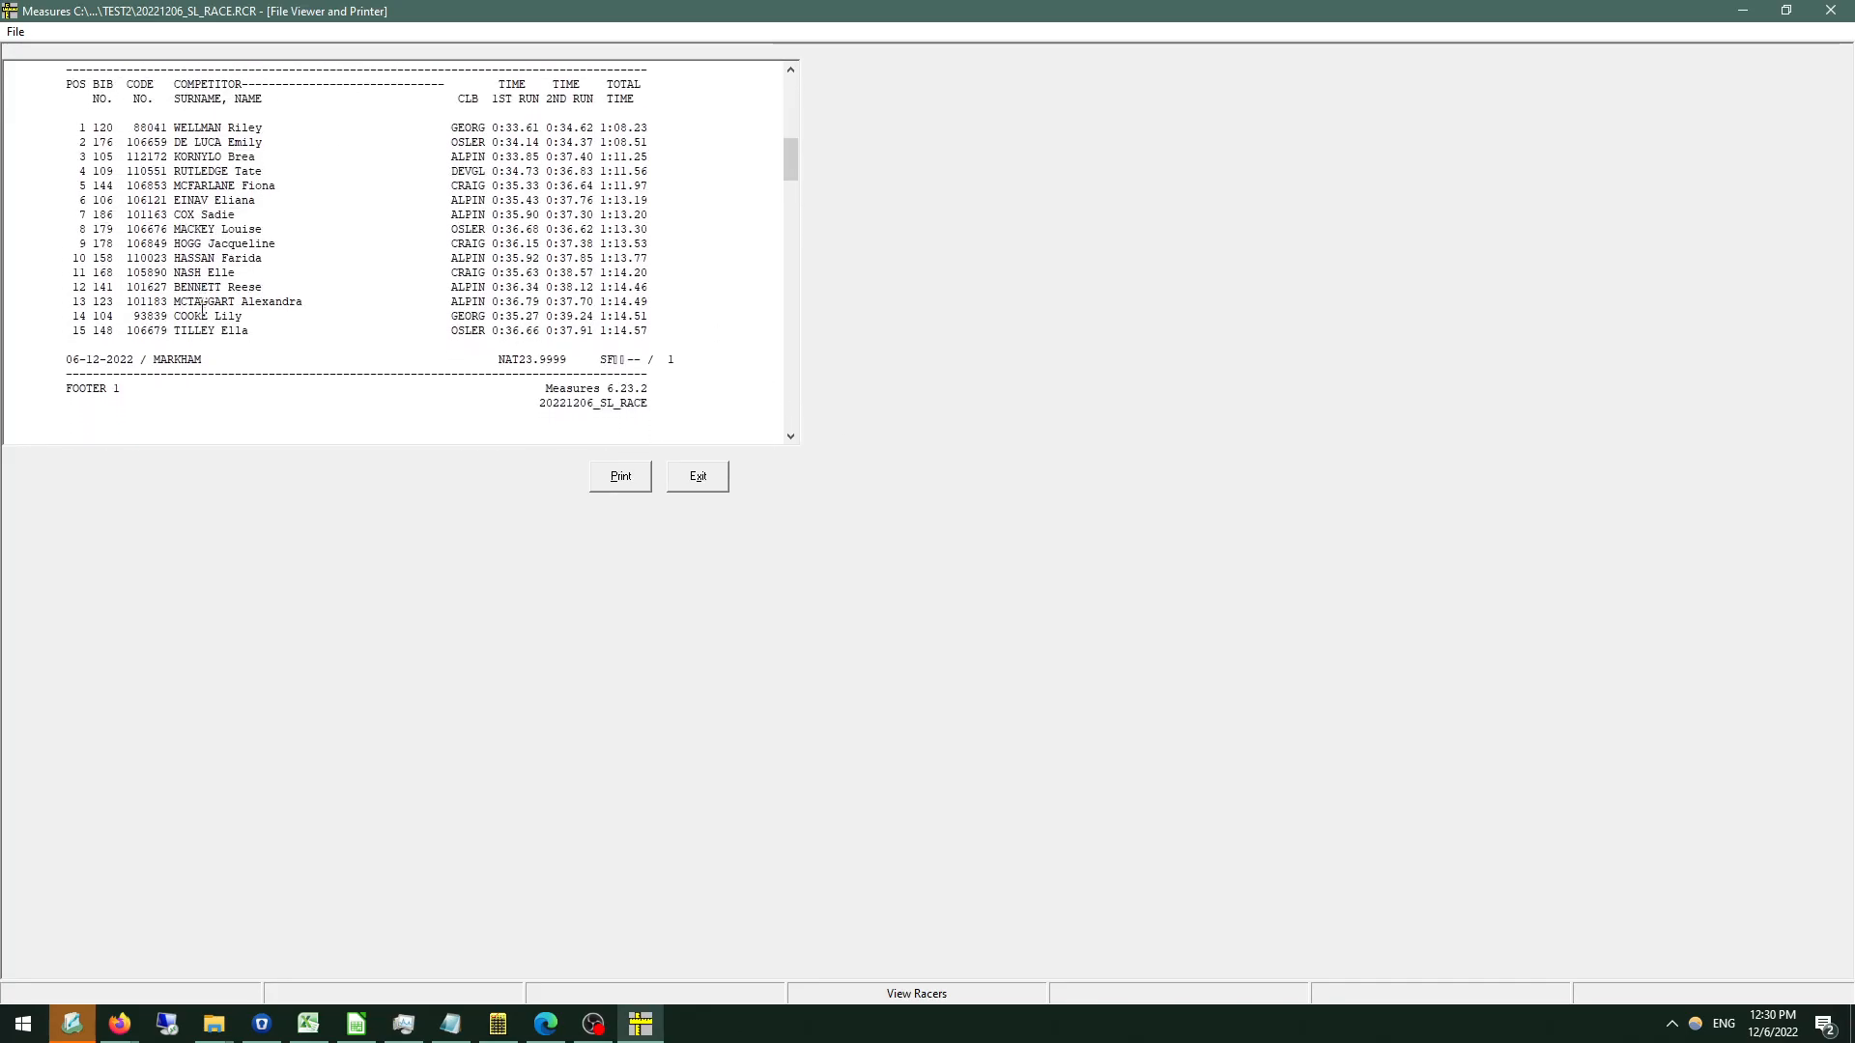
pyautogui.scroll(-15, 249, 265)
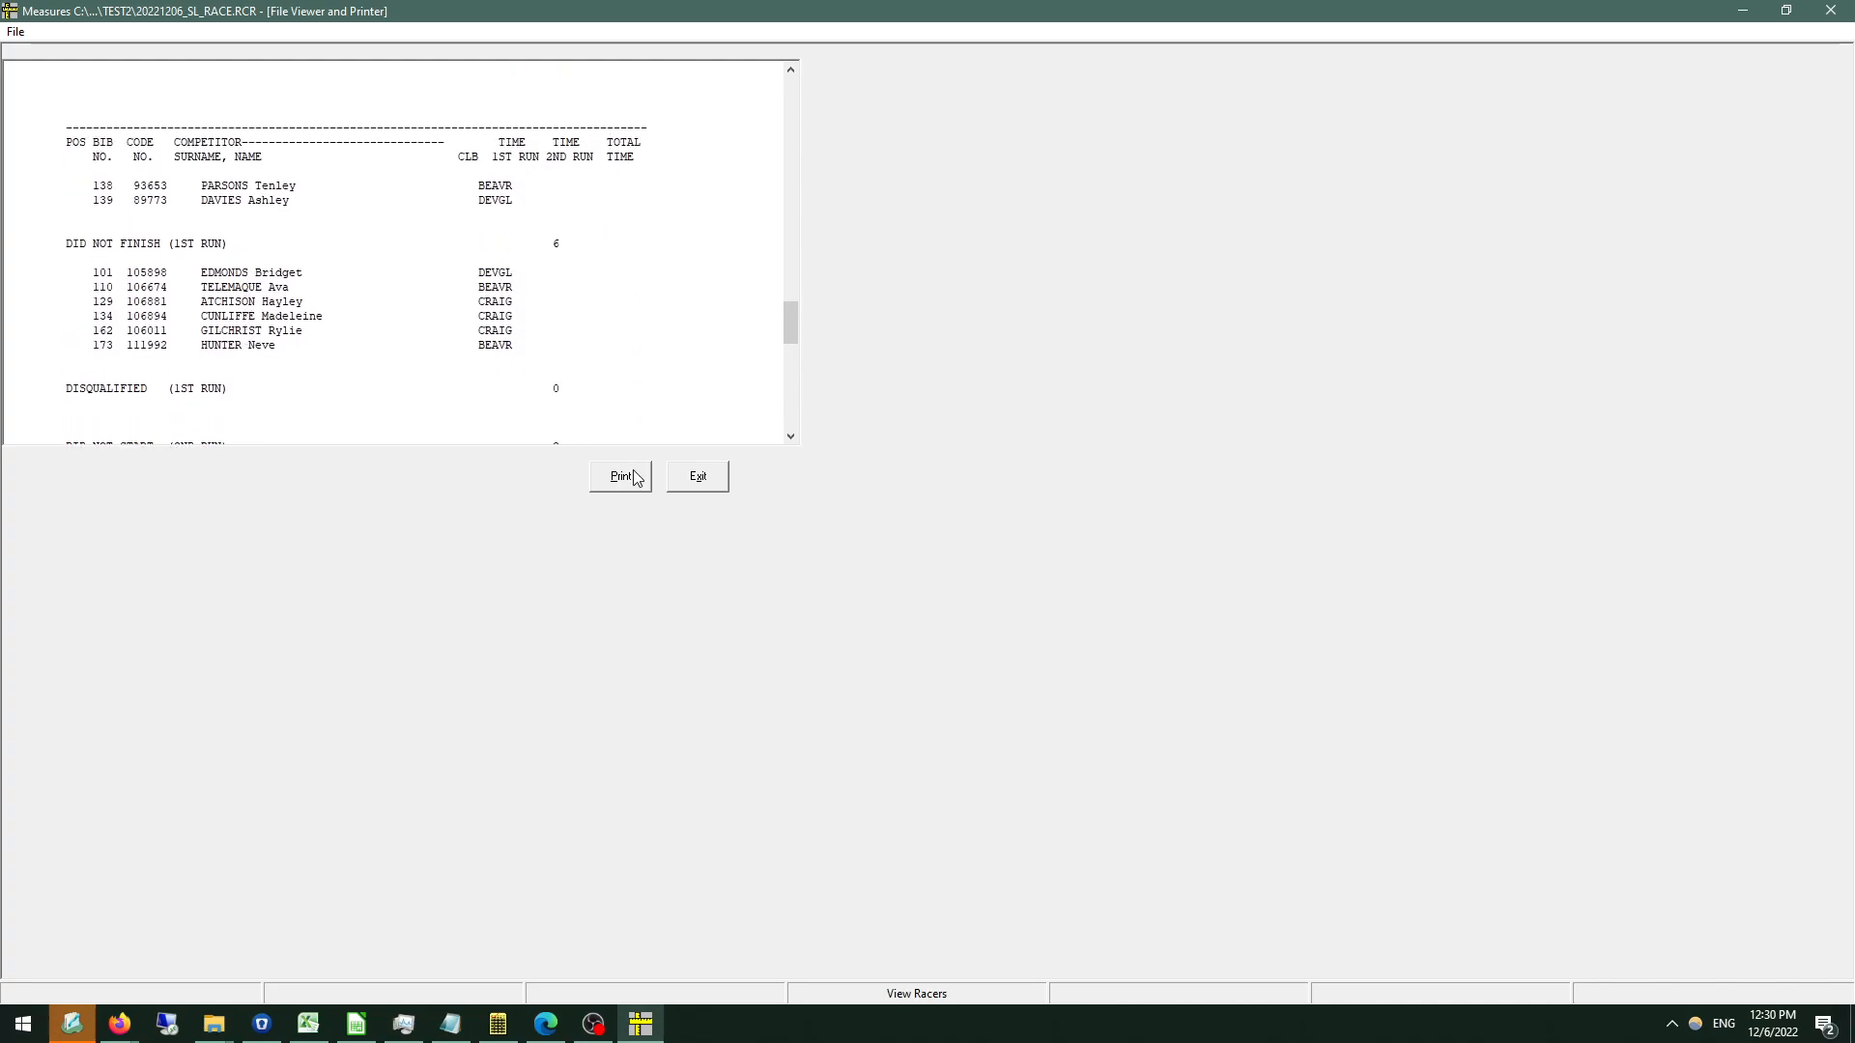
pyautogui.click(700, 477)
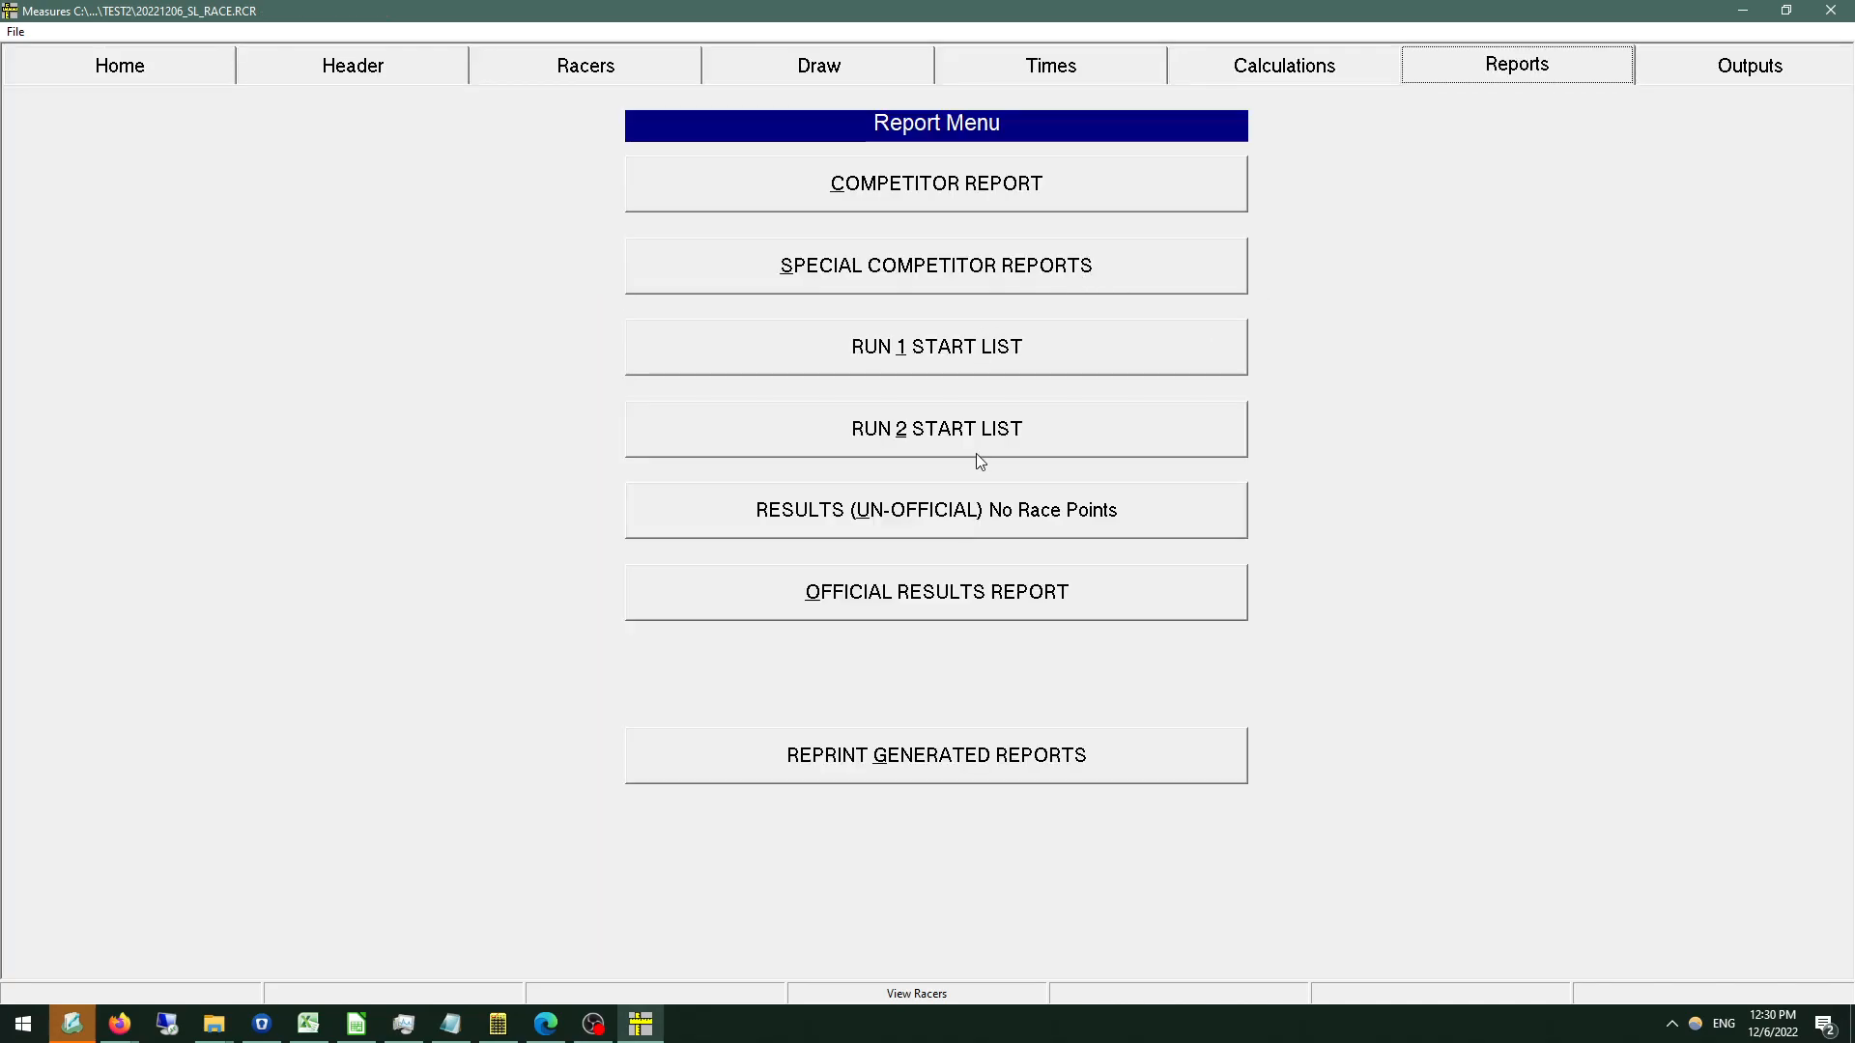
# Generate the 2 run RESULTS report without race points again, with club names and '0000000' carded racers, sorted by club ascending.
pyautogui.click(939, 495)
pyautogui.click(1043, 537)
pyautogui.click(1043, 537)
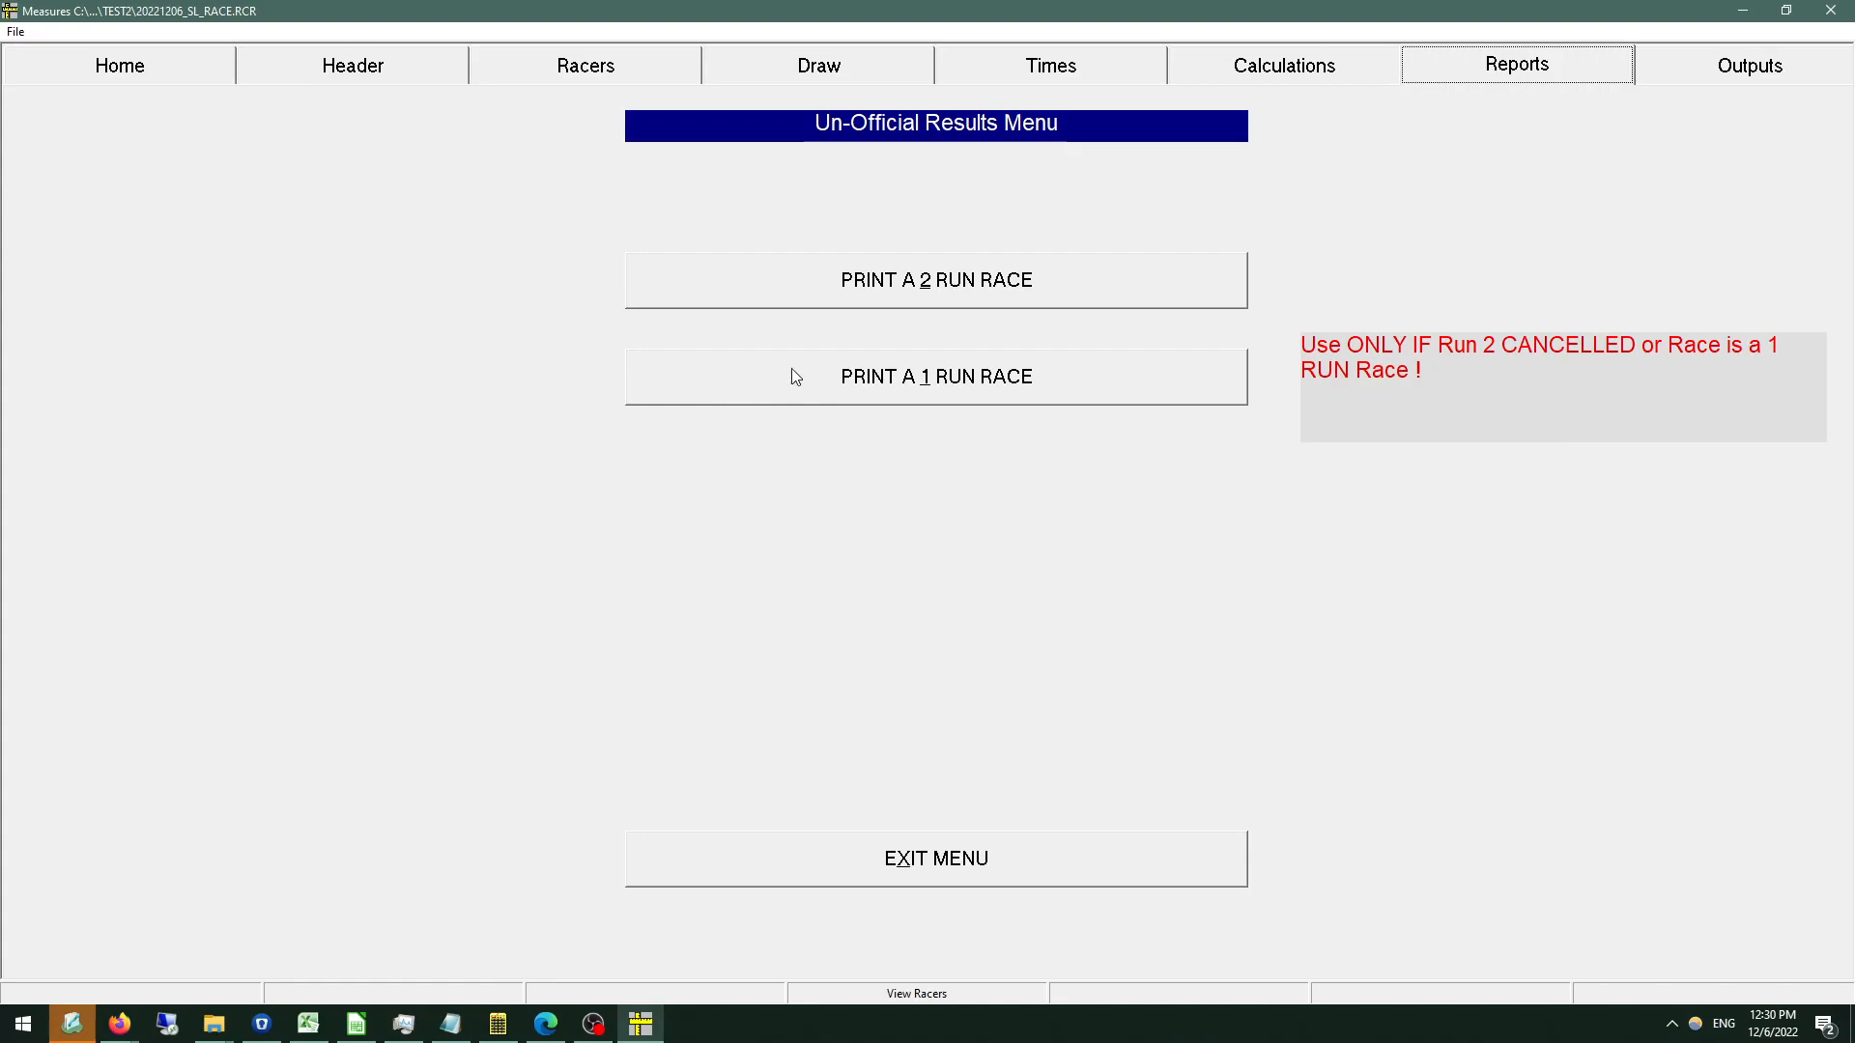
pyautogui.click(879, 297)
pyautogui.press('Return')
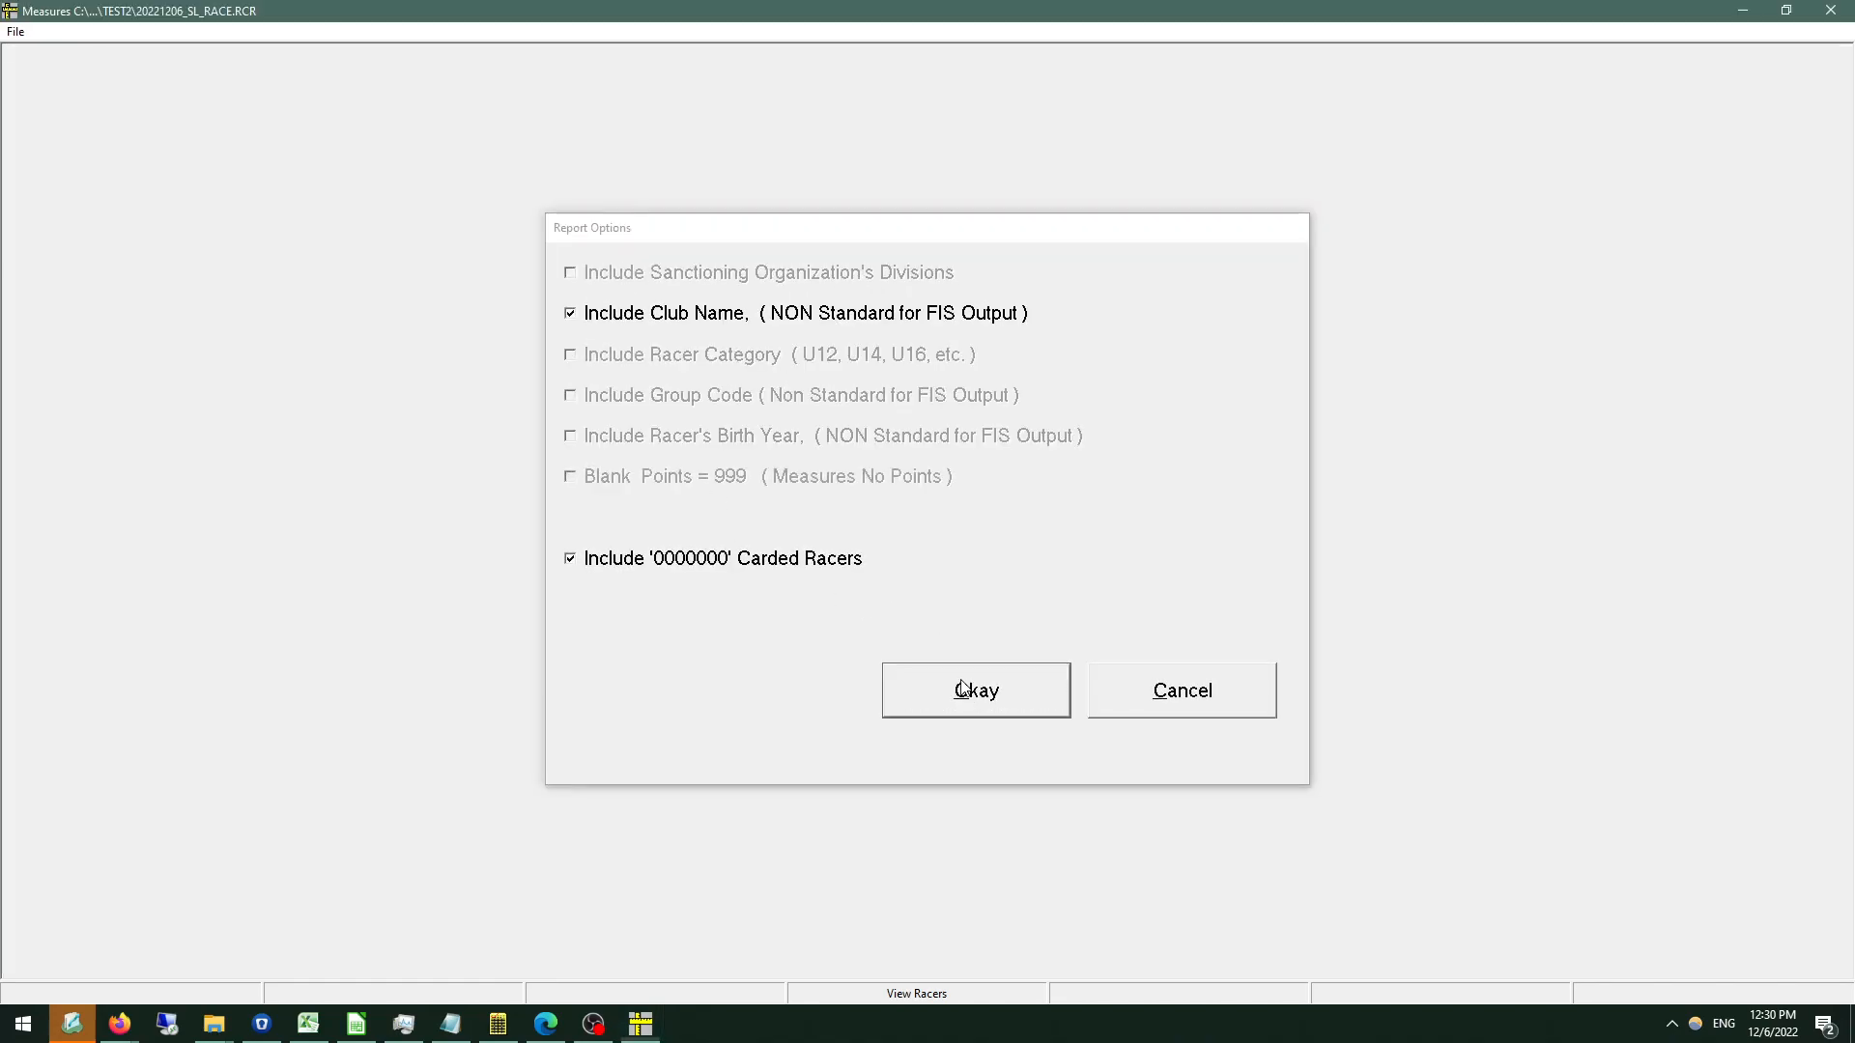
pyautogui.press('Return')
pyautogui.click(660, 362)
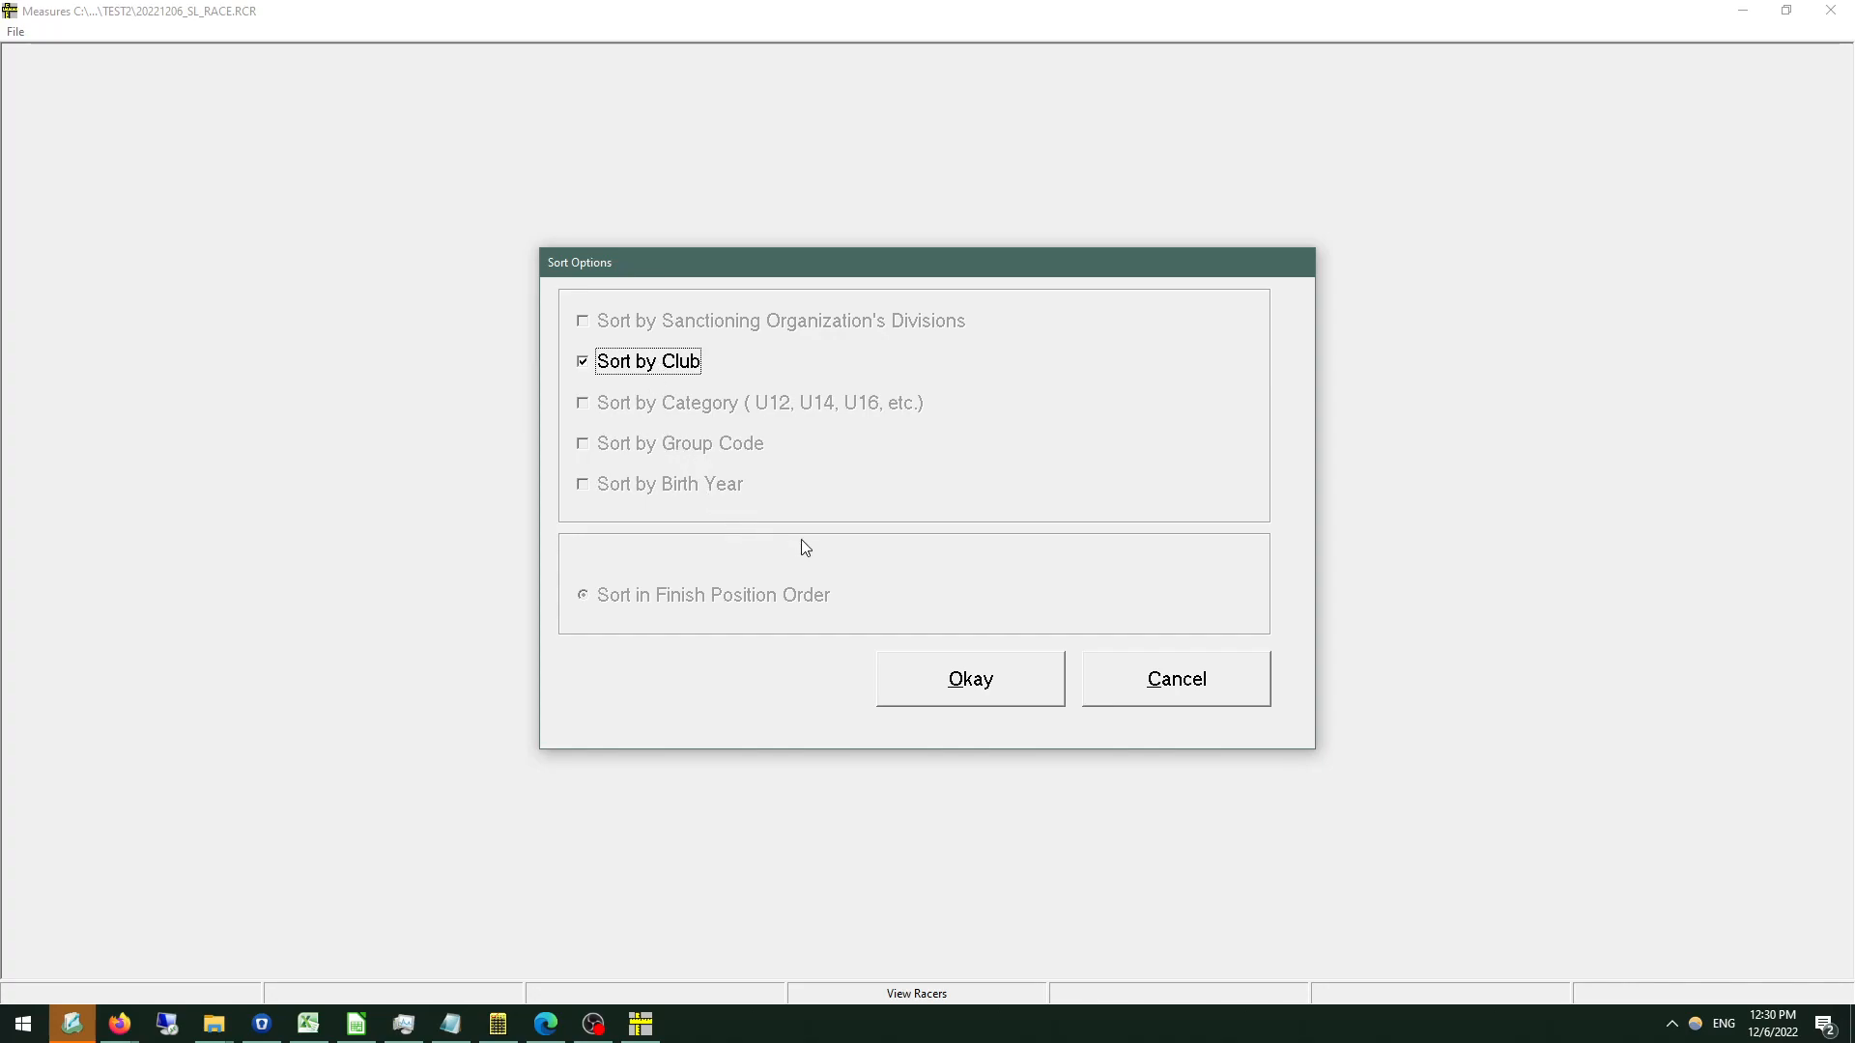
pyautogui.click(966, 694)
pyautogui.click(680, 371)
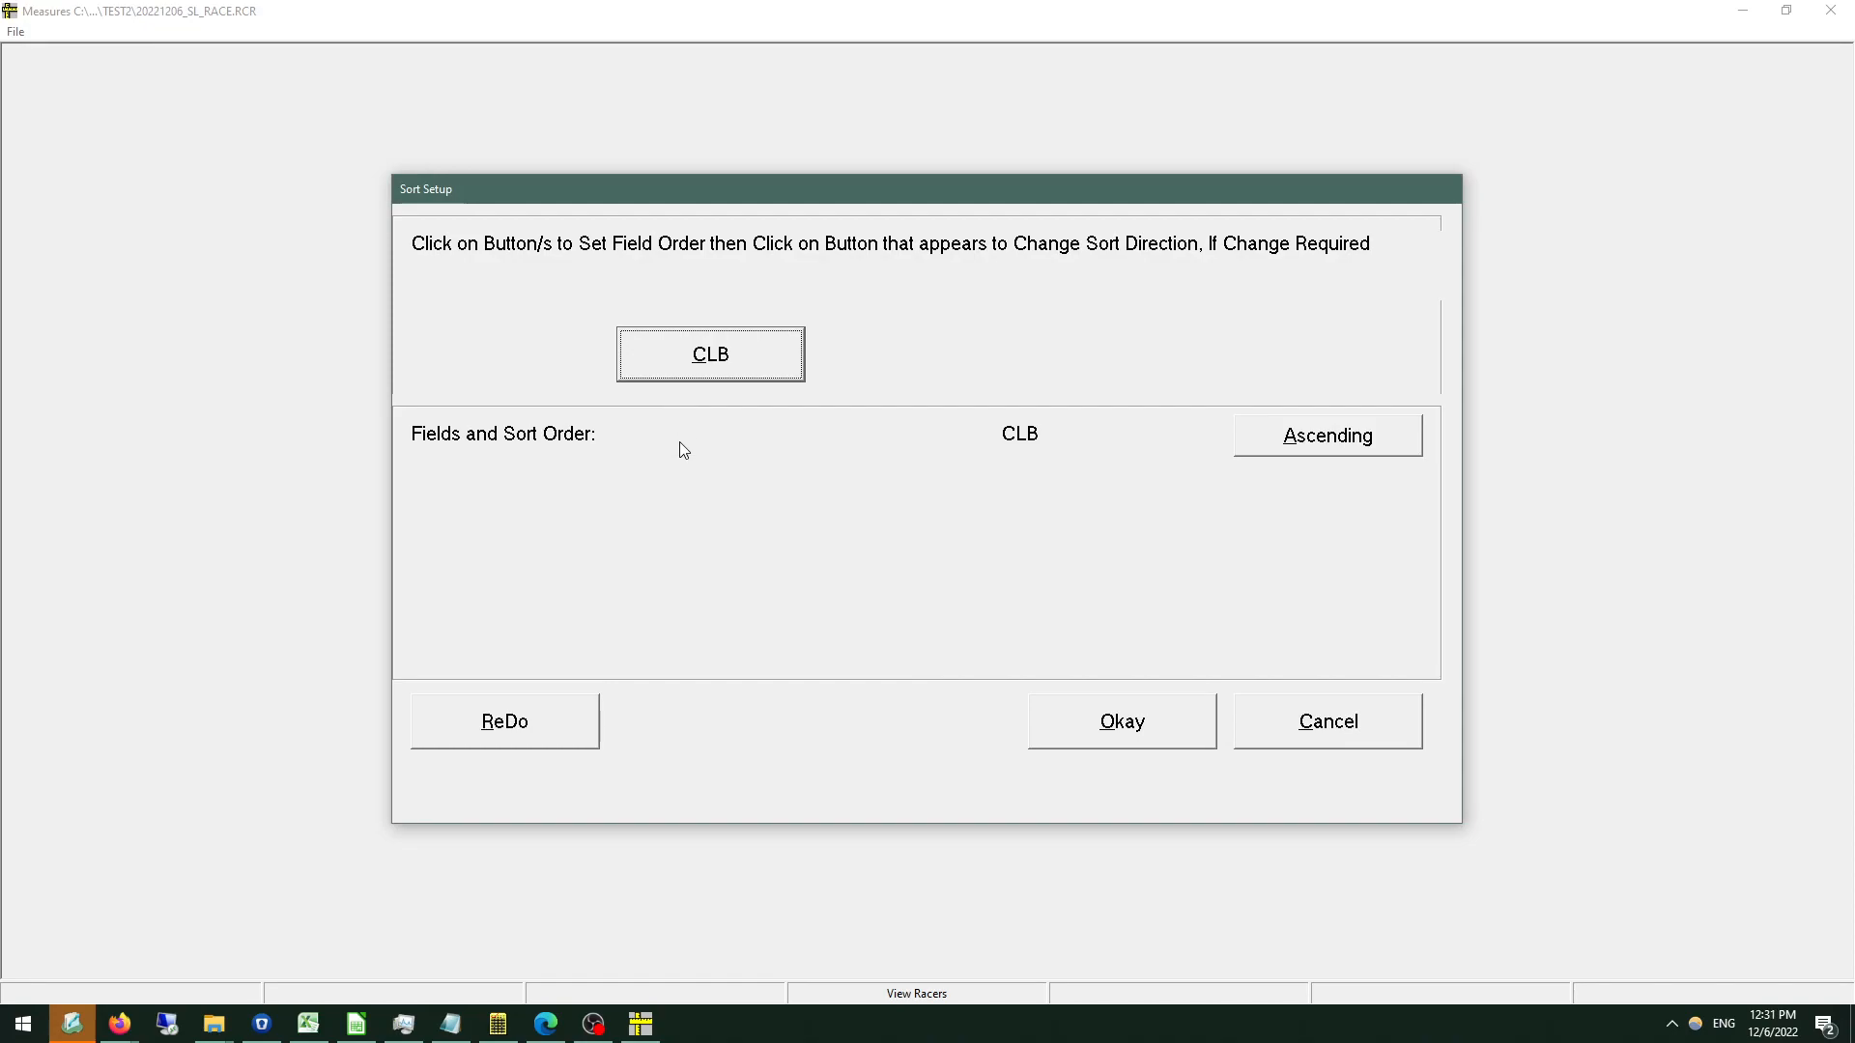
pyautogui.click(1132, 725)
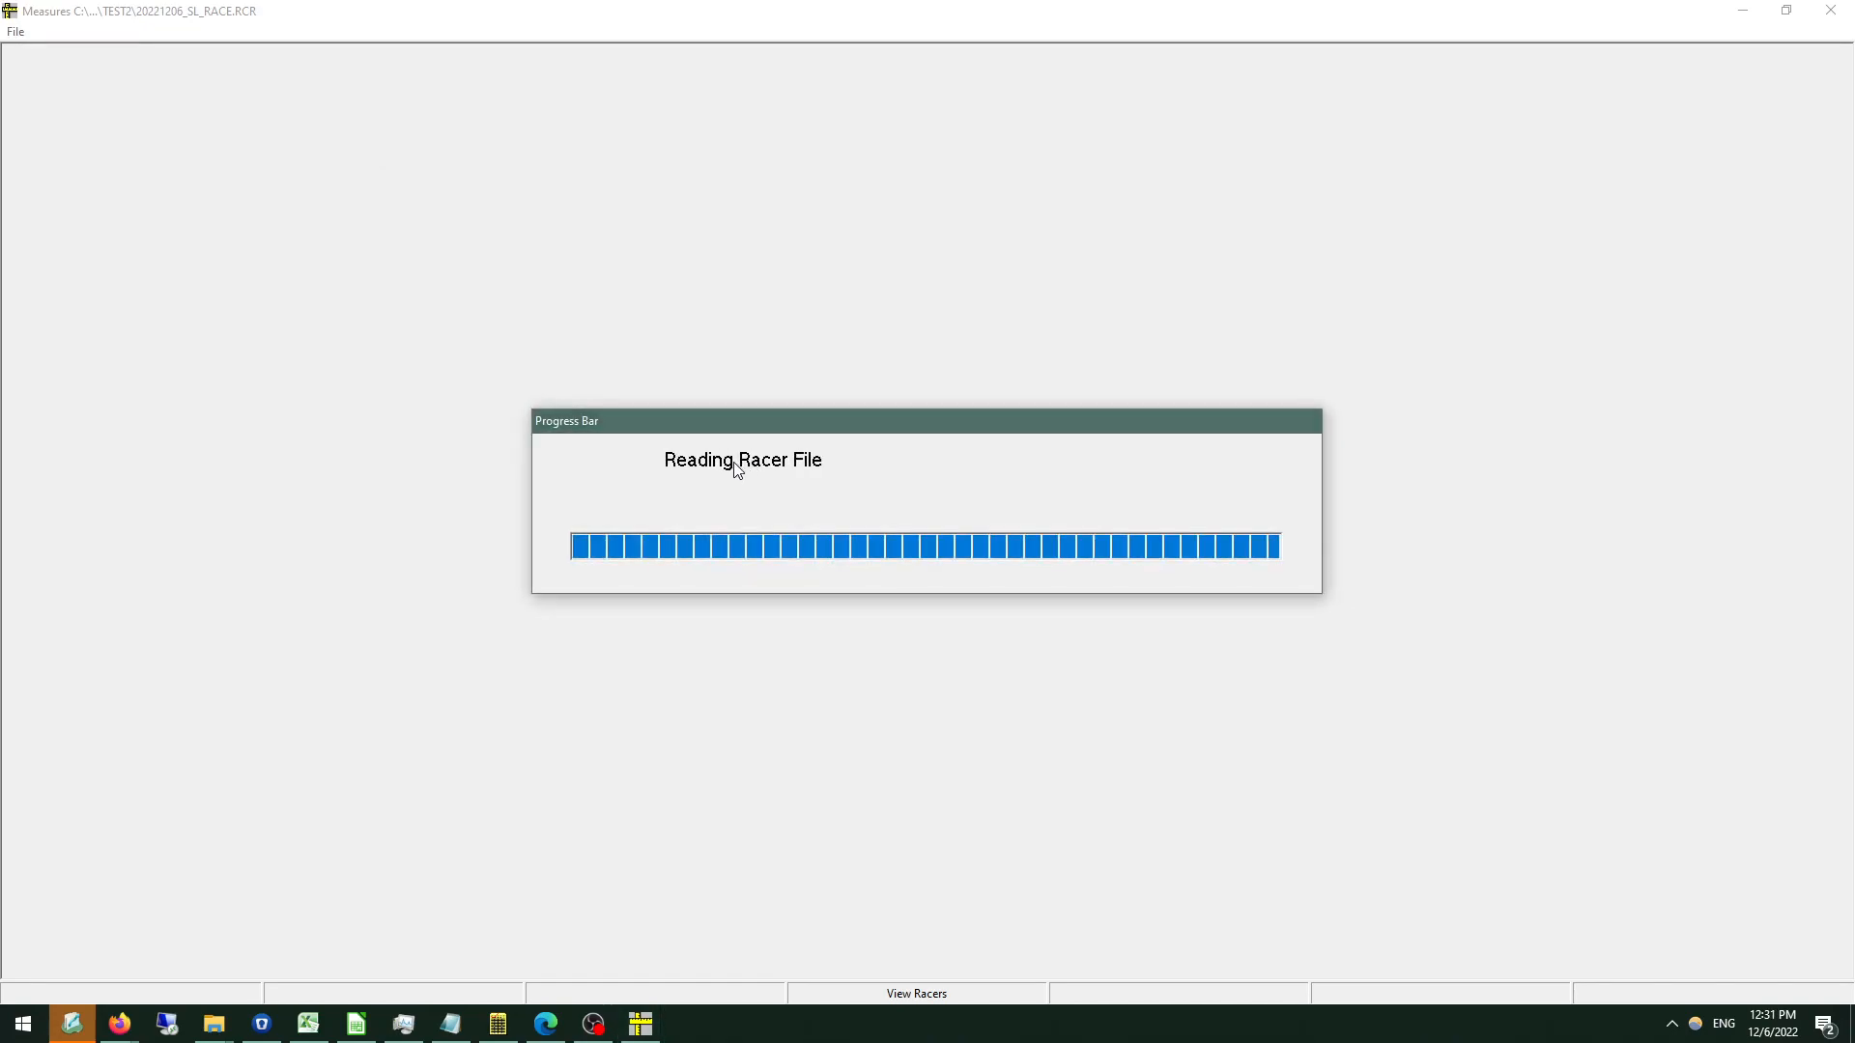
# Examine how racers are grouped and ranked by club in the results report, highlighting the BEAVR group, and close it without printing.
pyautogui.scroll(-7, 249, 322)
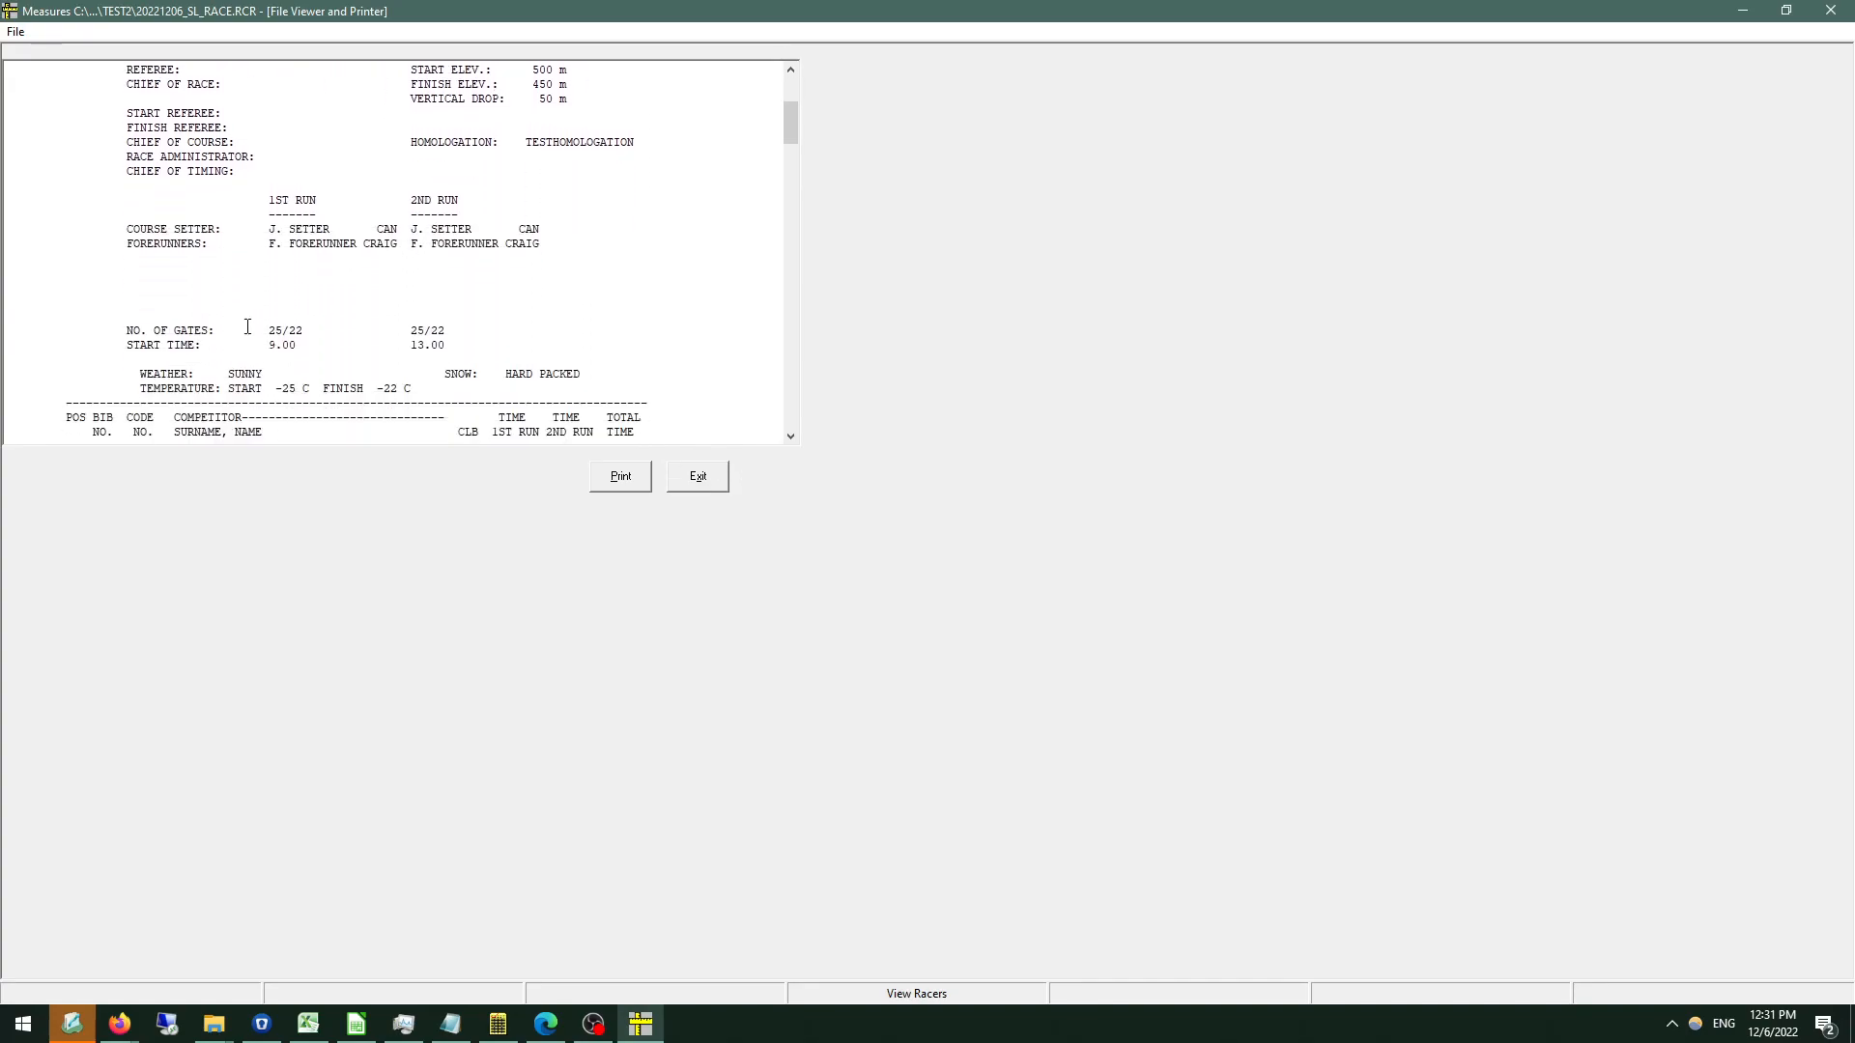
pyautogui.scroll(-5, 154, 330)
pyautogui.scroll(-7, 205, 281)
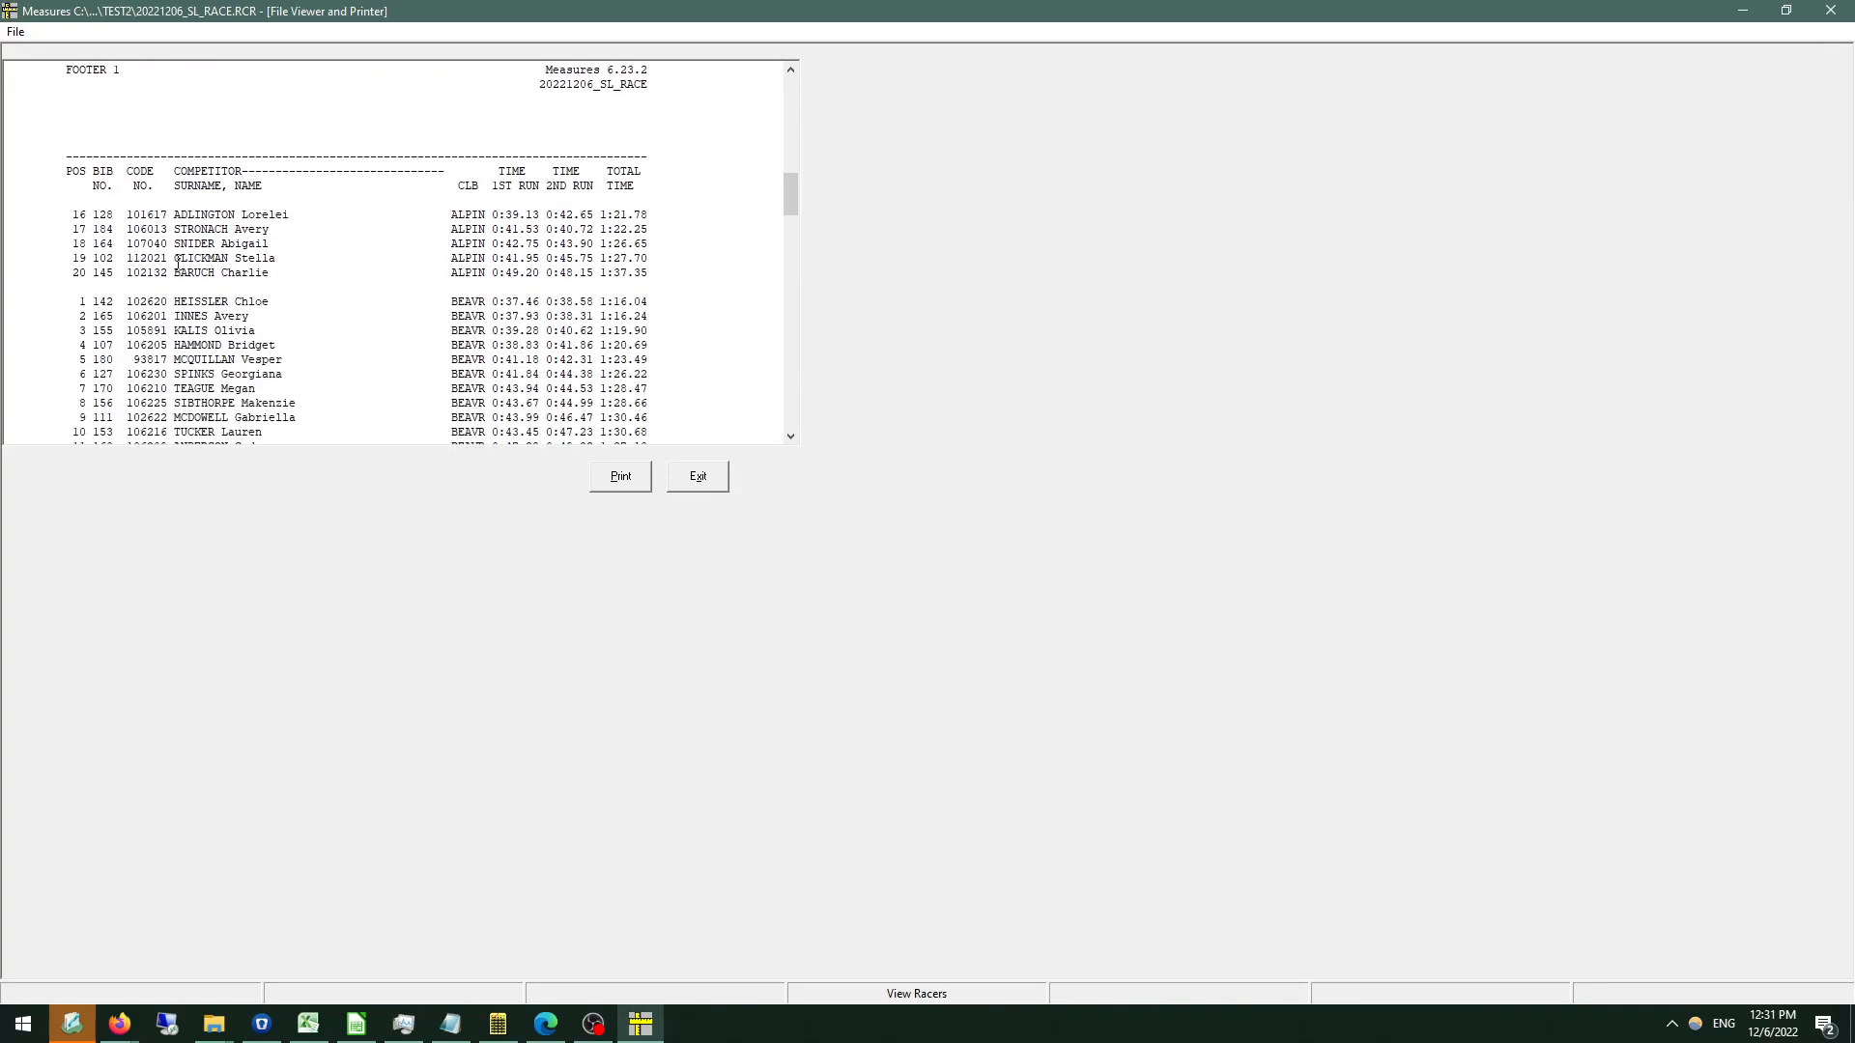
pyautogui.scroll(-3, 208, 333)
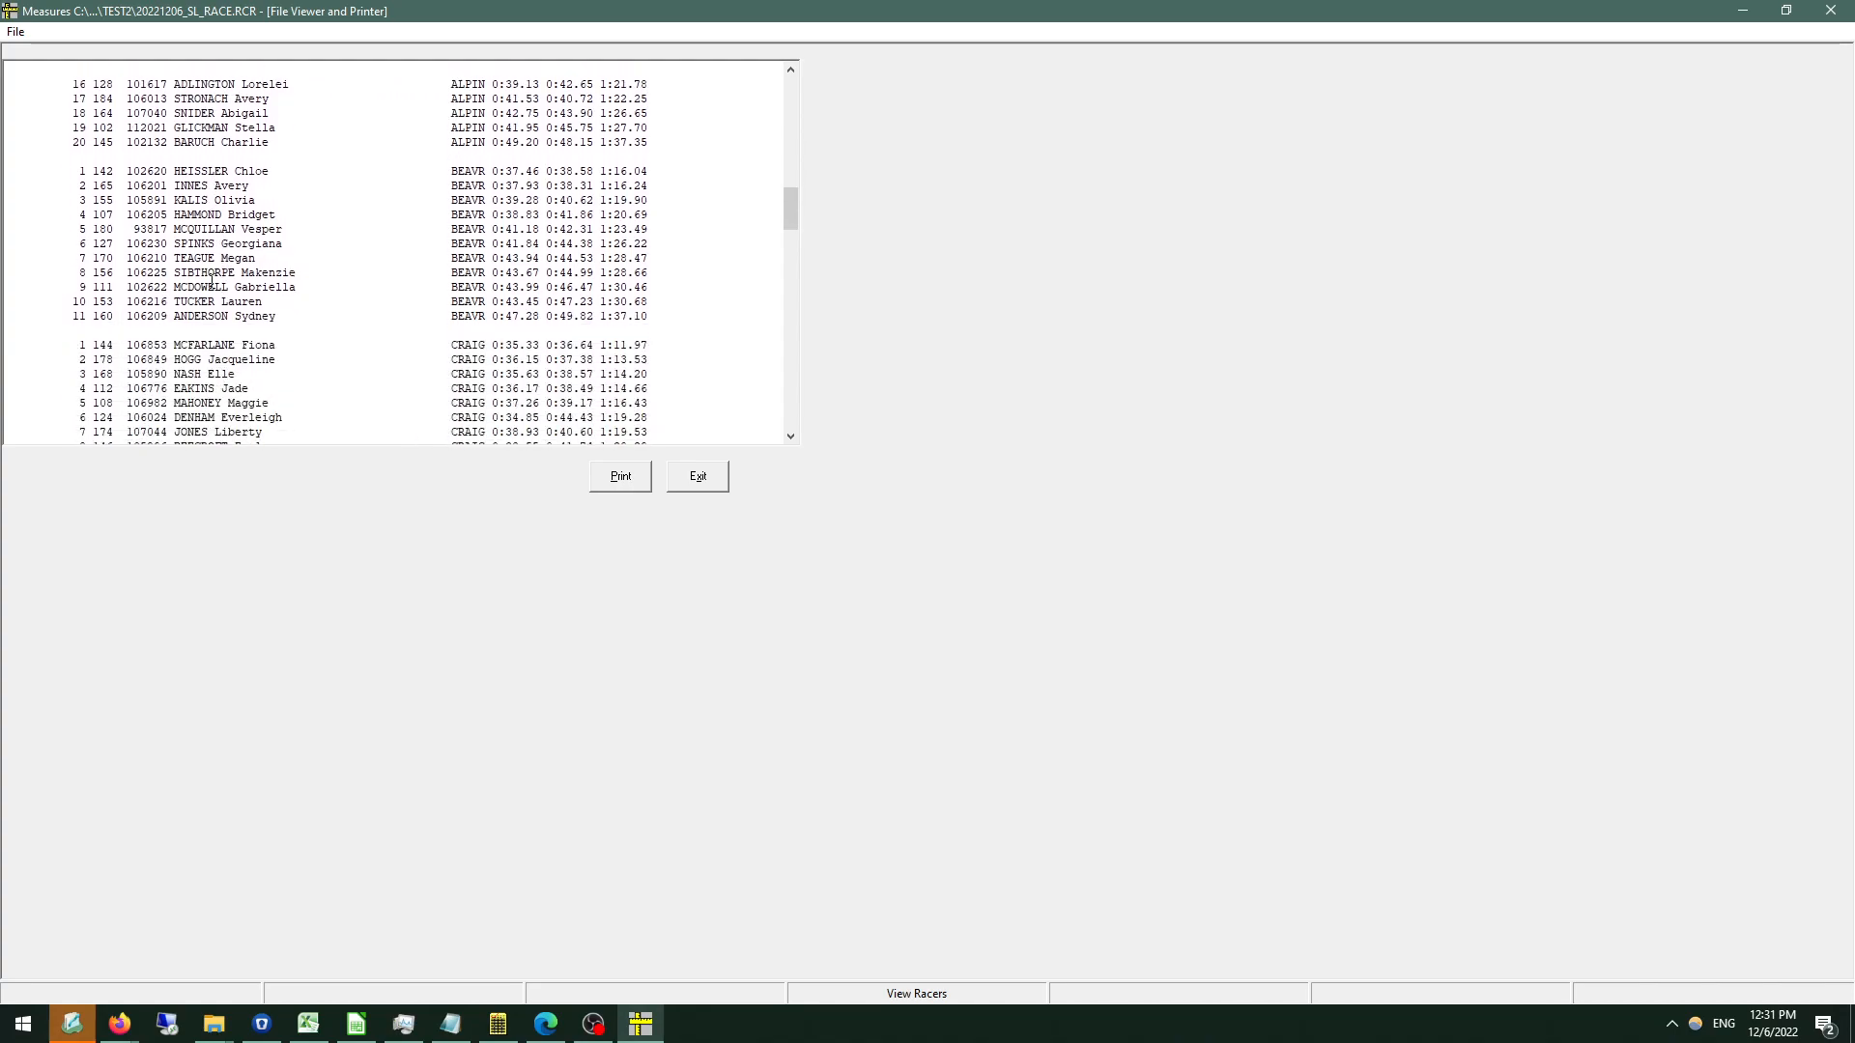
pyautogui.moveTo(201, 171); pyautogui.dragTo(320, 325)
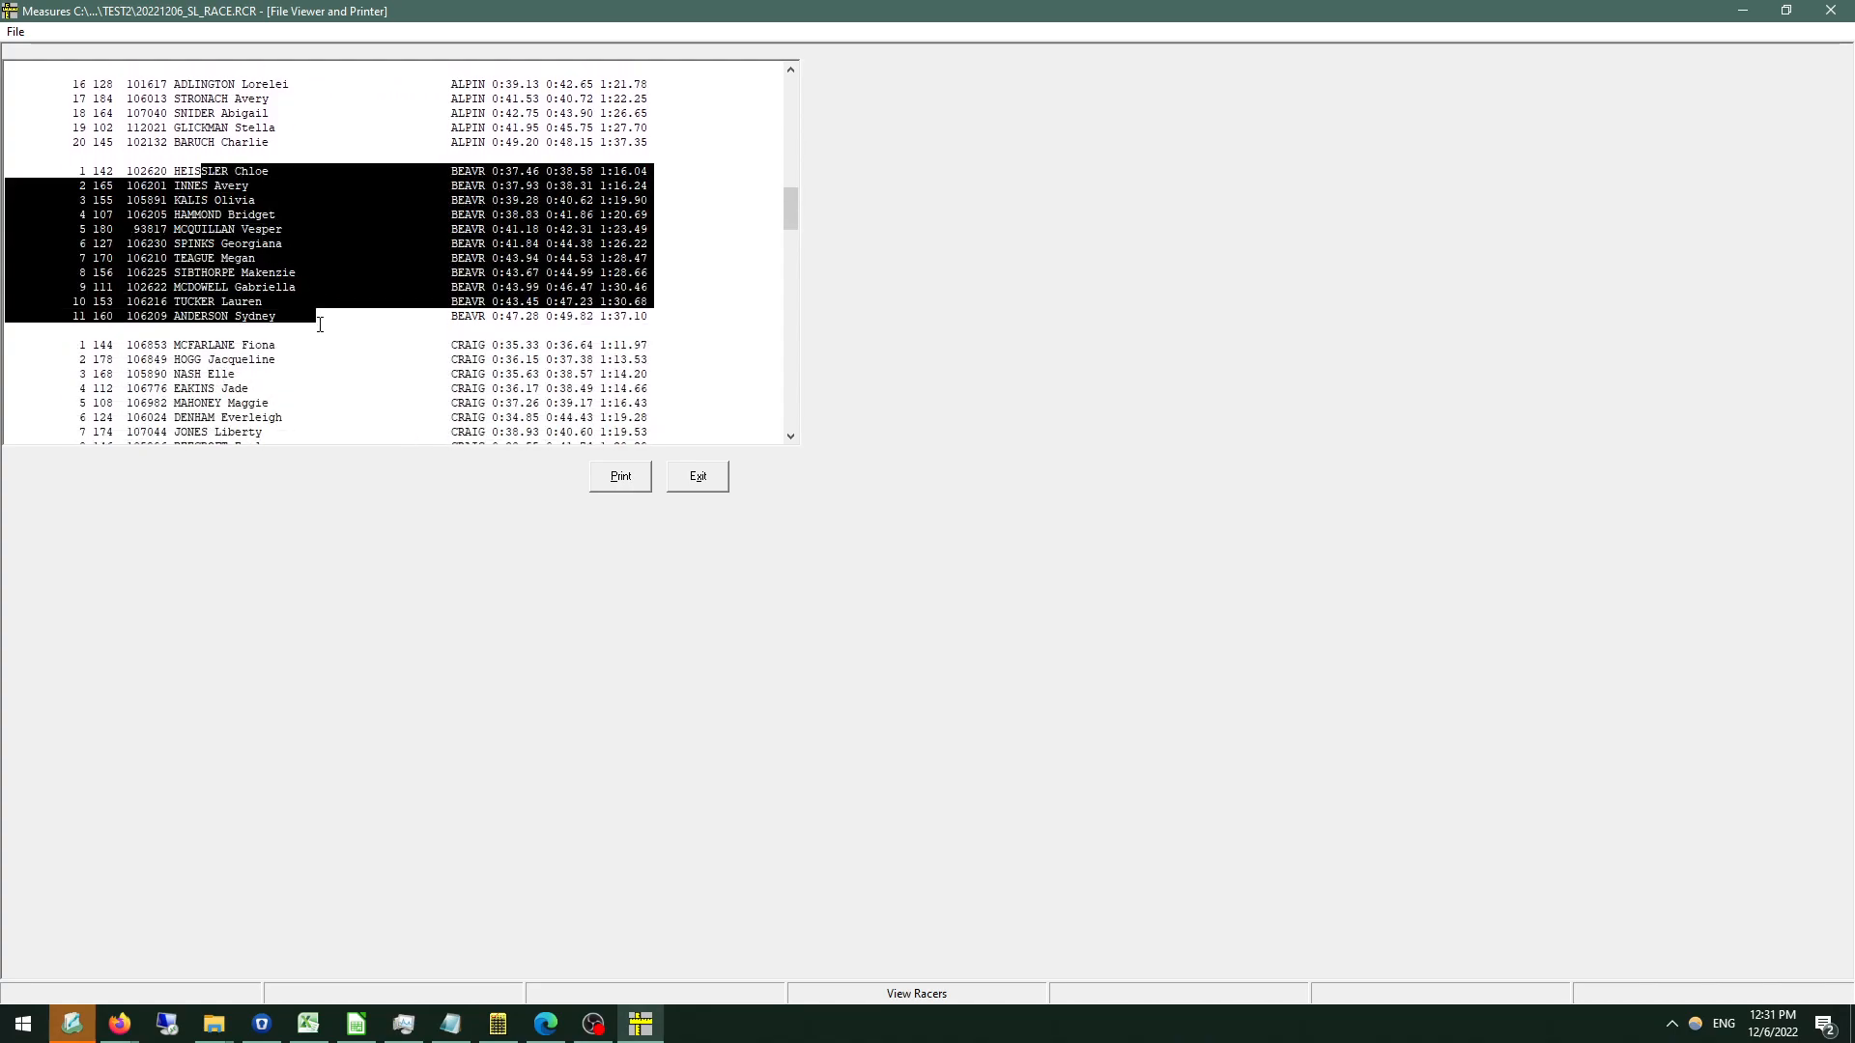
pyautogui.click(338, 327)
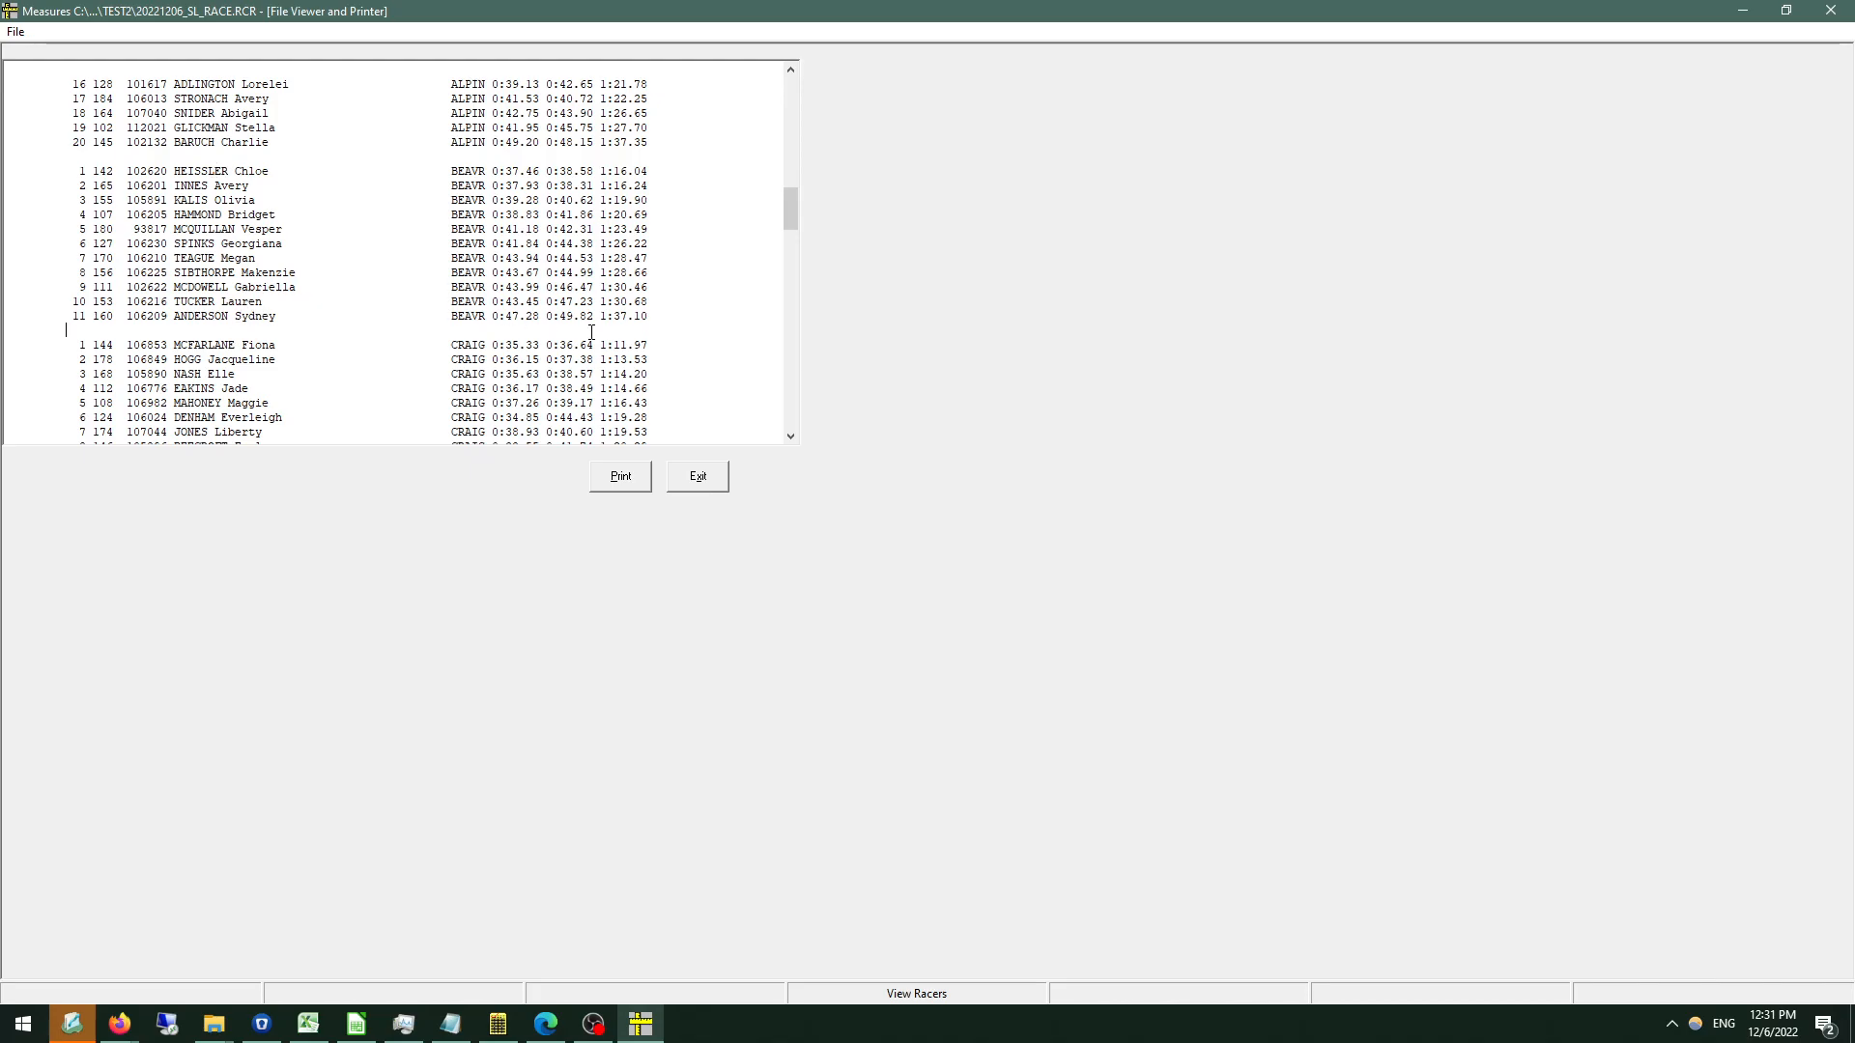
pyautogui.click(697, 476)
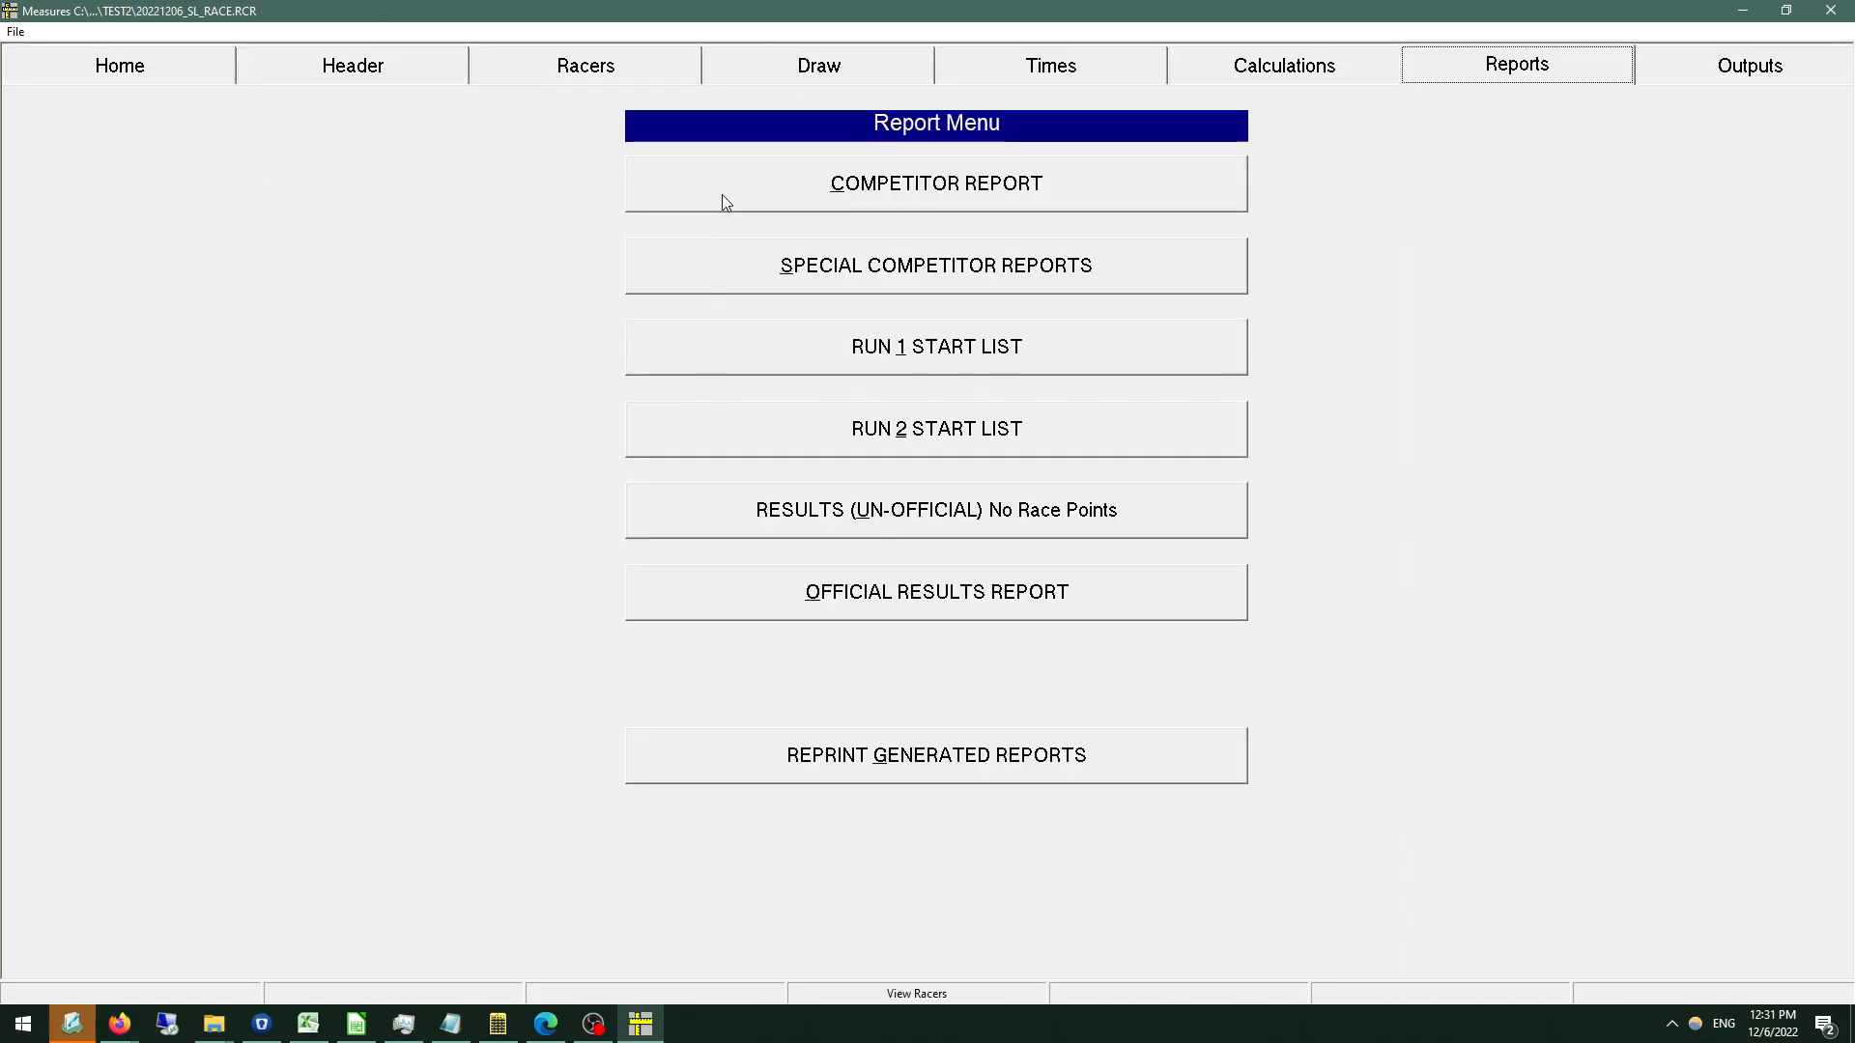
# Generate the official results report for the two-run race, including club names and '0000000' carded racers.
pyautogui.click(934, 594)
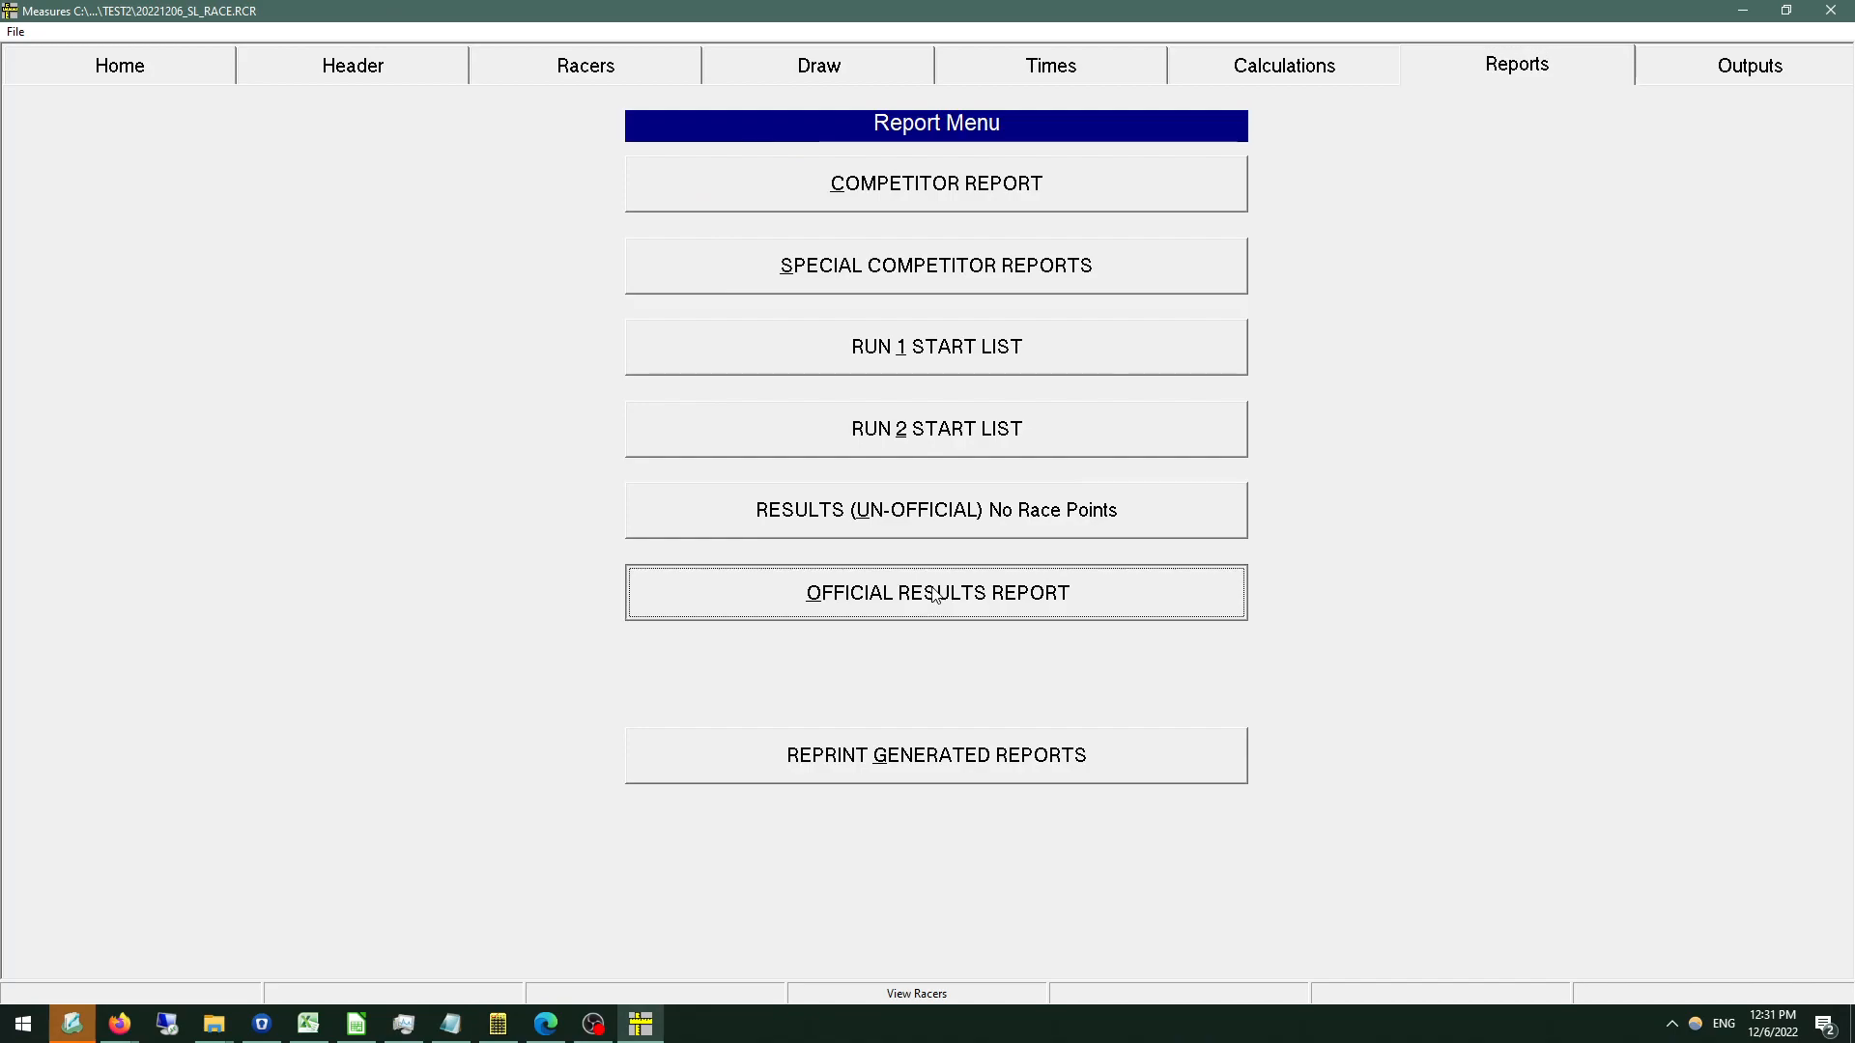
pyautogui.click(863, 307)
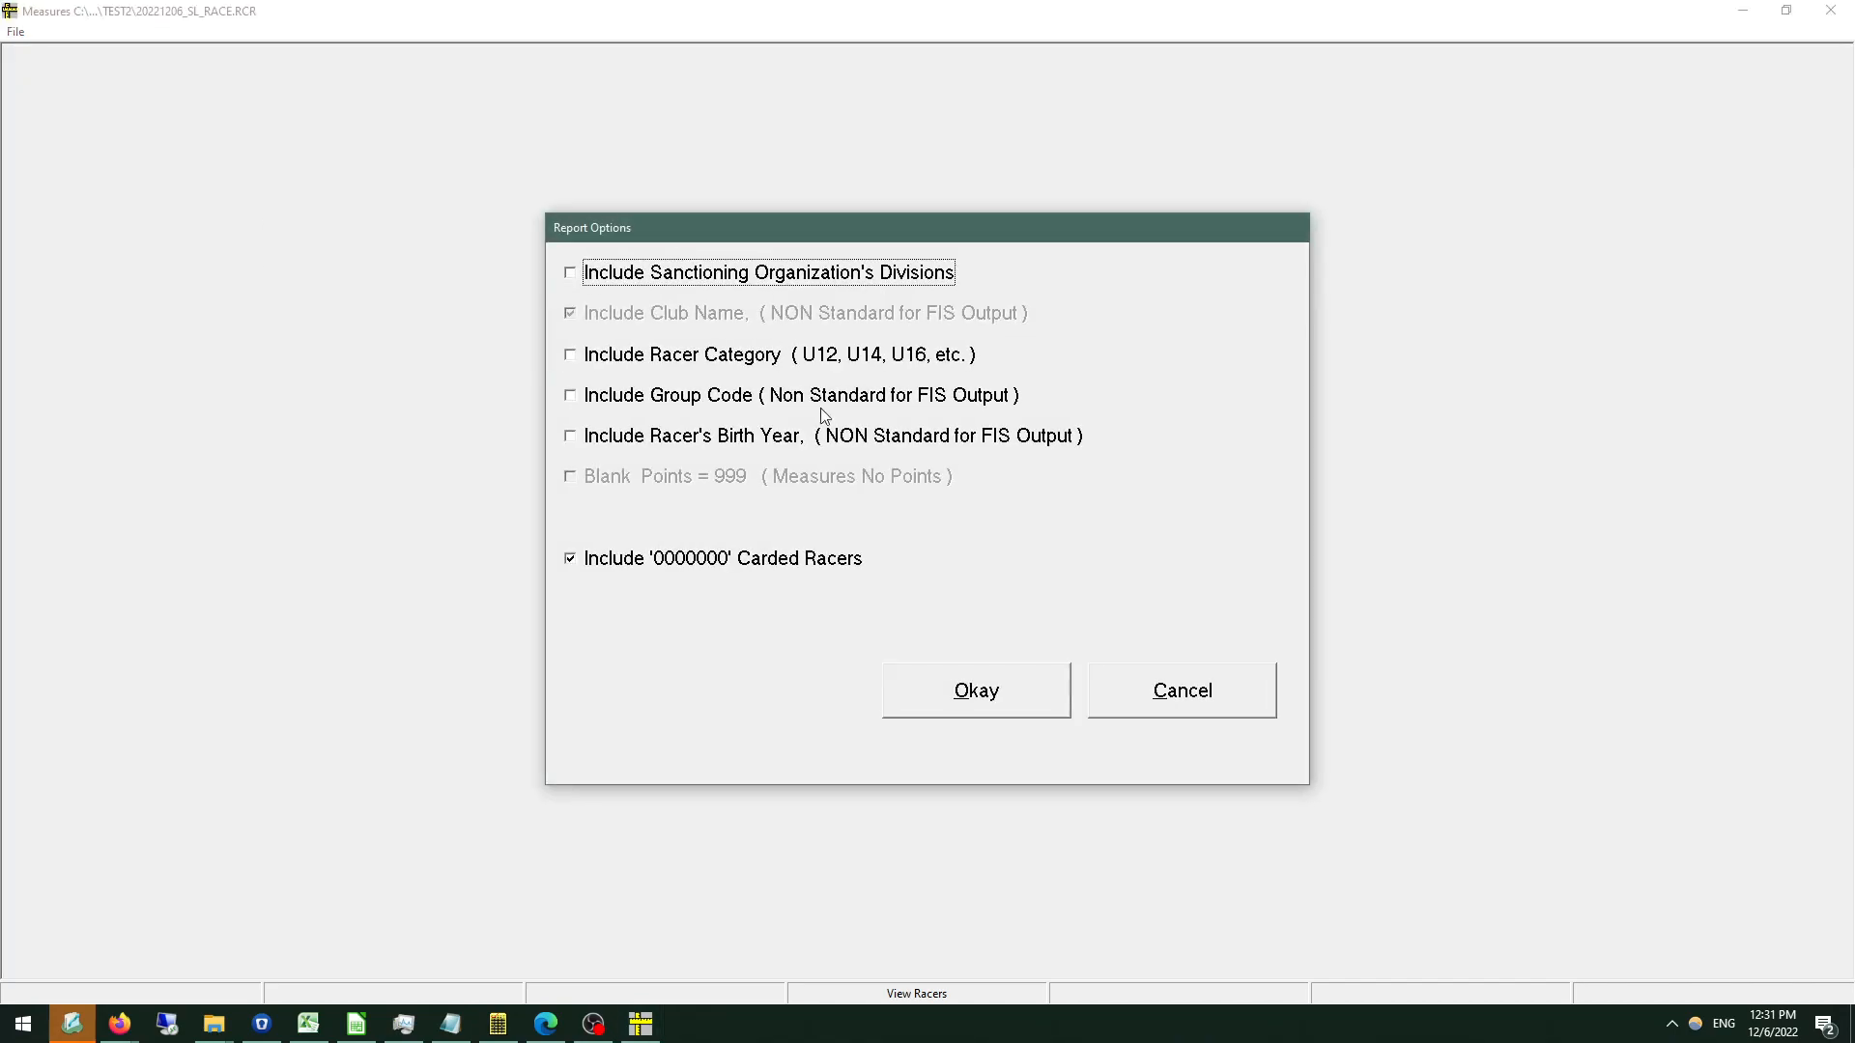
pyautogui.click(1009, 657)
pyautogui.click(930, 667)
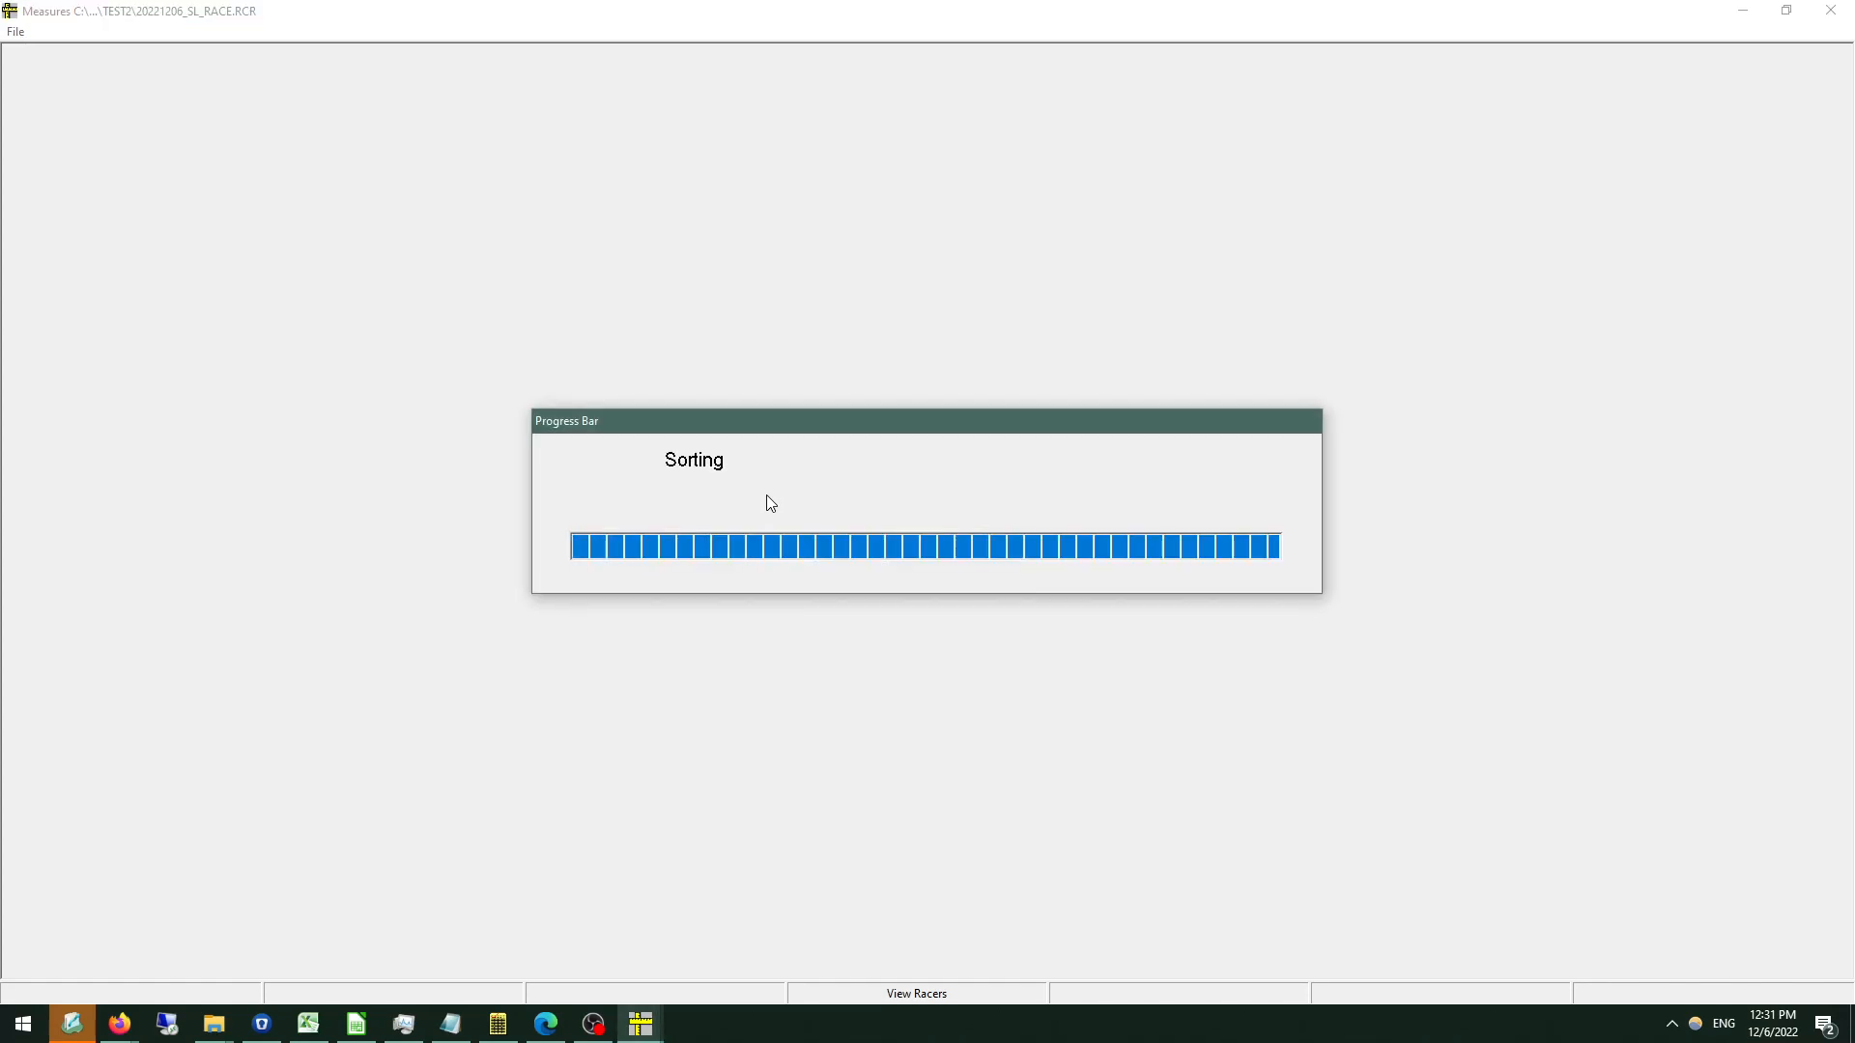
# Review the run times, total times and race points in the official results report, and close it without printing.
pyautogui.scroll(-10, 530, 261)
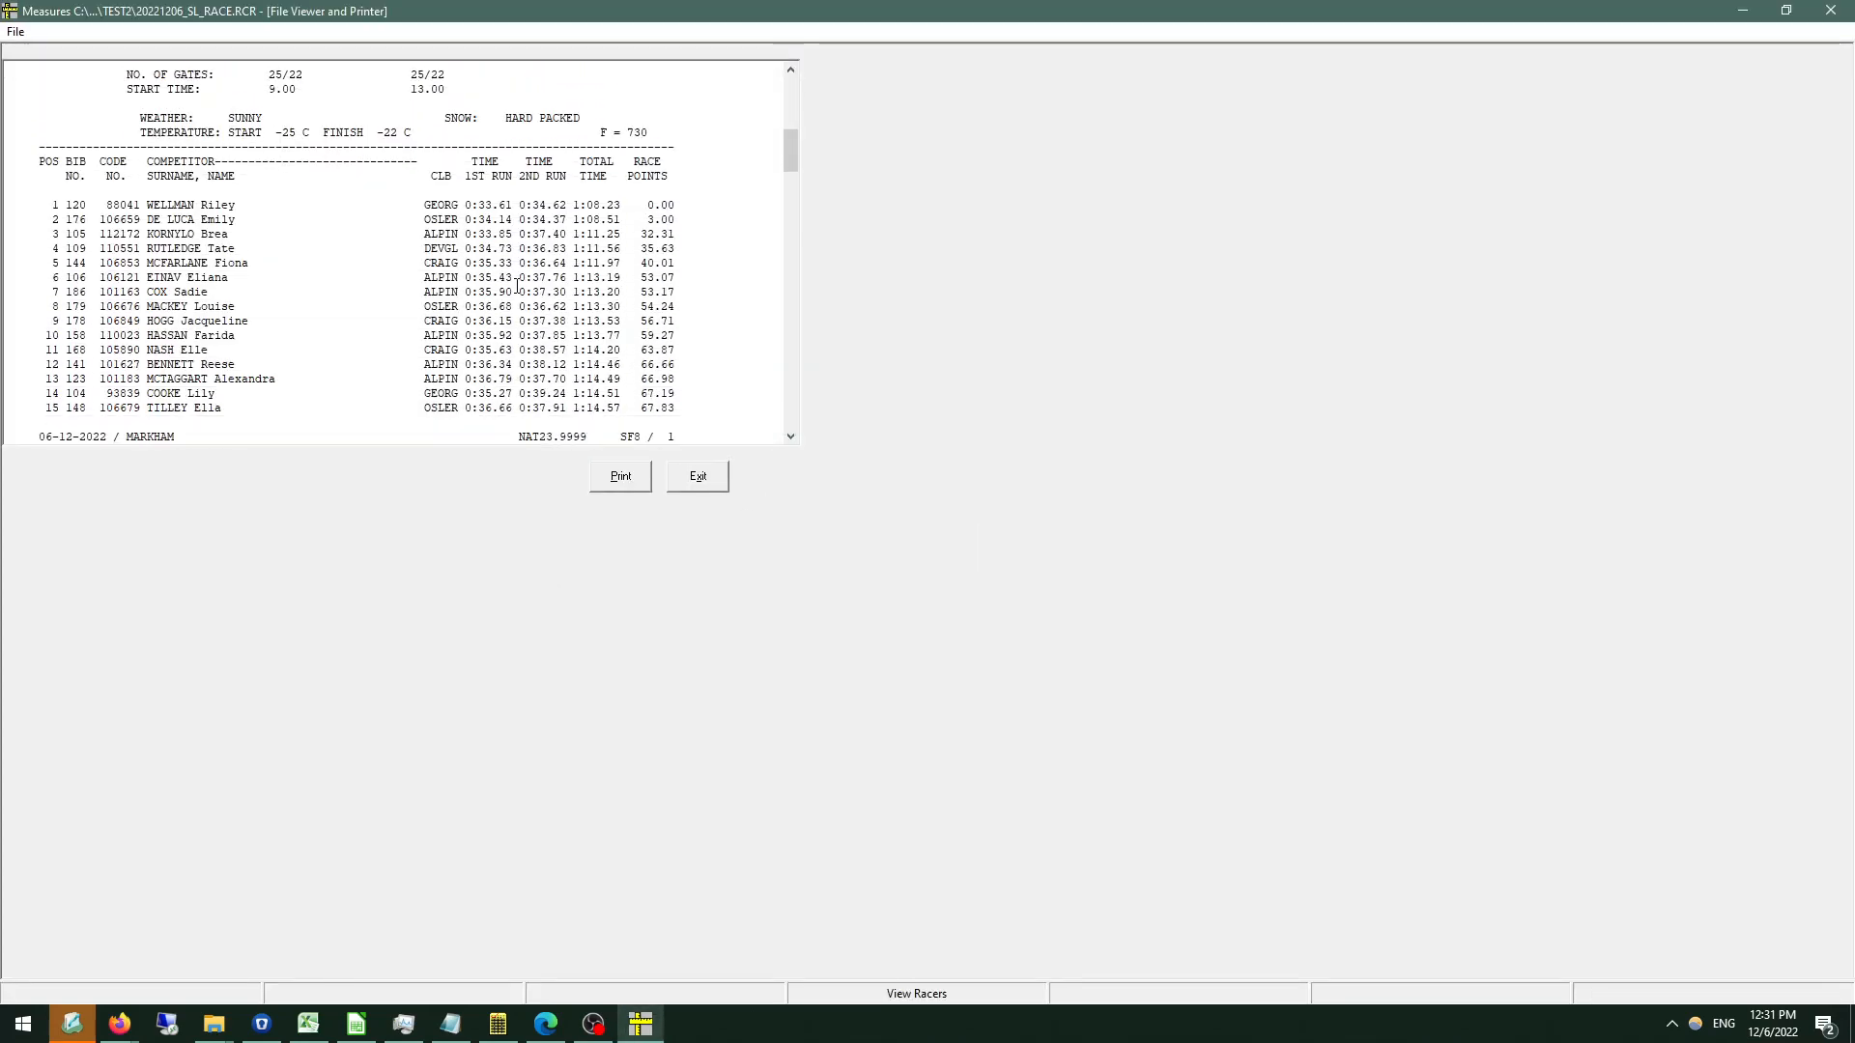
pyautogui.scroll(-20, 680, 255)
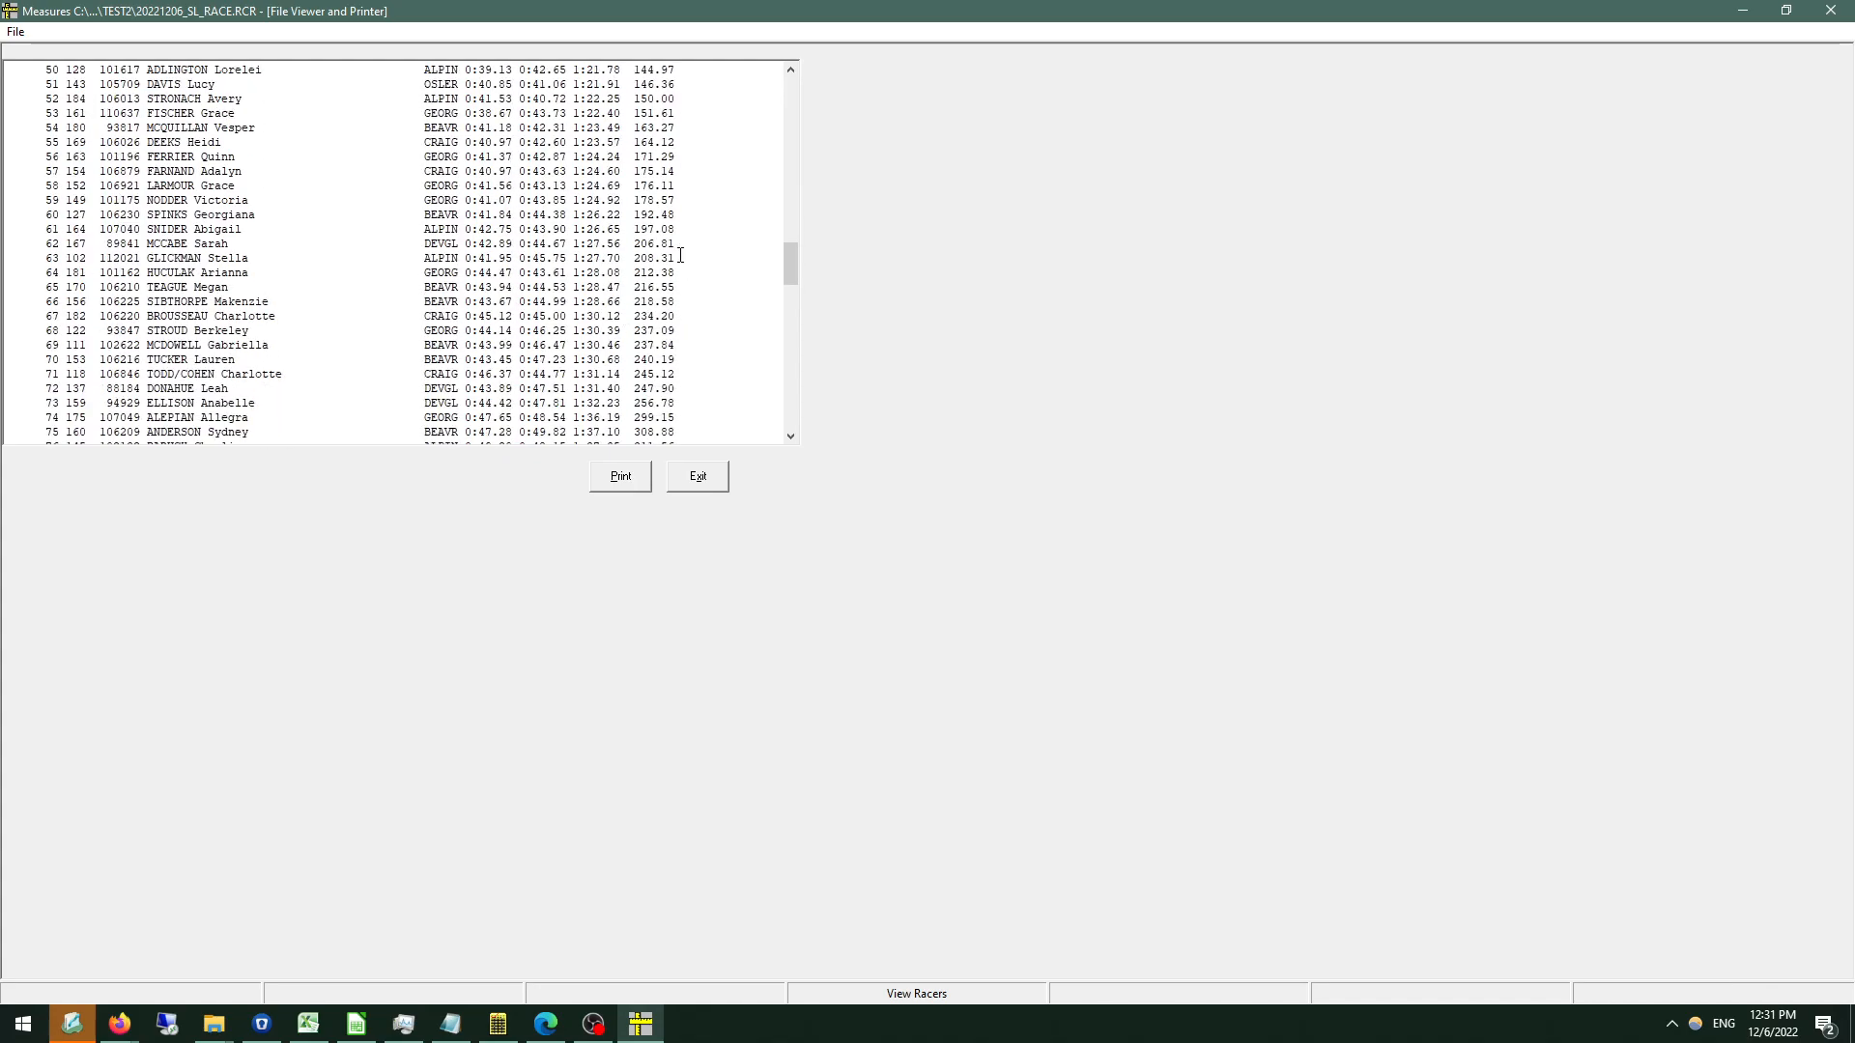
pyautogui.click(700, 476)
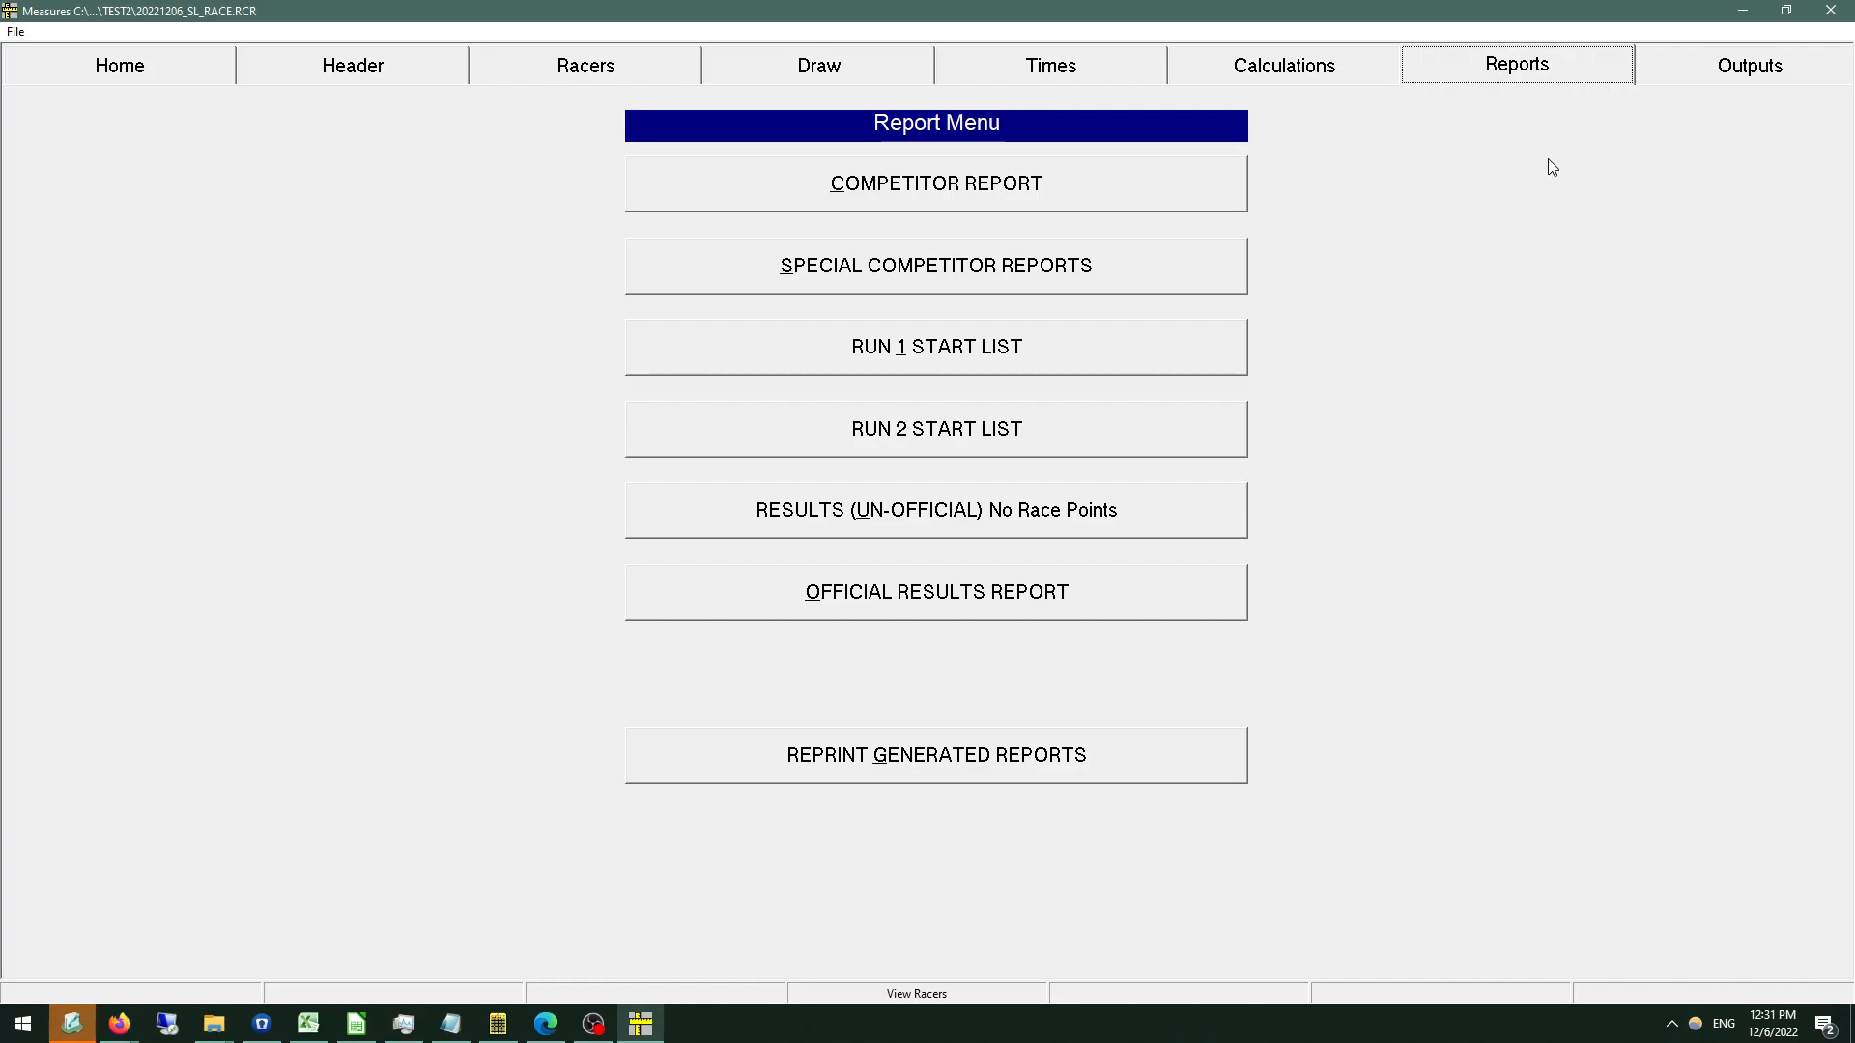
# Start the National Points race upload output with host club code CRIAG, saving NAT23.9999.xml in C:\Measures\Outputs.
pyautogui.click(1738, 82)
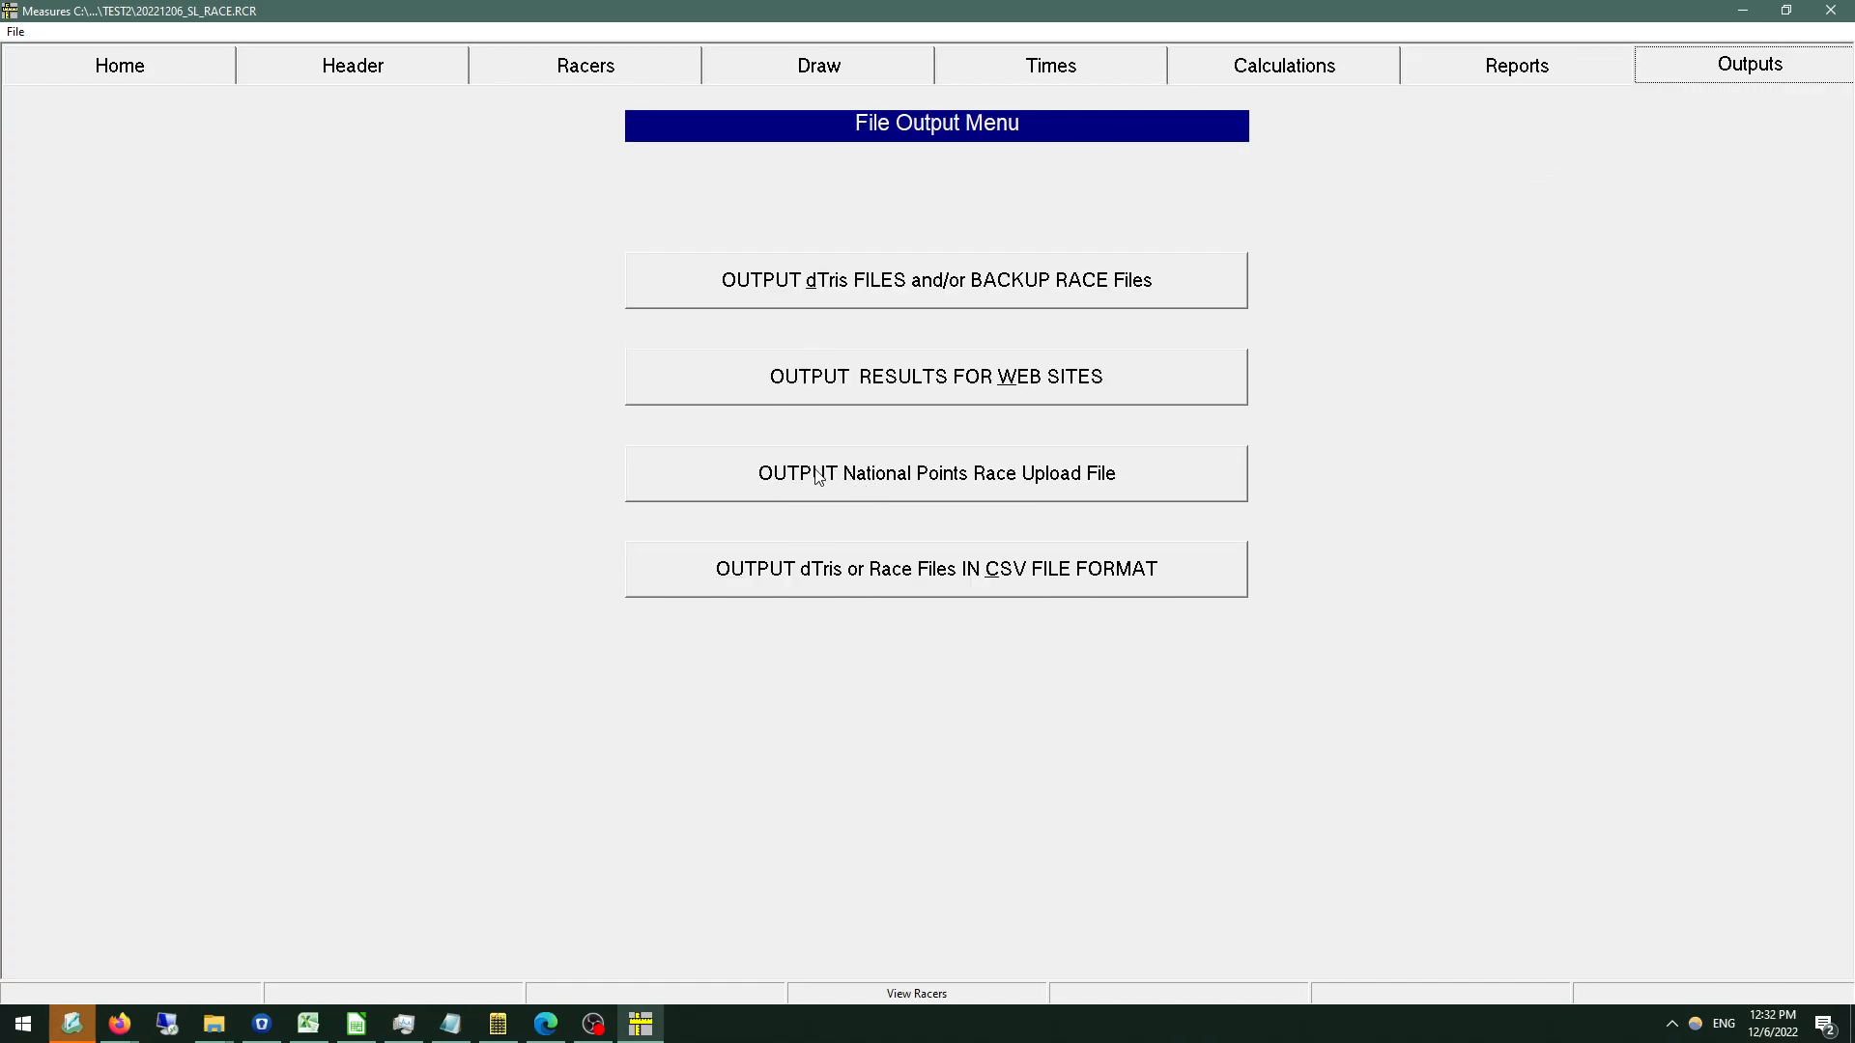
pyautogui.click(980, 485)
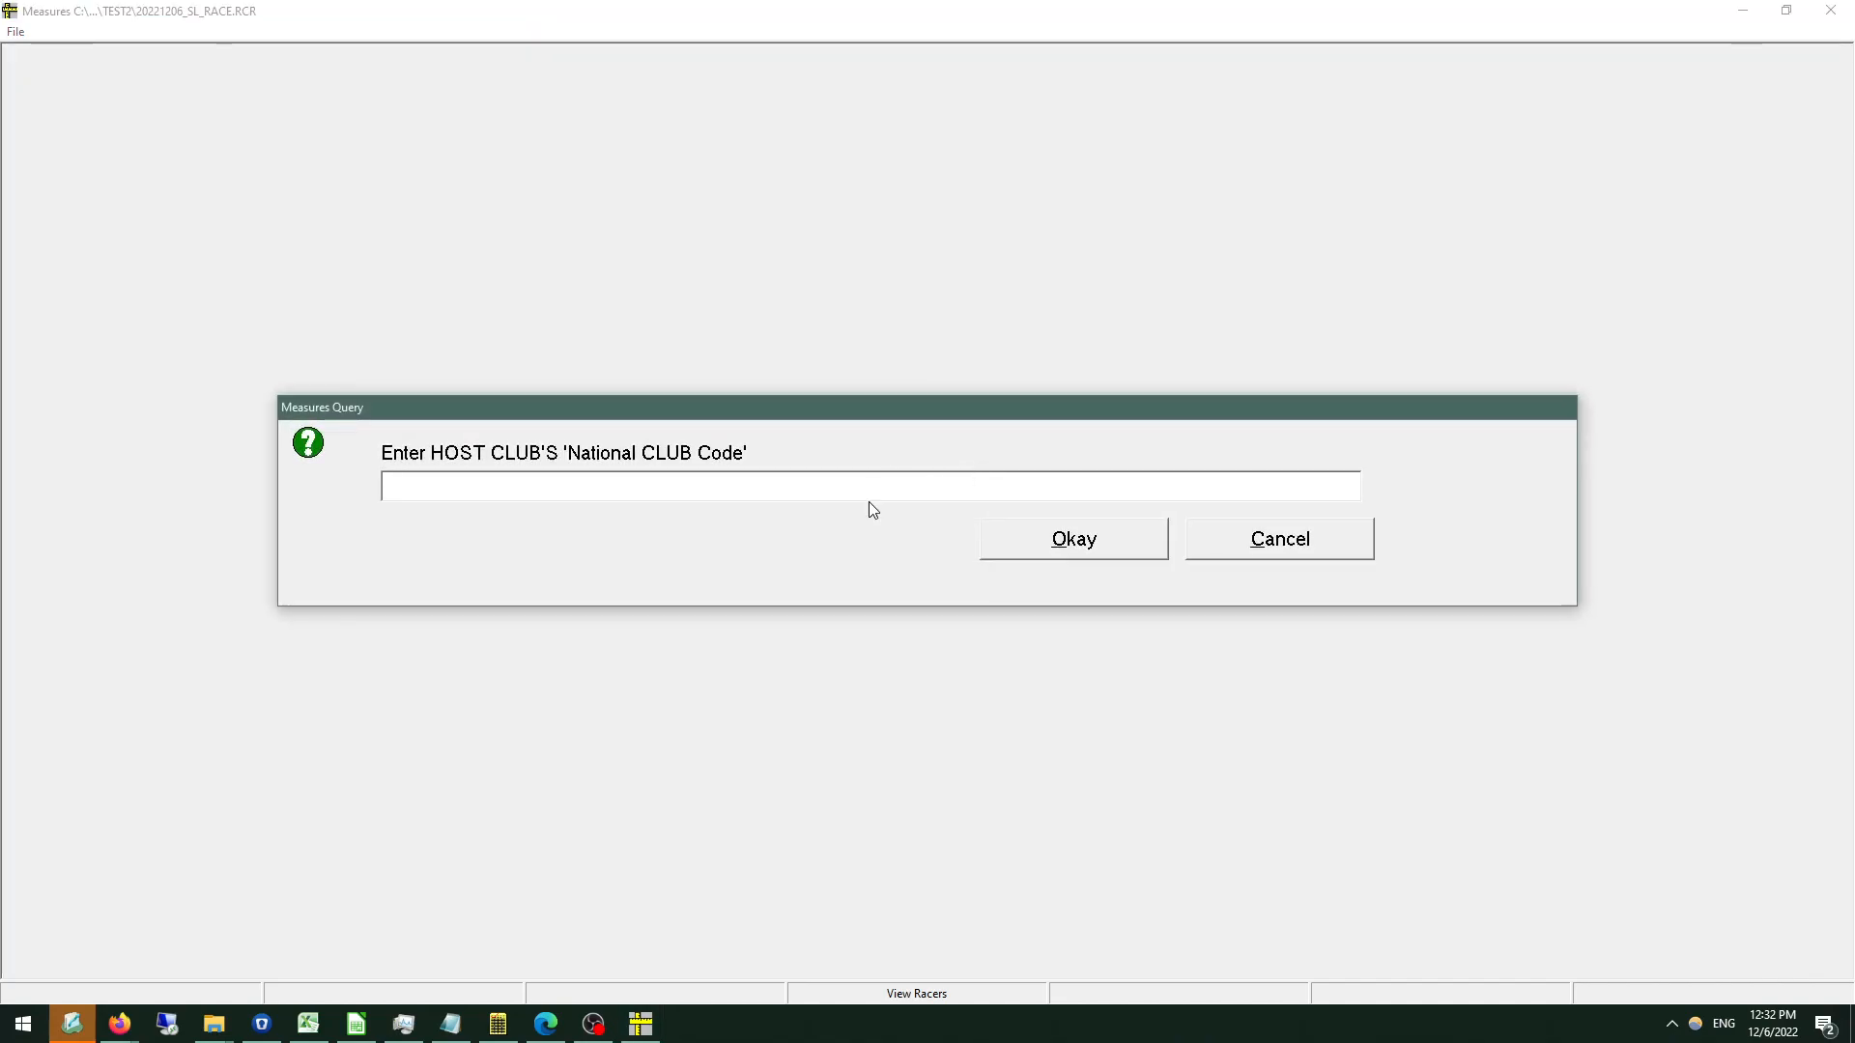
pyautogui.write('CRIAG')
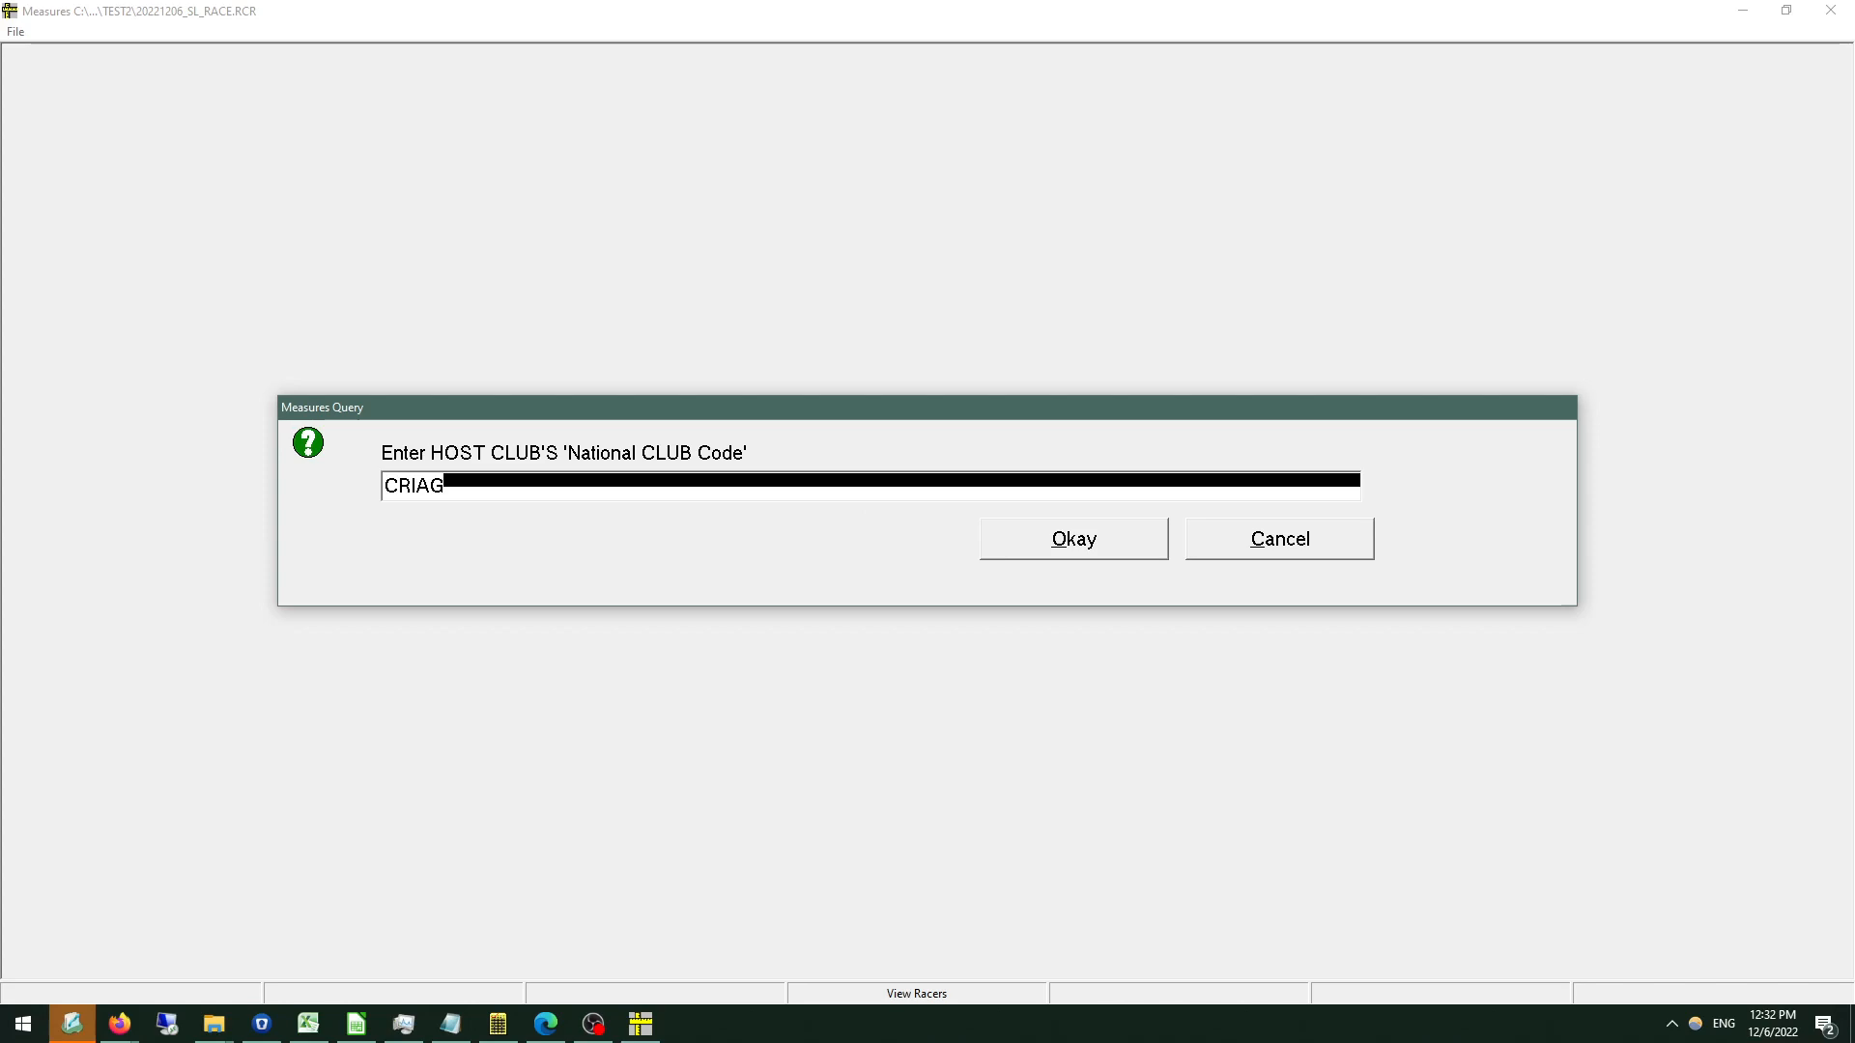
pyautogui.press('Return')
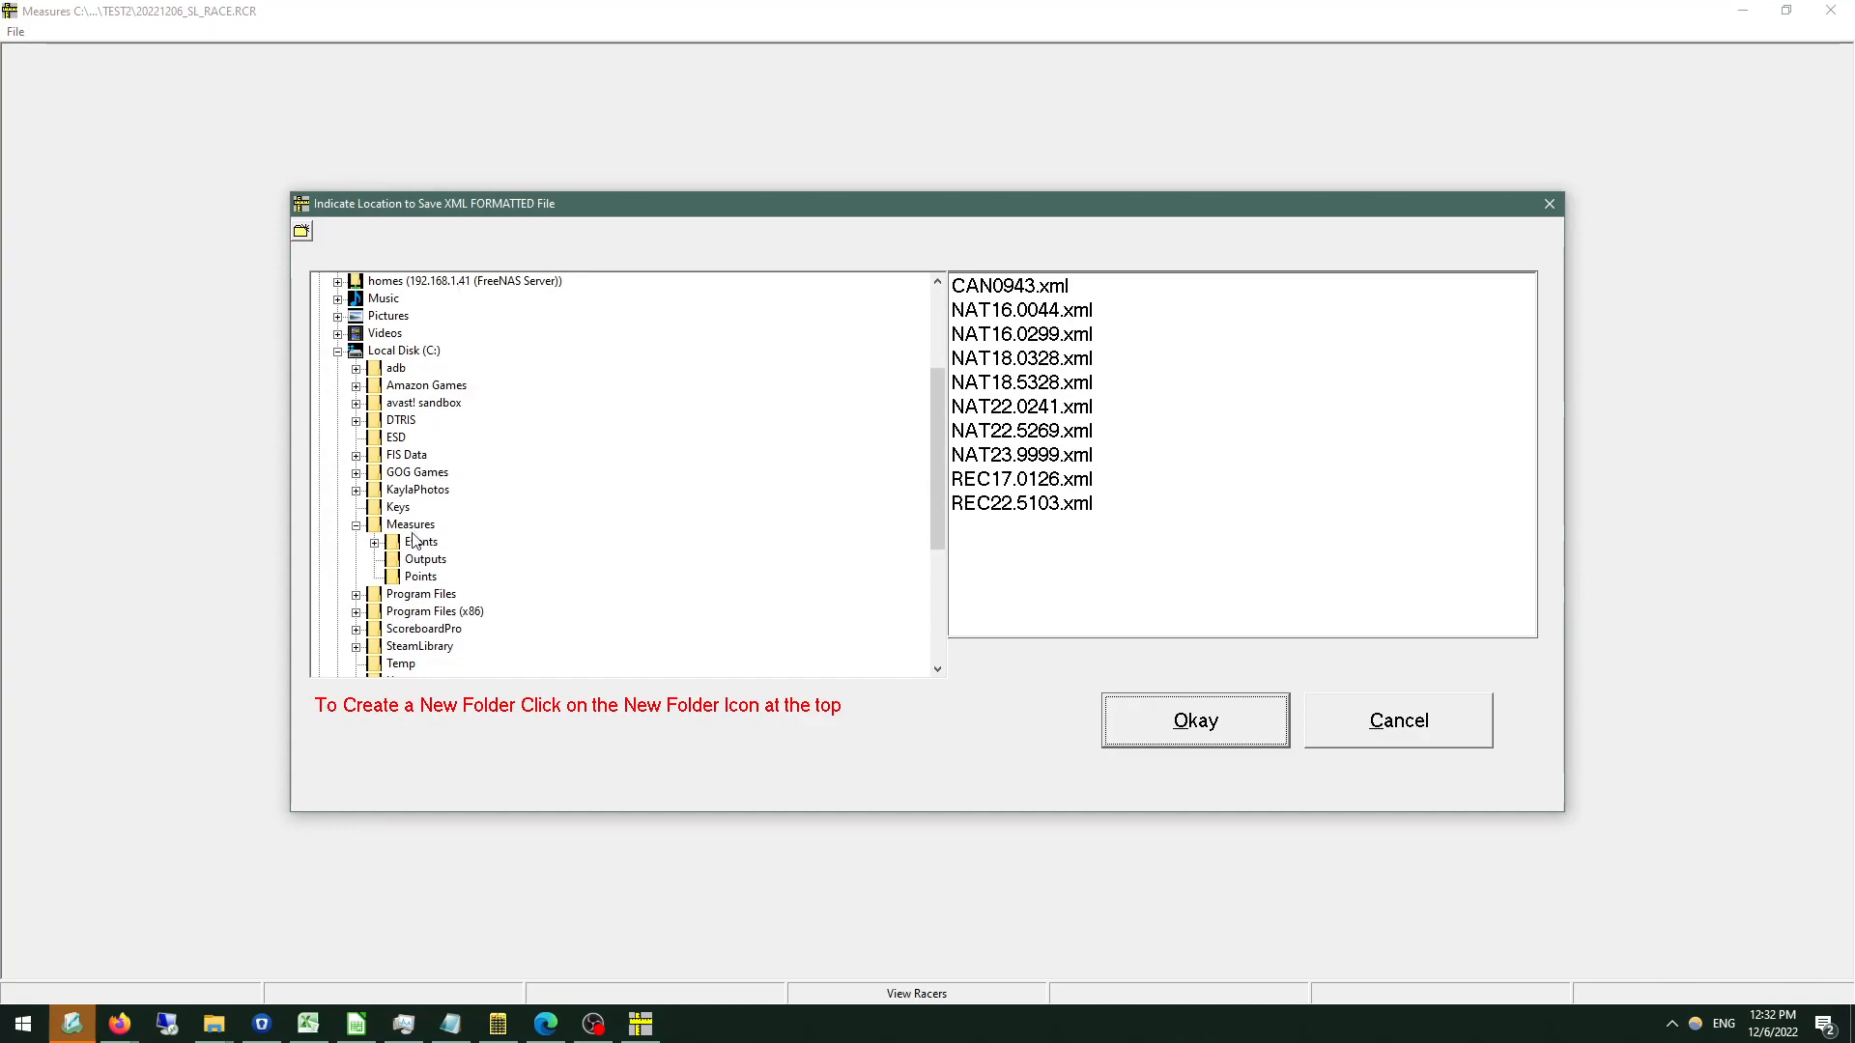
pyautogui.click(1187, 732)
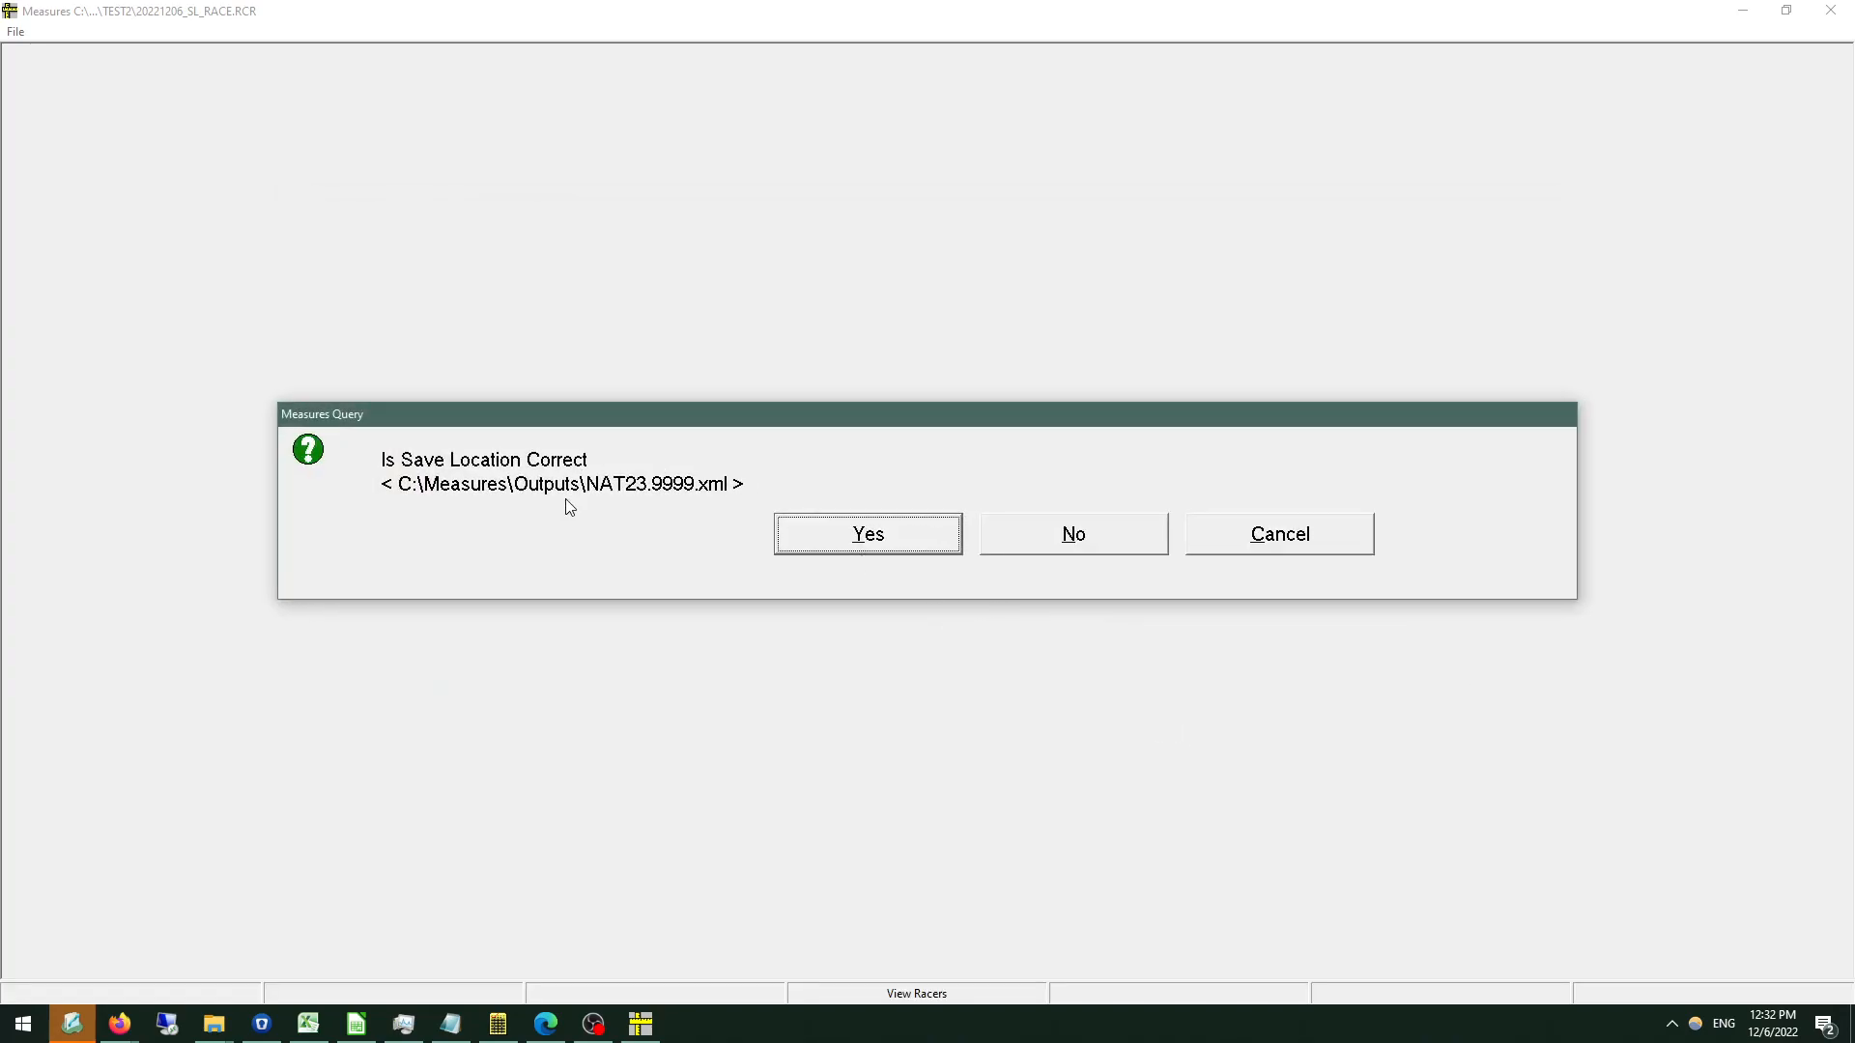
pyautogui.click(861, 546)
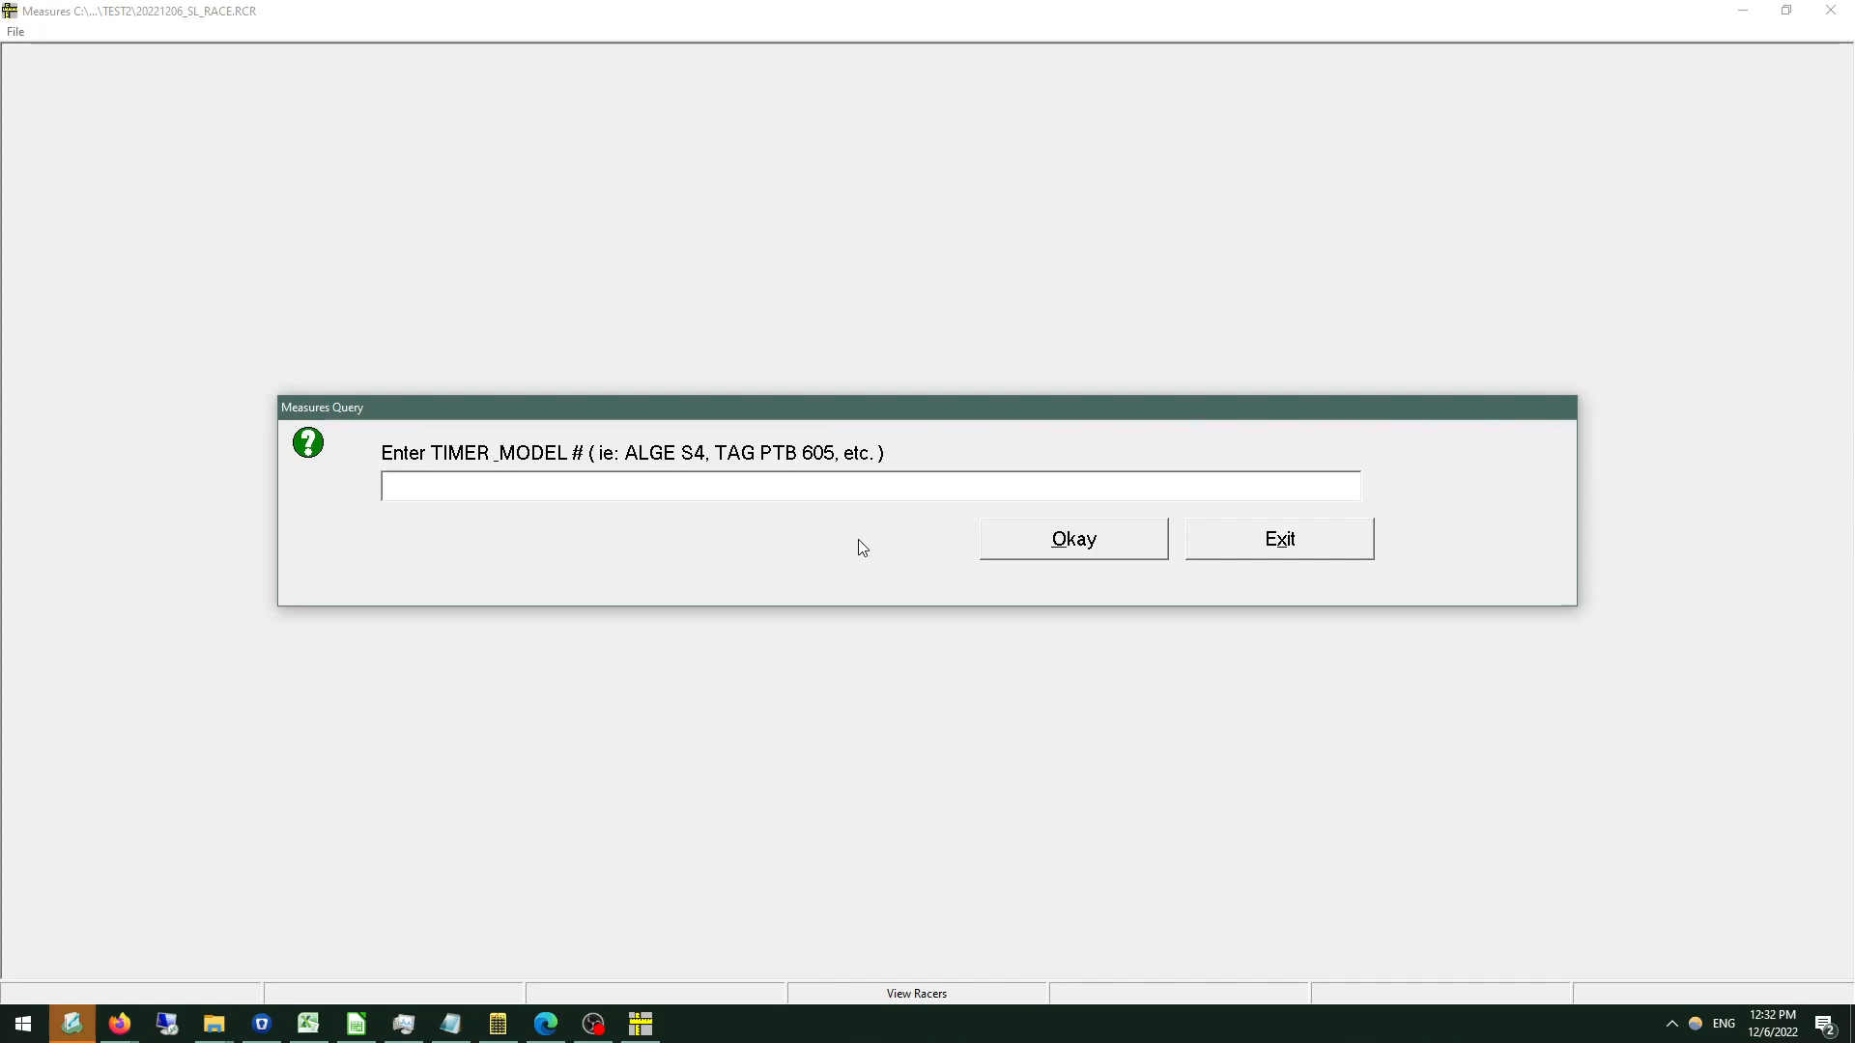
# Enter ALGE S4 as the timer model and 2301 as the National Points list number, and finish the XML output.
pyautogui.write('ALG')
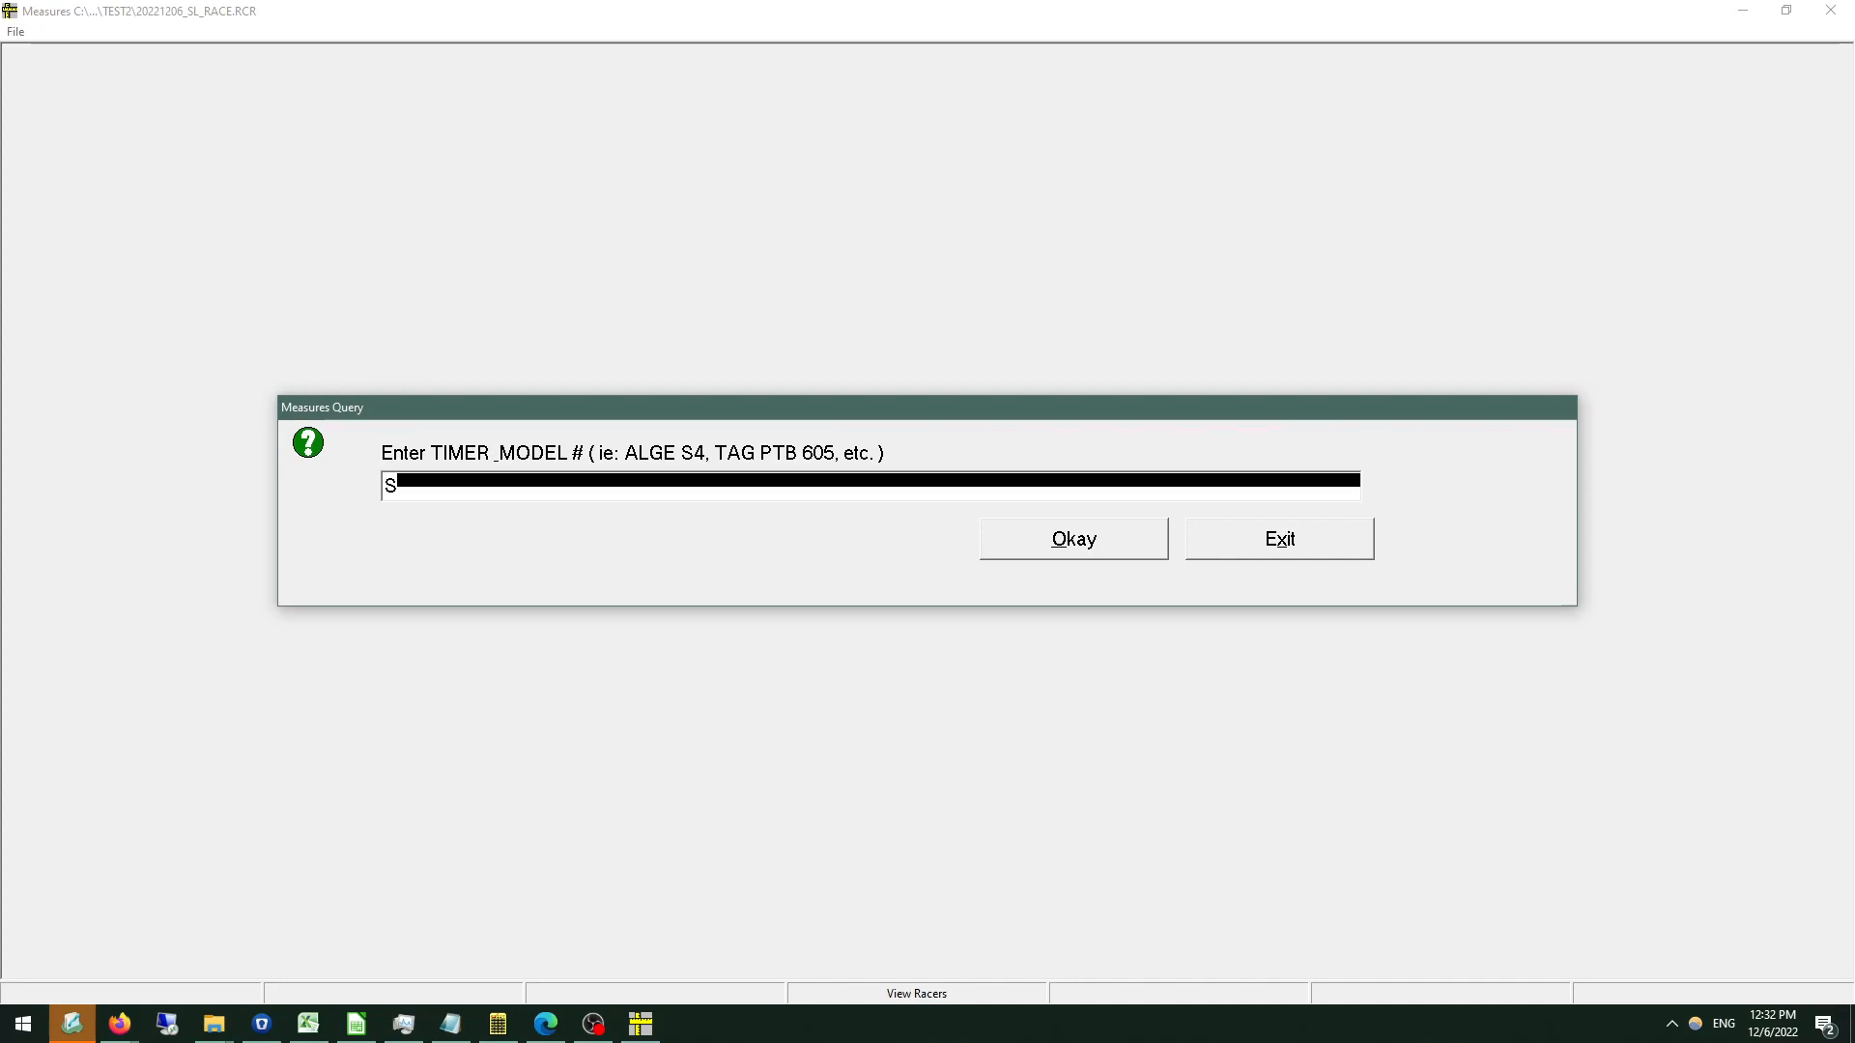
pyautogui.write('E S3')
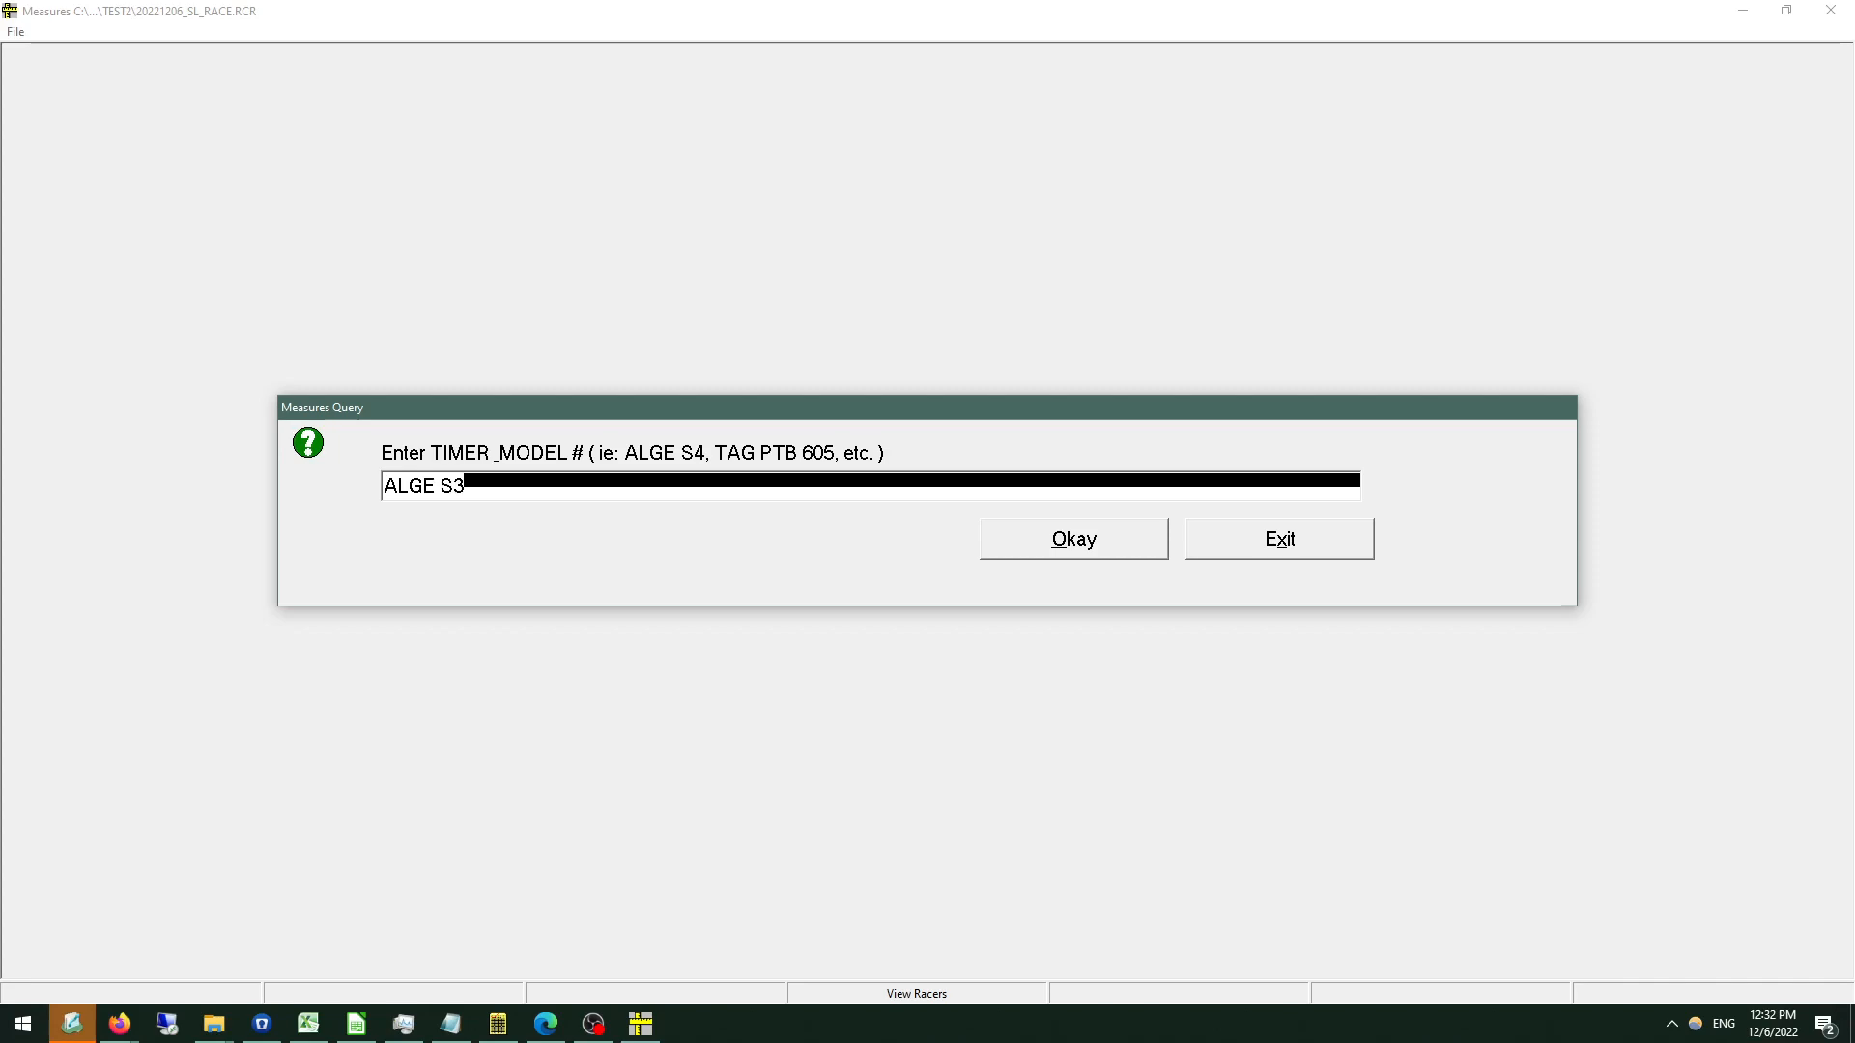
pyautogui.press('BackSpace')
pyautogui.write('4')
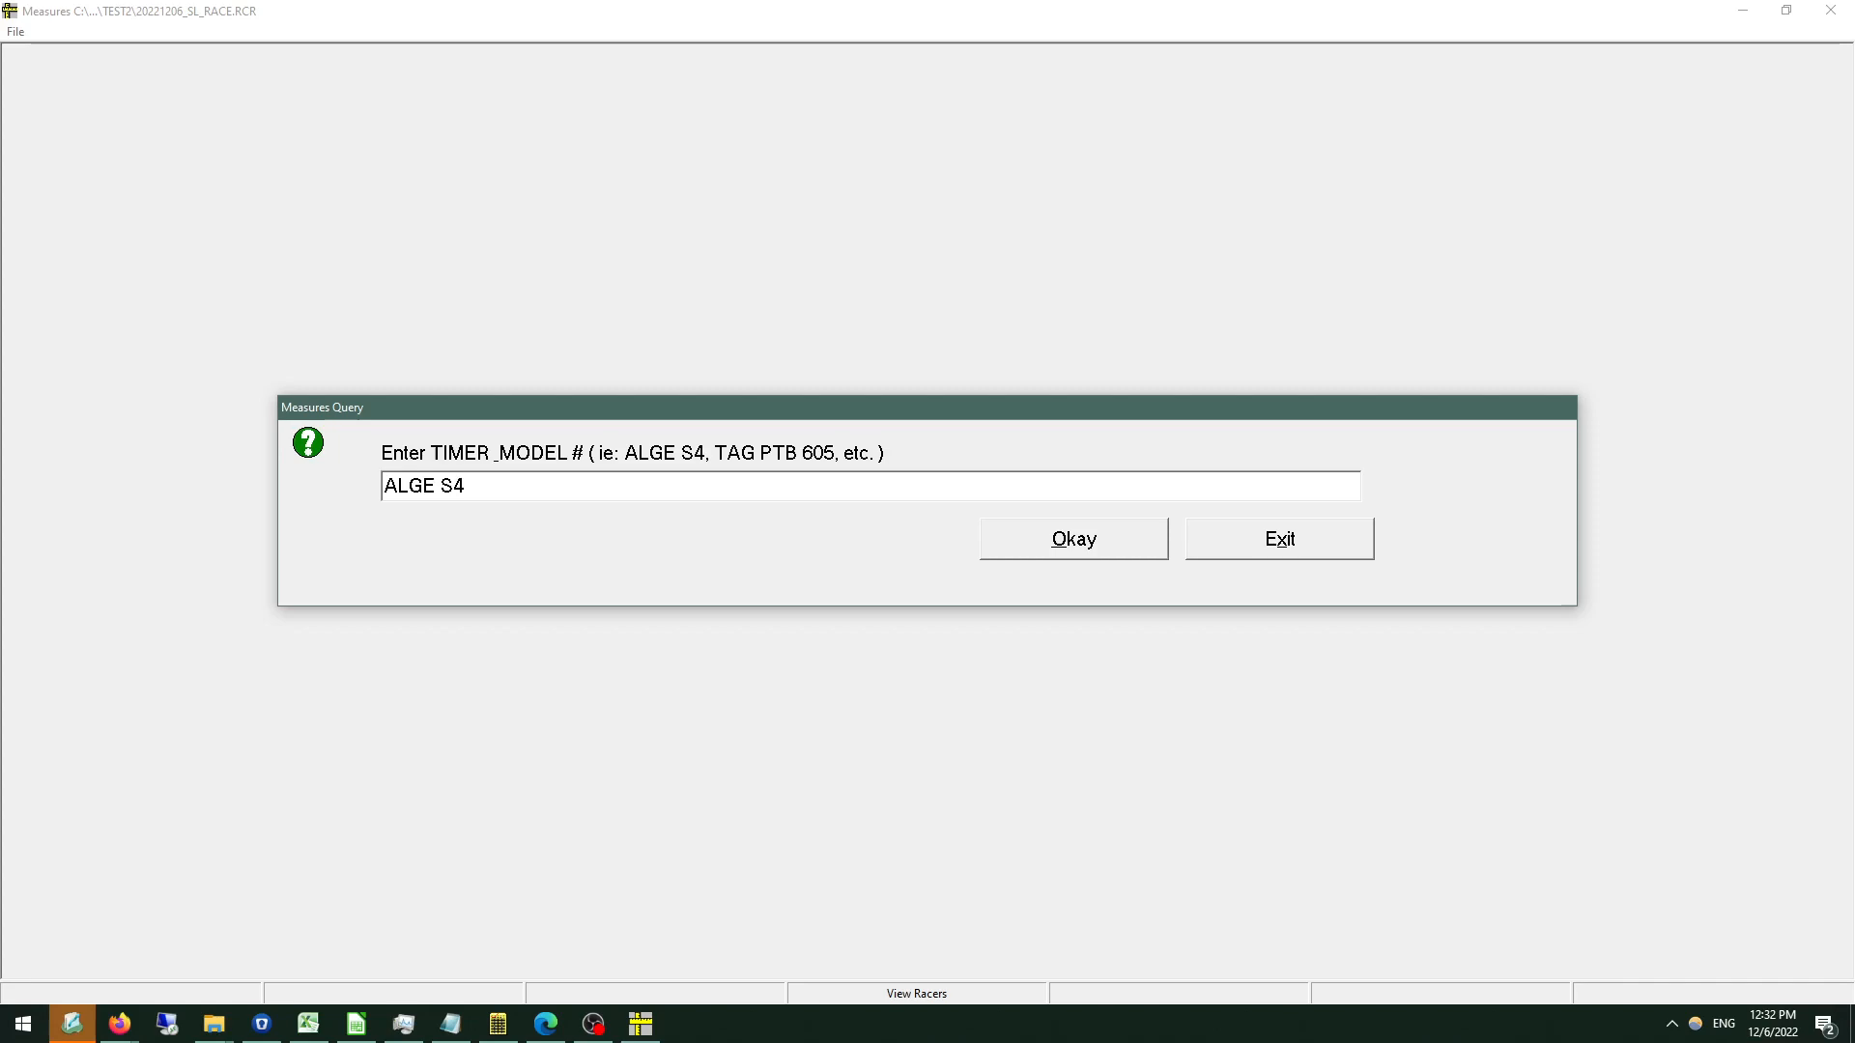
pyautogui.click(1090, 533)
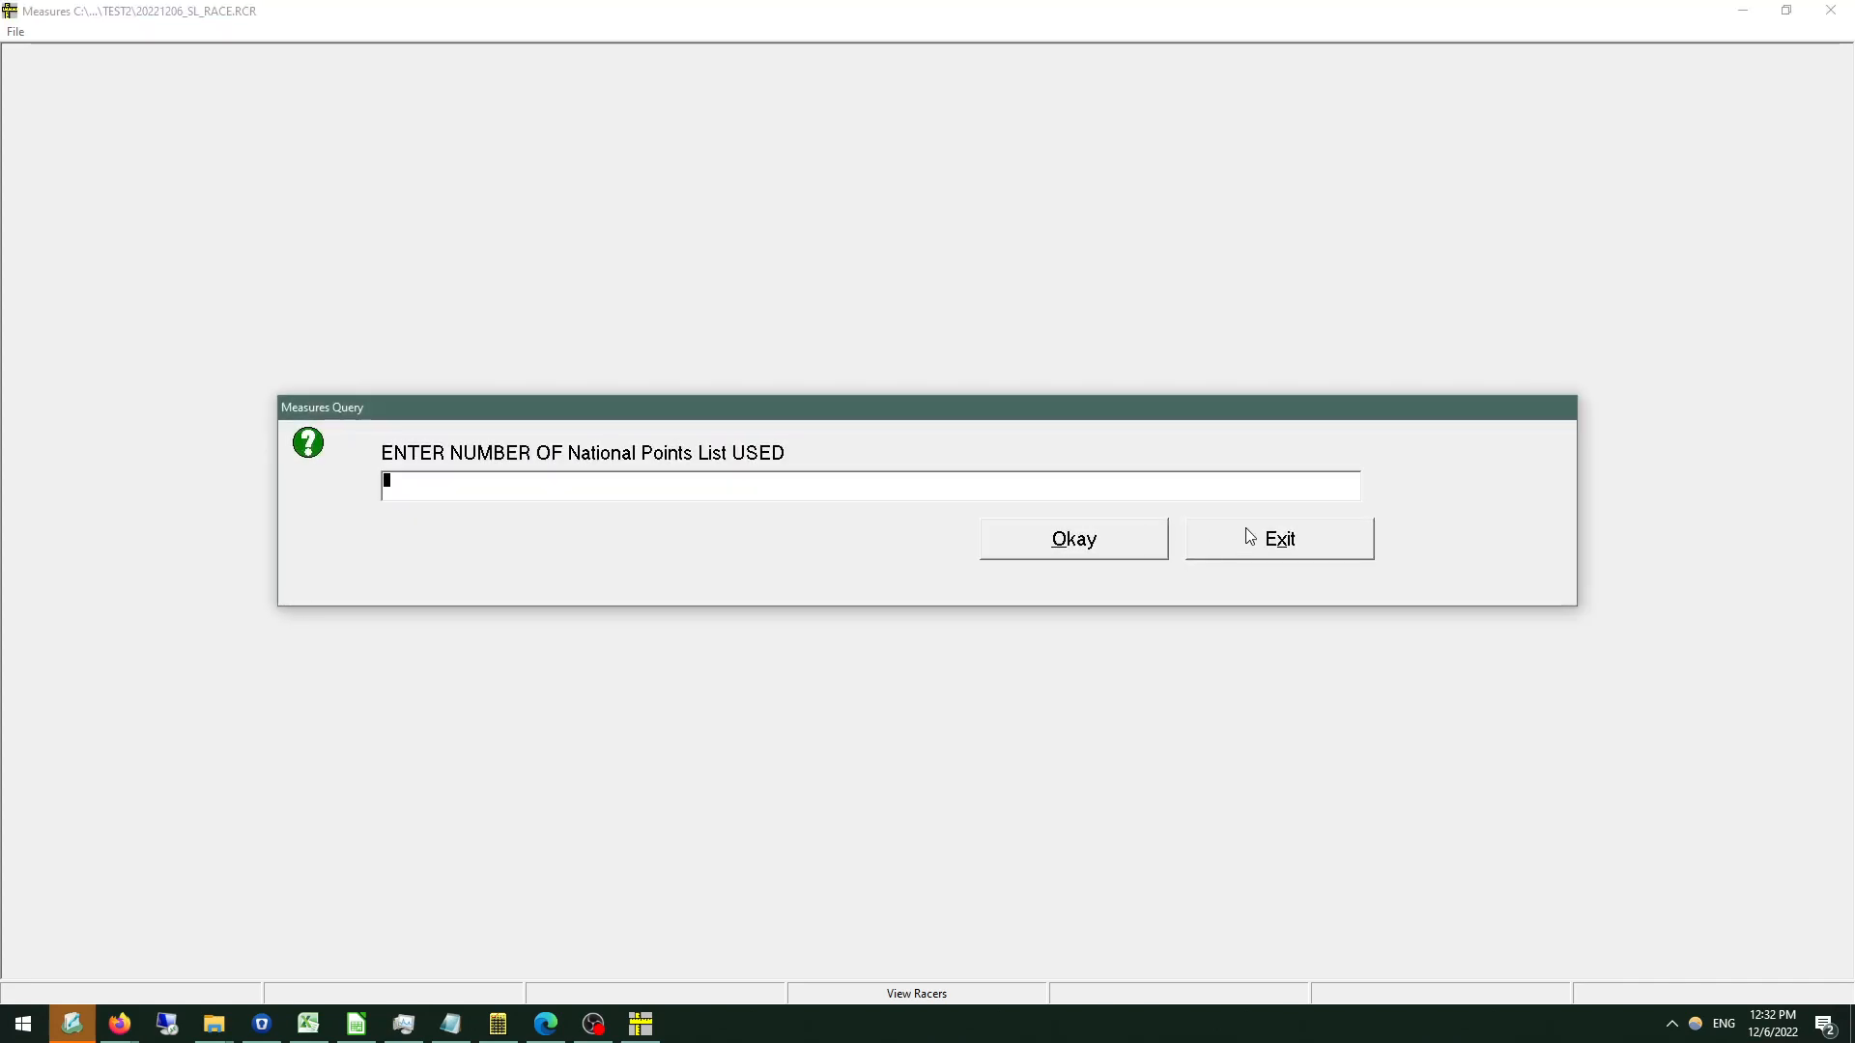
pyautogui.write('2301')
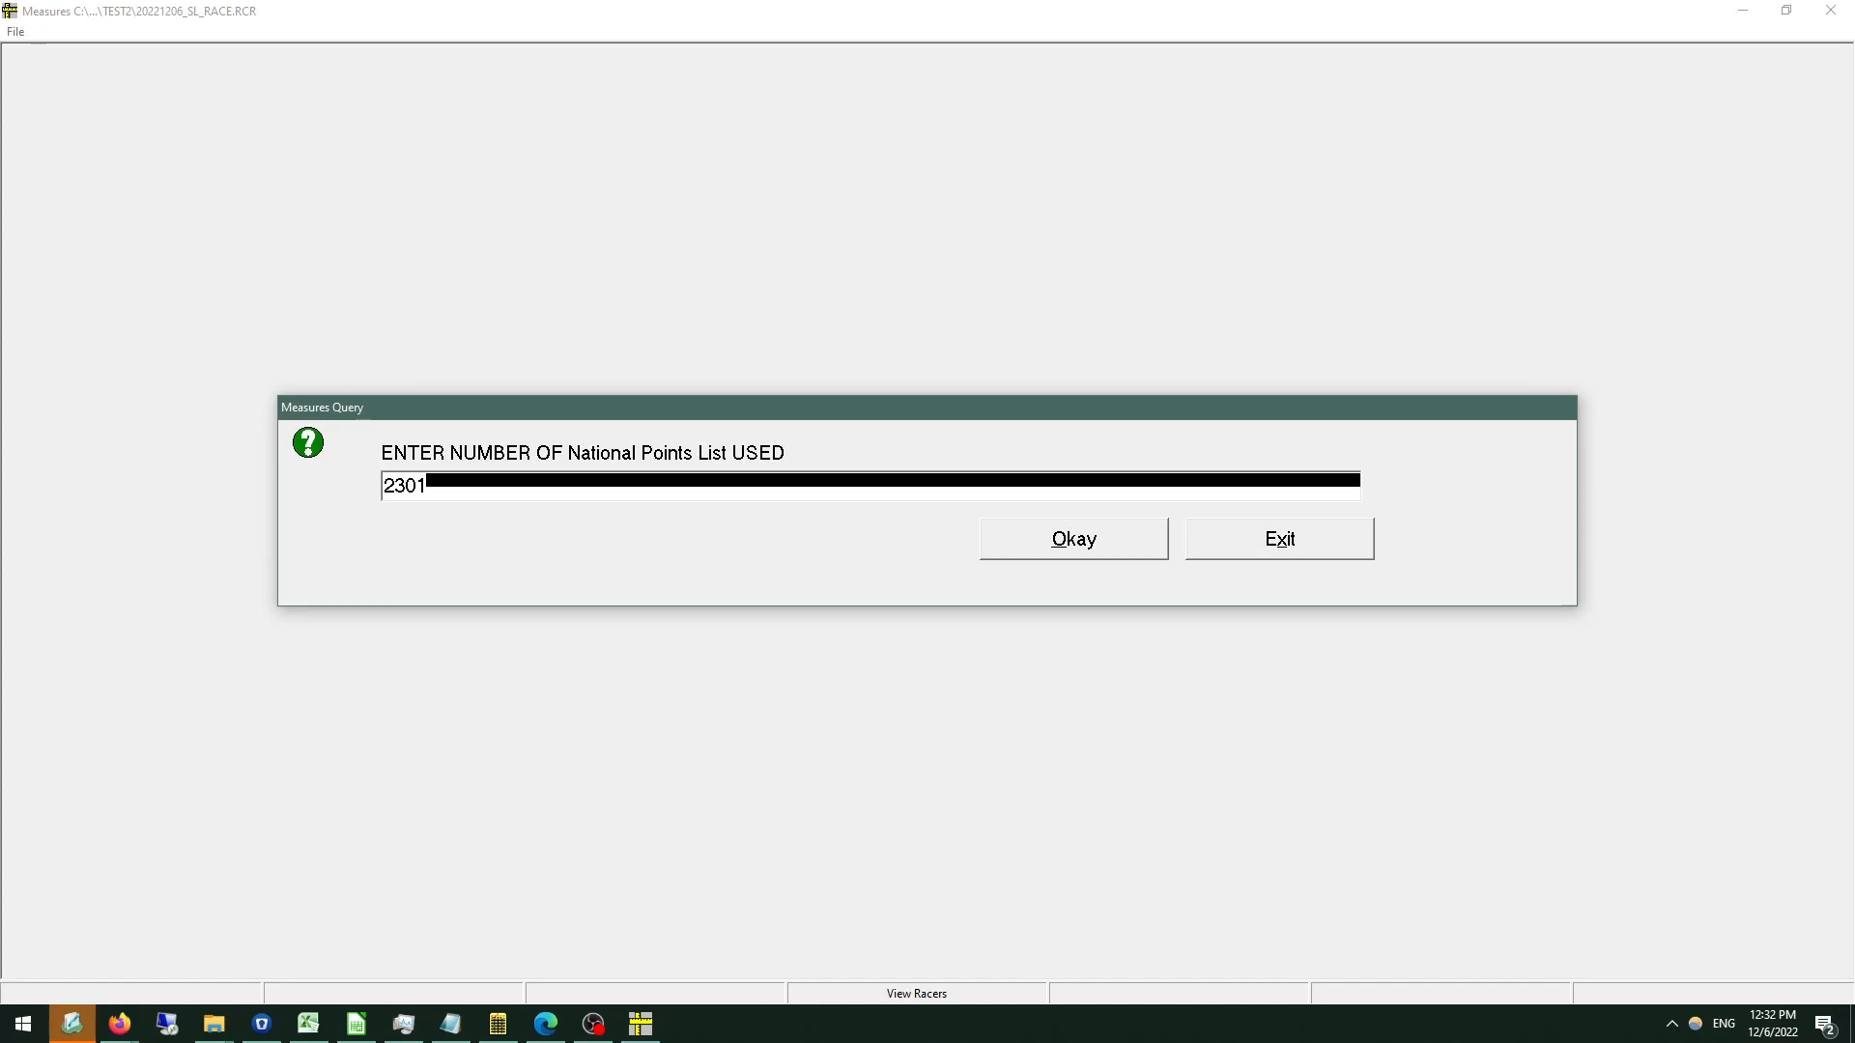
pyautogui.click(1066, 550)
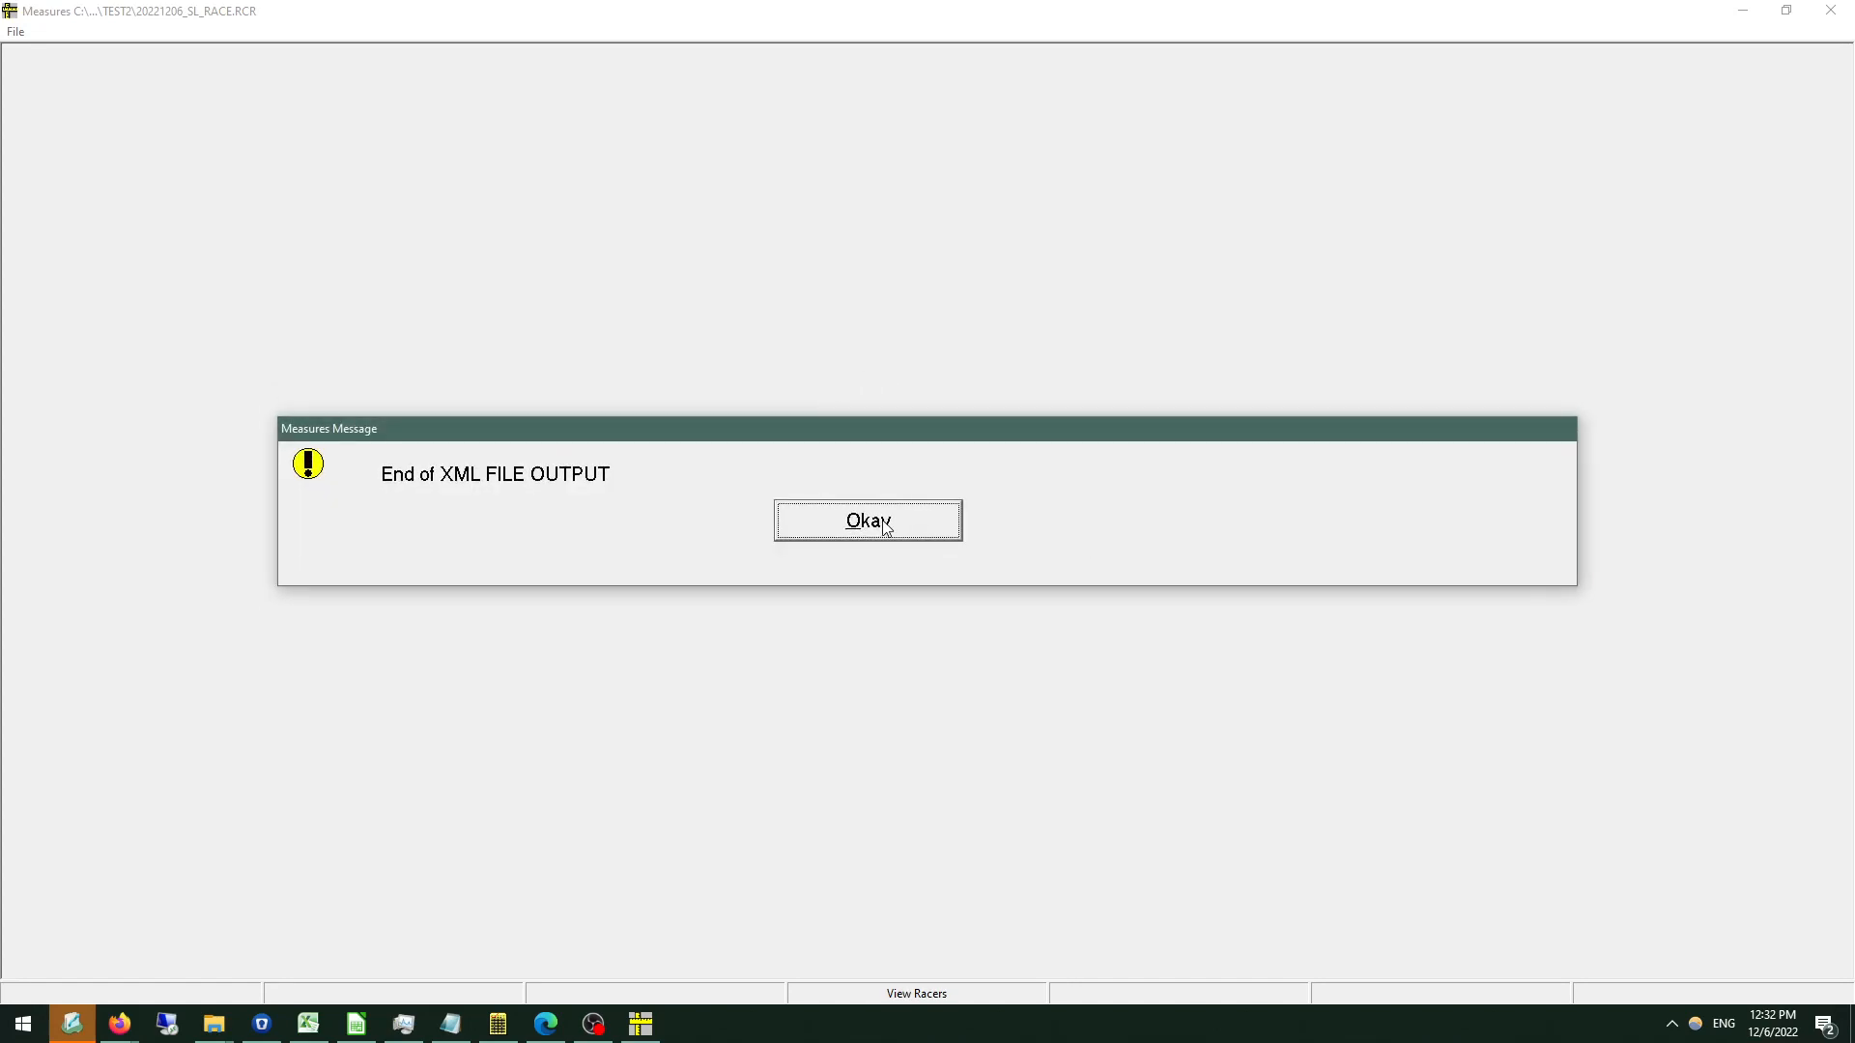
pyautogui.click(882, 521)
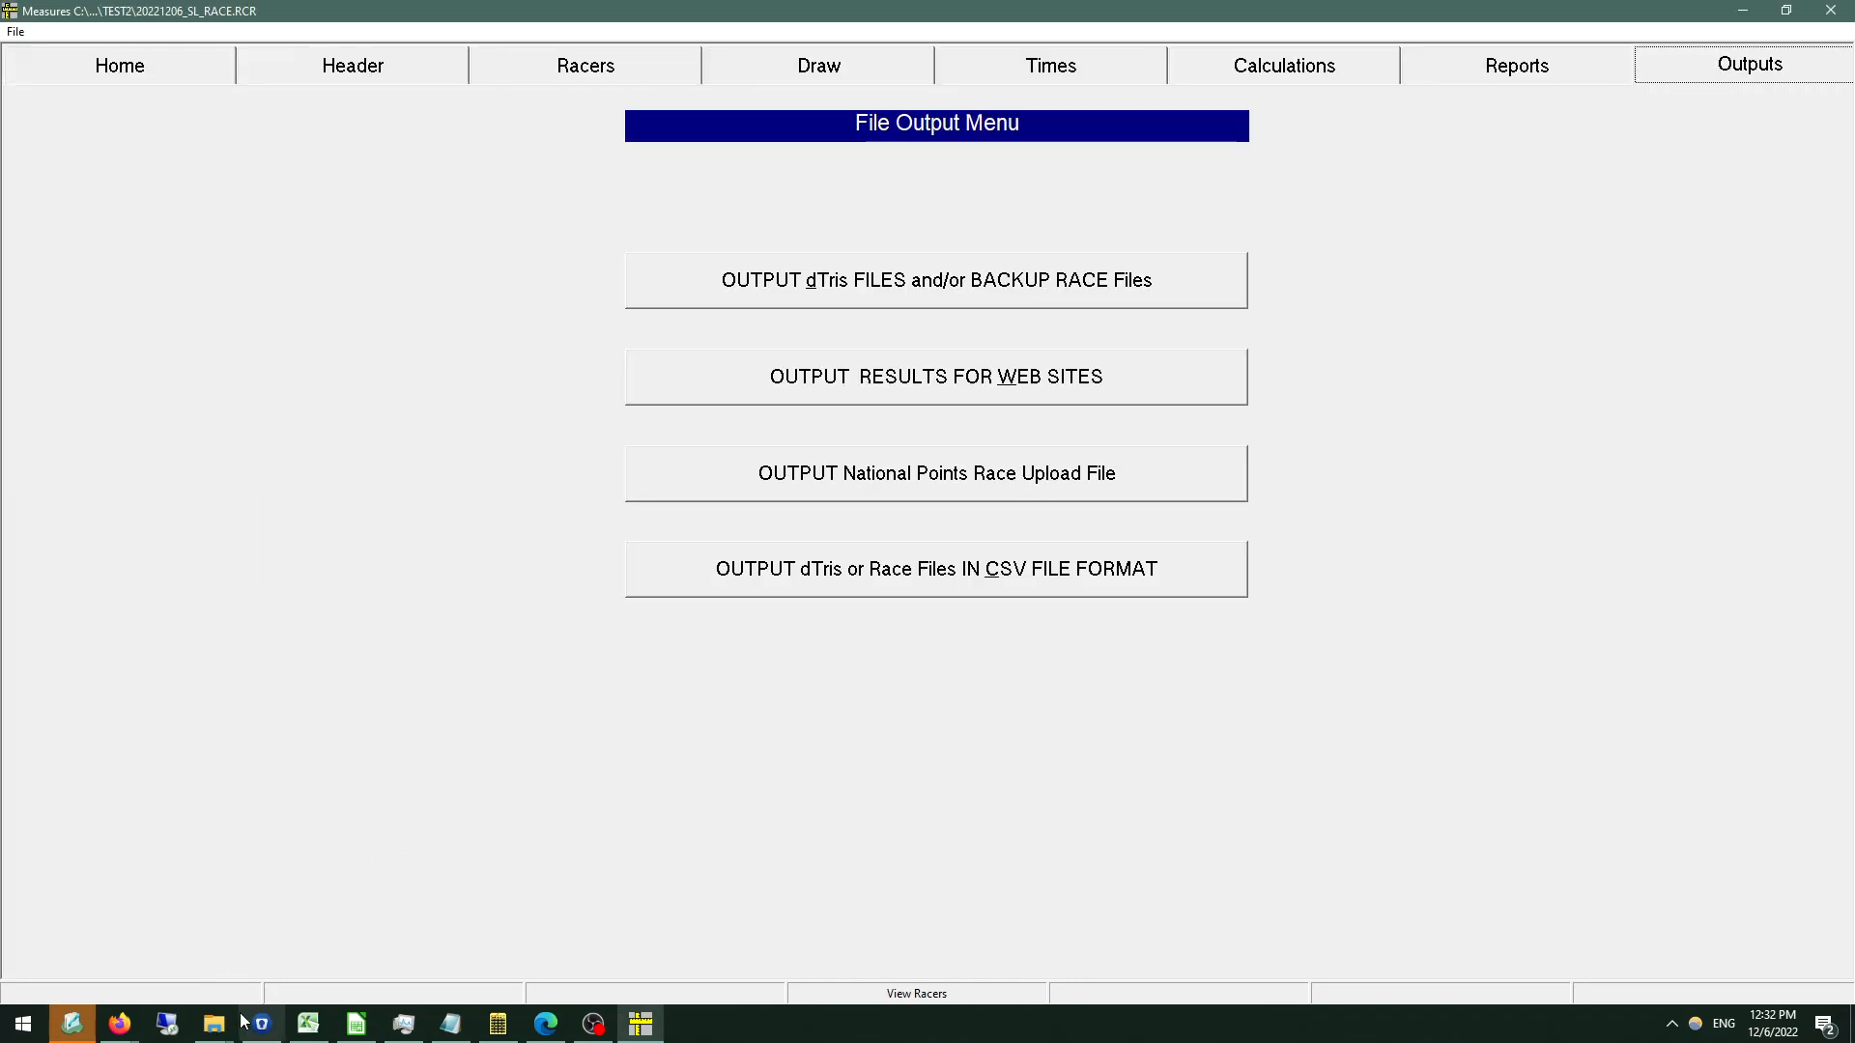
# Switch to File Explorer and open the C:\Measures\Outputs folder.
pyautogui.moveTo(222, 1022)
pyautogui.click(65, 923)
pyautogui.scroll(-1, 471, 649)
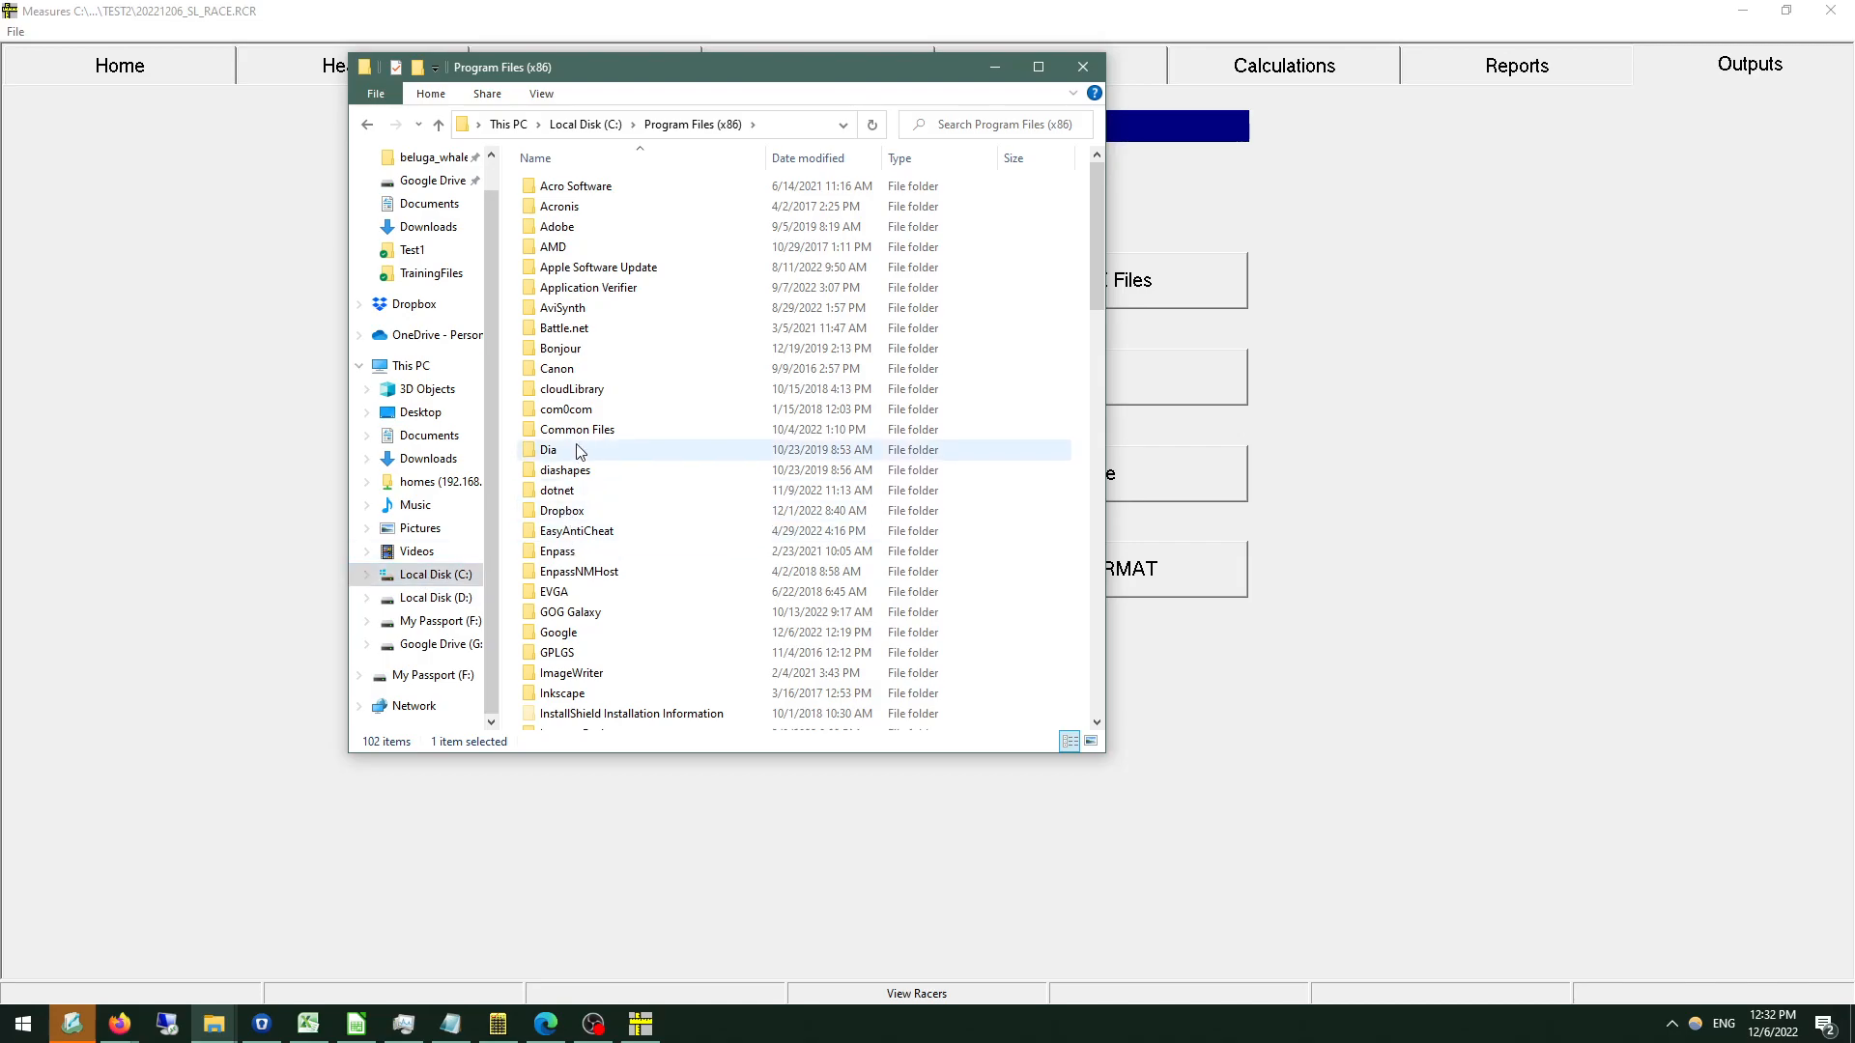
pyautogui.scroll(-12, 579, 656)
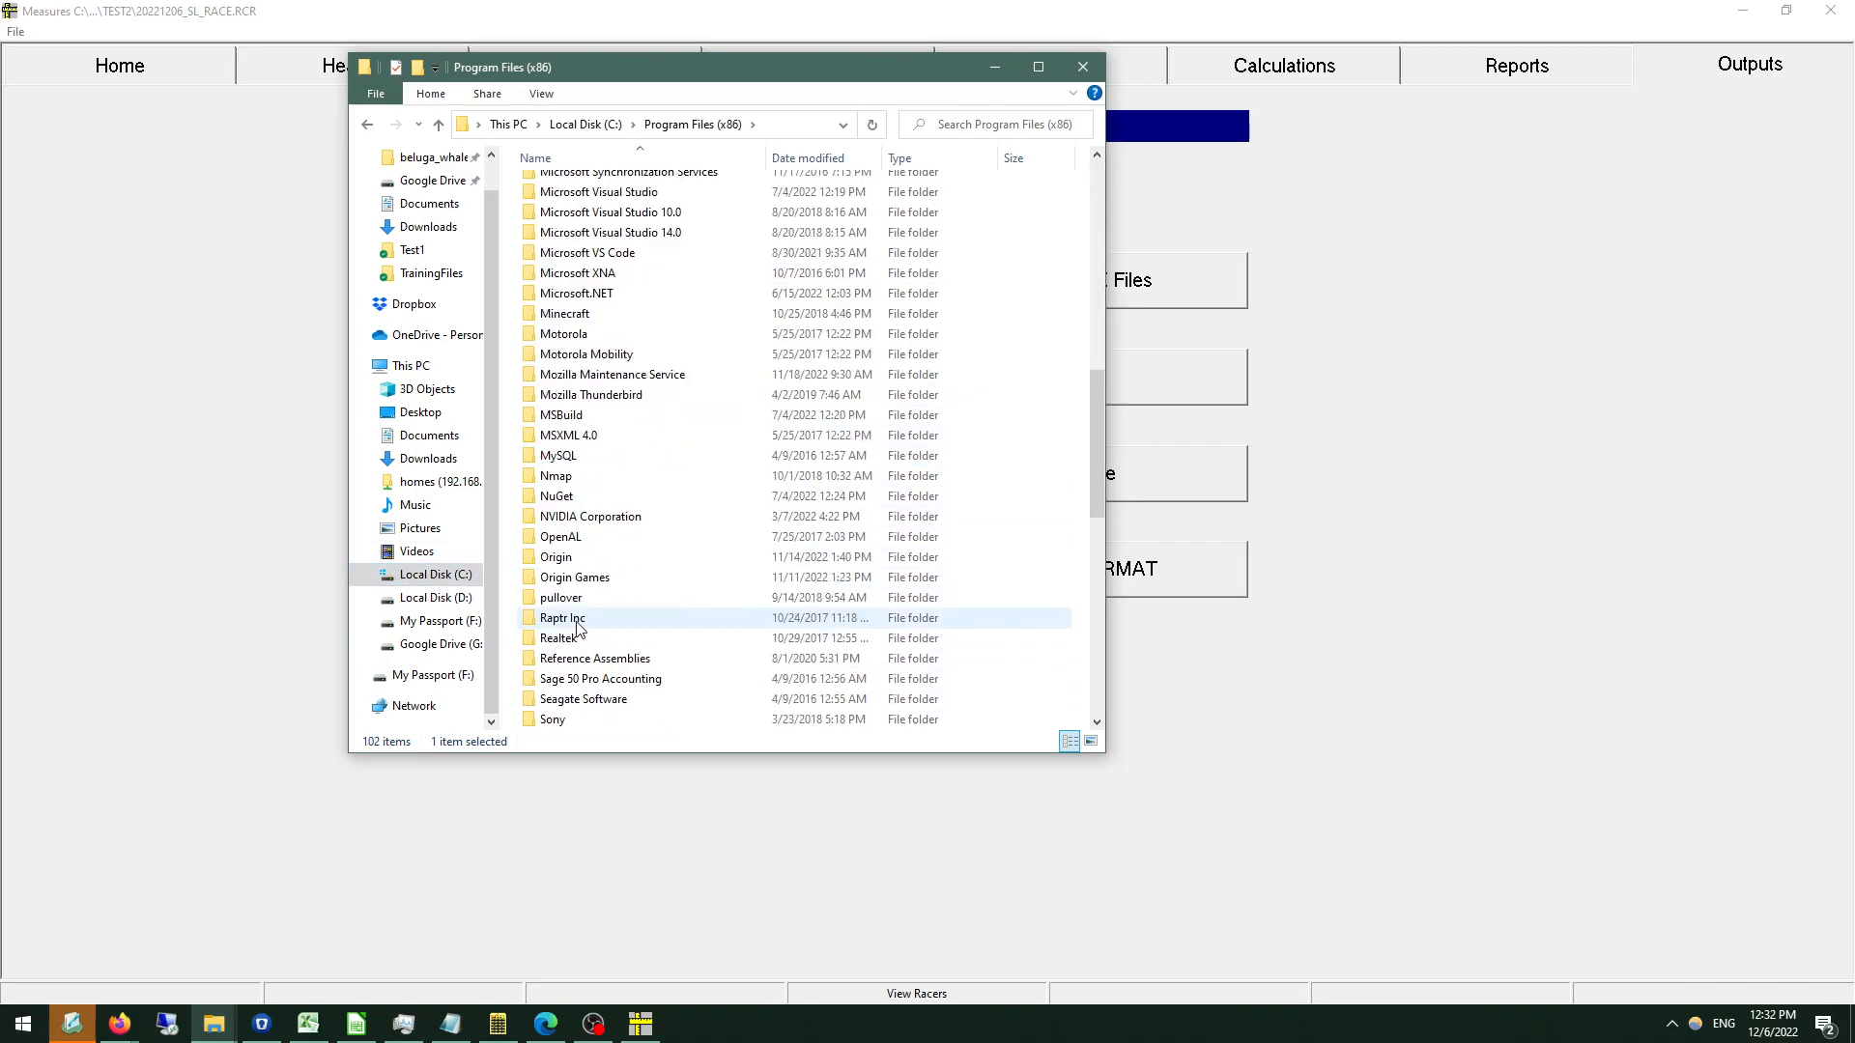
pyautogui.scroll(6, 578, 629)
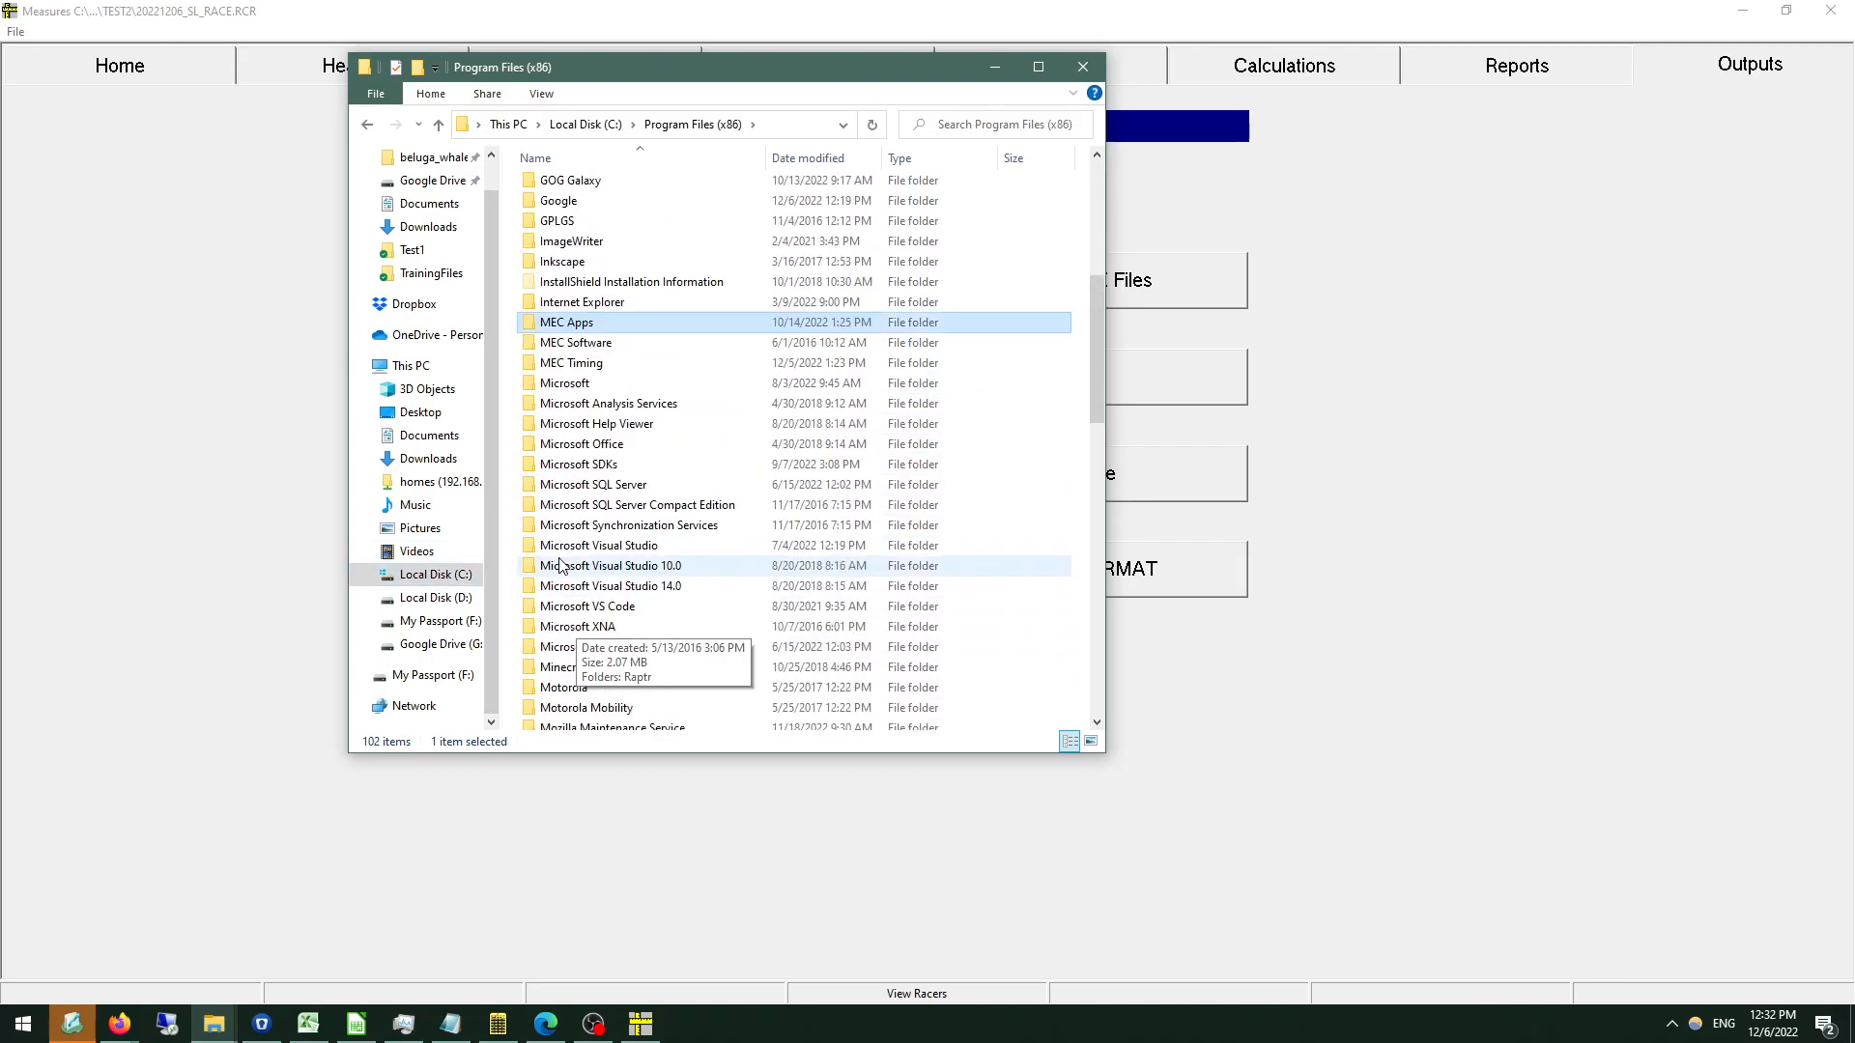
pyautogui.click(592, 123)
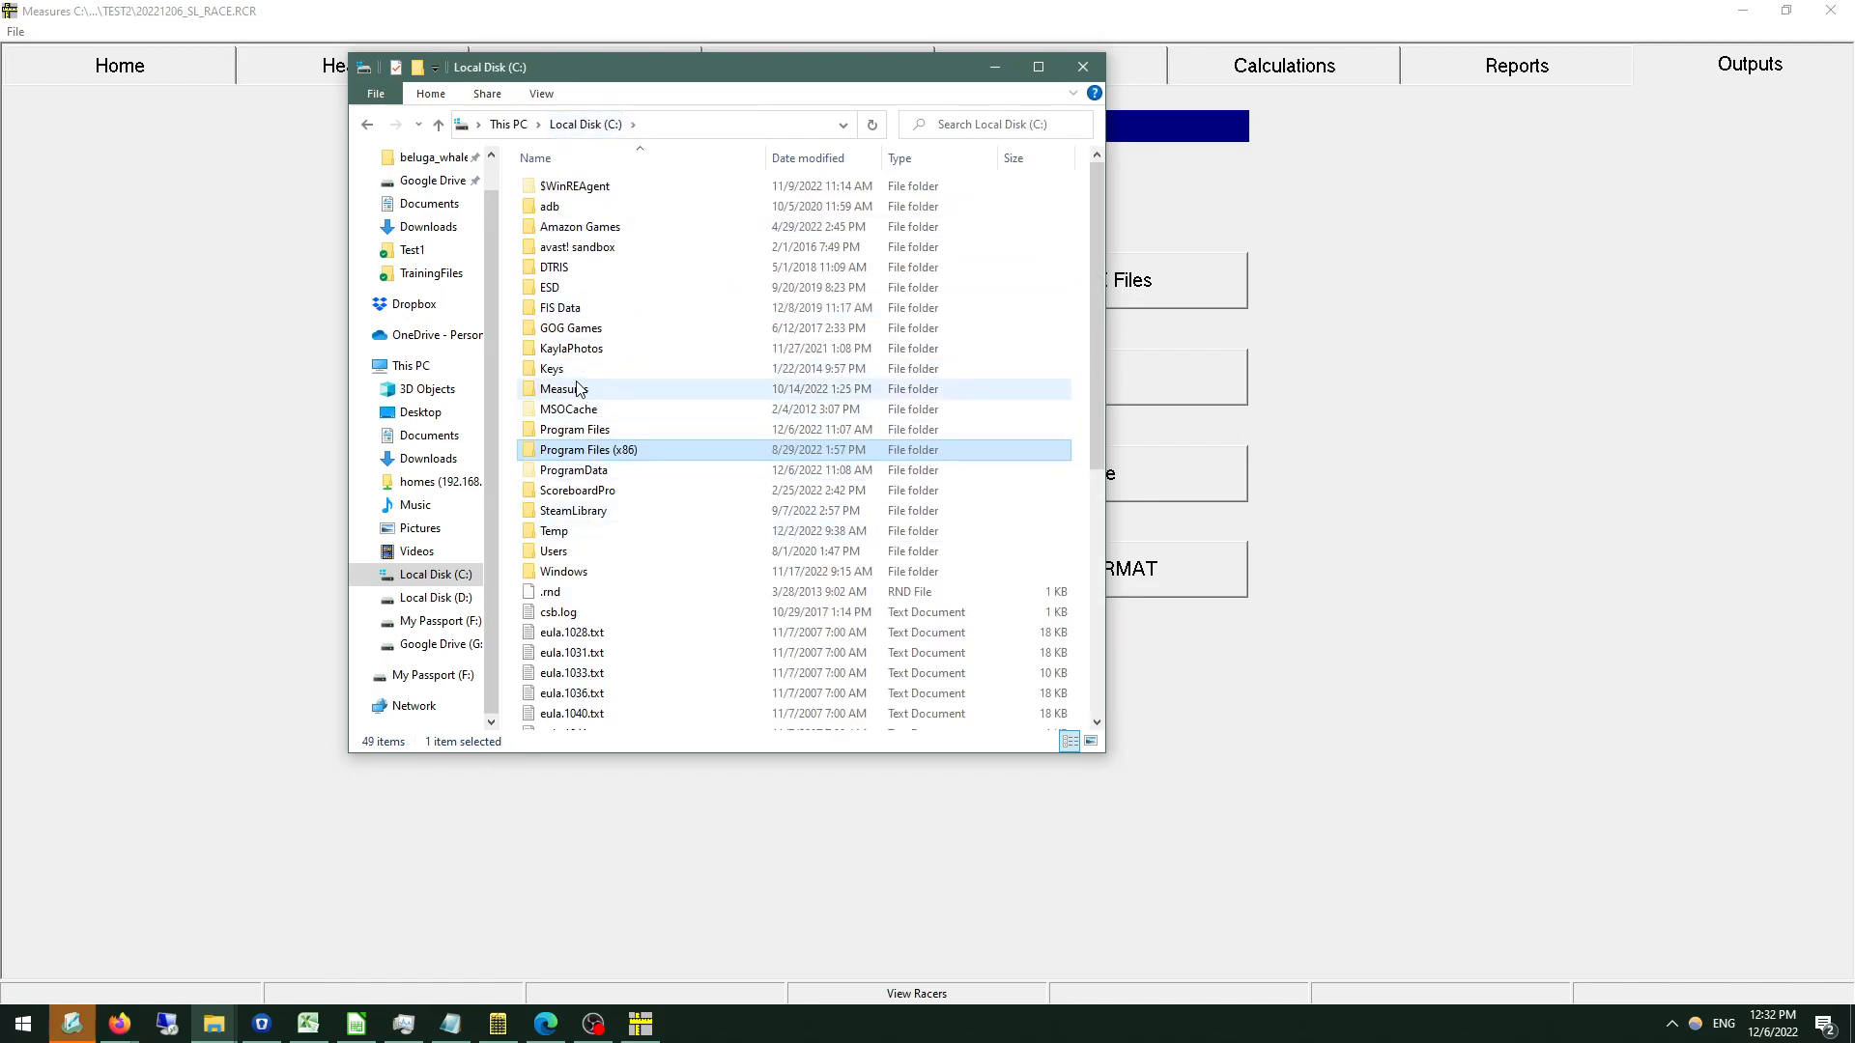
pyautogui.doubleClick(576, 388)
pyautogui.doubleClick(570, 211)
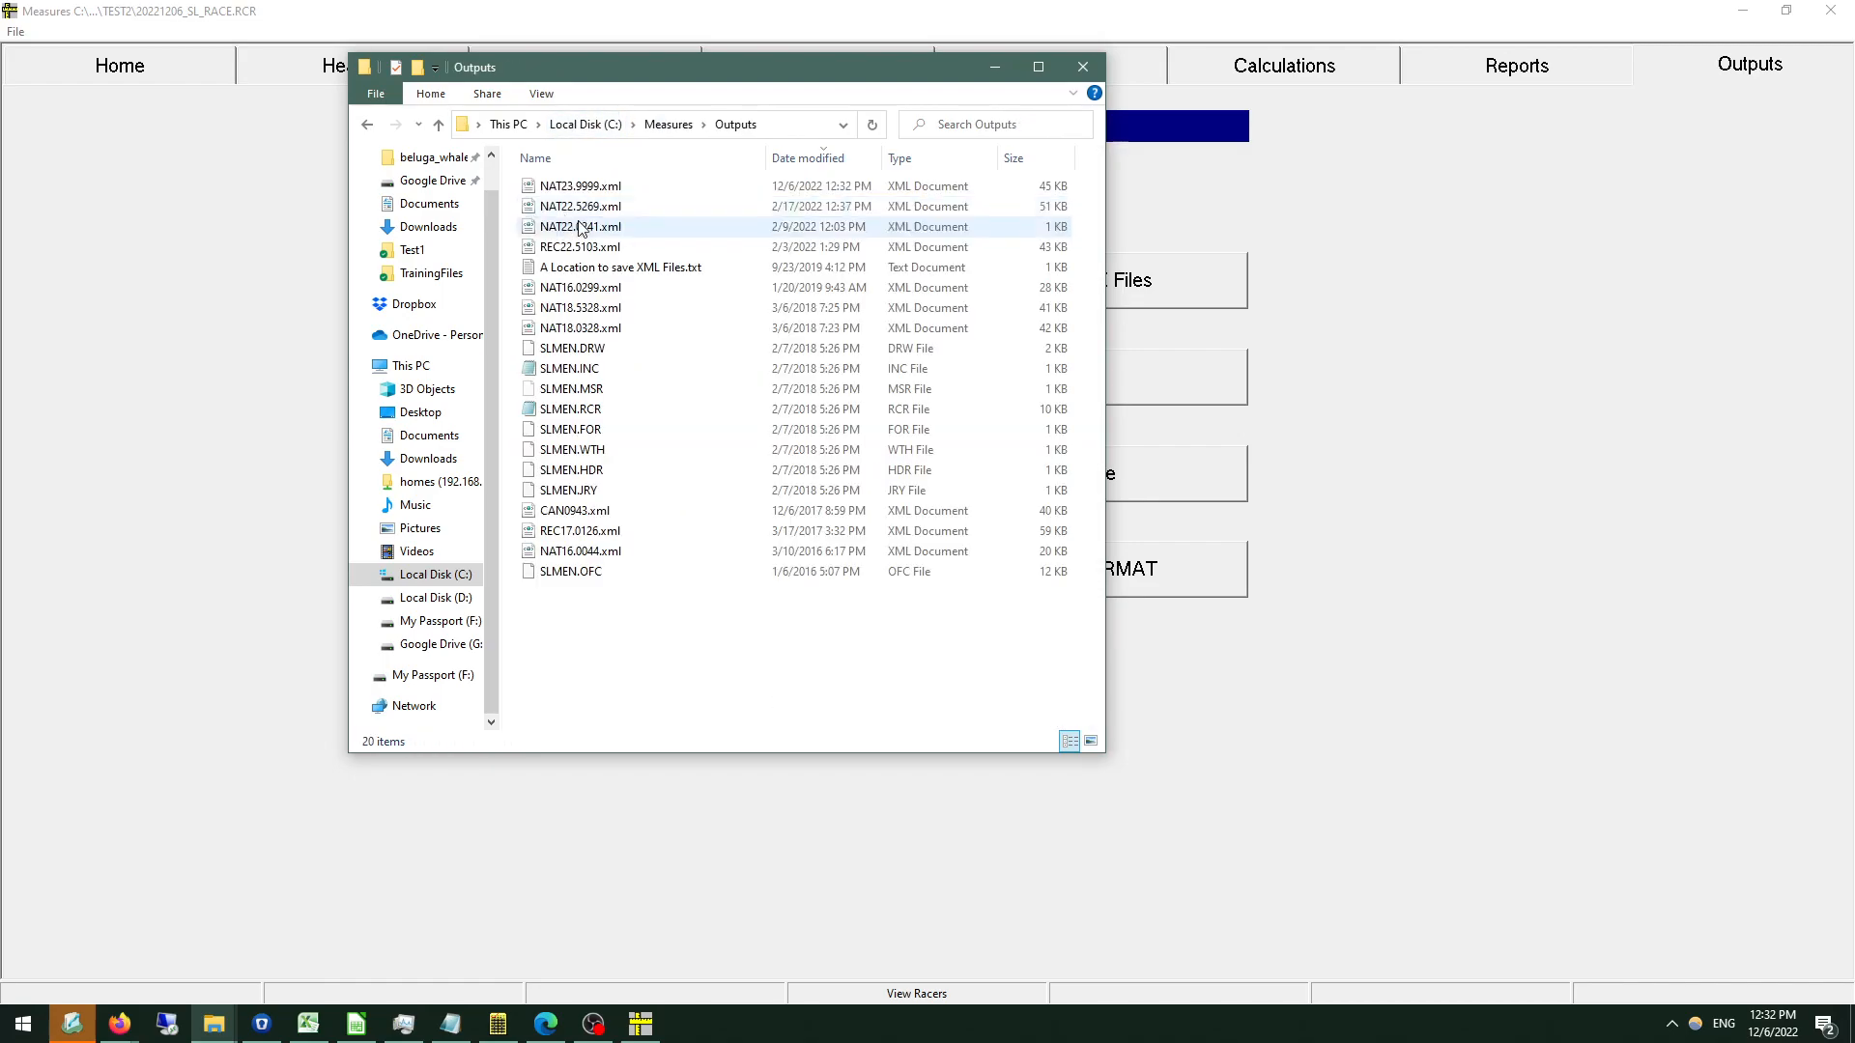
# Open the exported NAT23.9999.xml in Visual Studio Code.
pyautogui.click(619, 188)
pyautogui.rightClick(623, 188)
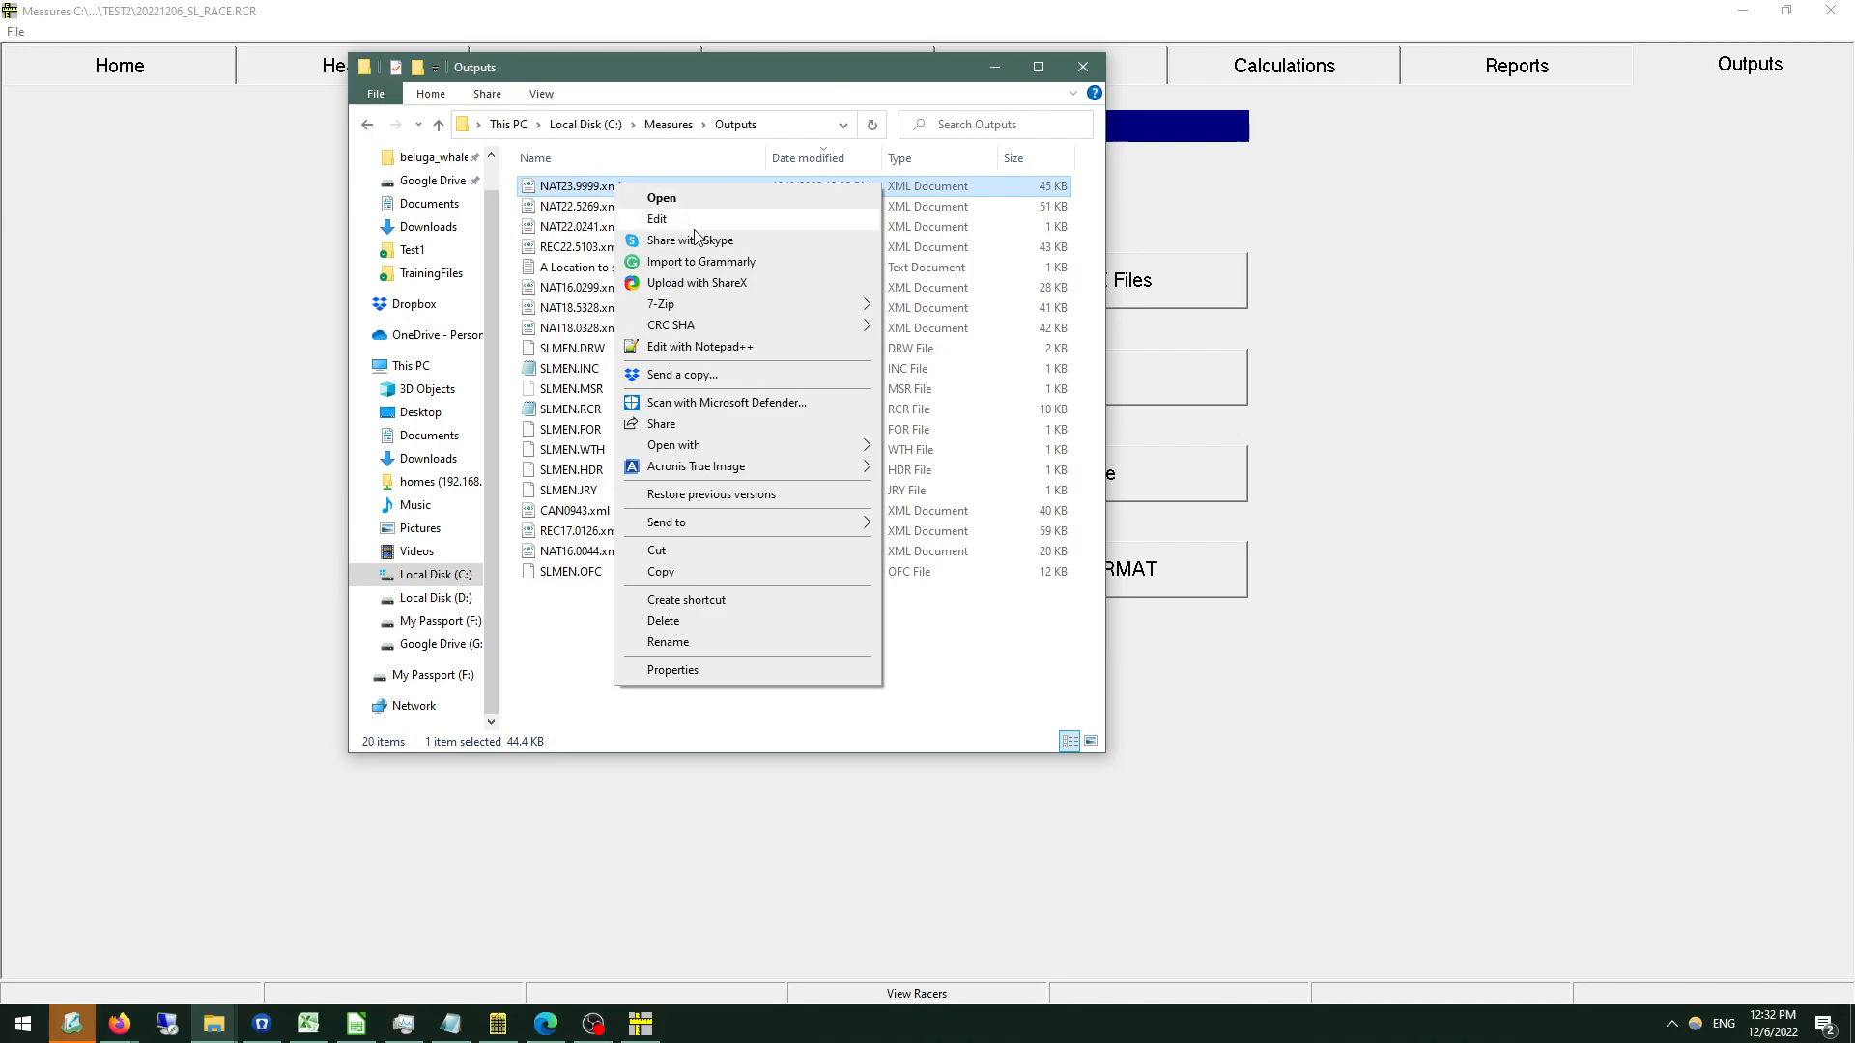
pyautogui.moveTo(837, 451)
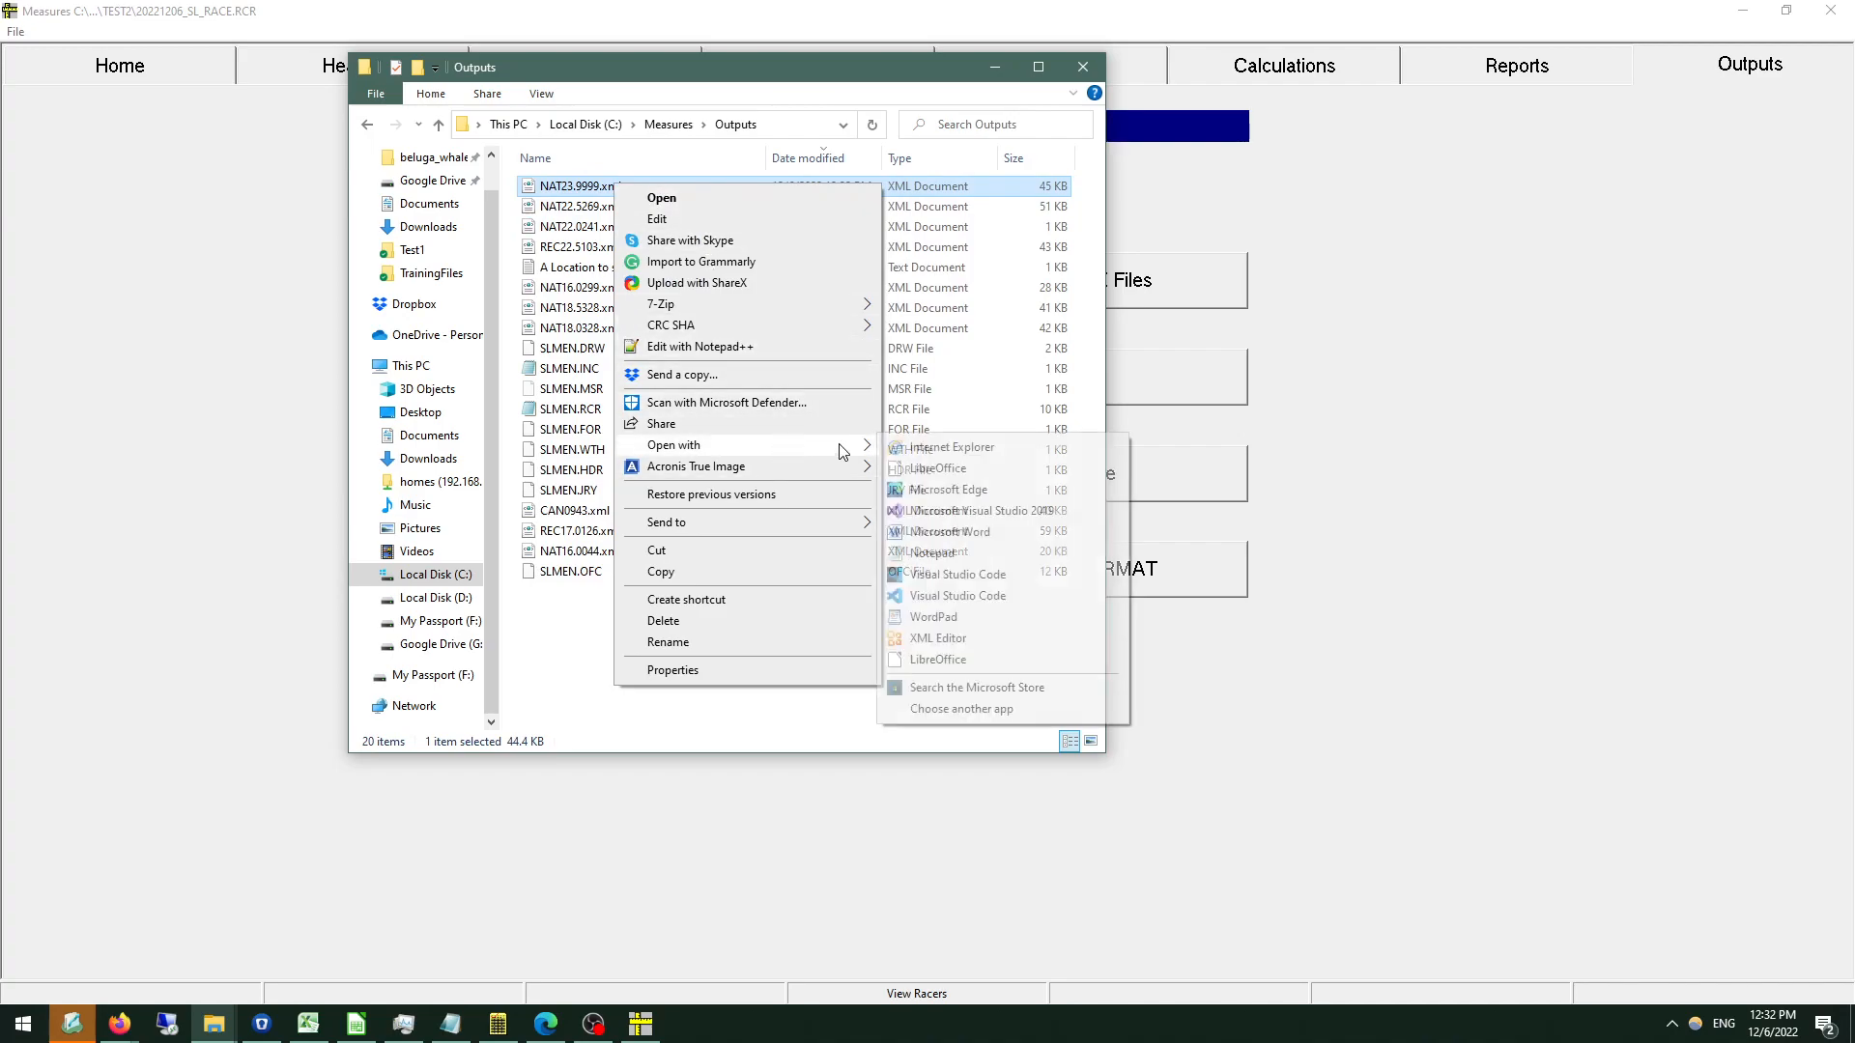
pyautogui.click(962, 577)
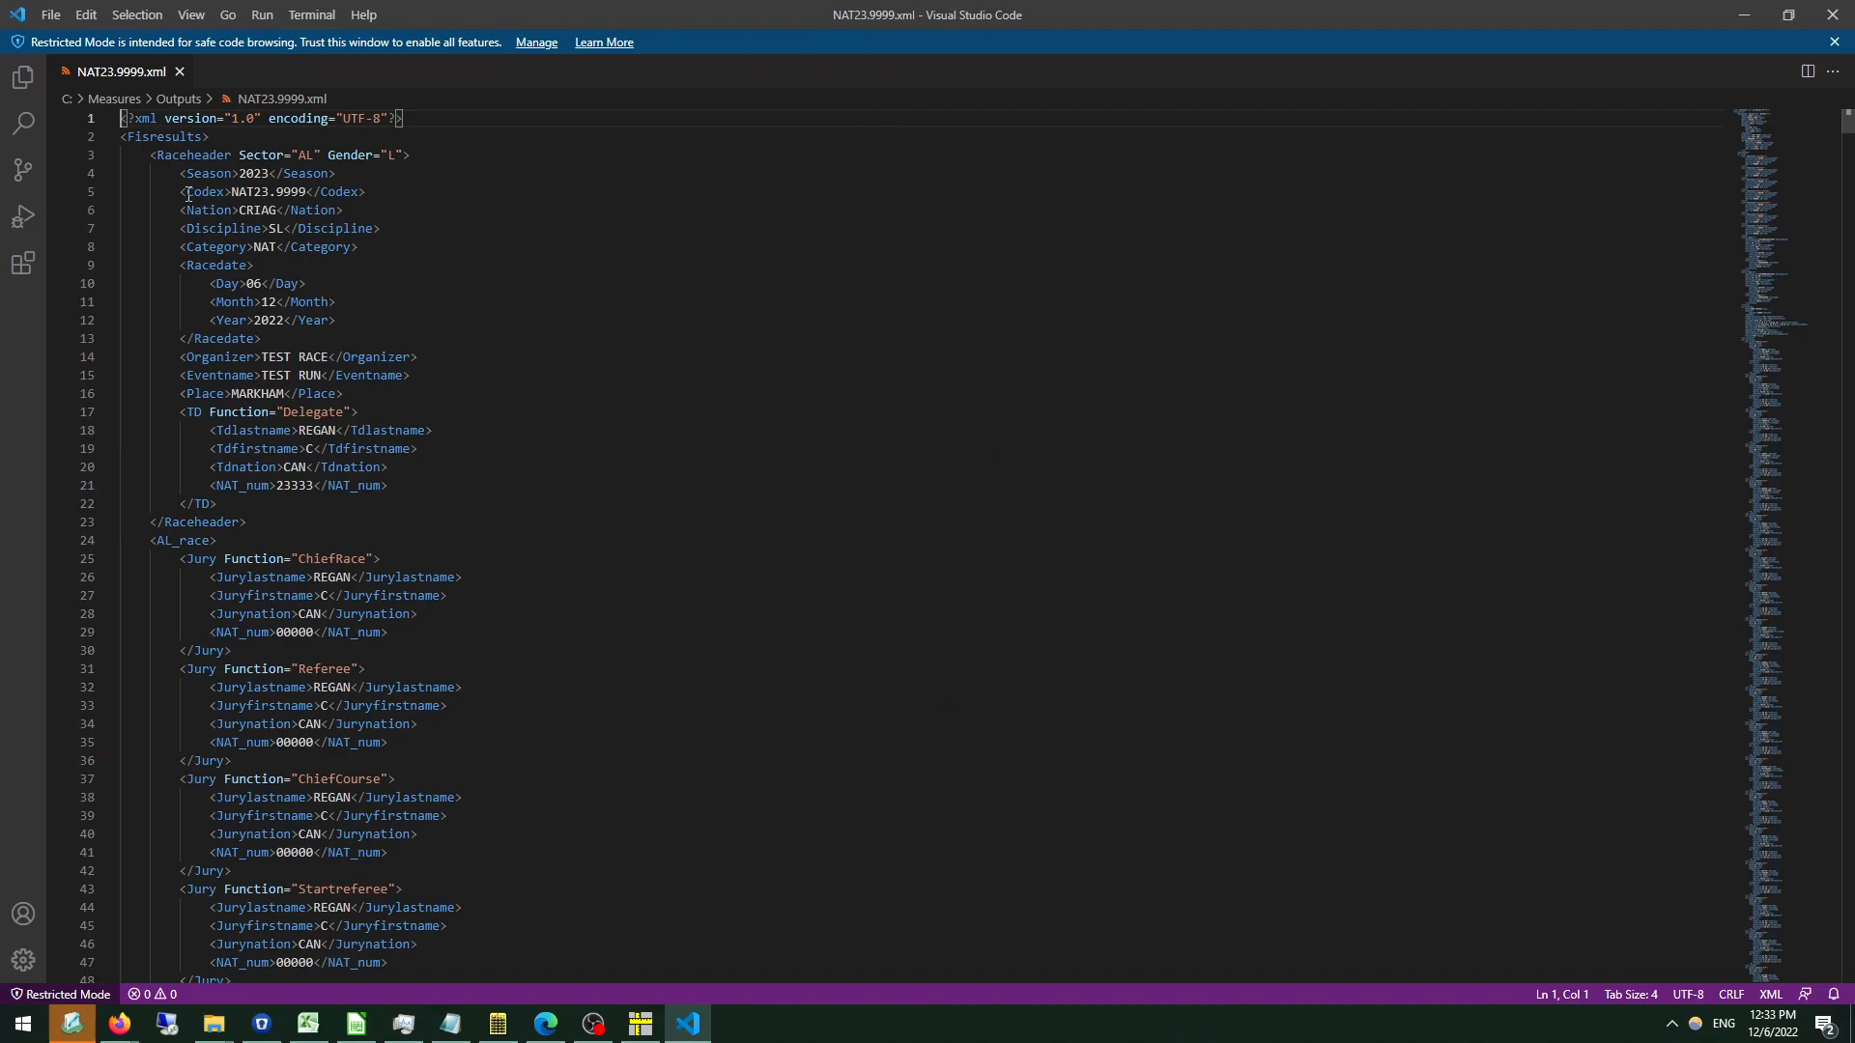
# Examine the race header and jury entries in the XML file, and minimise the editor and folder windows to return to Measures.
pyautogui.moveTo(189, 194); pyautogui.dragTo(435, 742)
pyautogui.click(435, 742)
pyautogui.click(1744, 17)
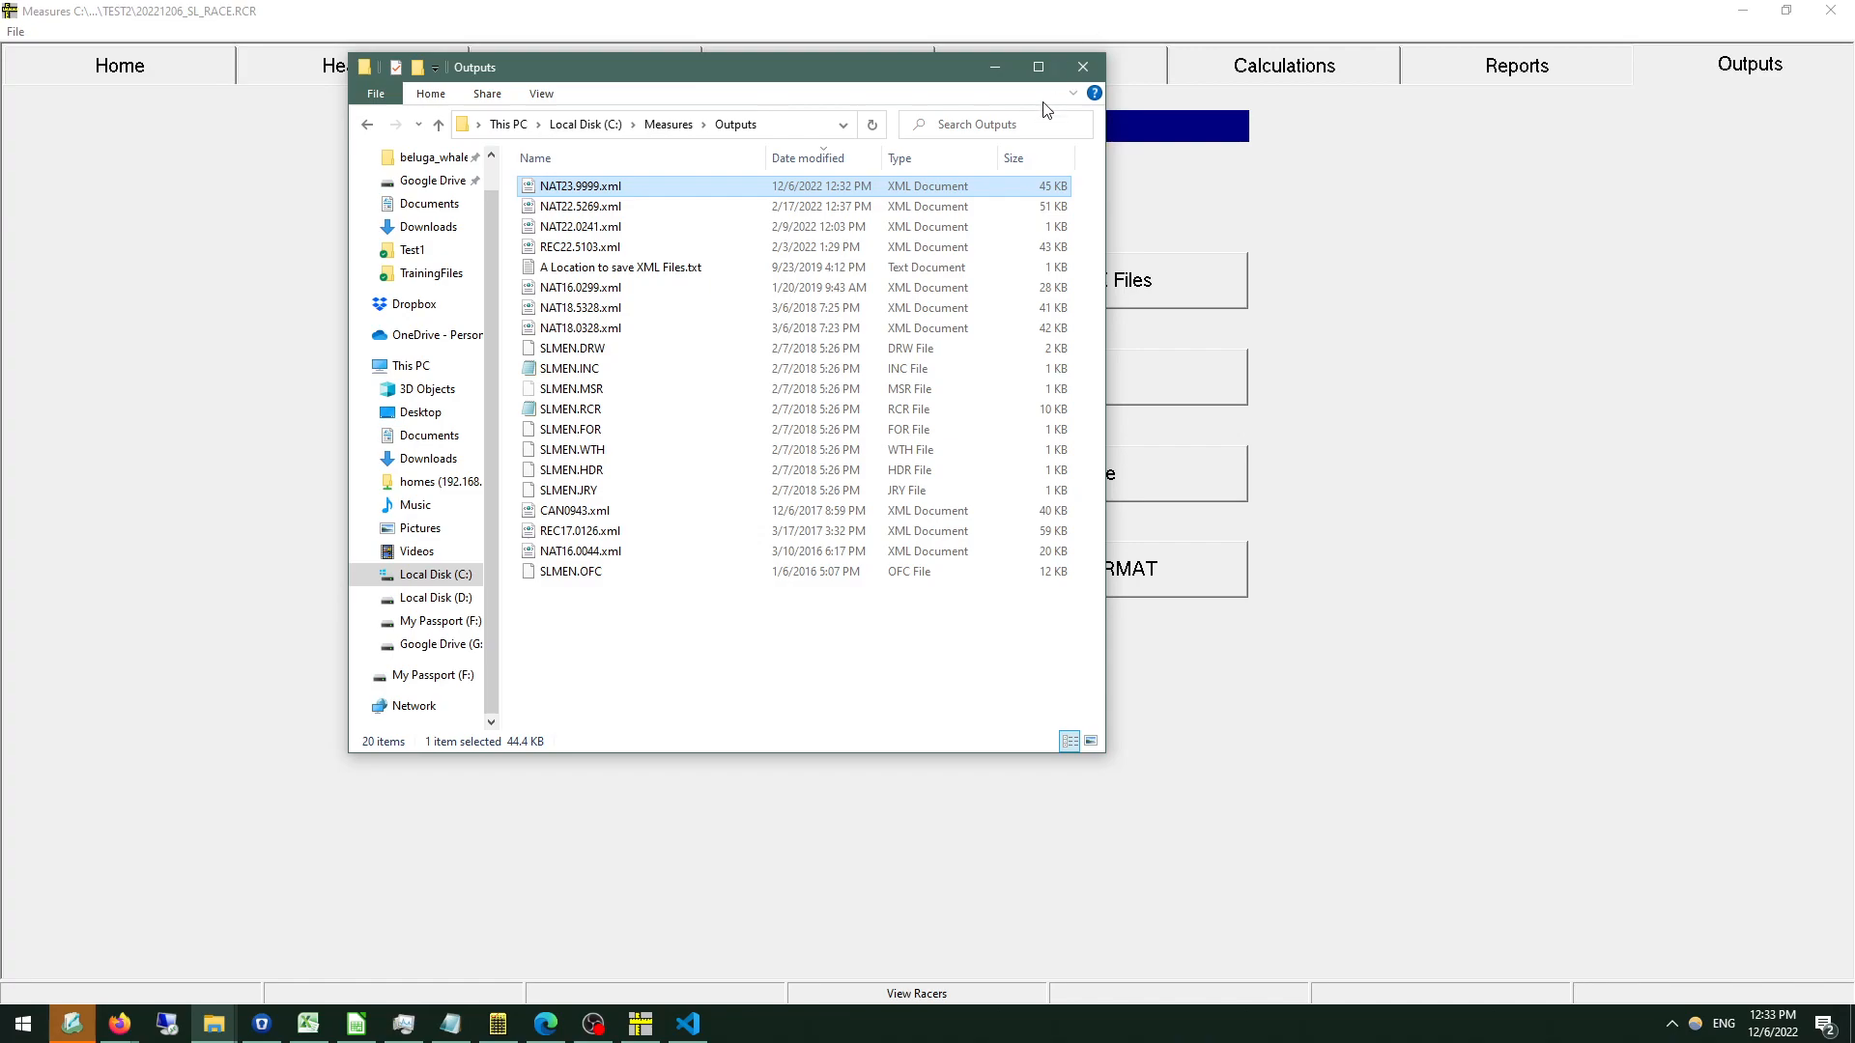
pyautogui.click(994, 67)
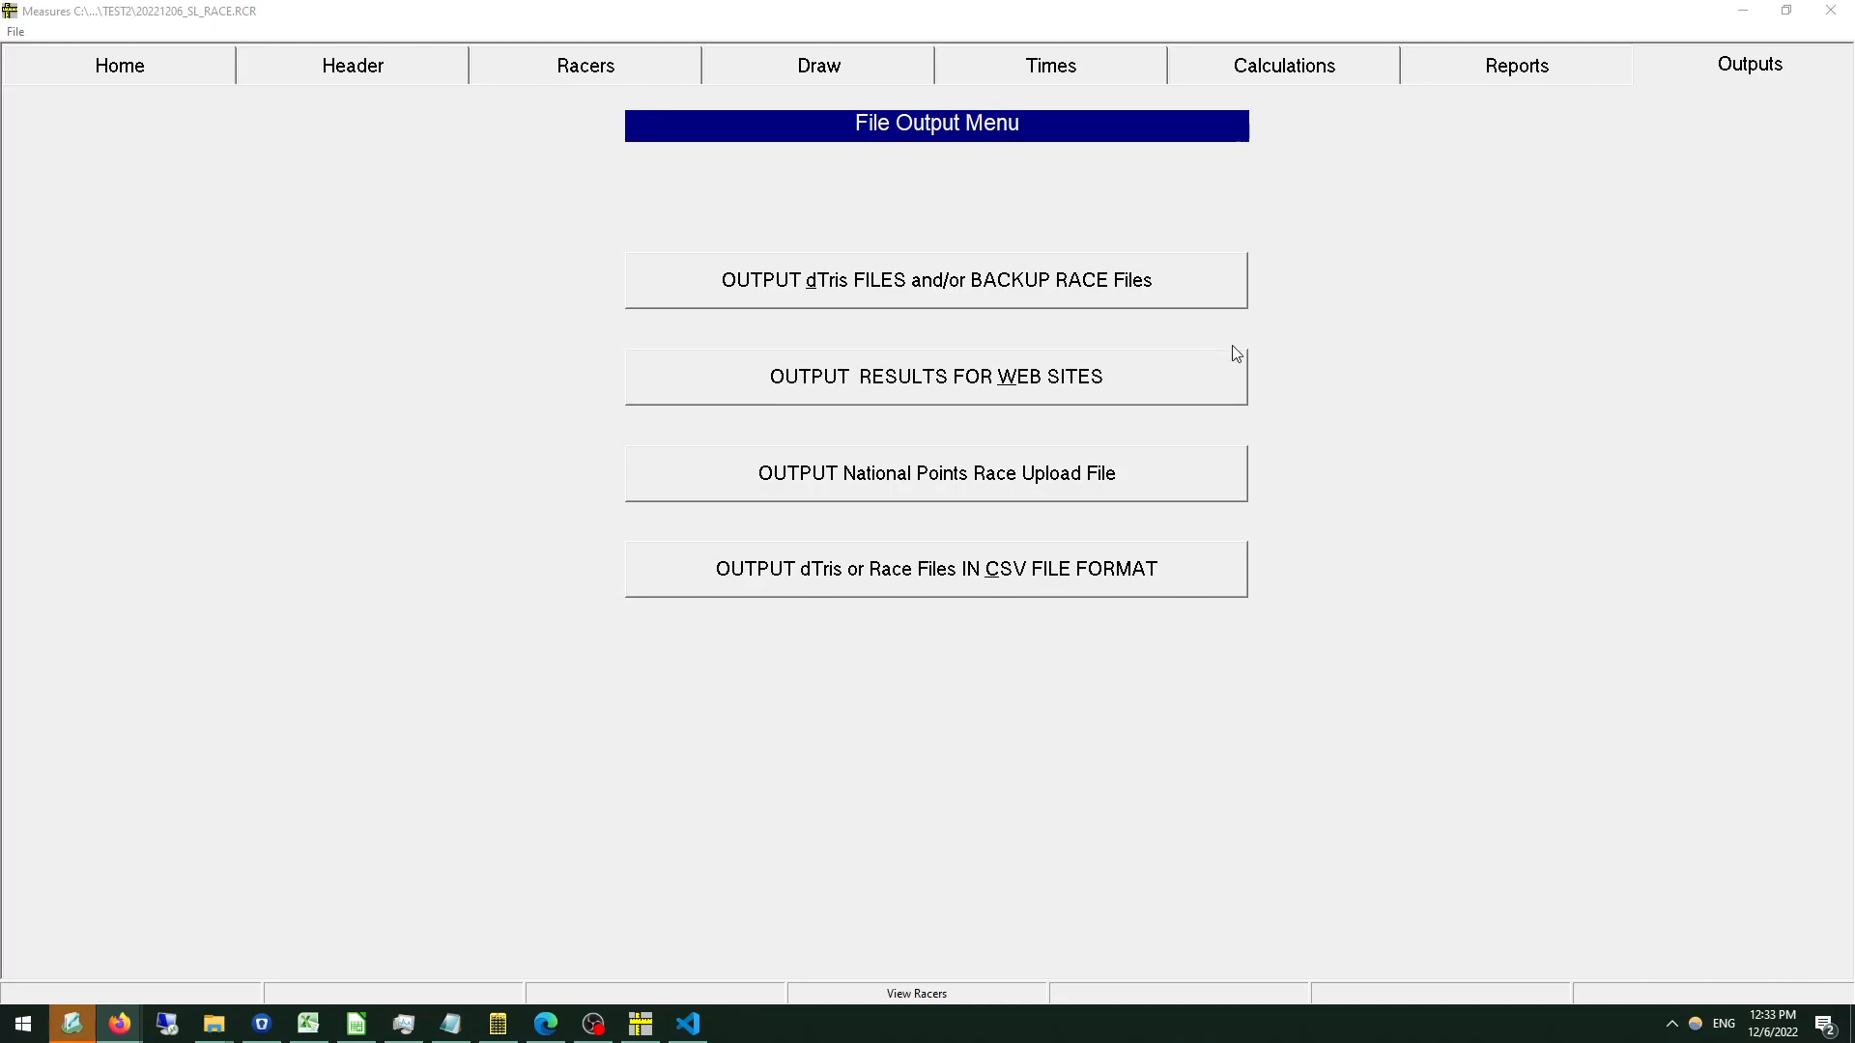
# Review the two report title lines in the race titles and parameters, and exit without saving.
pyautogui.click(328, 58)
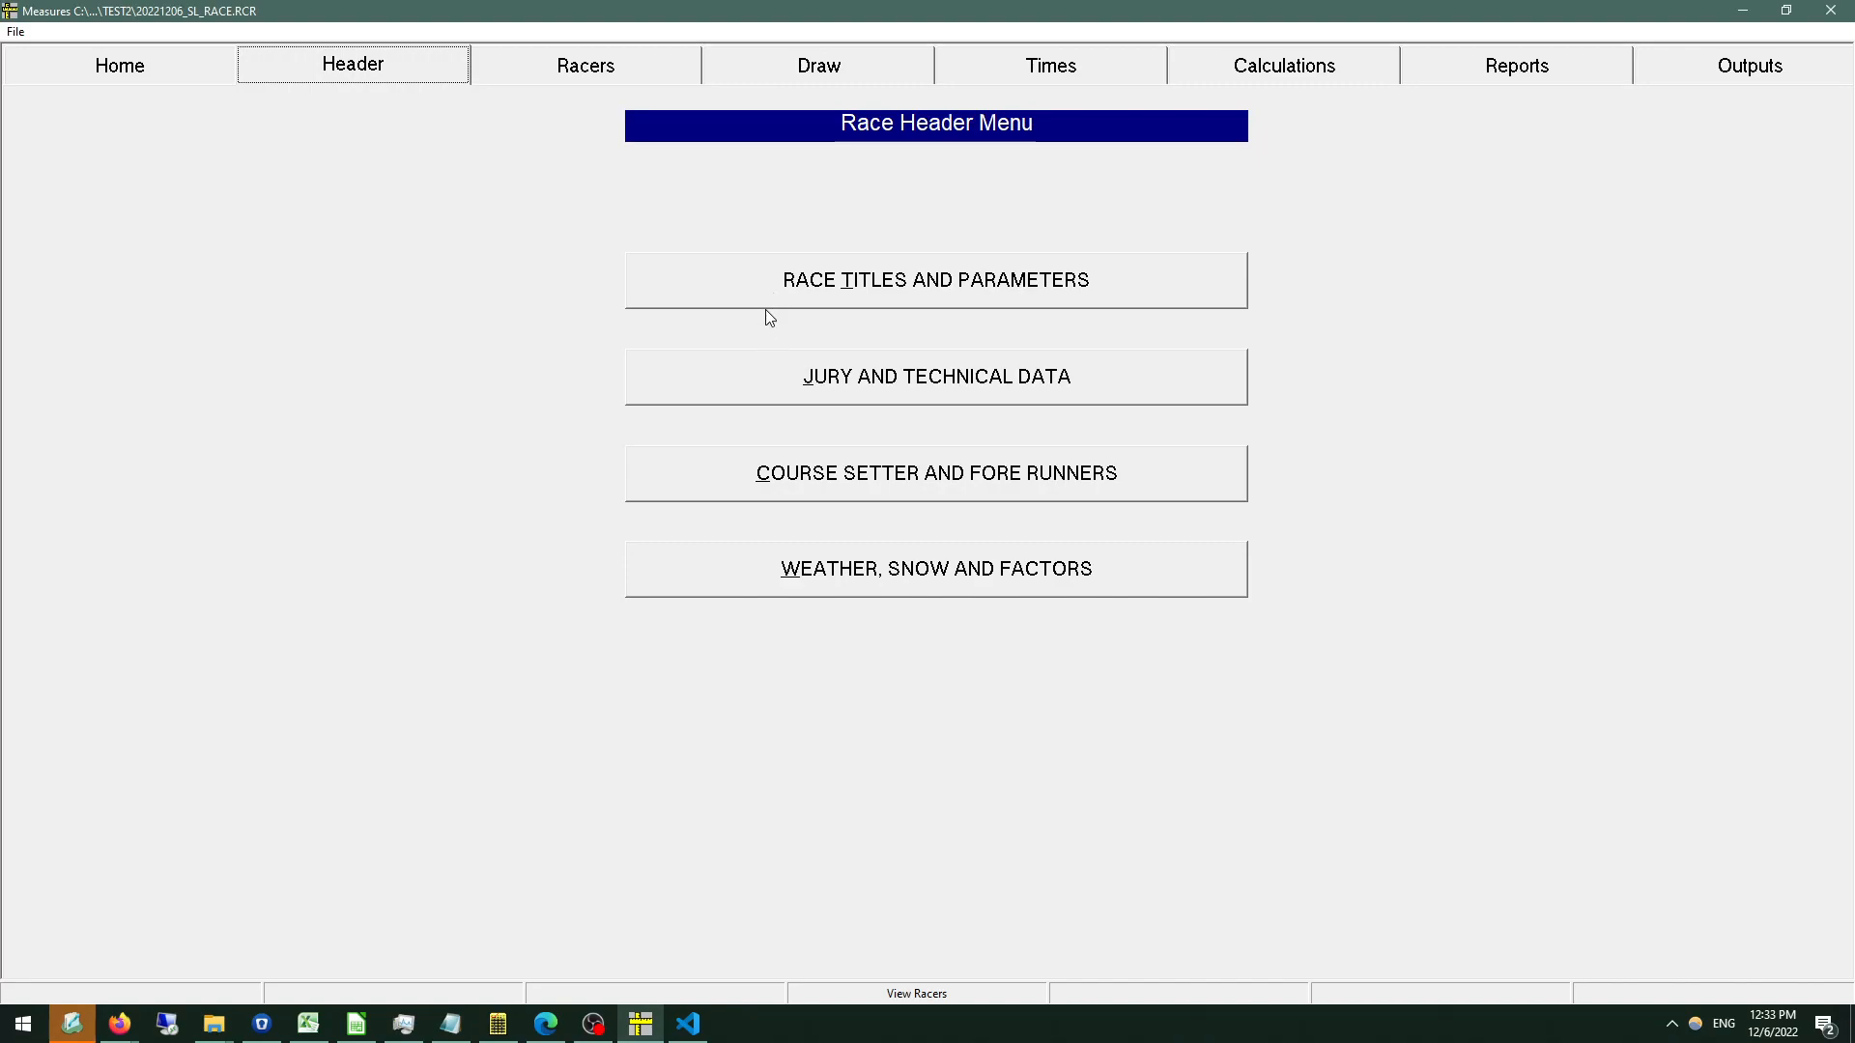
pyautogui.click(764, 285)
pyautogui.click(725, 133)
pyautogui.click(751, 180)
pyautogui.click(766, 132)
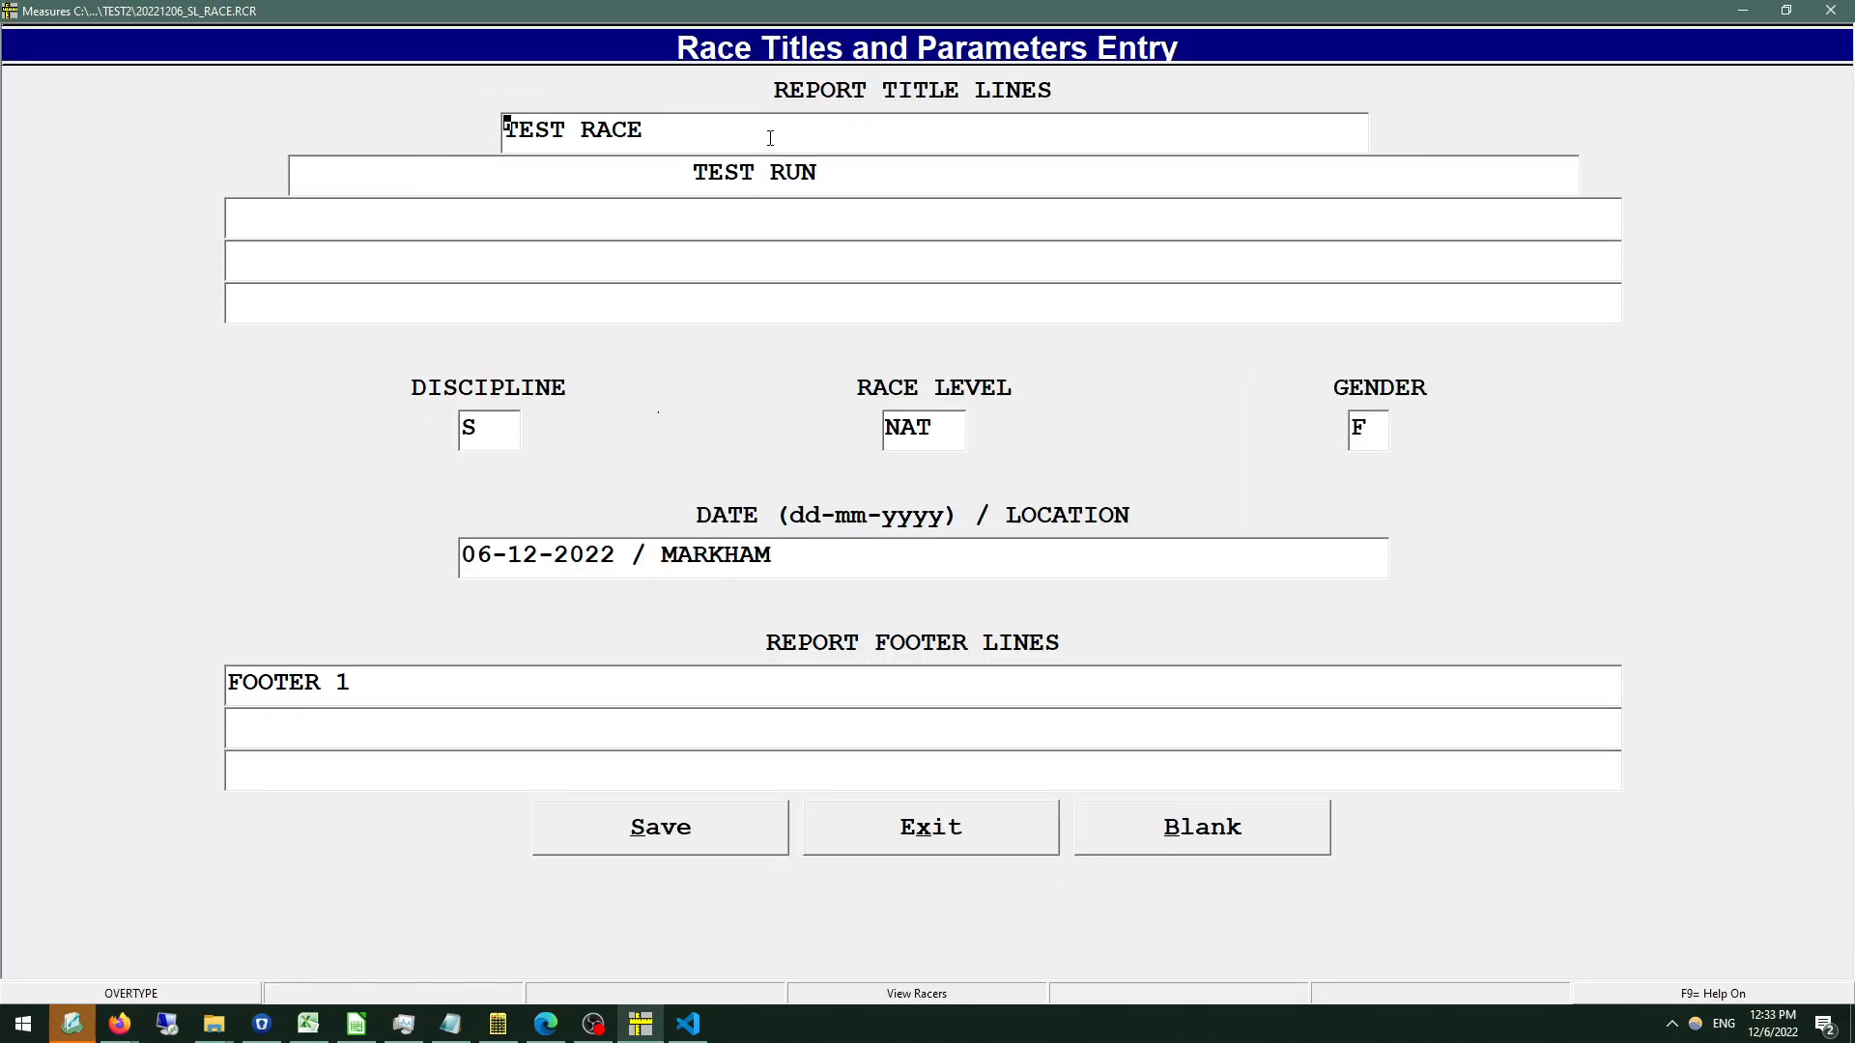
pyautogui.click(782, 184)
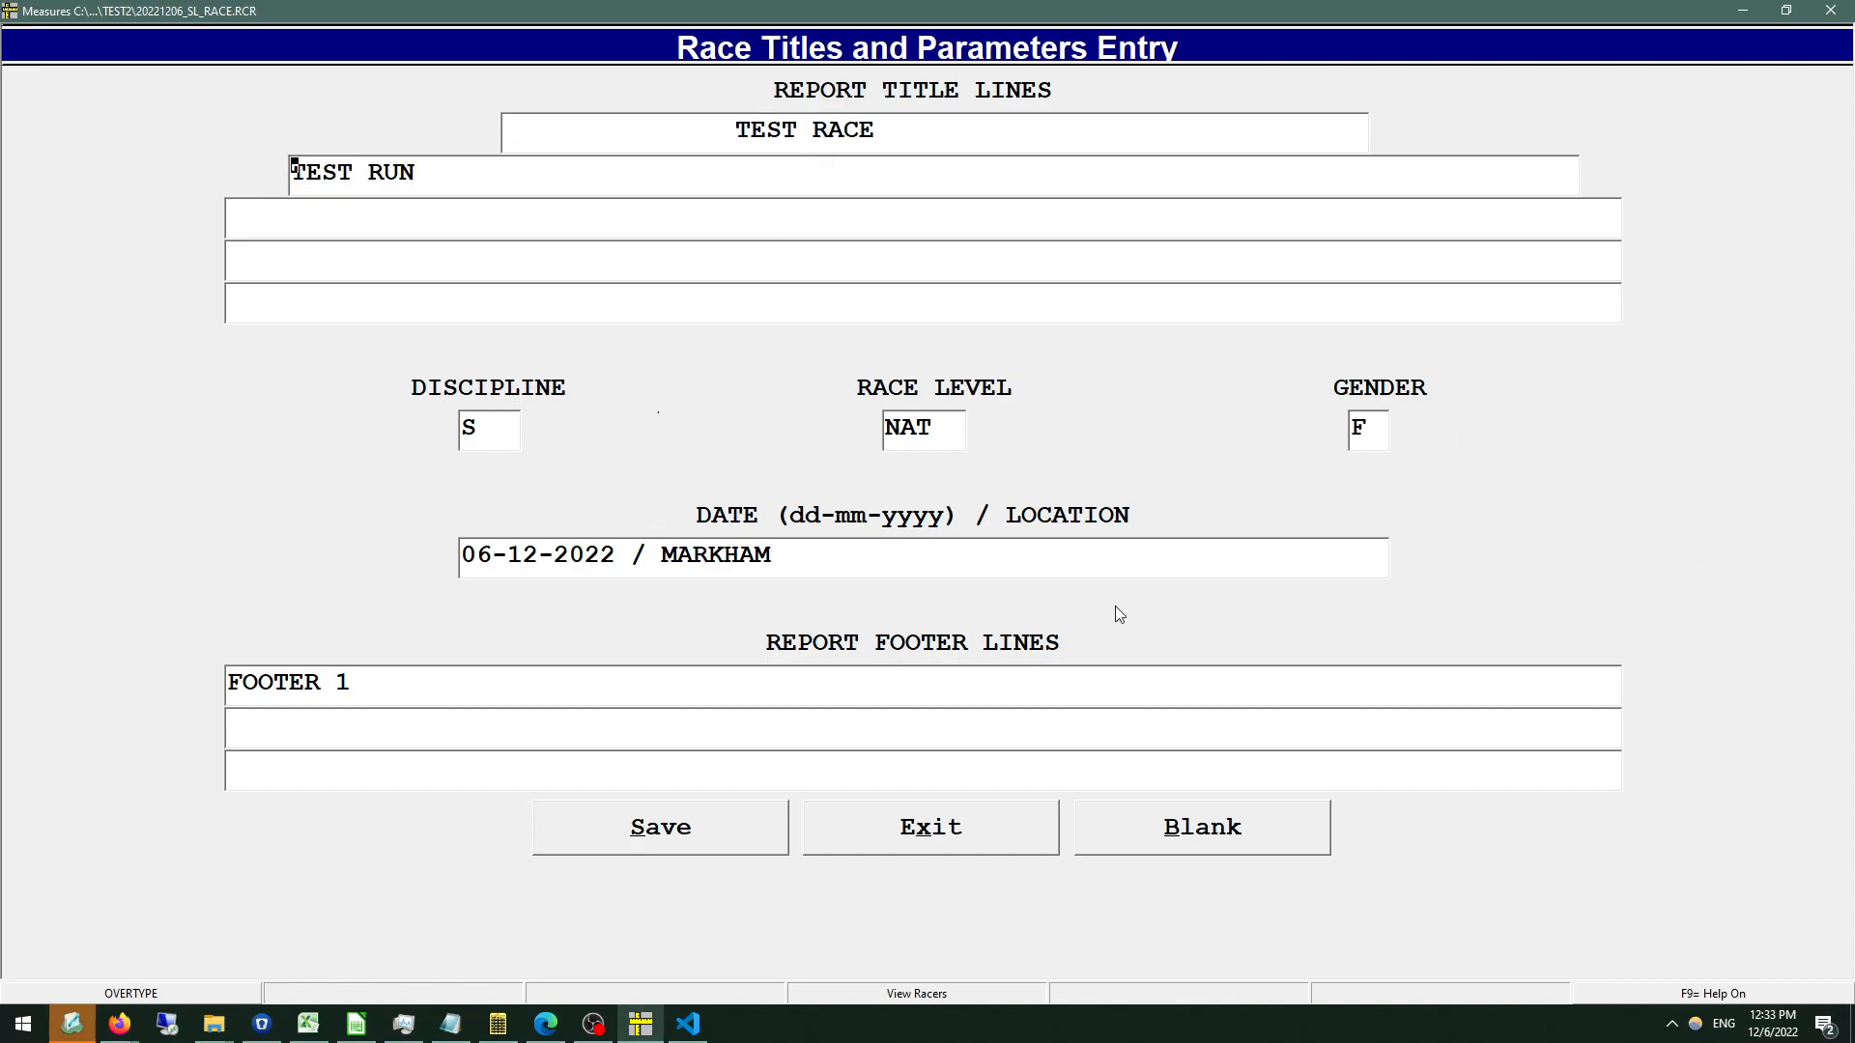
pyautogui.click(903, 829)
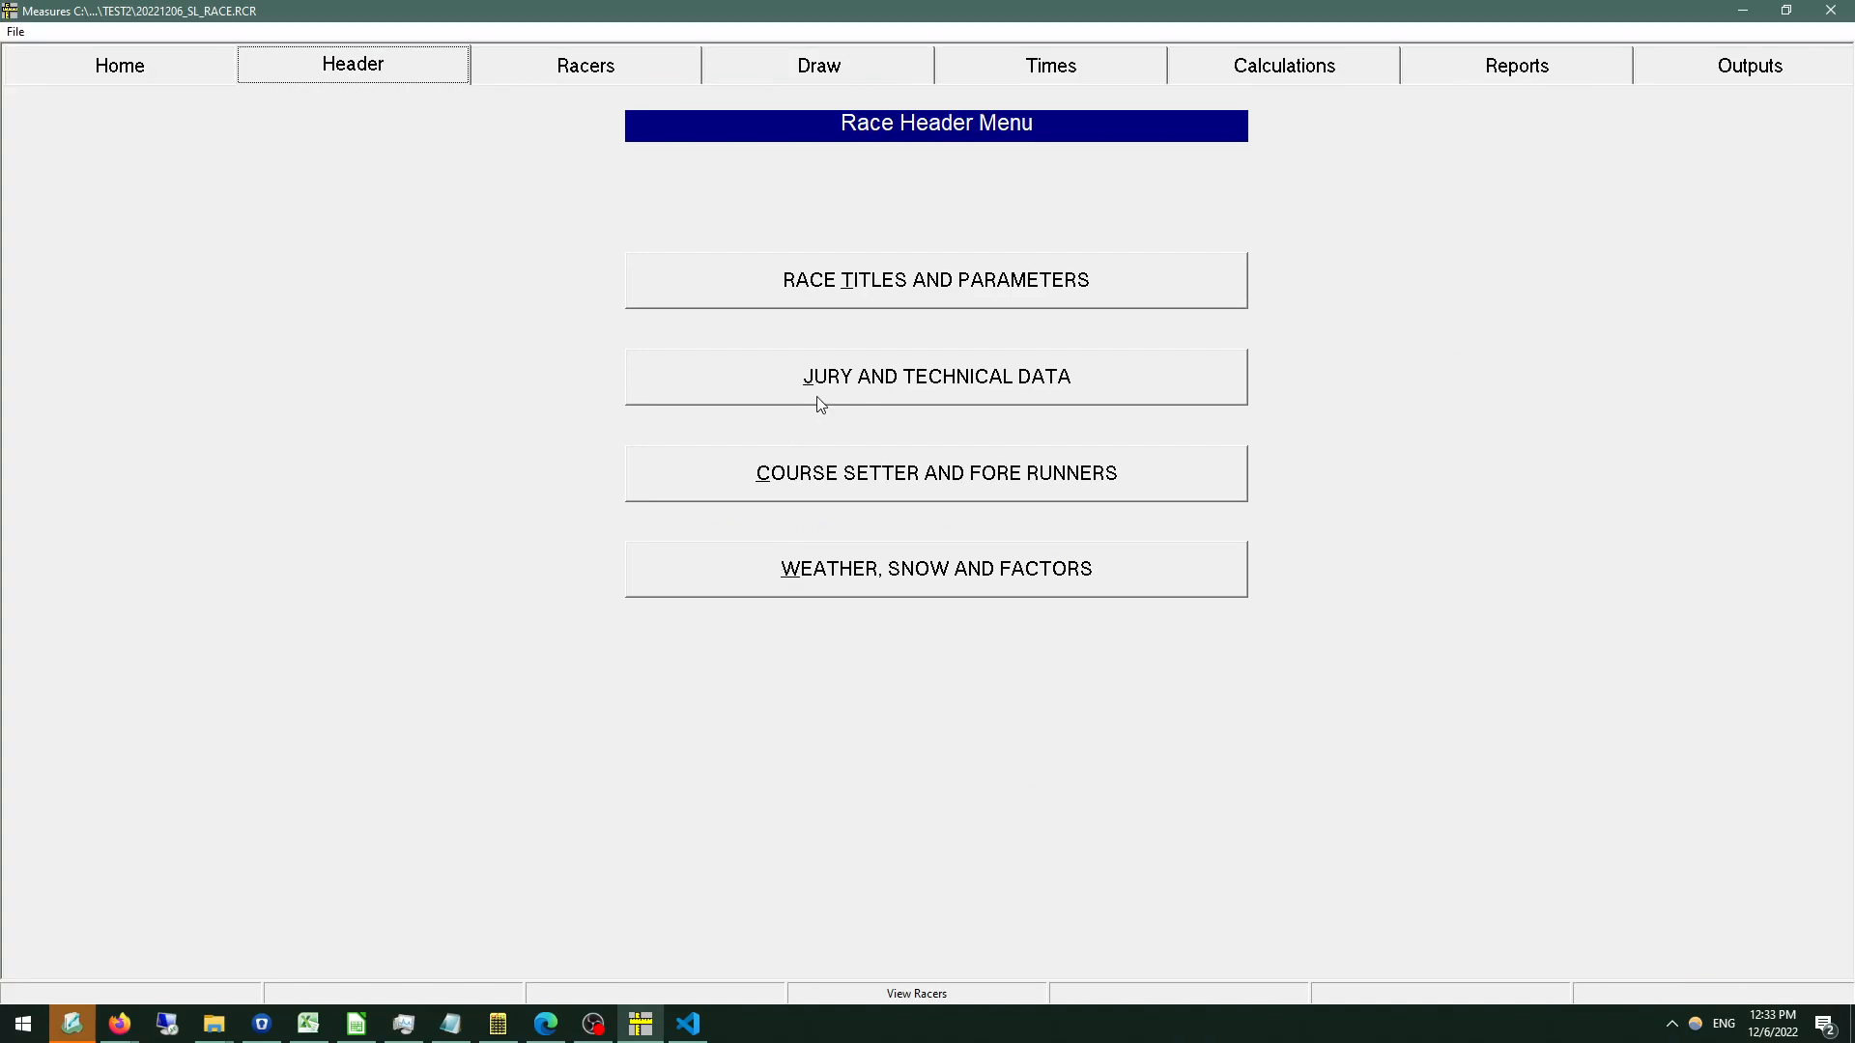
# Open the jury and technical data of the race header.
pyautogui.click(874, 397)
pyautogui.click(1159, 544)
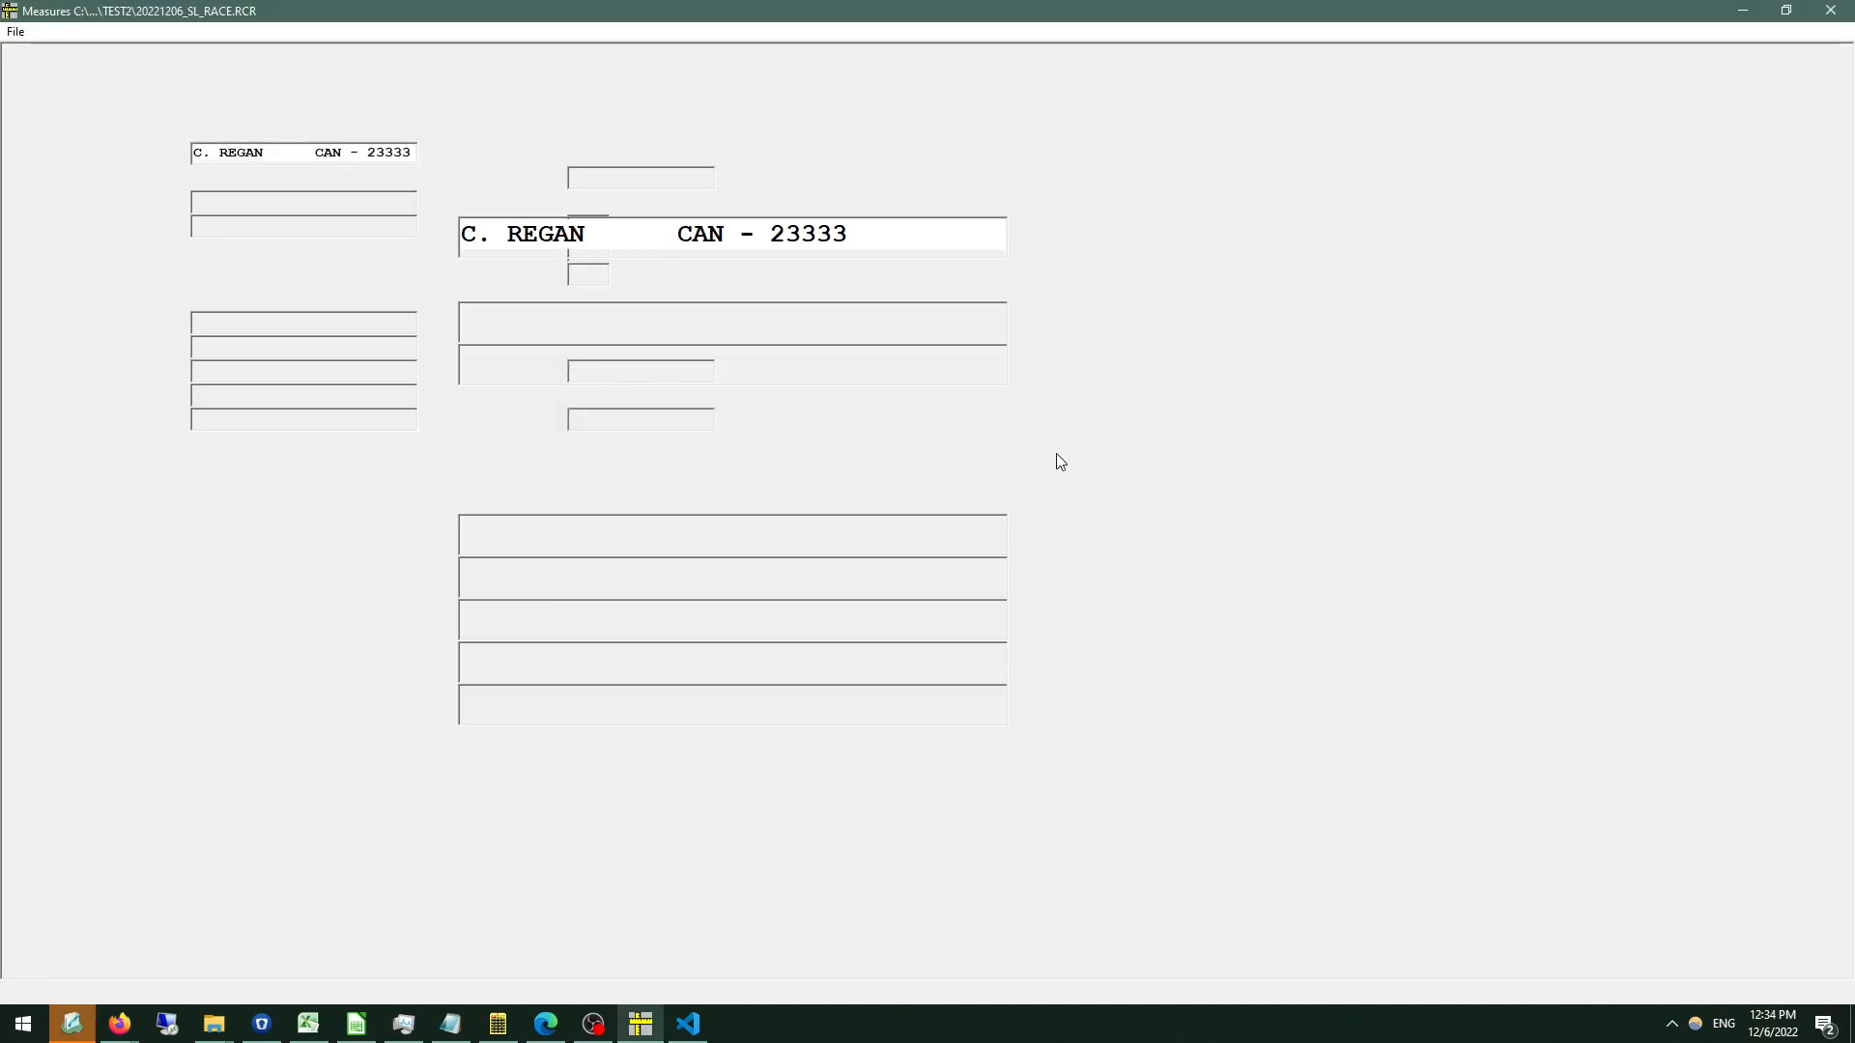
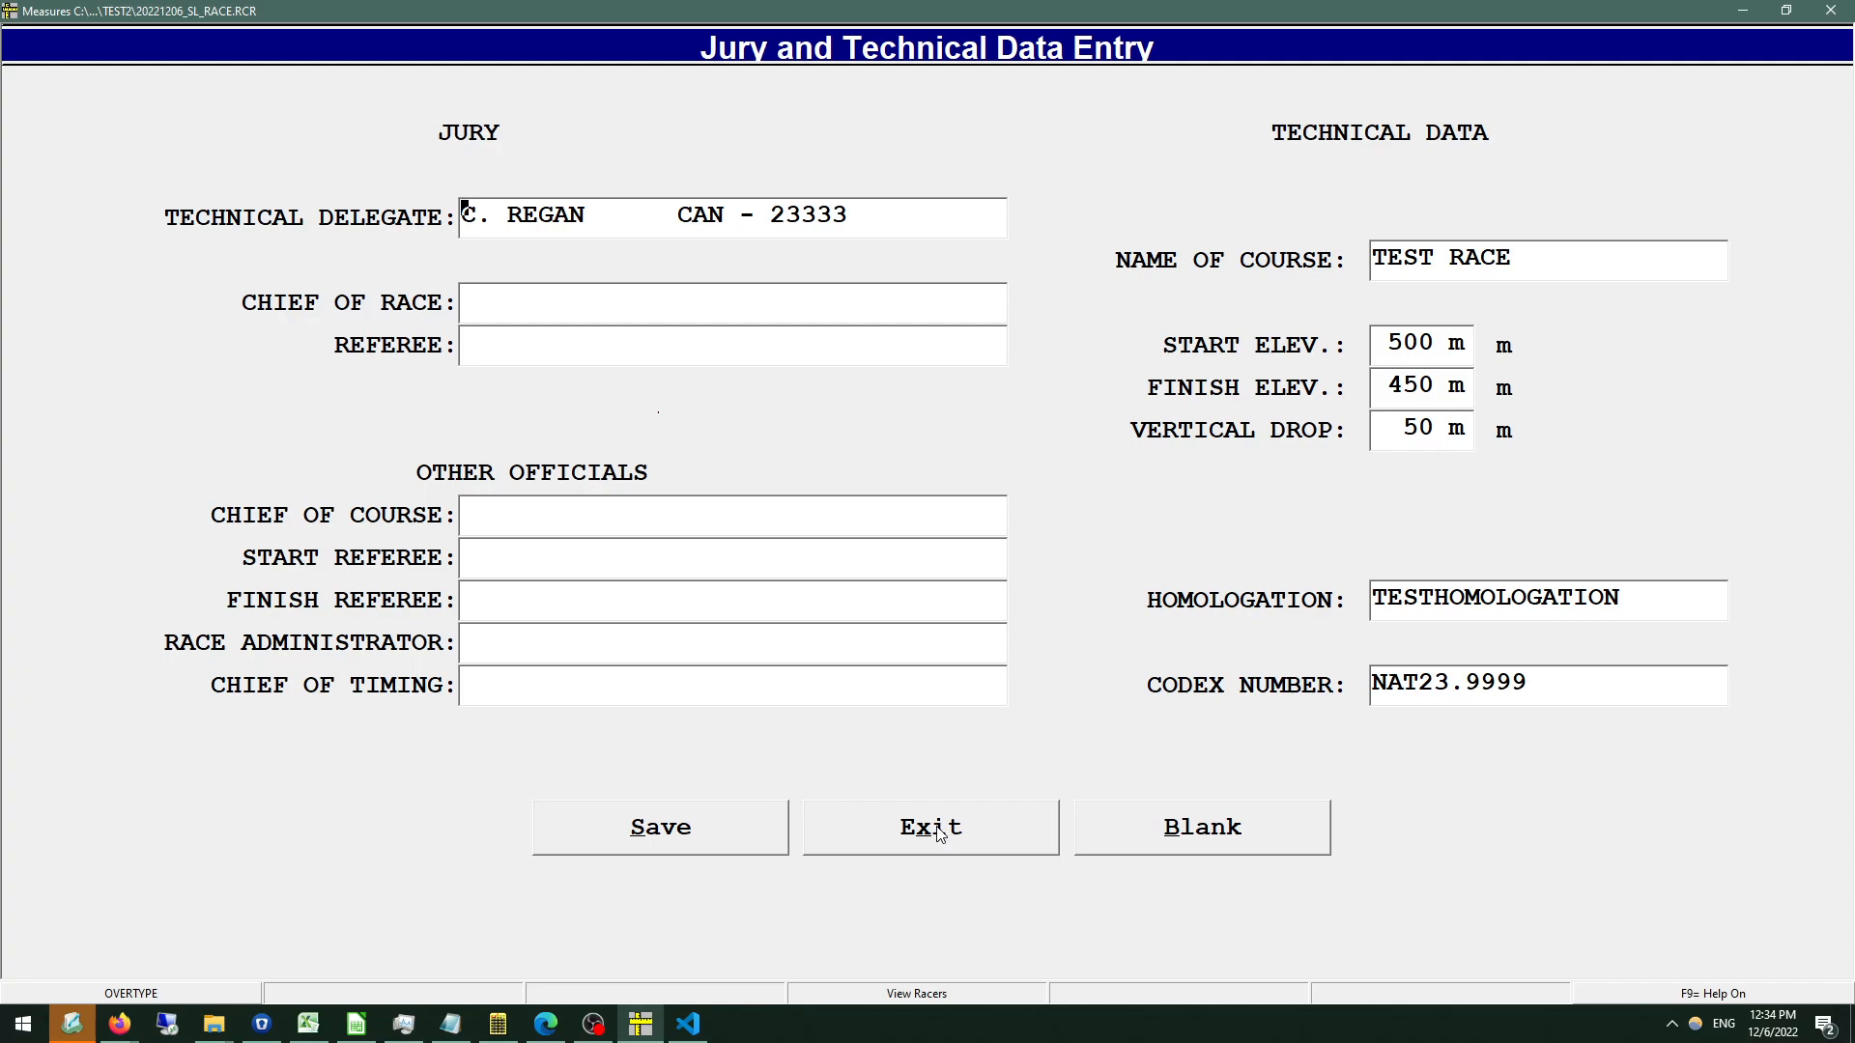
# Exit the jury data, clear the first run's number of gates and turns in the course setter and forerunner data, and save.
pyautogui.click(936, 834)
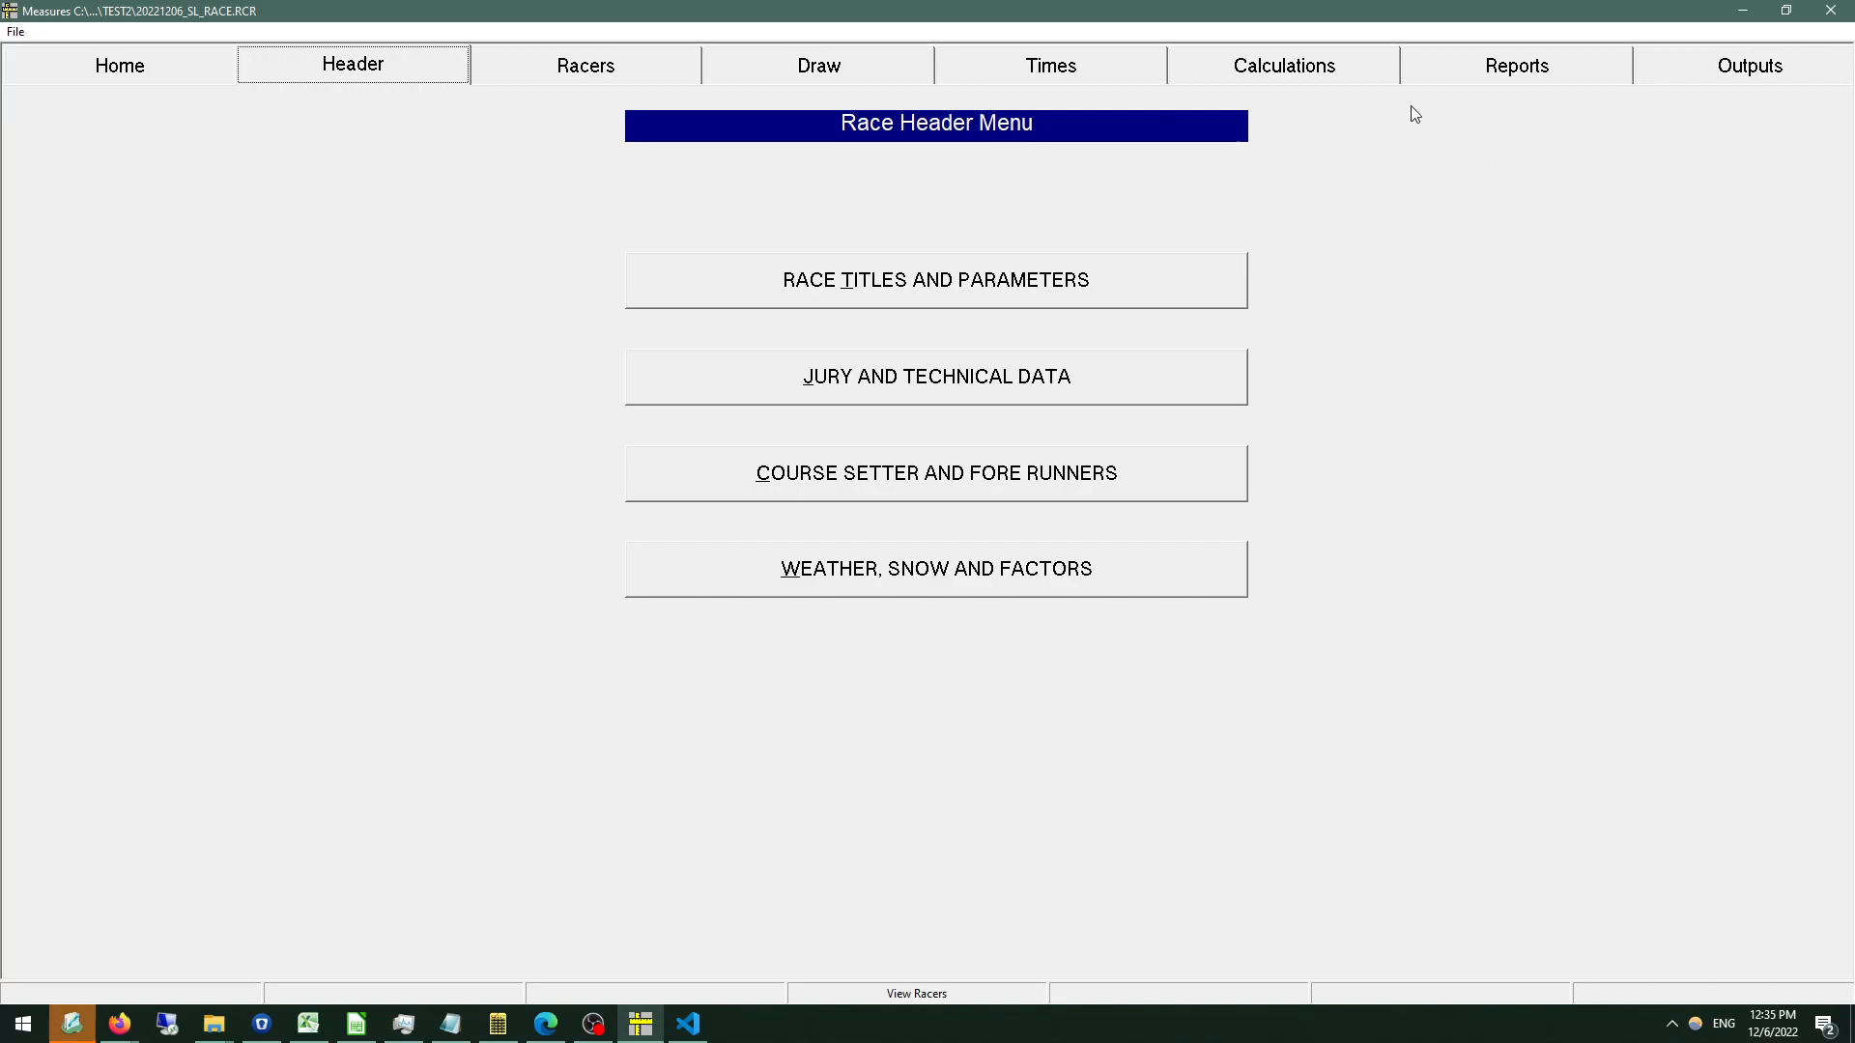
pyautogui.click(866, 490)
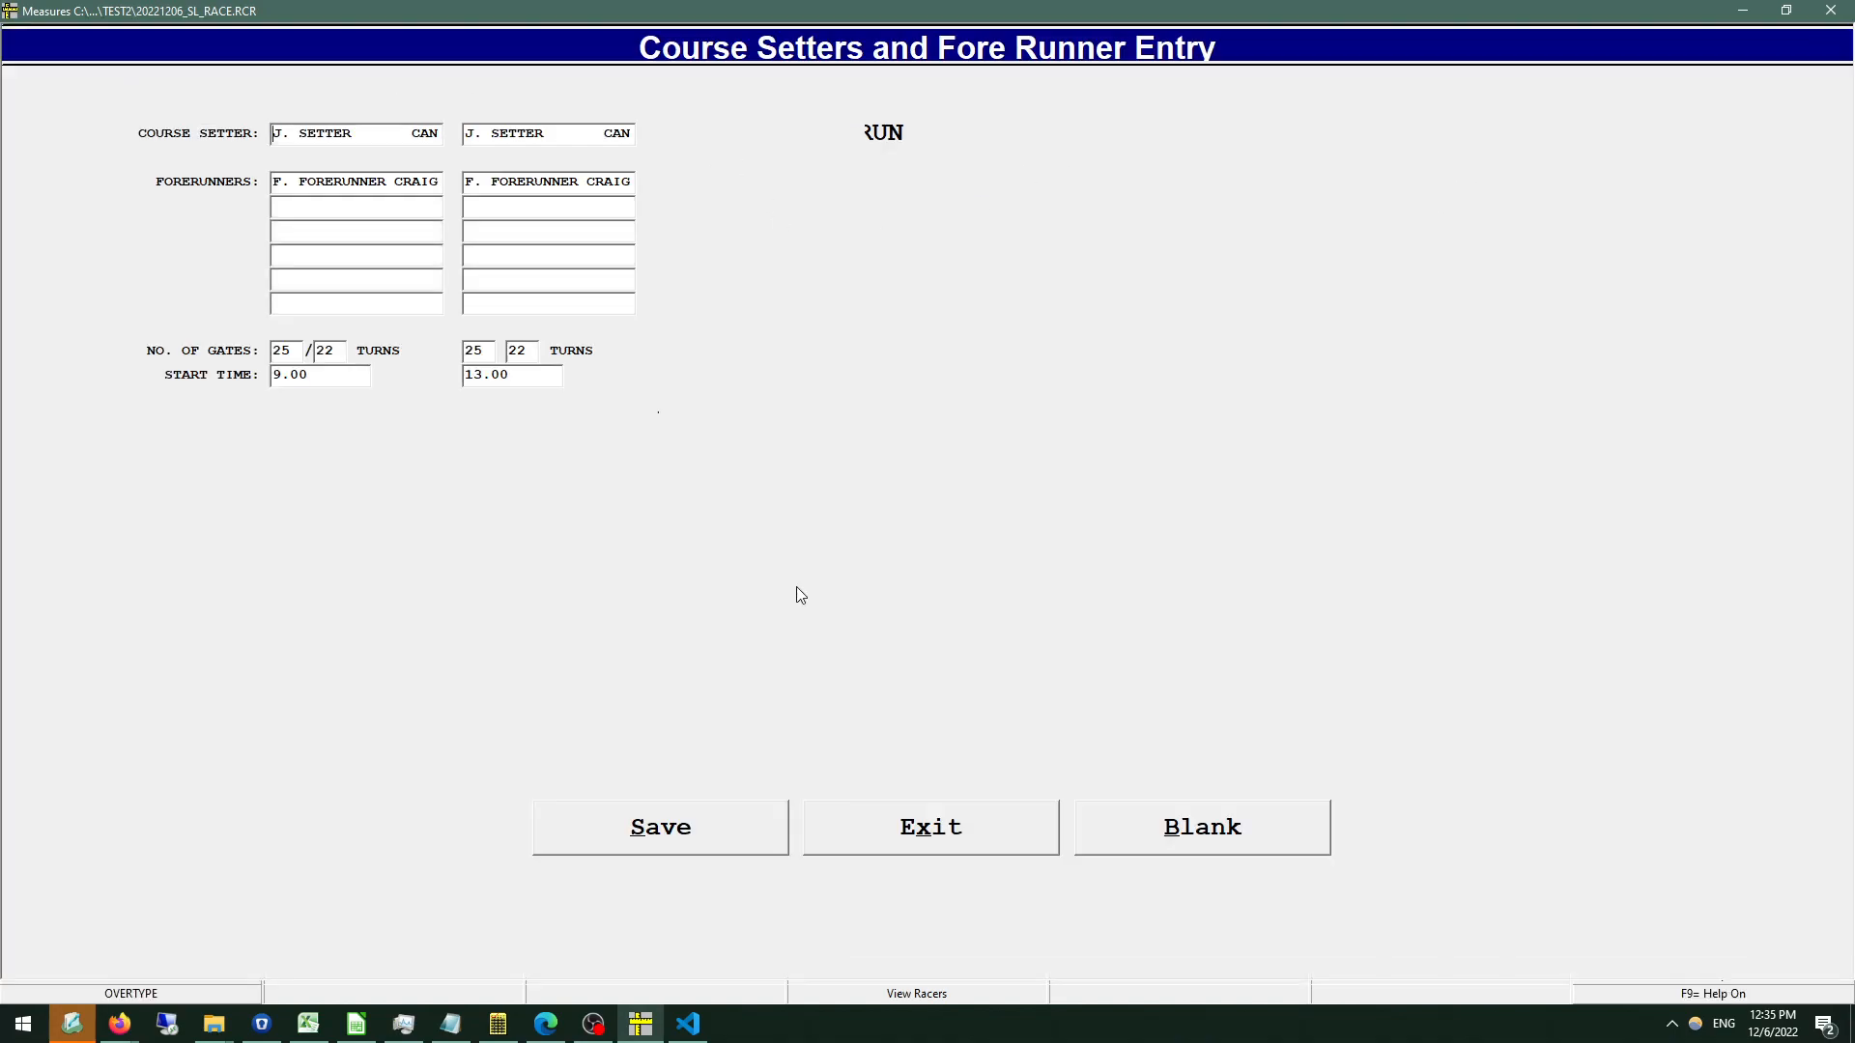
pyautogui.click(687, 608)
pyautogui.press('BackSpace')
pyautogui.press('BackSpace')
pyautogui.press('Return')
pyautogui.press('Return')
pyautogui.press('Up')
pyautogui.press('BackSpace')
pyautogui.press('BackSpace')
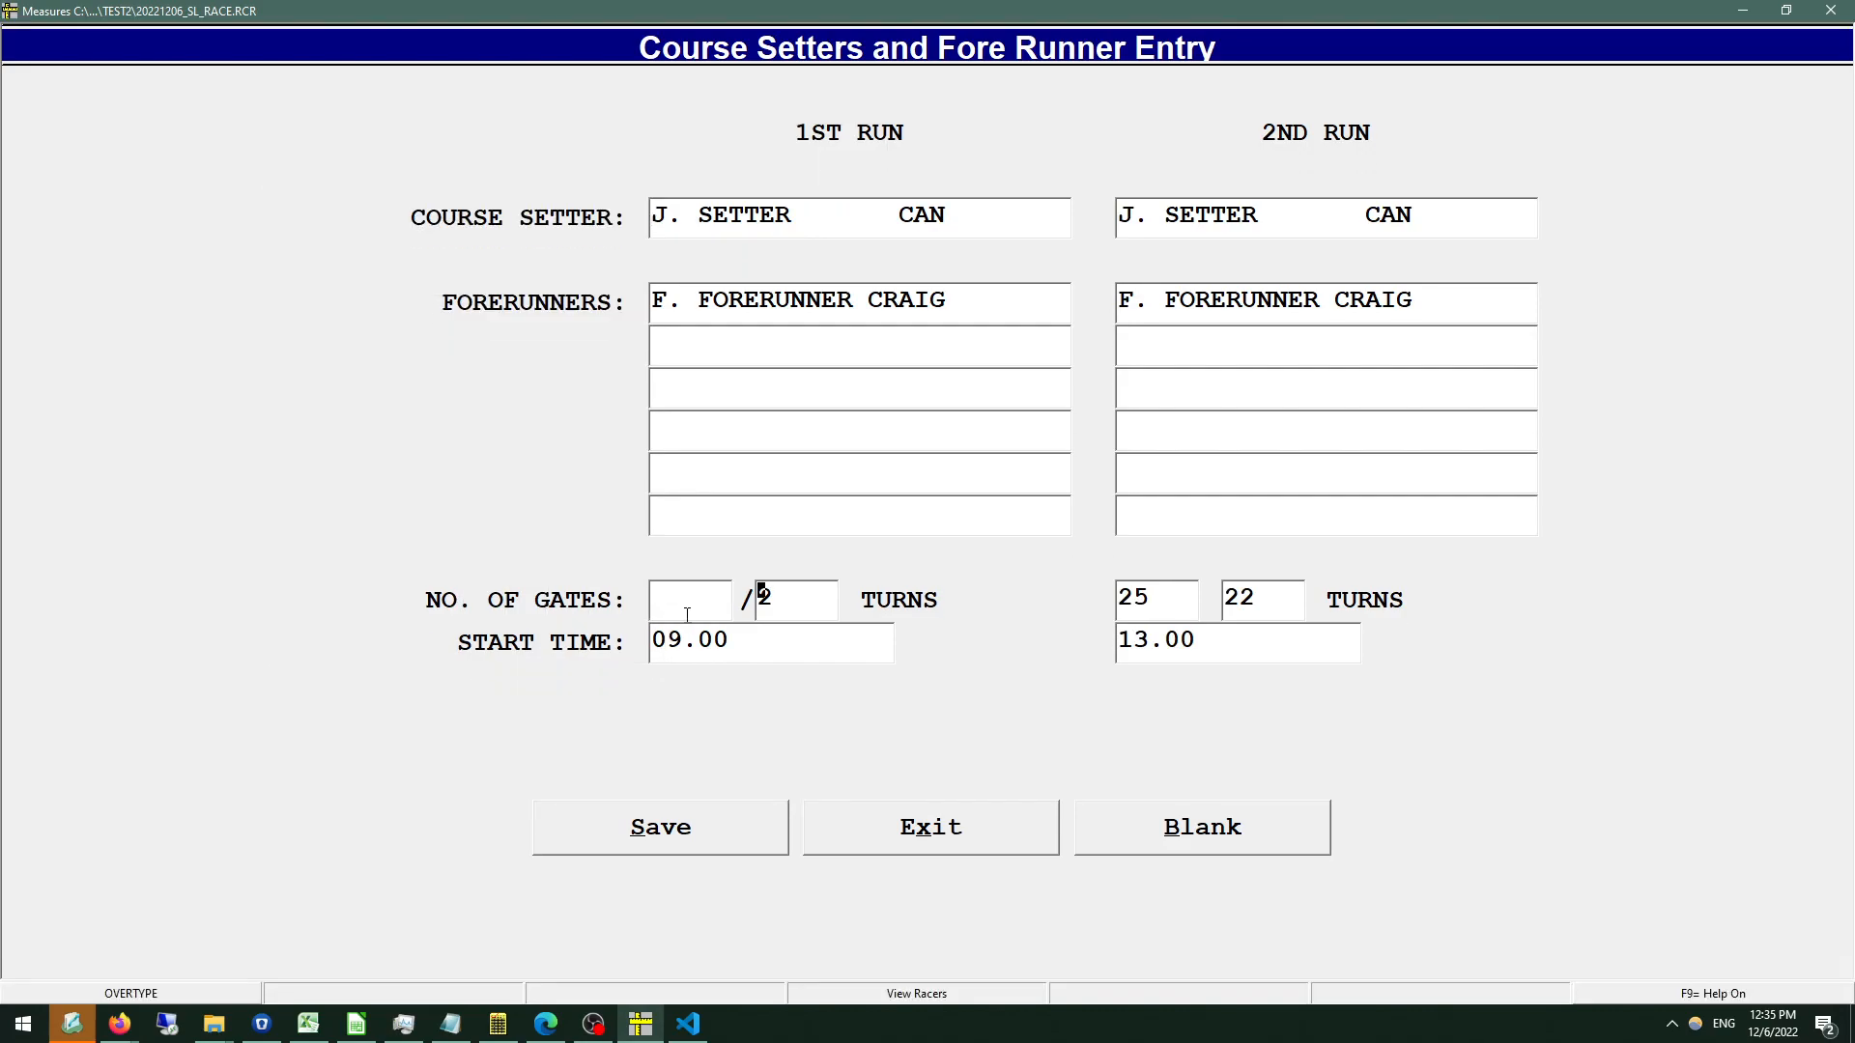
pyautogui.click(705, 855)
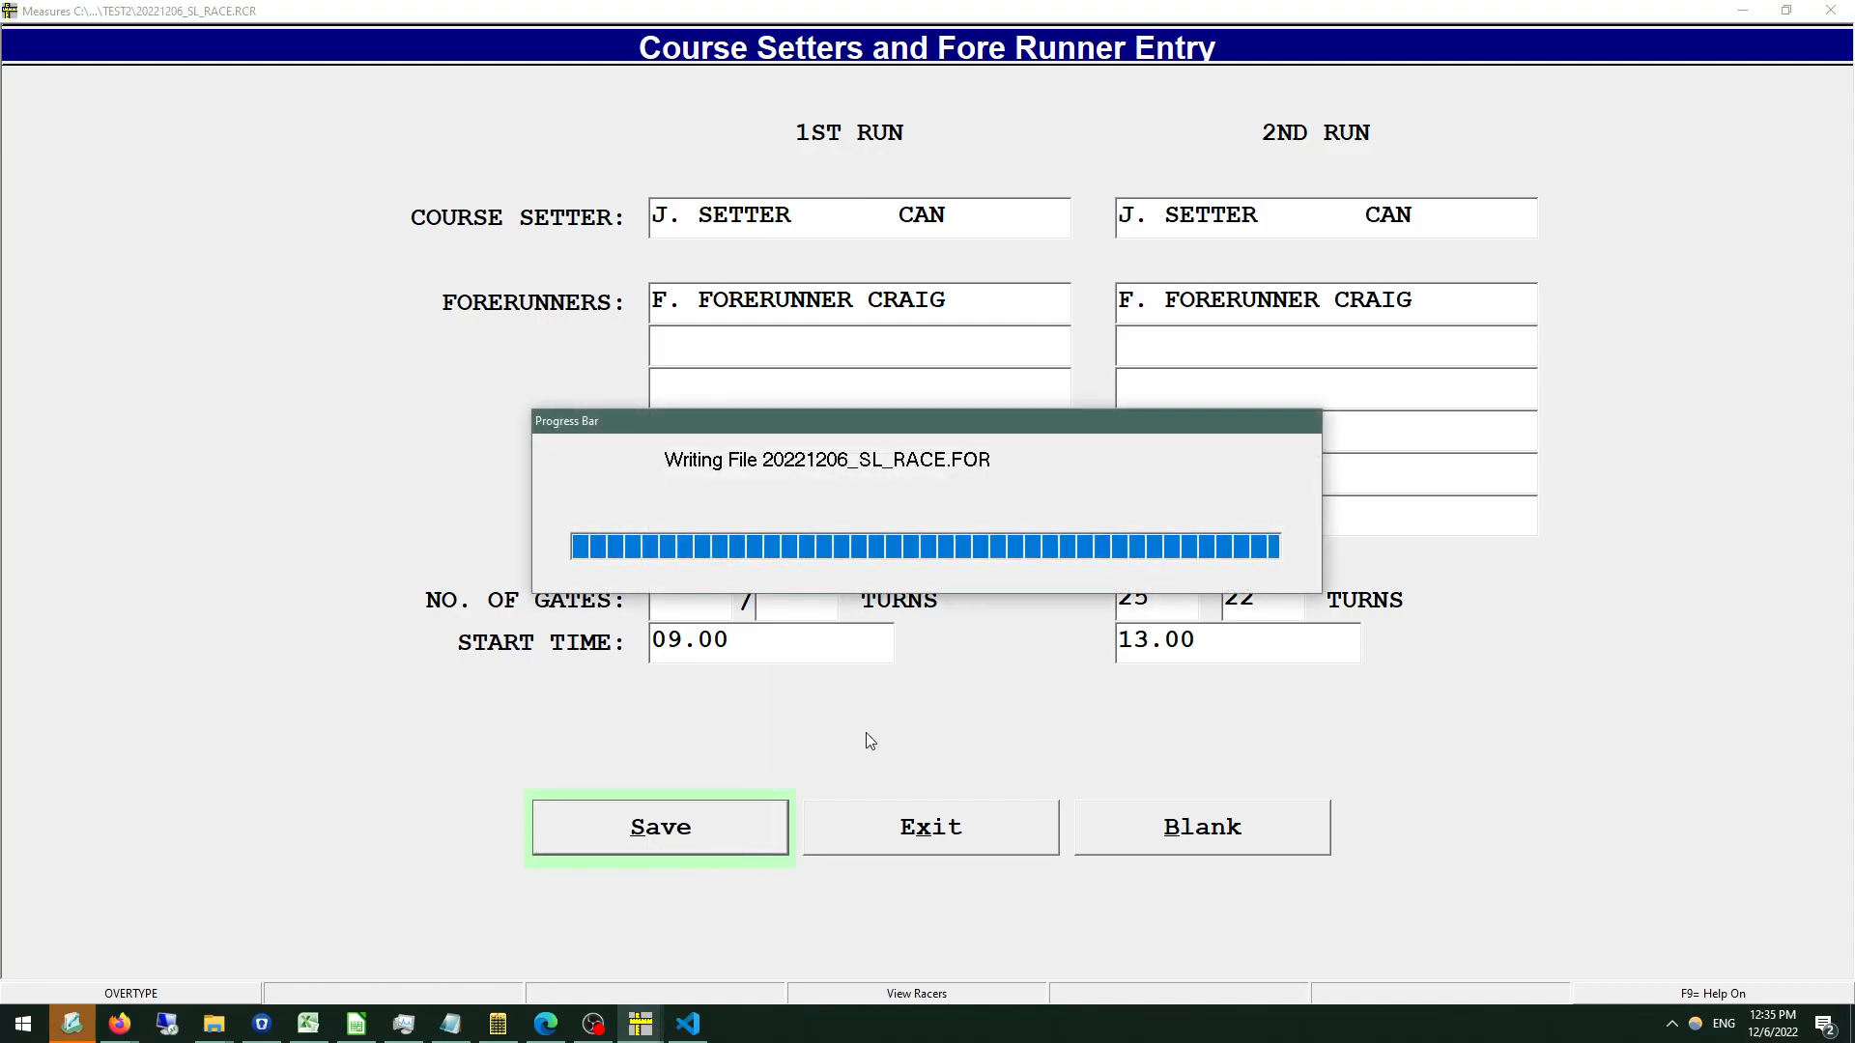
# Try to output the National Points race upload file with host club code CRAIG in the suggested save location.
pyautogui.click(1623, 76)
pyautogui.click(1683, 67)
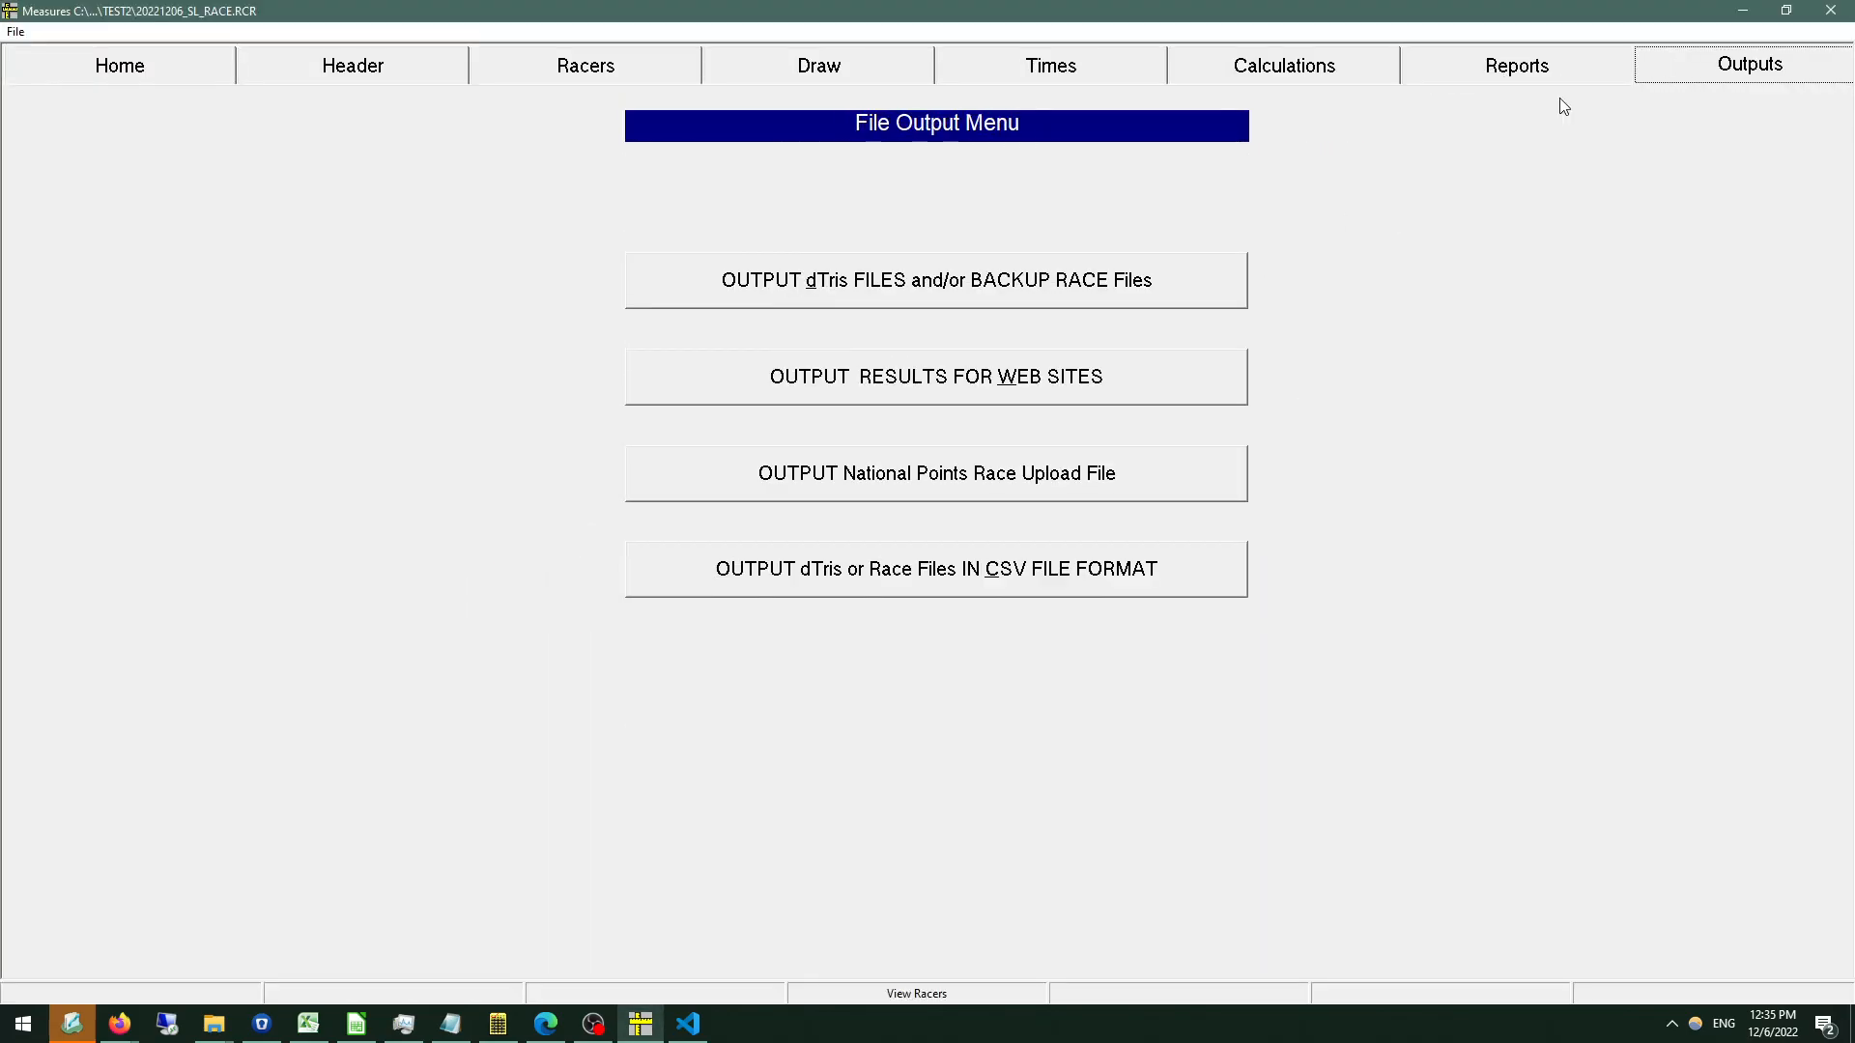
pyautogui.click(951, 473)
pyautogui.write('CRA')
pyautogui.write('B')
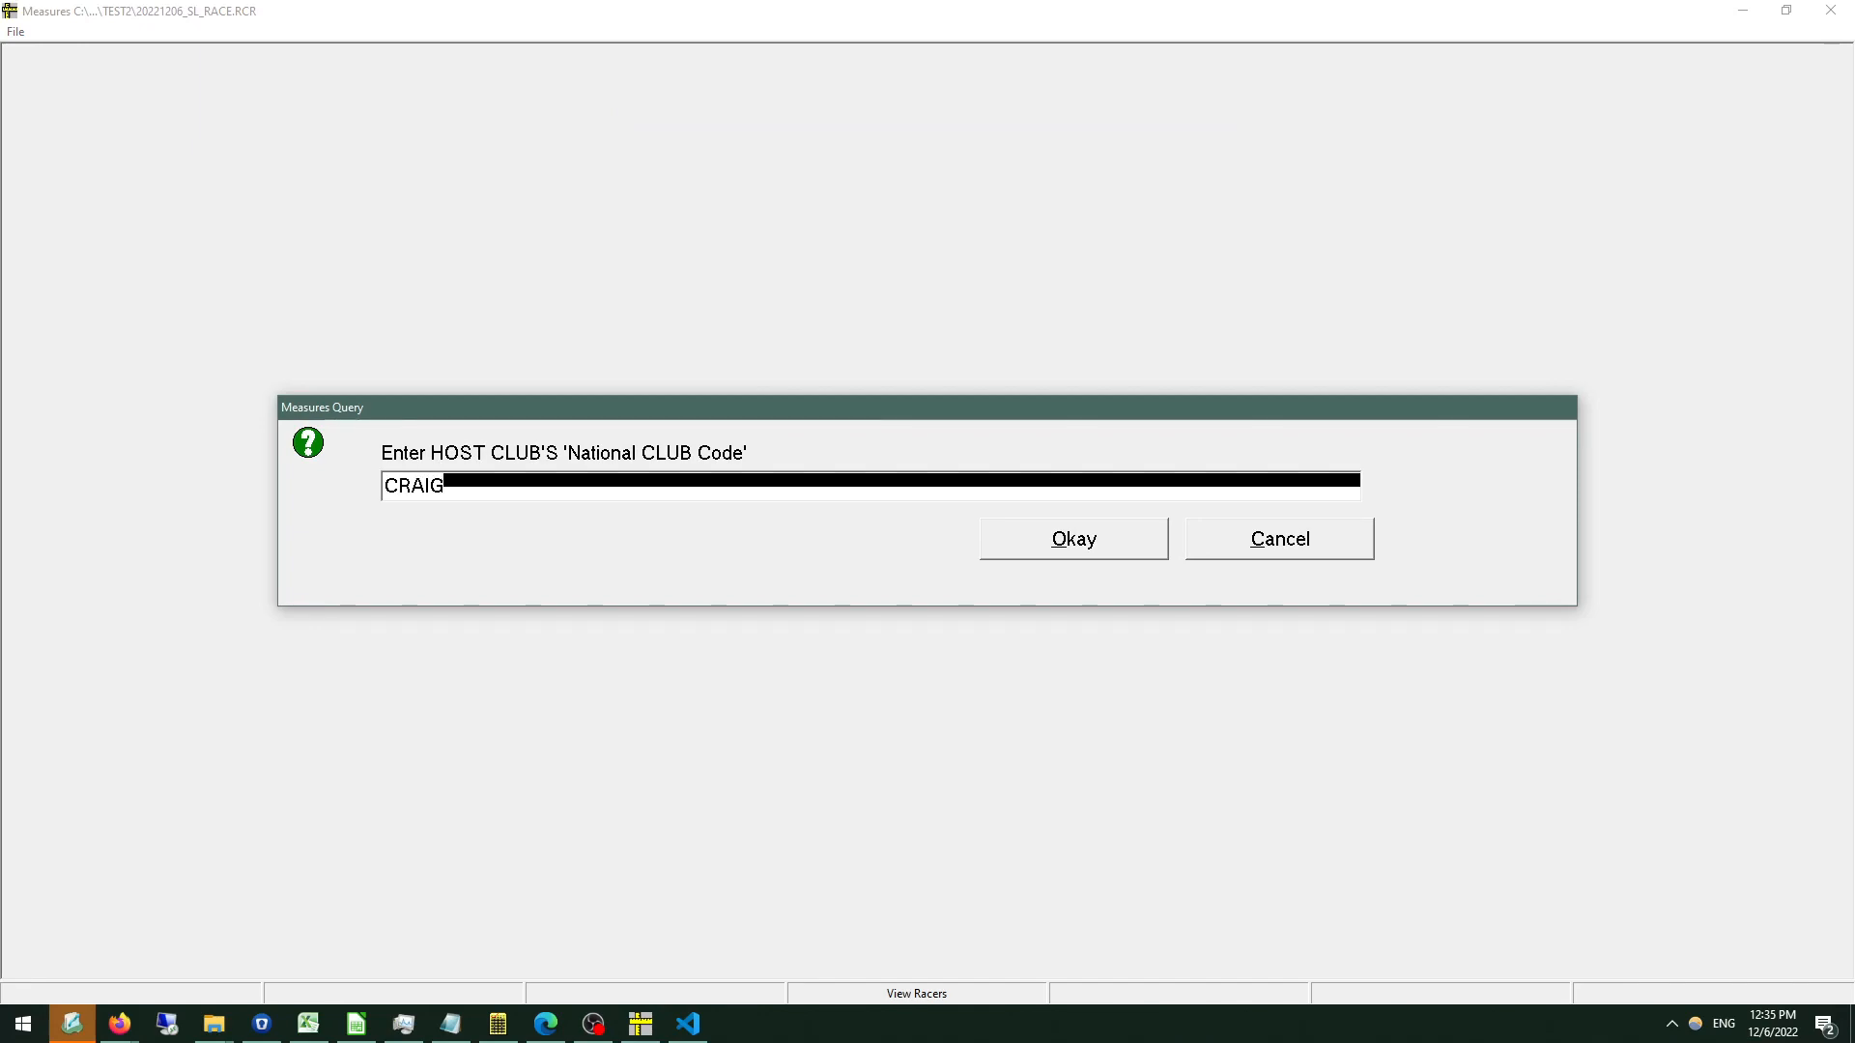
pyautogui.press('Return')
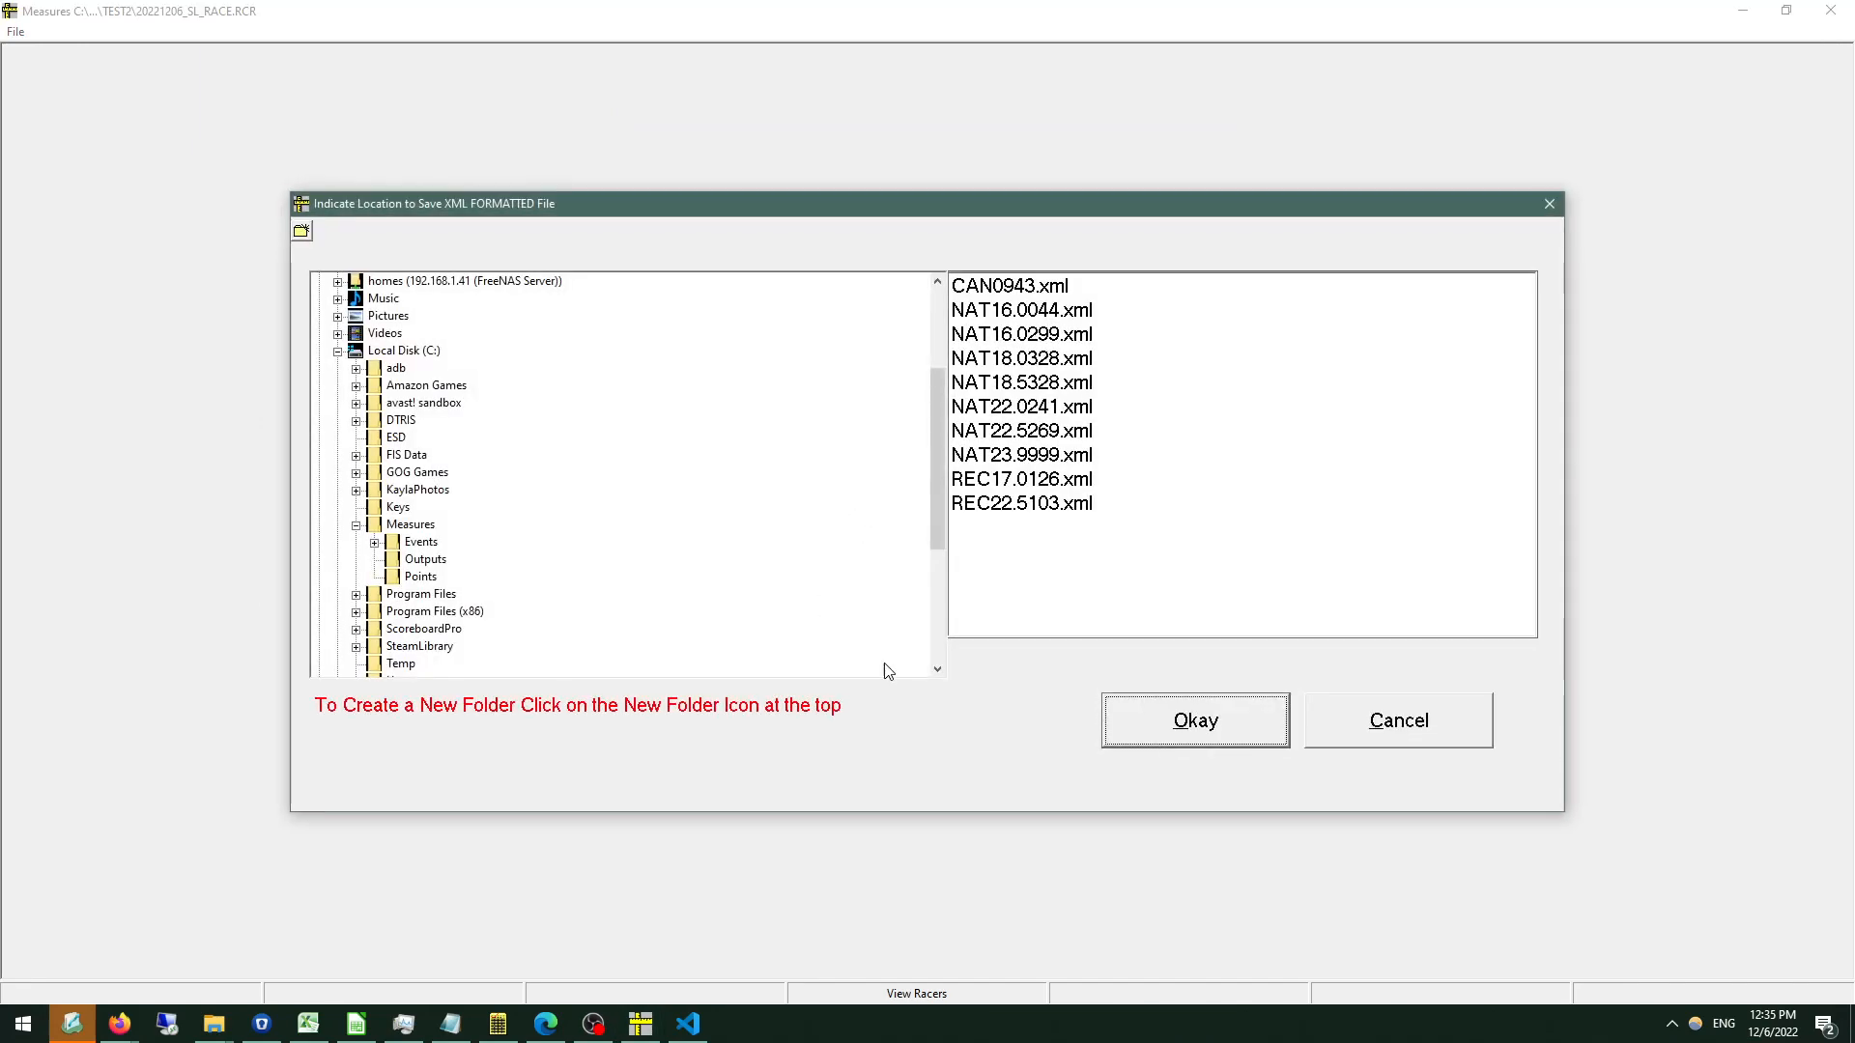
pyautogui.click(1201, 728)
pyautogui.click(898, 534)
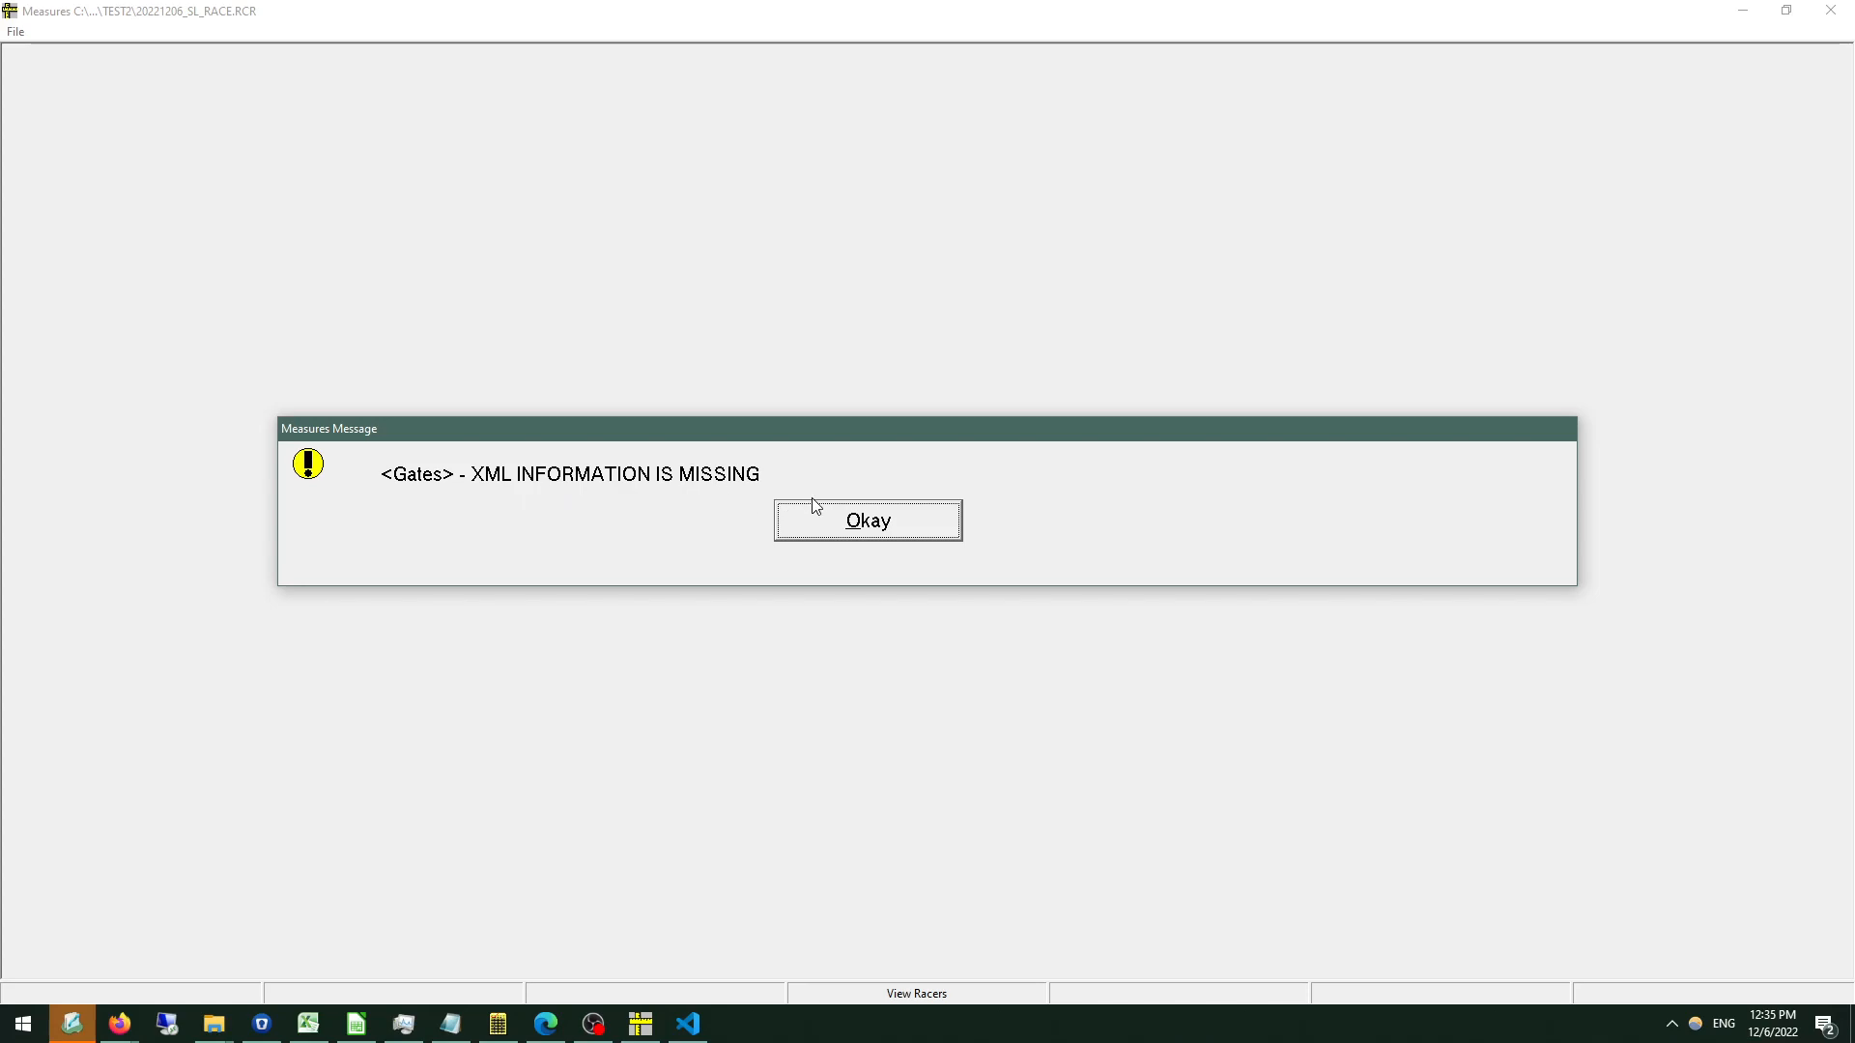
pyautogui.click(828, 520)
pyautogui.click(827, 520)
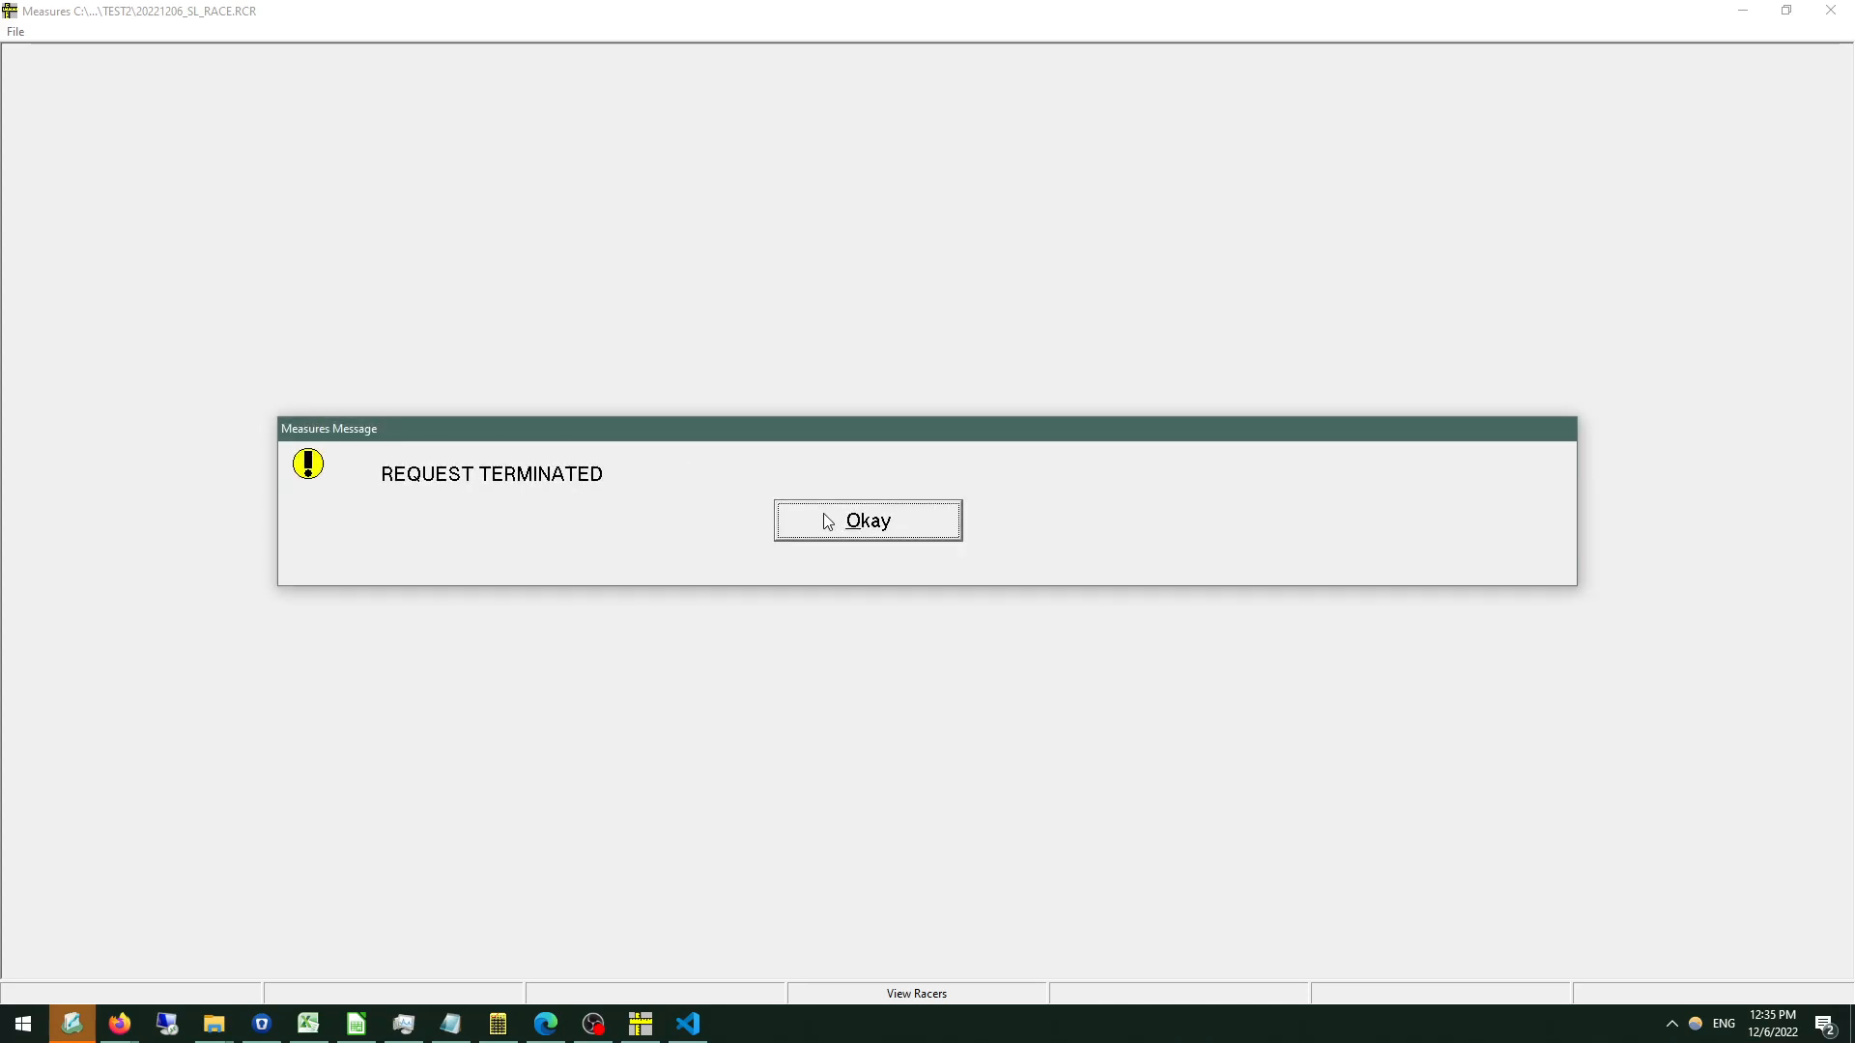
# Generate the official results report and check its number-of-gates entry for the first run.
pyautogui.click(1423, 64)
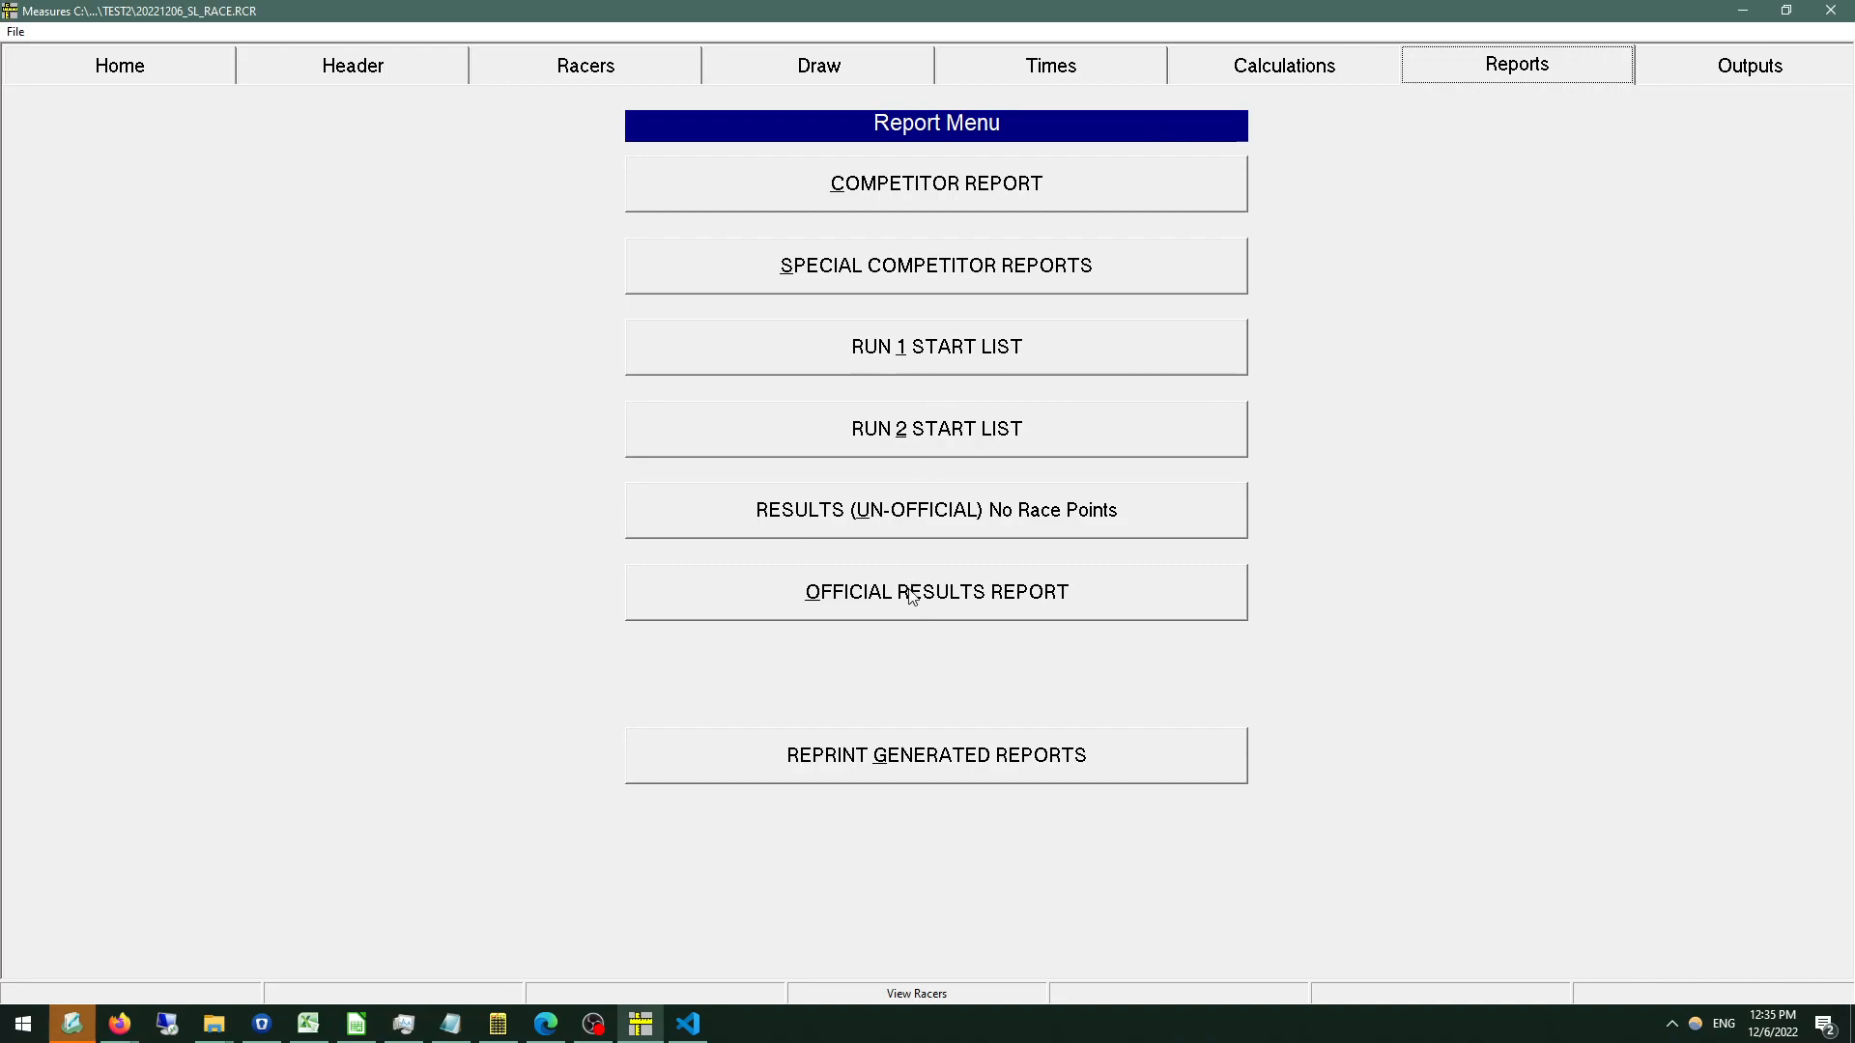
pyautogui.click(959, 599)
pyautogui.click(999, 315)
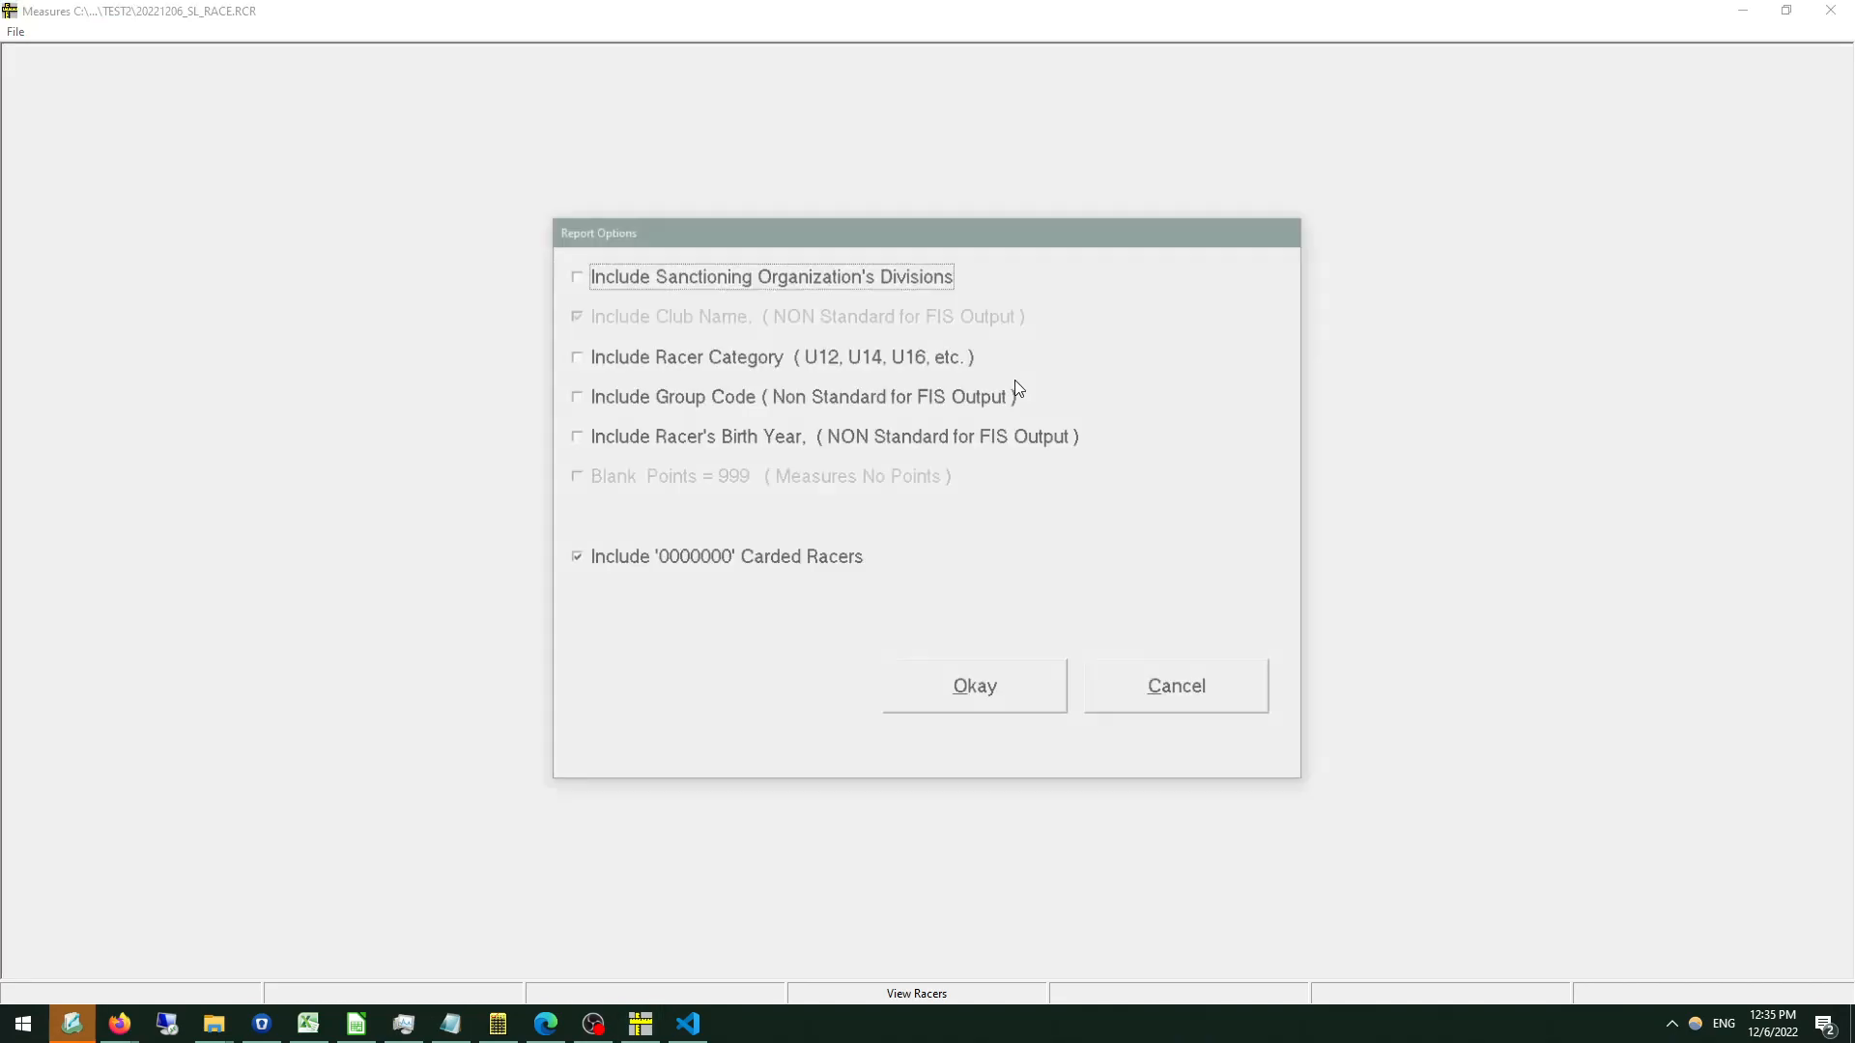
pyautogui.click(971, 694)
pyautogui.click(947, 676)
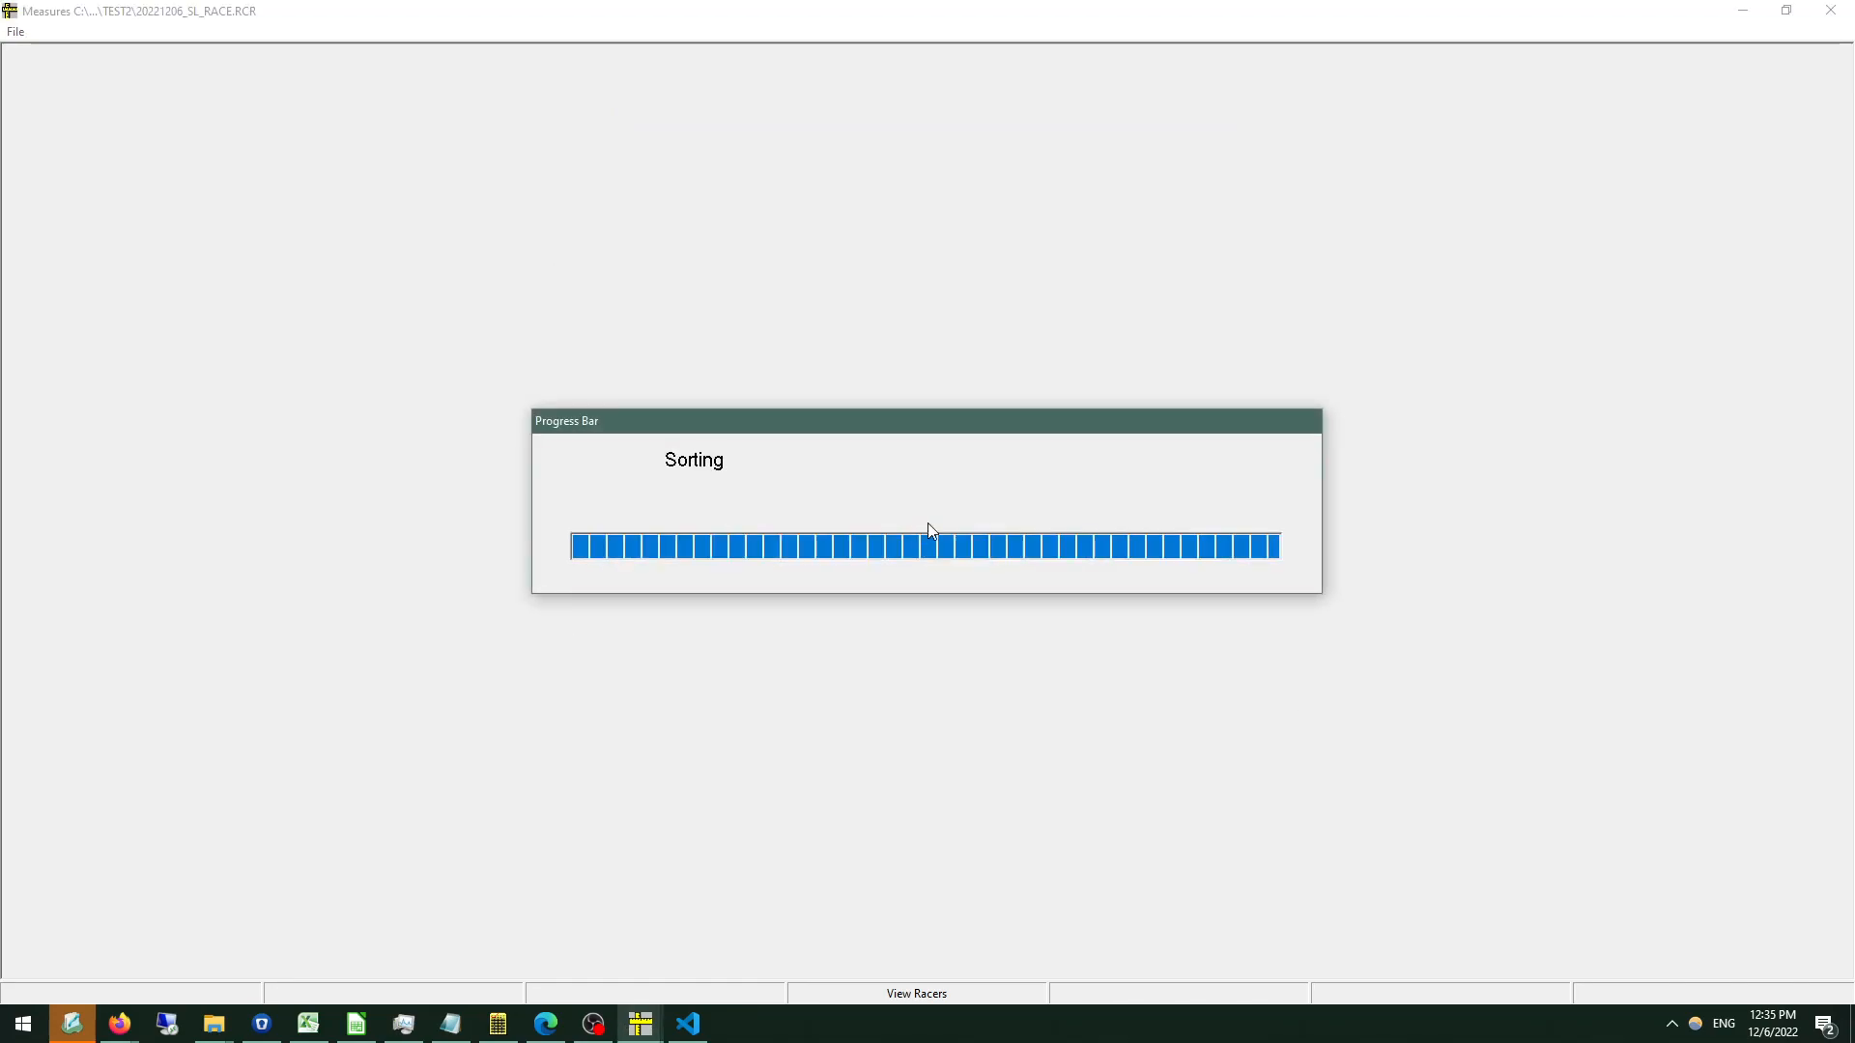
pyautogui.scroll(-6, 456, 246)
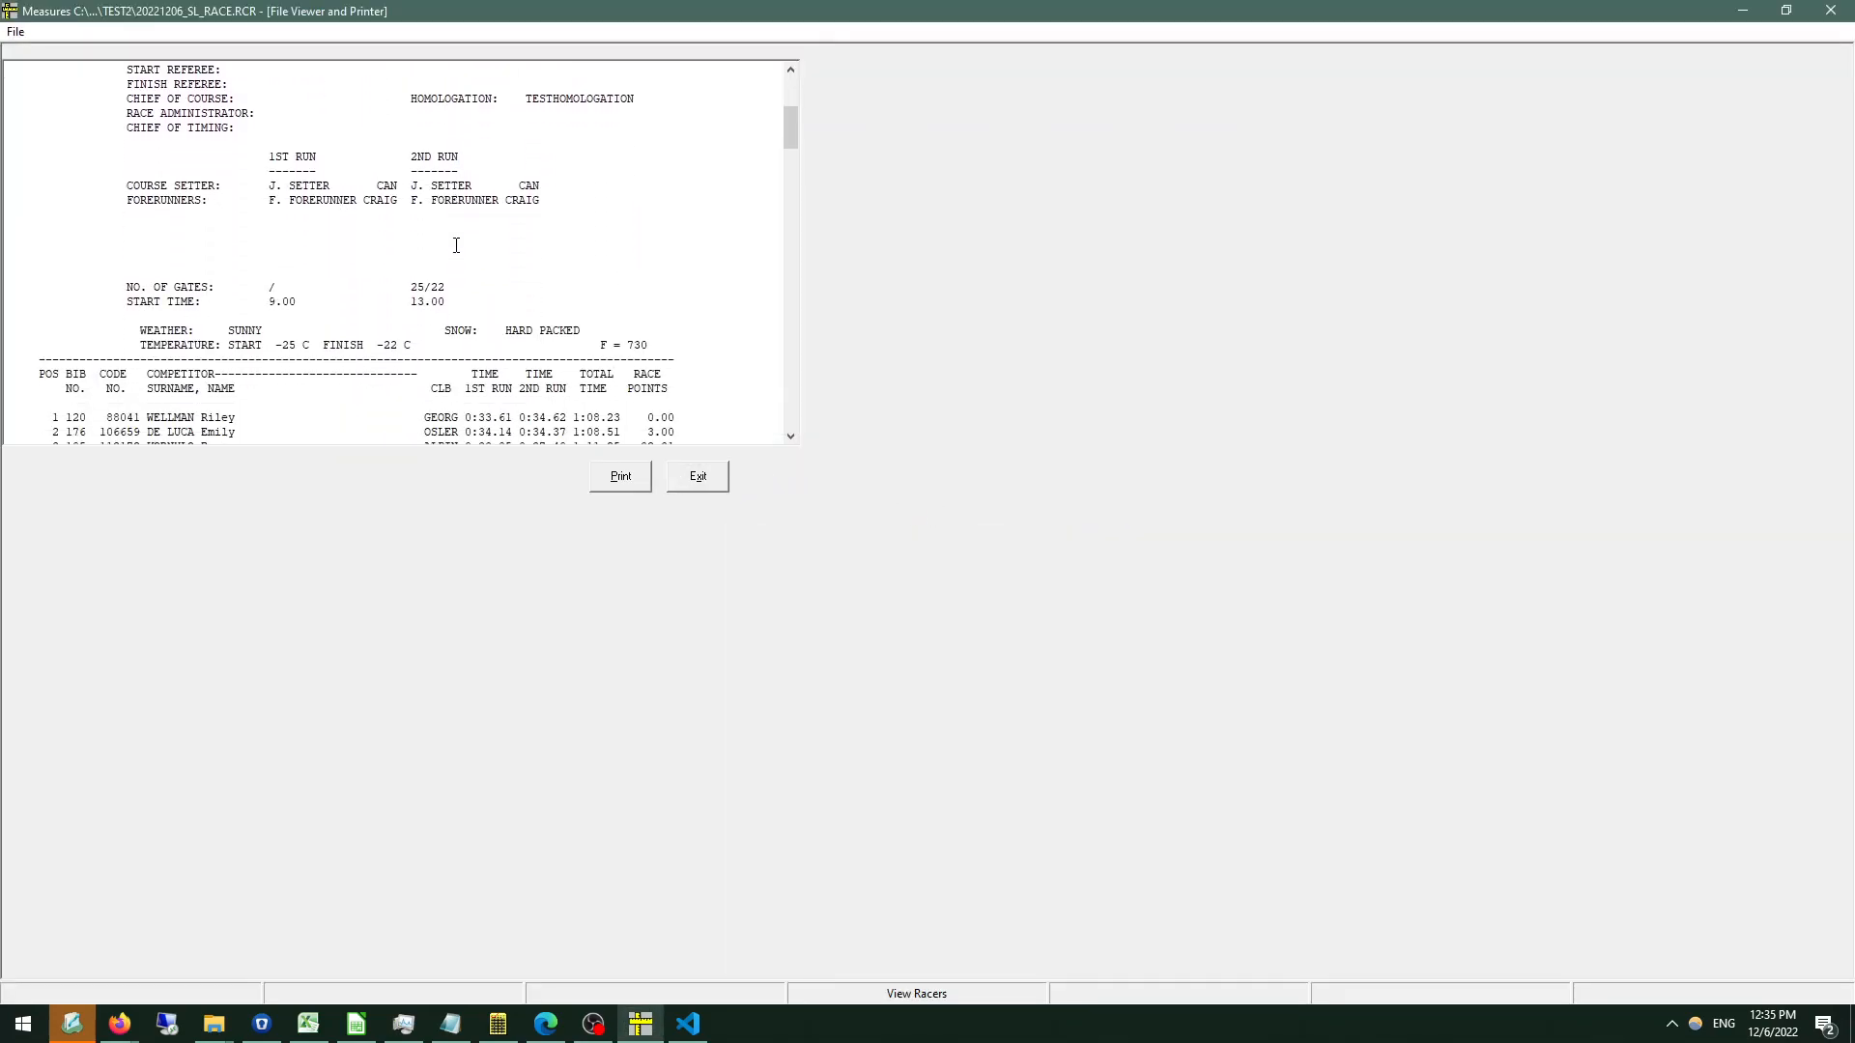
pyautogui.moveTo(276, 287)
pyautogui.mouseDown()
pyautogui.moveTo(10, 287)
pyautogui.moveTo(303, 291)
pyautogui.mouseUp()
pyautogui.click(294, 301)
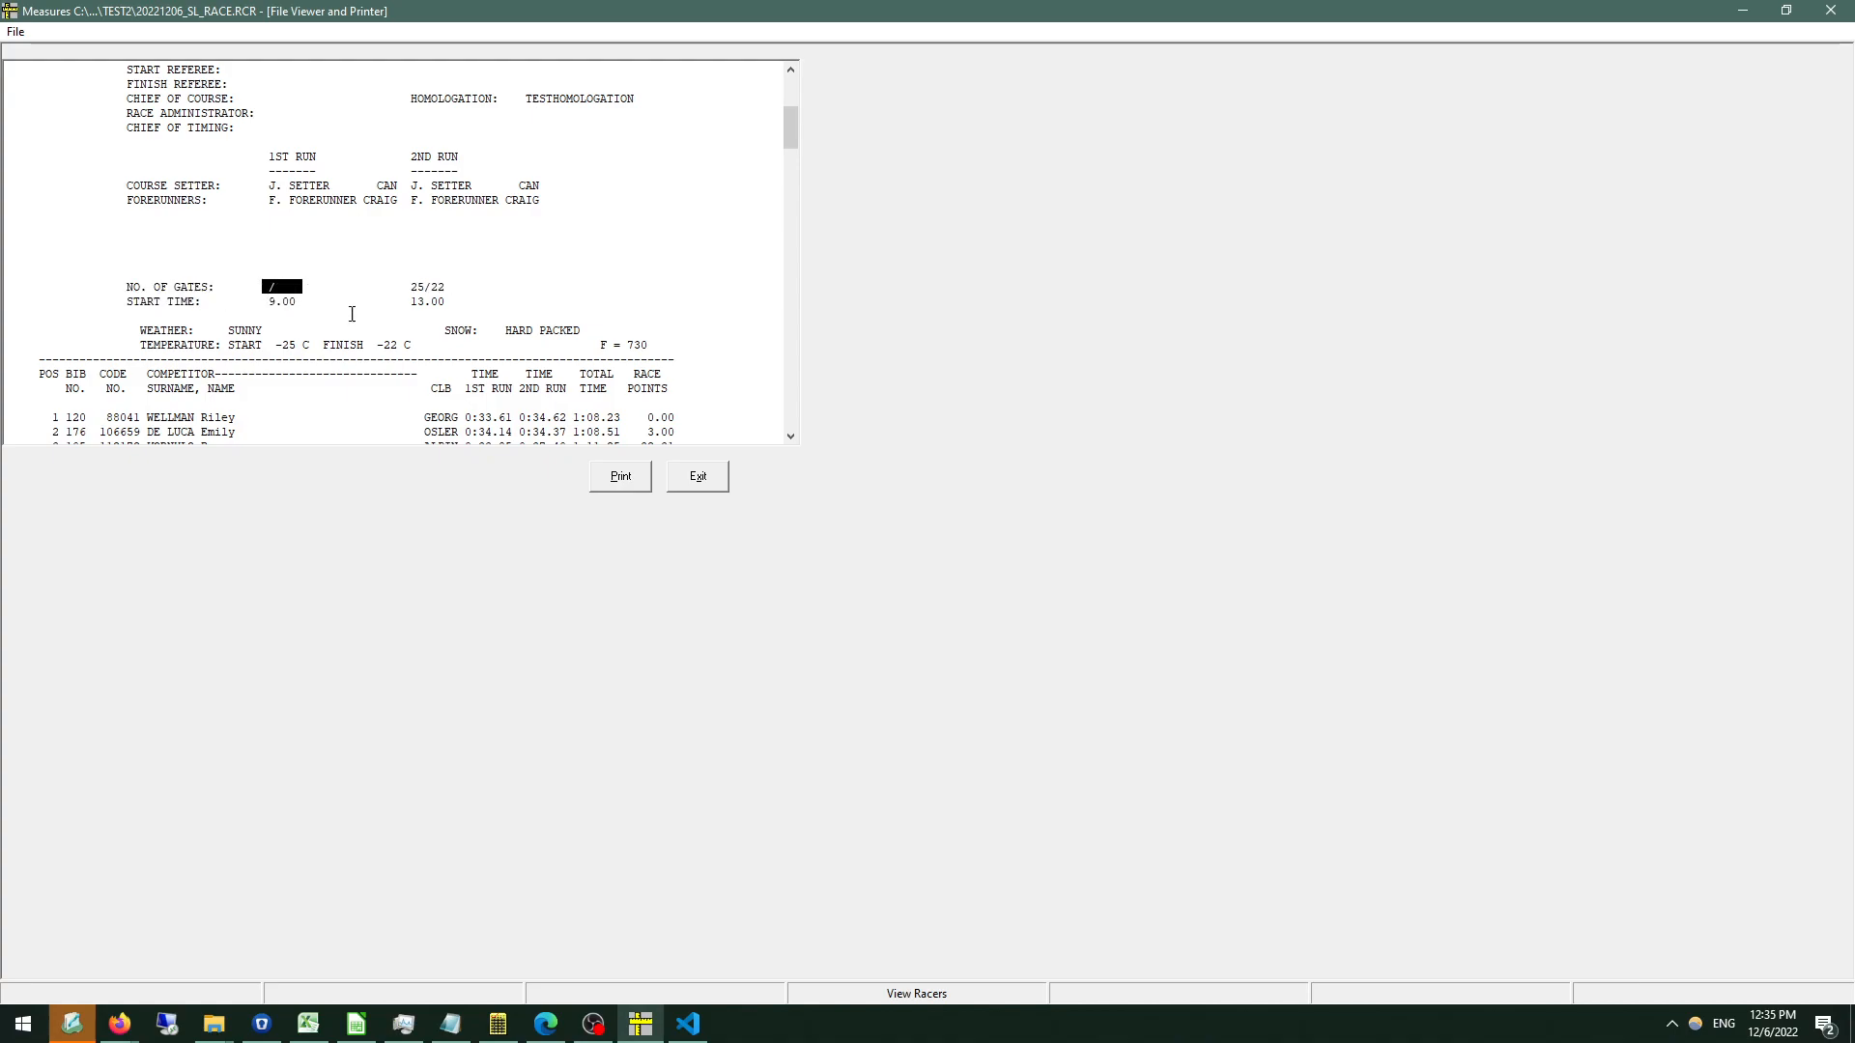
pyautogui.click(696, 477)
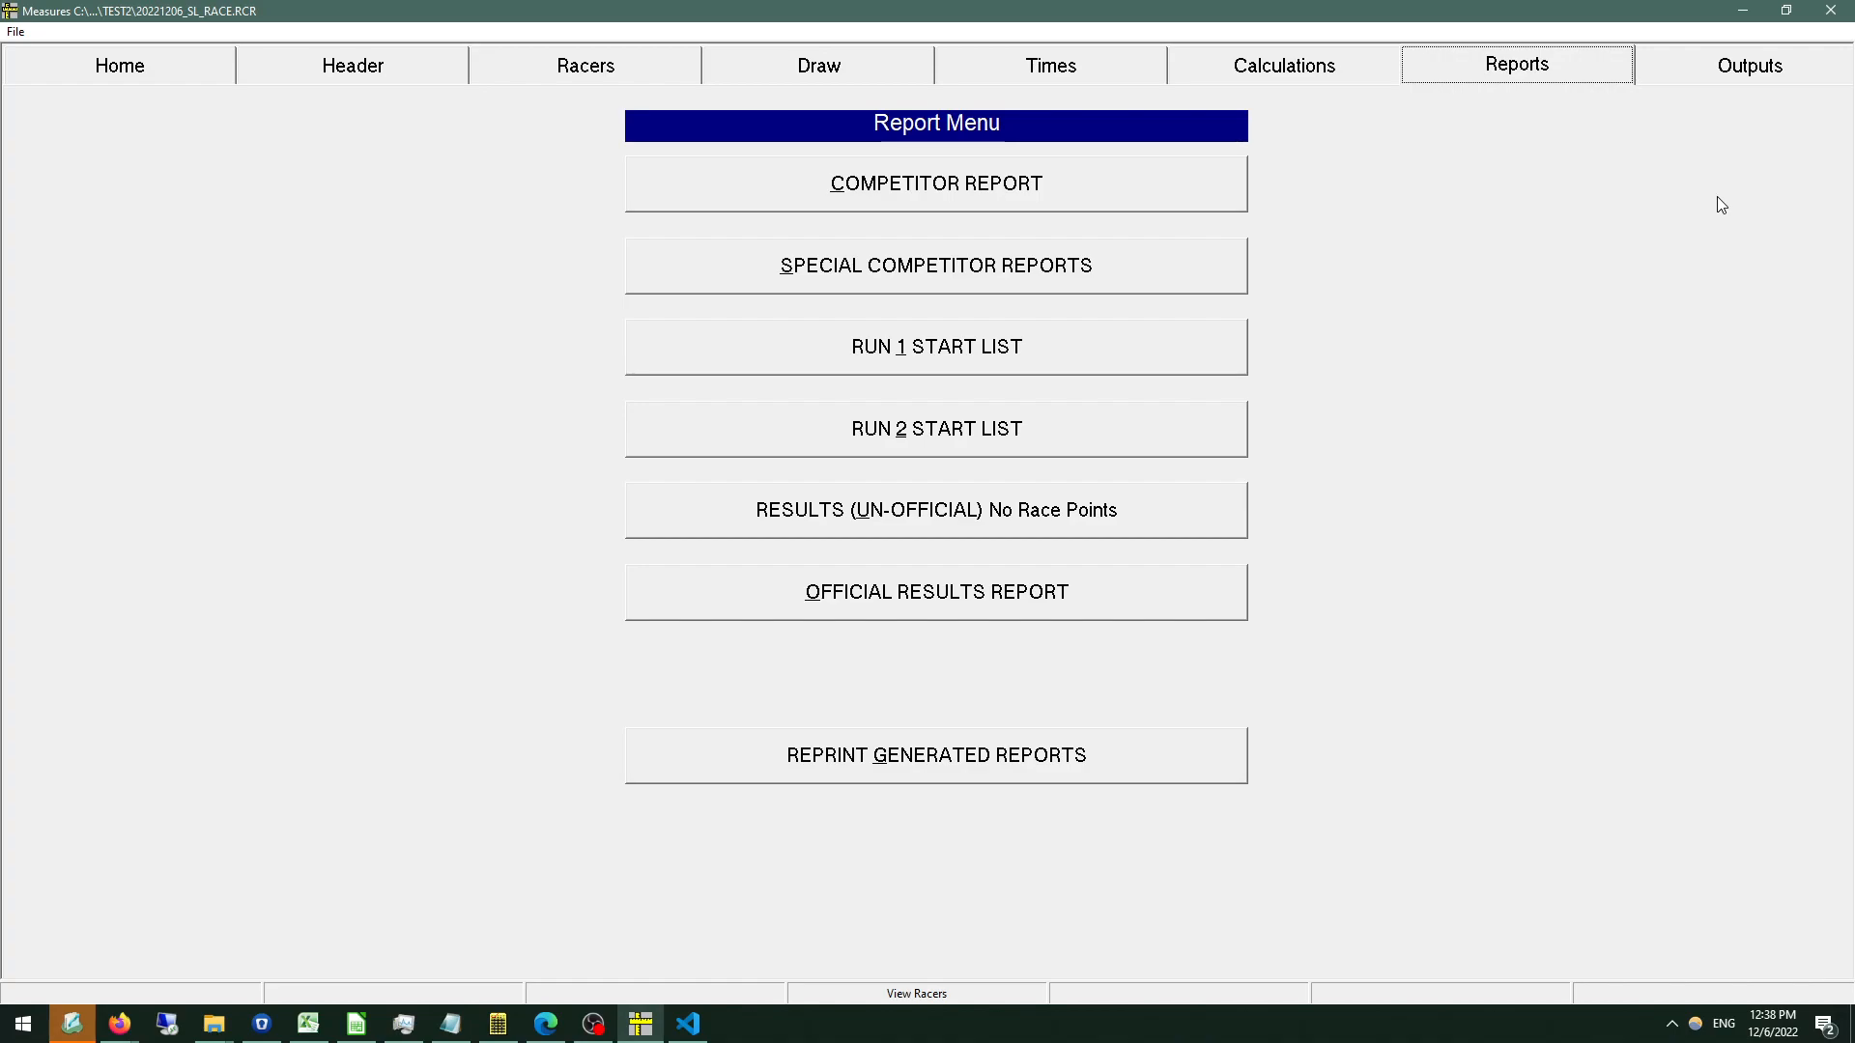
# Exit Measures and open the Team Scoring link on the Measures product page of mectiming.org in a new Firefox tab.
pyautogui.click(16, 31)
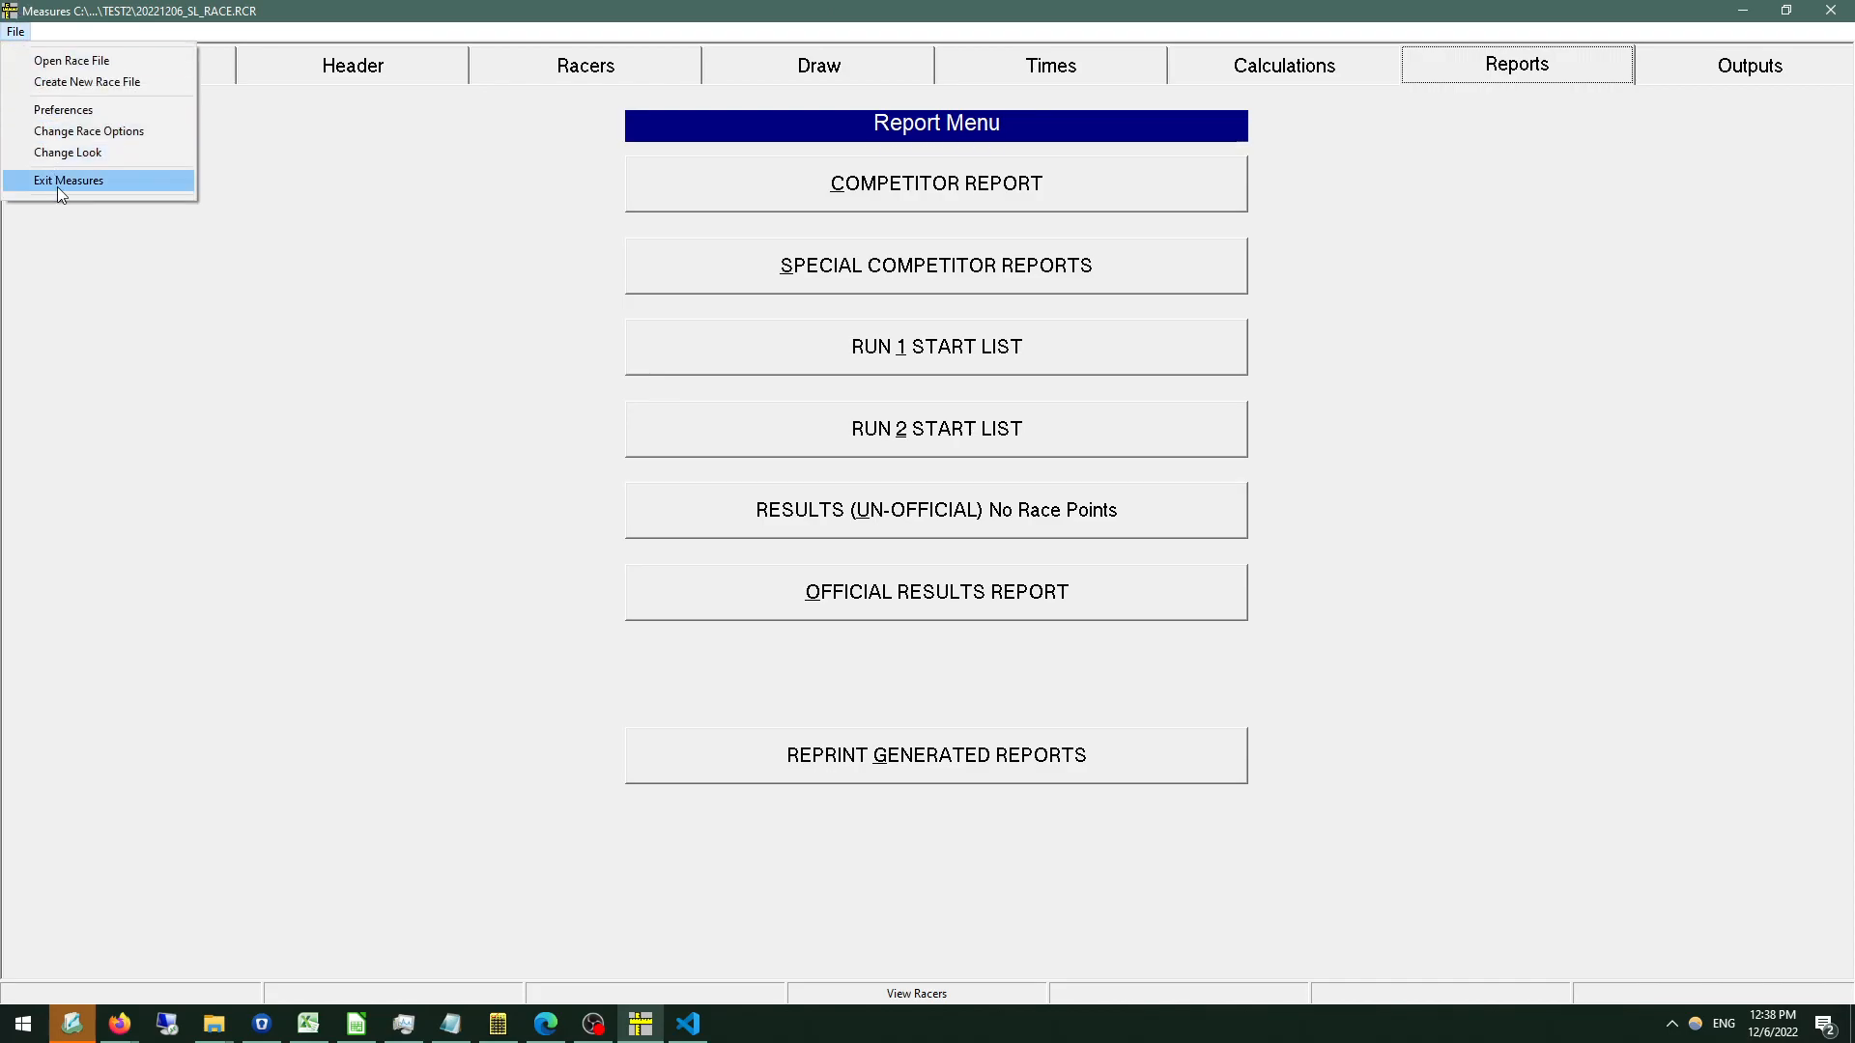
pyautogui.click(67, 179)
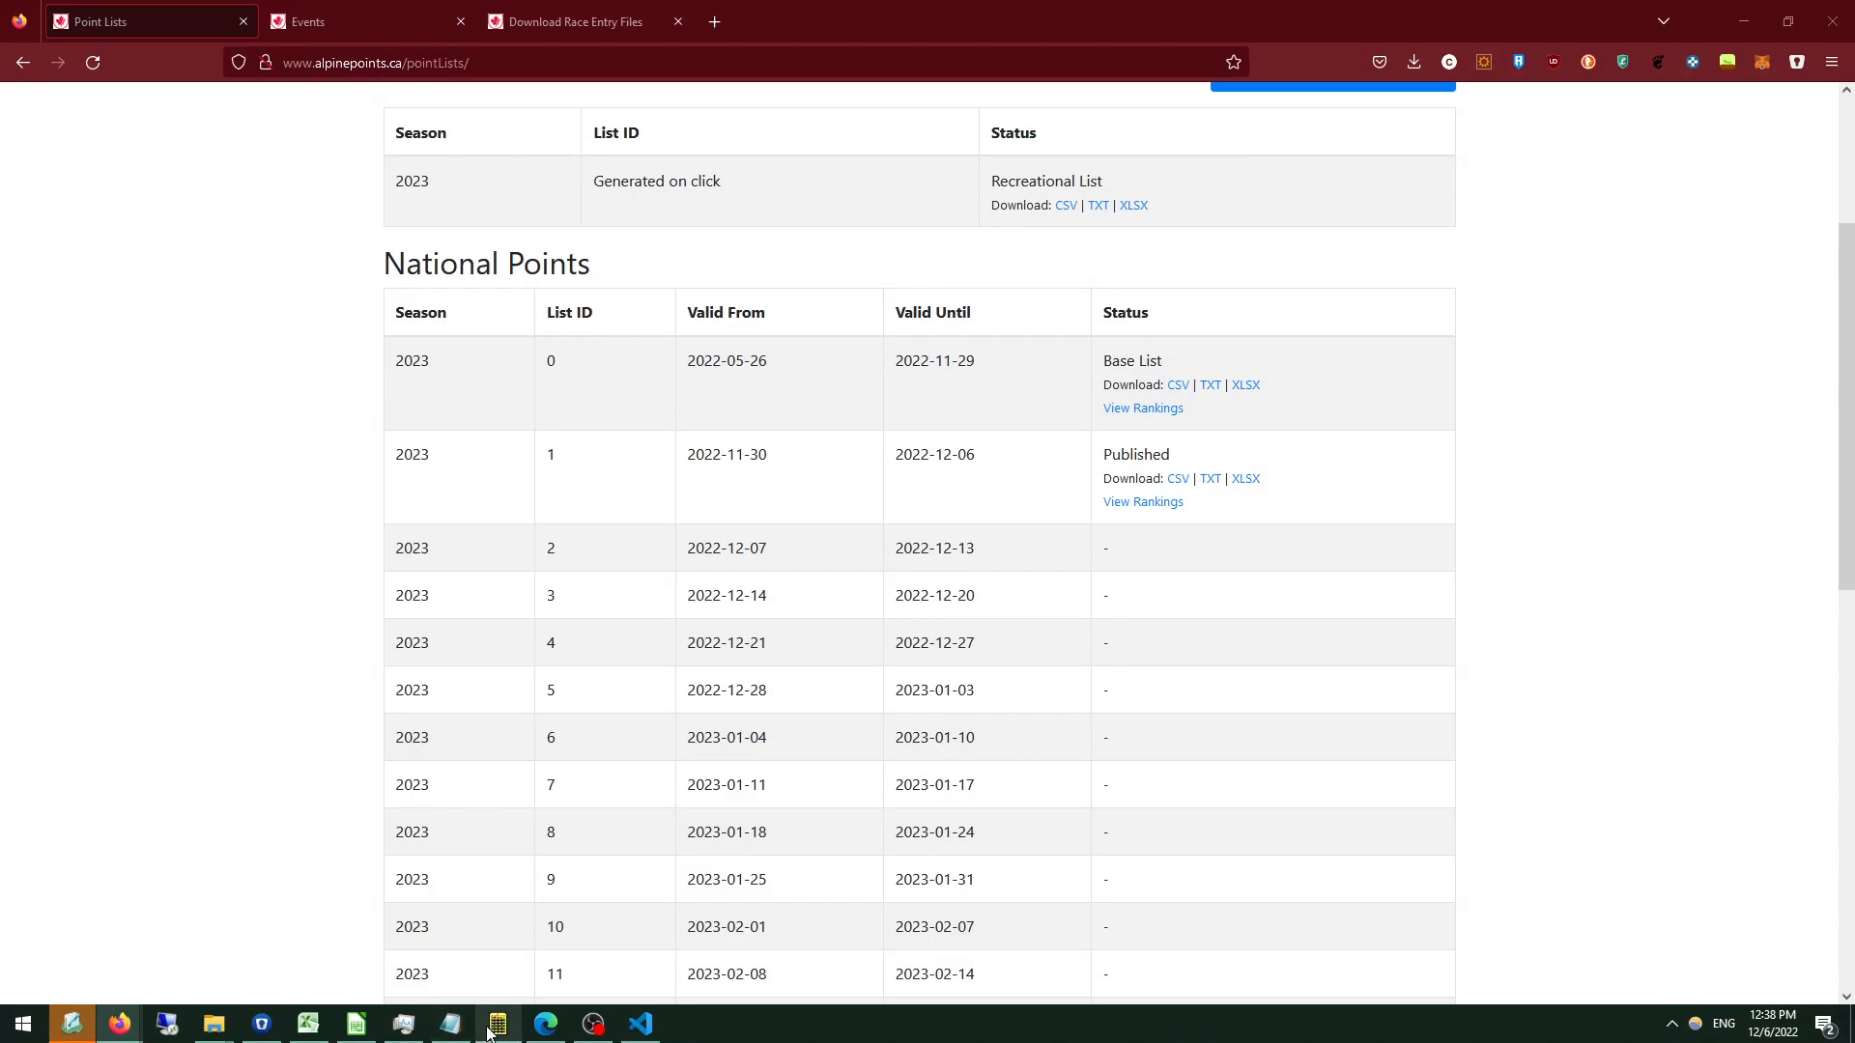
pyautogui.click(714, 21)
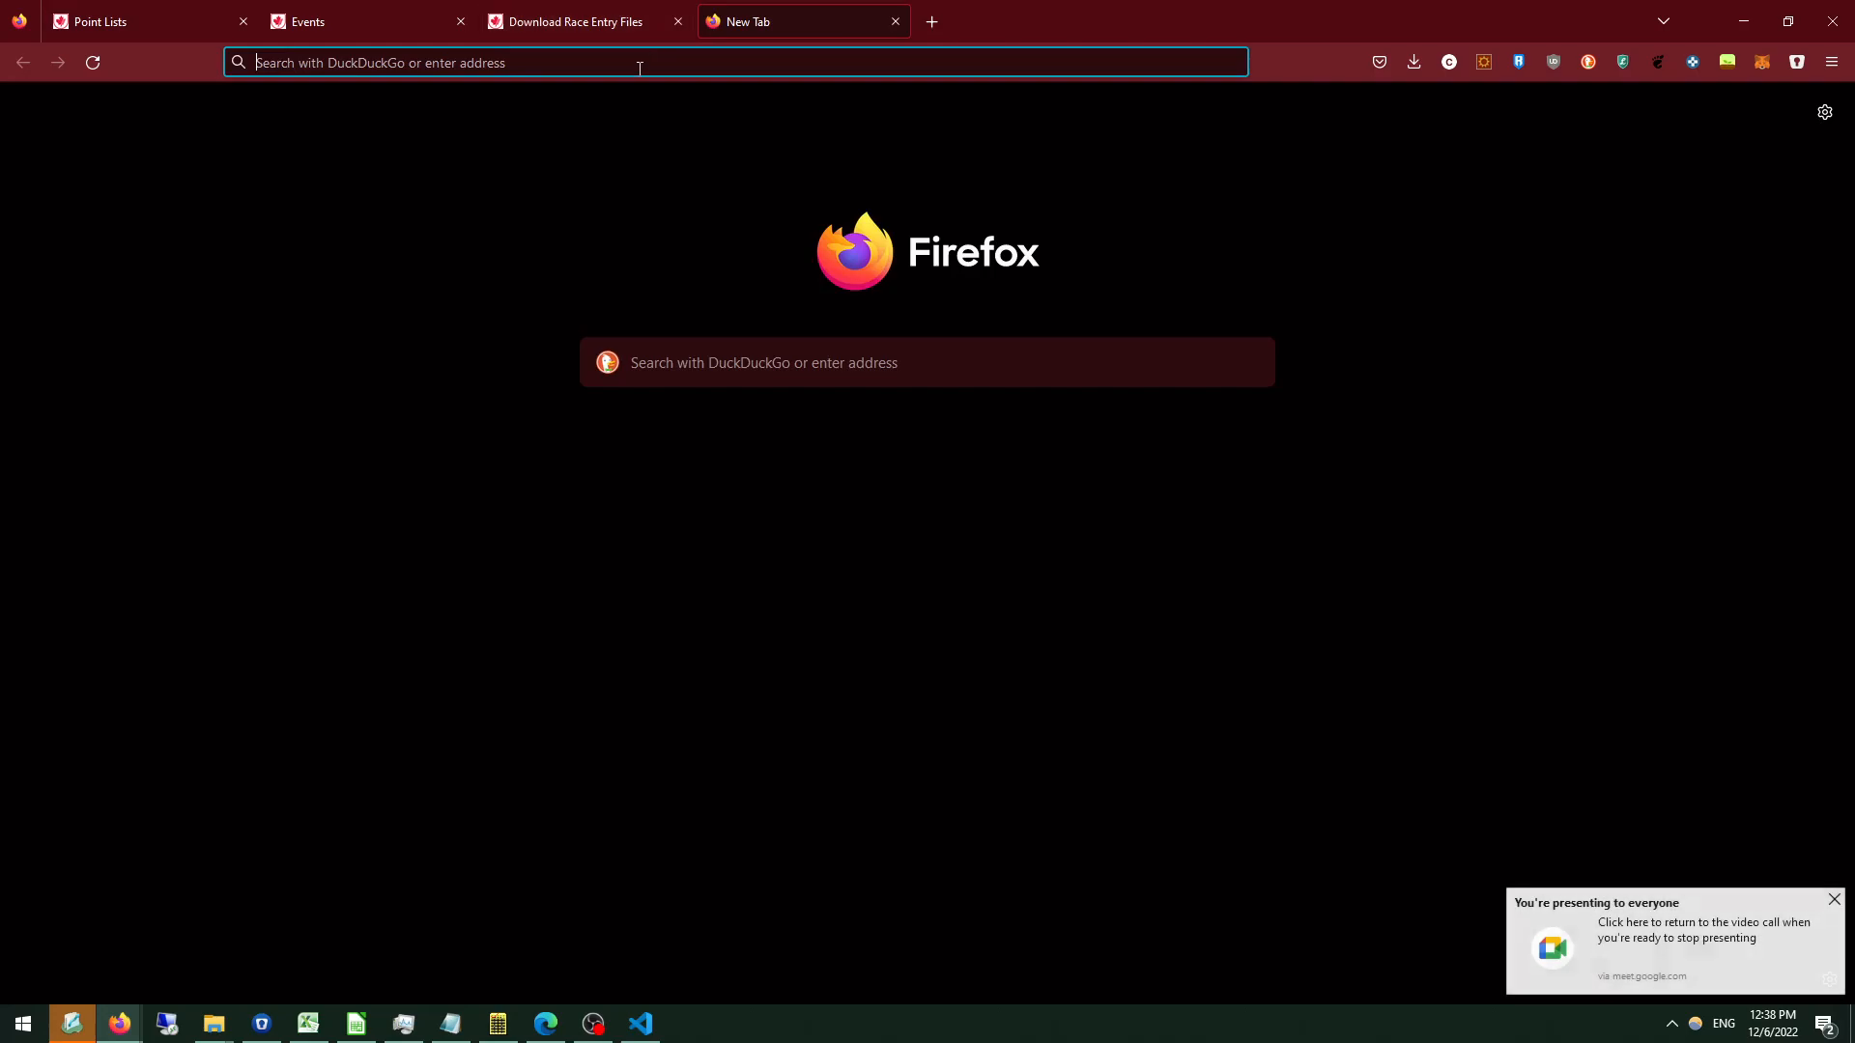
pyautogui.write('mectiming.org')
pyautogui.press('Return')
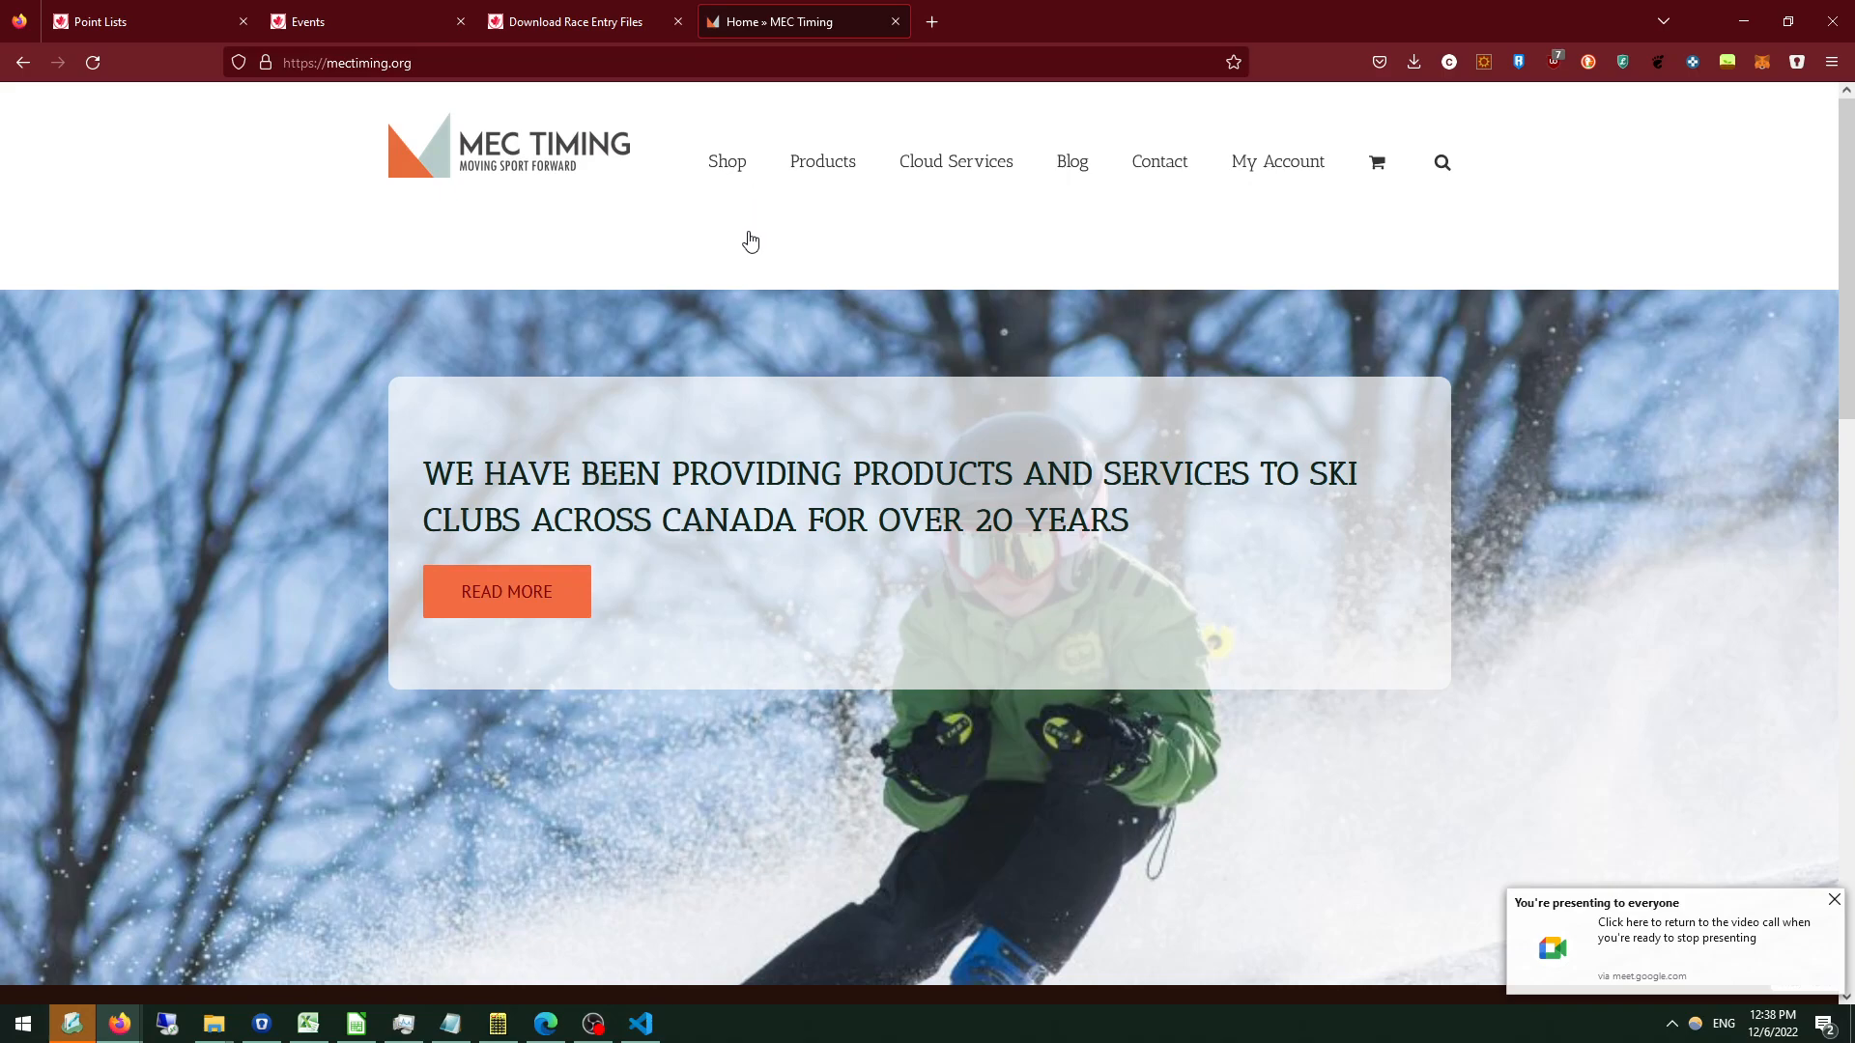
pyautogui.moveTo(823, 164)
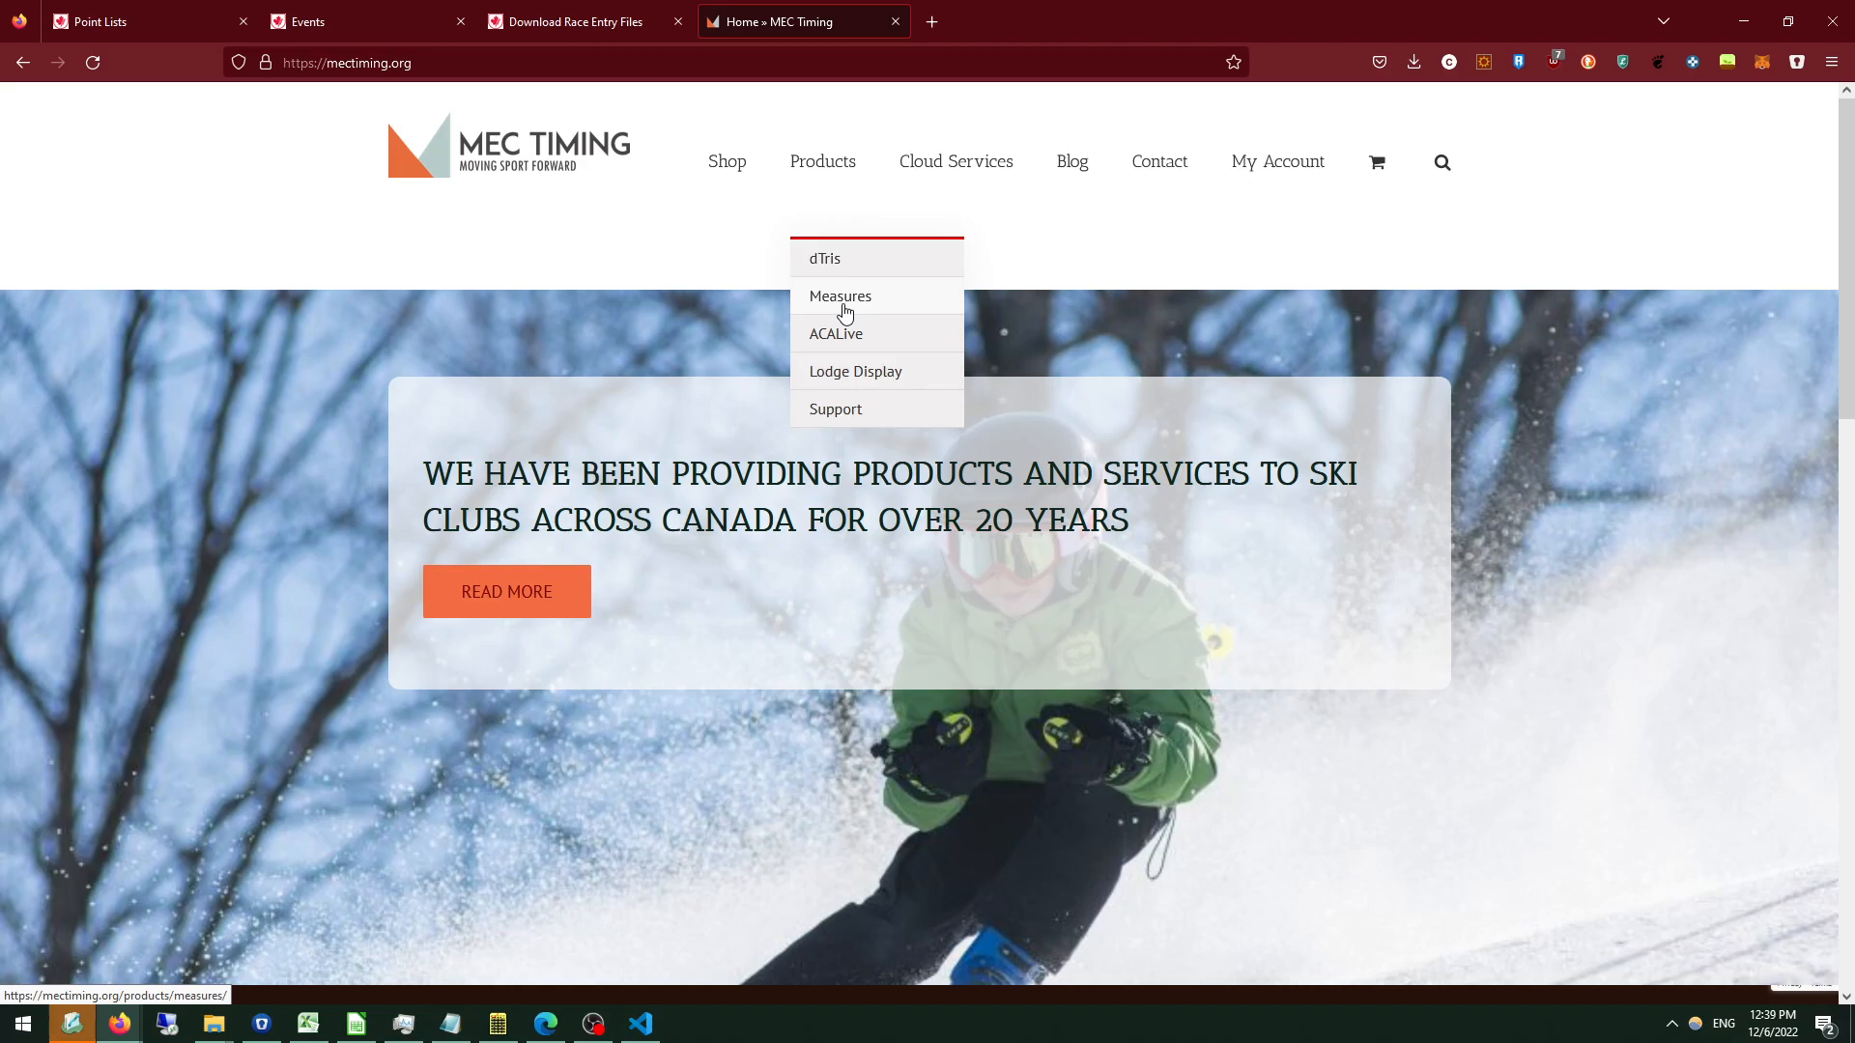
pyautogui.click(844, 312)
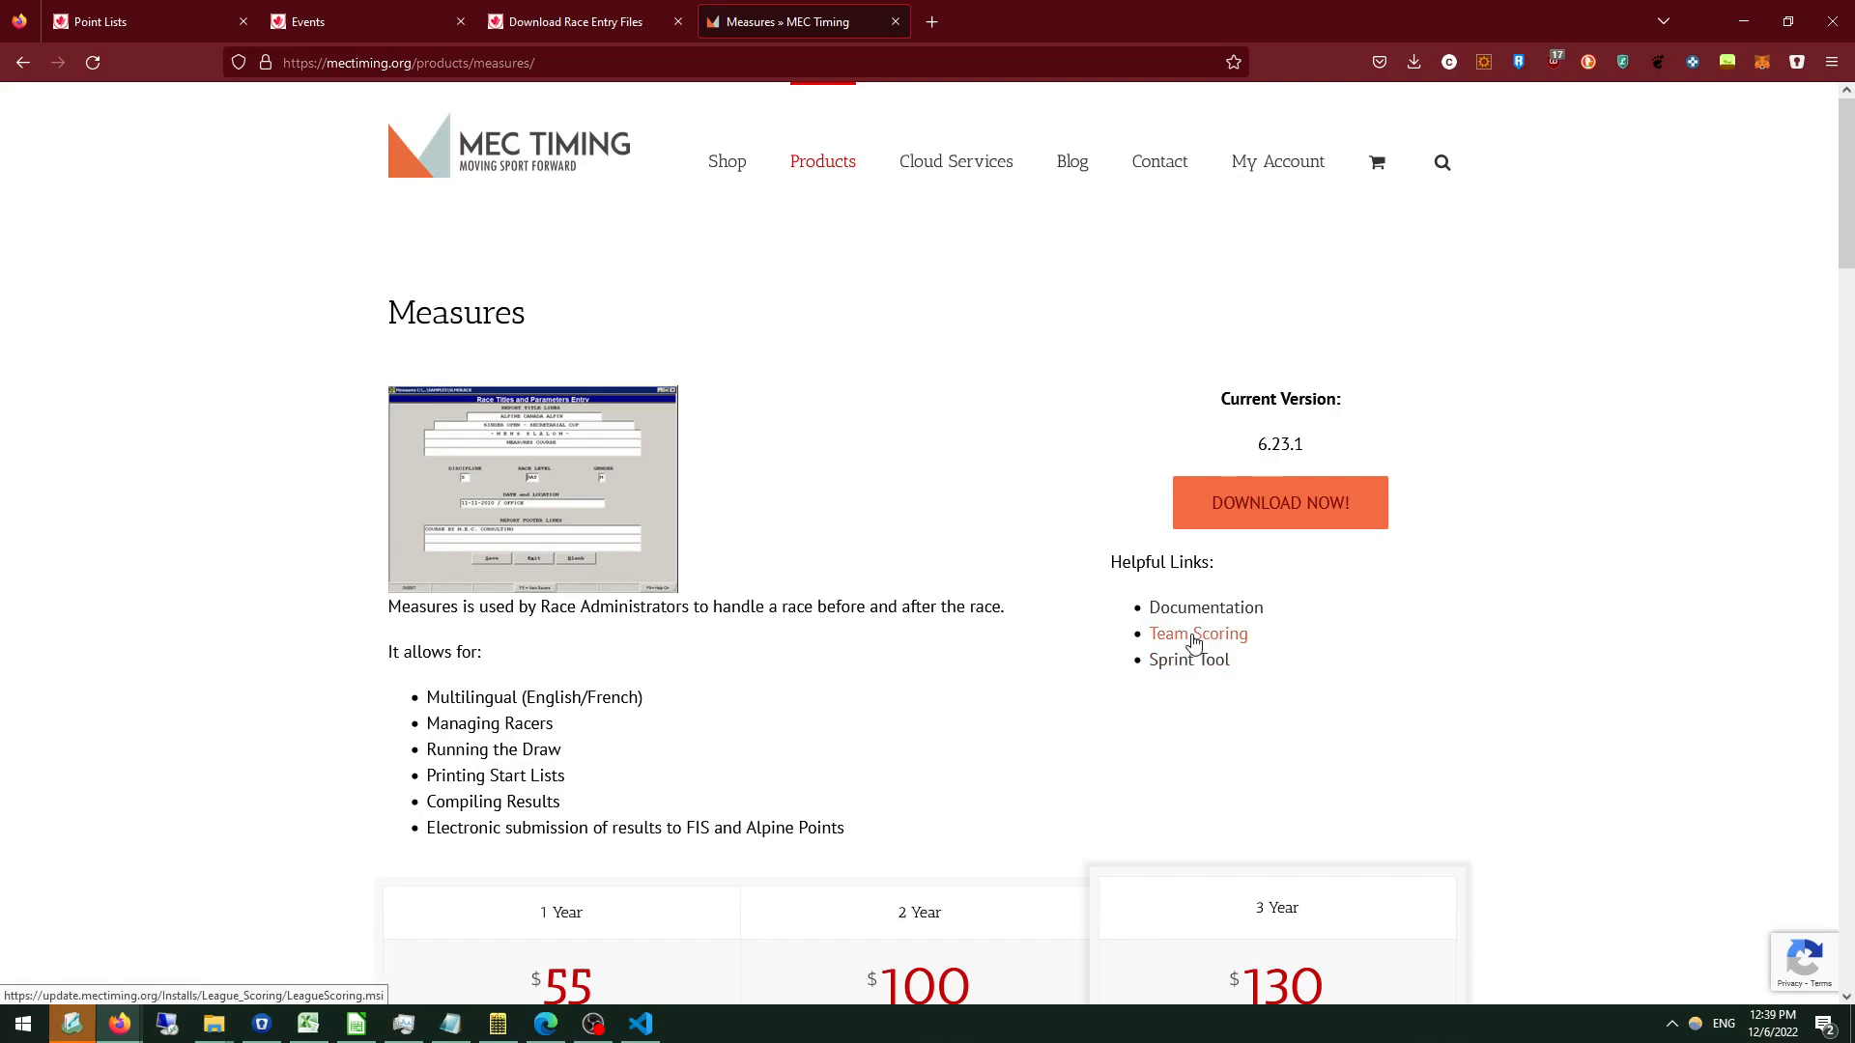
pyautogui.click(1197, 634)
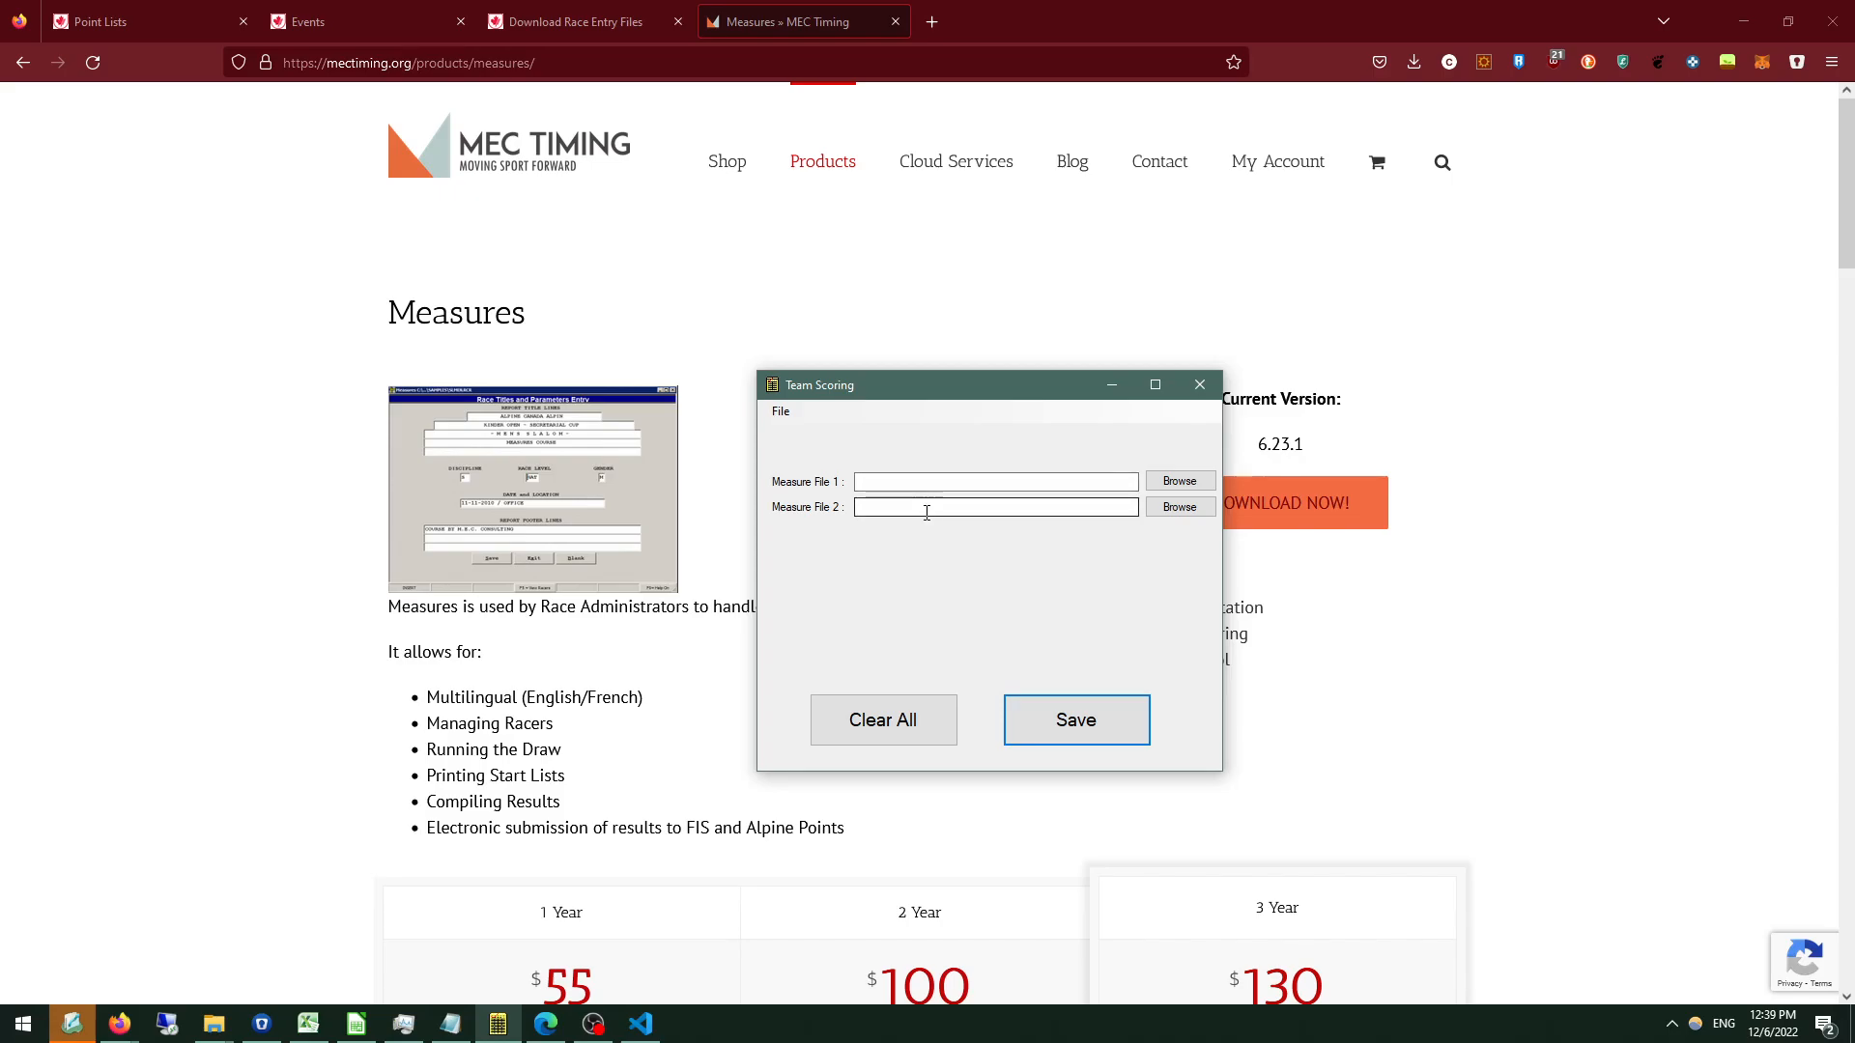
# In Team Scoring, load 20221205_NAT_B3 RACE.RCR from Race1 as Measure File 1 and 20221206_RACE2.RCR from Race2 as Measure File 2.
pyautogui.click(1162, 482)
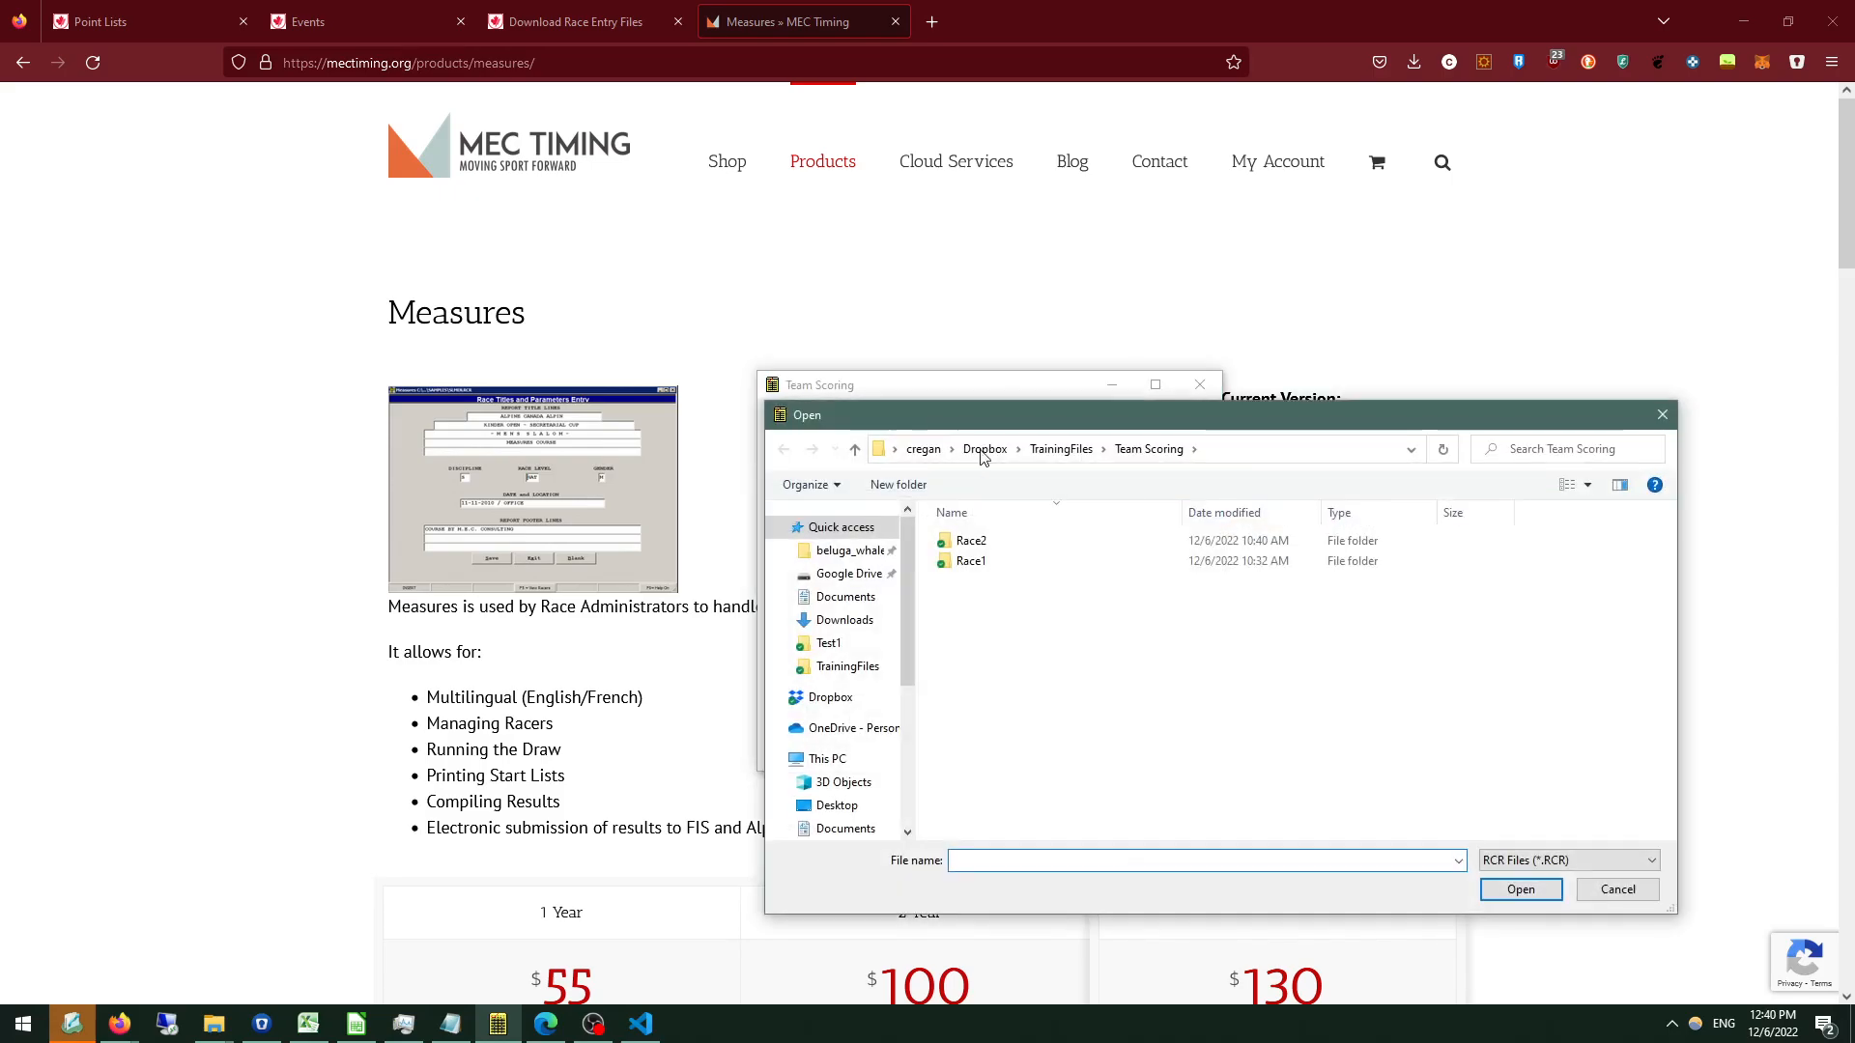
pyautogui.doubleClick(978, 560)
pyautogui.doubleClick(984, 545)
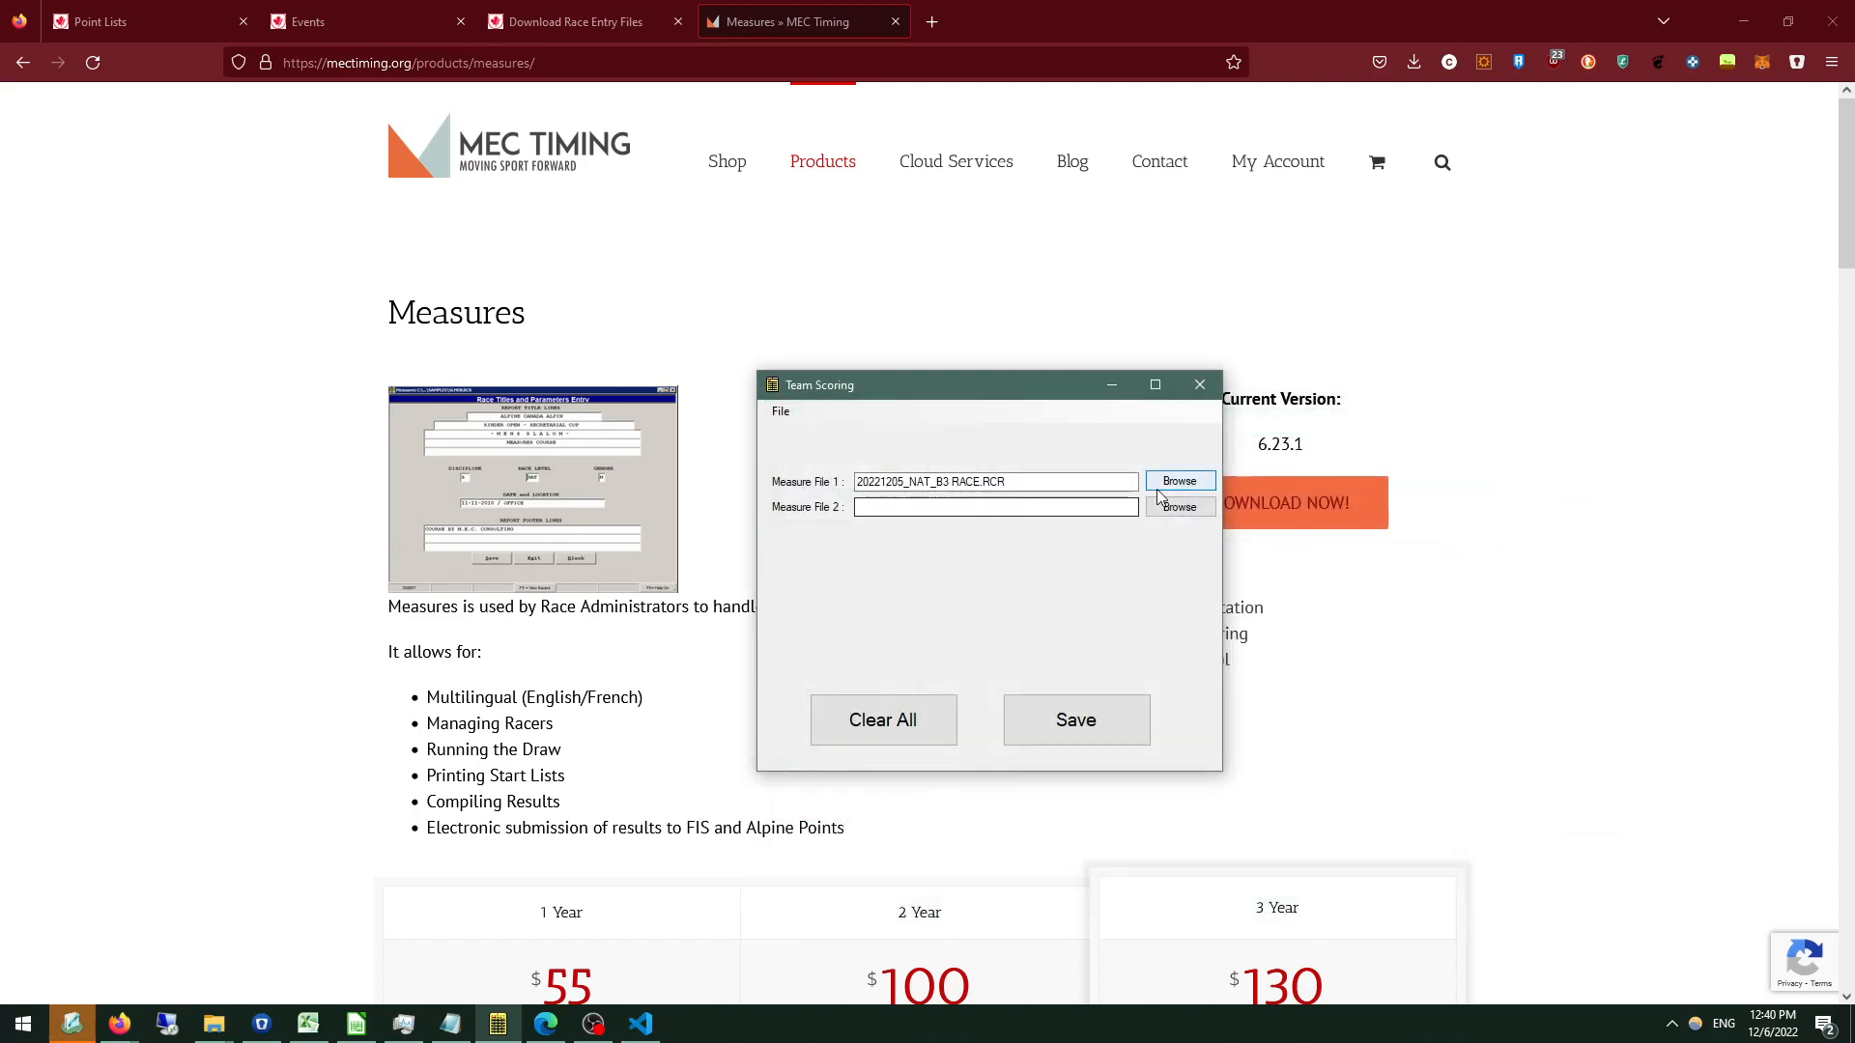
pyautogui.click(1168, 510)
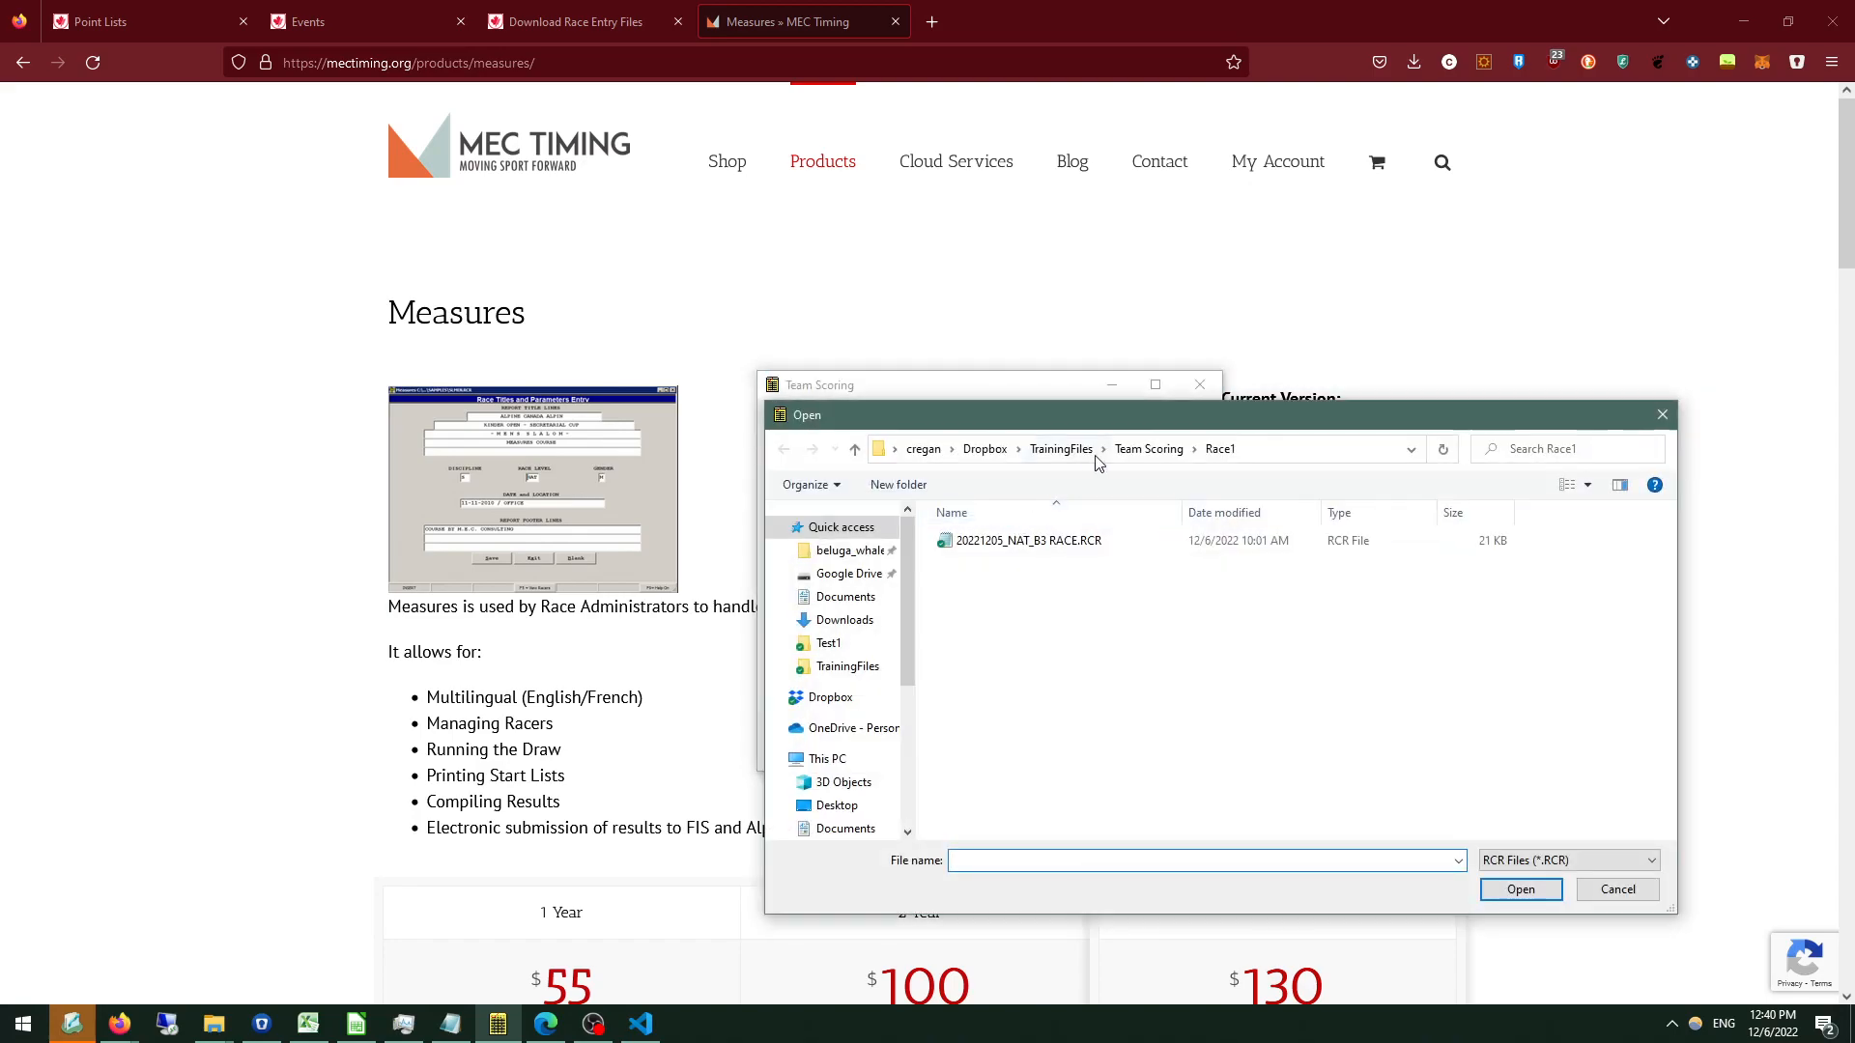
pyautogui.click(1150, 450)
pyautogui.doubleClick(1005, 541)
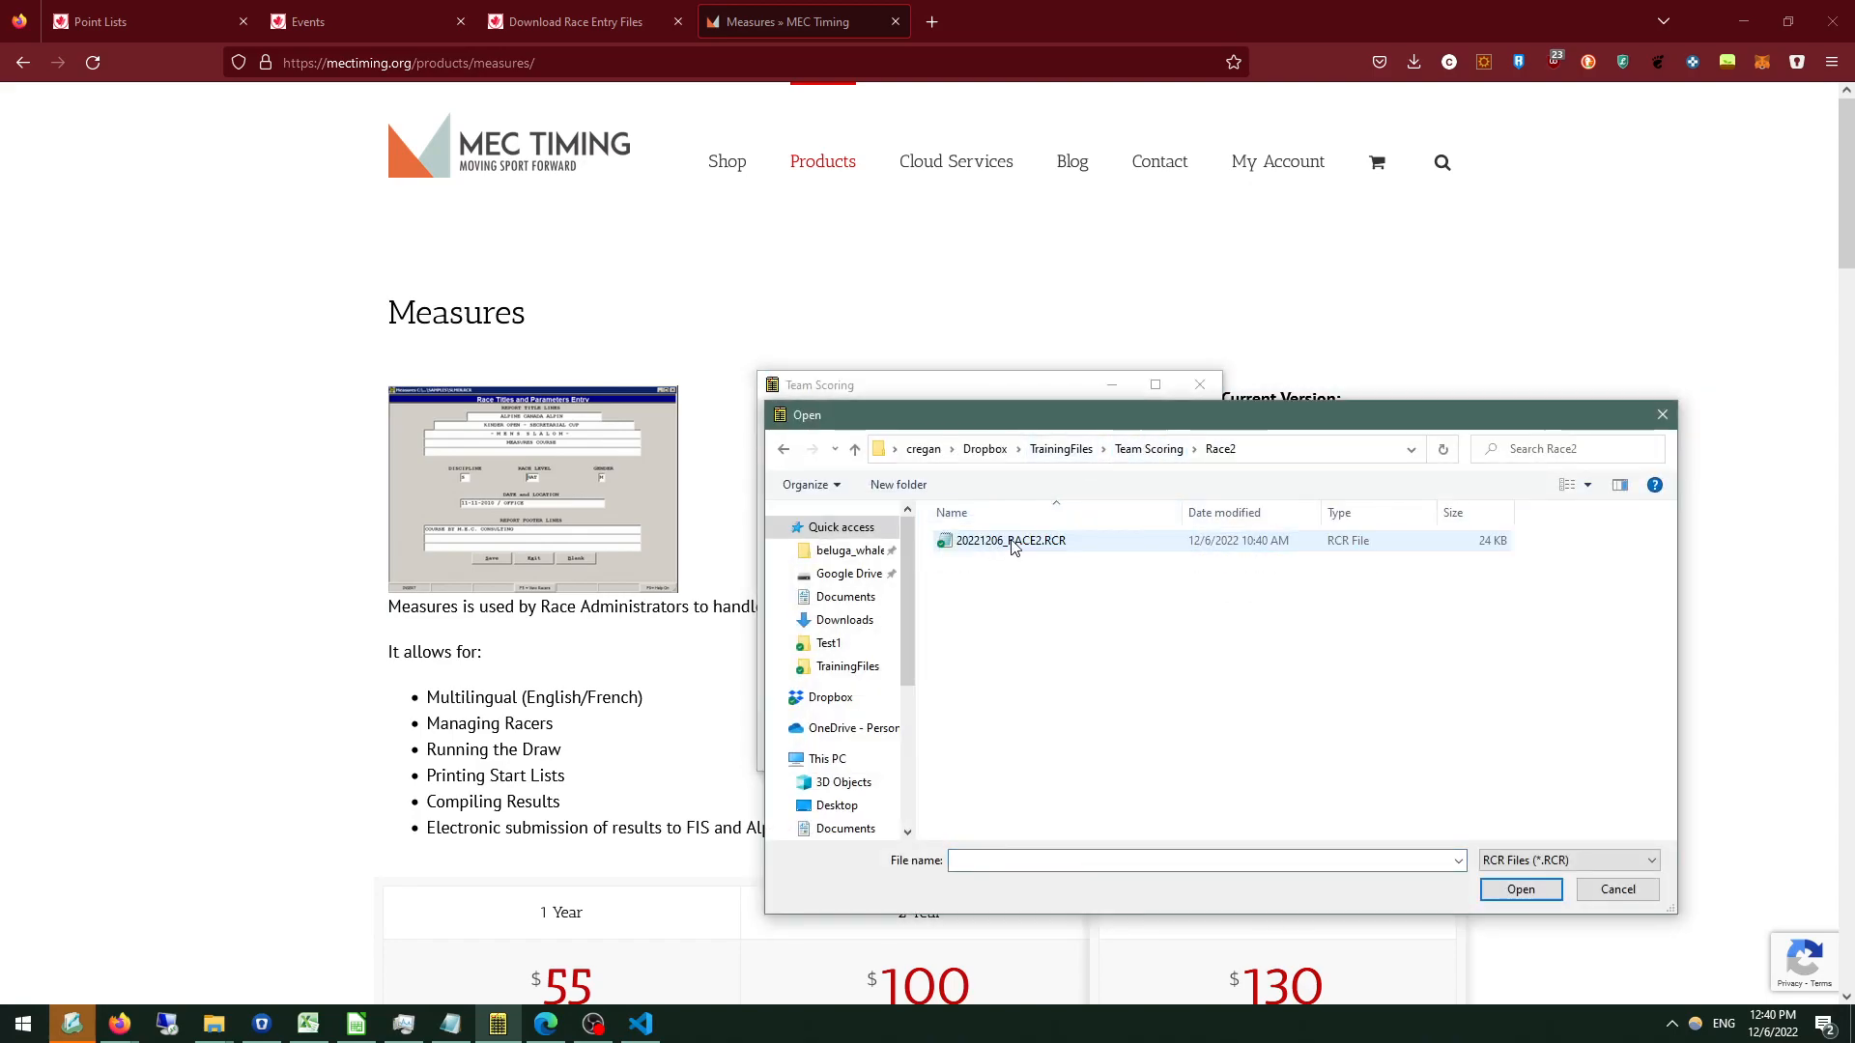
pyautogui.doubleClick(1013, 542)
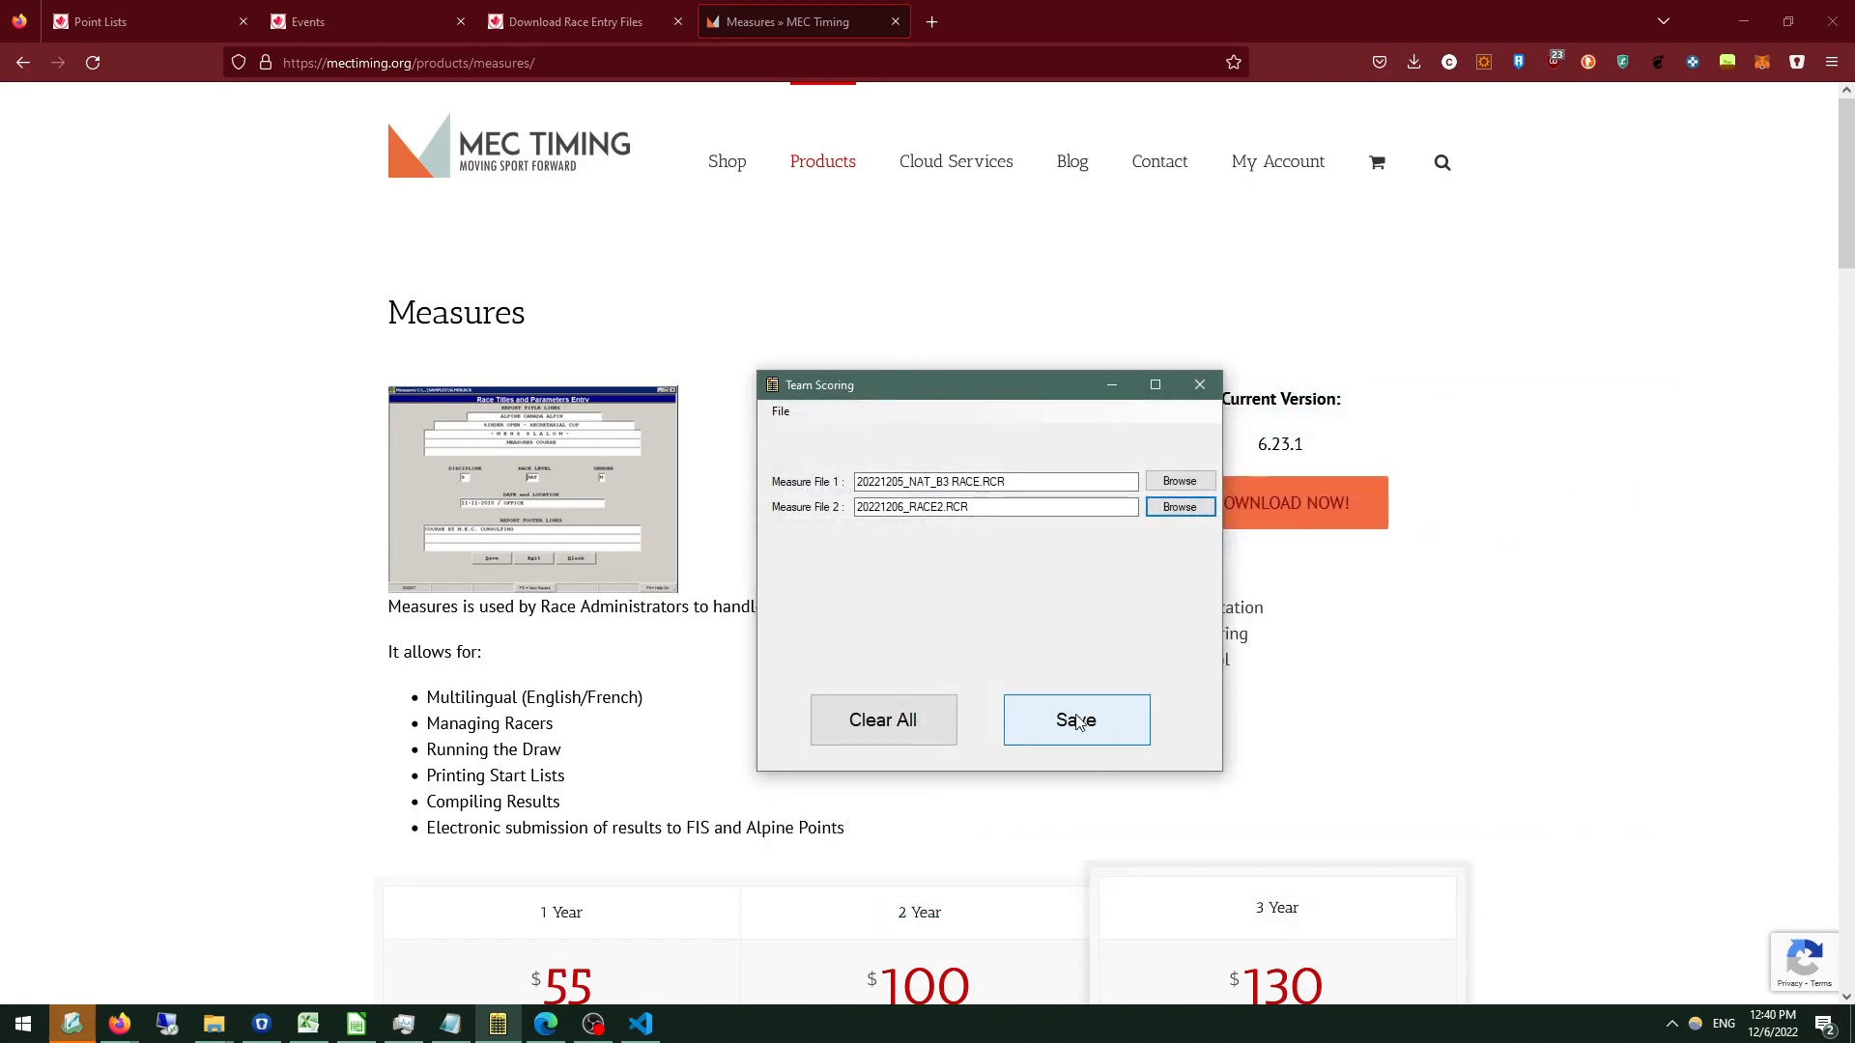
# Save the team scoring report as TeamScoringExample.pdf in the Team Scoring folder.
pyautogui.click(1076, 723)
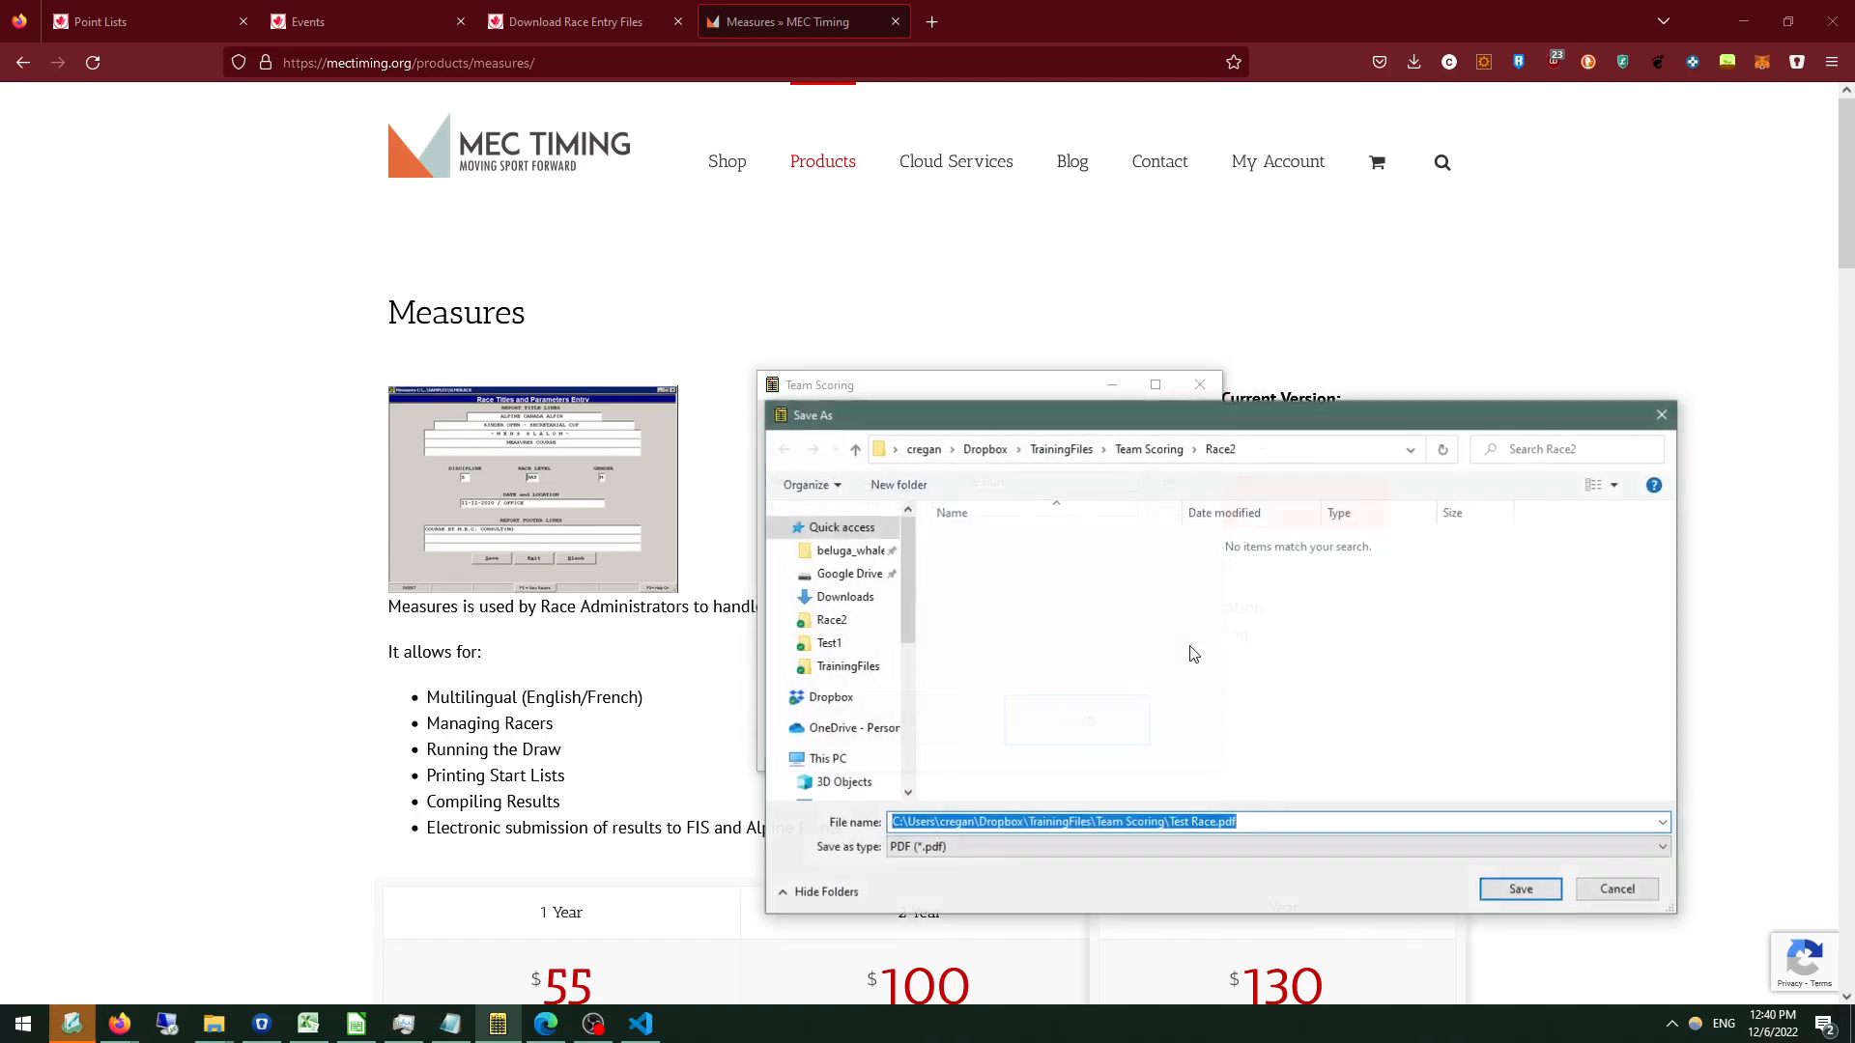
pyautogui.click(1120, 454)
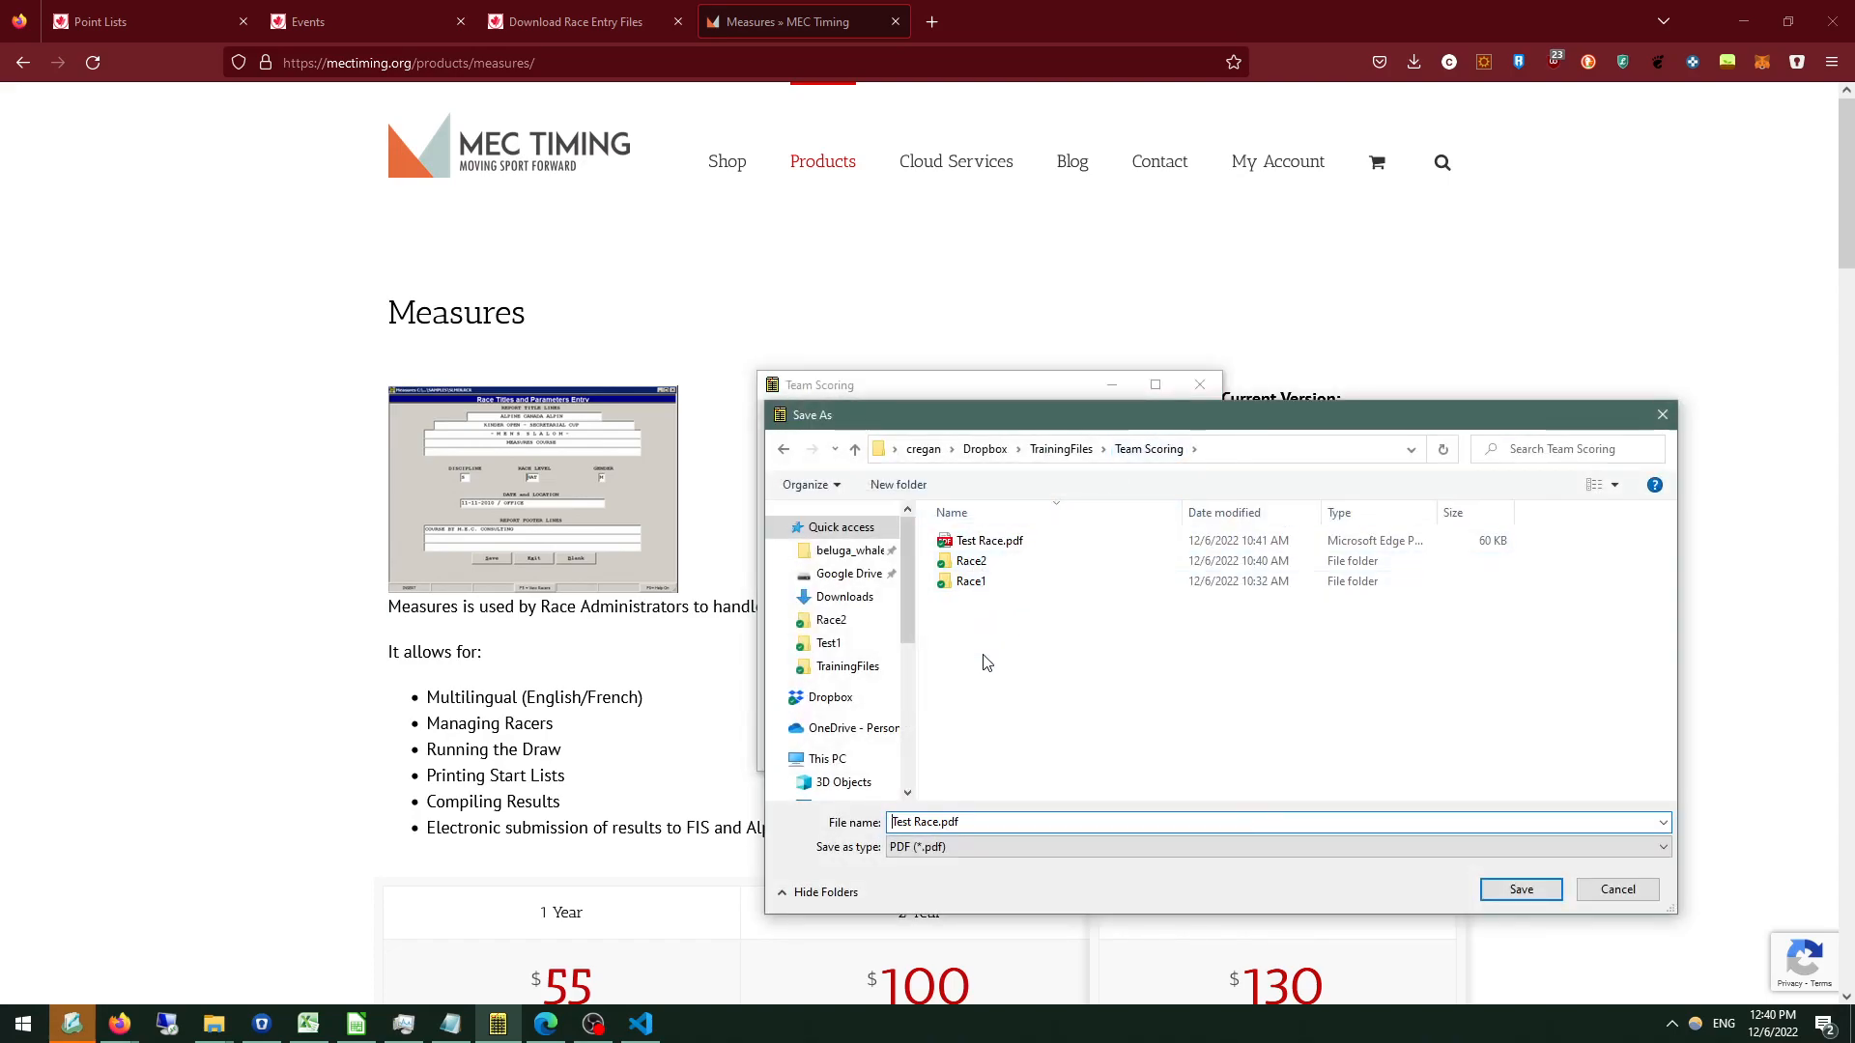
pyautogui.click(932, 823)
pyautogui.press('BackSpace')
pyautogui.write('TeamScoringExample')
pyautogui.press('Return')
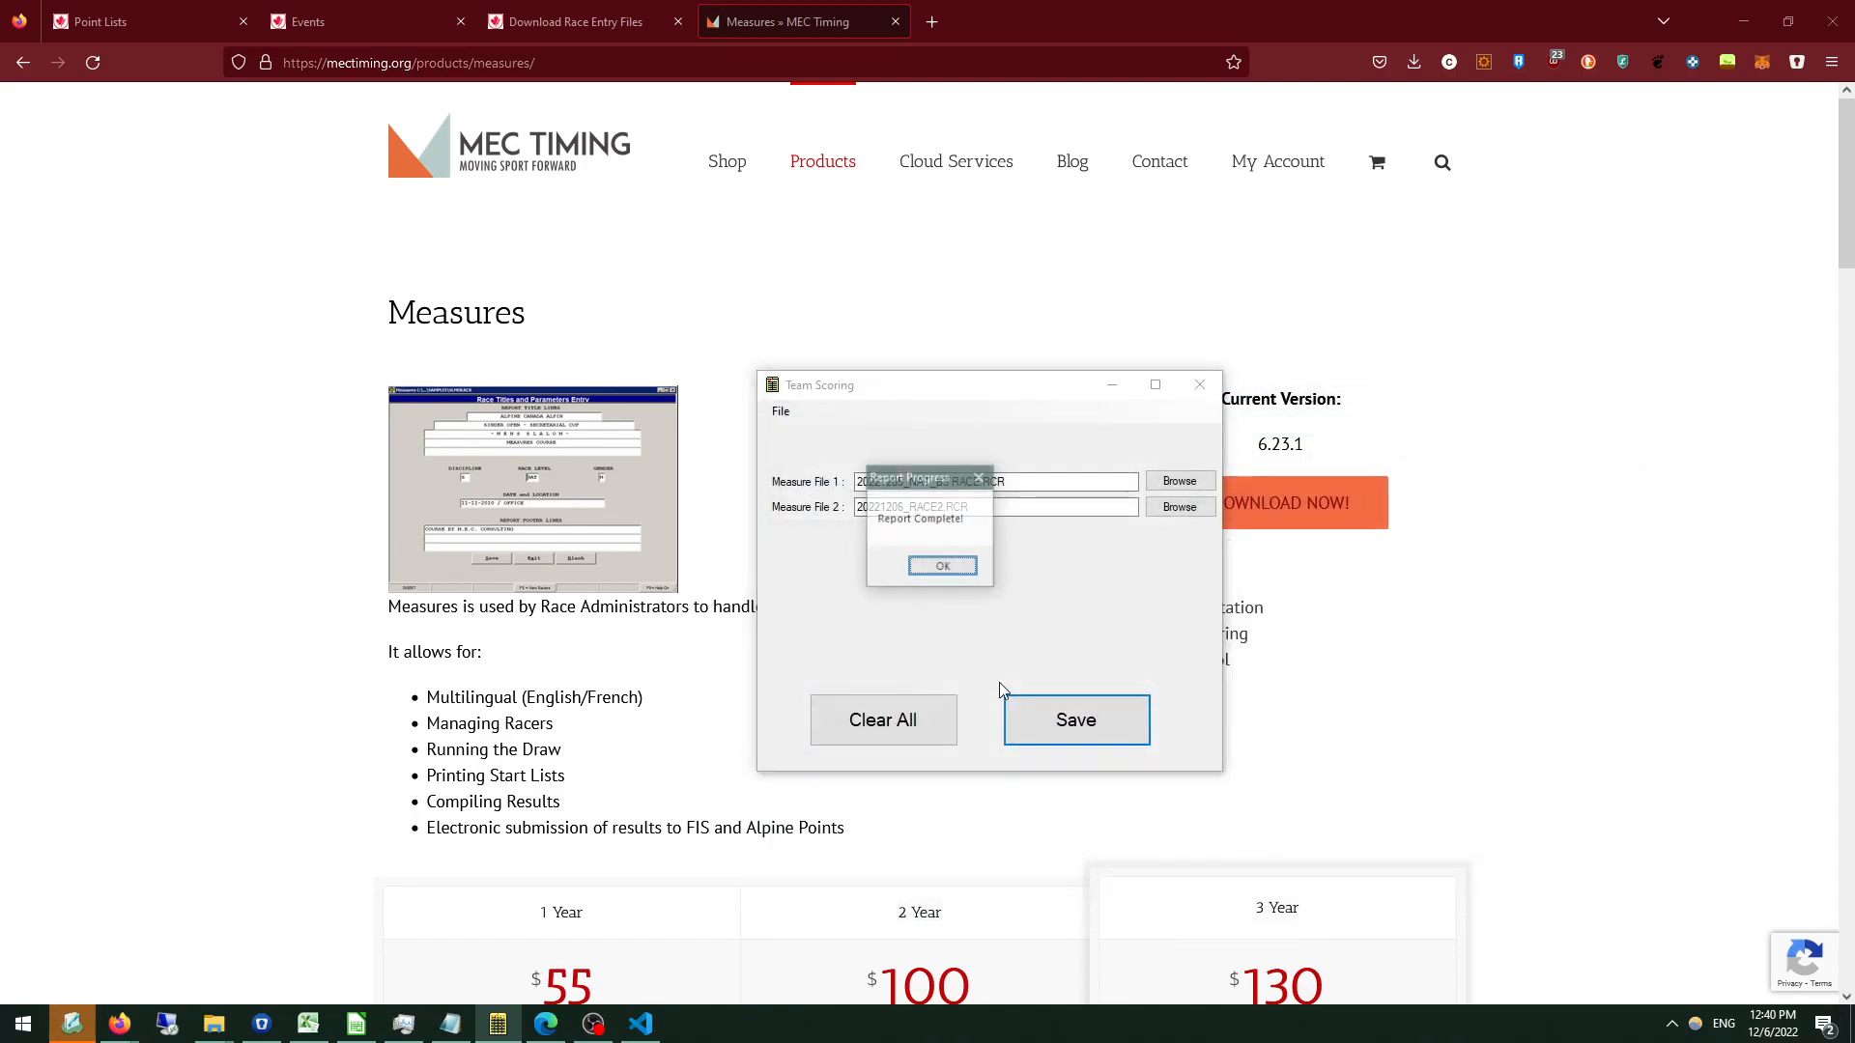
pyautogui.click(939, 567)
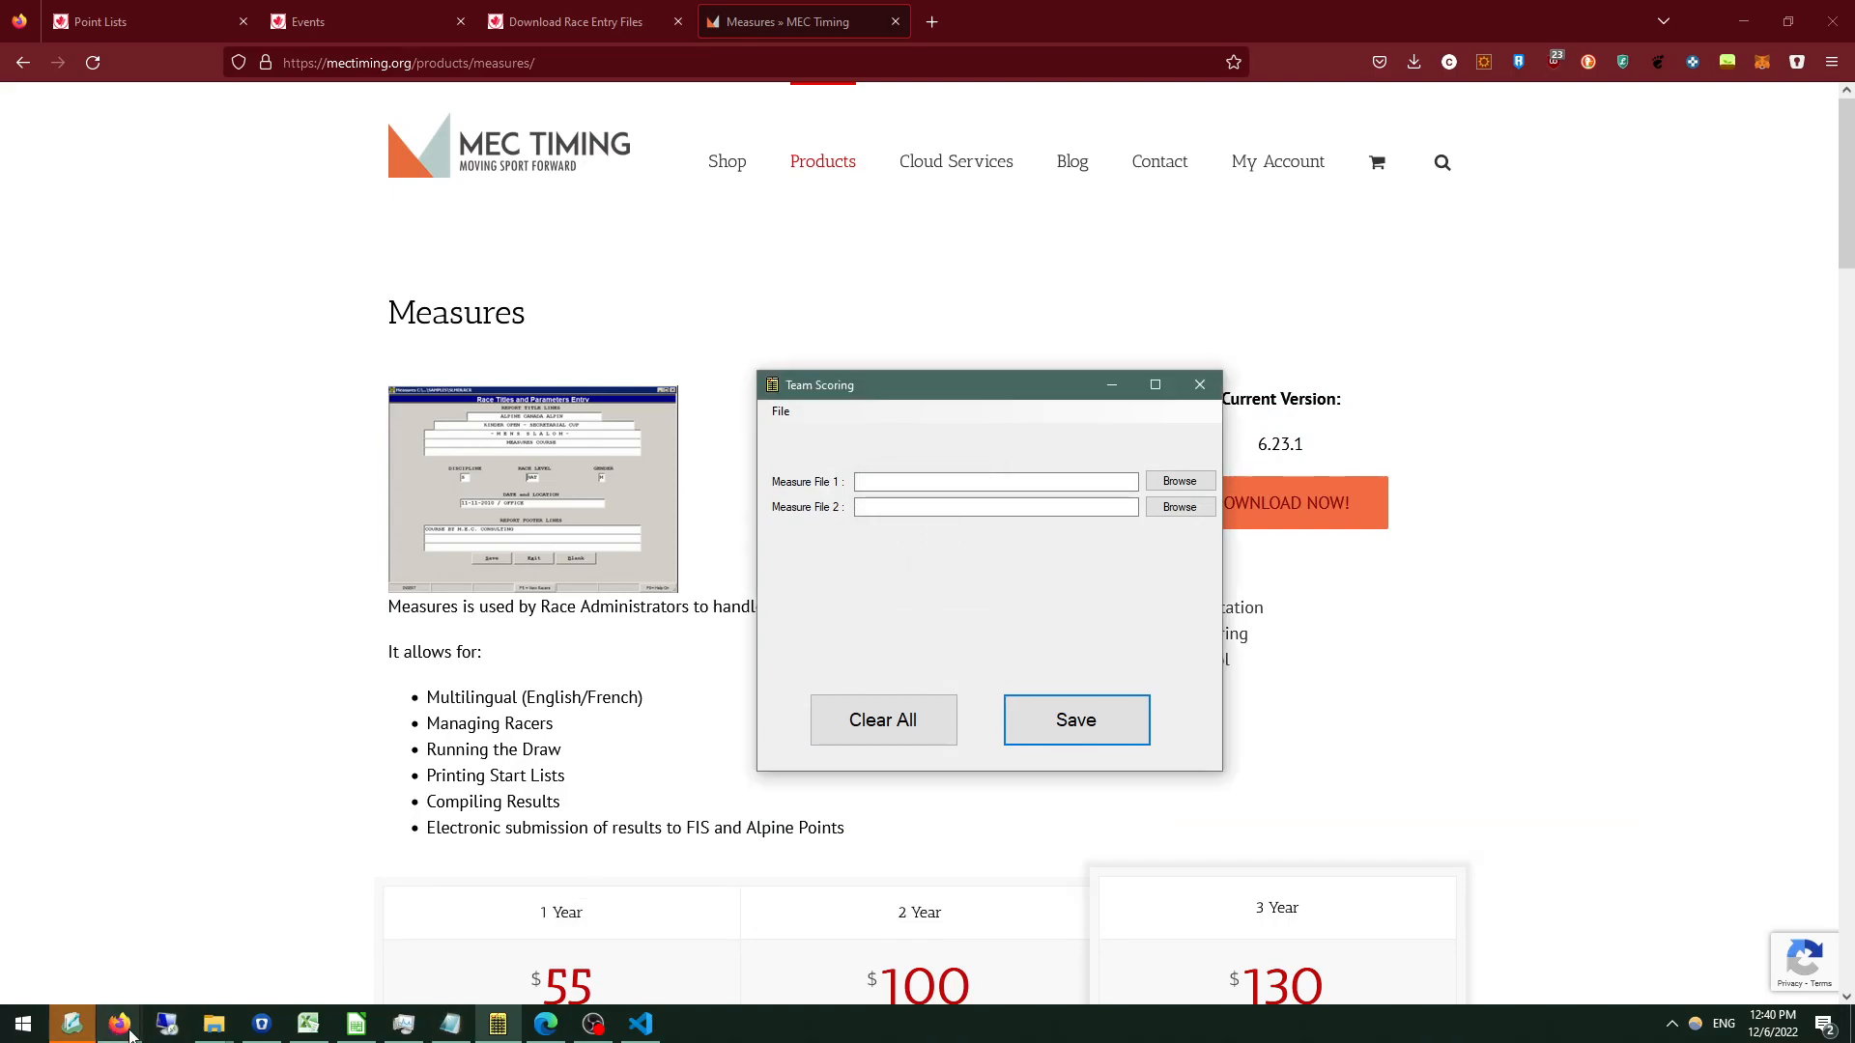
# Open TeamScoringExample.pdf from the Team Scoring folder inside TrainingFiles.
pyautogui.click(214, 1024)
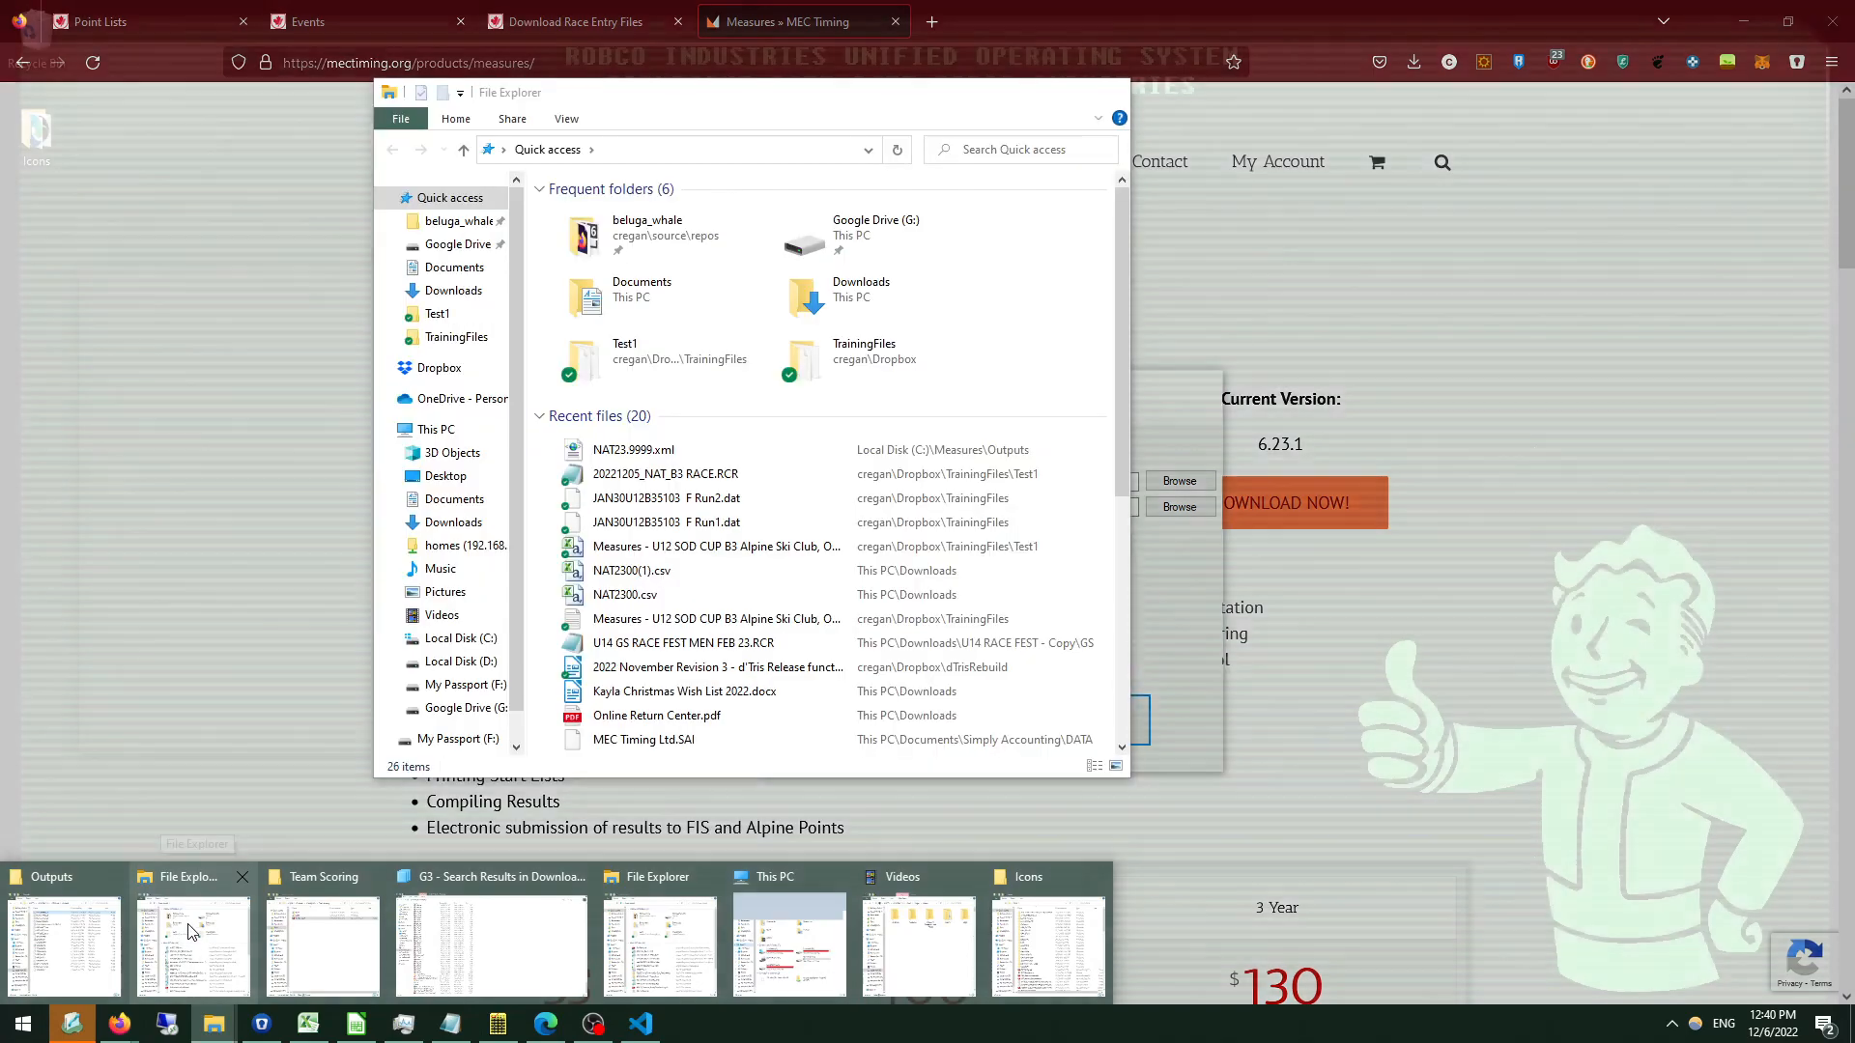
pyautogui.click(203, 940)
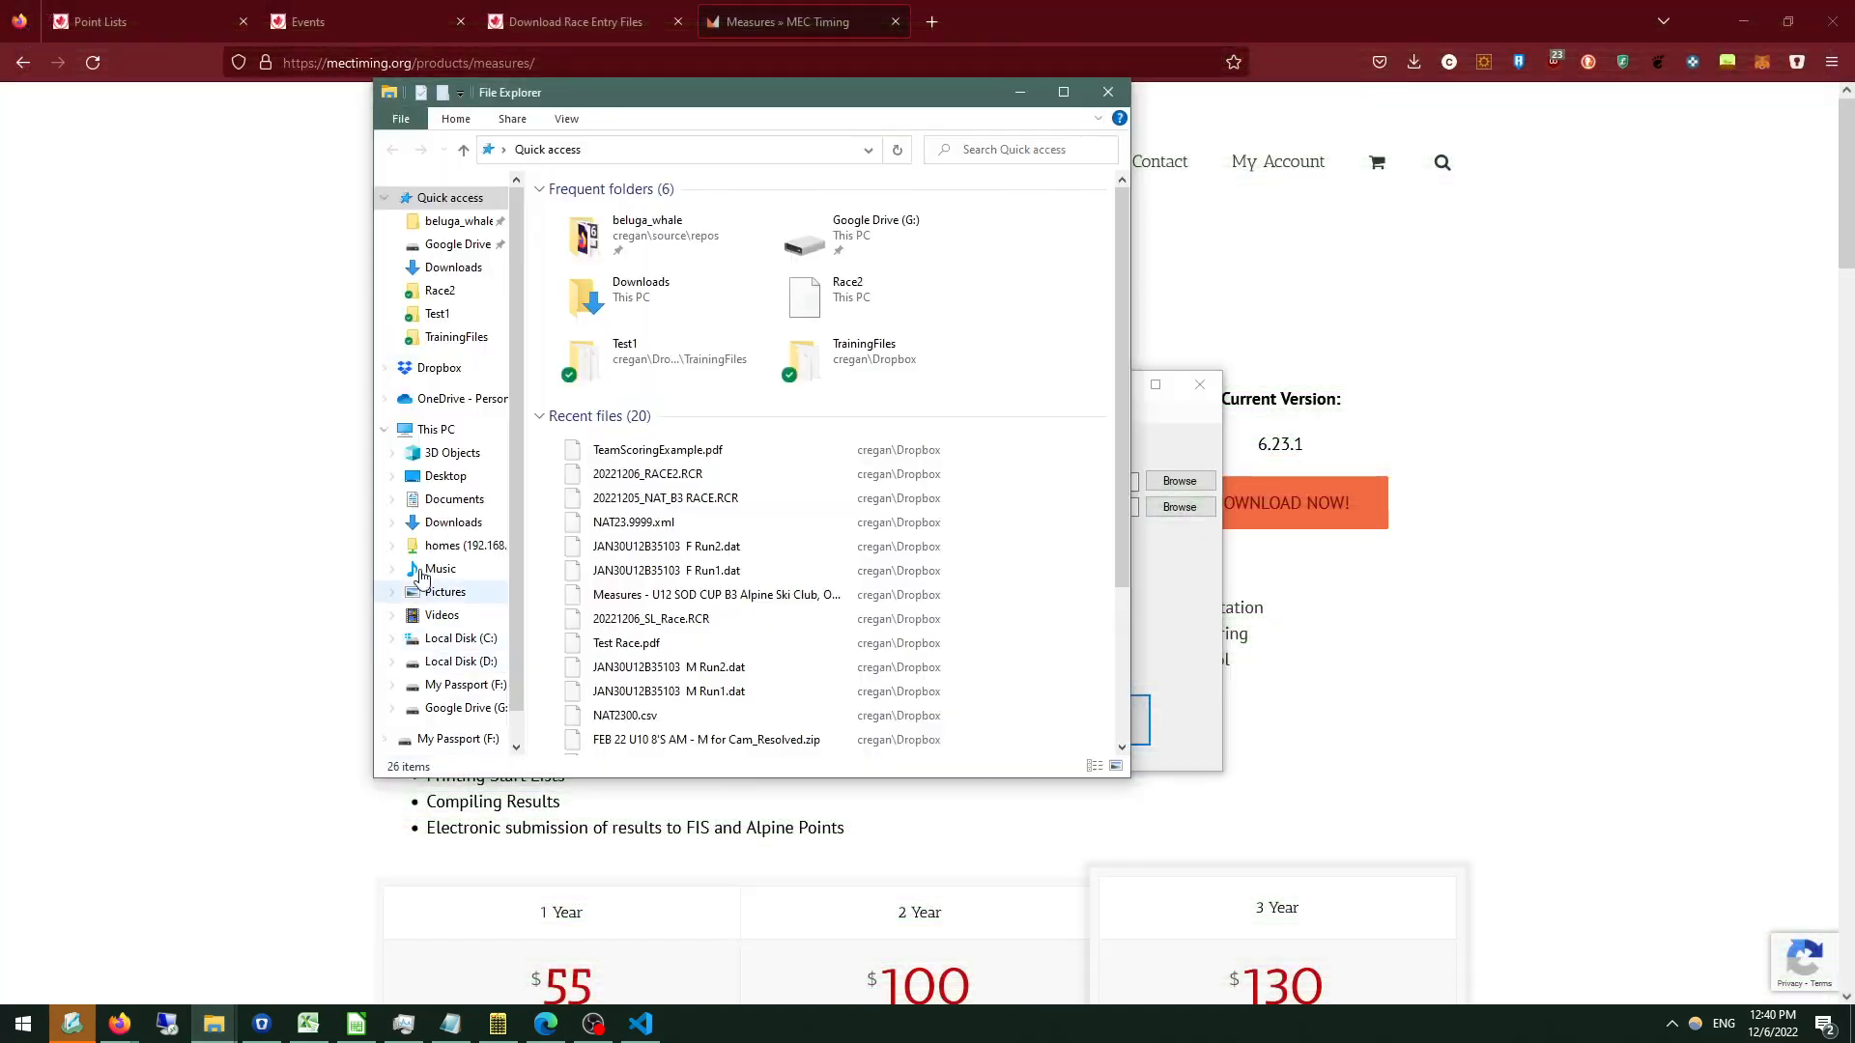
pyautogui.doubleClick(778, 357)
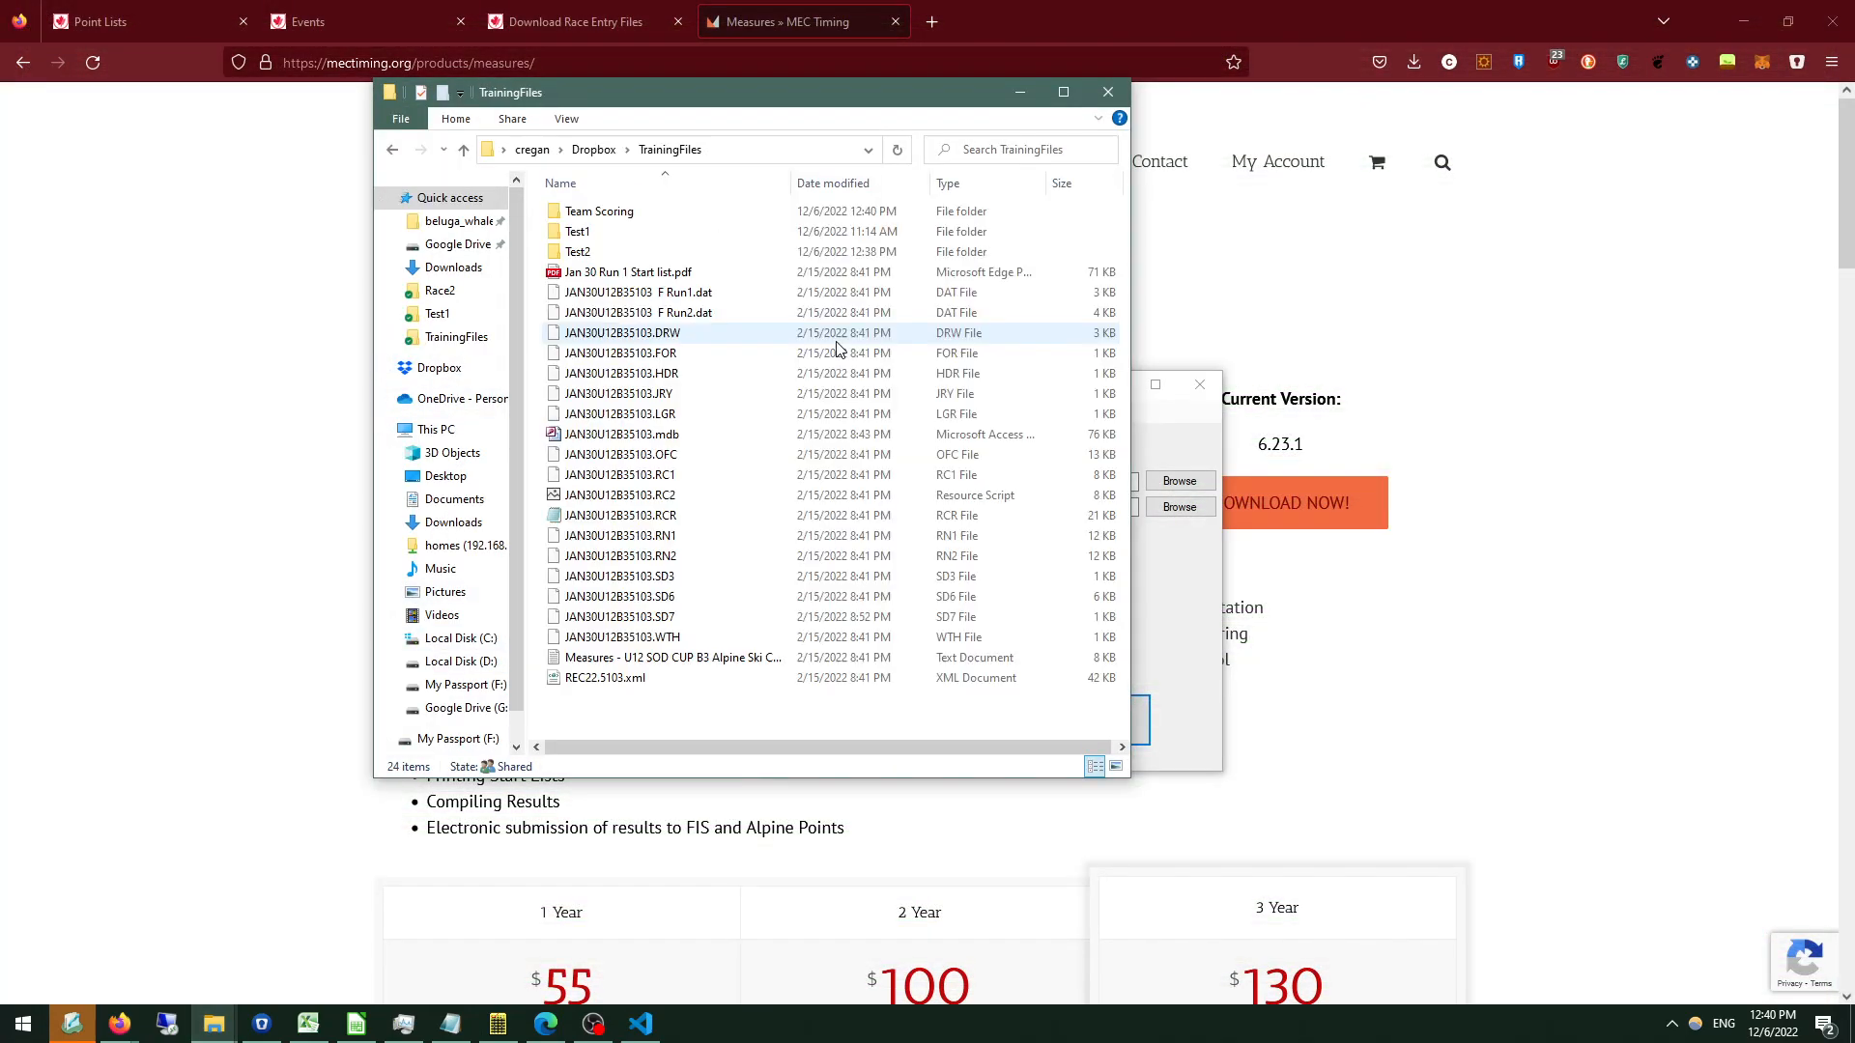
pyautogui.doubleClick(584, 212)
pyautogui.doubleClick(648, 258)
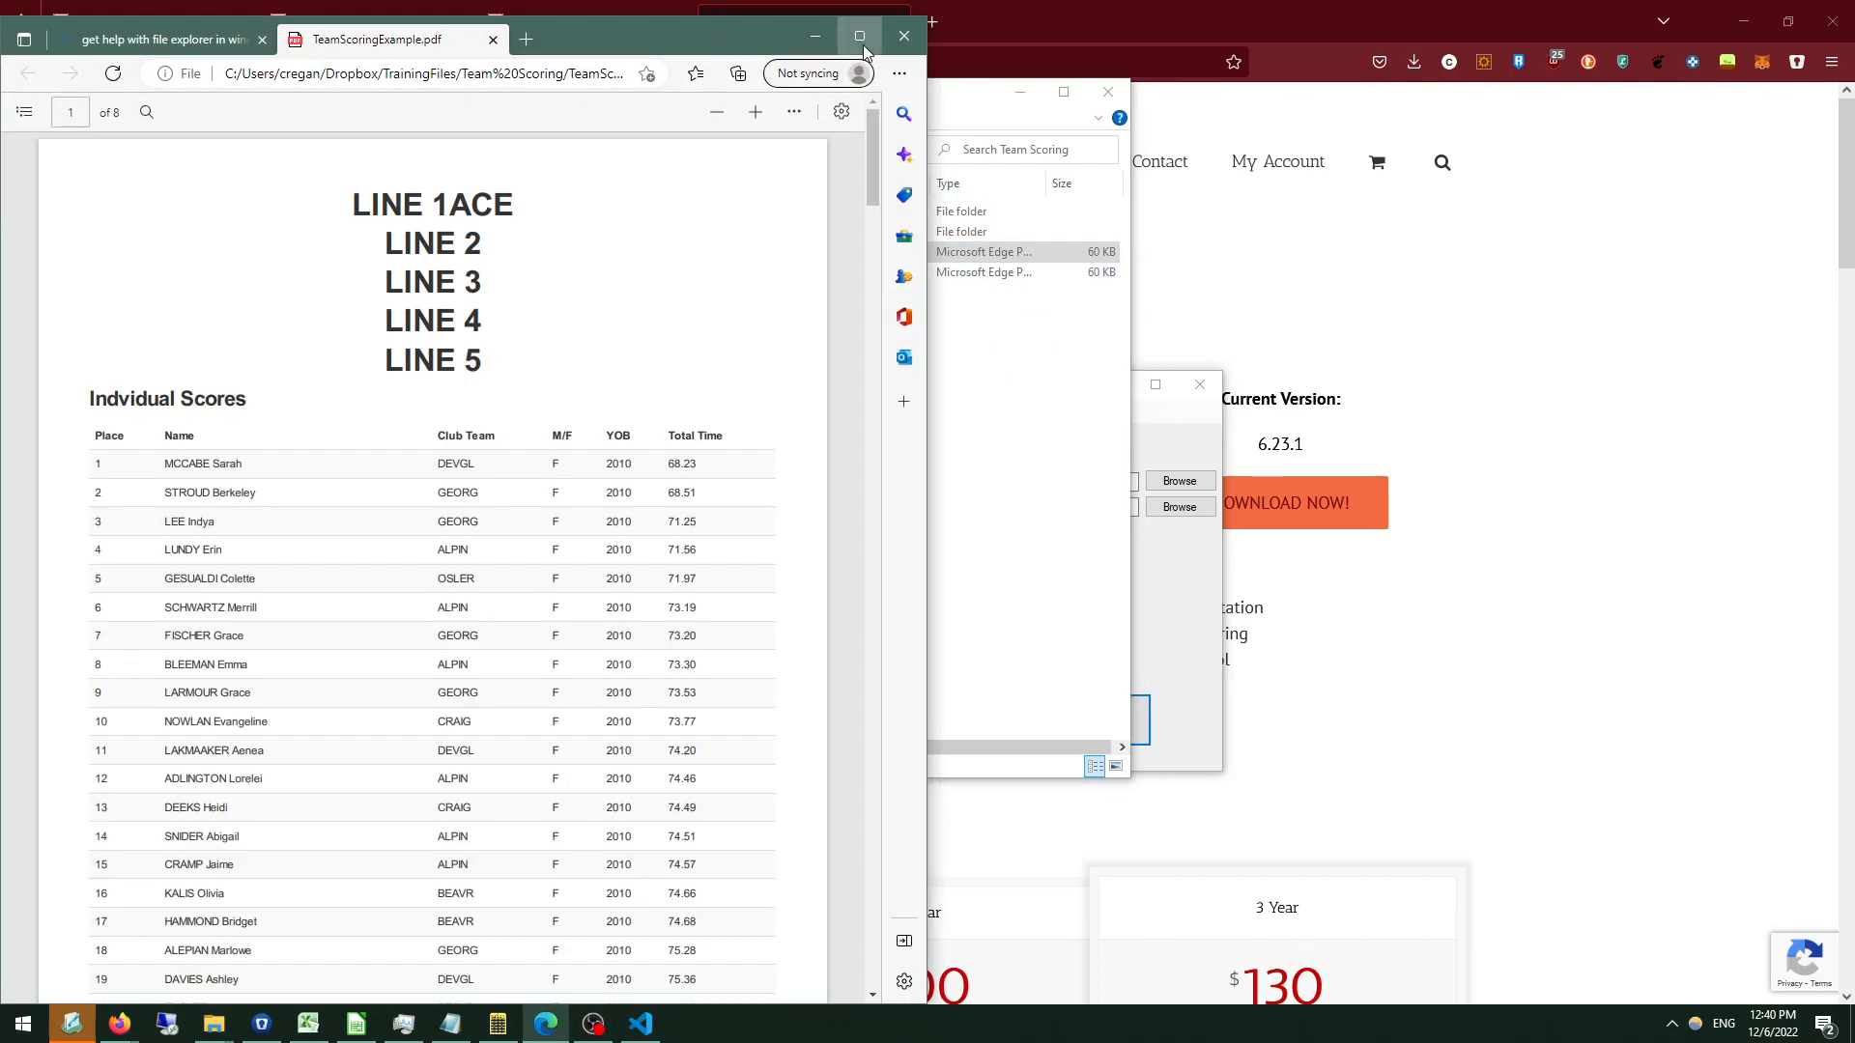
# Maximize the team scoring report and review its header lines, individual scores, Top 10 medals and ribbons lists, and team score tables.
pyautogui.click(860, 38)
pyautogui.moveTo(819, 184); pyautogui.dragTo(962, 360)
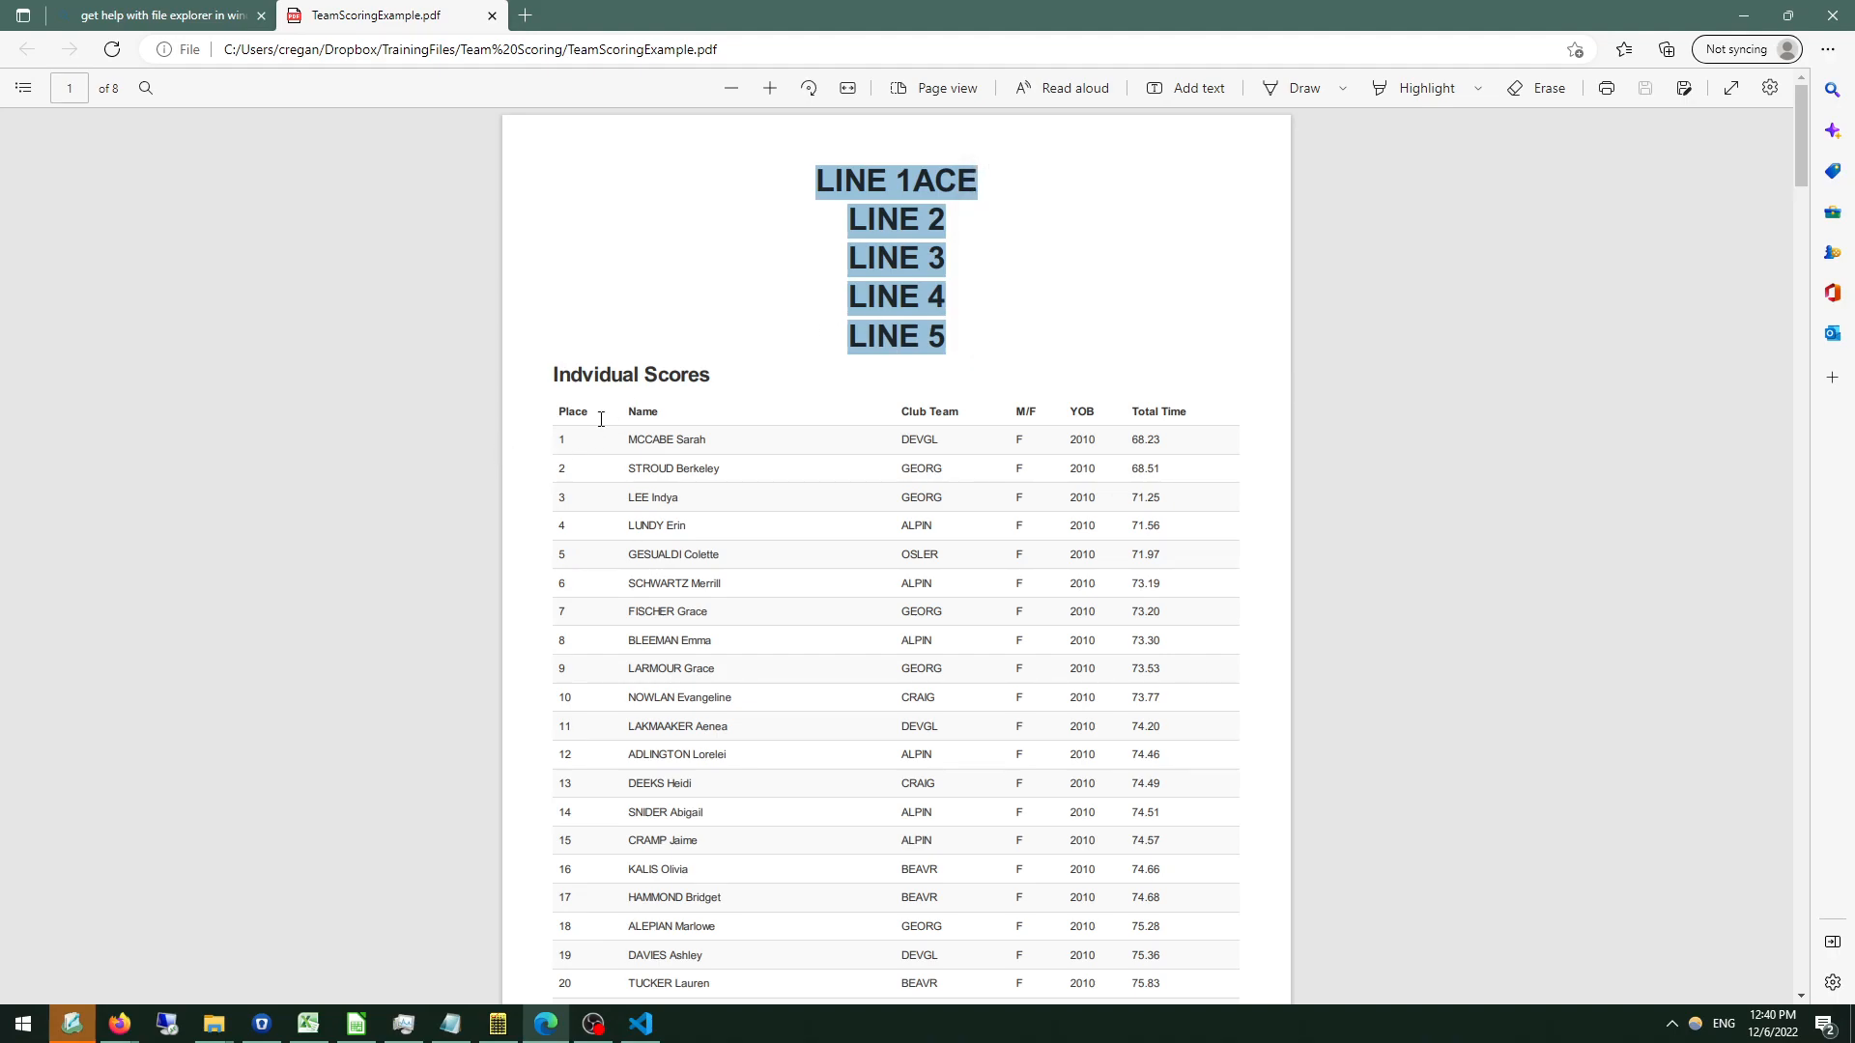
pyautogui.scroll(-3, 671, 377)
pyautogui.scroll(-15, 753, 483)
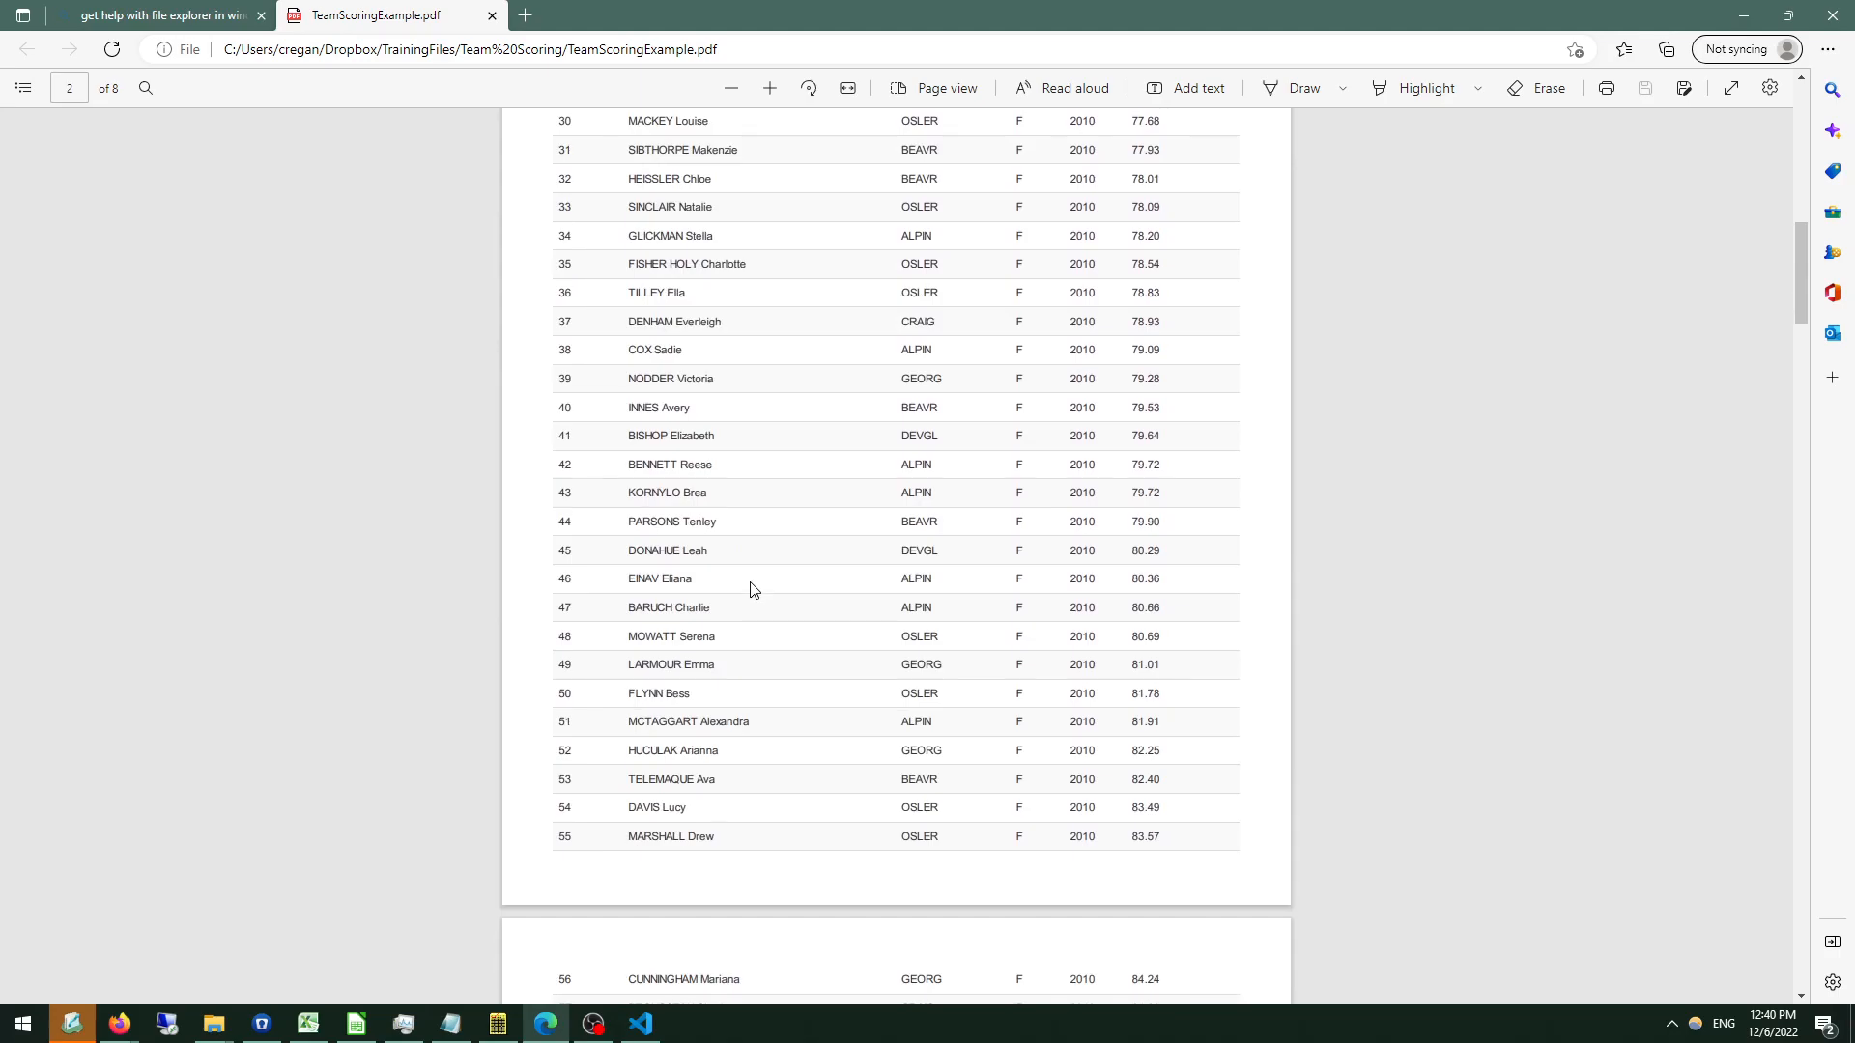
pyautogui.scroll(-20, 754, 590)
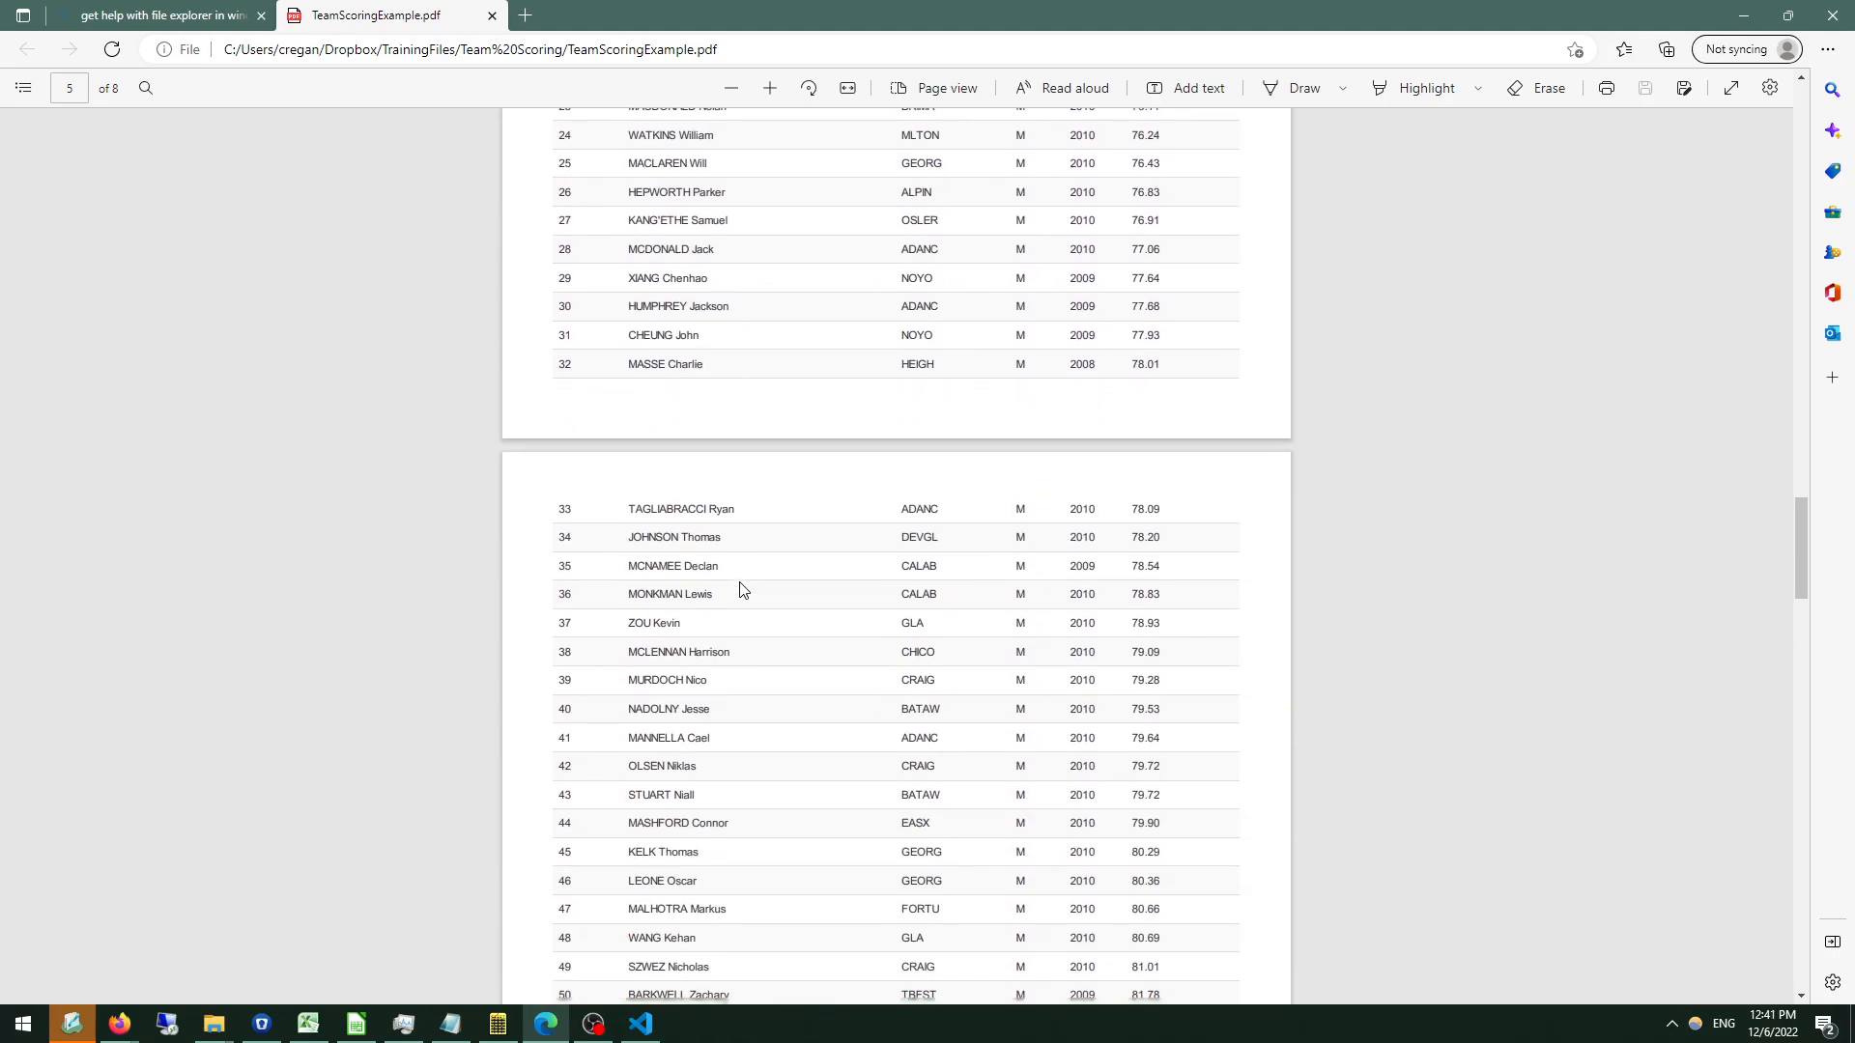
pyautogui.scroll(-8, 743, 599)
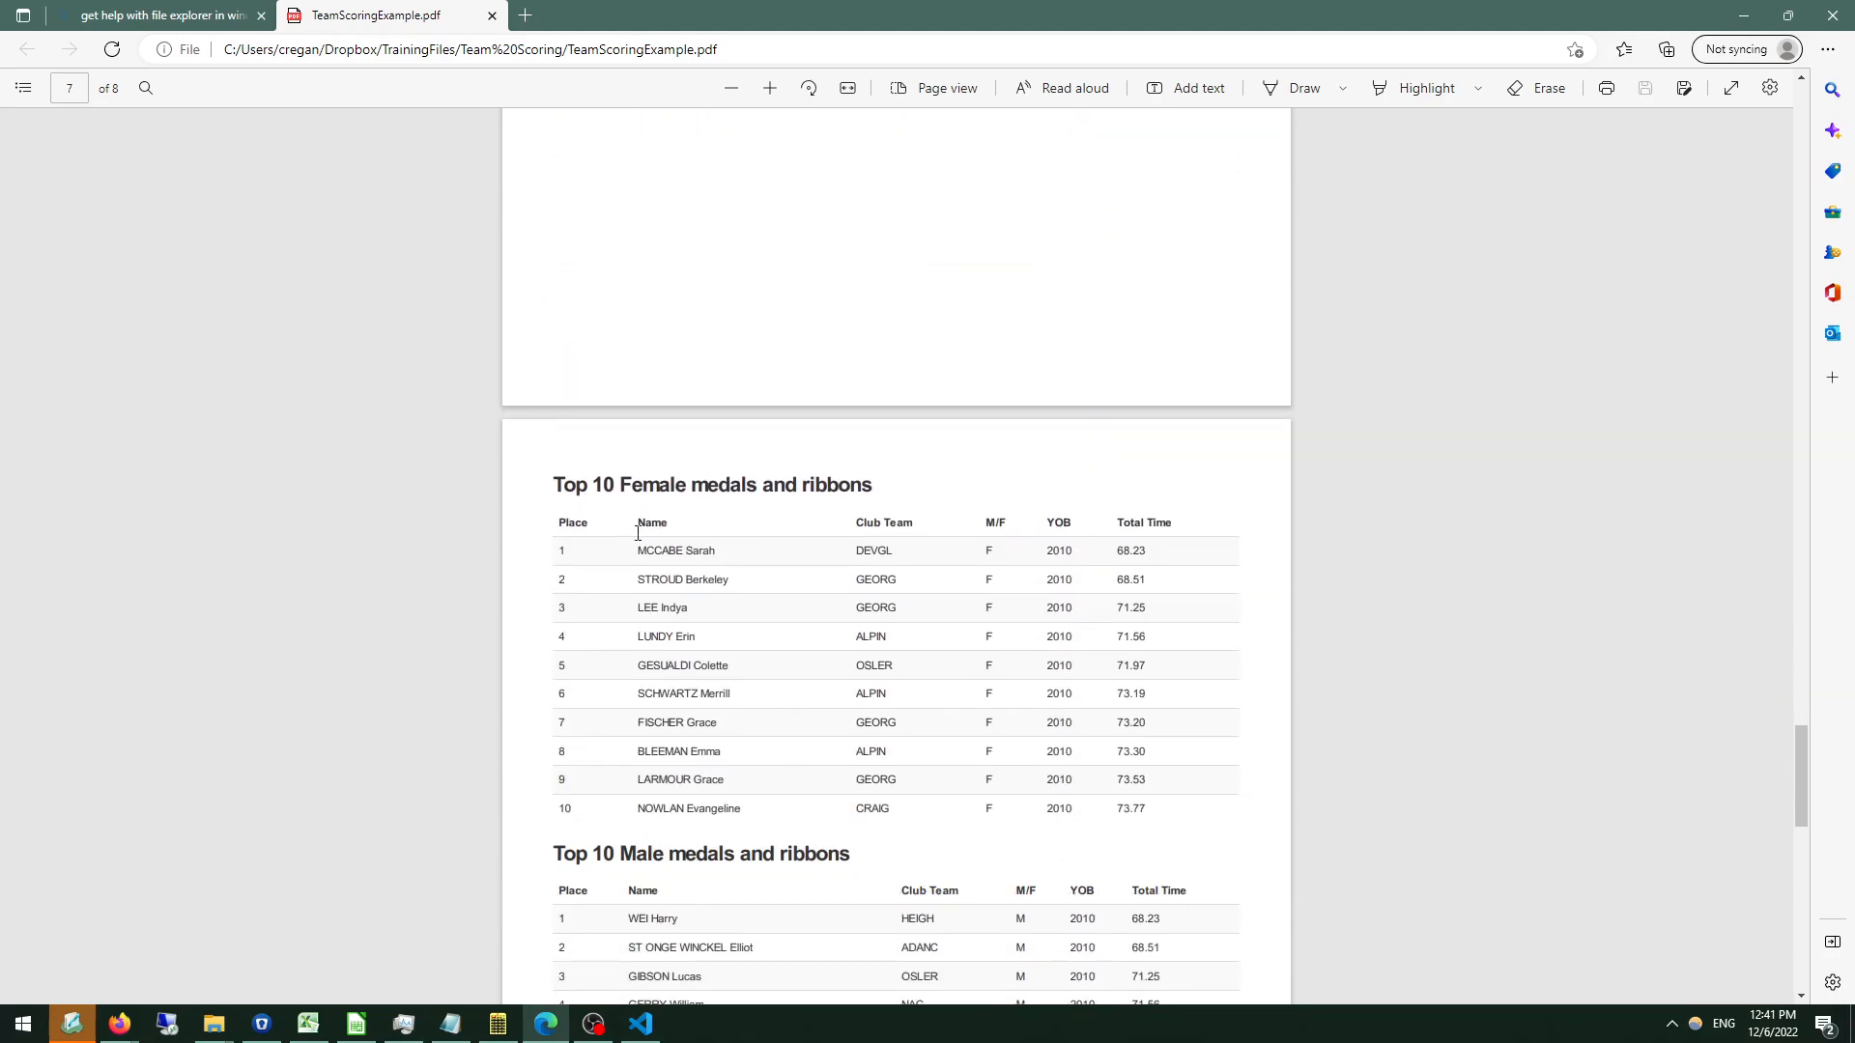
pyautogui.scroll(-3, 676, 559)
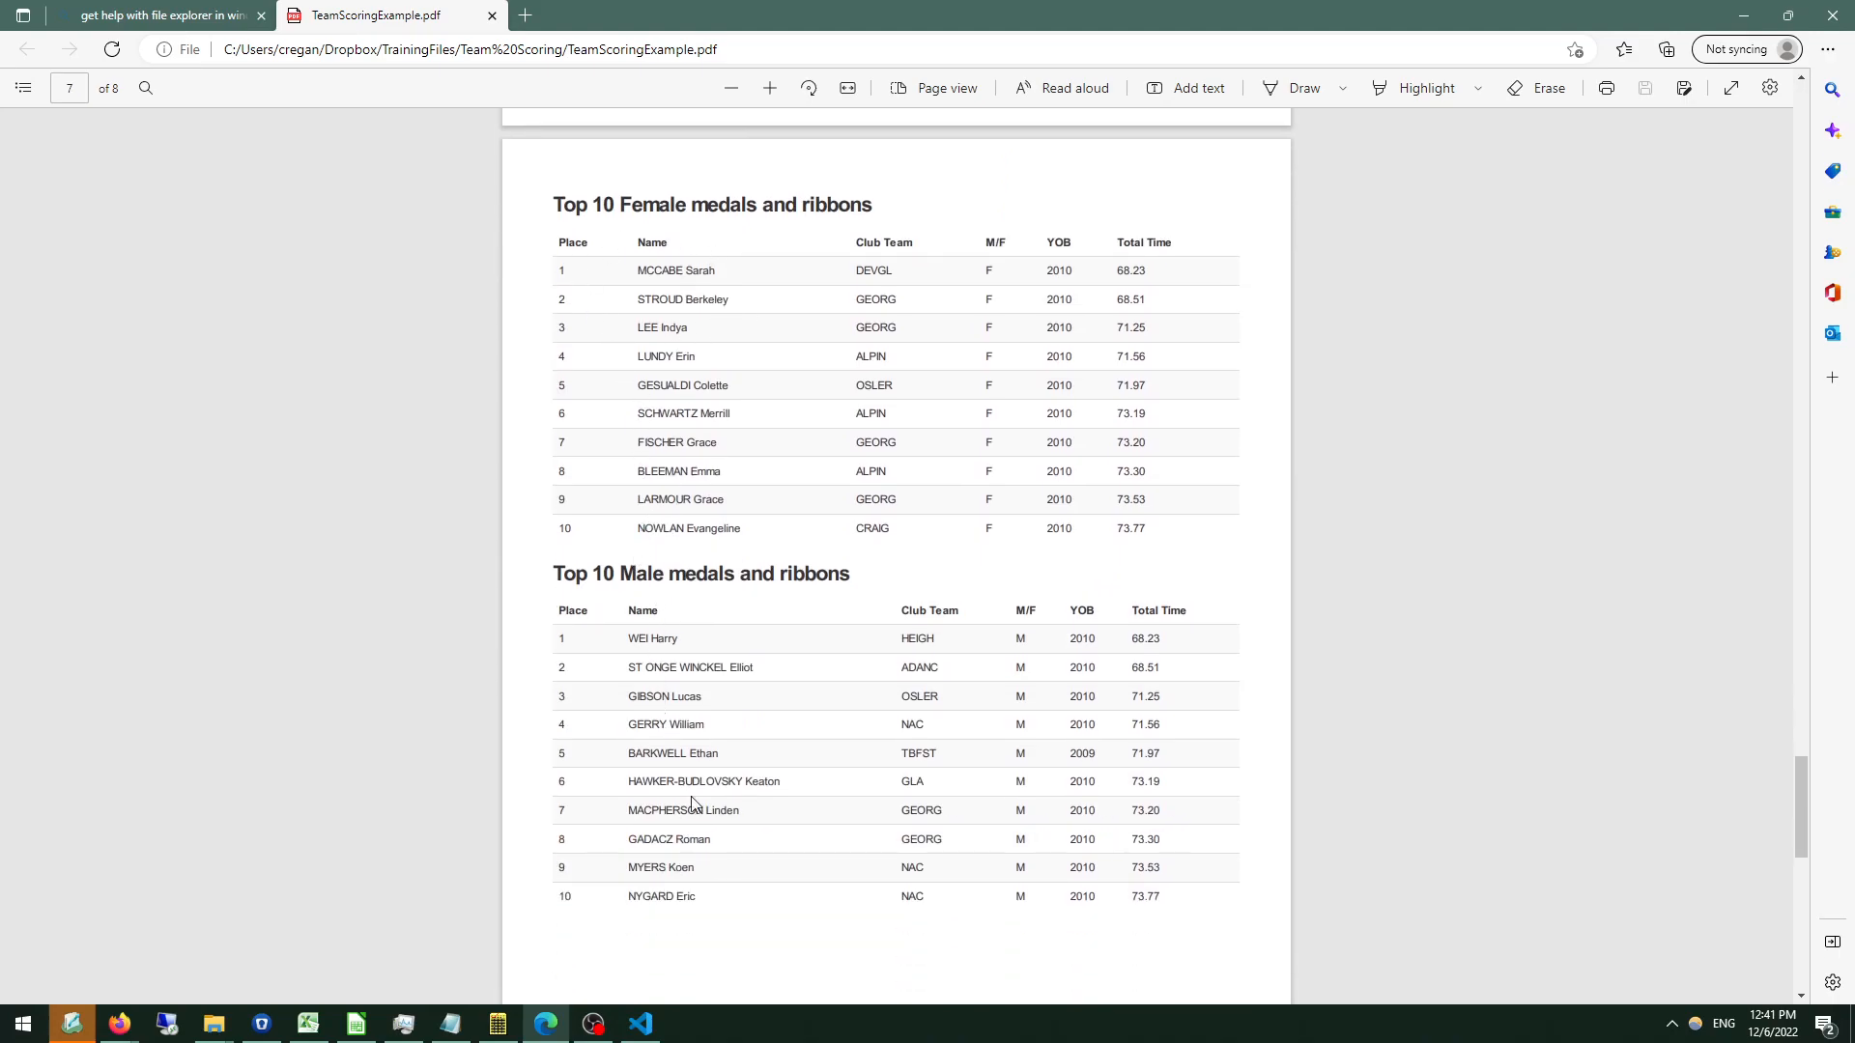
pyautogui.scroll(-10, 693, 859)
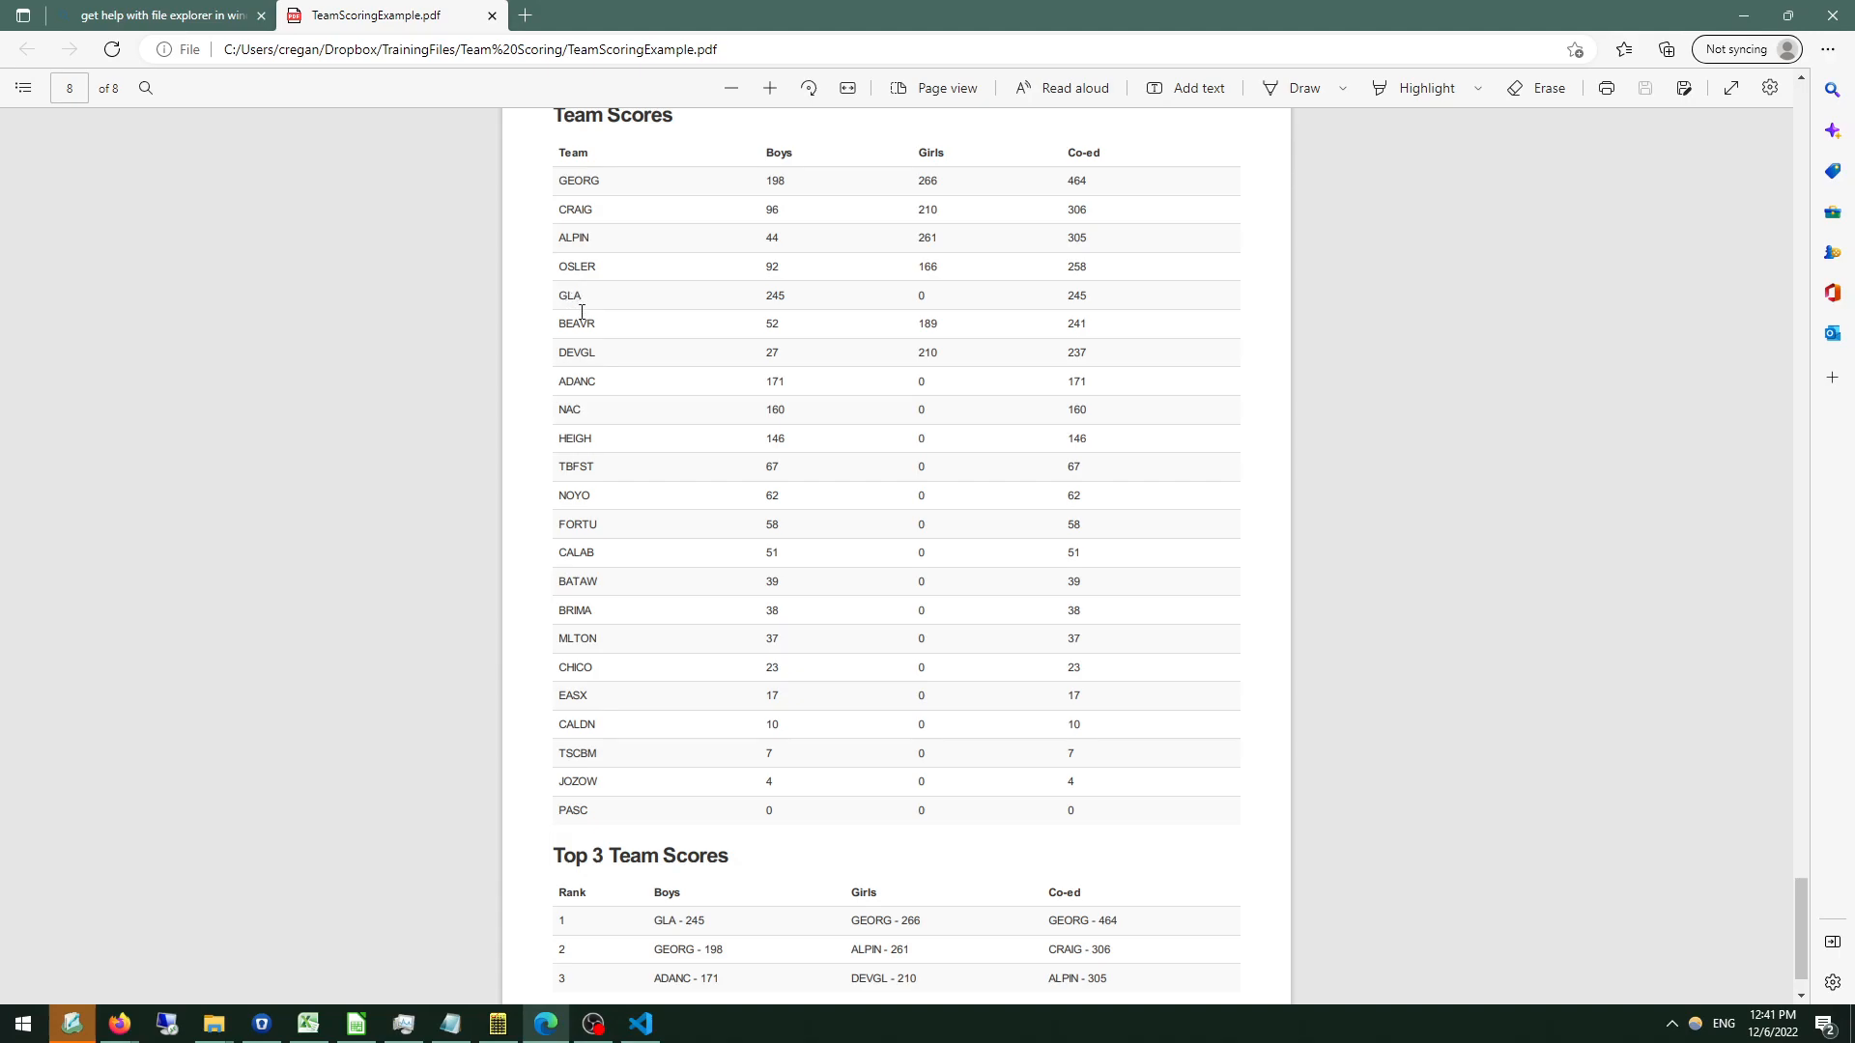
pyautogui.scroll(-1, 599, 374)
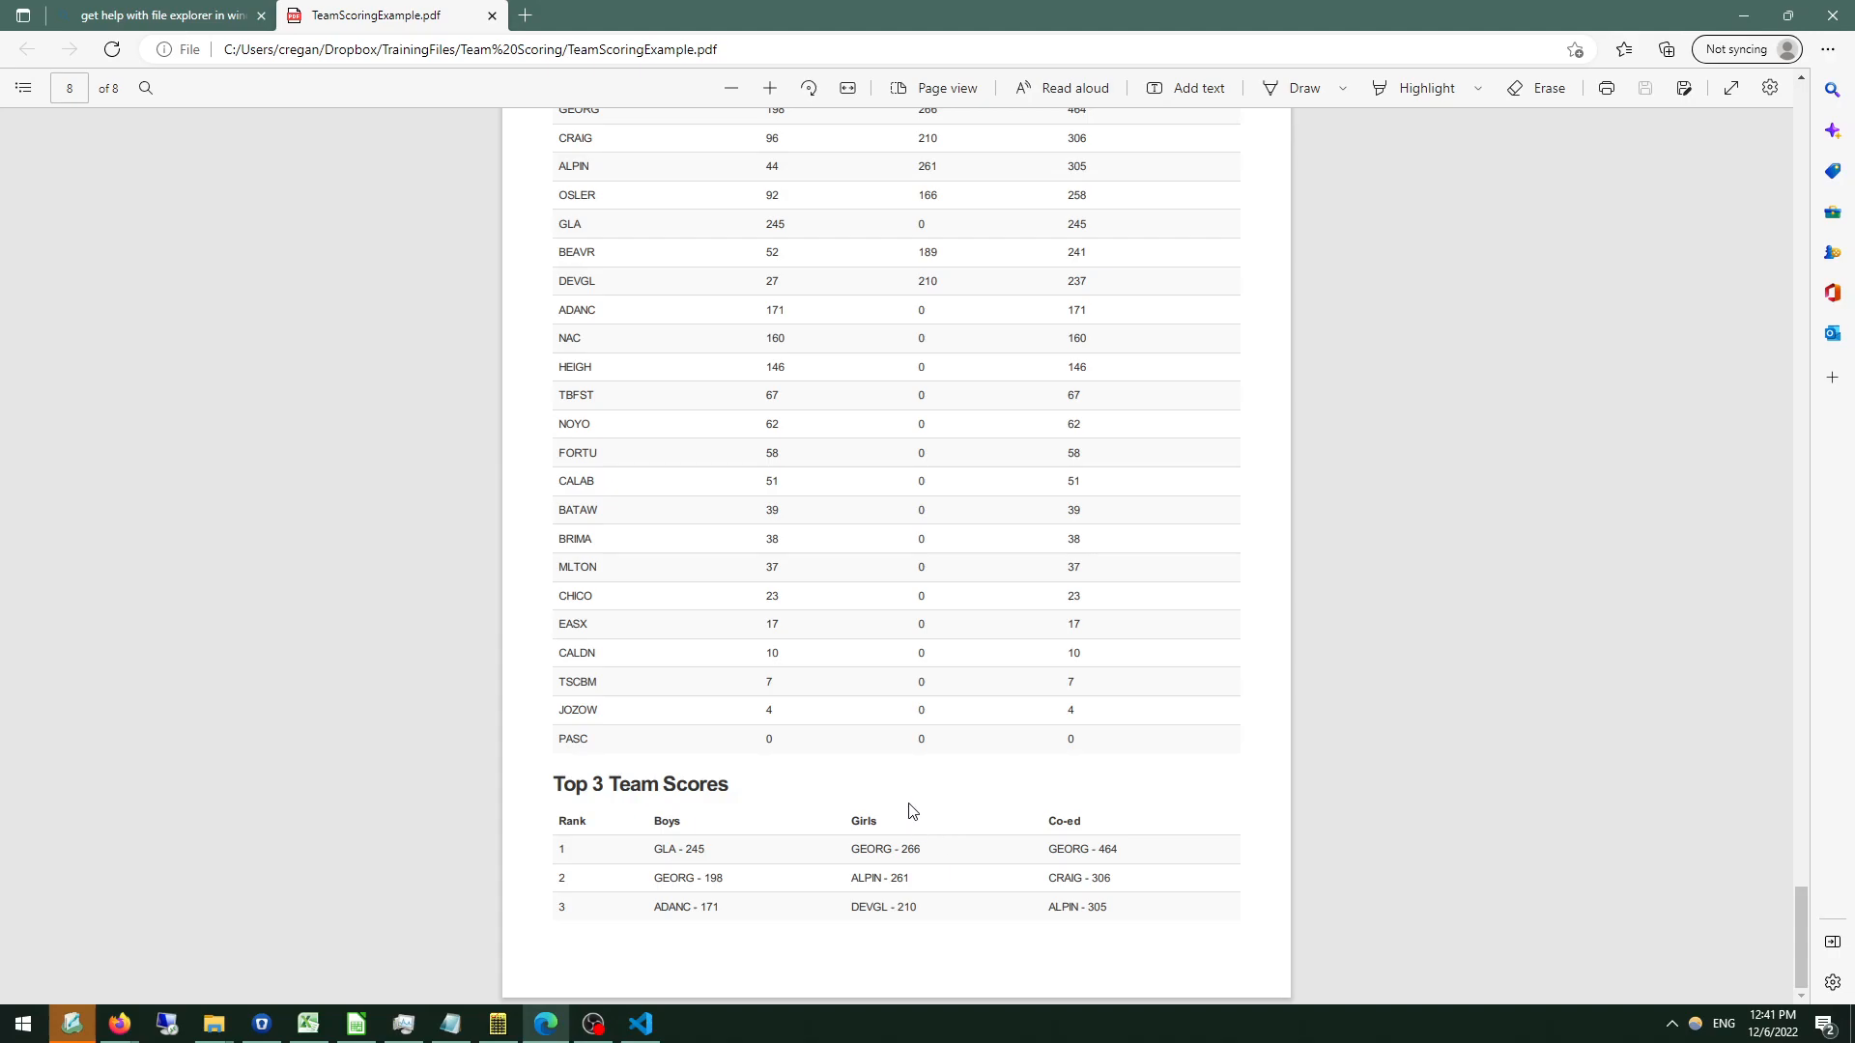
# Recheck the Top 10 lists and male individual results, return to the Top 3 Team Scores table, and switch away from the report.
pyautogui.scroll(1, 910, 810)
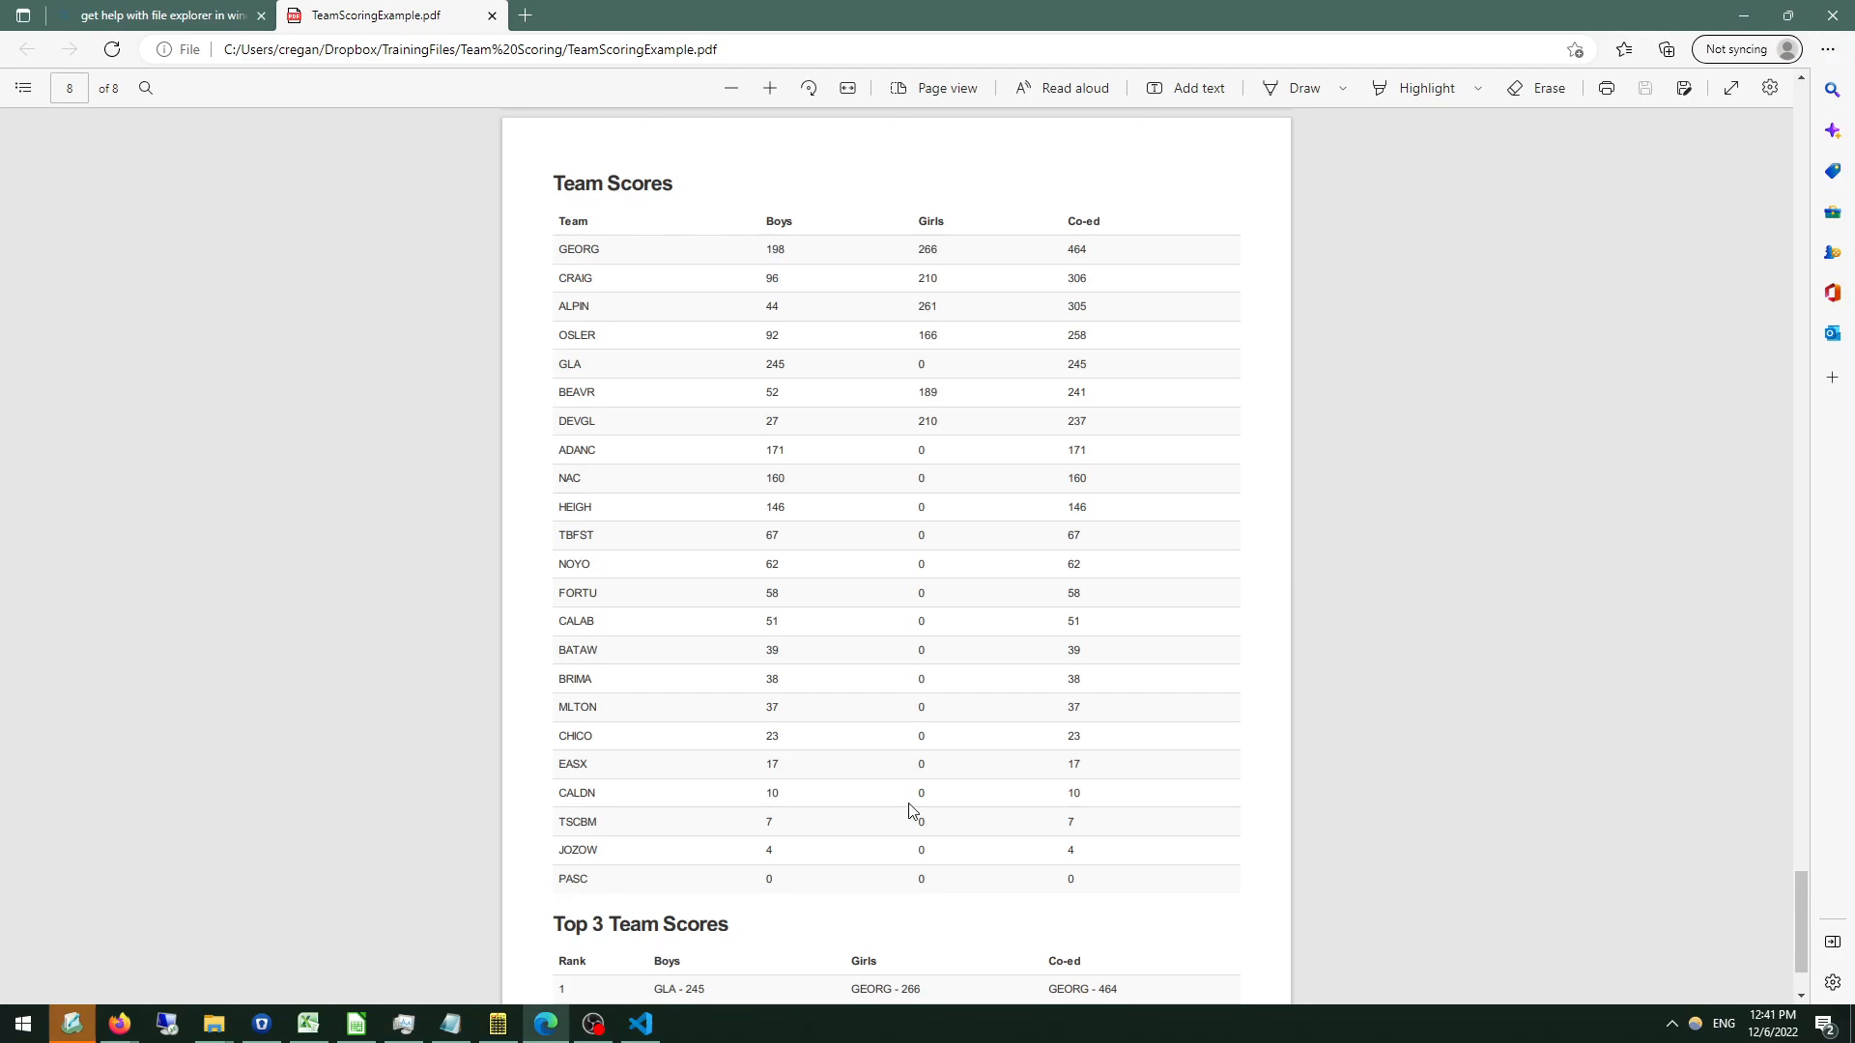
pyautogui.scroll(7, 910, 810)
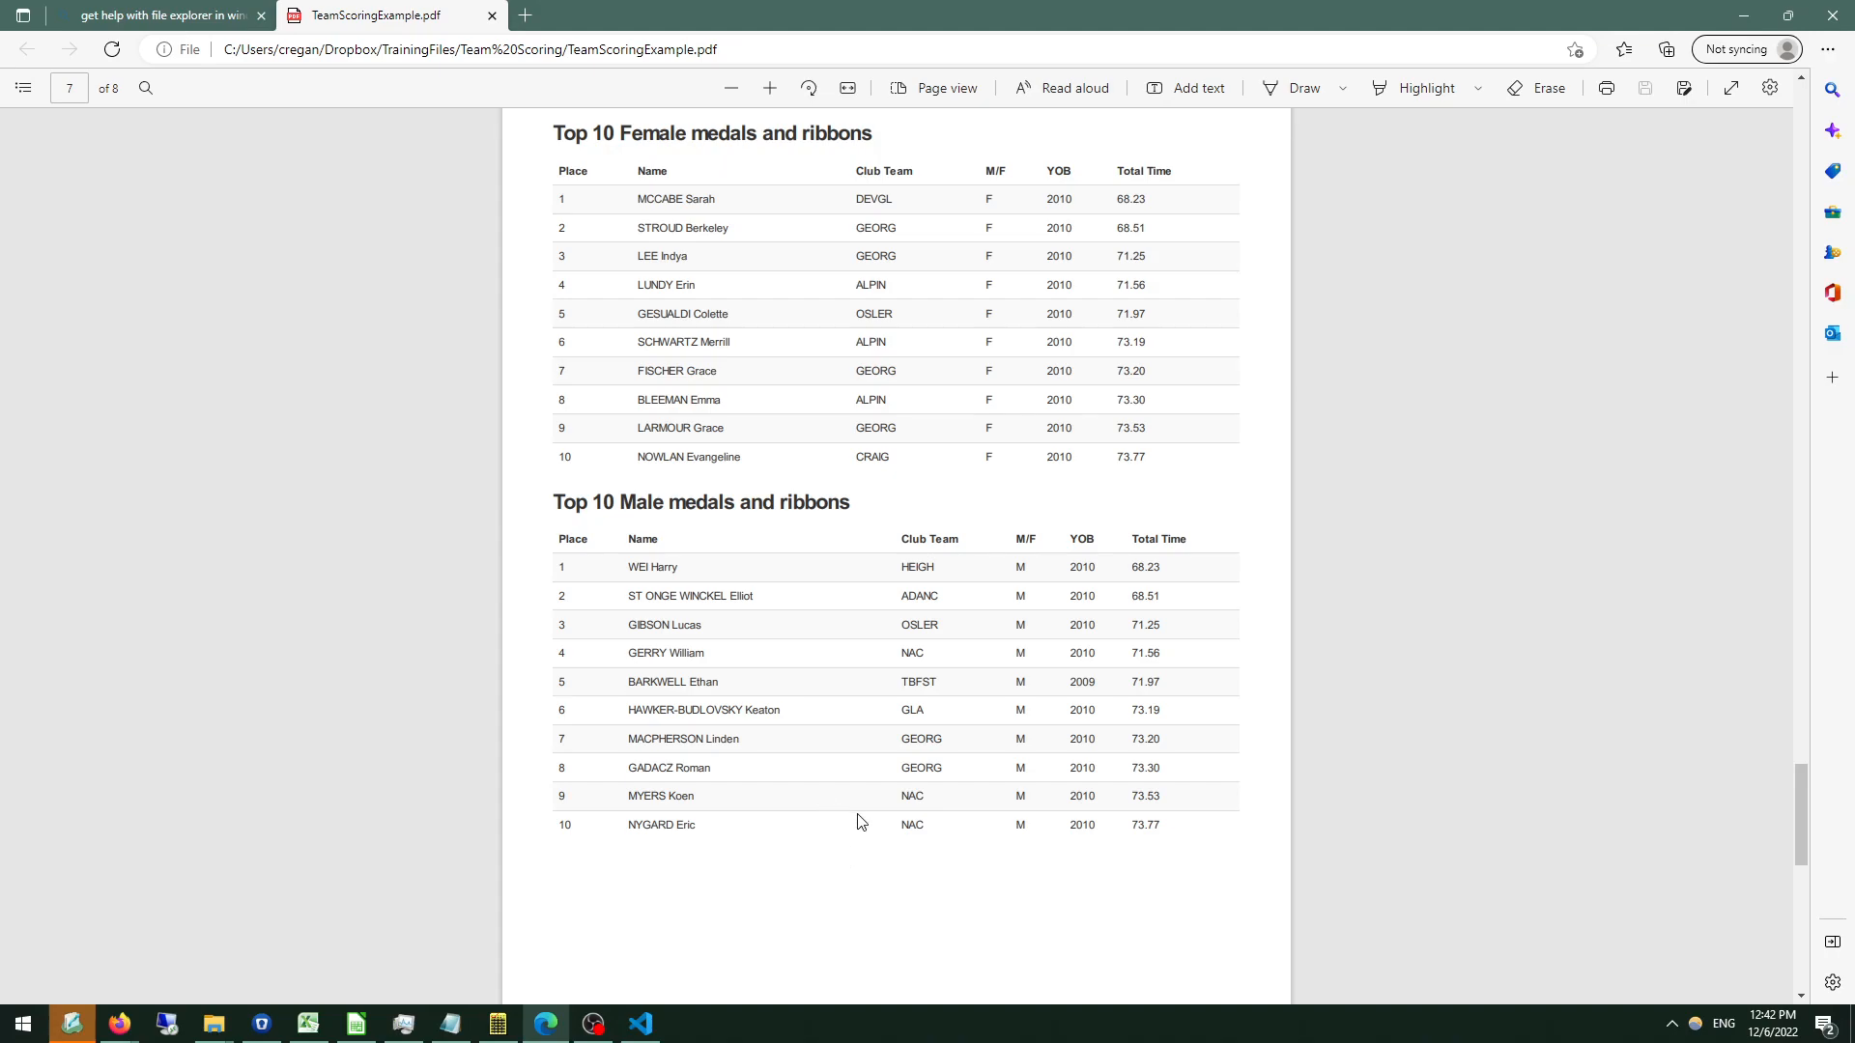
pyautogui.scroll(4, 836, 821)
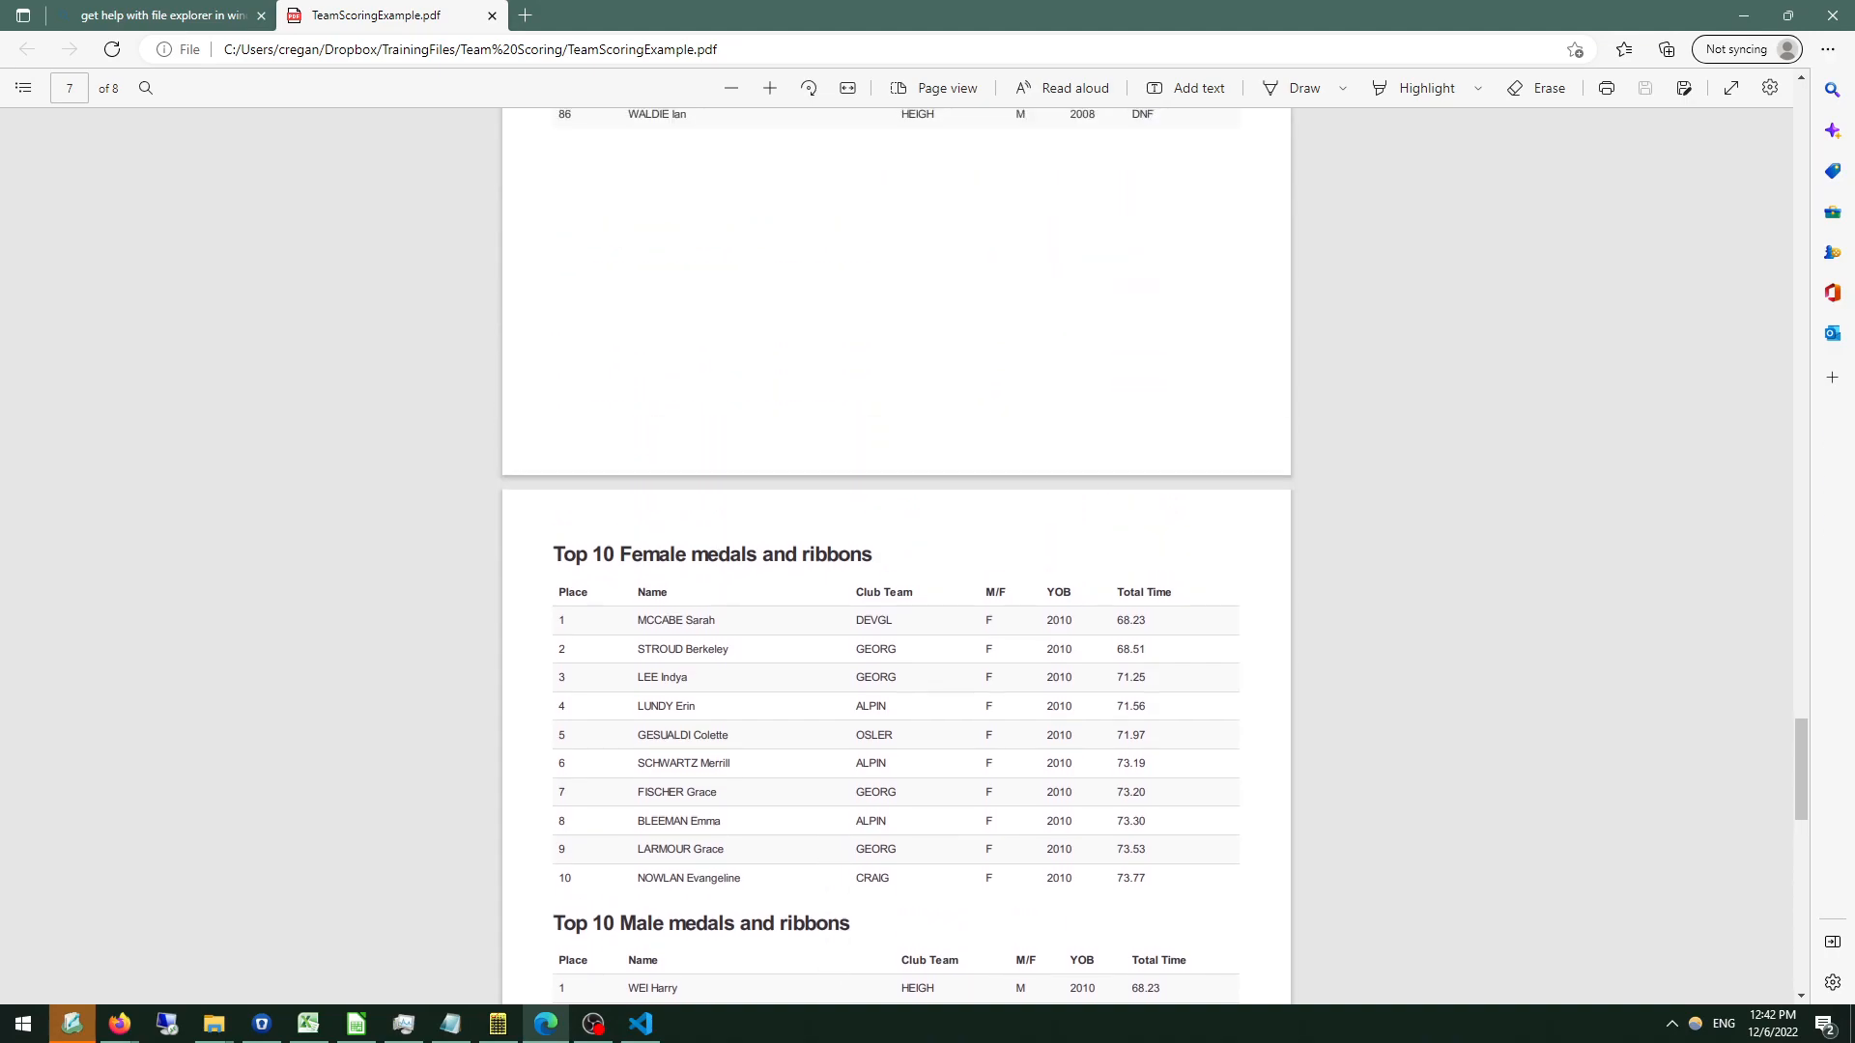
pyautogui.scroll(3, 787, 821)
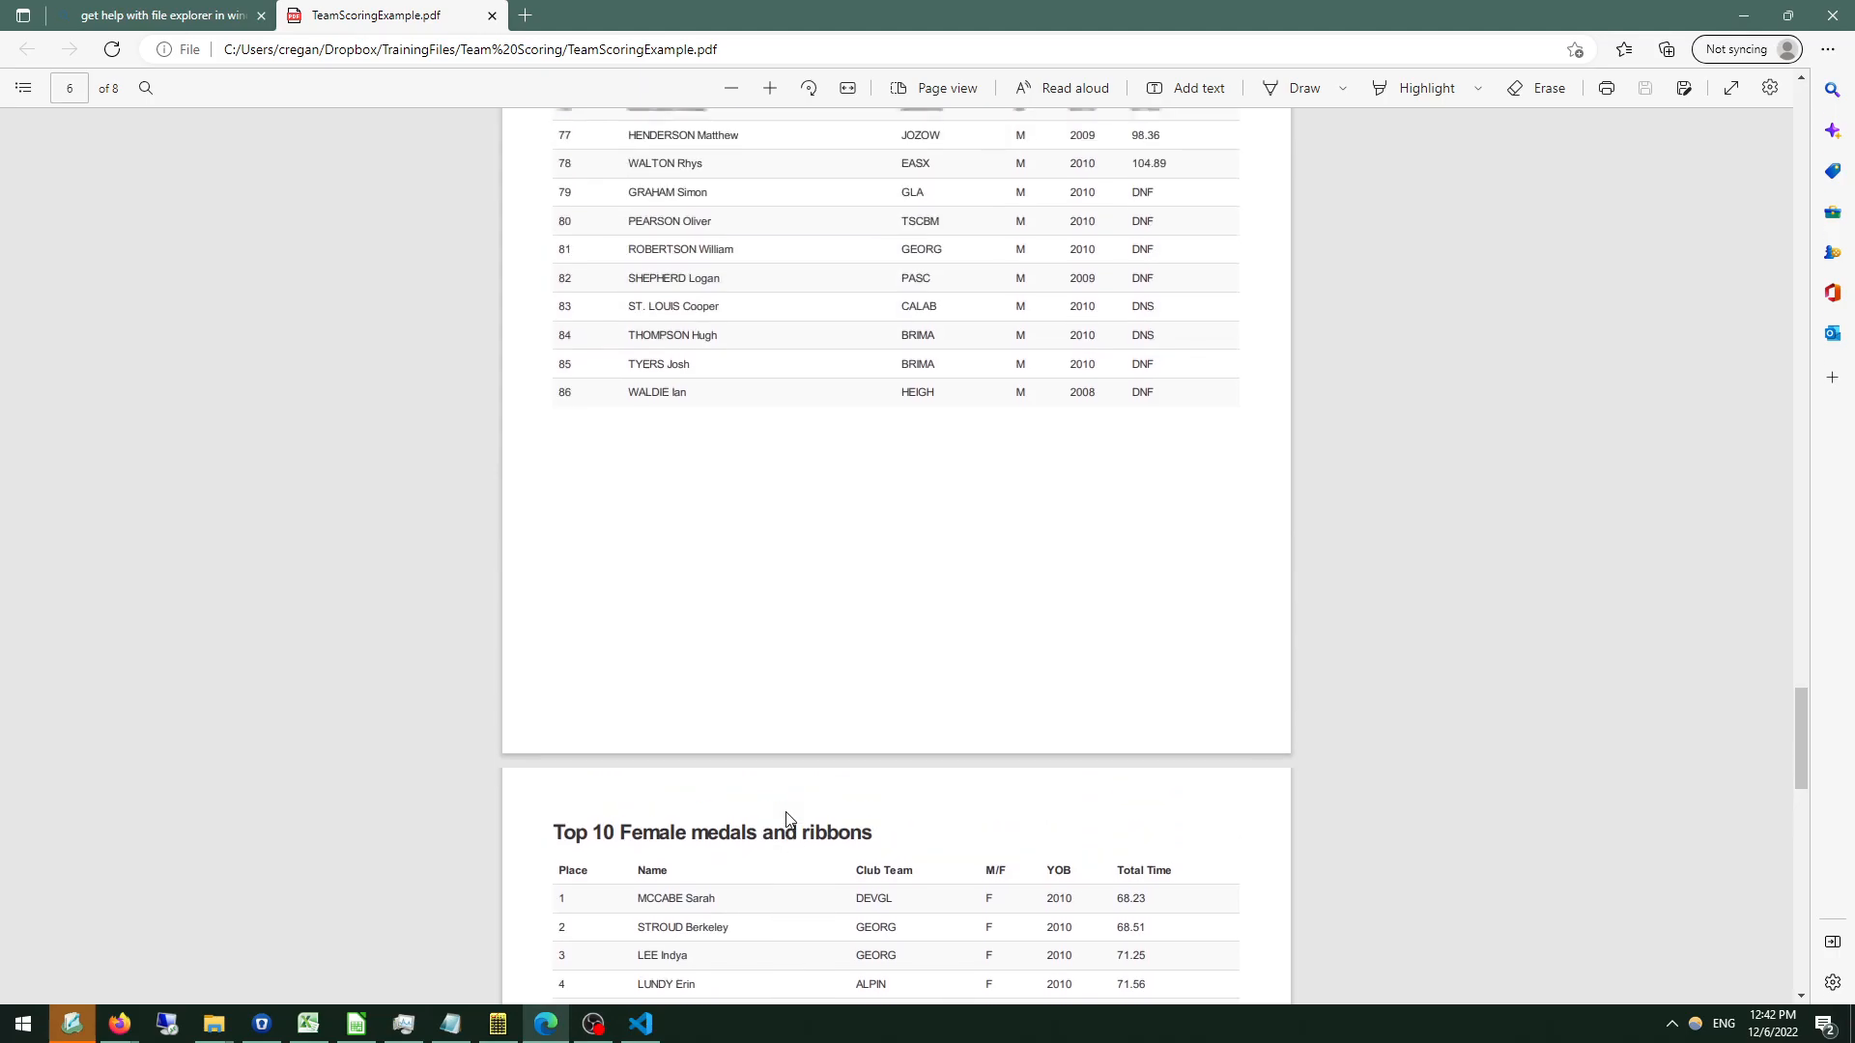
pyautogui.scroll(4, 787, 819)
pyautogui.scroll(3, 789, 820)
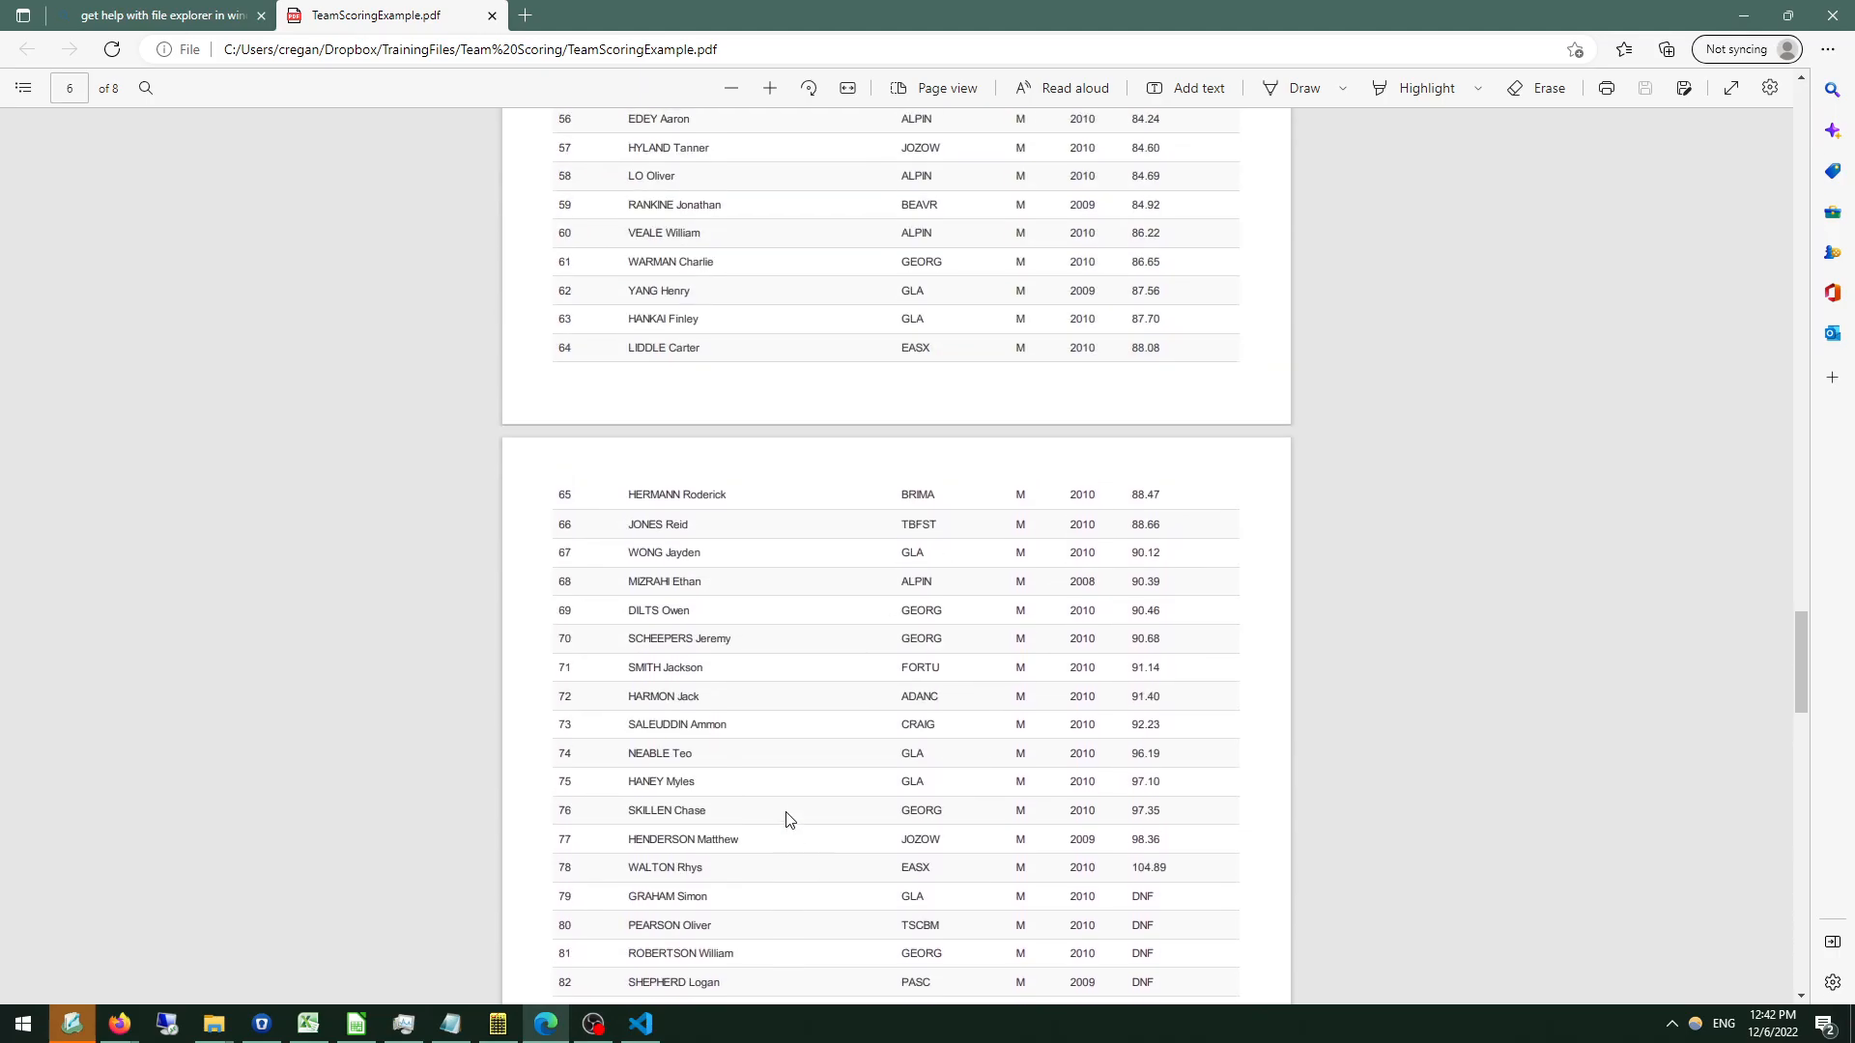
pyautogui.scroll(-20, 788, 819)
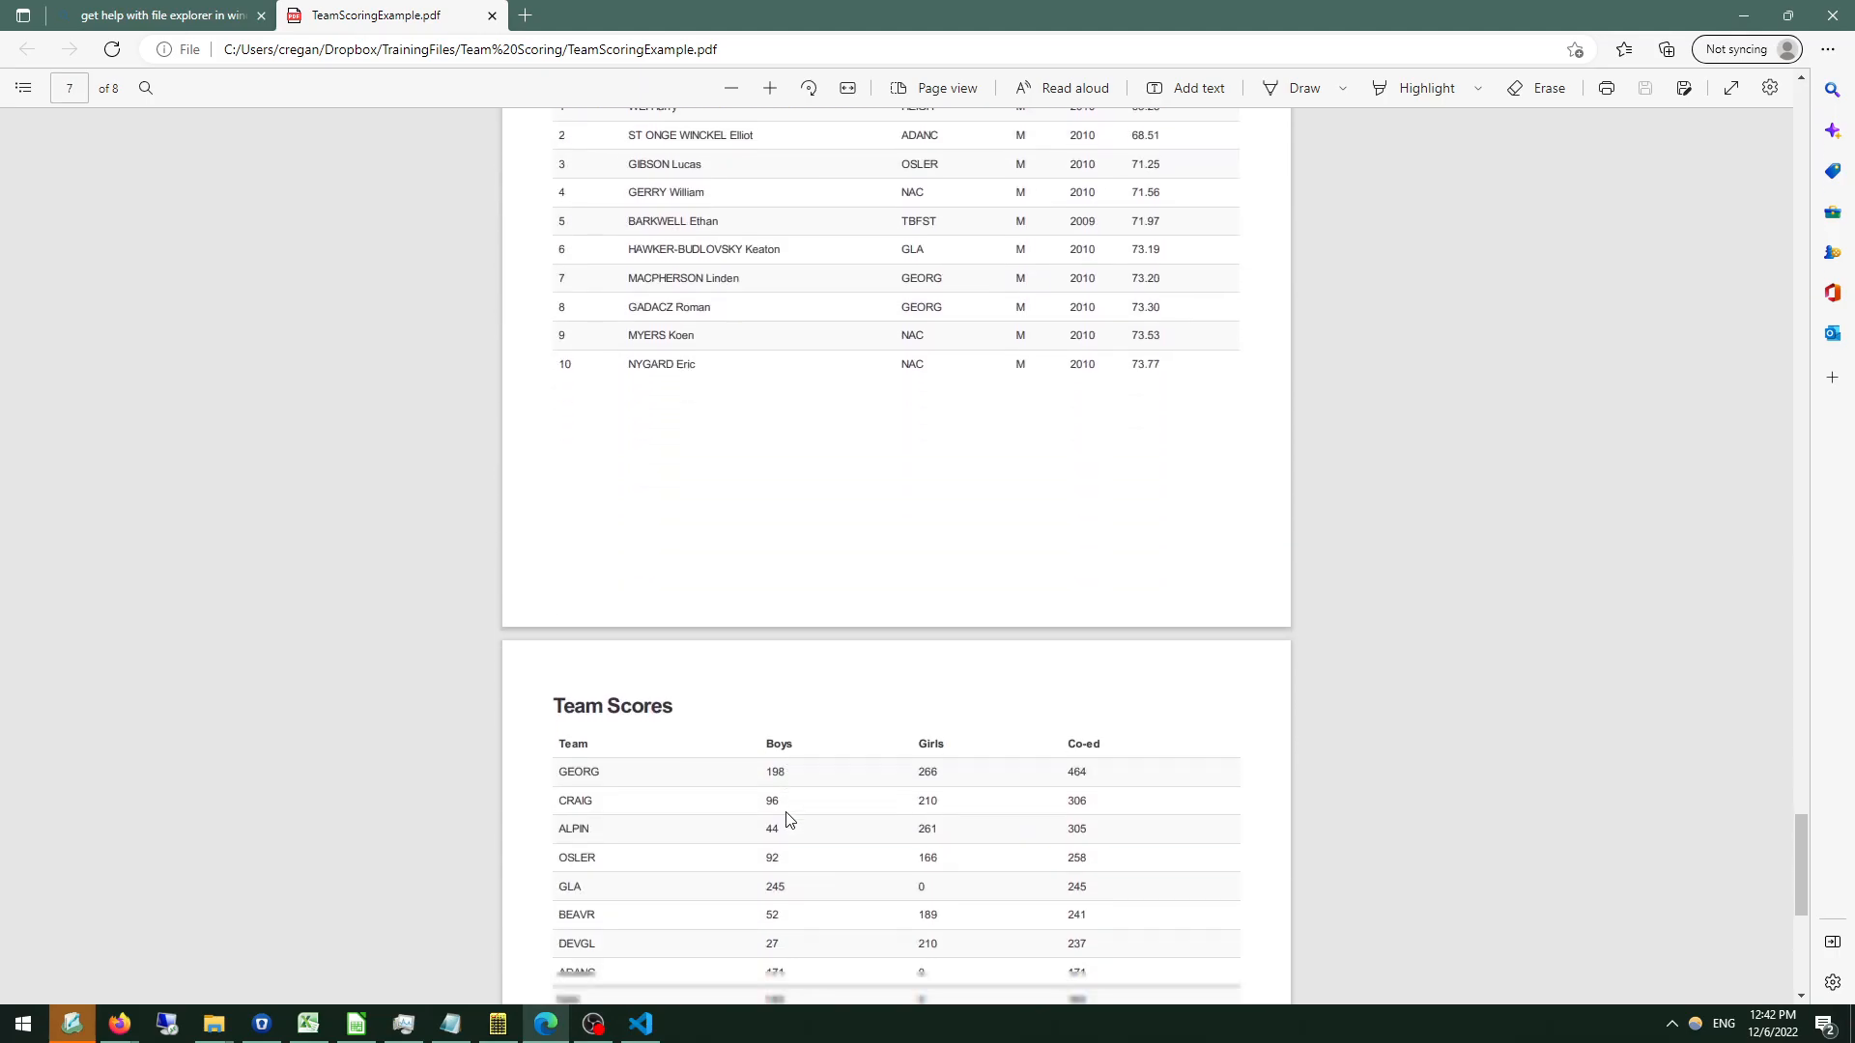
pyautogui.scroll(-2, 788, 819)
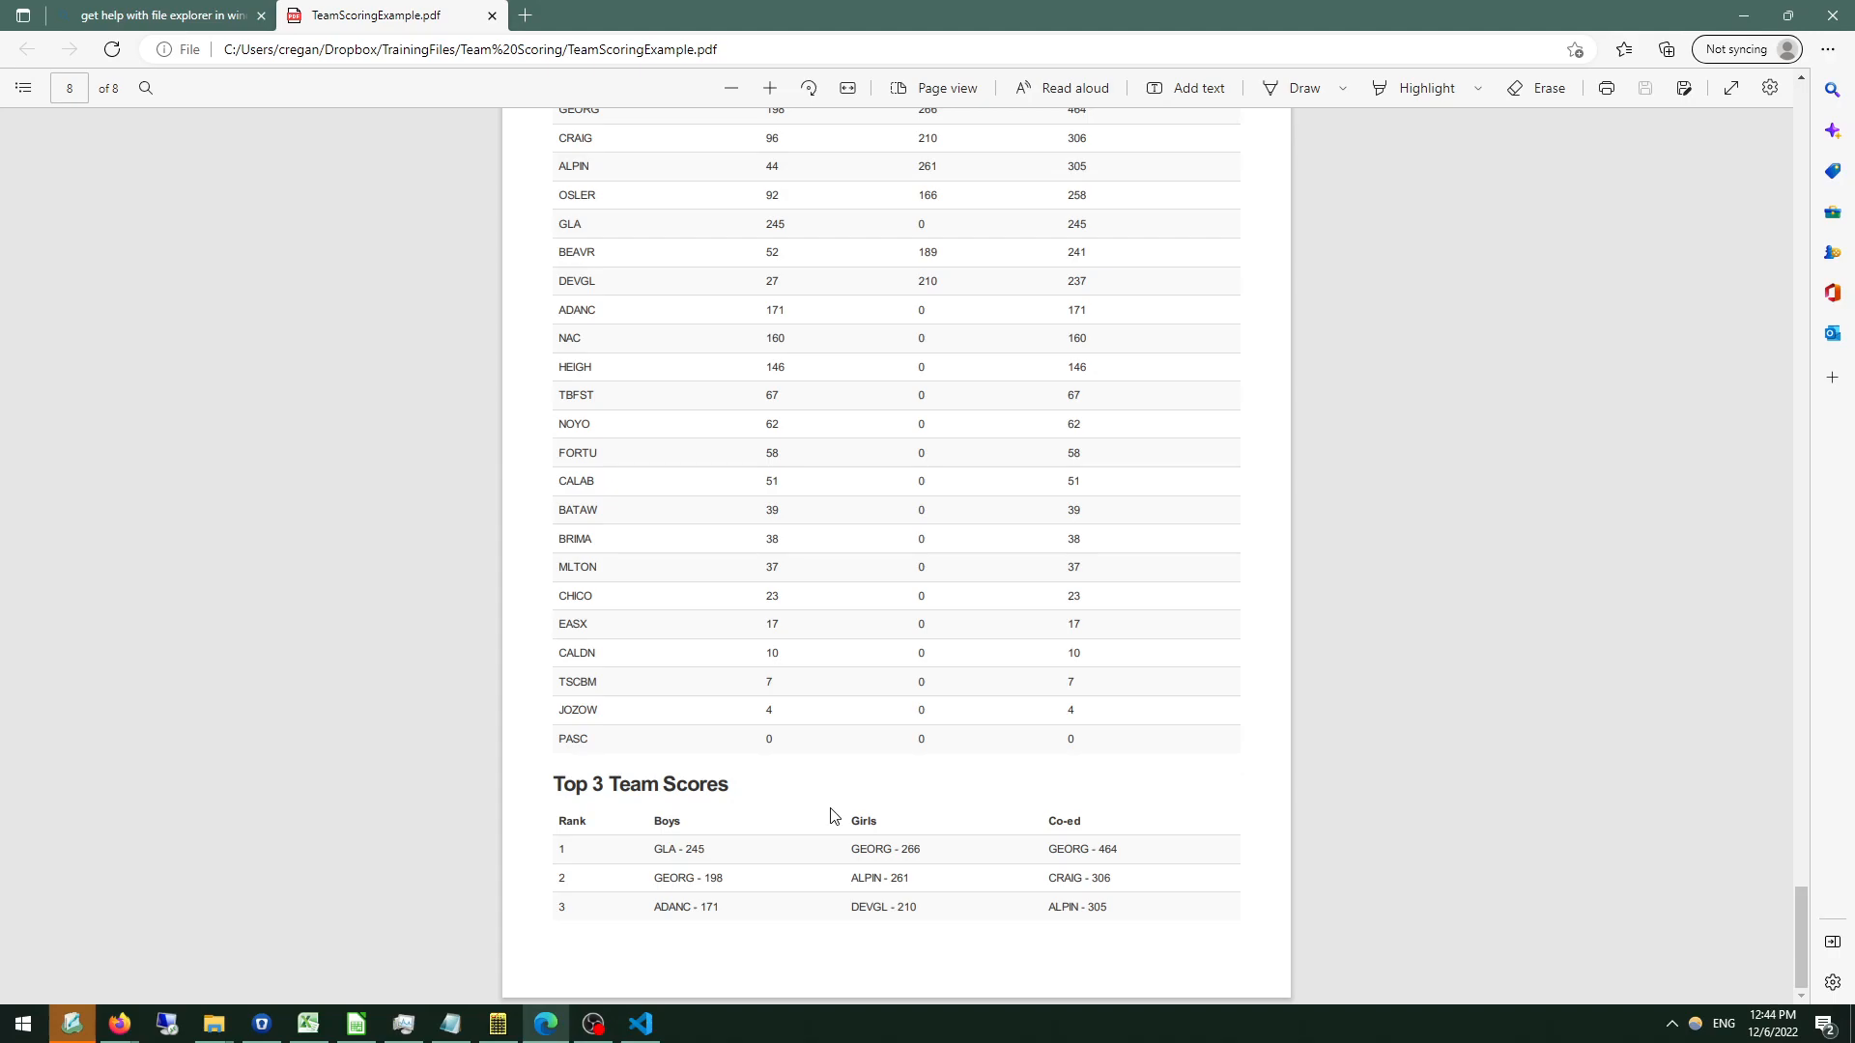
pyautogui.hotkey('alt', 'Tab')
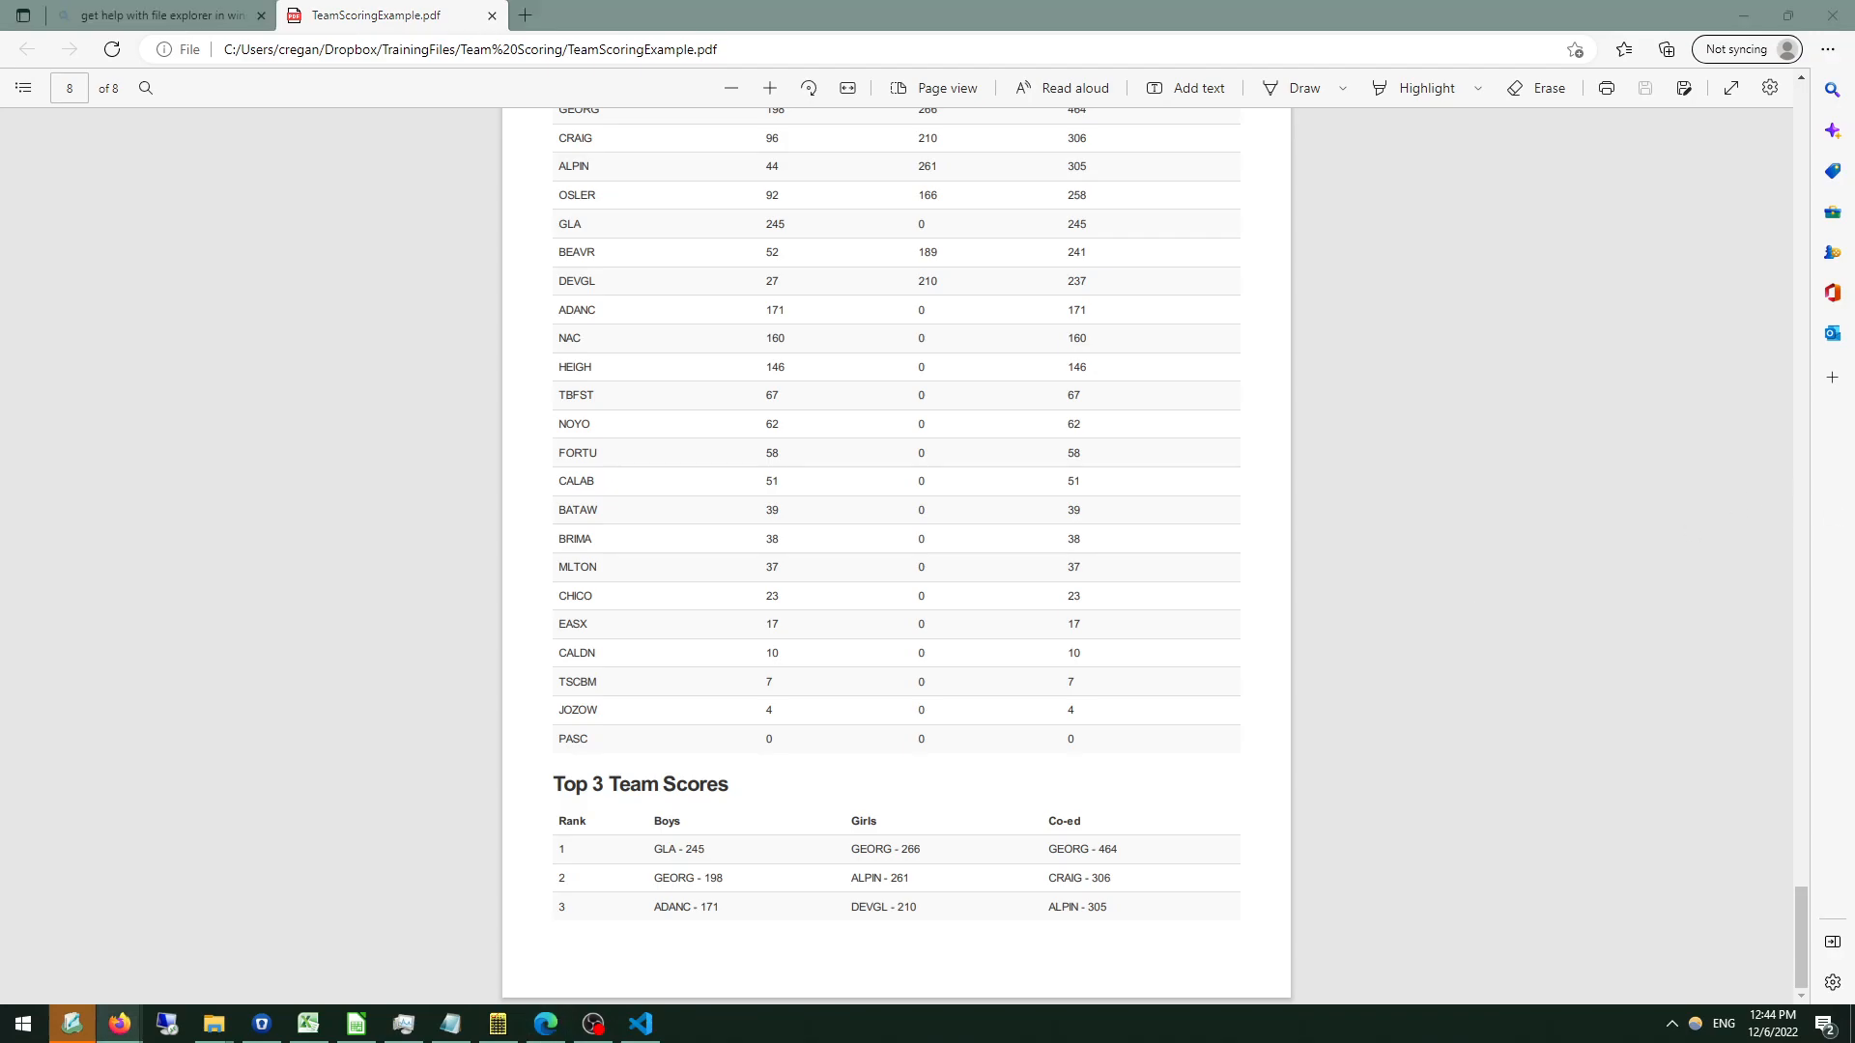